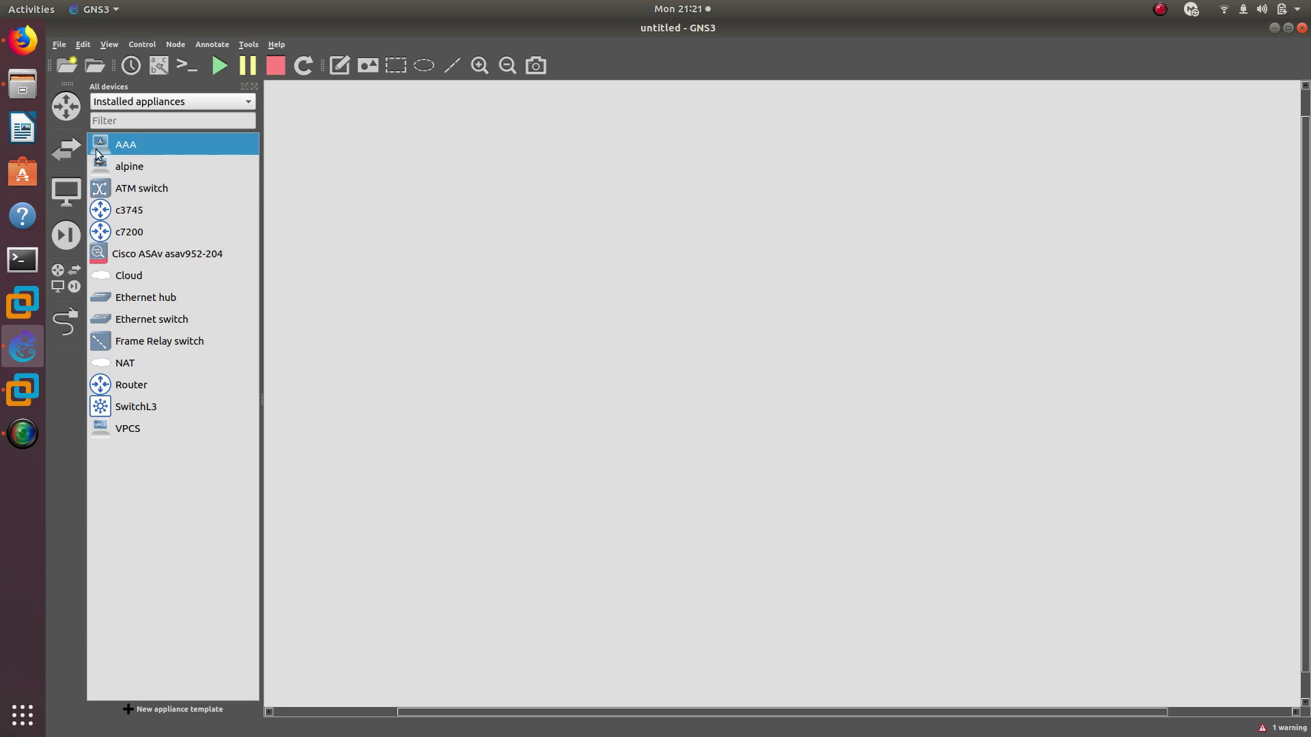
# Switch from GNS3 to Firefox, which shows the Cisco tips Twitter profile
pyautogui.click(22, 41)
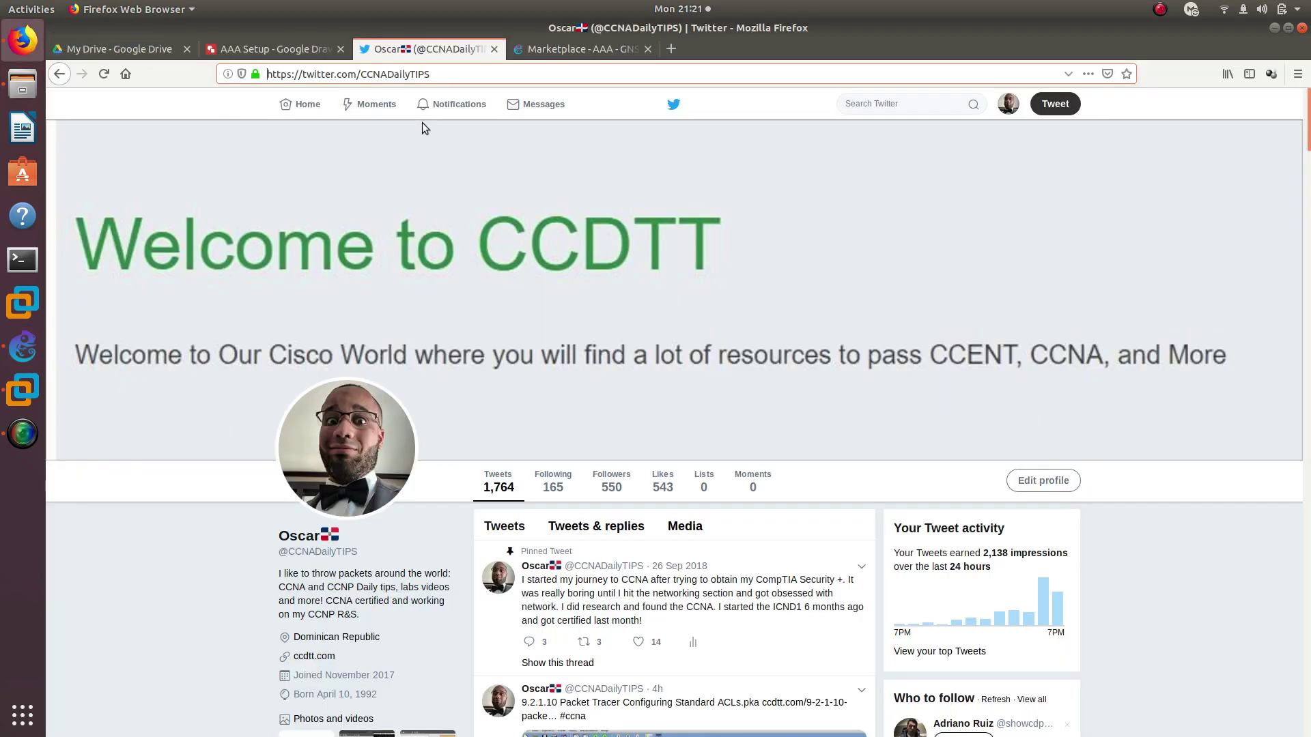
# Open the 'Marketplace - AAA - GNS3' page in Firefox
pyautogui.click(577, 49)
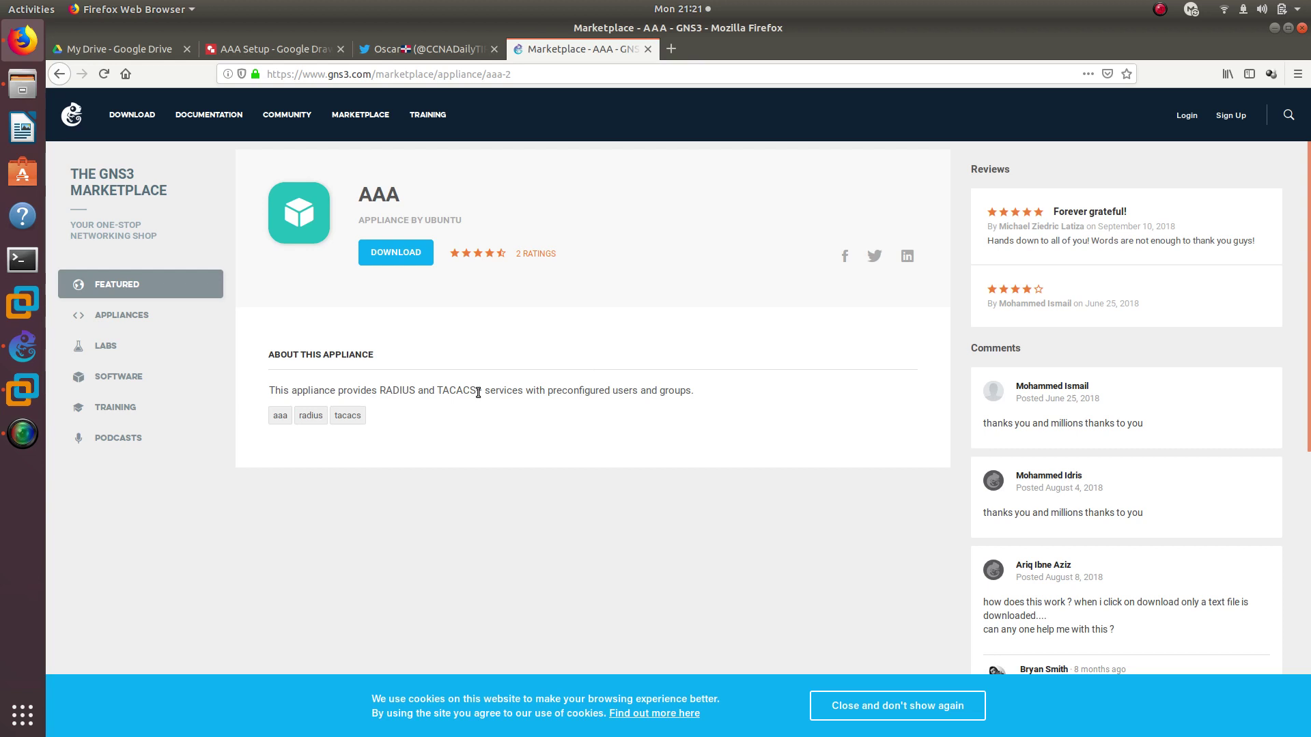
# Check the AAA Setup diagram, highlight the AAA title and TACACS description, then return to GNS3
pyautogui.click(300, 53)
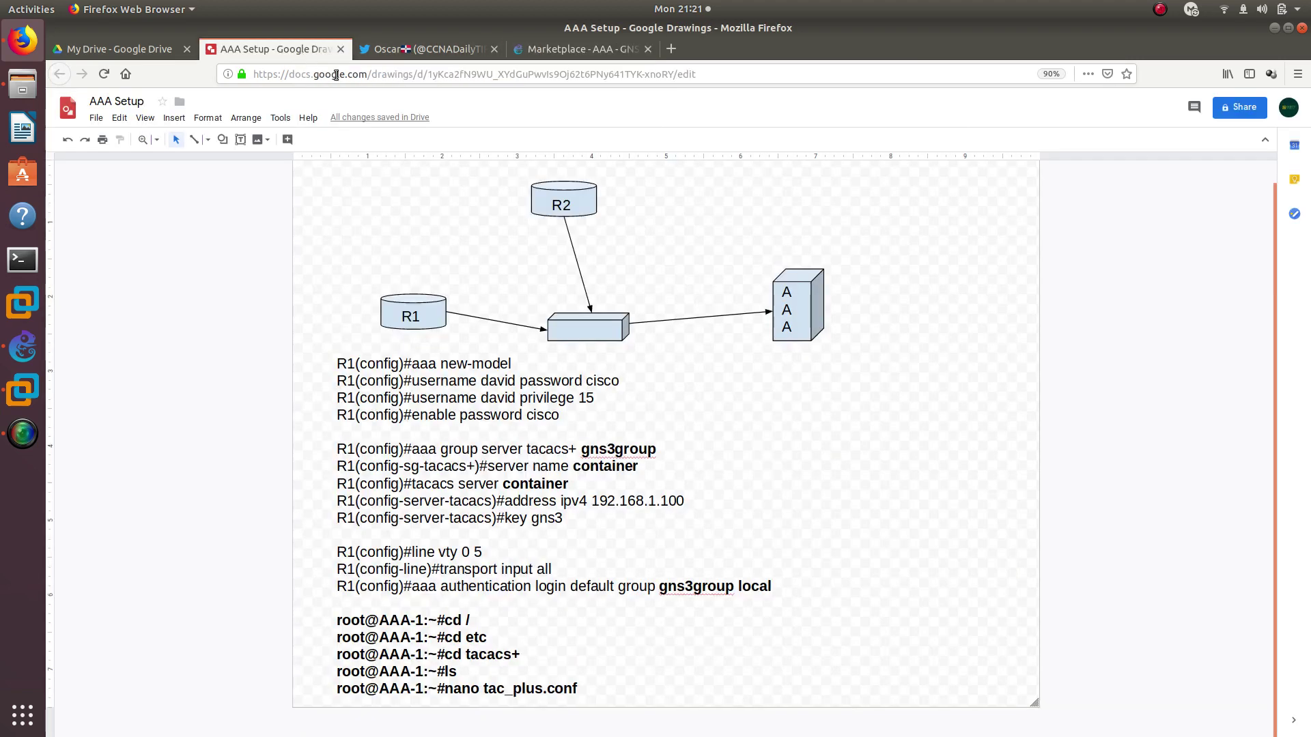
pyautogui.click(541, 49)
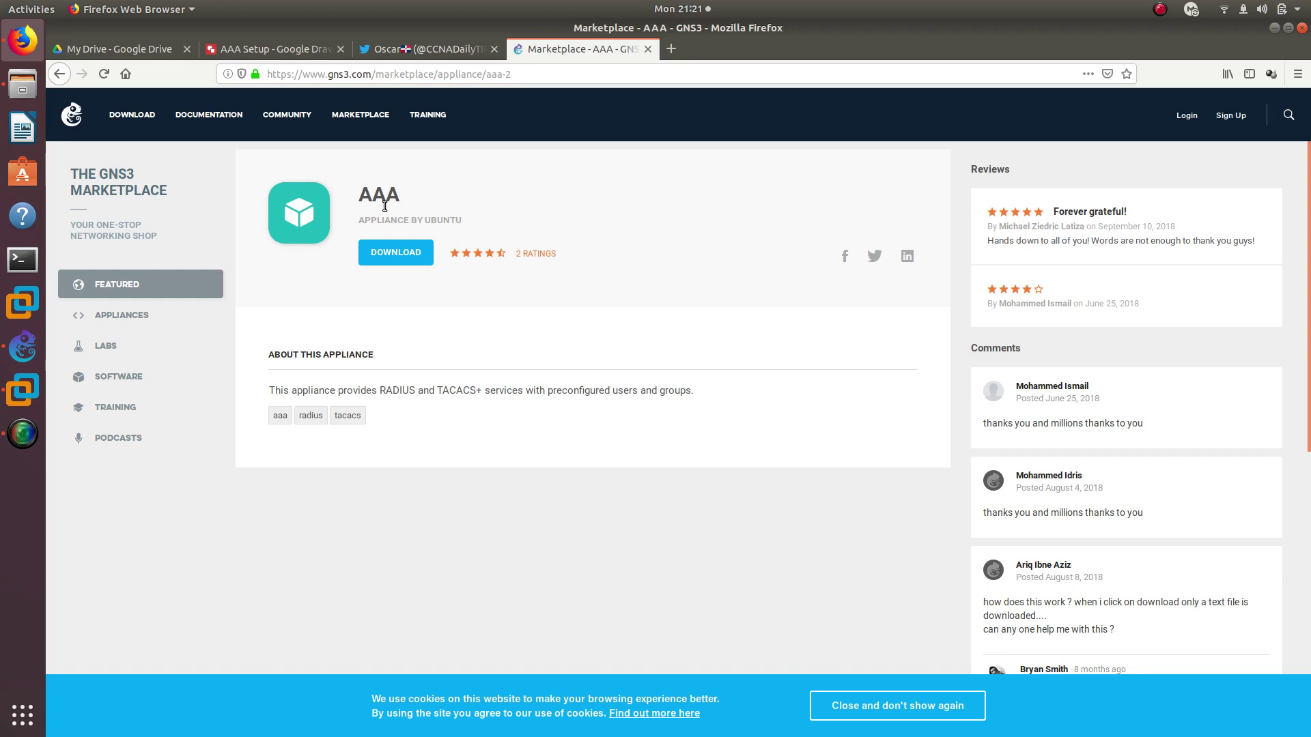
pyautogui.moveTo(360, 194); pyautogui.dragTo(401, 194)
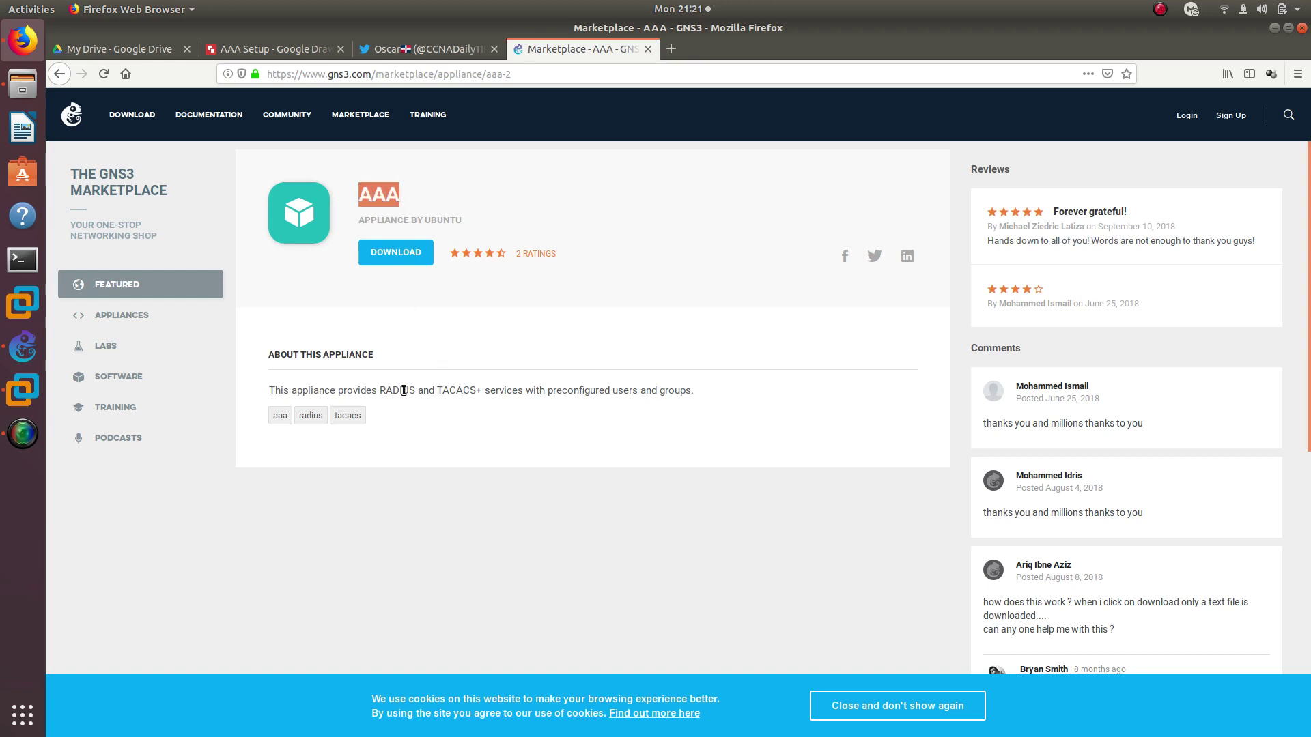
pyautogui.moveTo(380, 391); pyautogui.dragTo(269, 391)
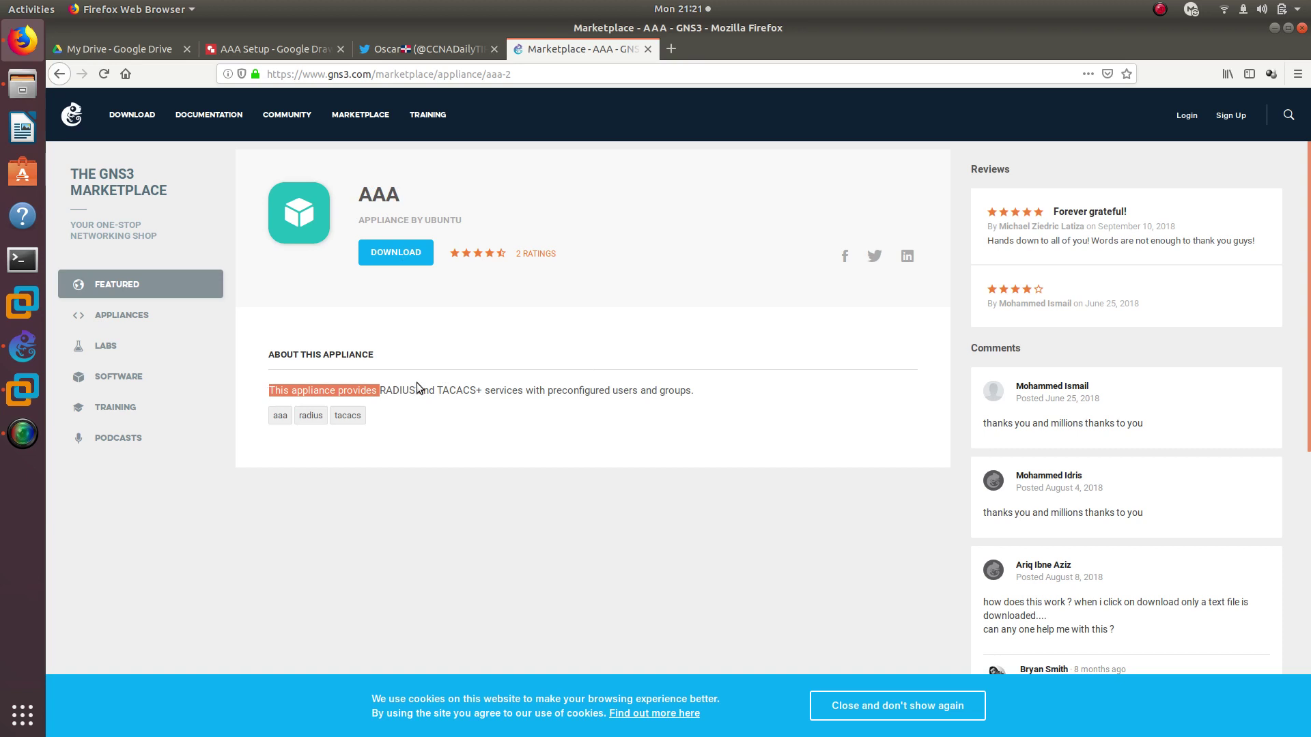
pyautogui.doubleClick(455, 391)
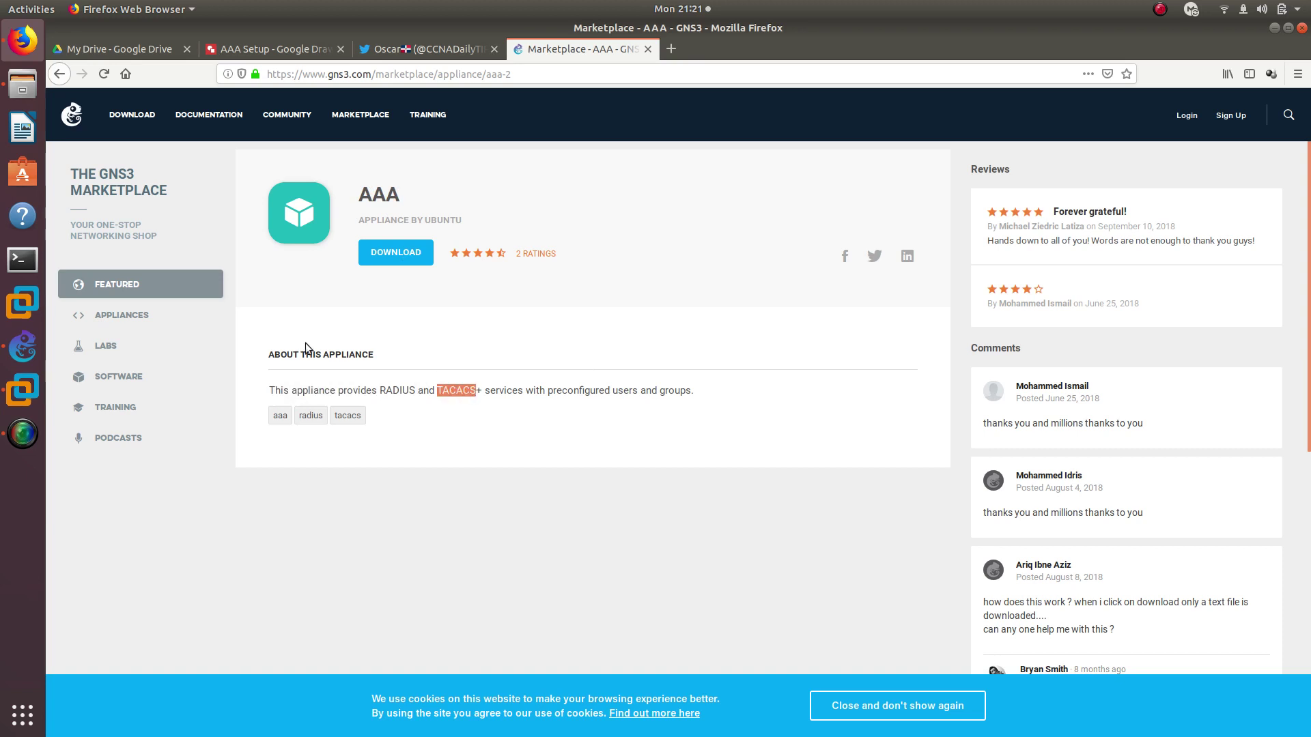
pyautogui.click(23, 347)
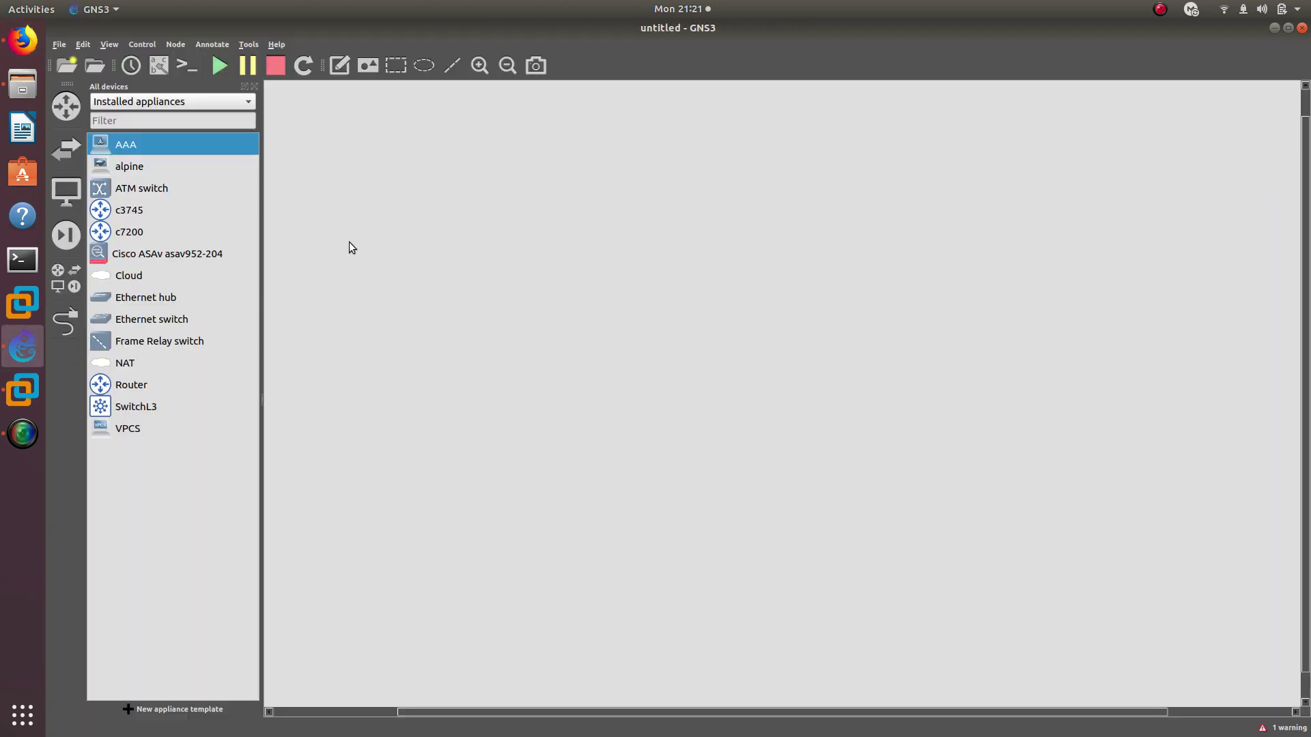
# Place the AAA appliance and two routers on the canvas
pyautogui.moveTo(126, 144); pyautogui.dragTo(649, 436)
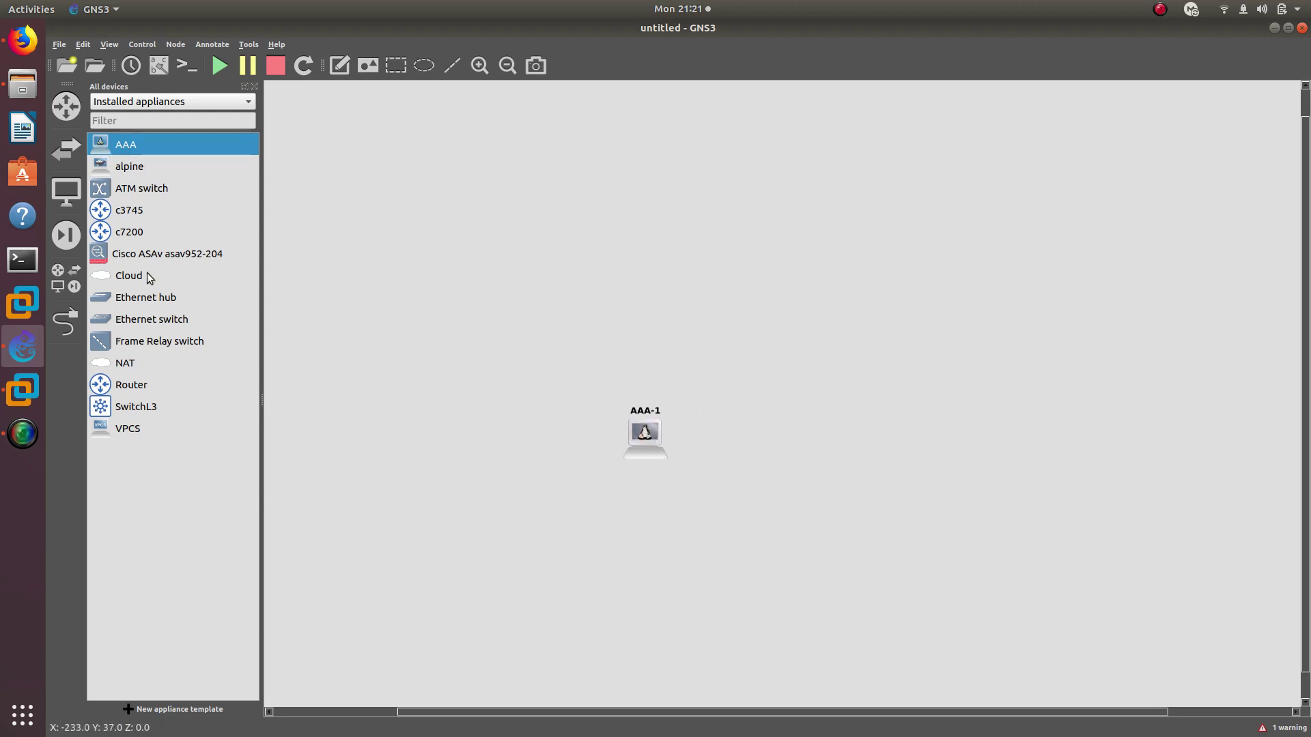
pyautogui.click(119, 169)
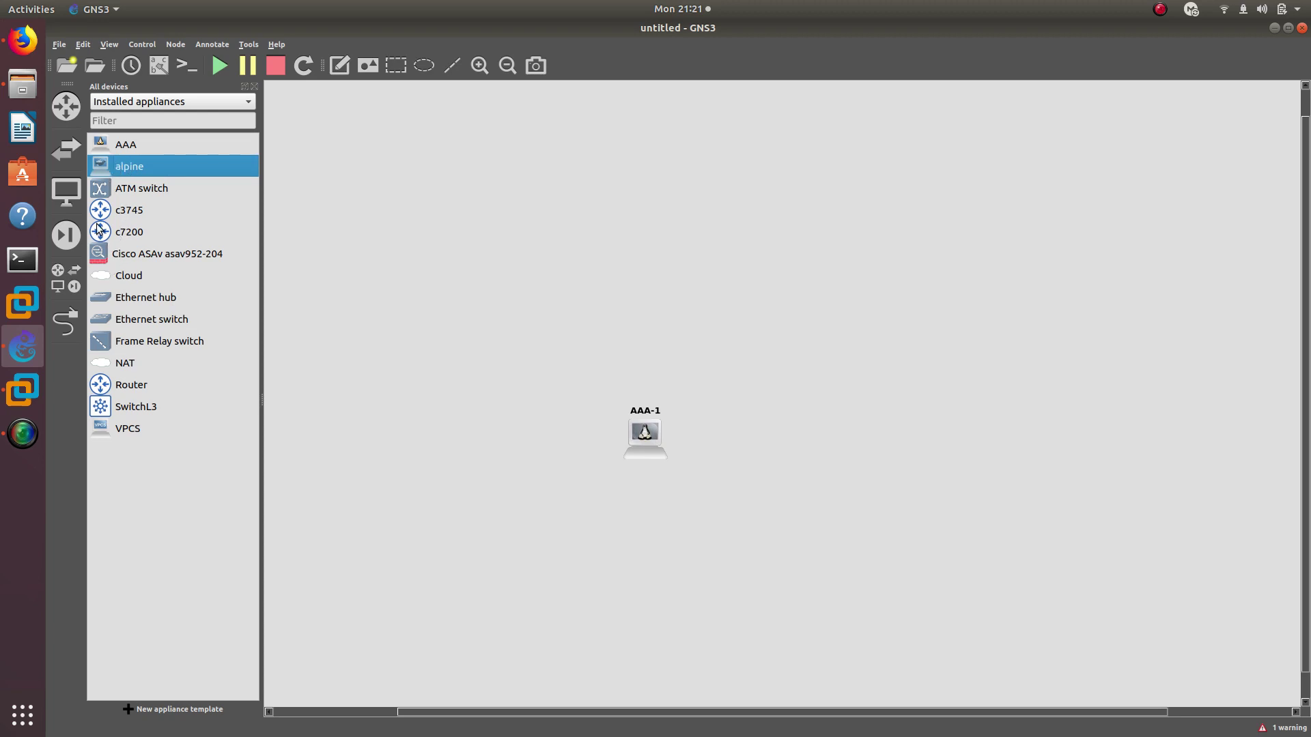
pyautogui.moveTo(113, 386); pyautogui.dragTo(404, 217)
pyautogui.moveTo(99, 385); pyautogui.dragTo(700, 153)
pyautogui.moveTo(446, 243); pyautogui.dragTo(436, 276)
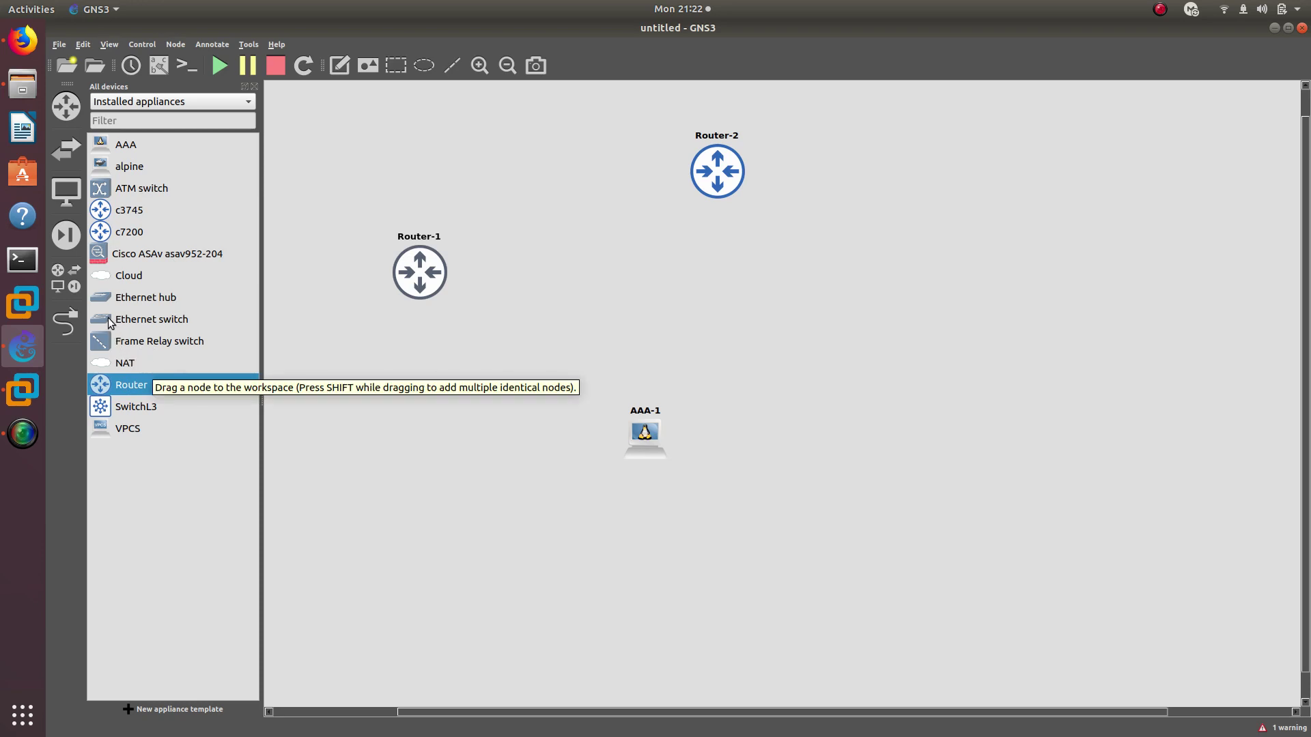
# Add Ethernetswitch-1 on the GNS3 VM server, arrange the nodes and show interface labels
pyautogui.moveTo(115, 319); pyautogui.dragTo(690, 265)
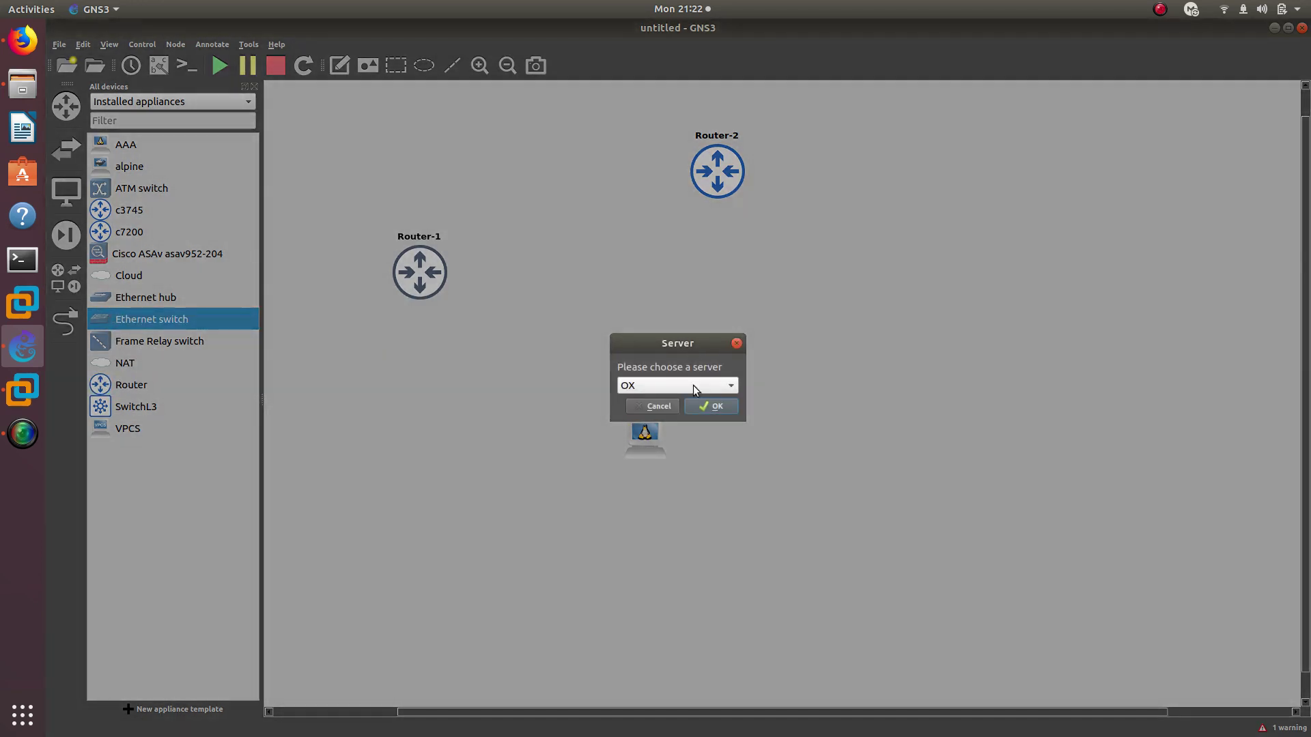
pyautogui.click(694, 385)
pyautogui.click(703, 404)
pyautogui.click(704, 407)
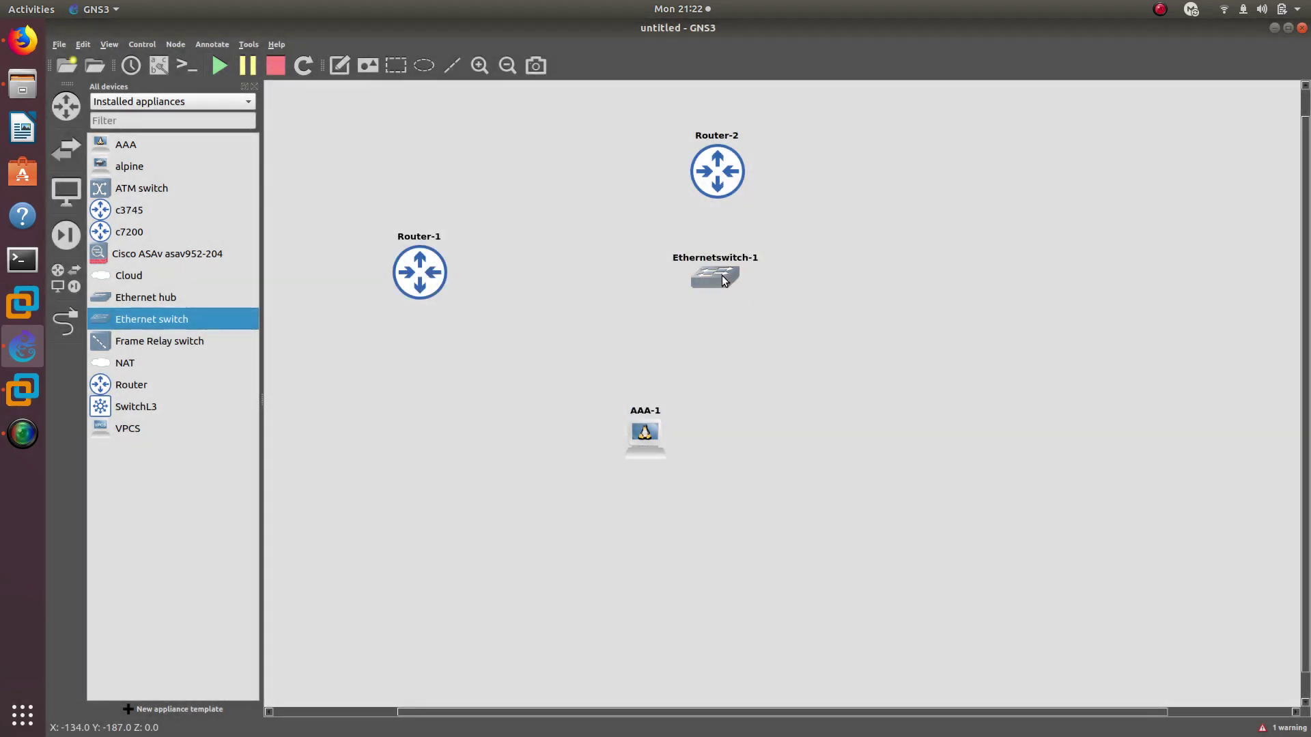
pyautogui.moveTo(723, 275); pyautogui.dragTo(672, 284)
pyautogui.moveTo(657, 411); pyautogui.dragTo(669, 423)
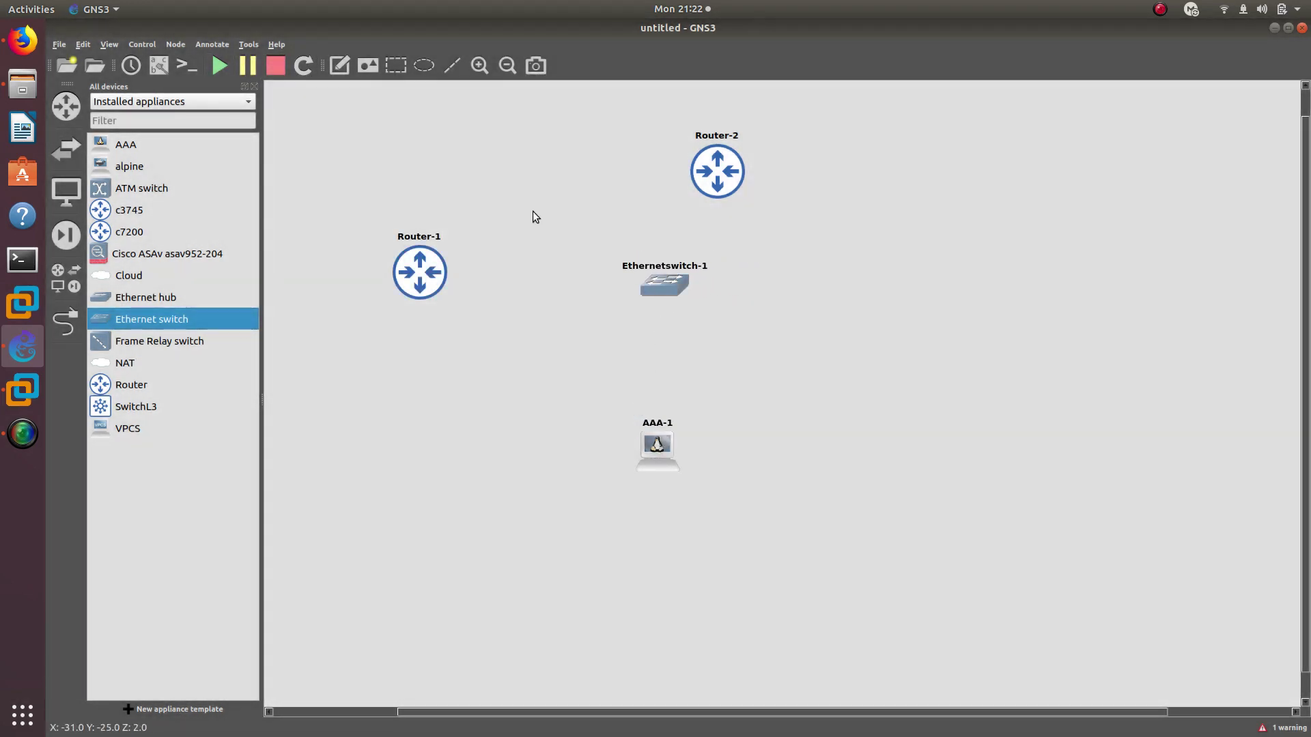
pyautogui.click(163, 68)
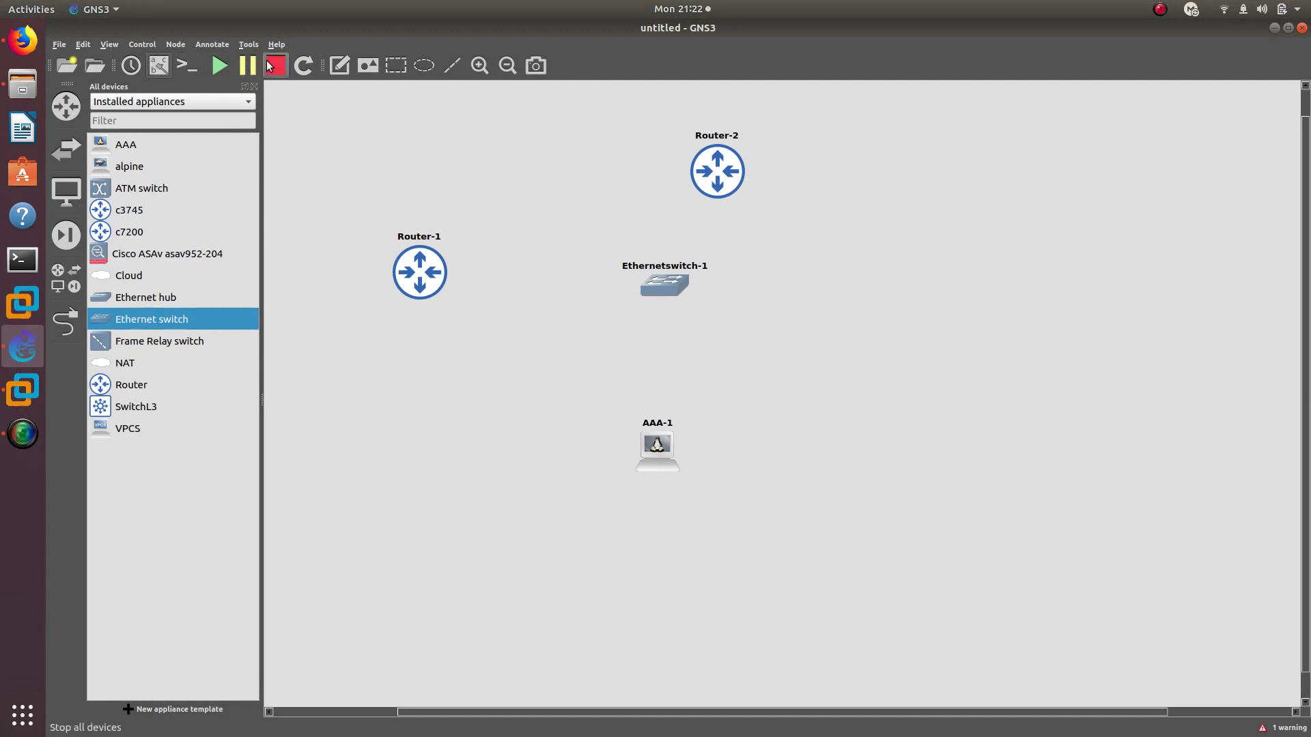
pyautogui.click(335, 71)
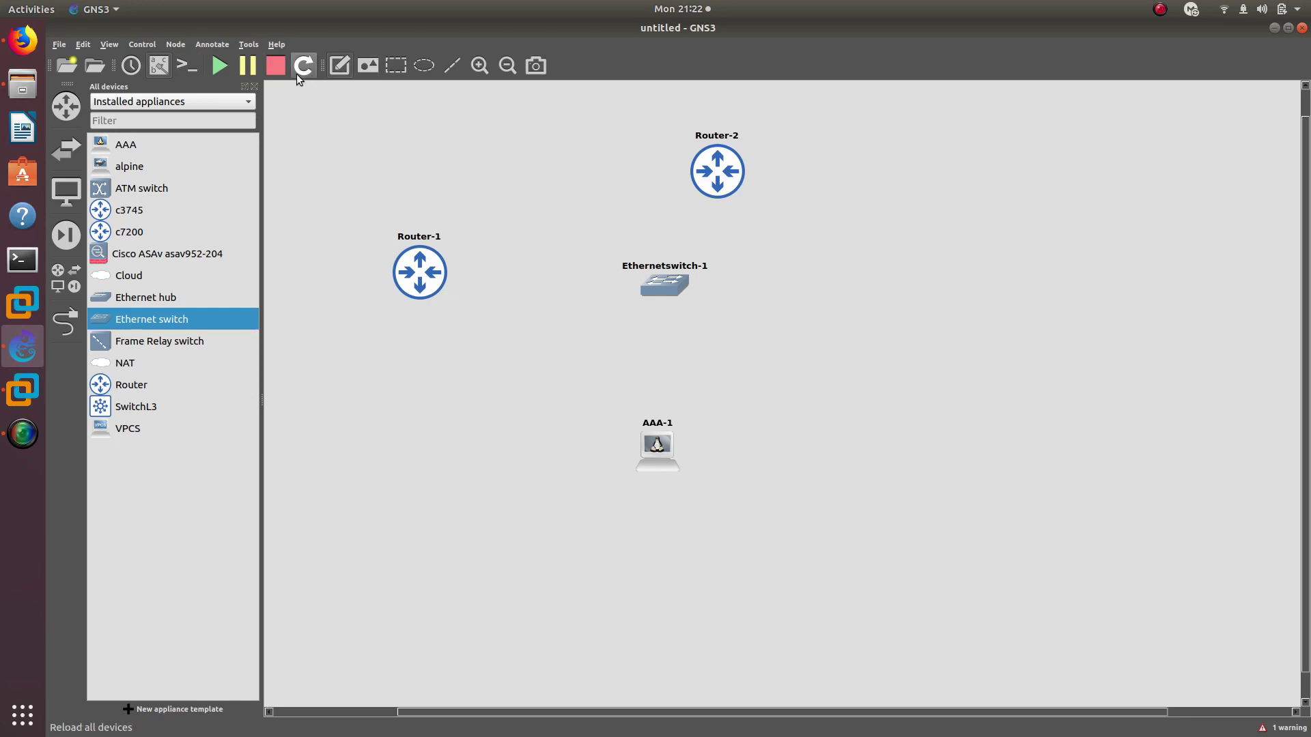
# Cable Router-1 Gi0/0, Router-2 Gi0/0 and AAA-1 eth0 to switch ports Ethernet0, Ethernet1, Ethernet2
pyautogui.click(66, 321)
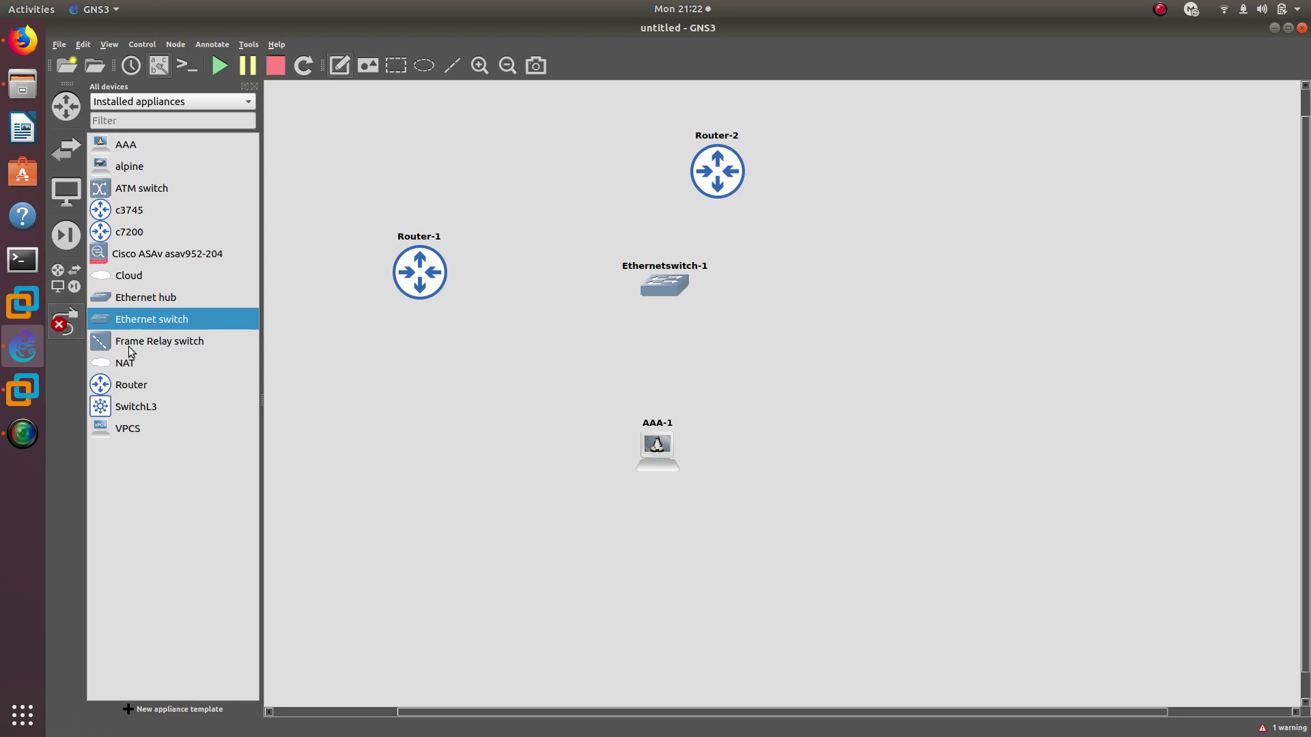
pyautogui.click(434, 282)
pyautogui.click(452, 292)
pyautogui.click(666, 288)
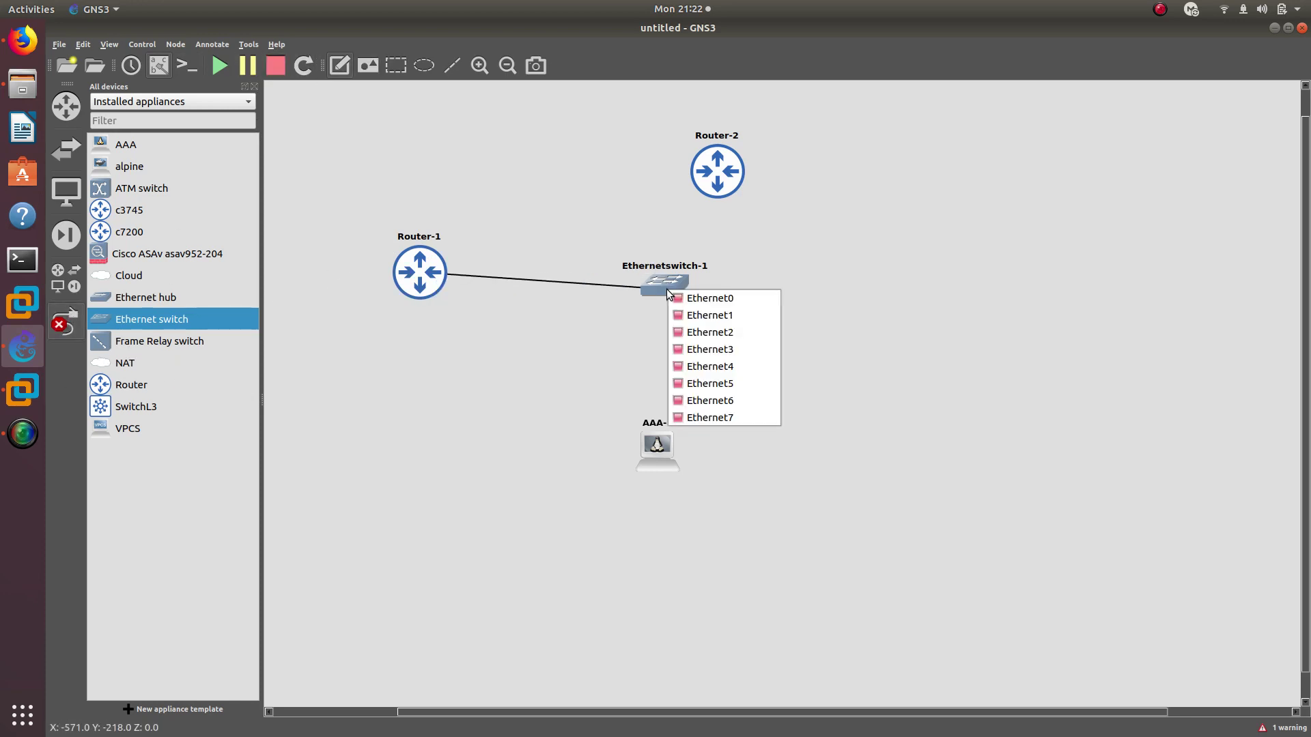
pyautogui.click(690, 298)
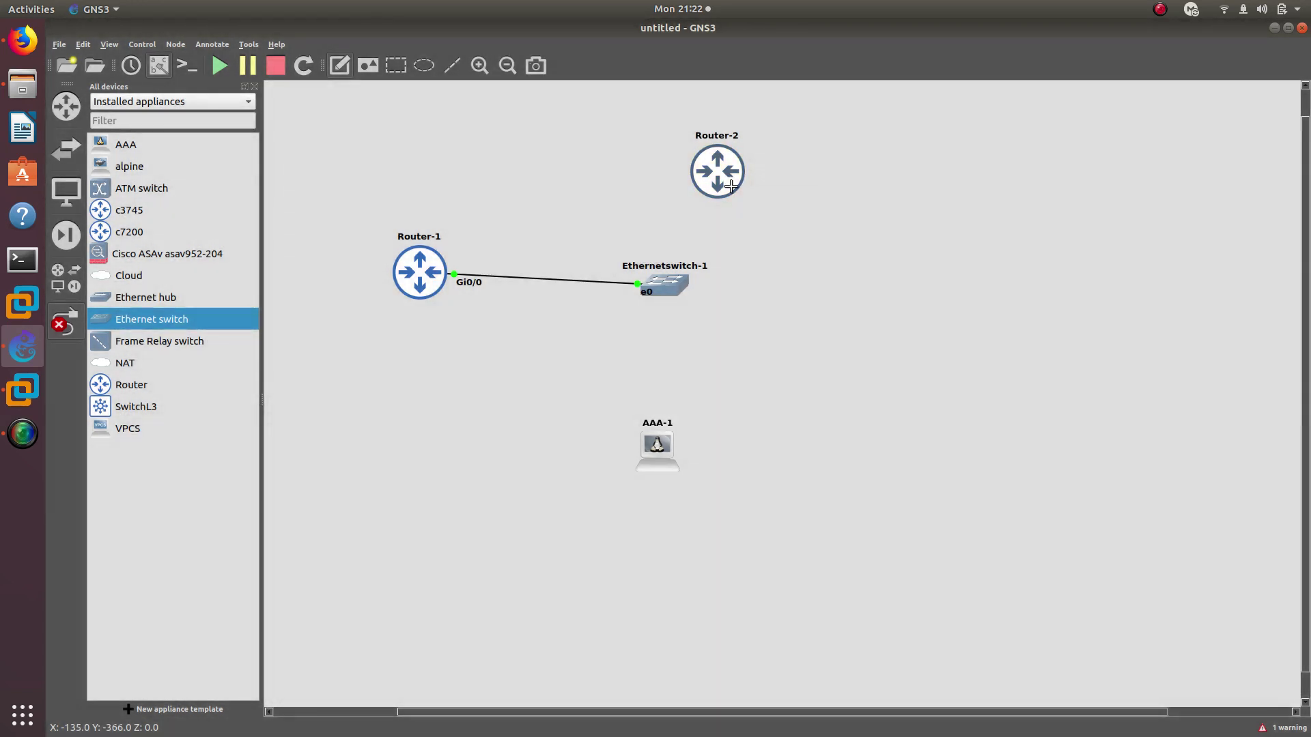
pyautogui.click(731, 186)
pyautogui.click(751, 196)
pyautogui.click(676, 294)
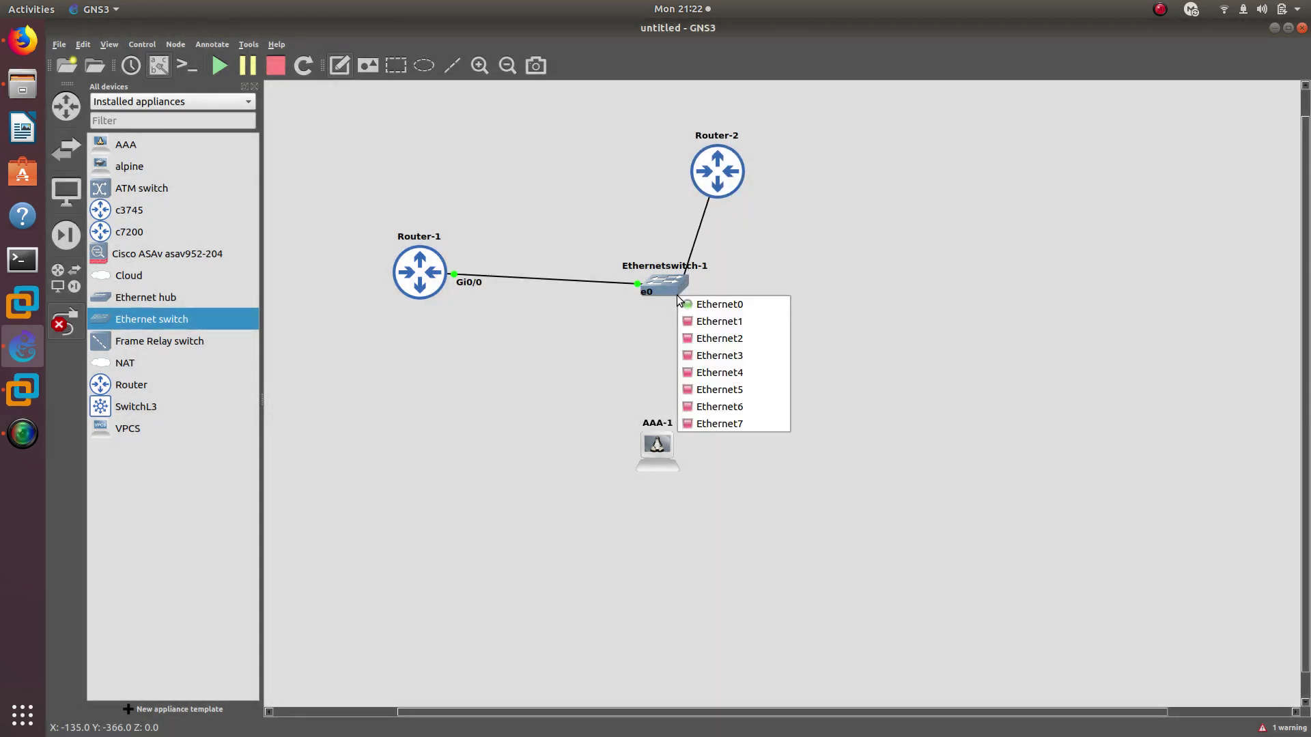
pyautogui.click(694, 322)
pyautogui.click(666, 282)
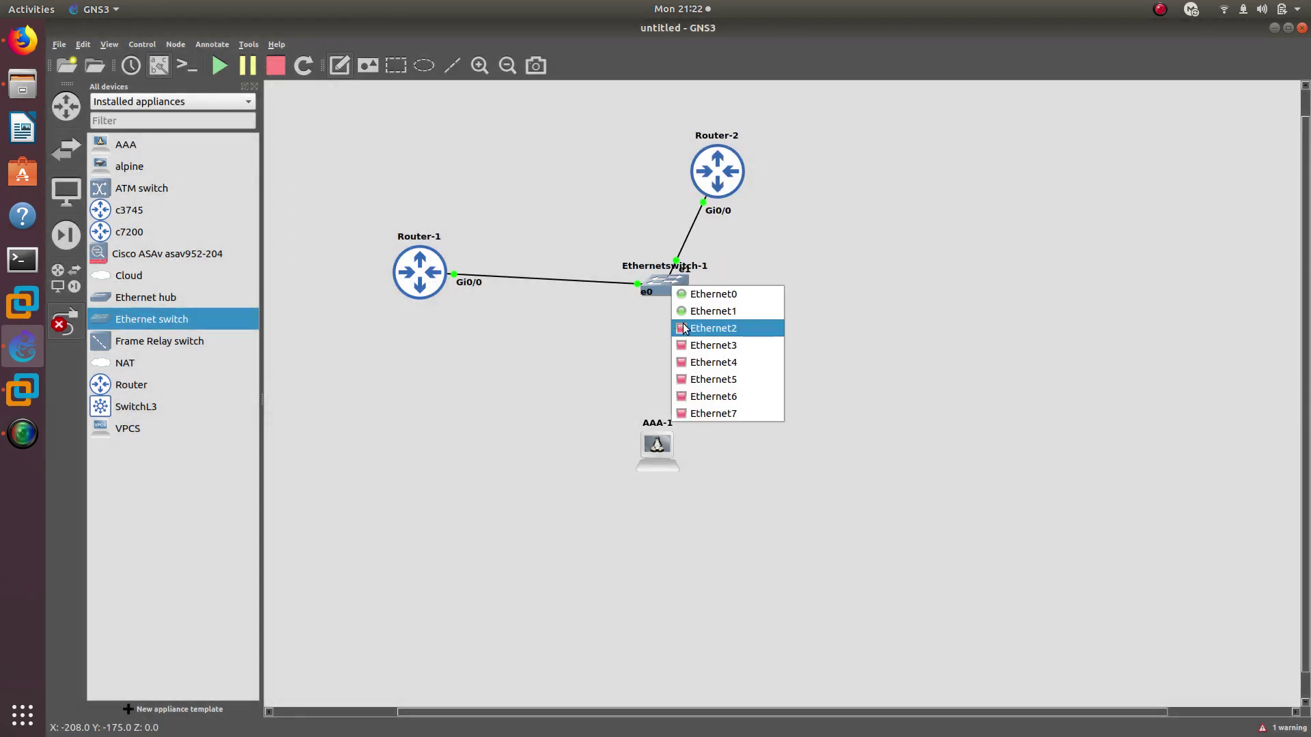
pyautogui.click(690, 330)
pyautogui.click(662, 439)
pyautogui.click(683, 445)
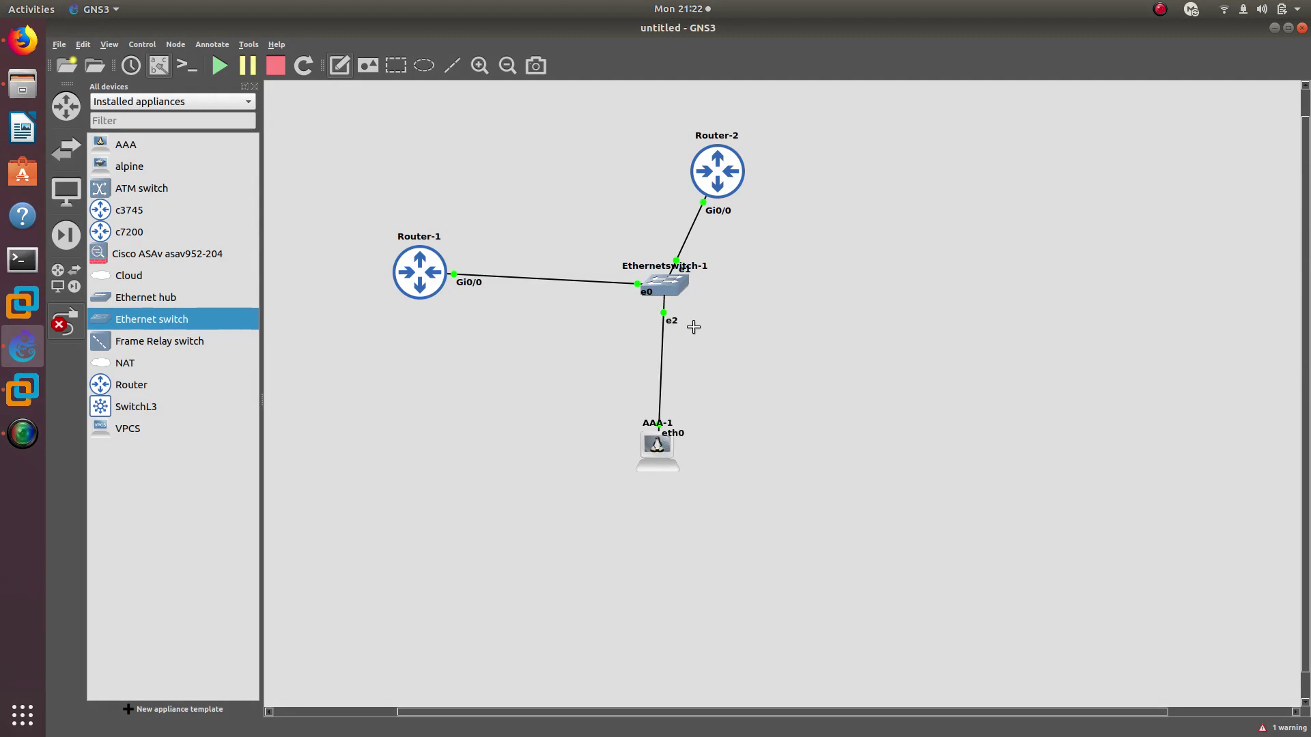
# Add a 192.168.1.1 address note beside Router-1
pyautogui.rightClick(797, 321)
pyautogui.click(349, 70)
pyautogui.write('192.168.1.1')
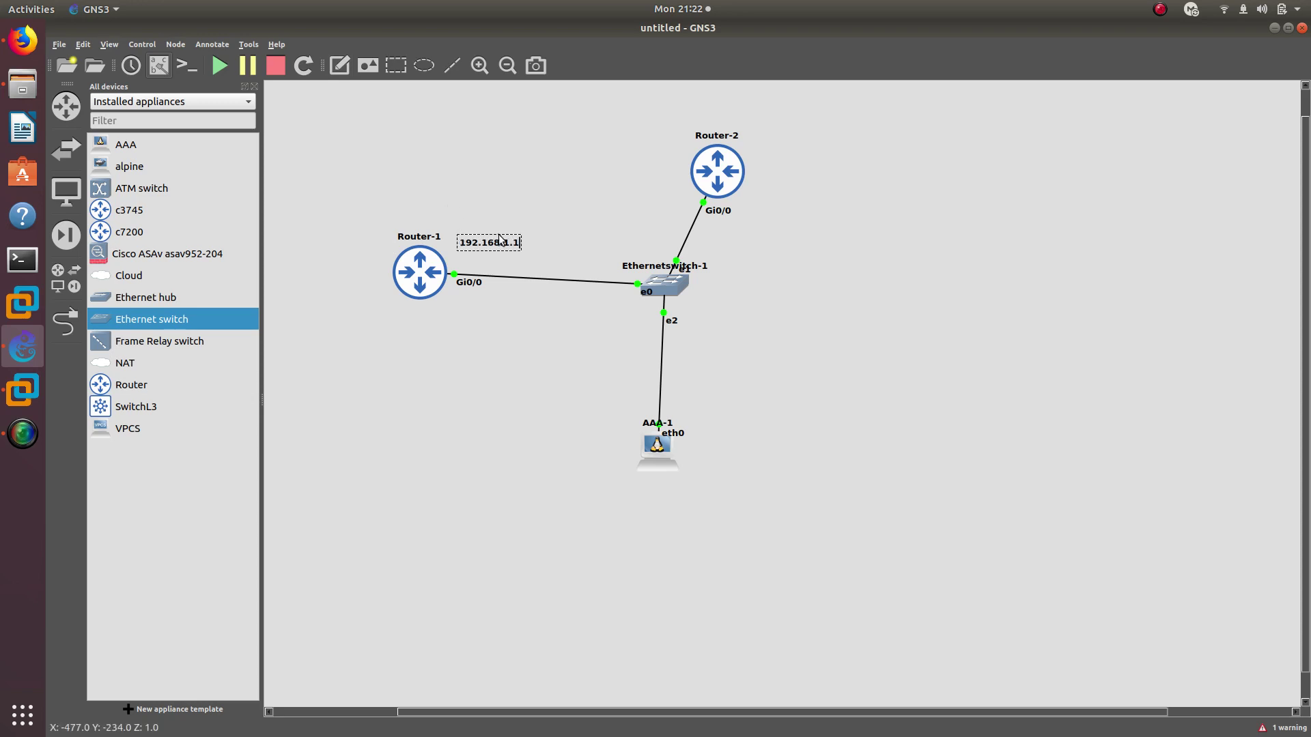
# Label Router-2 as 192.168.1.2/24 and complete Router-1's note as 192.168.1.1/24
pyautogui.rightClick(519, 247)
pyautogui.click(529, 252)
pyautogui.moveTo(527, 259); pyautogui.dragTo(666, 195)
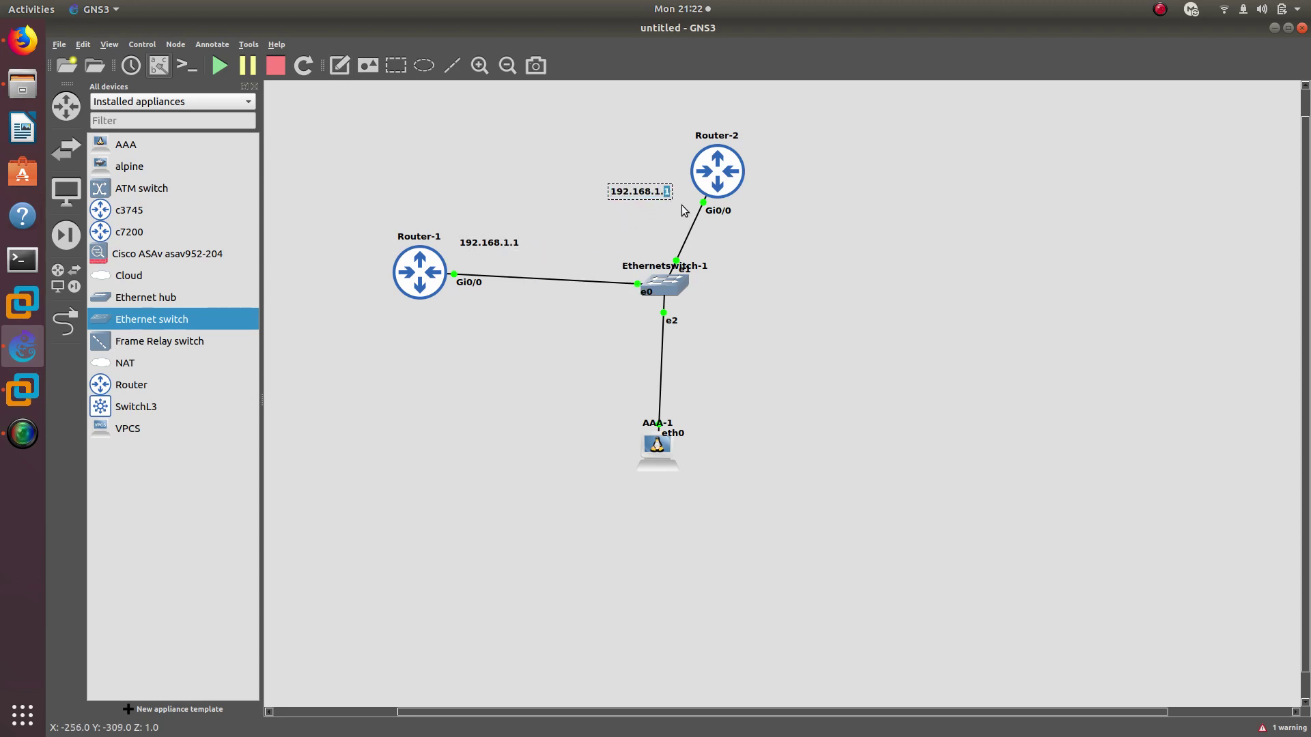
pyautogui.press('BackSpace')
pyautogui.write('2/24')
pyautogui.doubleClick(514, 243)
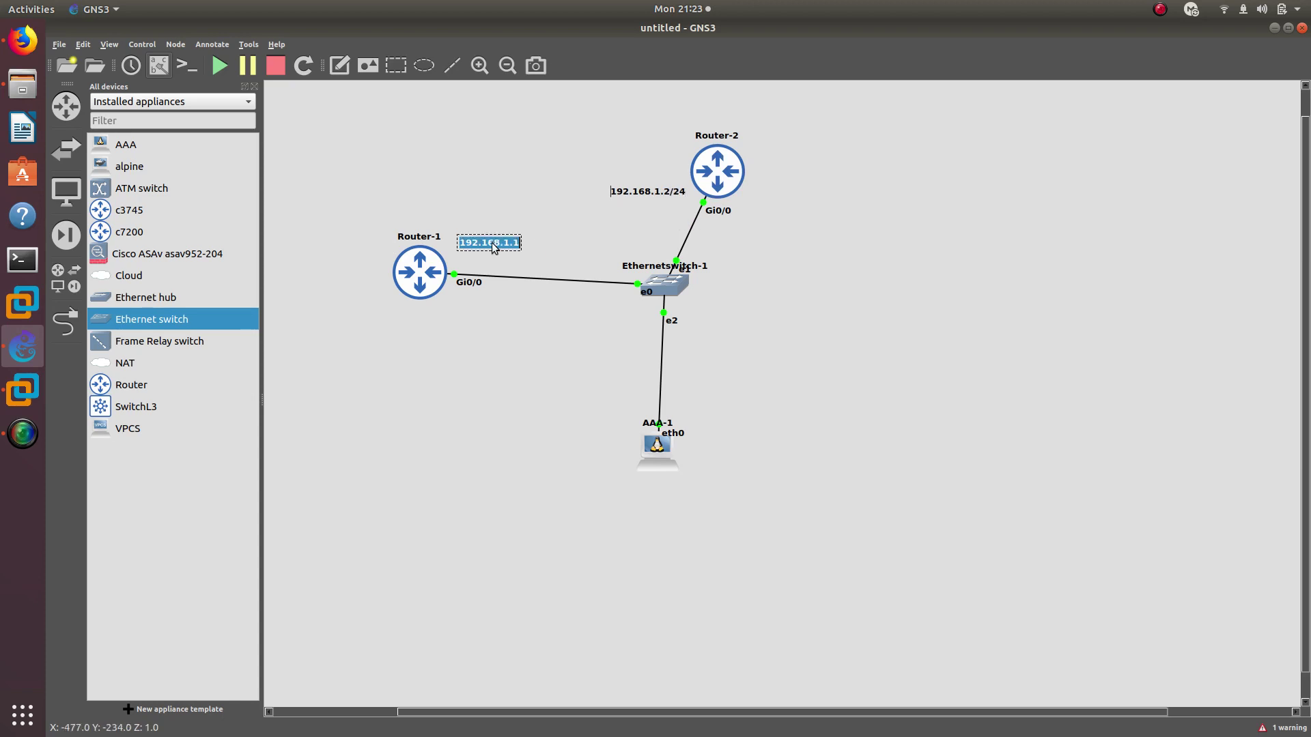
pyautogui.press('End')
pyautogui.write('/24')
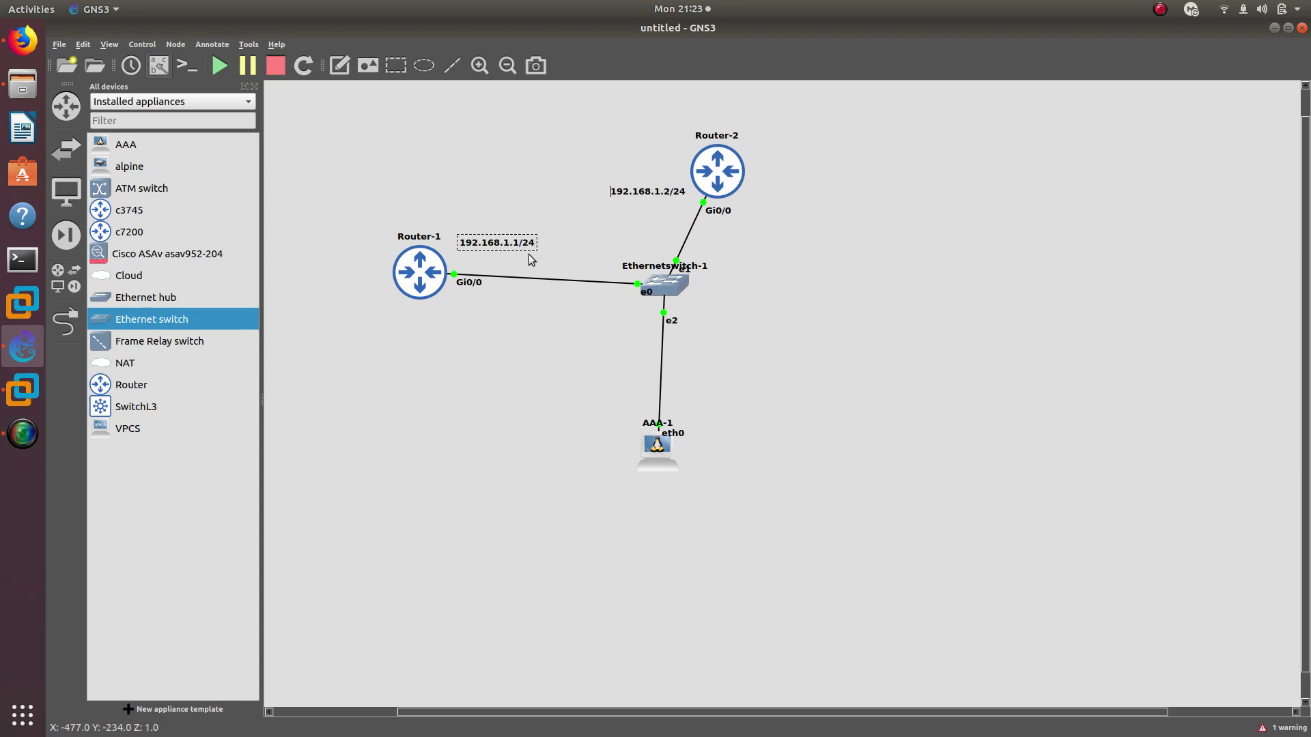
pyautogui.hotkey('ctrl', 'c')
pyautogui.hotkey('ctrl', 'v')
# Place a copied note beside AAA-1 reading 192.168.1.100/24
pyautogui.moveTo(533, 260); pyautogui.dragTo(600, 400)
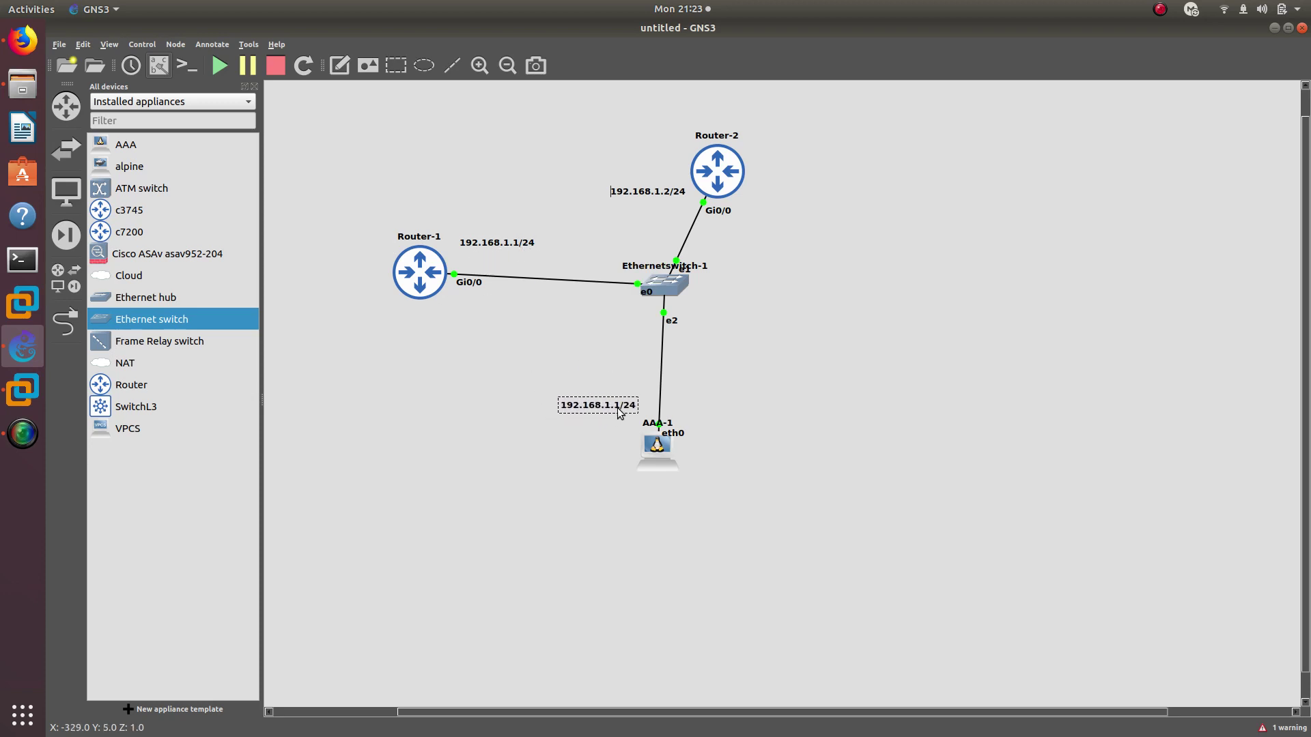
pyautogui.doubleClick(621, 412)
pyautogui.click(619, 410)
pyautogui.write('00')
pyautogui.hotkey('shift', 'End')
pyautogui.click(603, 369)
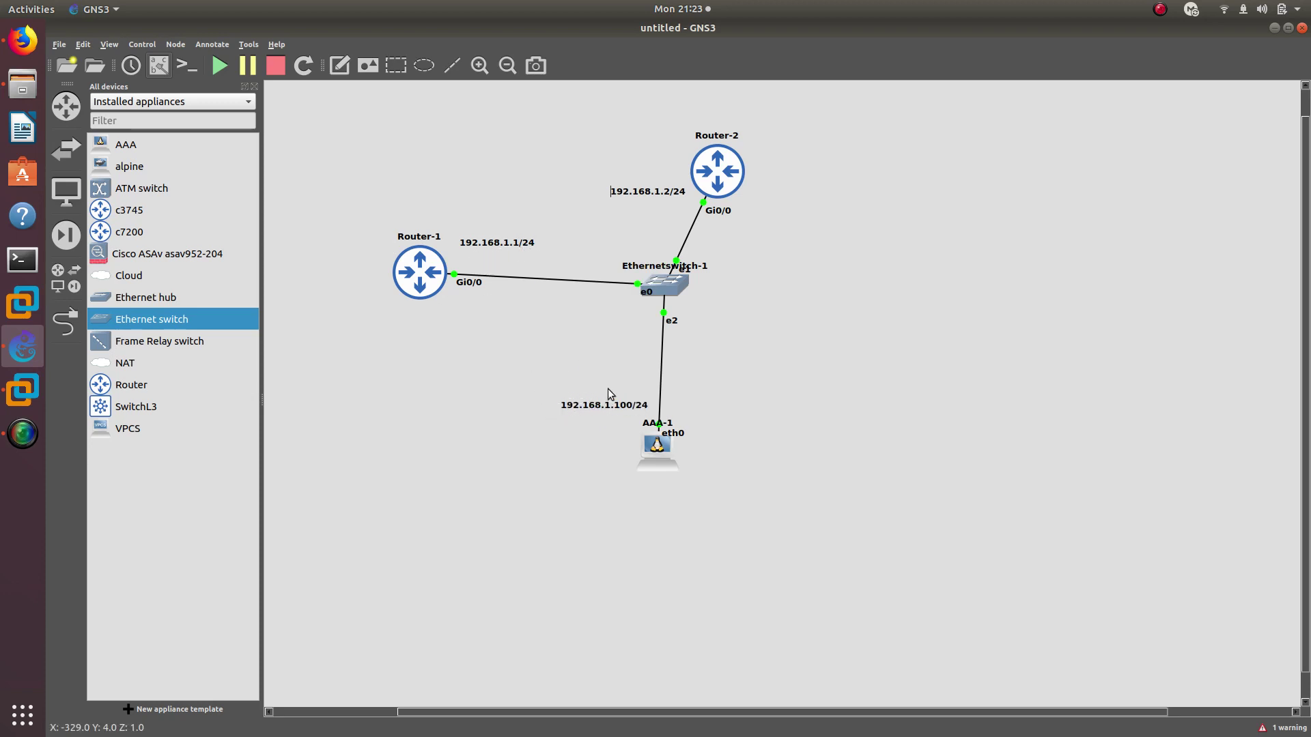
pyautogui.moveTo(607, 411); pyautogui.dragTo(600, 412)
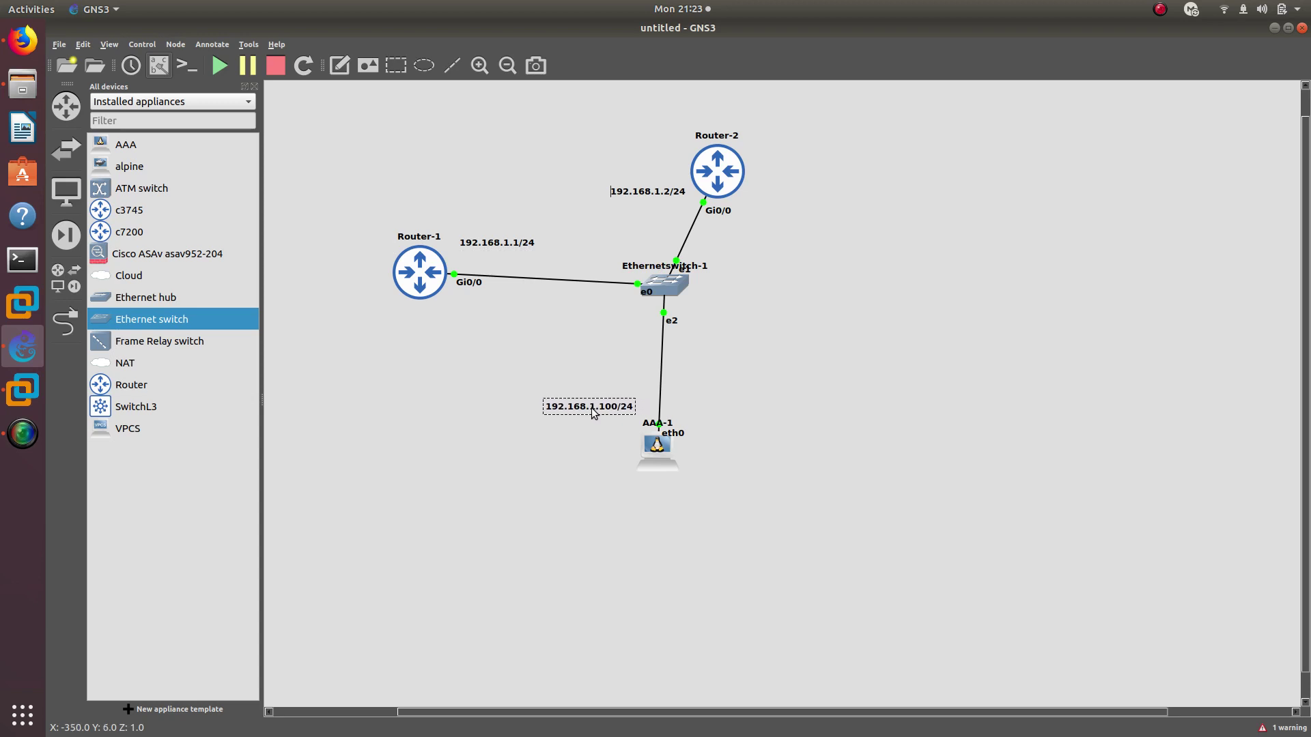
# Tidy the 192.168.1.100/24 label and open AAA-1's console on the right side
pyautogui.moveTo(646, 456); pyautogui.dragTo(651, 444)
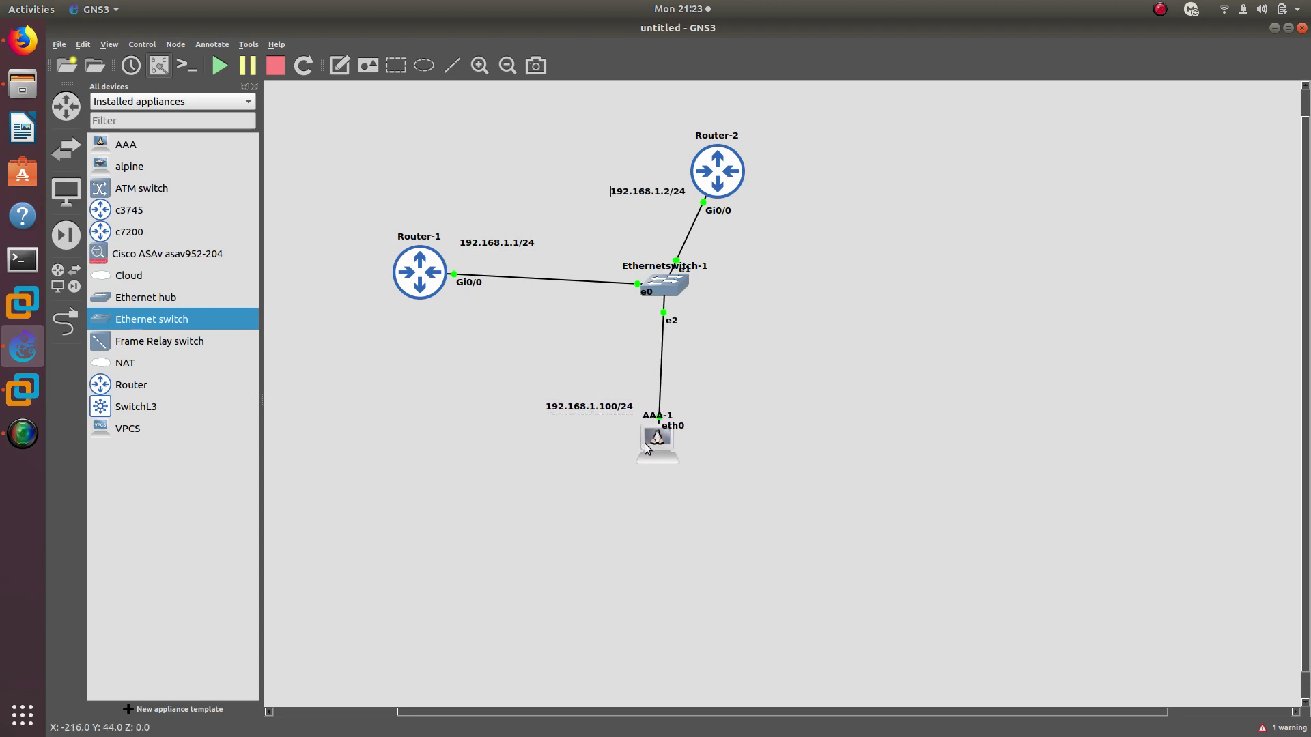
pyautogui.doubleClick(664, 440)
pyautogui.moveTo(306, 64); pyautogui.dragTo(731, 117)
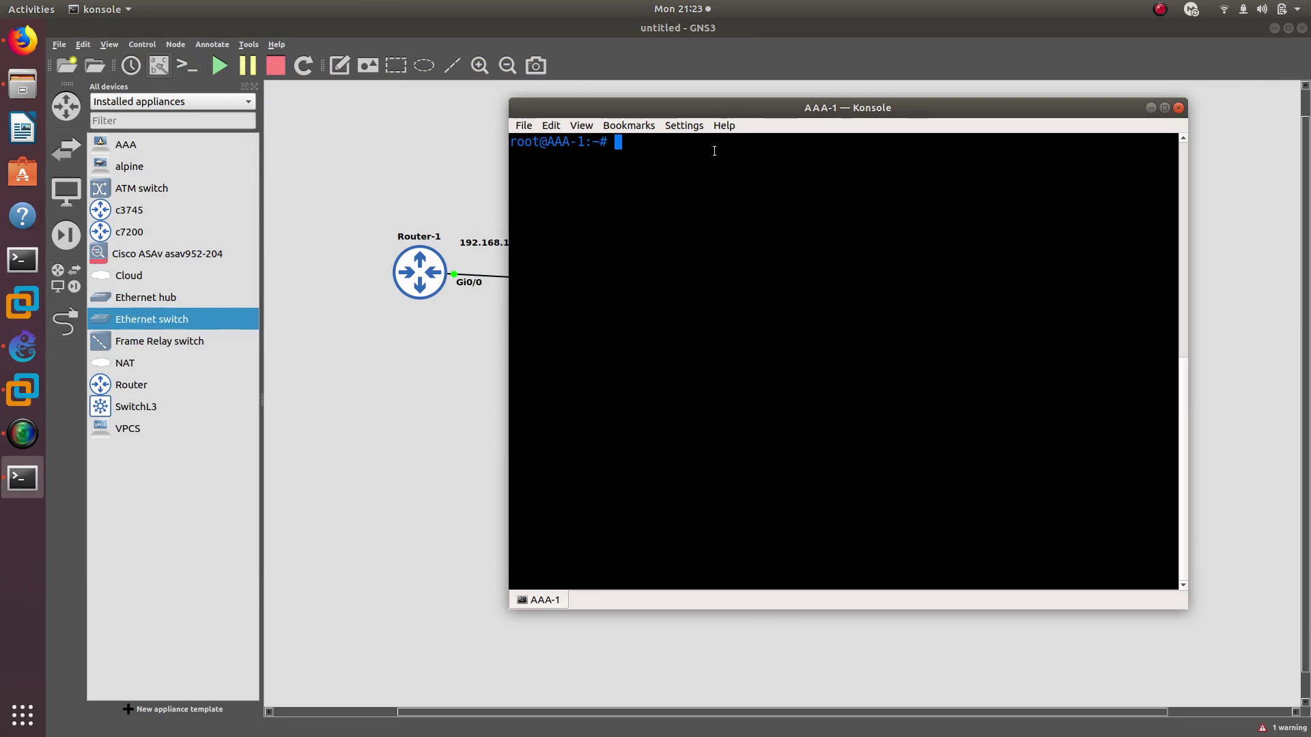
# Open /etc/network/interfaces in nano
pyautogui.write('nano /etc/network/in')
pyautogui.press('Tab')
pyautogui.press('Return')
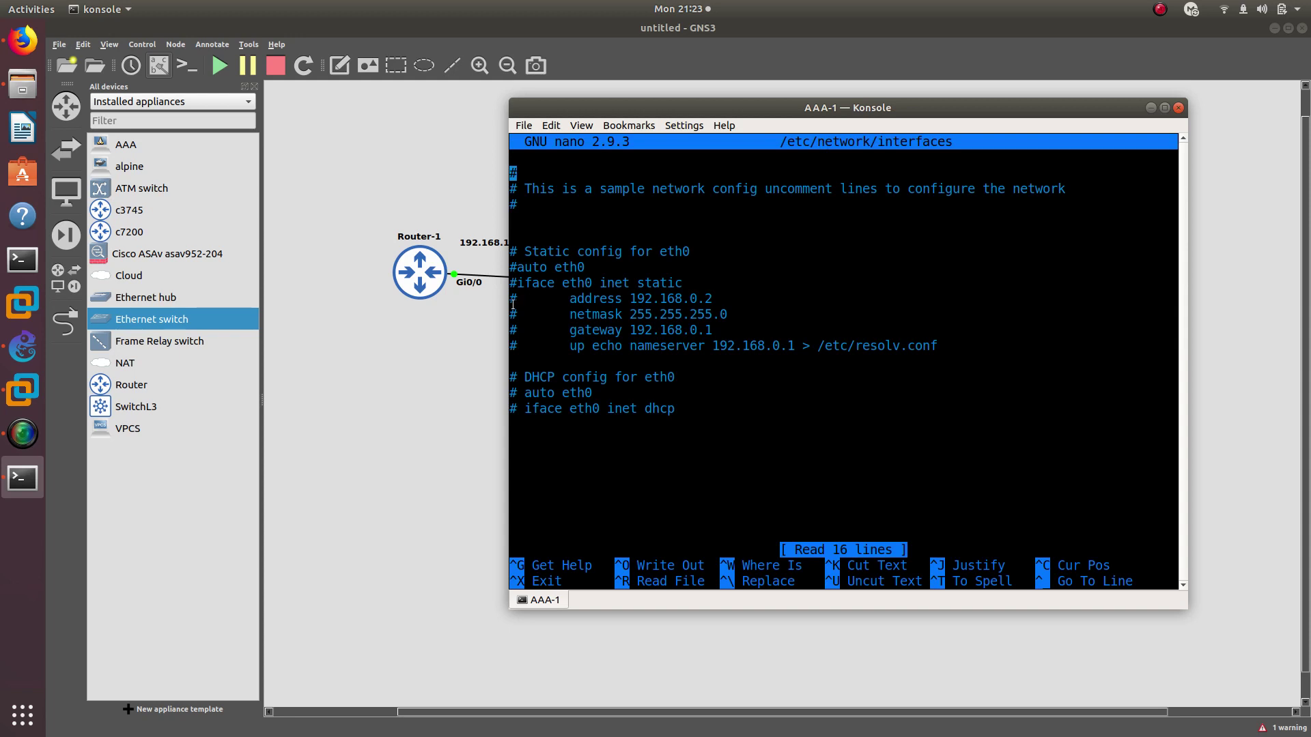
# Uncomment the static eth0 auto, iface, address, netmask and gateway lines
pyautogui.press('Down')
pyautogui.press('Down')
pyautogui.press('Down')
pyautogui.press('Down')
pyautogui.press('Down')
pyautogui.press('Down')
pyautogui.press('Delete')
pyautogui.press('Down')
pyautogui.press('Delete')
pyautogui.press('Down')
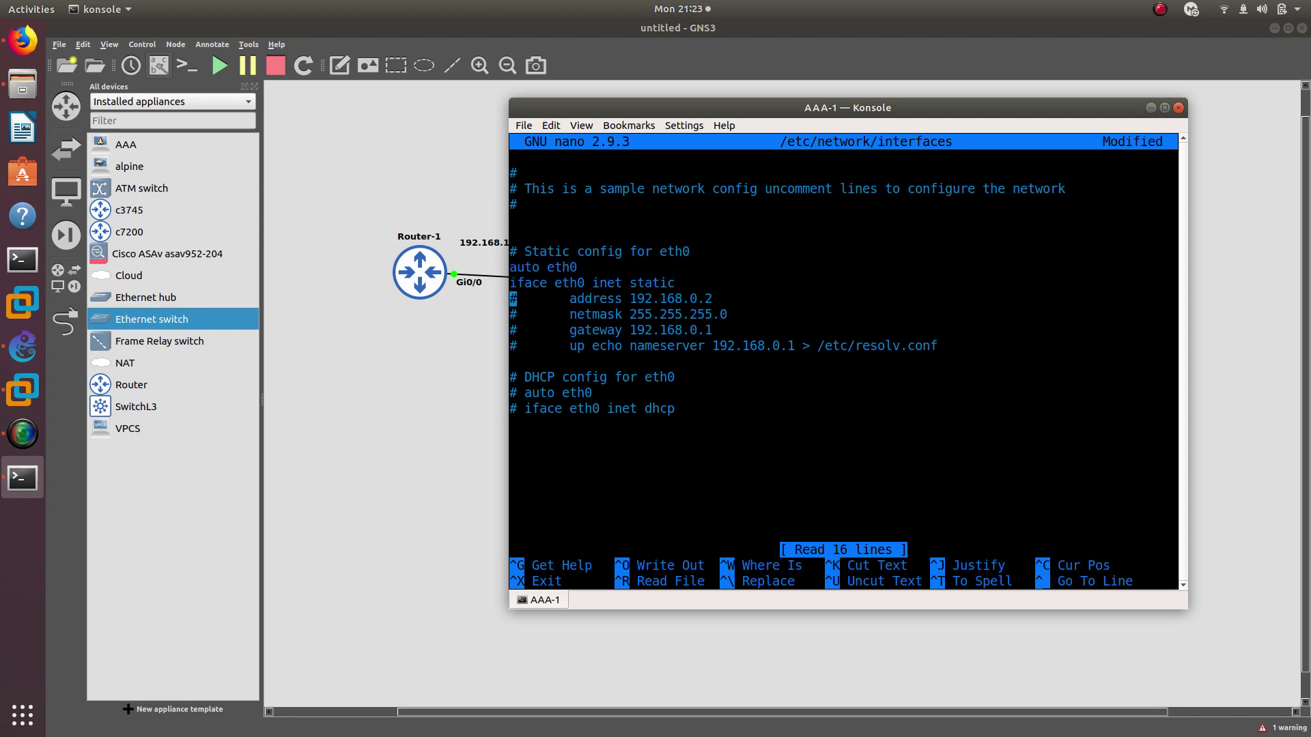
pyautogui.press('Delete')
pyautogui.press('Down')
pyautogui.press('BackSpace')
pyautogui.press('Down')
pyautogui.press('Delete')
# Set the gateway to 192.168.1.1 and the address to 192.168.1.100
pyautogui.press('Right')
pyautogui.press('Right')
pyautogui.press('Right')
pyautogui.press('Right')
pyautogui.press('Right')
pyautogui.press('Right')
pyautogui.press('Right')
pyautogui.press('Right')
pyautogui.press('Right')
pyautogui.press('Right')
pyautogui.press('Right')
pyautogui.press('Right')
pyautogui.press('Right')
pyautogui.press('Right')
pyautogui.press('Right')
pyautogui.press('Right')
pyautogui.press('Right')
pyautogui.press('Right')
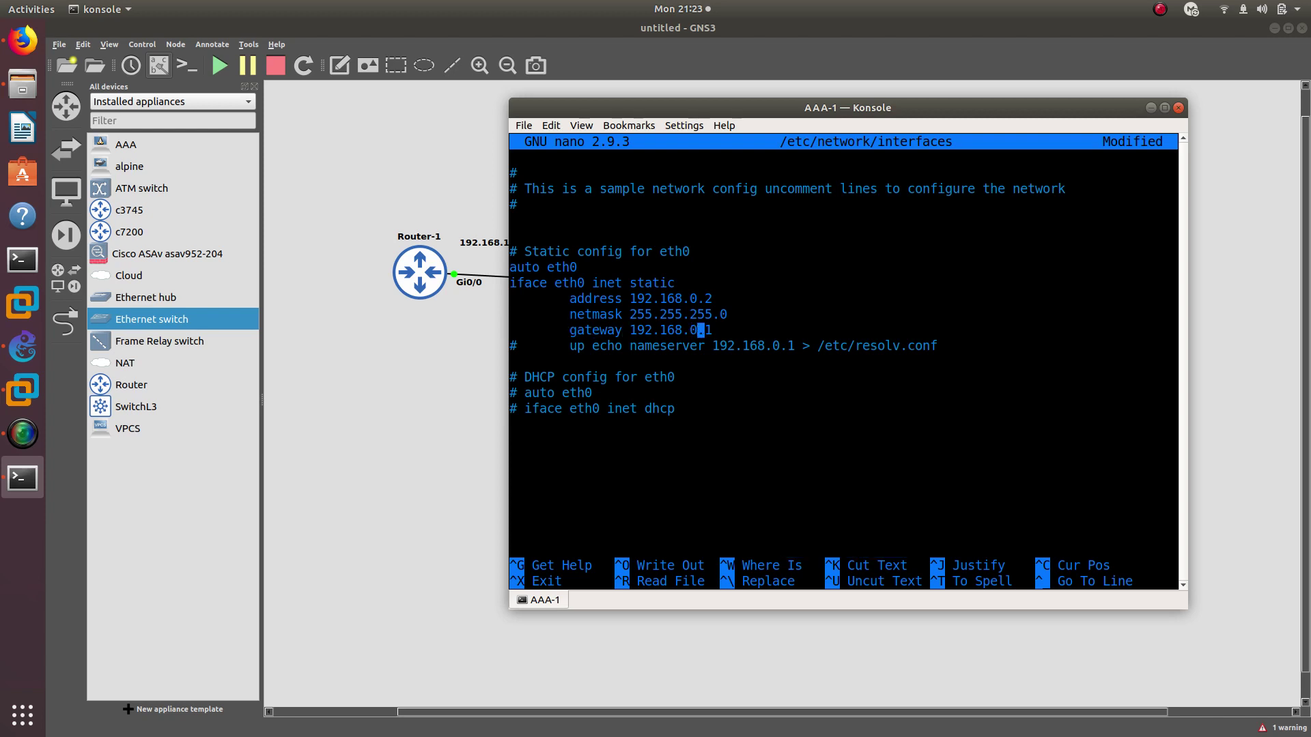
pyautogui.press('BackSpace')
pyautogui.write('1')
pyautogui.moveTo(721, 110); pyautogui.dragTo(891, 112)
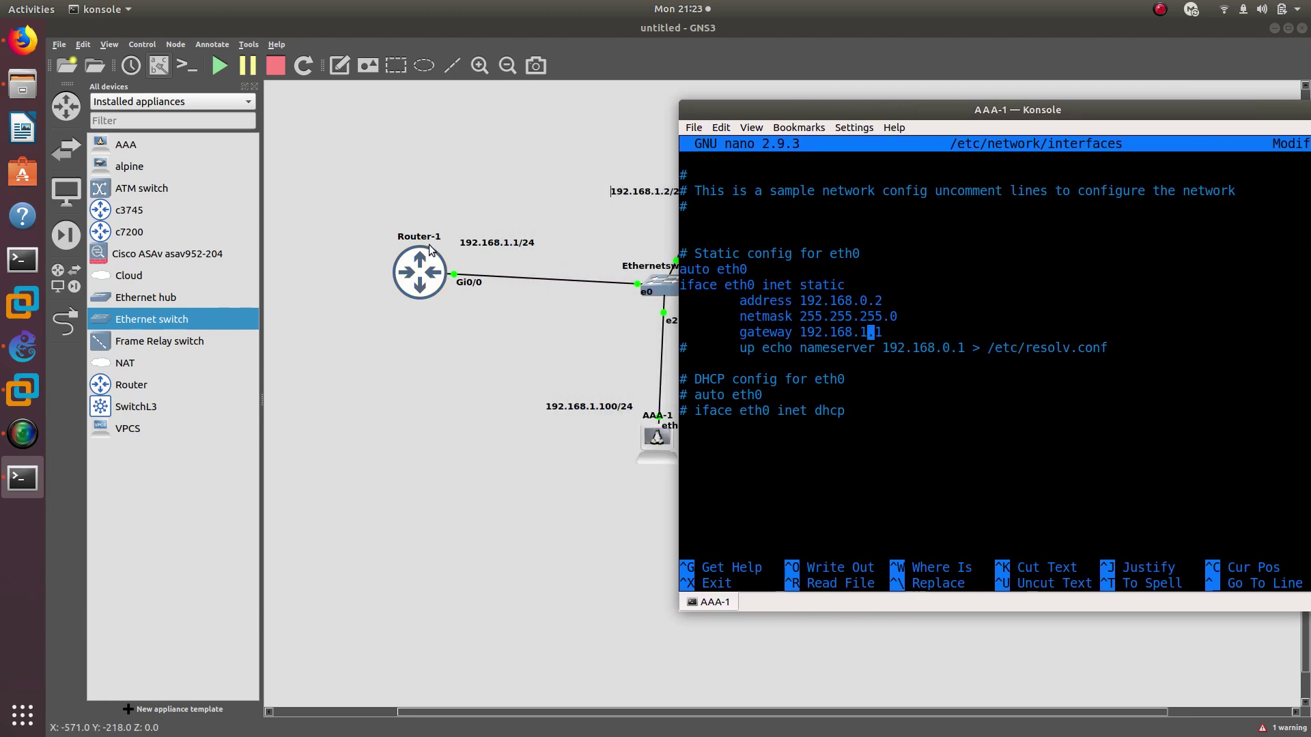
pyautogui.press('Up')
pyautogui.press('Up')
pyautogui.press('BackSpace')
pyautogui.write('1')
pyautogui.press('Right')
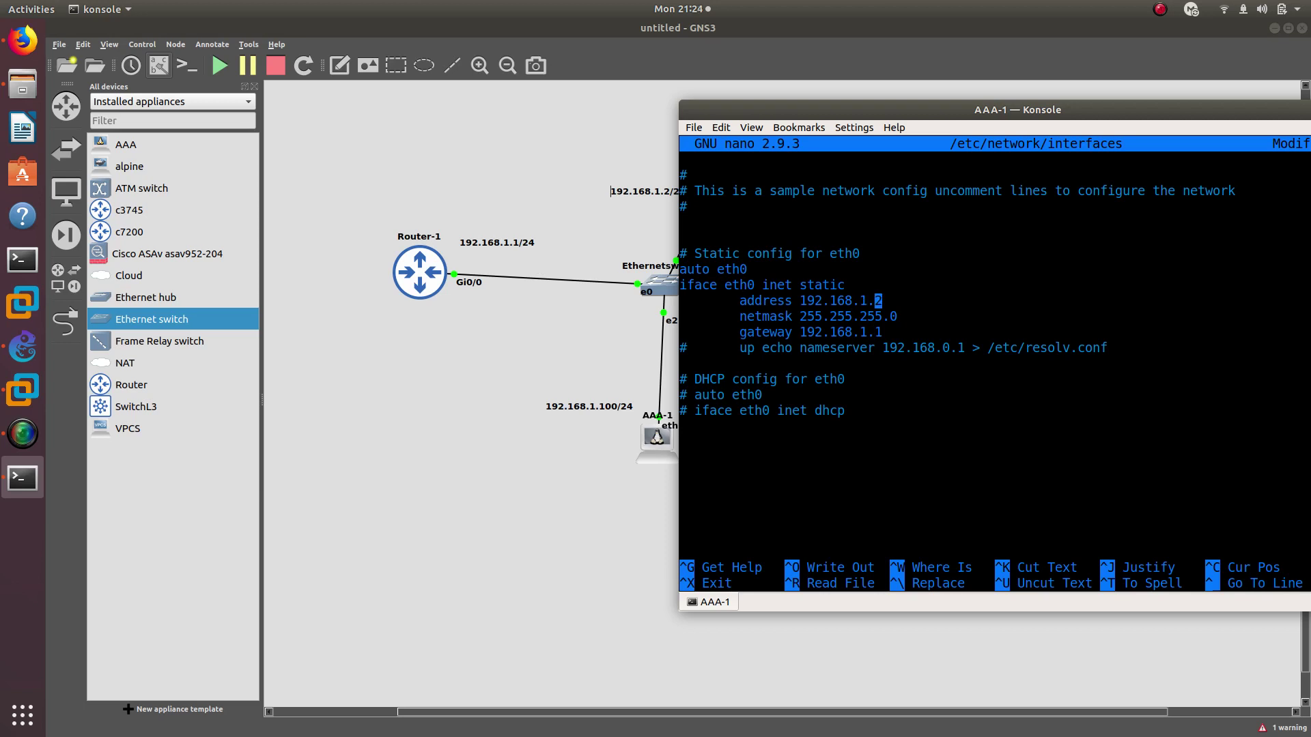
pyautogui.press('Right')
pyautogui.press('BackSpace')
pyautogui.write('100')
# Save the interfaces file and print it with cat to verify
pyautogui.hotkey('ctrl', 'x')
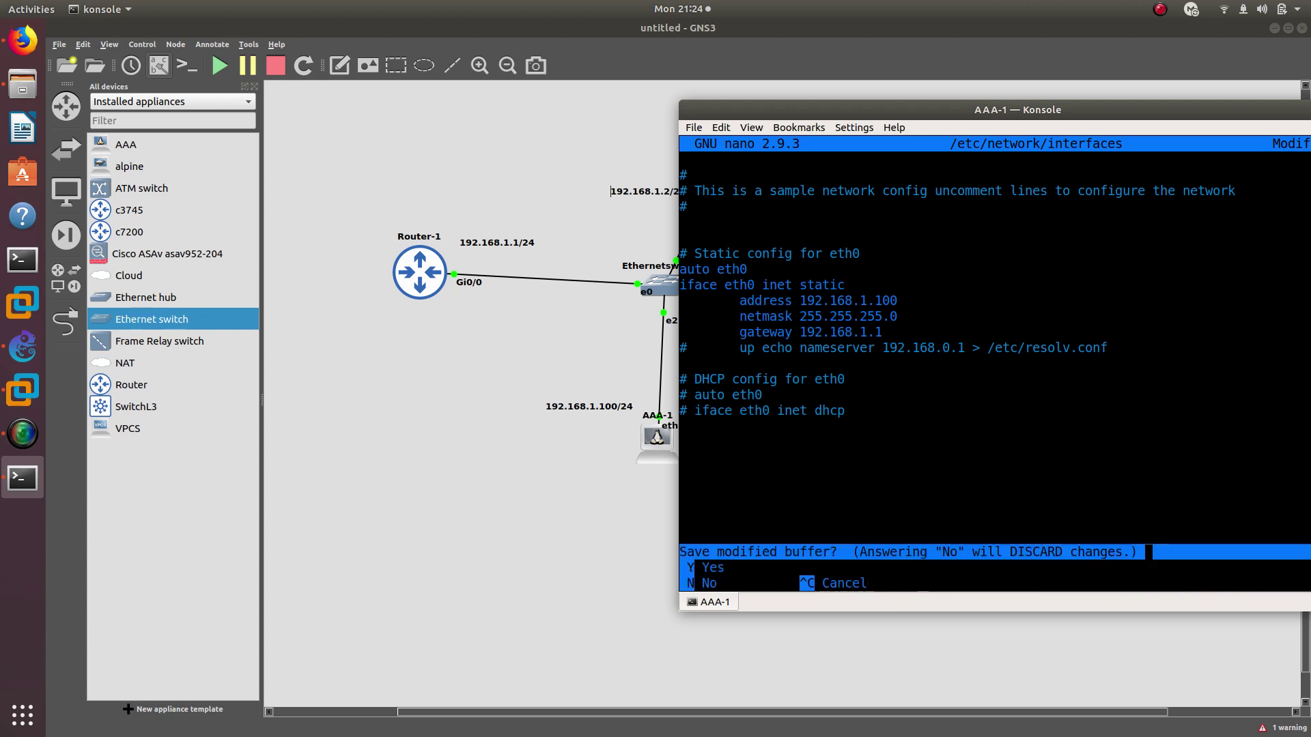
pyautogui.press('y')
pyautogui.press('Return')
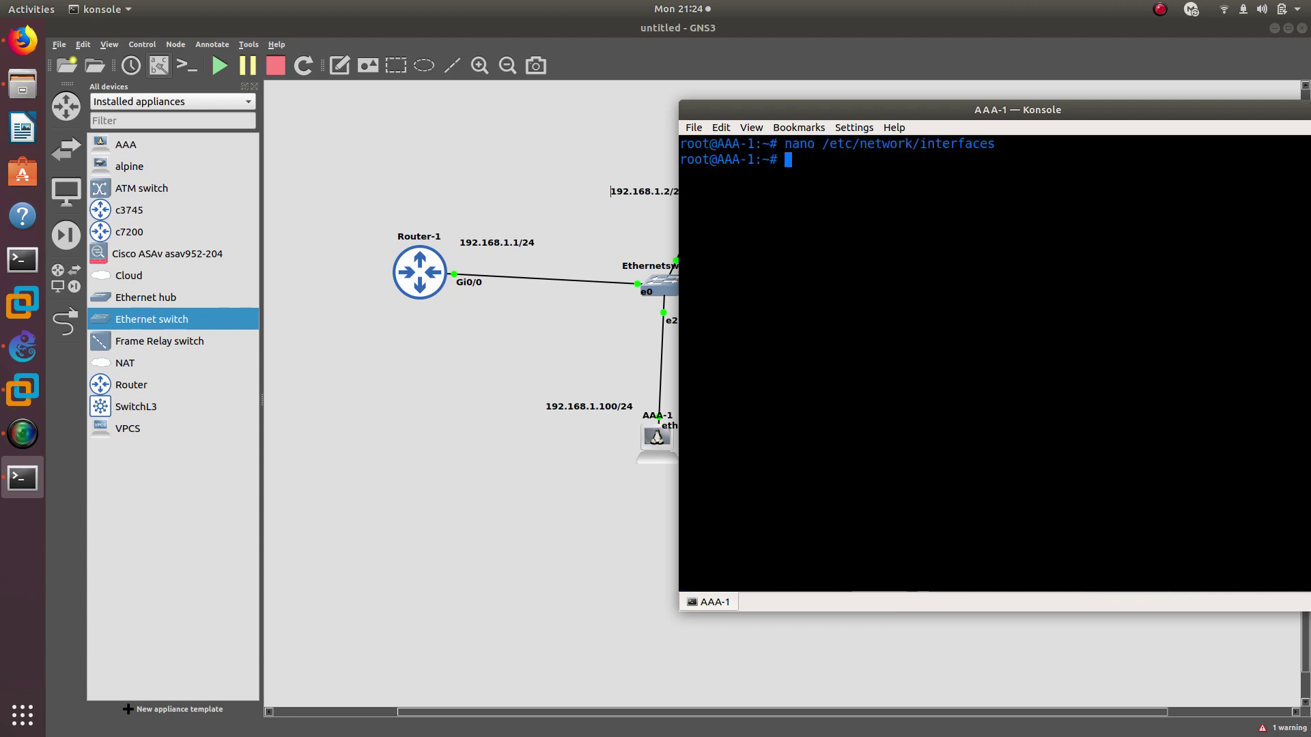
pyautogui.write('na')
pyautogui.press('BackSpace')
pyautogui.press('BackSpace')
pyautogui.press('Up')
pyautogui.press('Left')
pyautogui.press('Left')
pyautogui.press('Left')
pyautogui.press('Left')
pyautogui.press('Left')
pyautogui.press('Left')
pyautogui.press('Left')
pyautogui.press('Left')
pyautogui.press('Left')
pyautogui.press('Left')
pyautogui.press('Left')
pyautogui.press('Left')
pyautogui.press('Left')
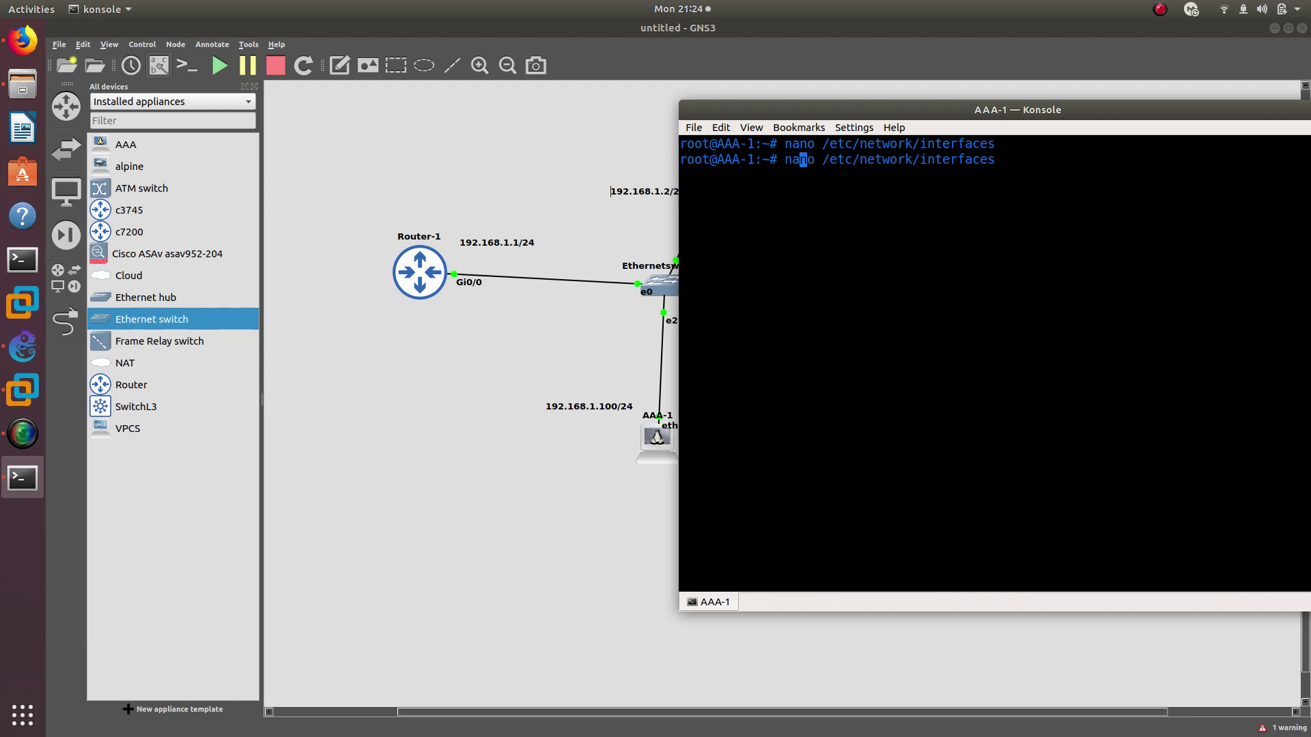
pyautogui.press('Right')
pyautogui.press('Right')
pyautogui.press('BackSpace')
pyautogui.press('BackSpace')
pyautogui.press('BackSpace')
pyautogui.press('BackSpace')
pyautogui.write('cat')
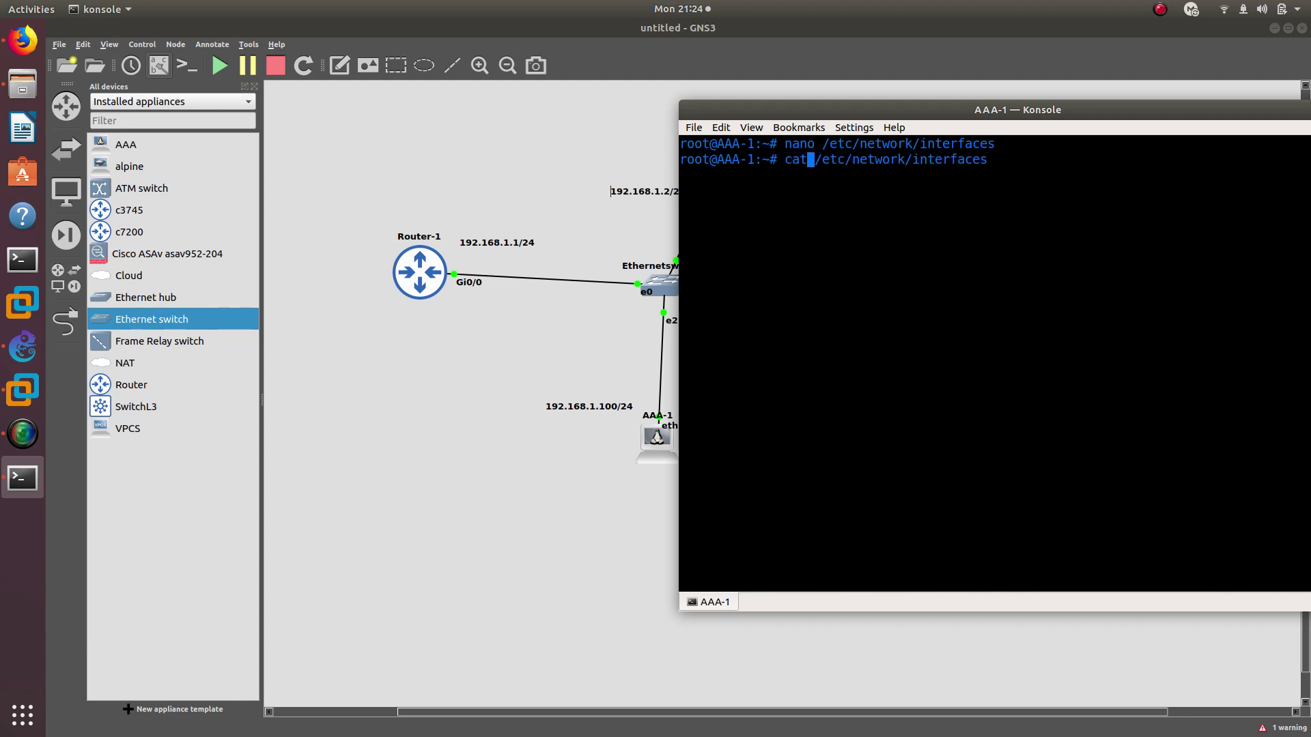
pyautogui.press('Return')
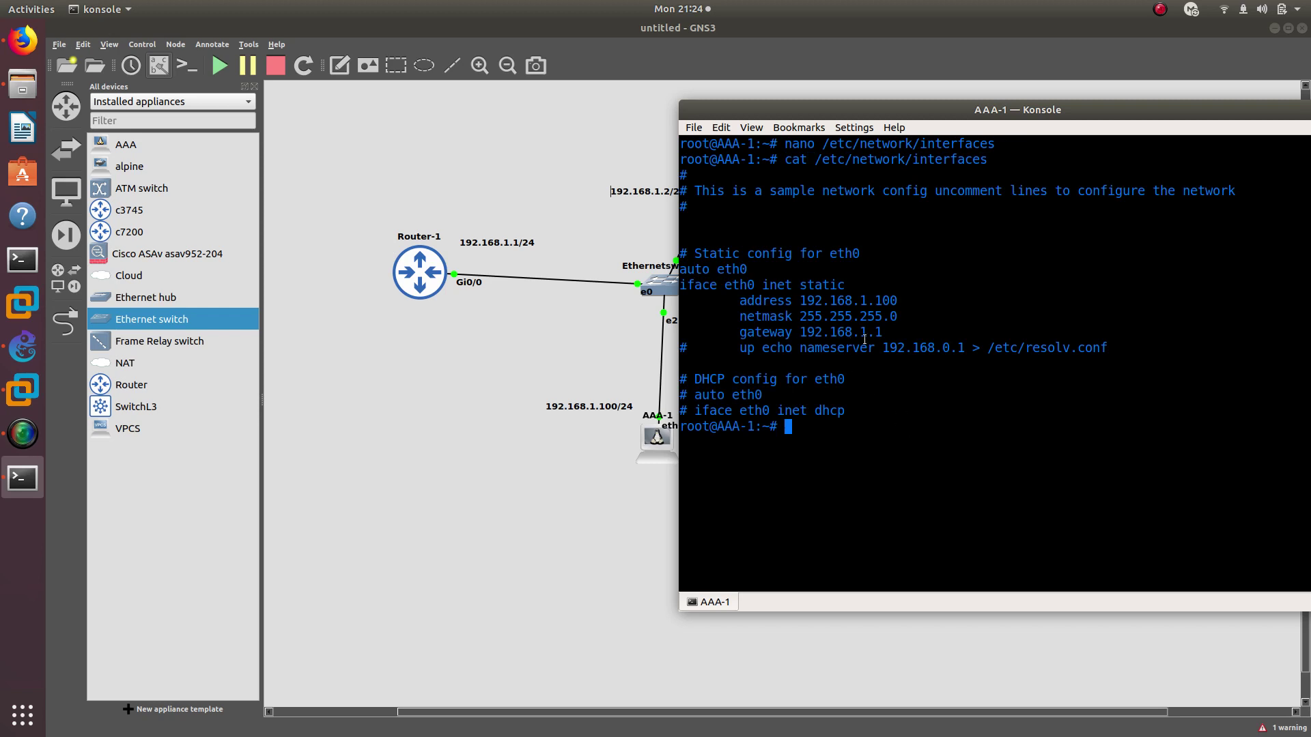
# Copy the 192.168.1.100 address from the output and bring the topology forward
pyautogui.moveTo(682, 268); pyautogui.dragTo(884, 338)
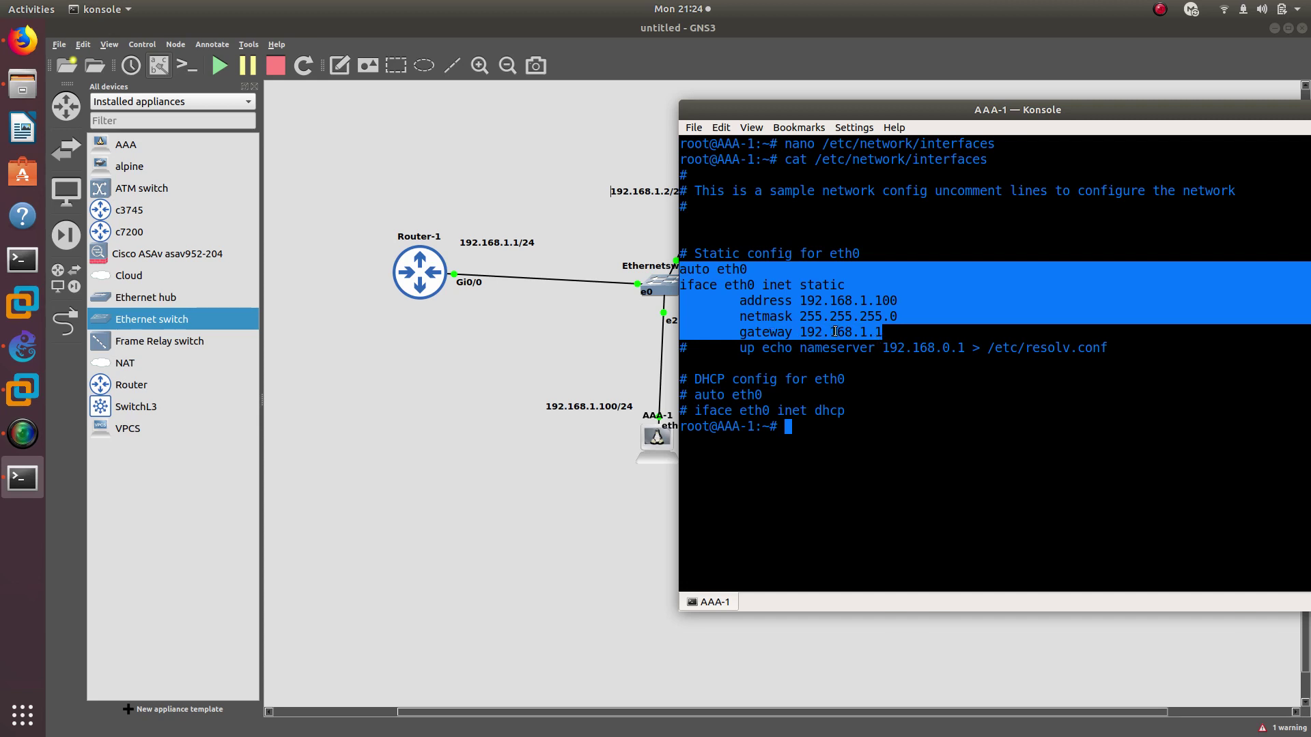
pyautogui.doubleClick(885, 303)
pyautogui.rightClick(883, 302)
pyautogui.click(883, 311)
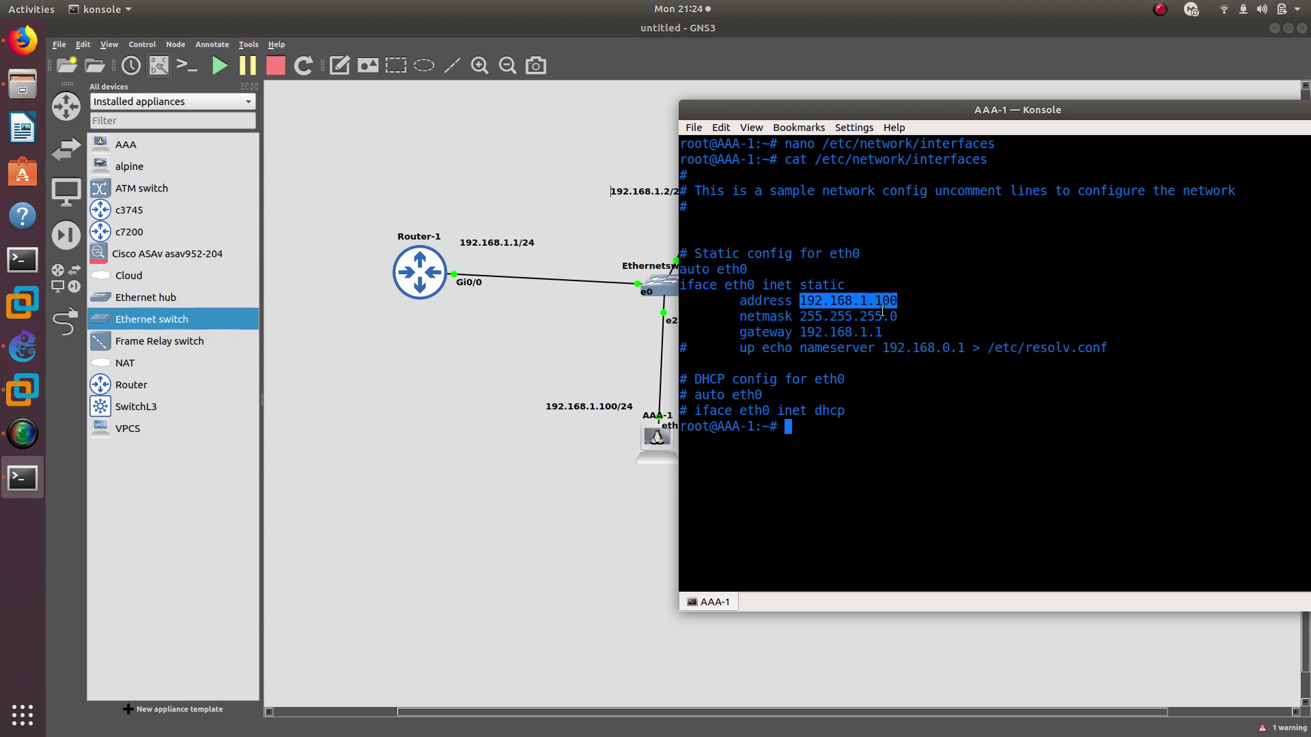
pyautogui.click(440, 274)
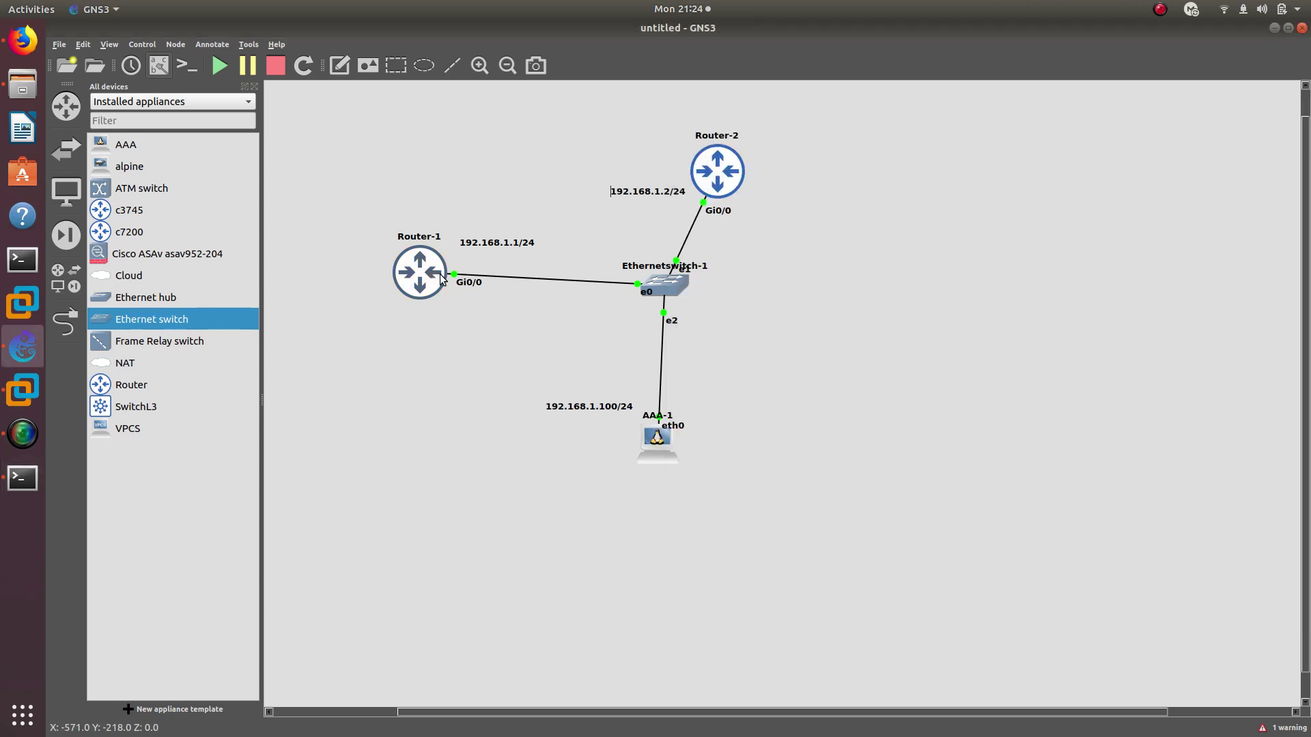
# Enter global configuration on Router-1 and set its hostname to R1
pyautogui.click(32, 480)
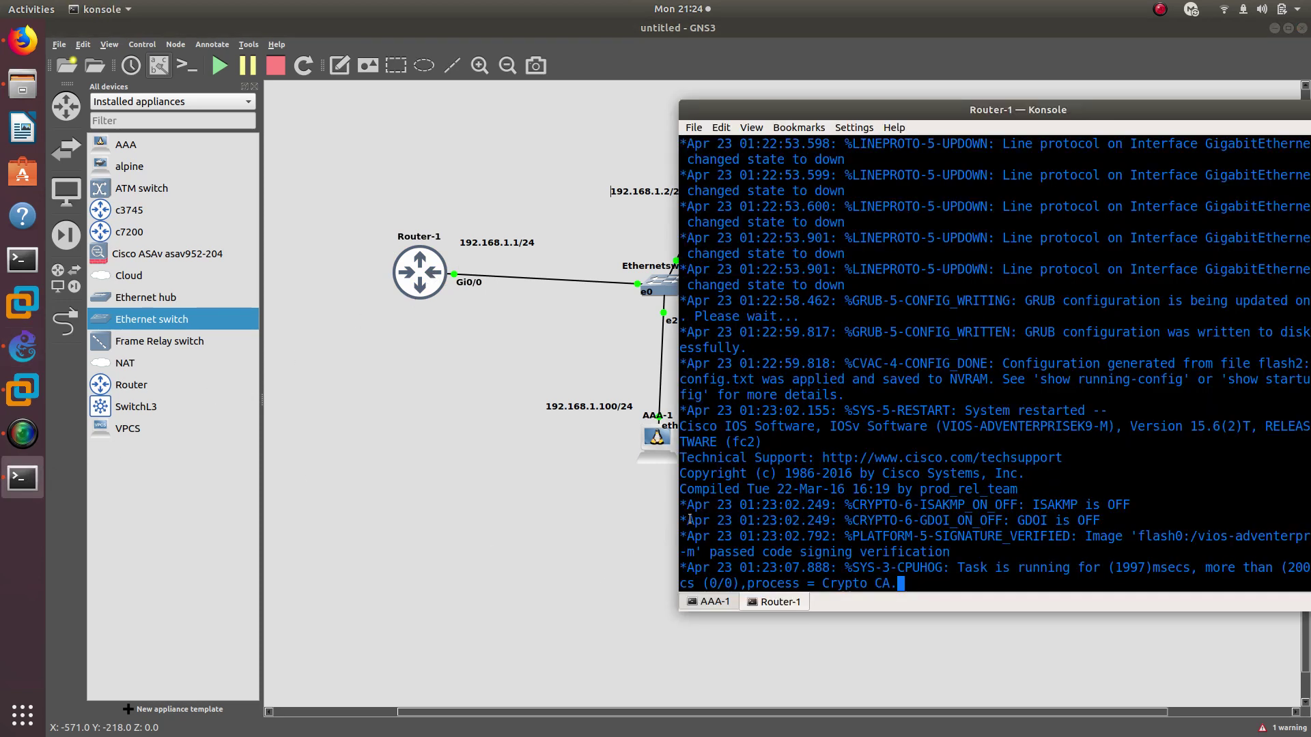
pyautogui.press('Return')
pyautogui.press('Return')
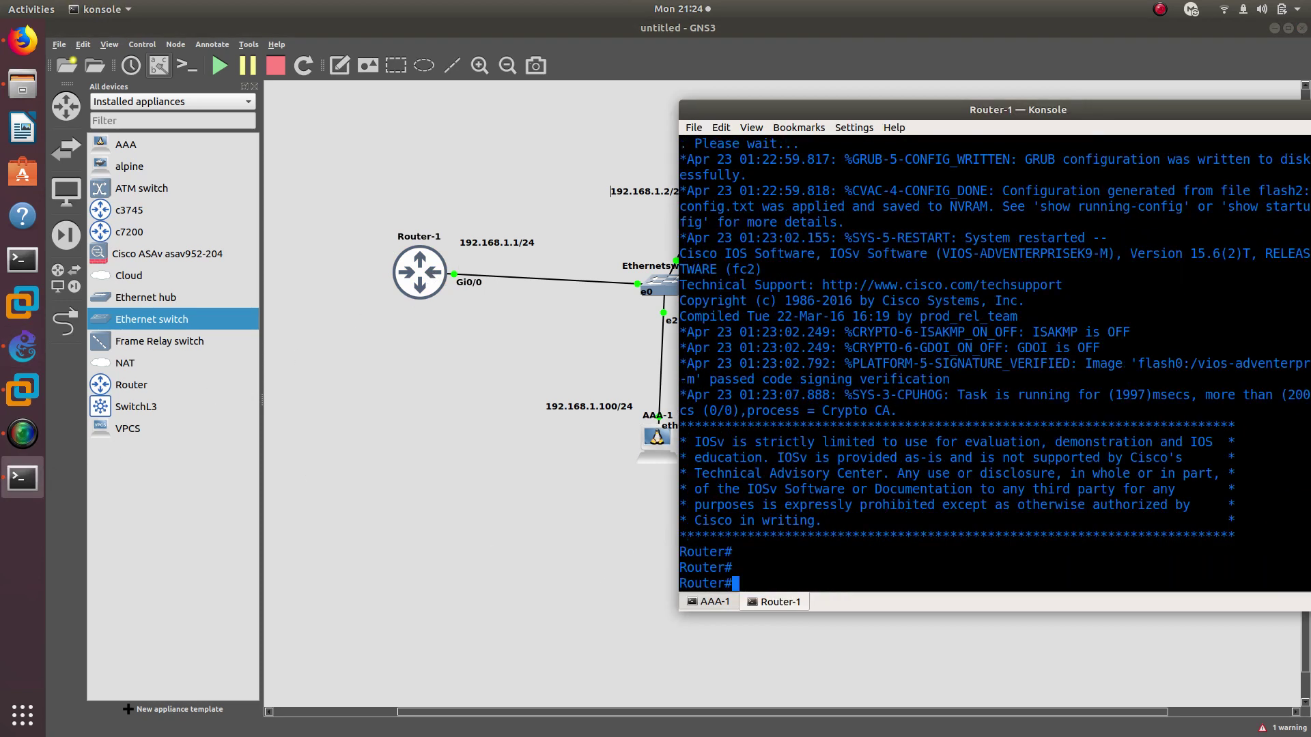
pyautogui.write('config t')
pyautogui.press('Return')
pyautogui.write('hos')
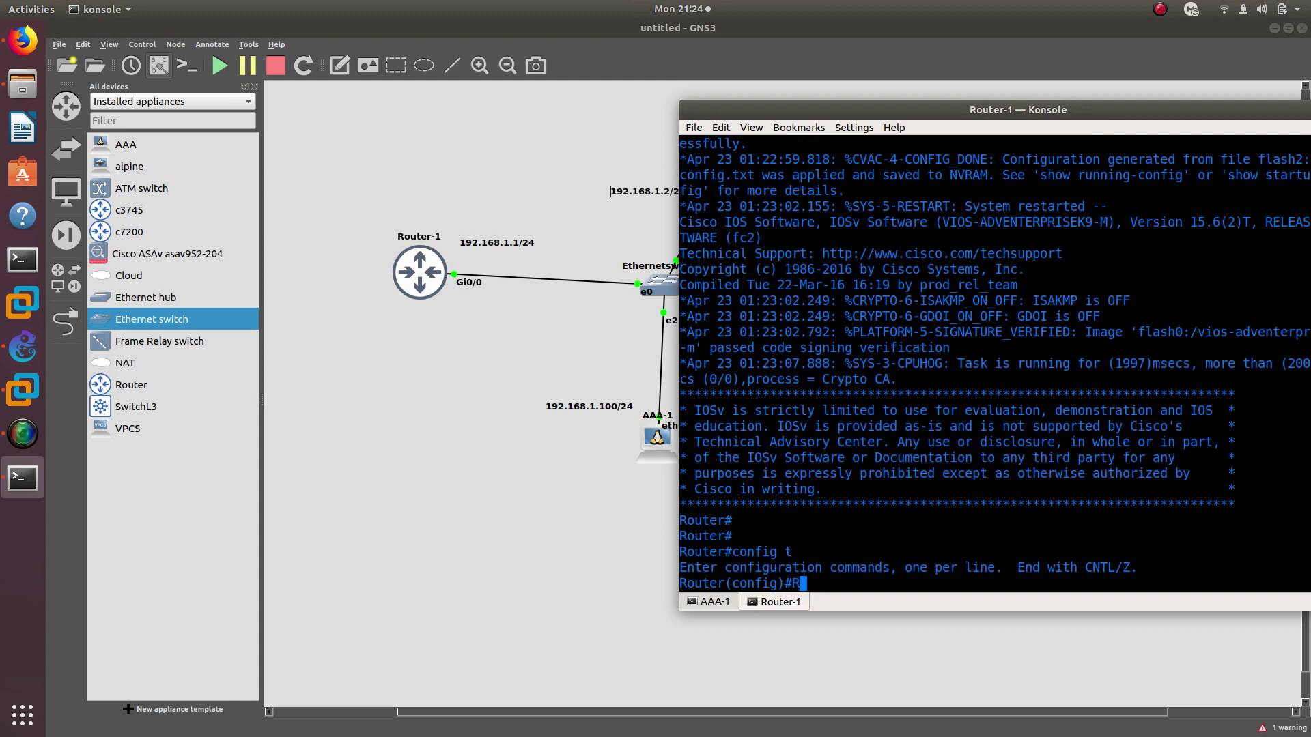
pyautogui.press('Tab')
pyautogui.write('R1')
pyautogui.press('Return')
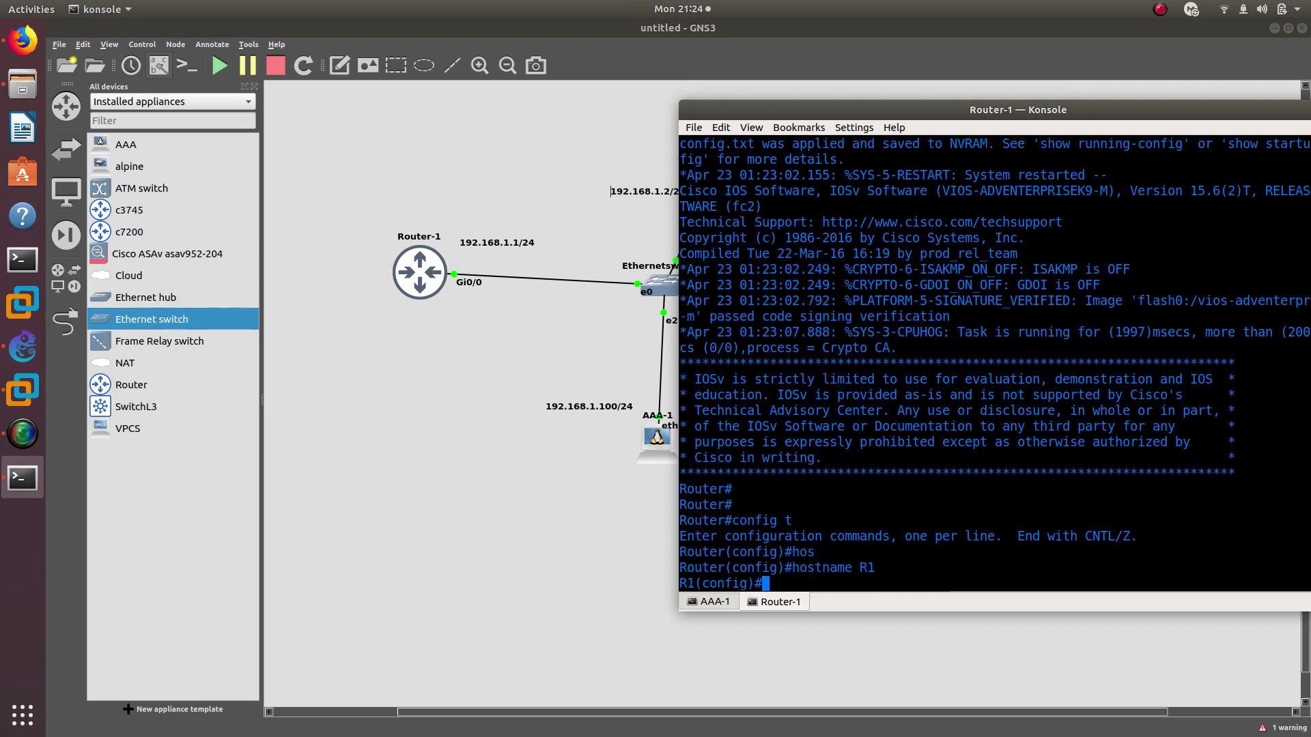
# Give g0/0 the address 192.168.1.1 255.255.255.0 and enable it with no shutdown
pyautogui.write('int g0/0')
pyautogui.press('Return')
pyautogui.write('ip add')
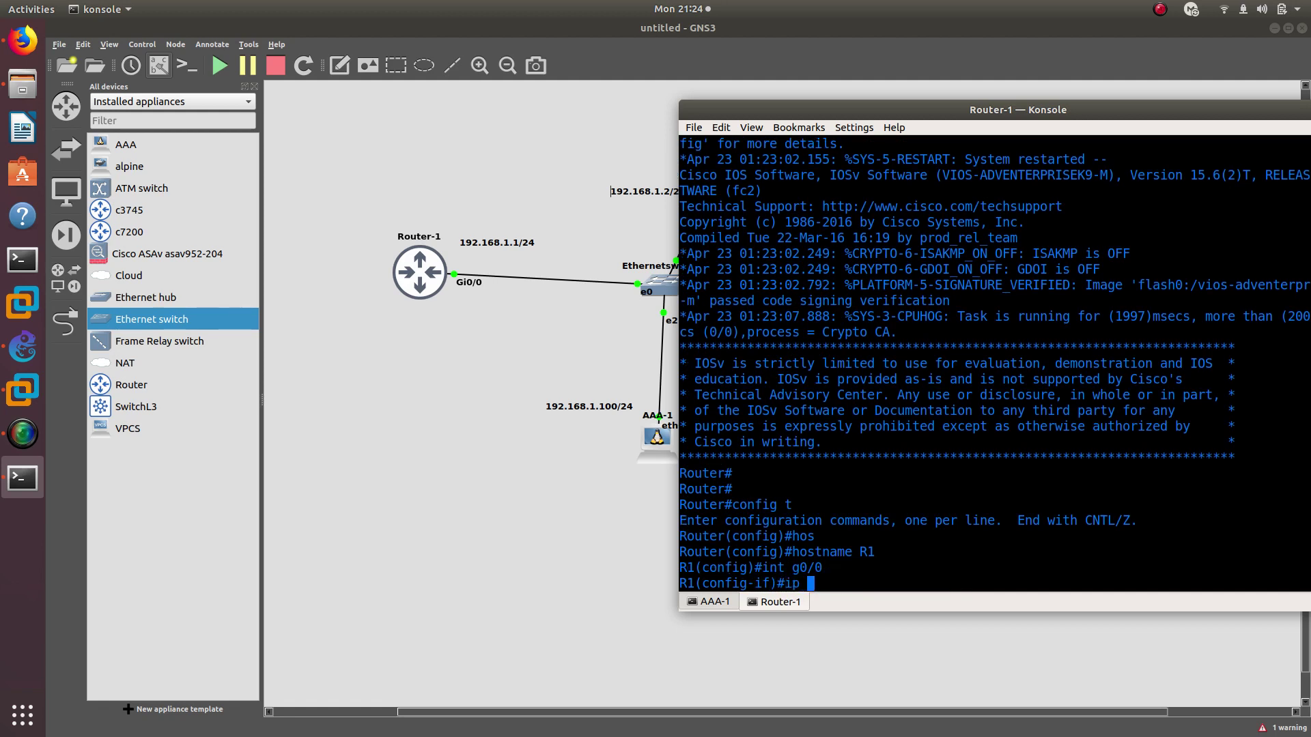
pyautogui.press('Tab')
pyautogui.write('192.168')
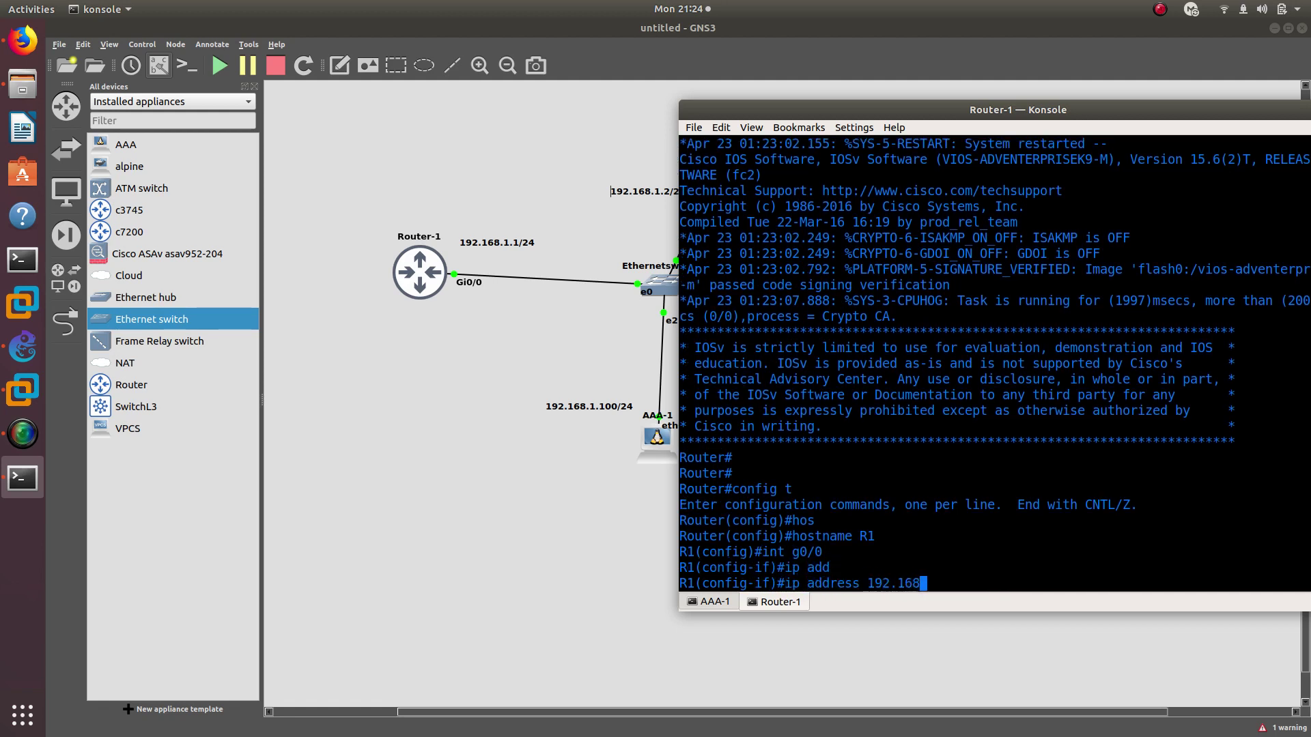
pyautogui.write('.1.1 255.255.25')
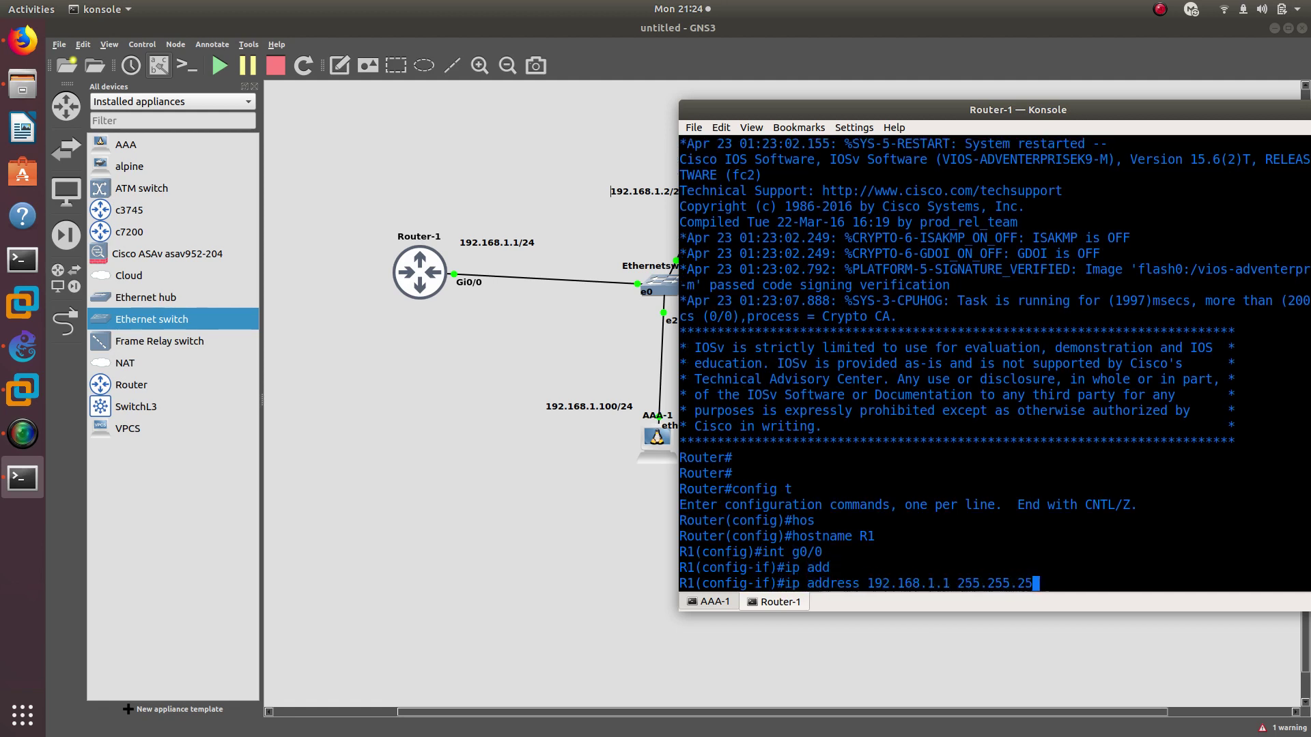
pyautogui.write('5.0')
pyautogui.press('Return')
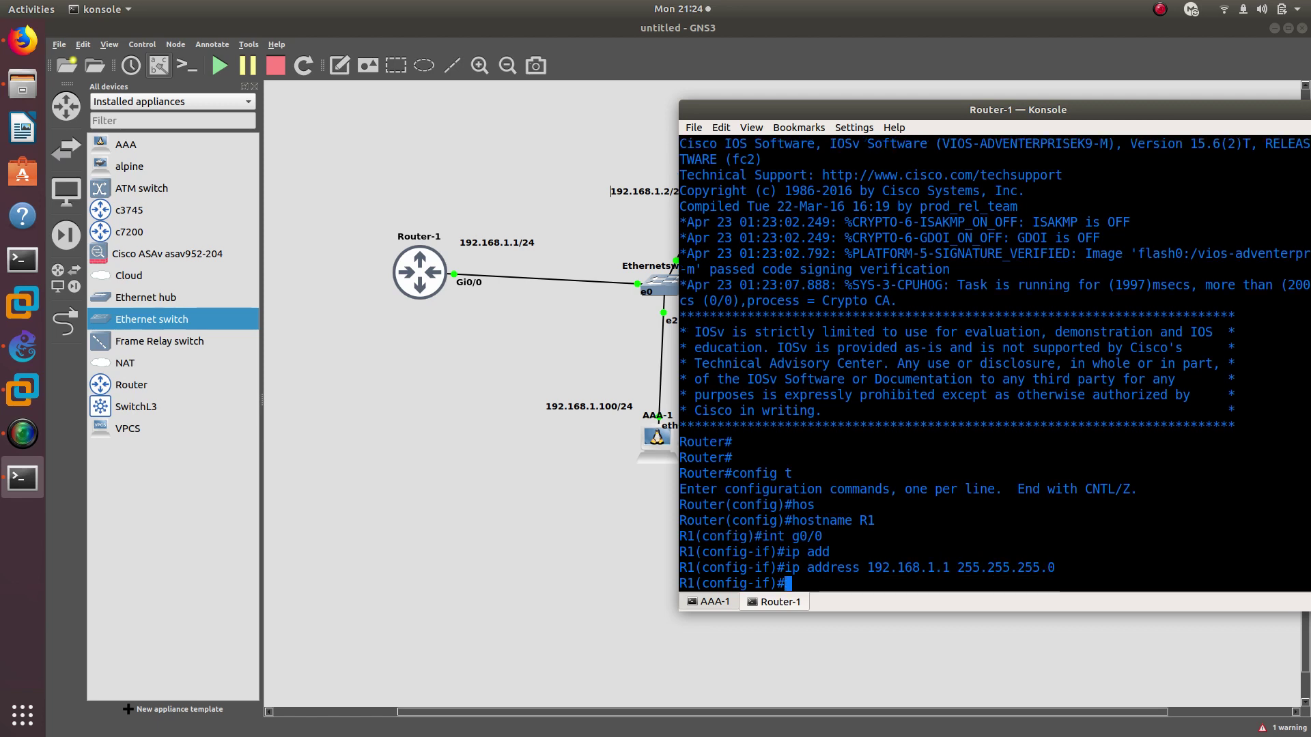
pyautogui.write('no shu')
pyautogui.press('Tab')
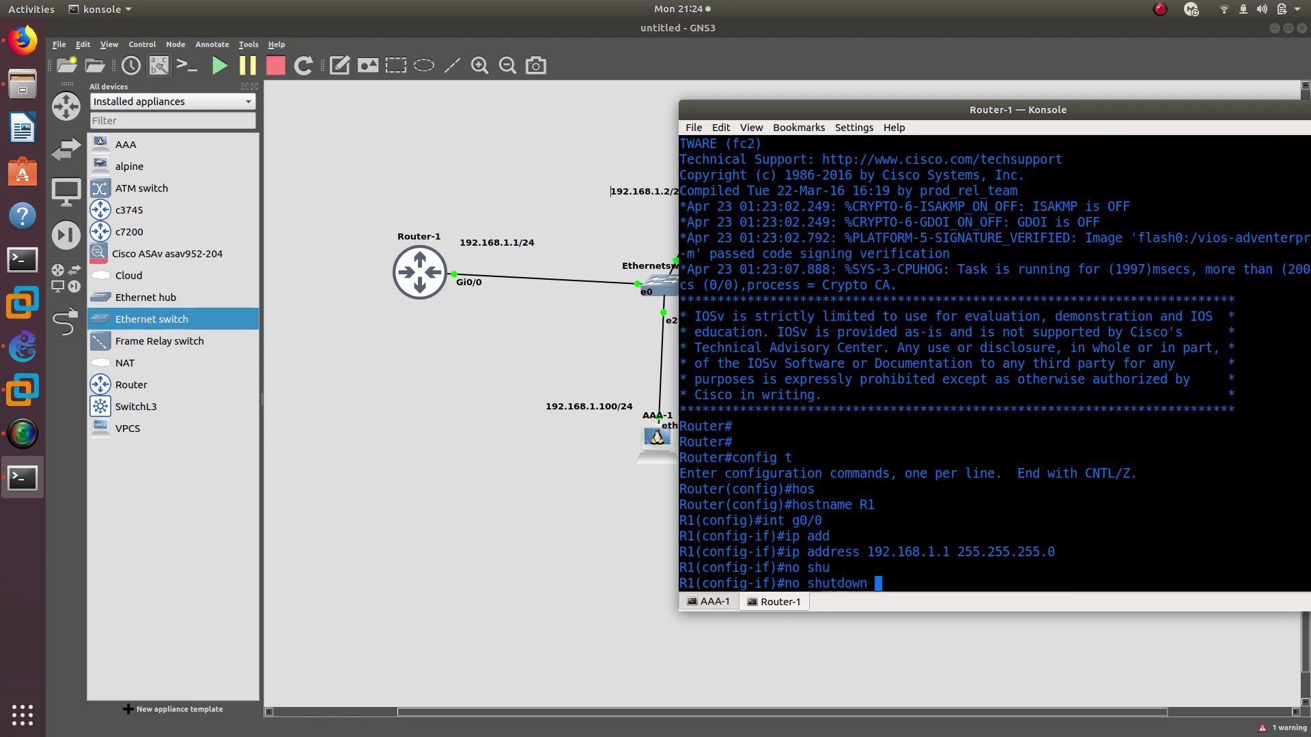
pyautogui.press('Return')
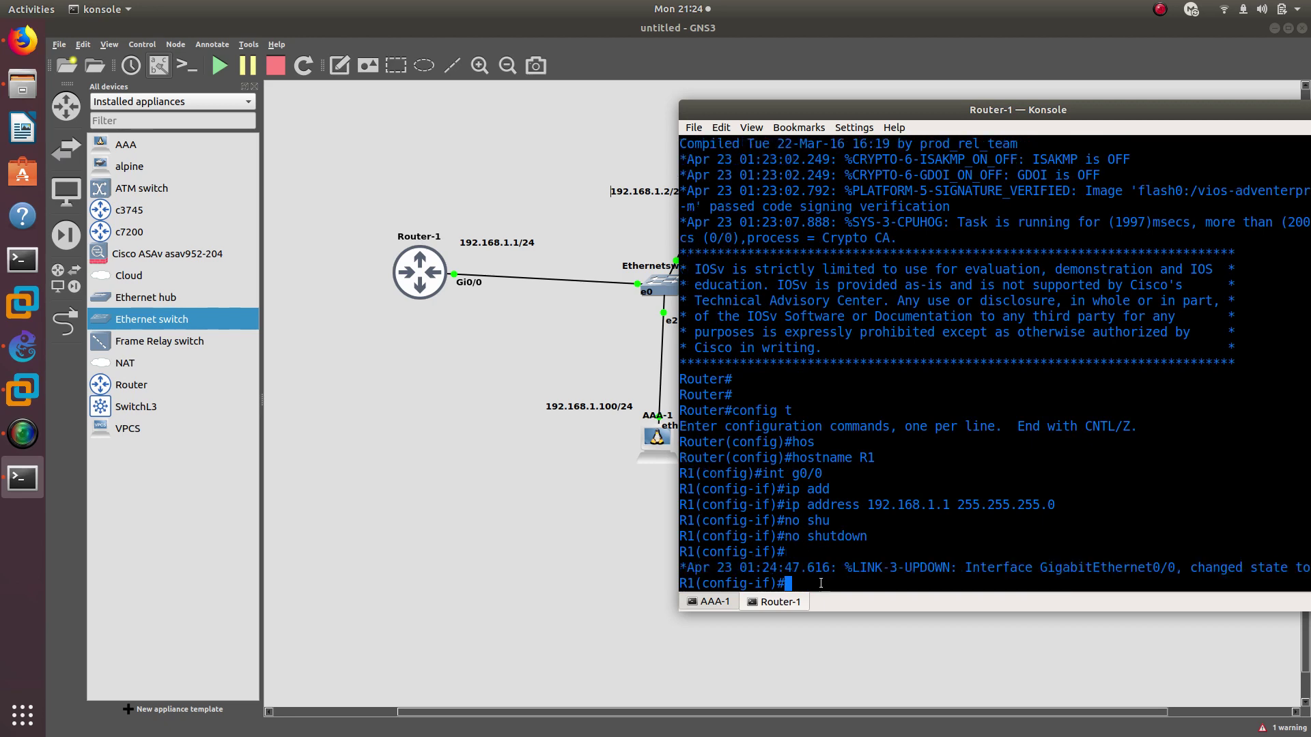
# Ping AAA-1 at 192.168.1.100 from R1, which fails
pyautogui.write('do ping ')
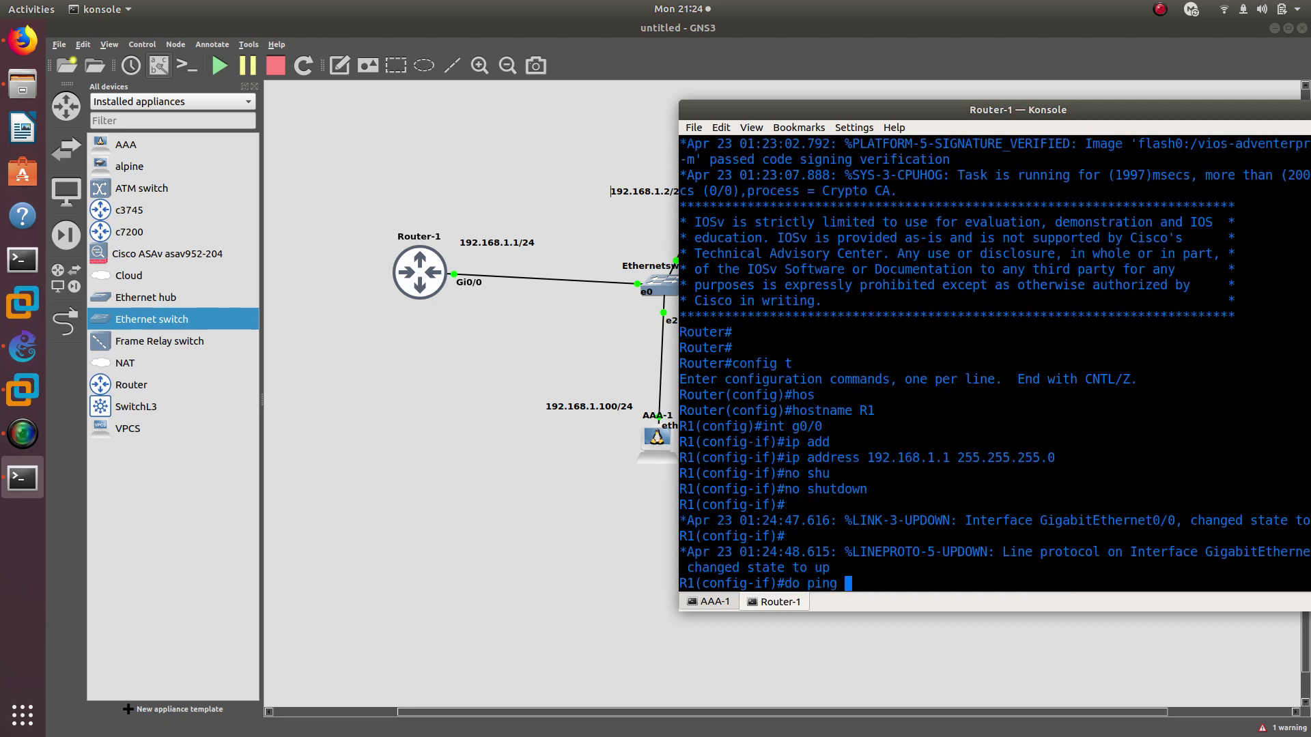
pyautogui.write('192.168.1.100')
pyautogui.press('Return')
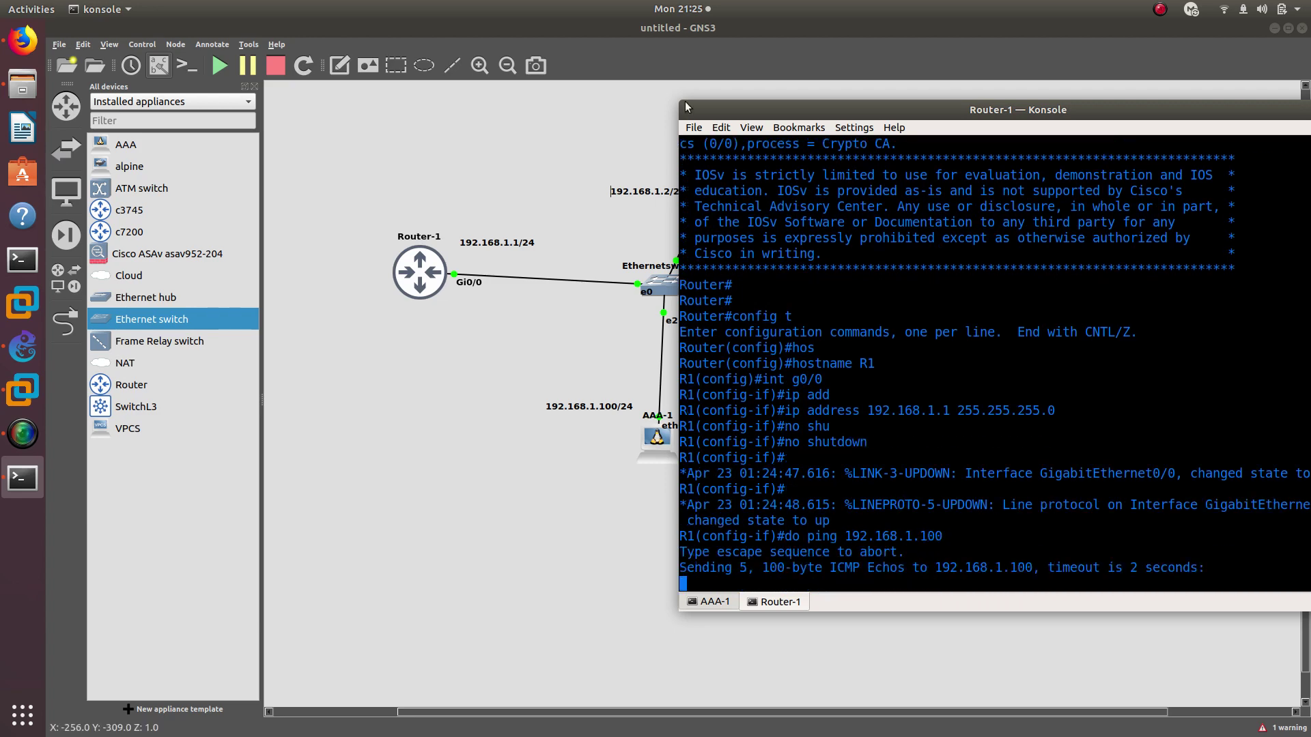
pyautogui.moveTo(758, 100); pyautogui.dragTo(821, 124)
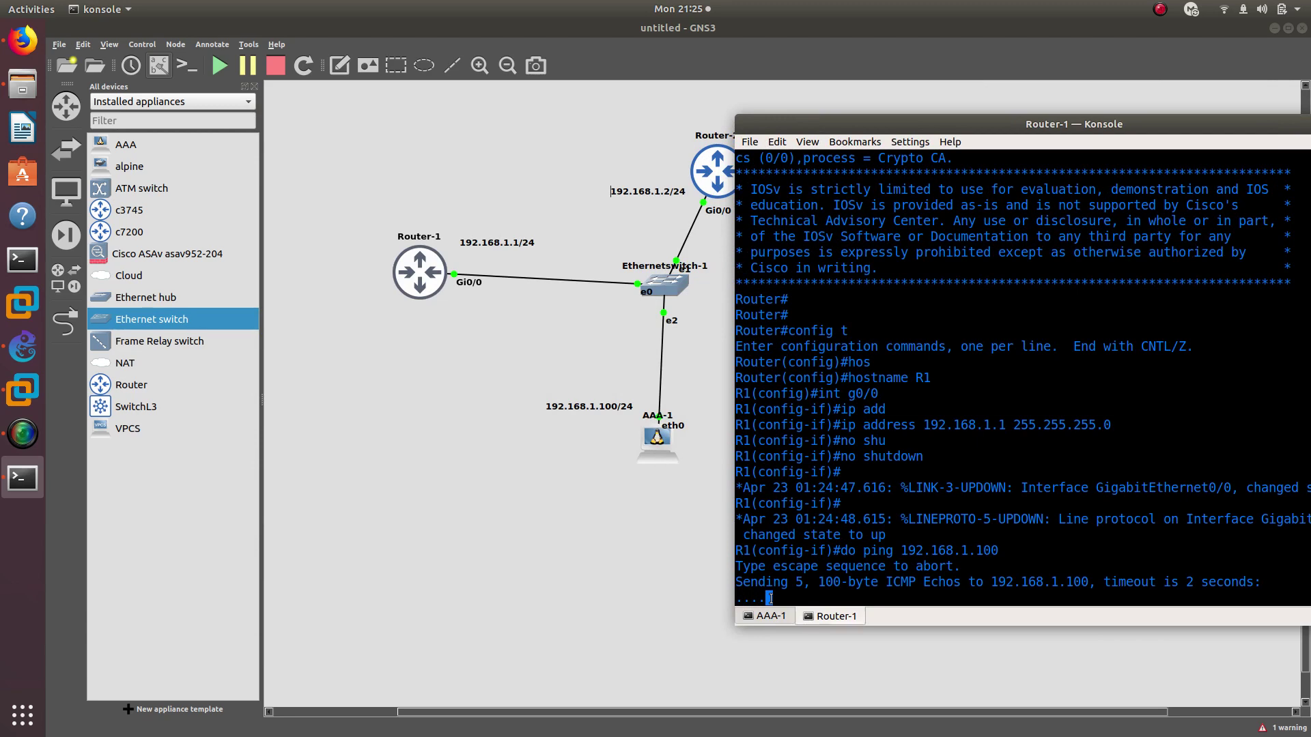
# Restart the AAA-1 node by stopping and starting it
pyautogui.rightClick(661, 452)
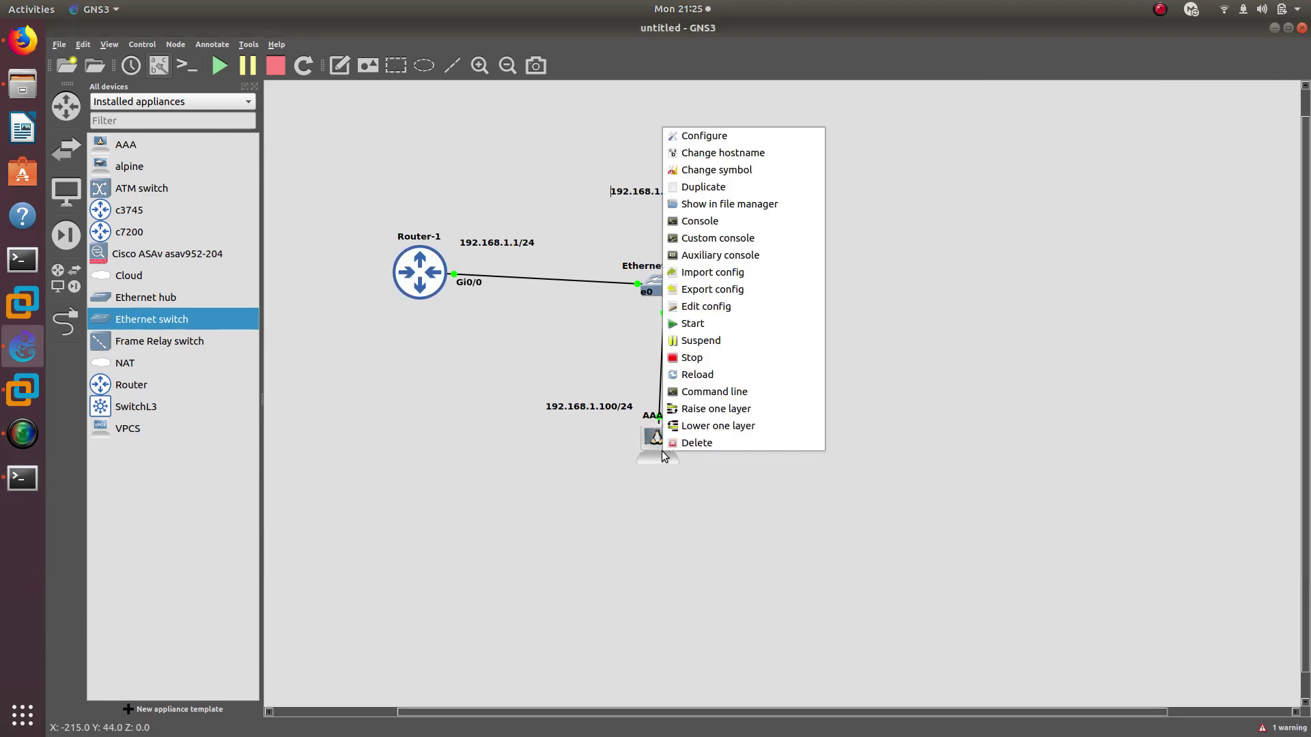
pyautogui.click(691, 359)
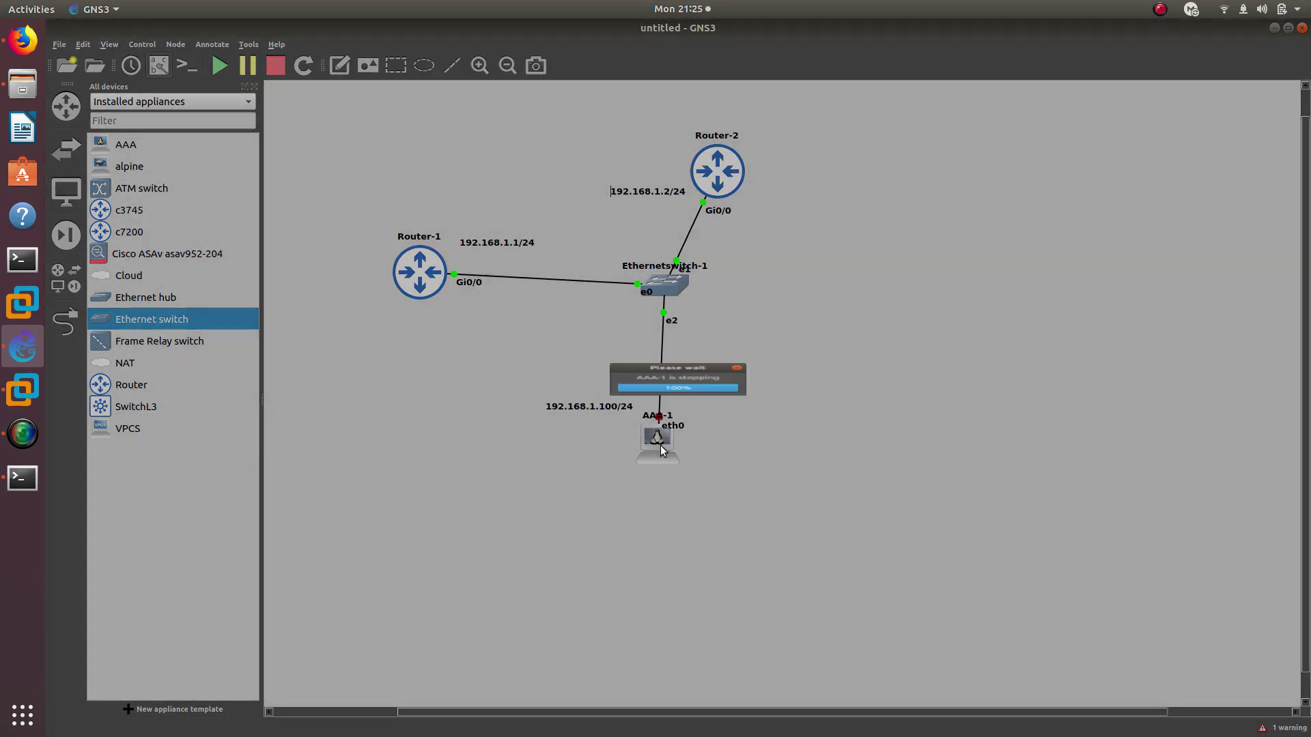
pyautogui.rightClick(661, 445)
pyautogui.click(694, 318)
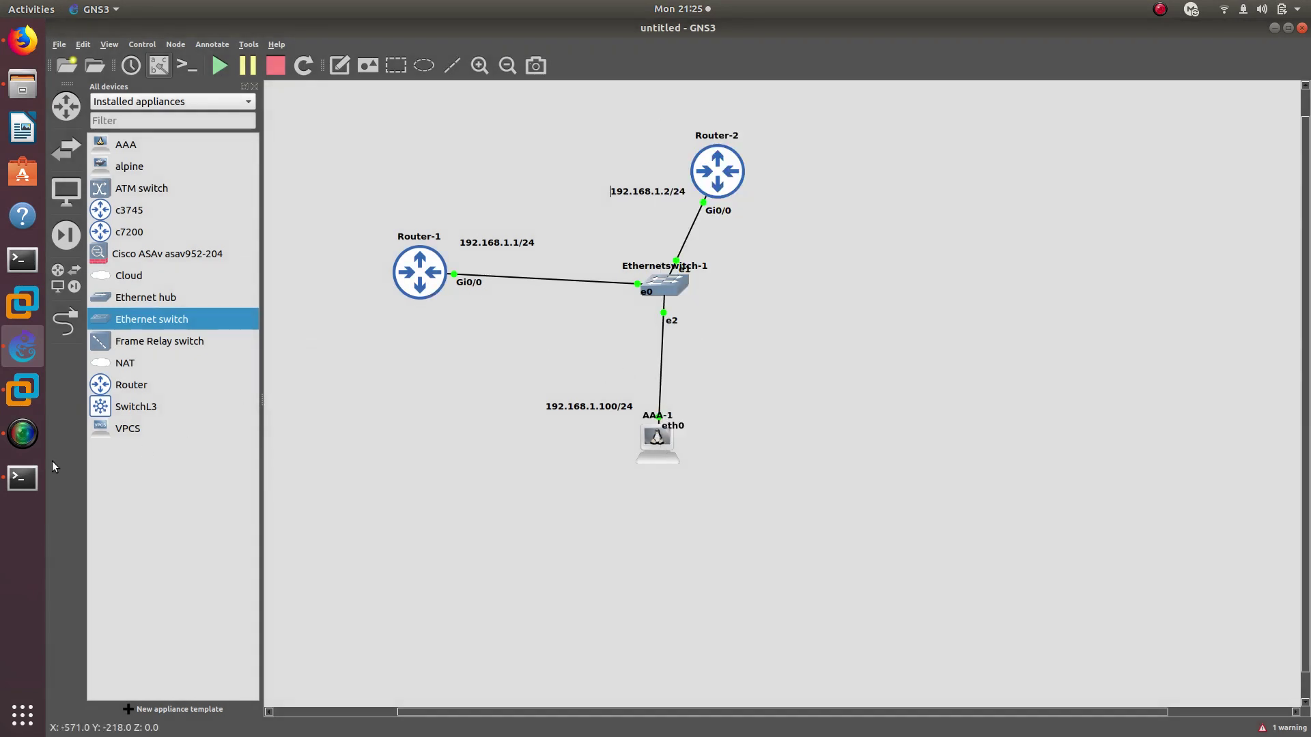
# Repeat R1's ping to 192.168.1.100 until it succeeds
pyautogui.click(22, 478)
pyautogui.press('Up')
pyautogui.press('Return')
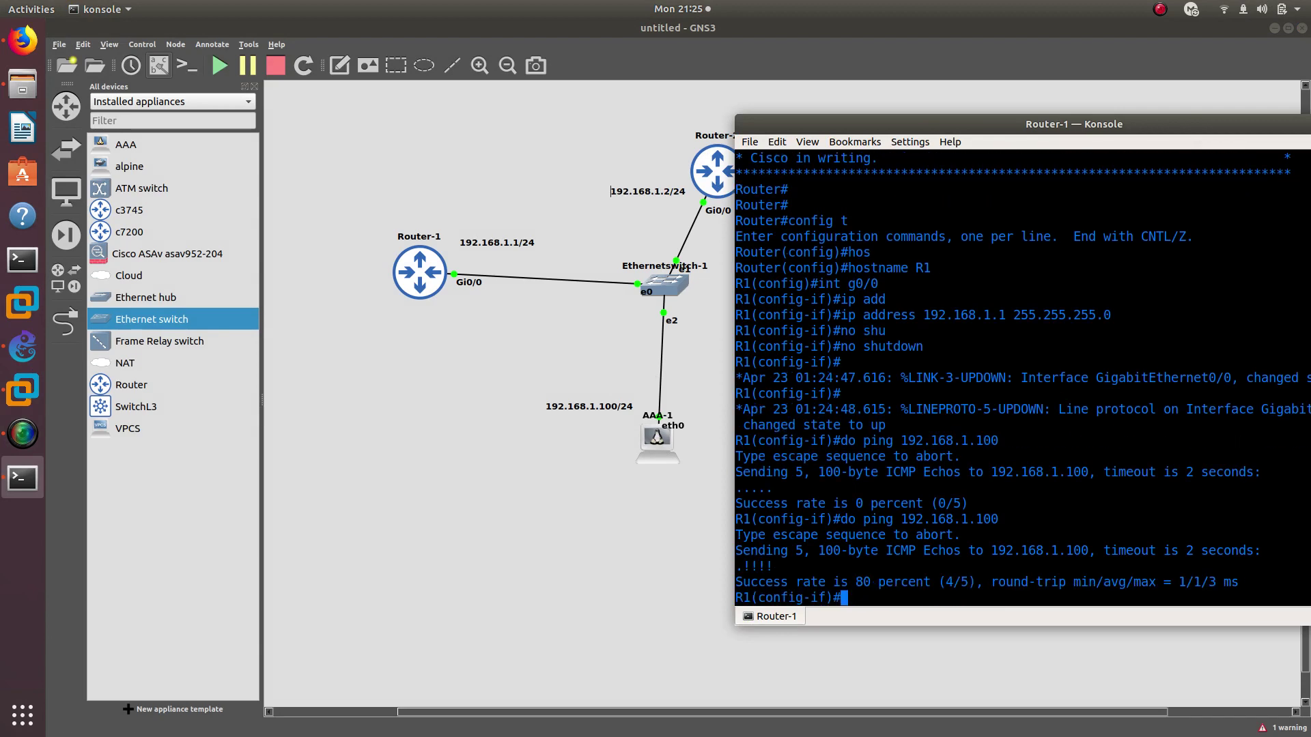
pyautogui.scroll(1, 821, 491)
pyautogui.scroll(-1, 822, 586)
pyautogui.moveTo(780, 566); pyautogui.dragTo(737, 566)
pyautogui.click(859, 552)
pyautogui.press('Up')
pyautogui.press('Return')
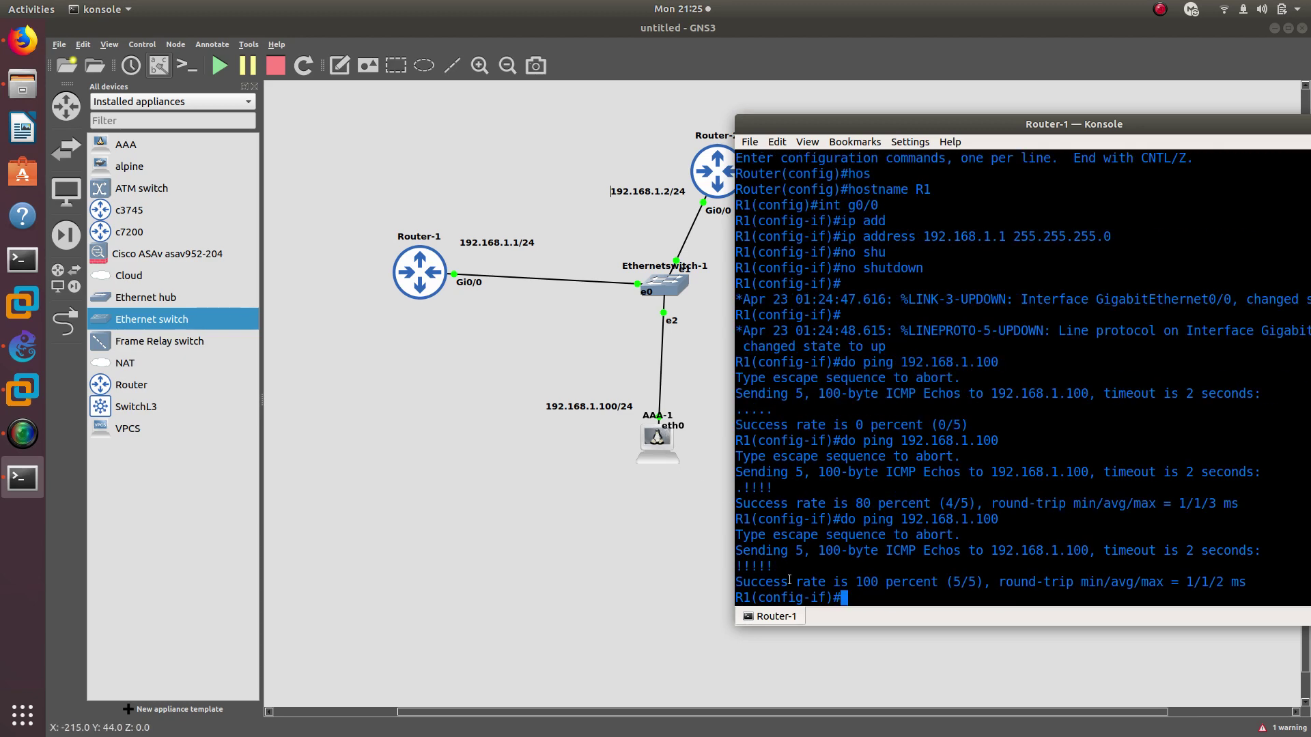
# Highlight the 5/5 successful replies and exit interface configuration mode
pyautogui.moveTo(779, 566); pyautogui.dragTo(739, 566)
pyautogui.click(739, 566)
pyautogui.write('exit')
pyautogui.press('Return')
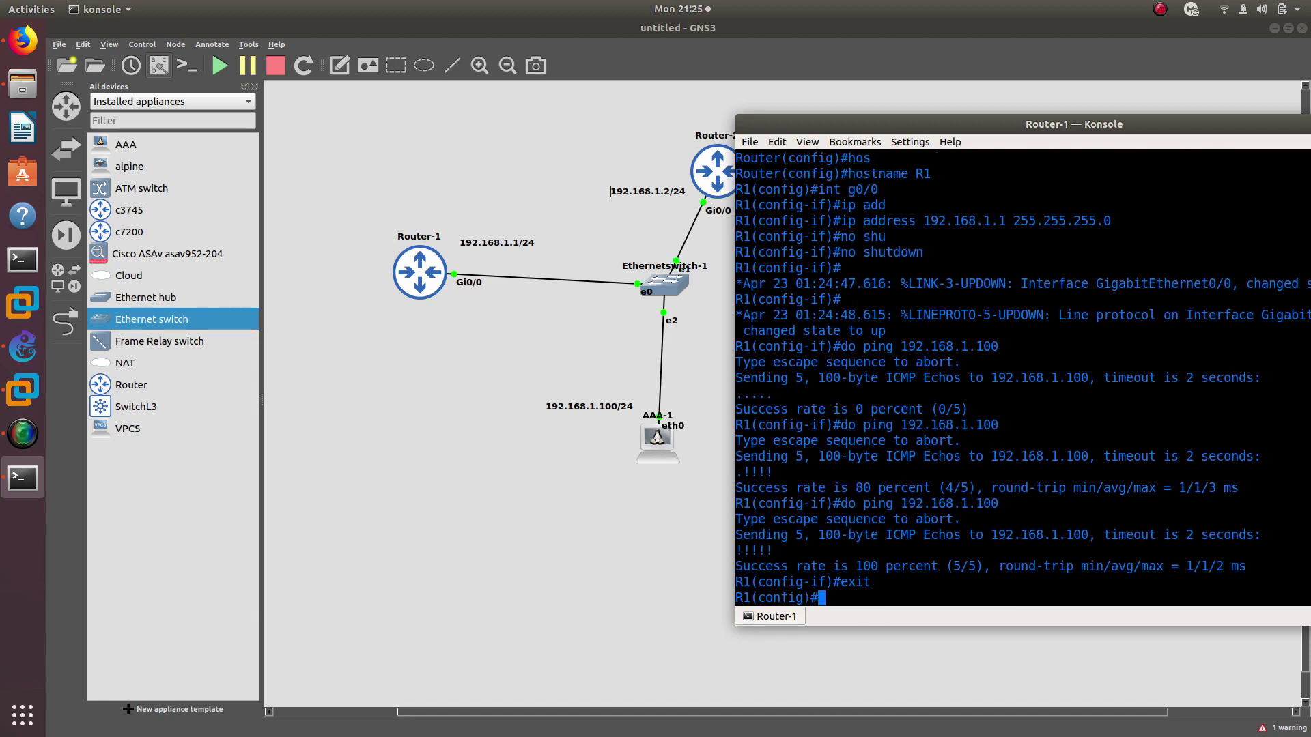
# Set Router-1's enable password
pyautogui.write('enable pas')
pyautogui.press('Tab')
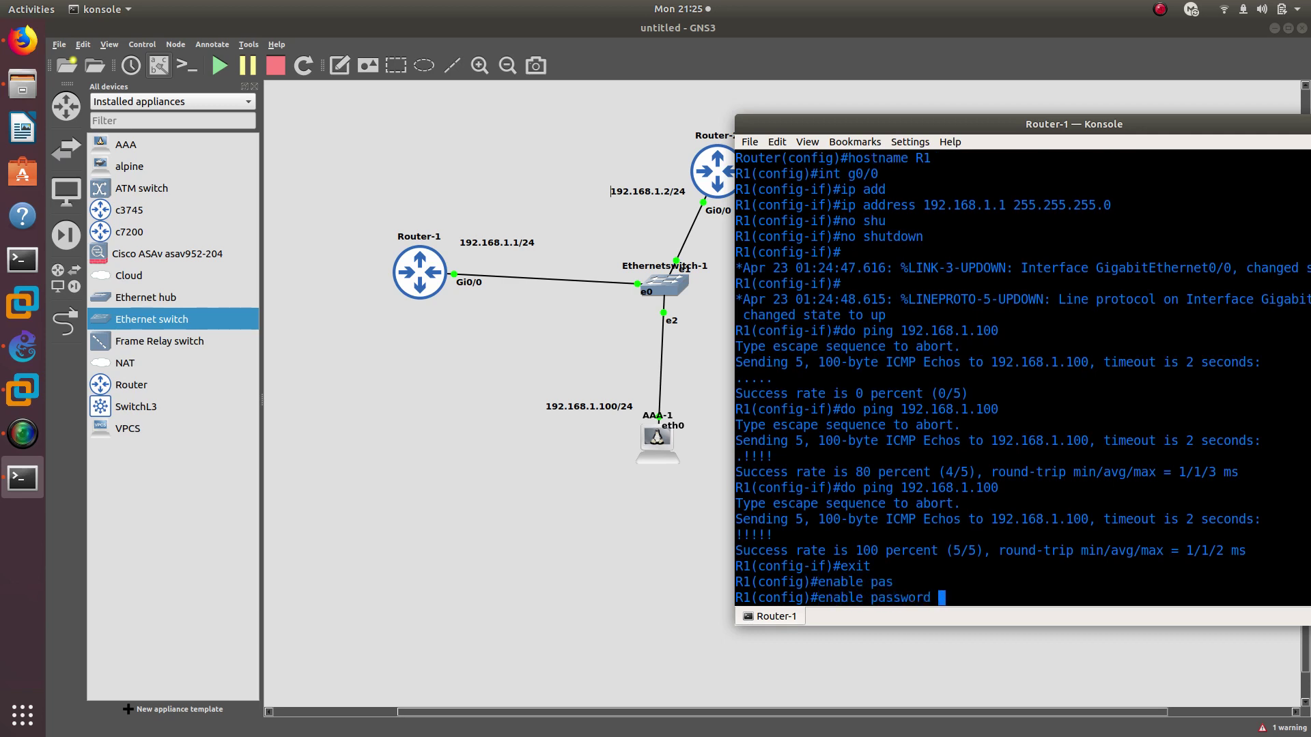
pyautogui.write('cisco')
pyautogui.press('Return')
# Create a local user account with its own password on Router-1
pyautogui.write('un')
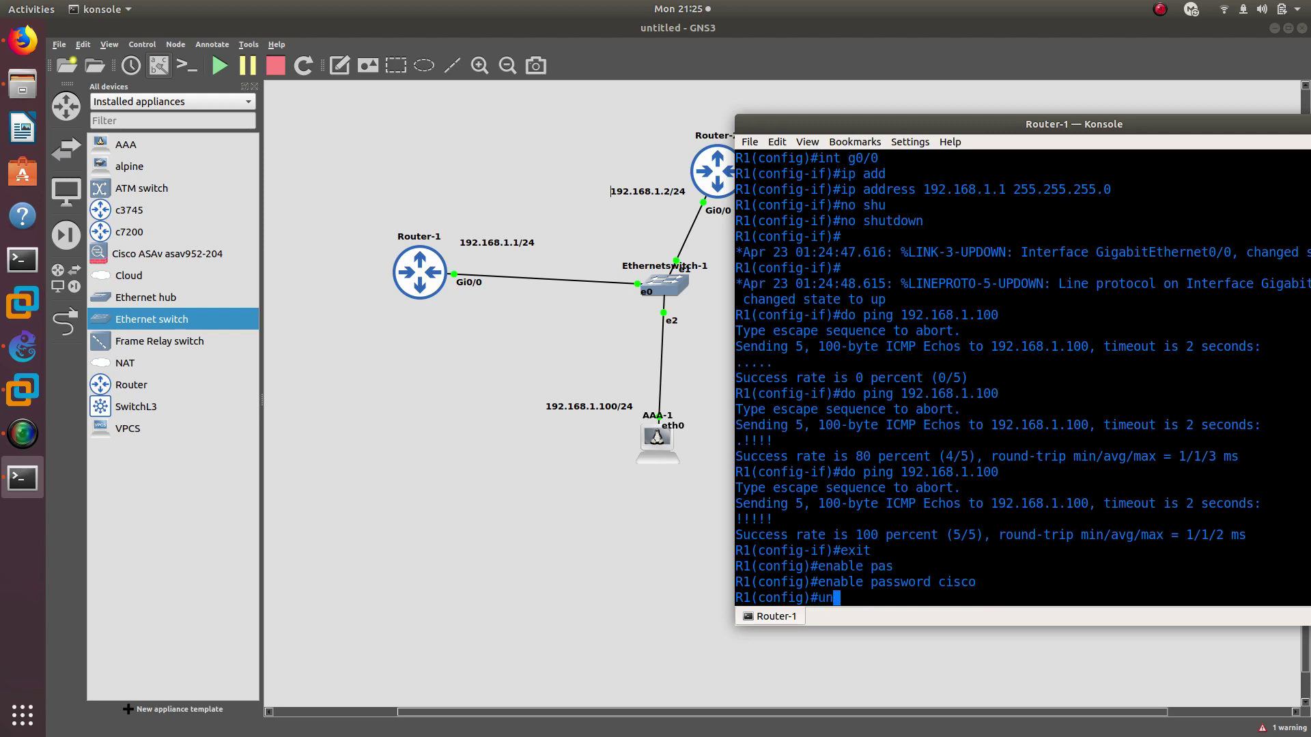
pyautogui.press('BackSpace')
pyautogui.write('sernae')
pyautogui.press('BackSpace')
pyautogui.write('me chris pas')
pyautogui.press('Tab')
pyautogui.write('cisco')
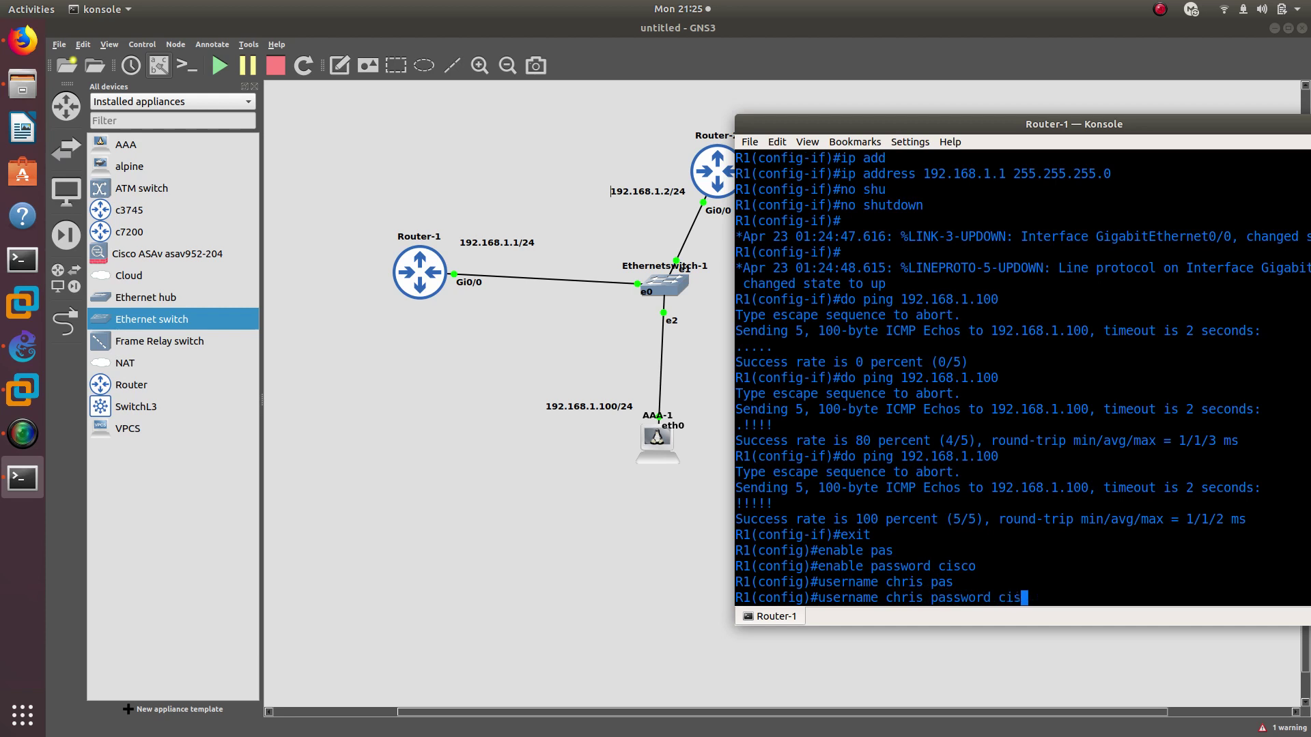
pyautogui.press('Return')
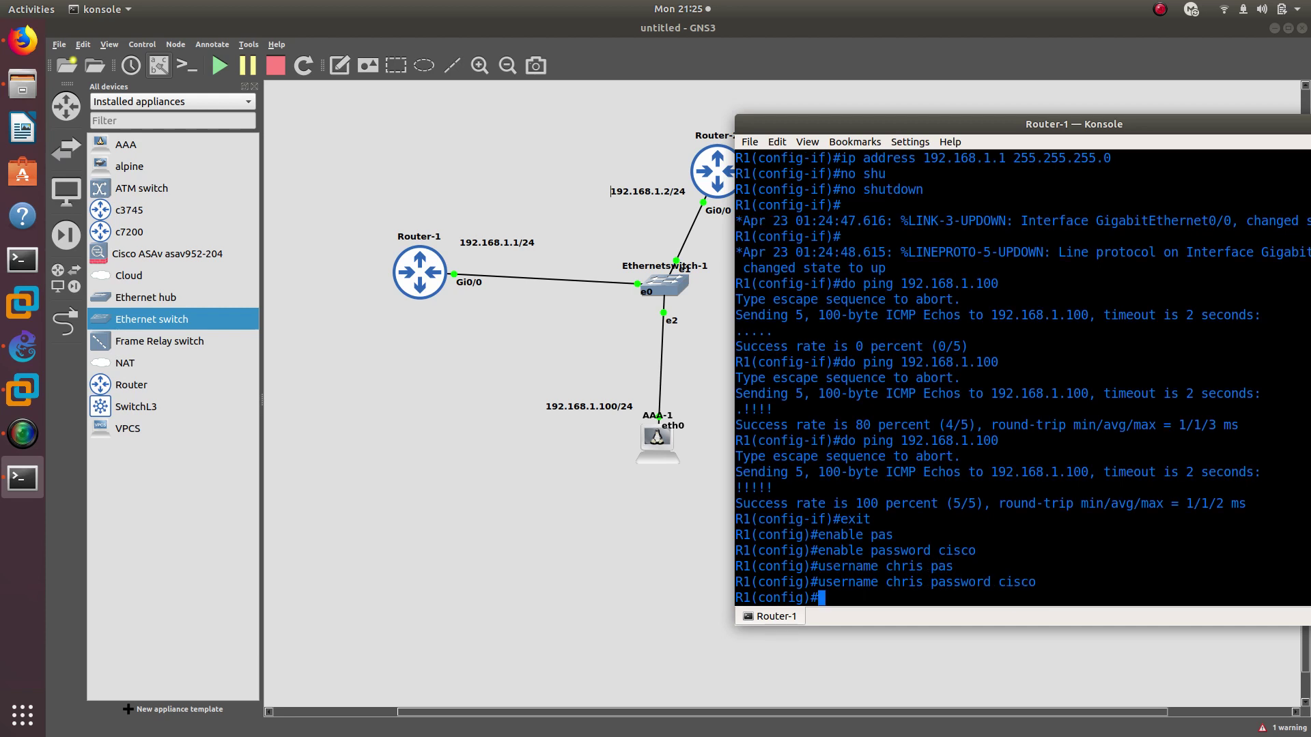
# Give the local user account privilege level 15
pyautogui.write('usen')
pyautogui.press('Tab')
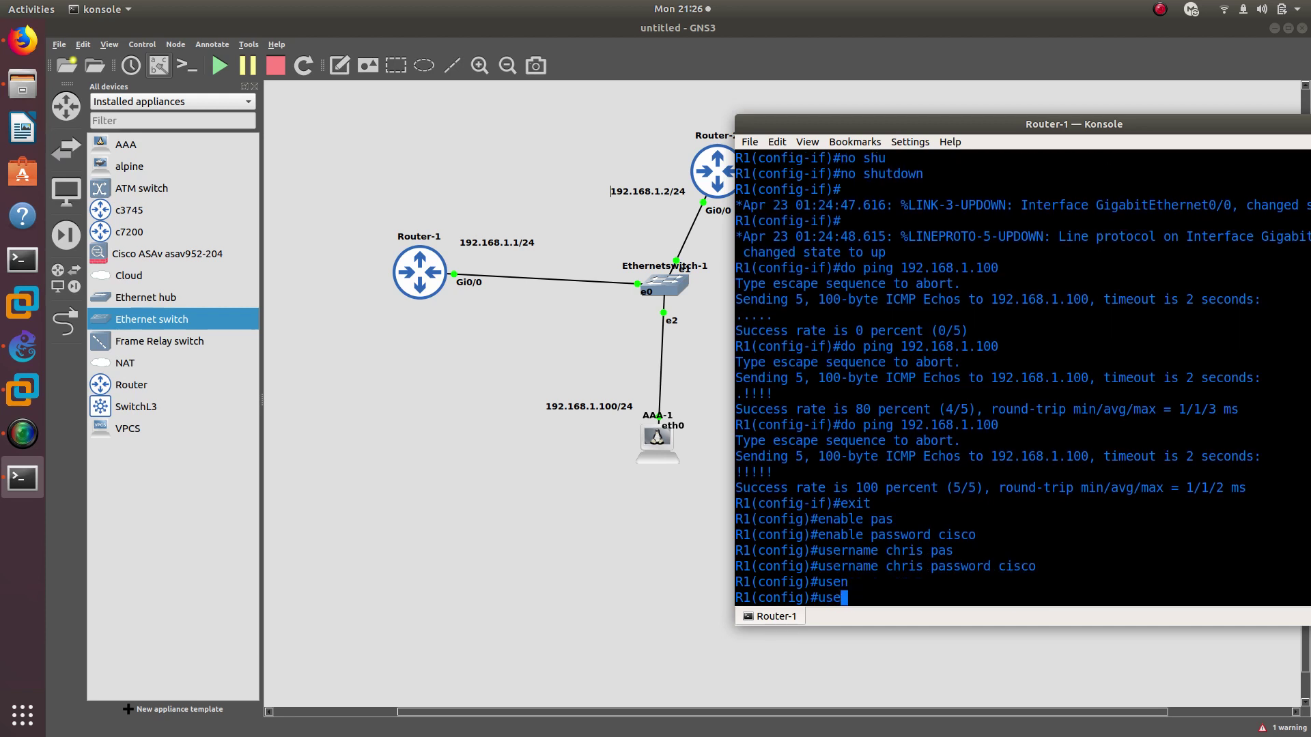
pyautogui.press('BackSpace')
pyautogui.write('rna')
pyautogui.press('Tab')
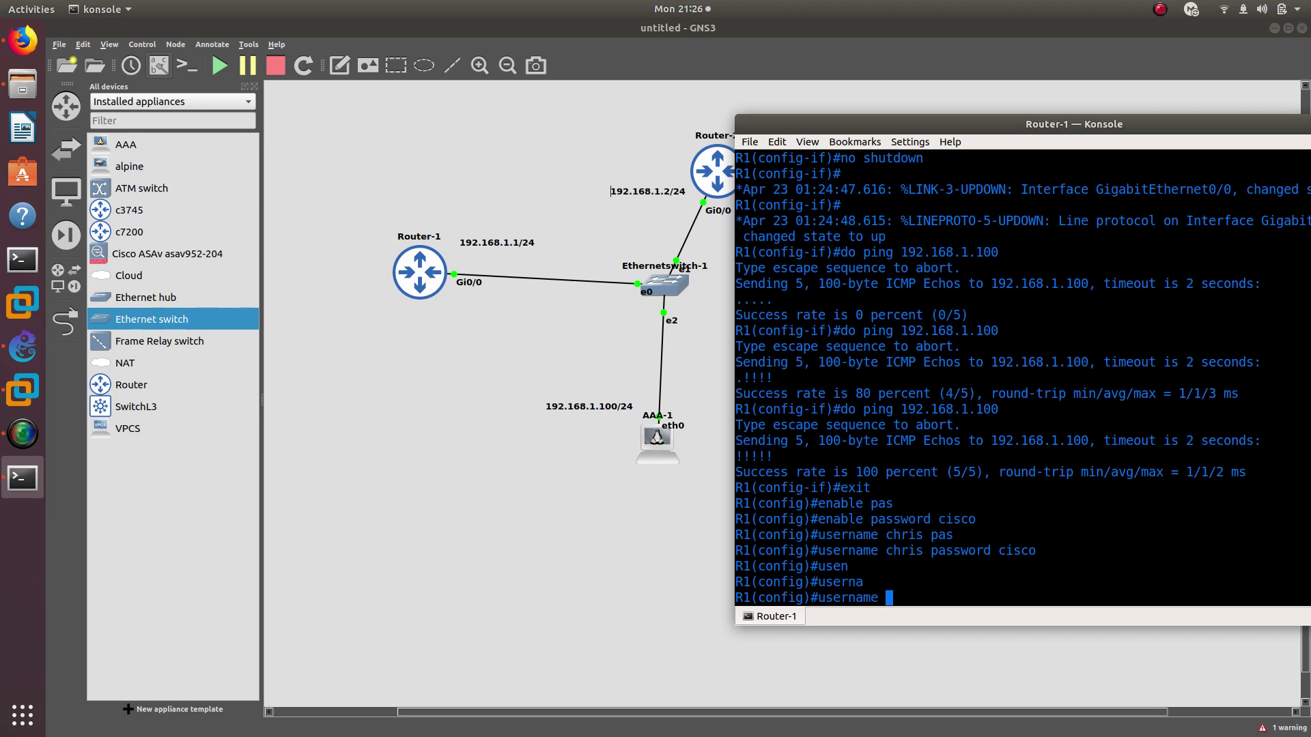
pyautogui.write('chris pri')
pyautogui.press('Tab')
pyautogui.write('15')
pyautogui.press('Return')
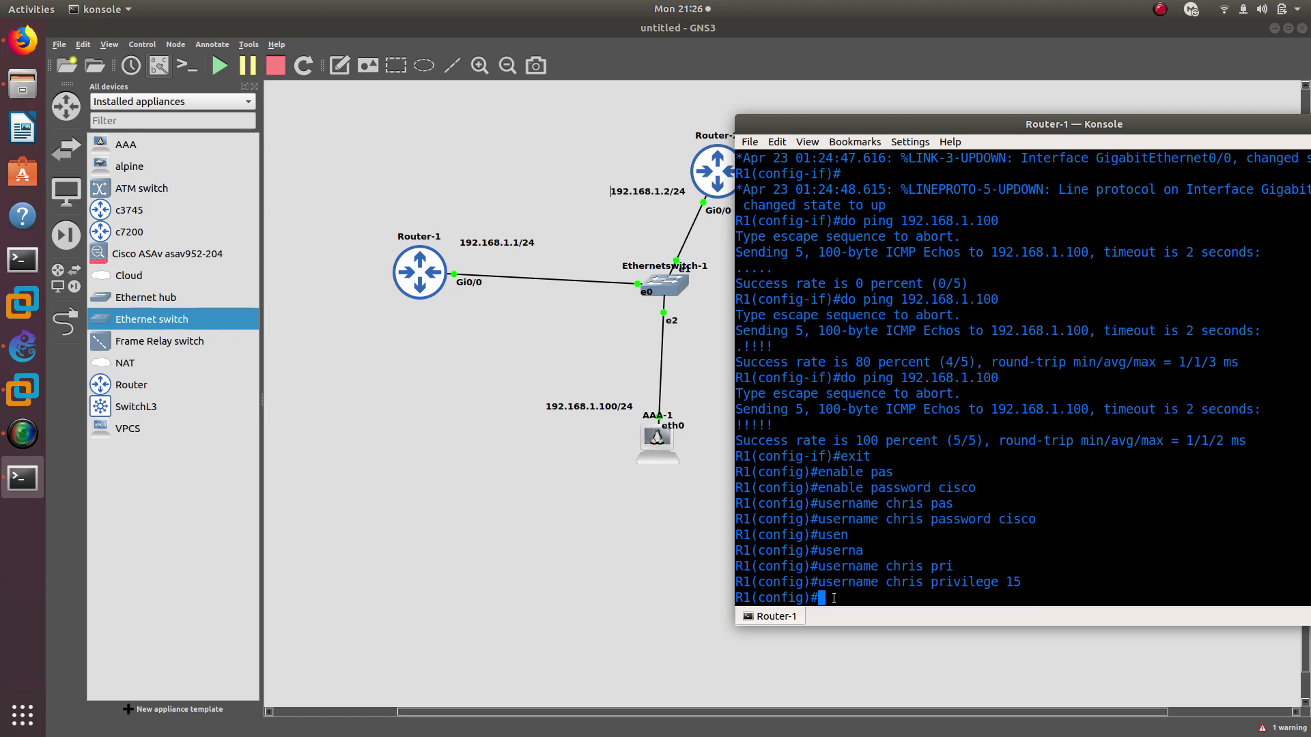
# Enable the AAA new model with 'aaa new-model'
pyautogui.write('aaa ne')
pyautogui.press('Tab')
pyautogui.press('Return')
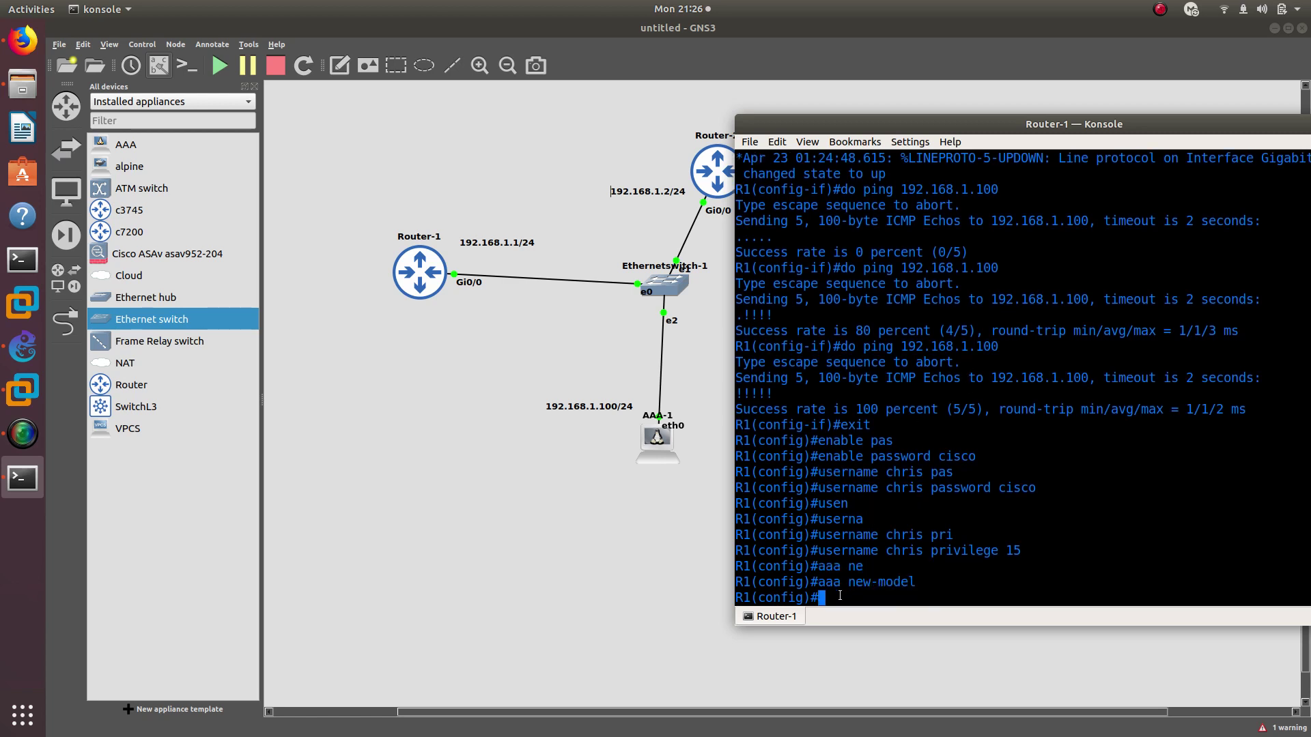
# Check the 'aaa group server tacacs+ gns3group' line in the AAA Setup notes, then return to GNS3
pyautogui.click(22, 41)
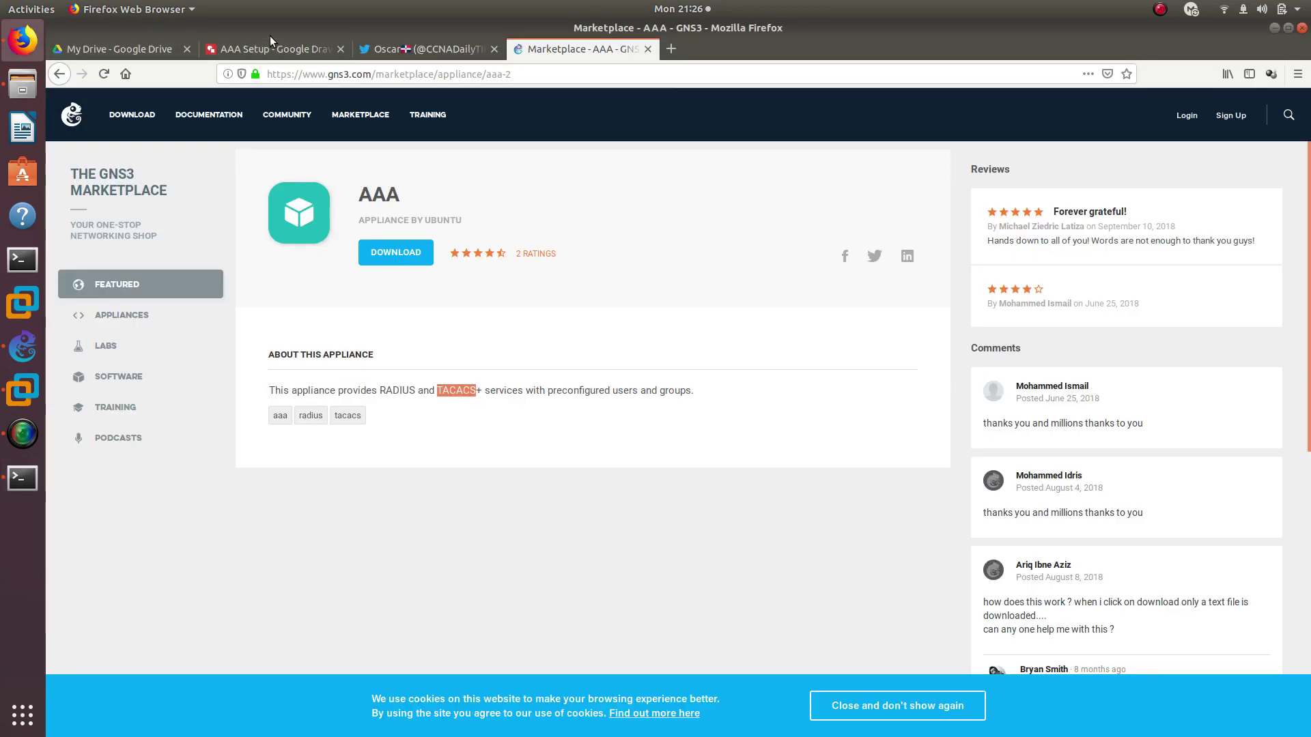
pyautogui.click(267, 48)
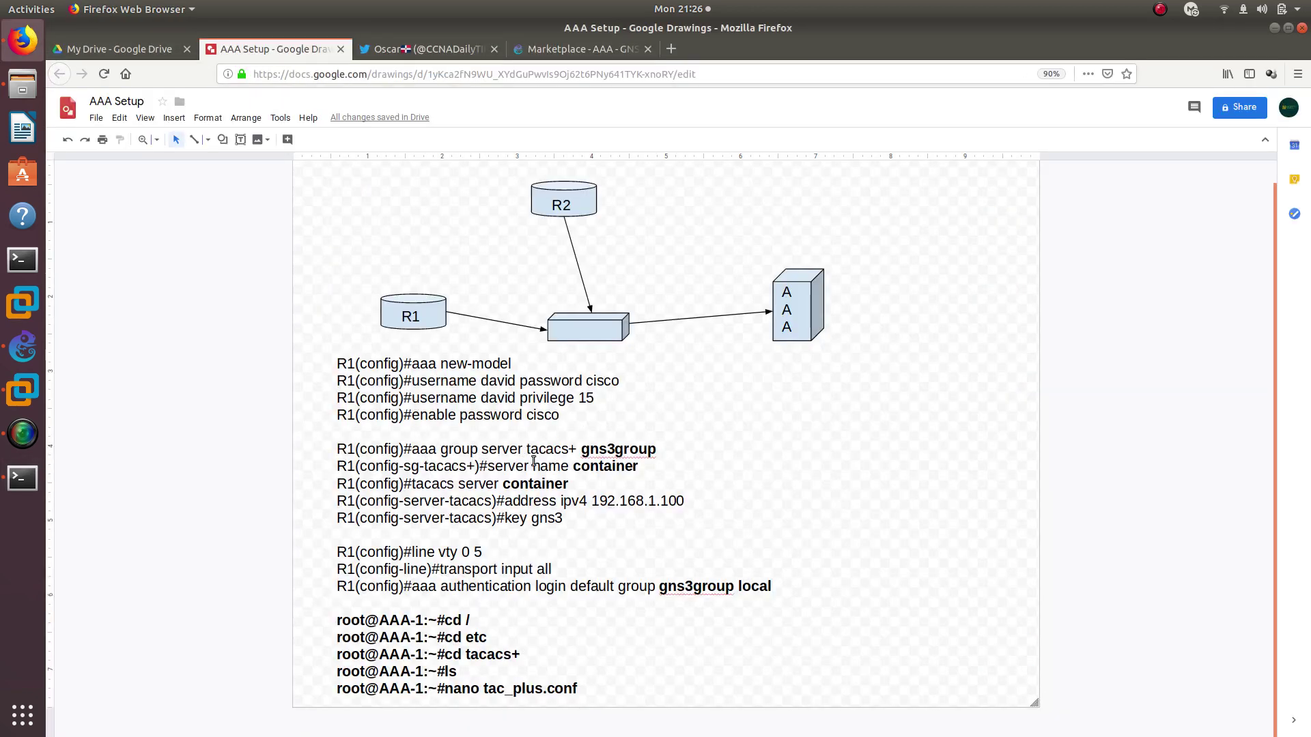
pyautogui.moveTo(412, 451); pyautogui.dragTo(654, 444)
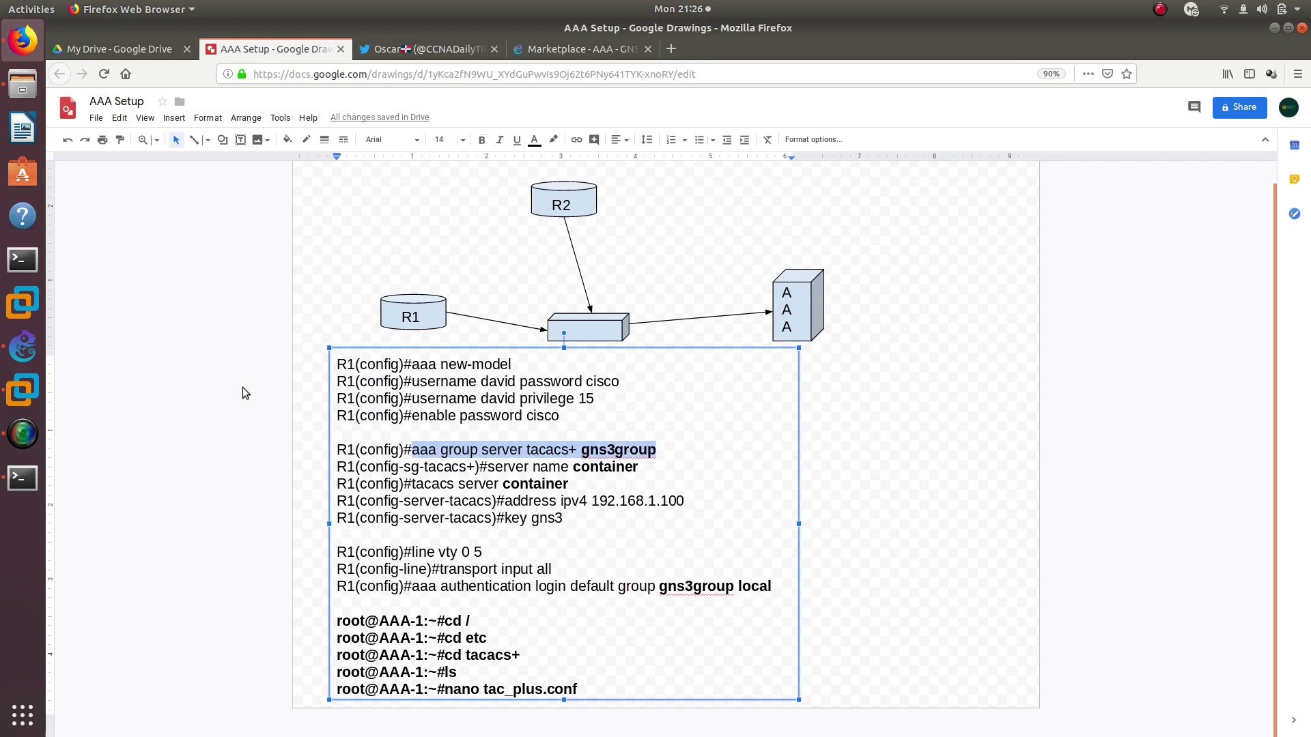
pyautogui.click(23, 347)
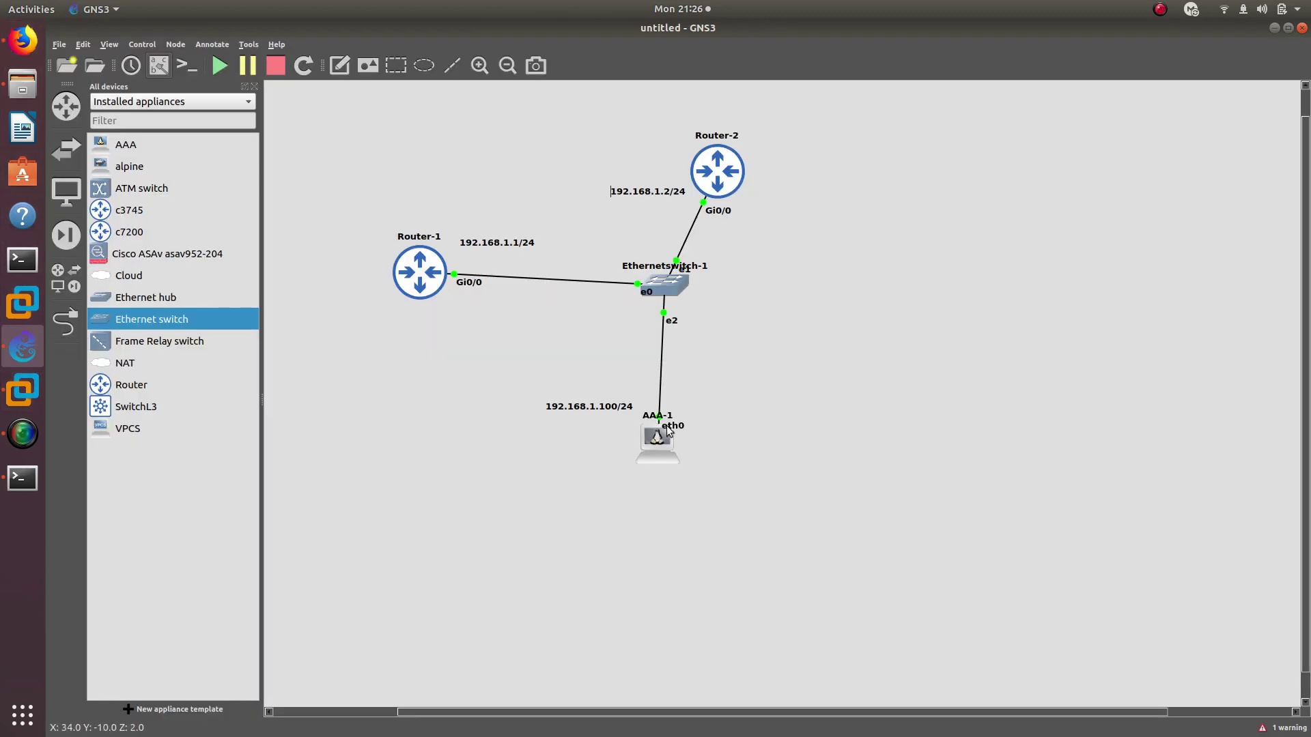
# Explore the available aaa command options in Router-1's console using ? help
pyautogui.click(23, 478)
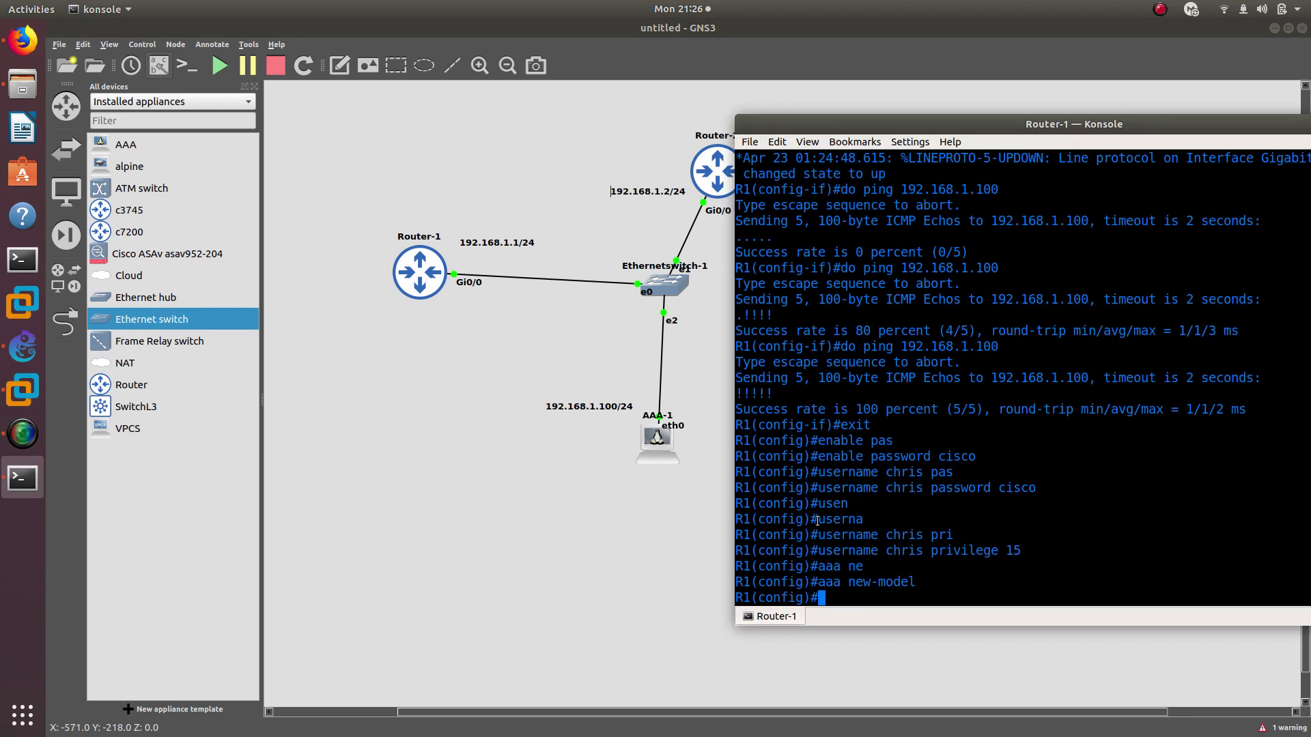
pyautogui.write('aaa')
pyautogui.press('Return')
pyautogui.write('aaa ')
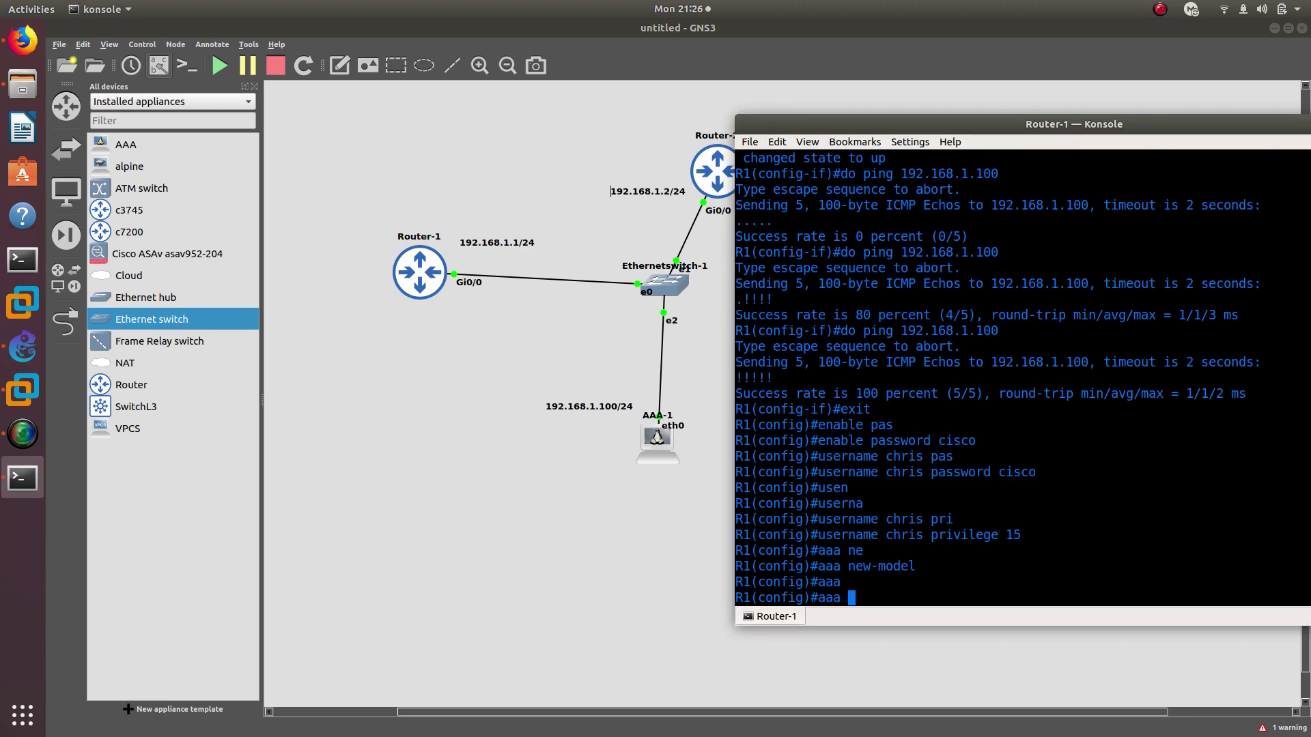
pyautogui.write('authen')
pyautogui.press('Tab')
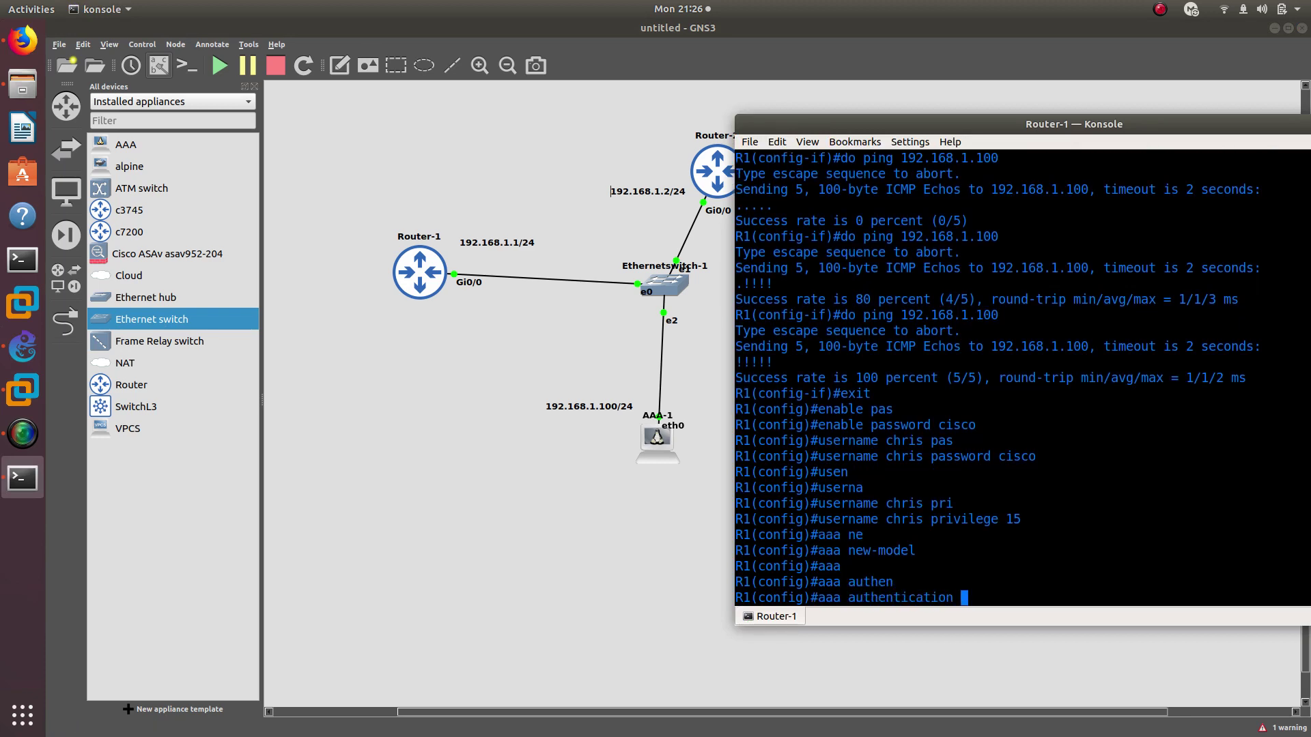
pyautogui.write('?')
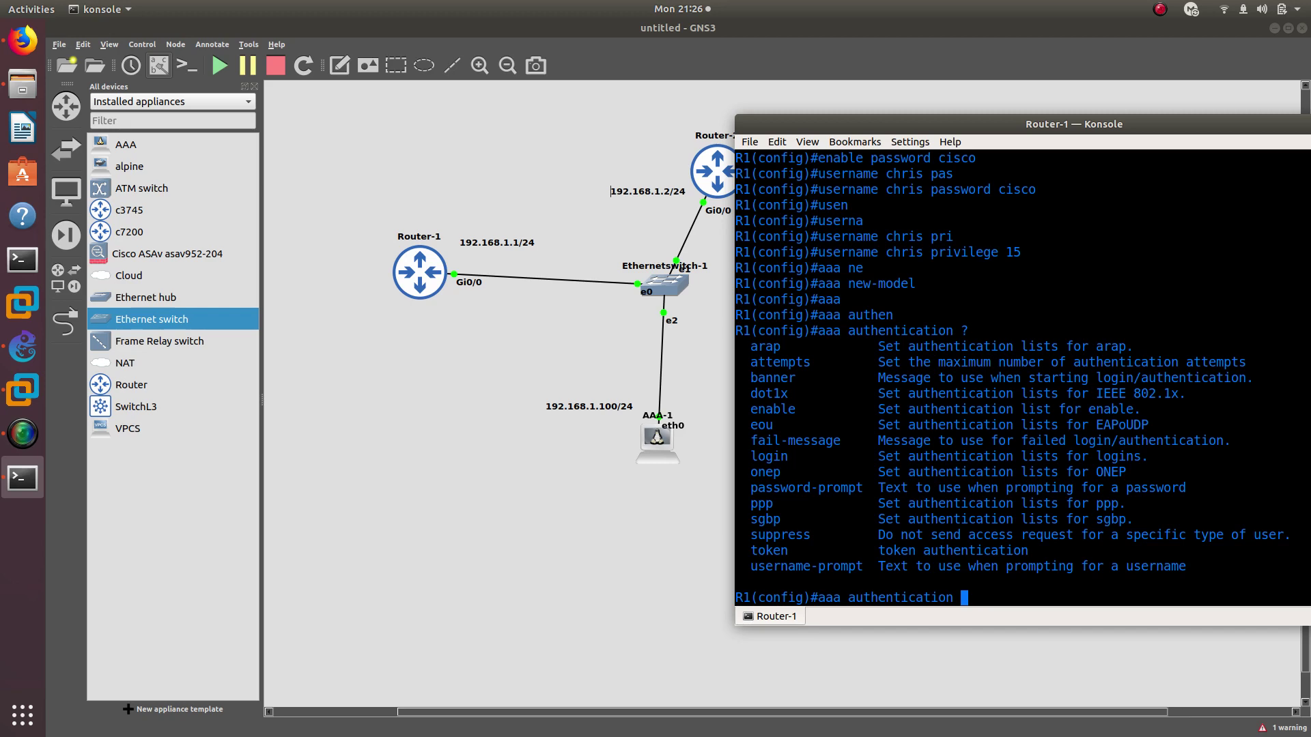
pyautogui.press('BackSpace')
pyautogui.press('BackSpace')
pyautogui.press('BackSpace')
pyautogui.press('BackSpace')
pyautogui.press('BackSpace')
pyautogui.press('BackSpace')
pyautogui.press('BackSpace')
pyautogui.press('BackSpace')
pyautogui.press('BackSpace')
pyautogui.press('BackSpace')
pyautogui.press('BackSpace')
pyautogui.press('BackSpace')
pyautogui.press('BackSpace')
pyautogui.press('BackSpace')
pyautogui.press('BackSpace')
pyautogui.write('?')
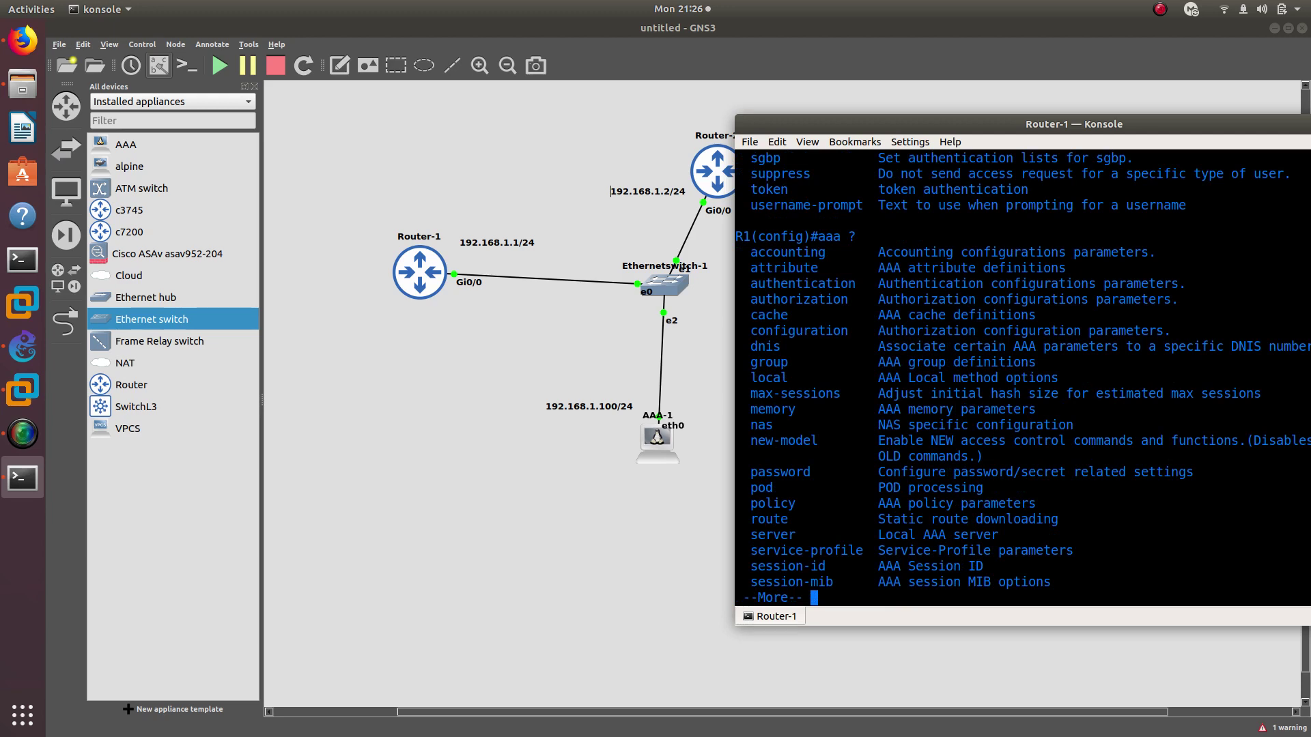
pyautogui.press('space')
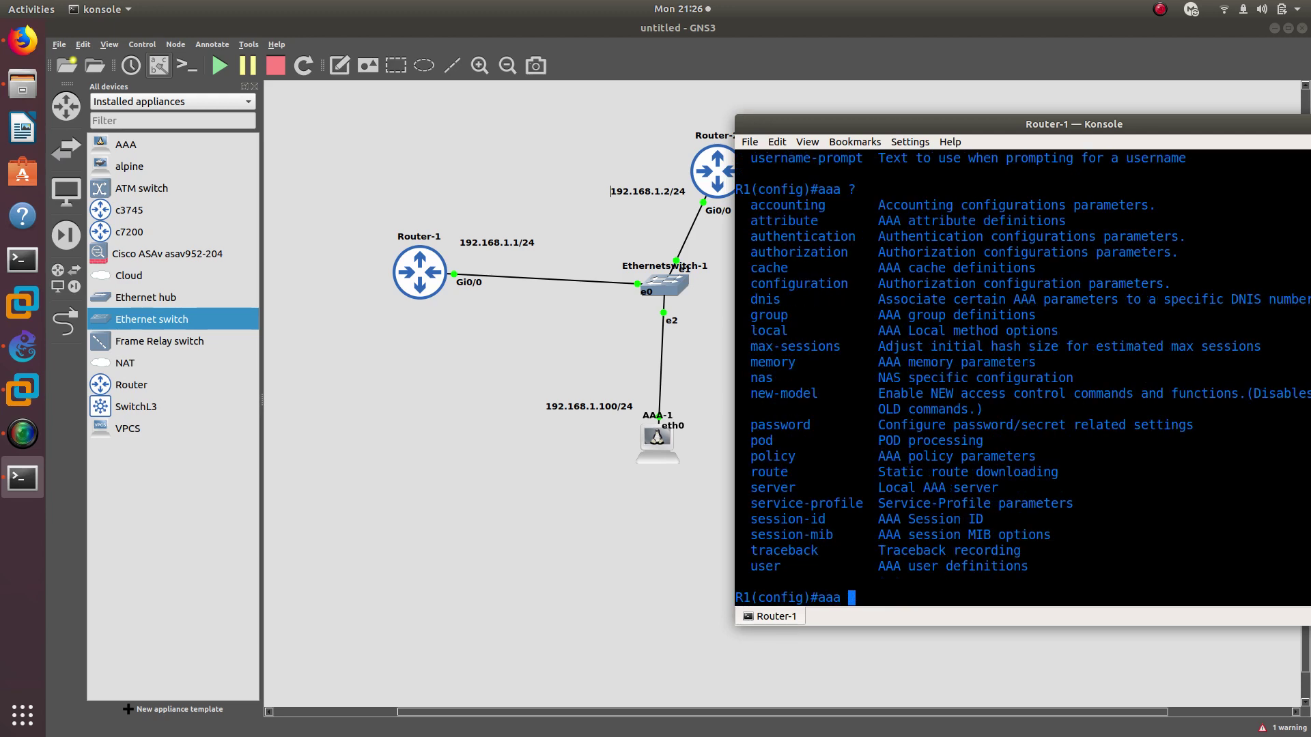
# Create the TACACS+ server group gns3group with 'aaa group server tacacs+ gns3group'
pyautogui.write('gro')
pyautogui.press('Tab')
pyautogui.write('?')
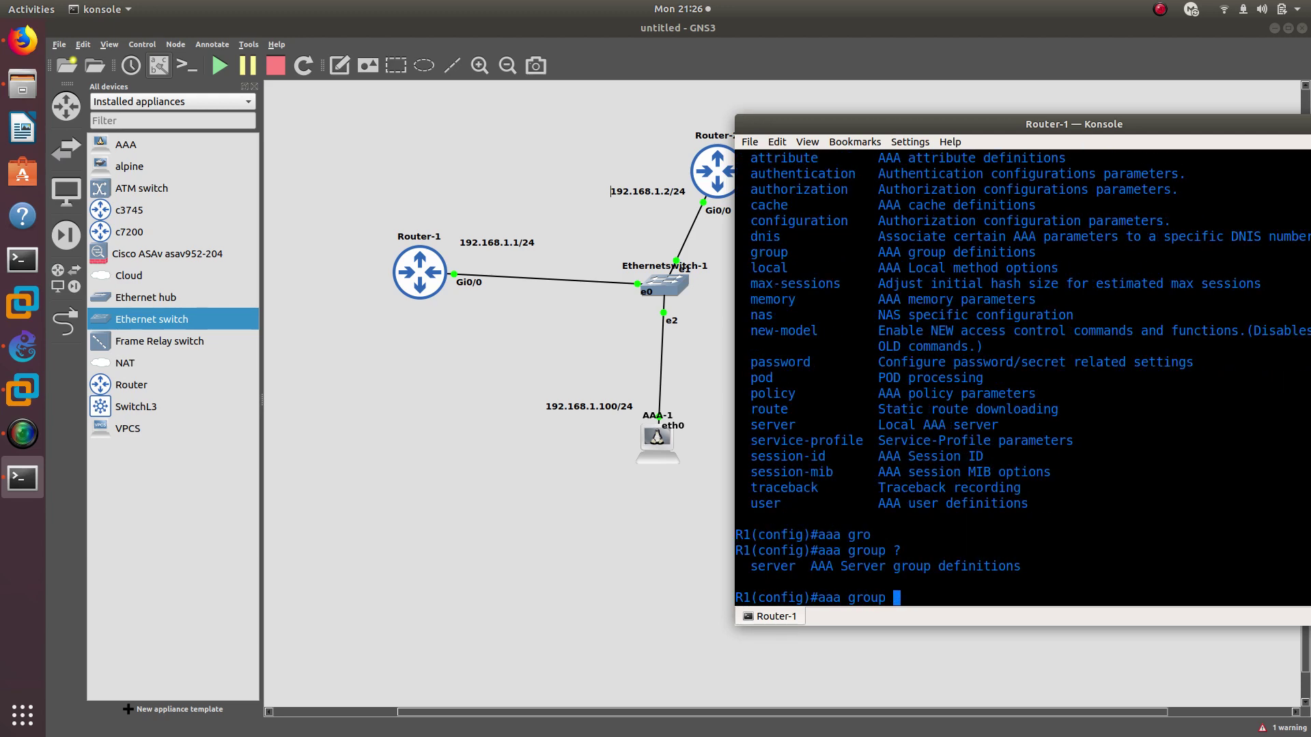
pyautogui.write('se')
pyautogui.press('Tab')
pyautogui.write('?')
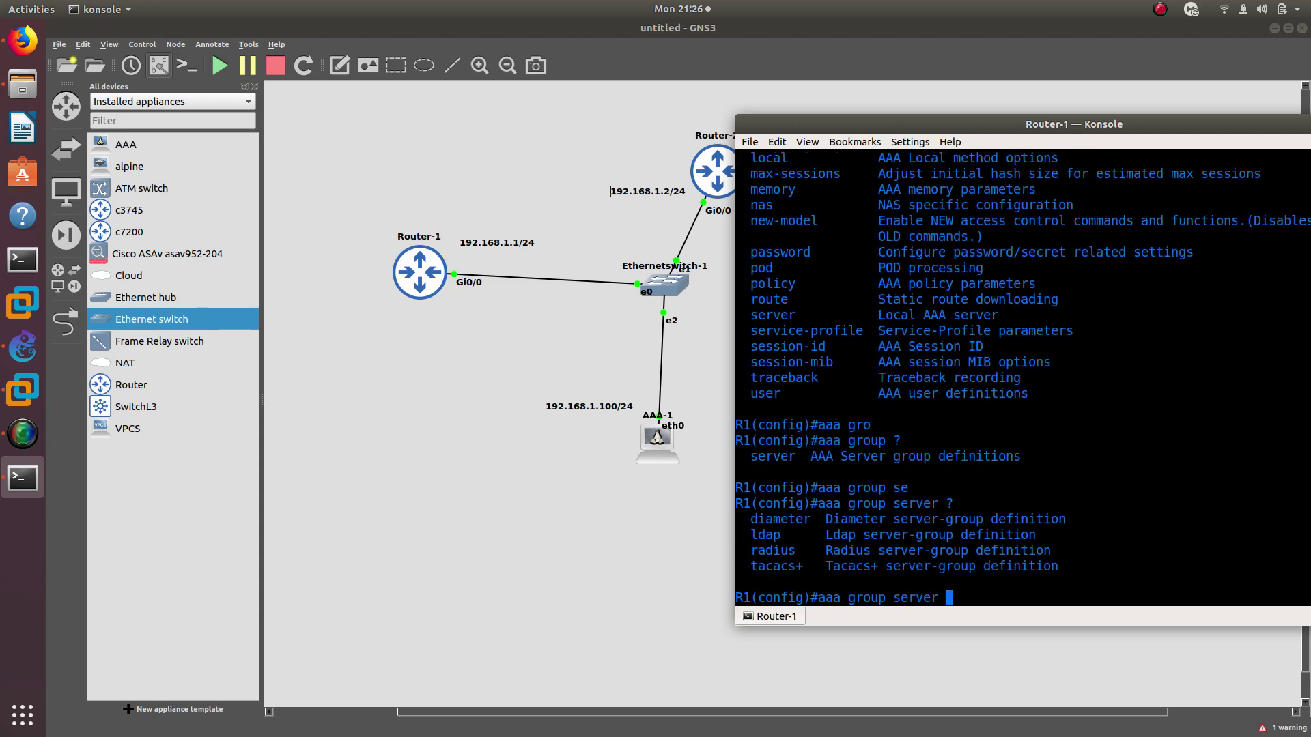
pyautogui.write('t')
pyautogui.press('Tab')
pyautogui.write('?')
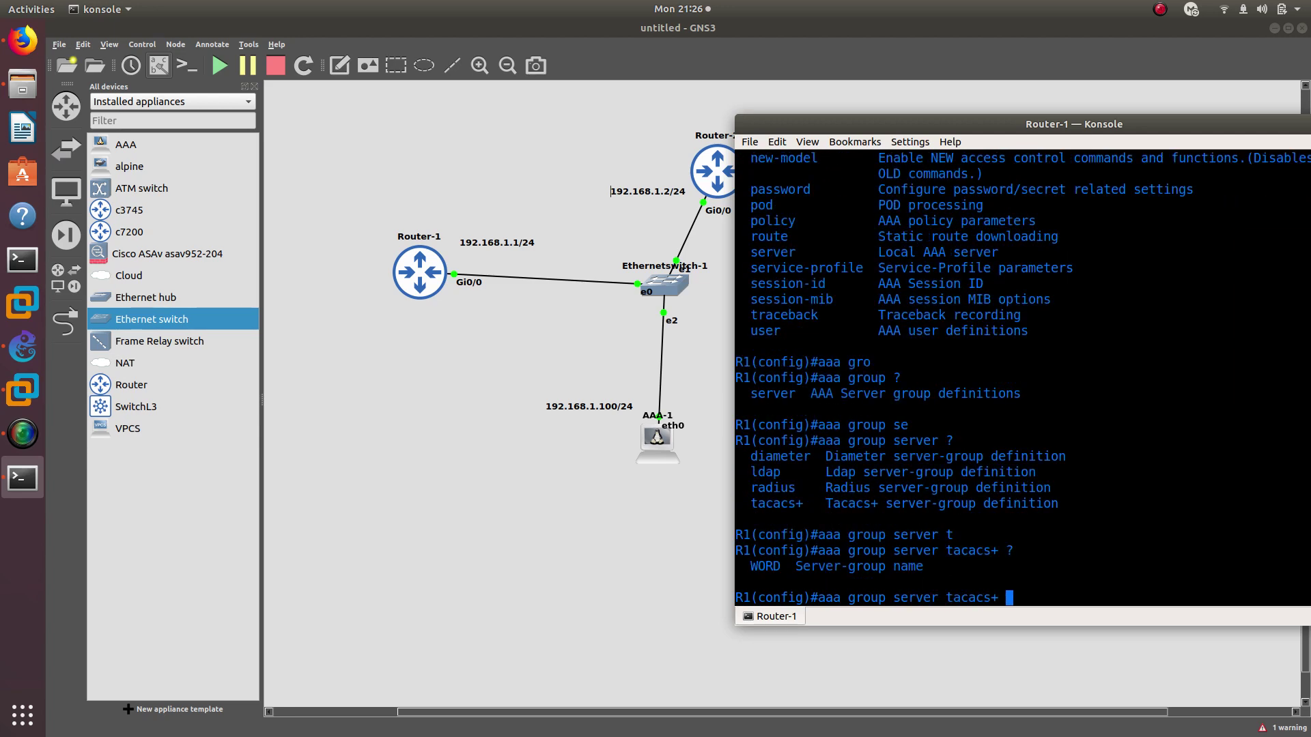
pyautogui.write('gns3group')
pyautogui.press('Return')
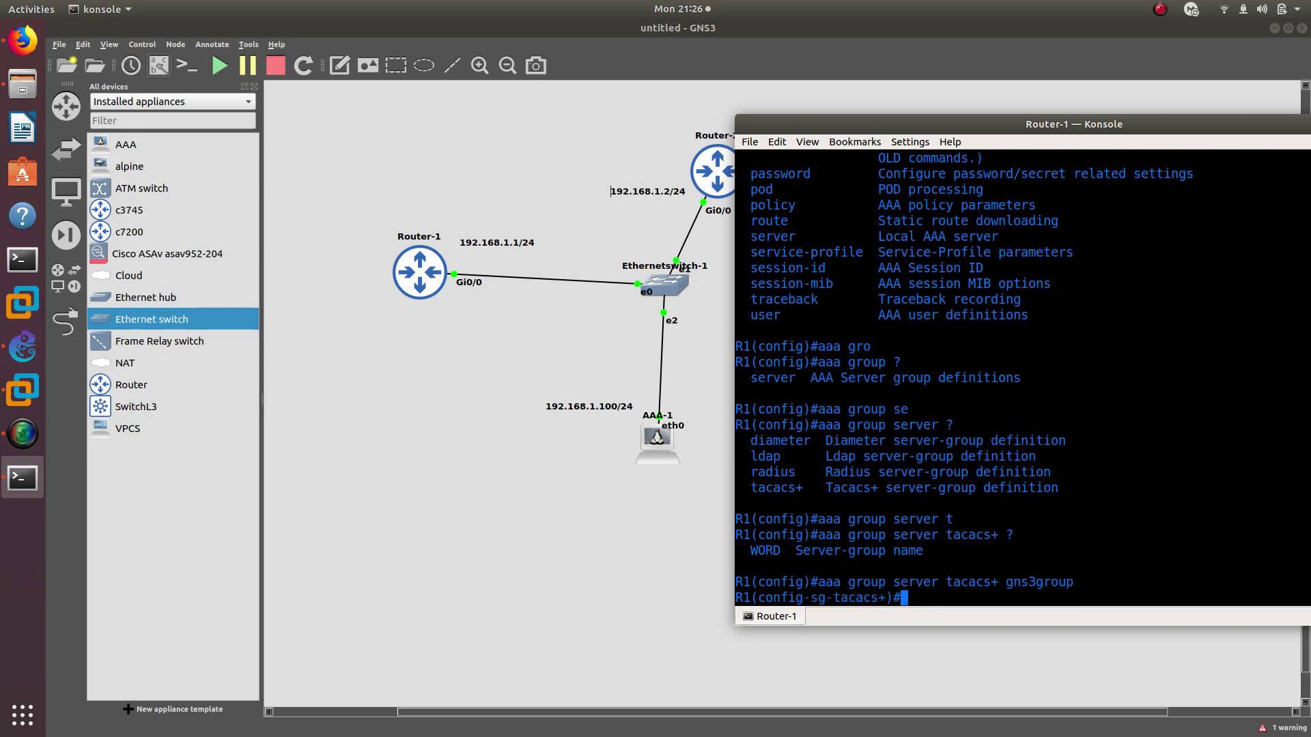
# List the server-group commands, noting 'server' and 'ip', then go back to the AAA Setup notes
pyautogui.write('?')
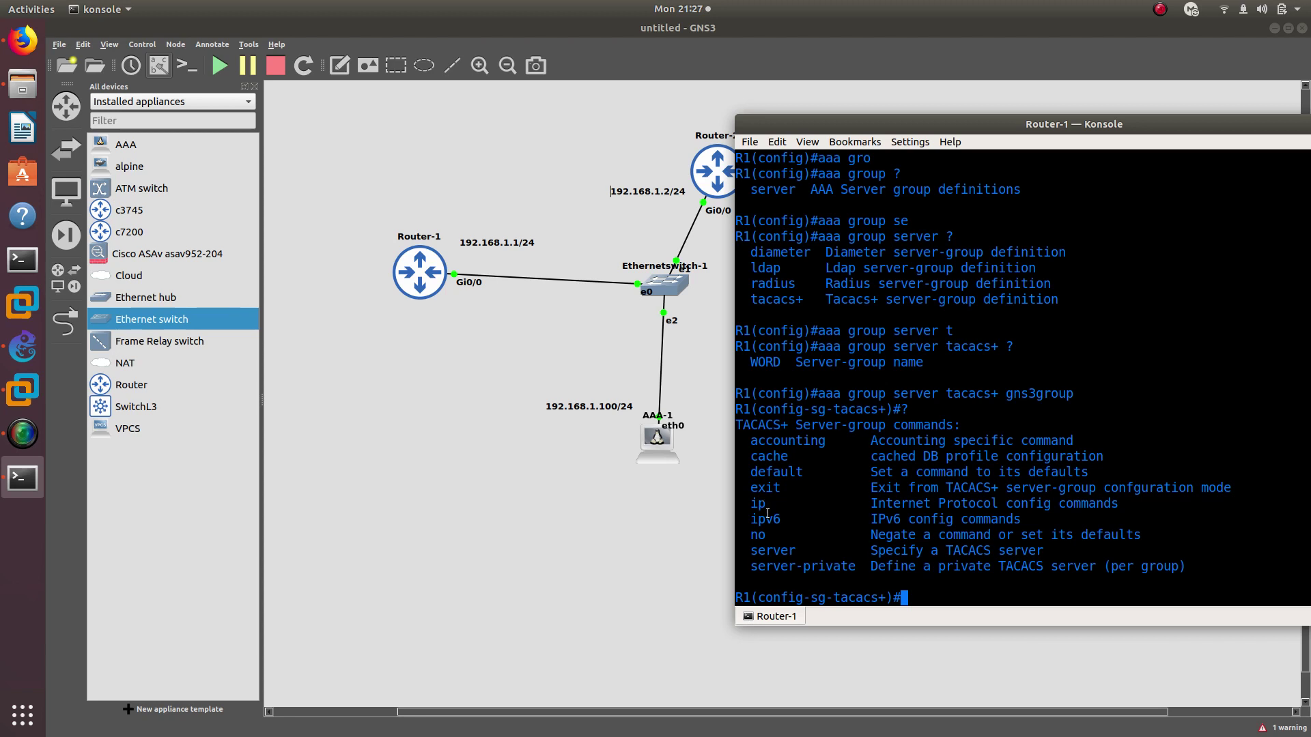
pyautogui.doubleClick(782, 550)
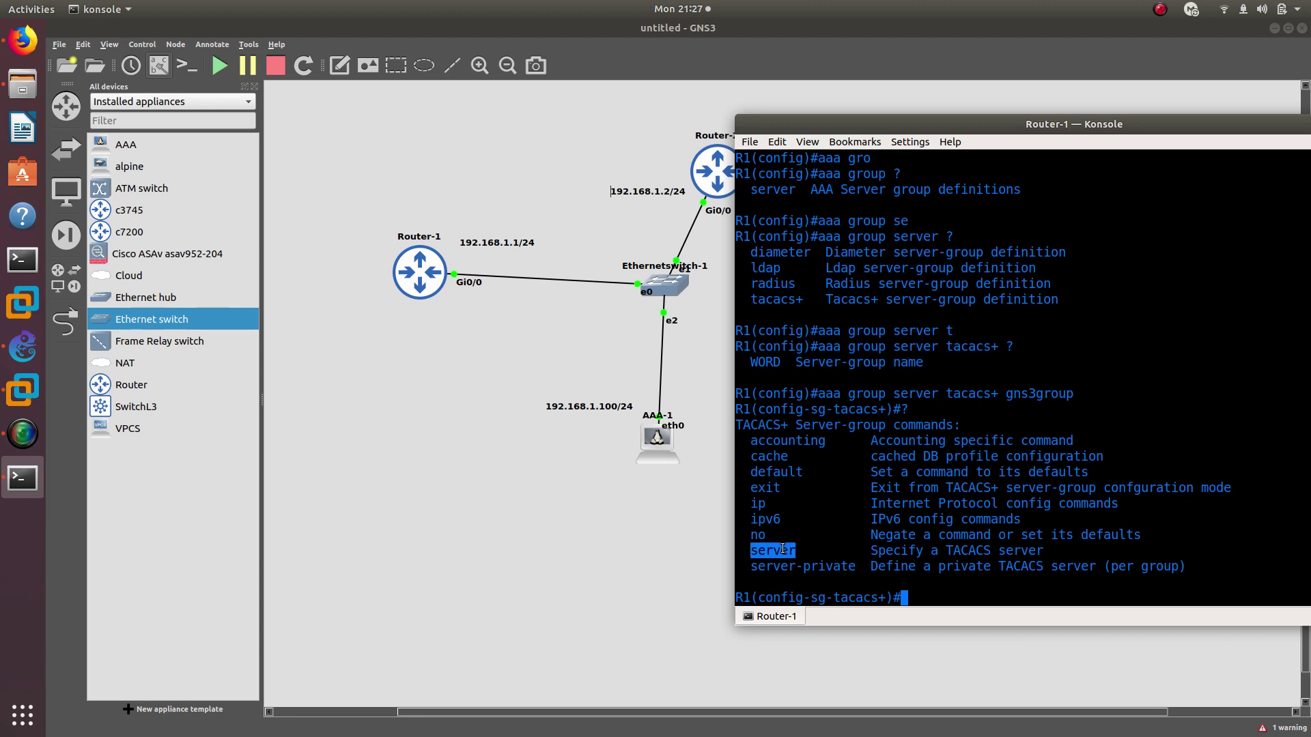
pyautogui.doubleClick(759, 503)
pyautogui.hotkey('alt', 'Tab')
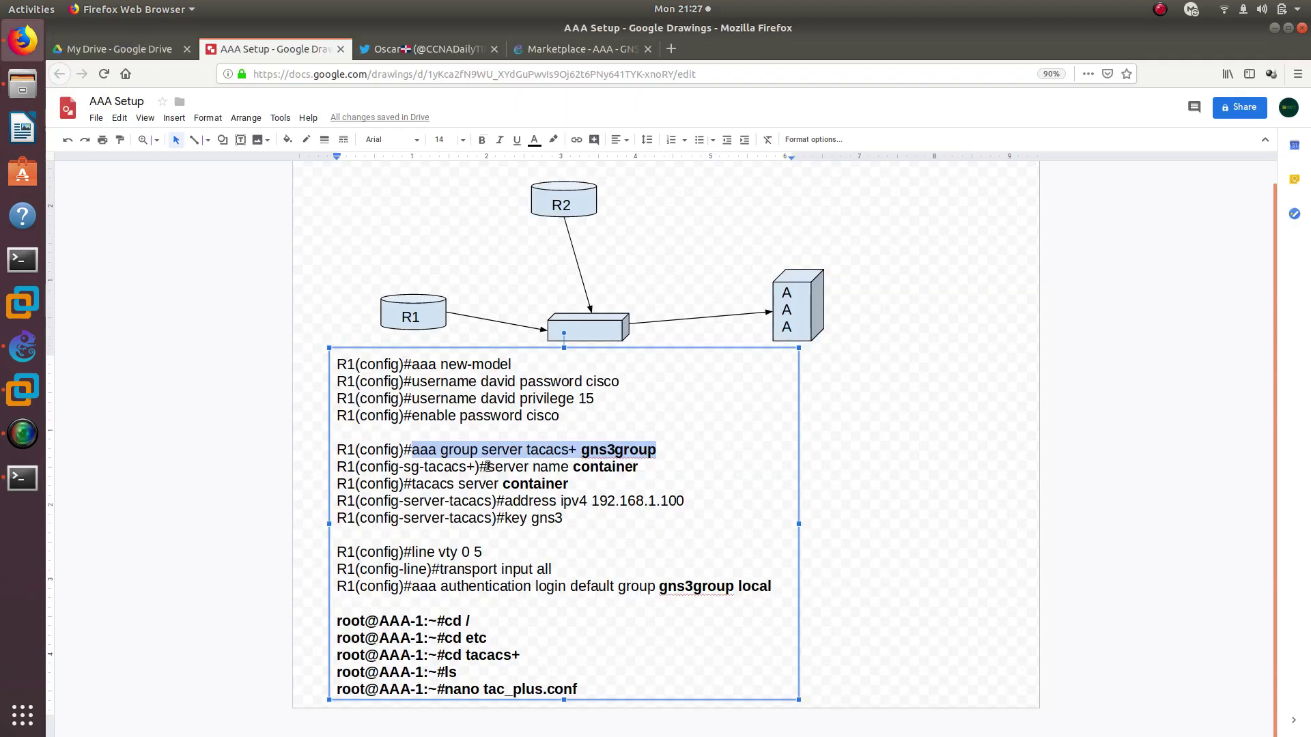
# Highlight the 'server name container' and 'tacacs server container' lines, then return to GNS3
pyautogui.moveTo(488, 467); pyautogui.dragTo(636, 473)
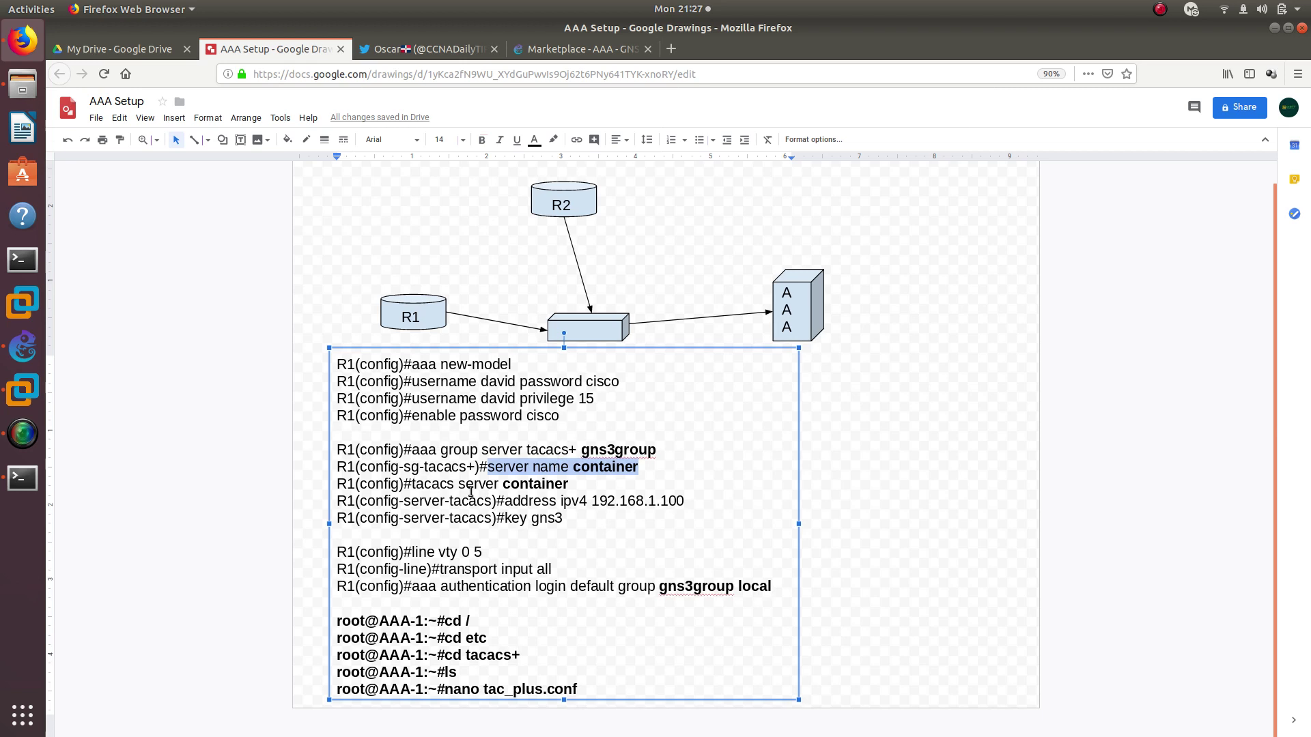
pyautogui.doubleClick(535, 484)
pyautogui.doubleClick(592, 467)
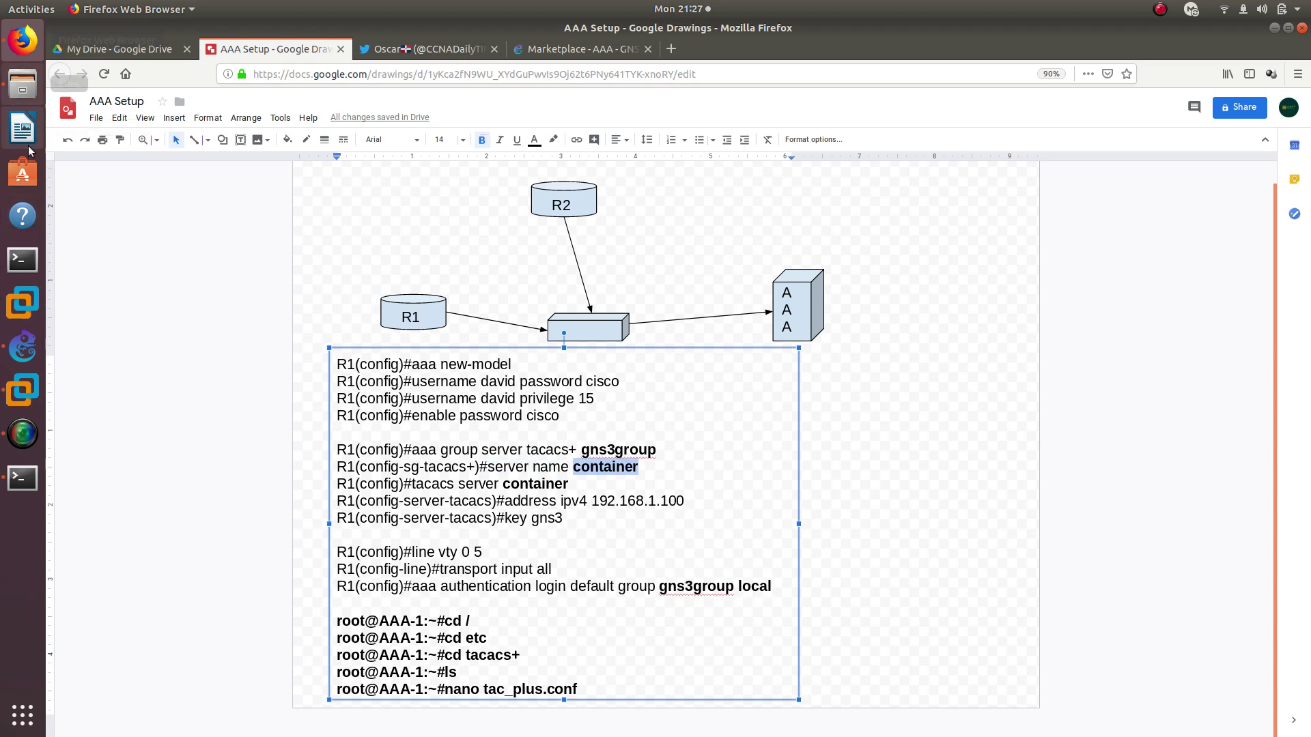
pyautogui.click(28, 348)
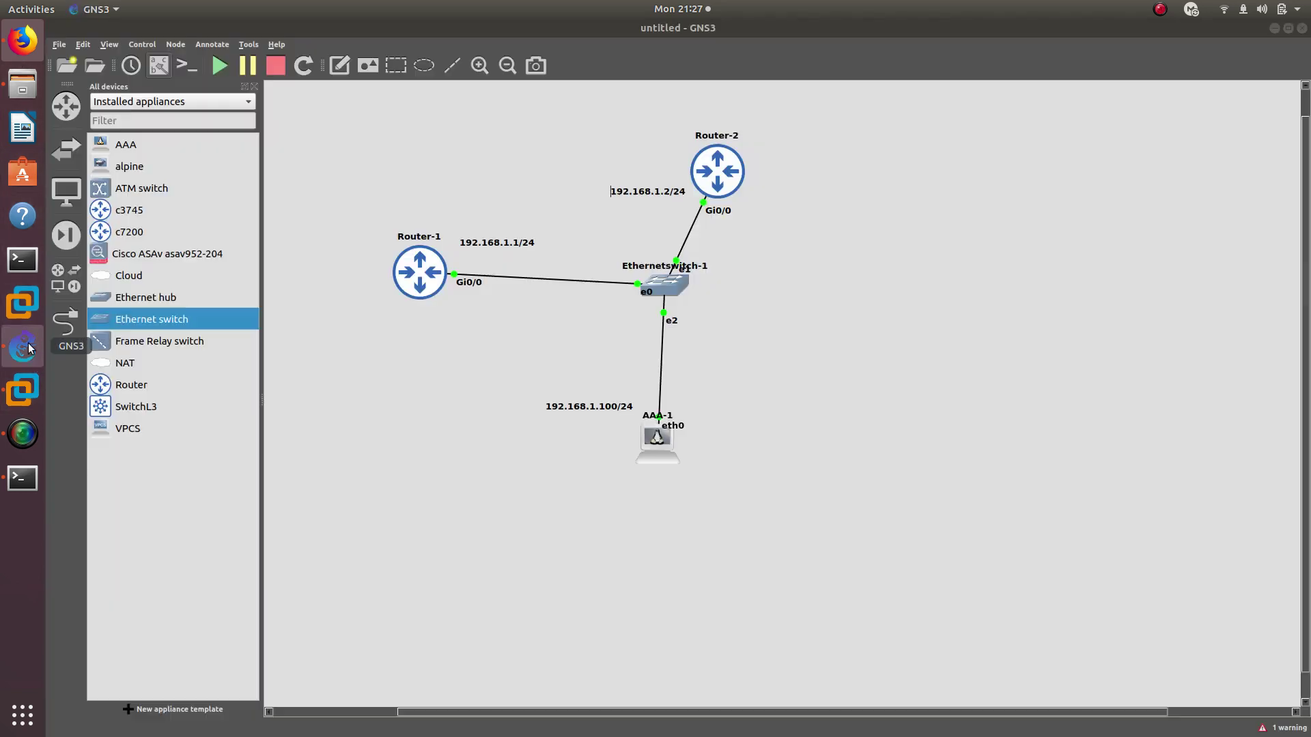
# Add server 'container' to the gns3group group and exit the group configuration
pyautogui.click(31, 472)
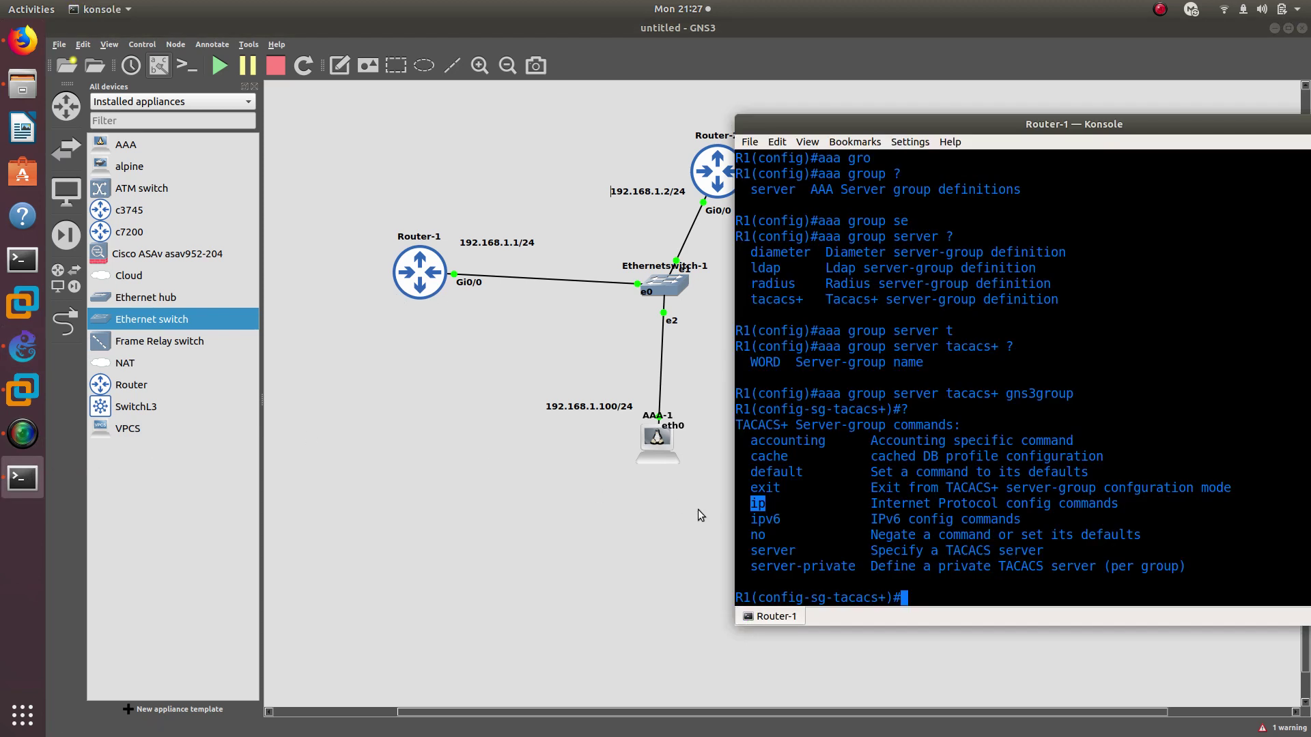
pyautogui.write('ser')
pyautogui.press('Tab')
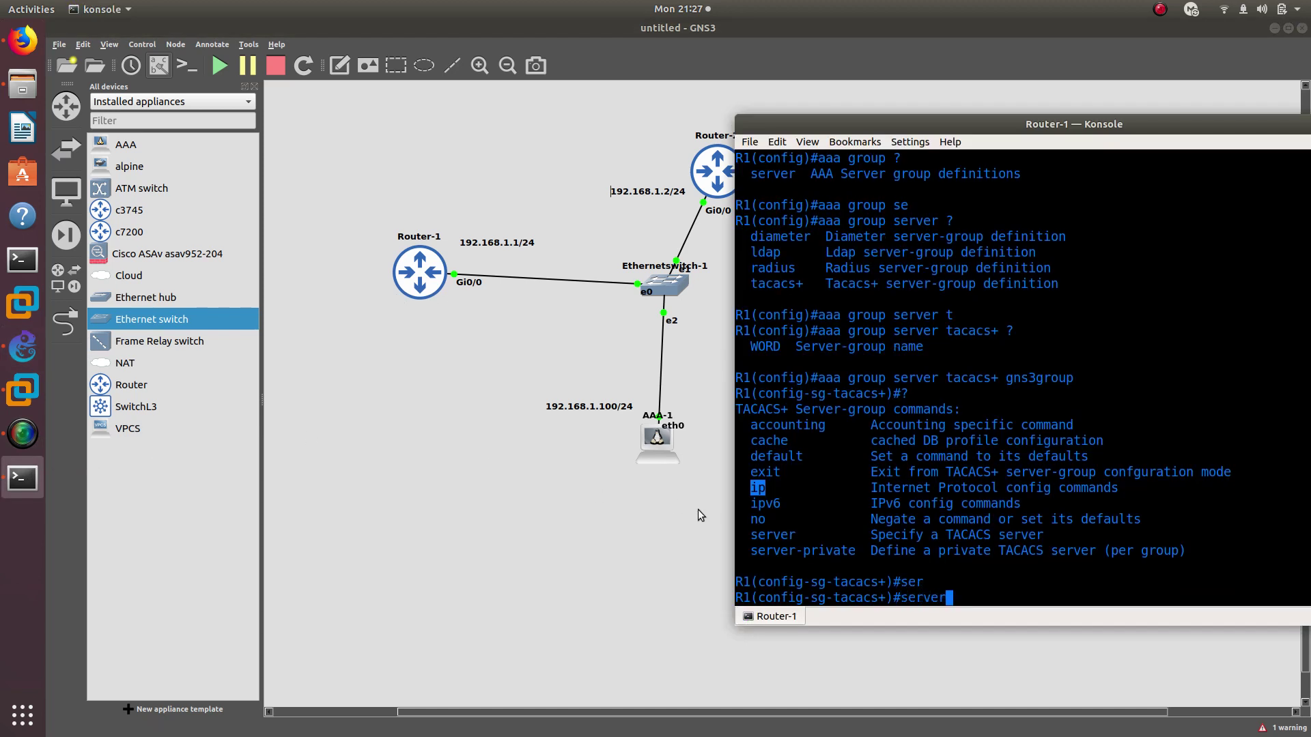
pyautogui.write('?')
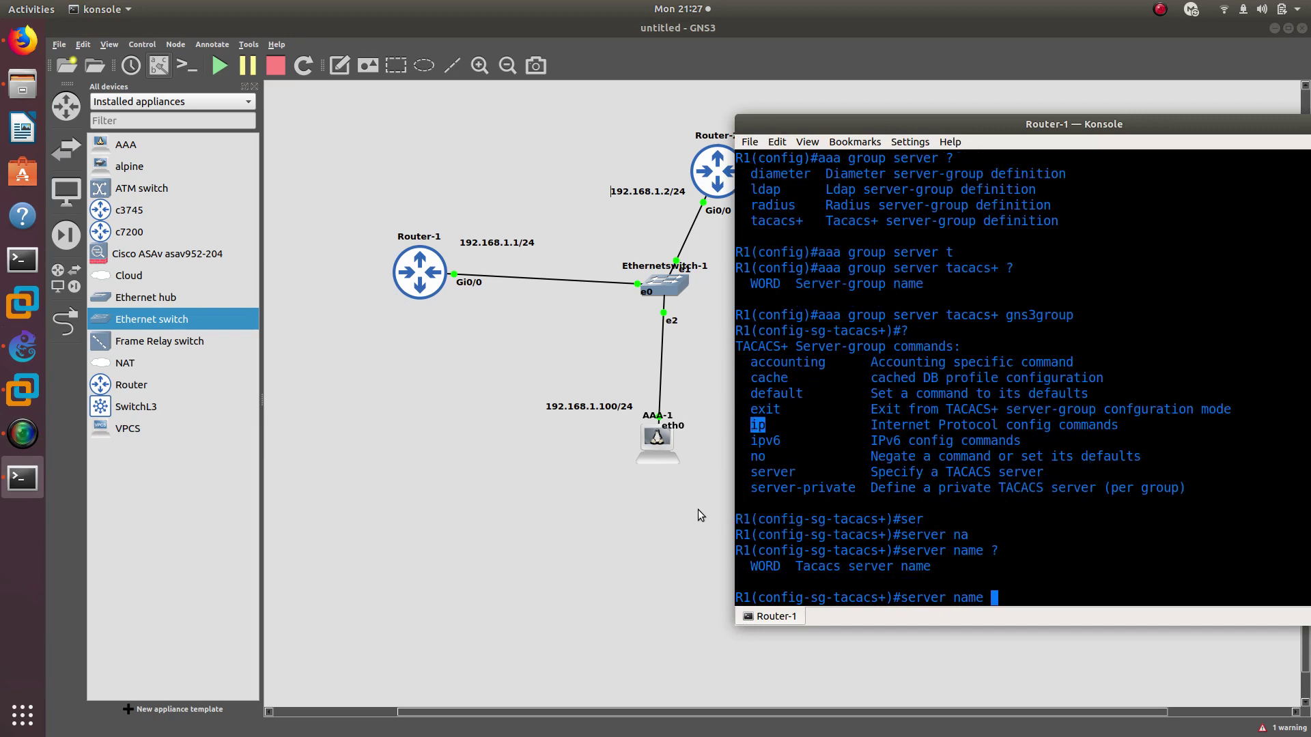
pyautogui.write('container')
pyautogui.press('Return')
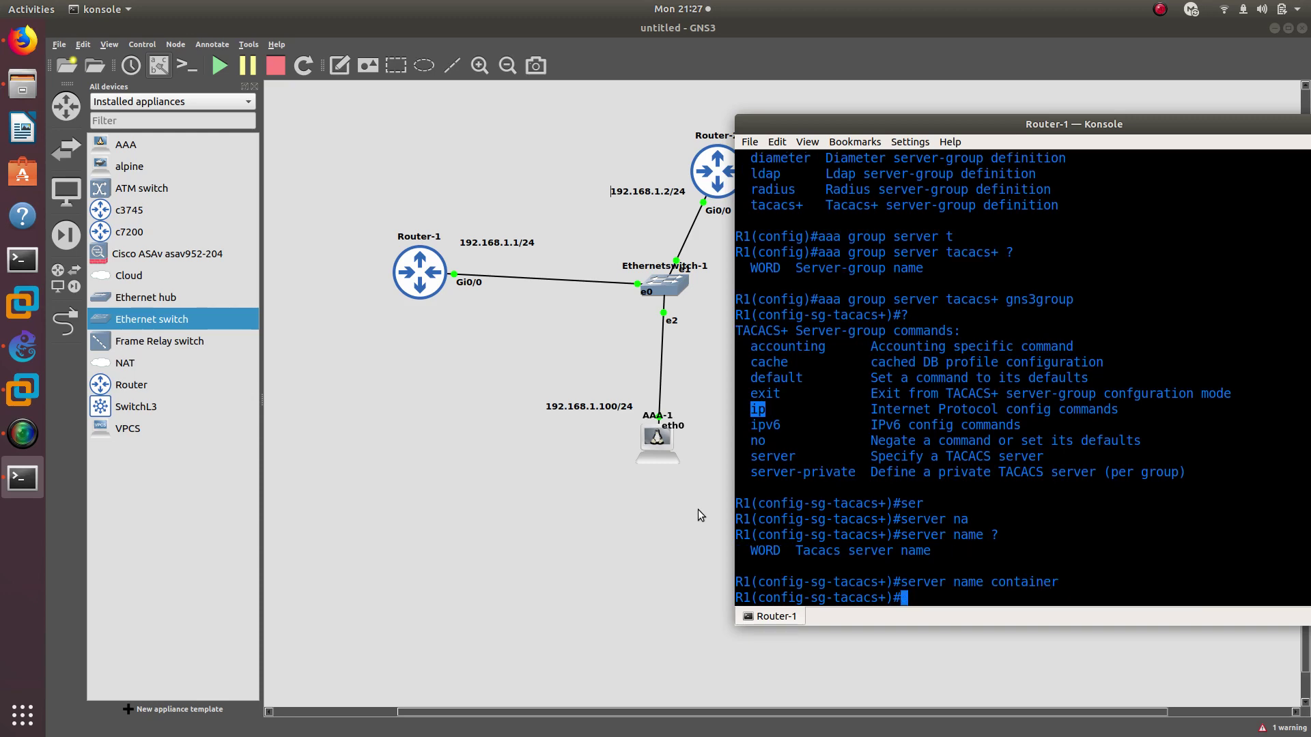
pyautogui.write('exit')
pyautogui.press('Return')
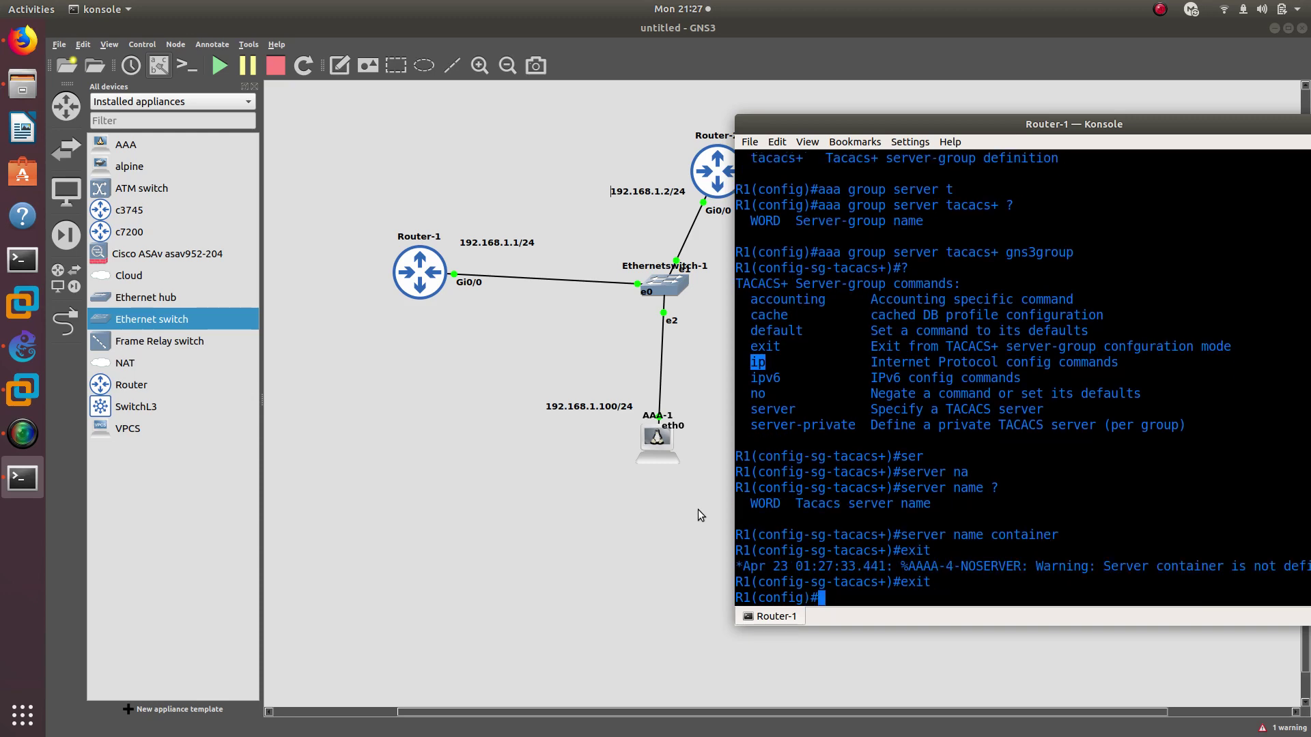
# Define the TACACS server 'container' with 'tacacs server container'
pyautogui.write('tac')
pyautogui.press('Tab')
pyautogui.write('?')
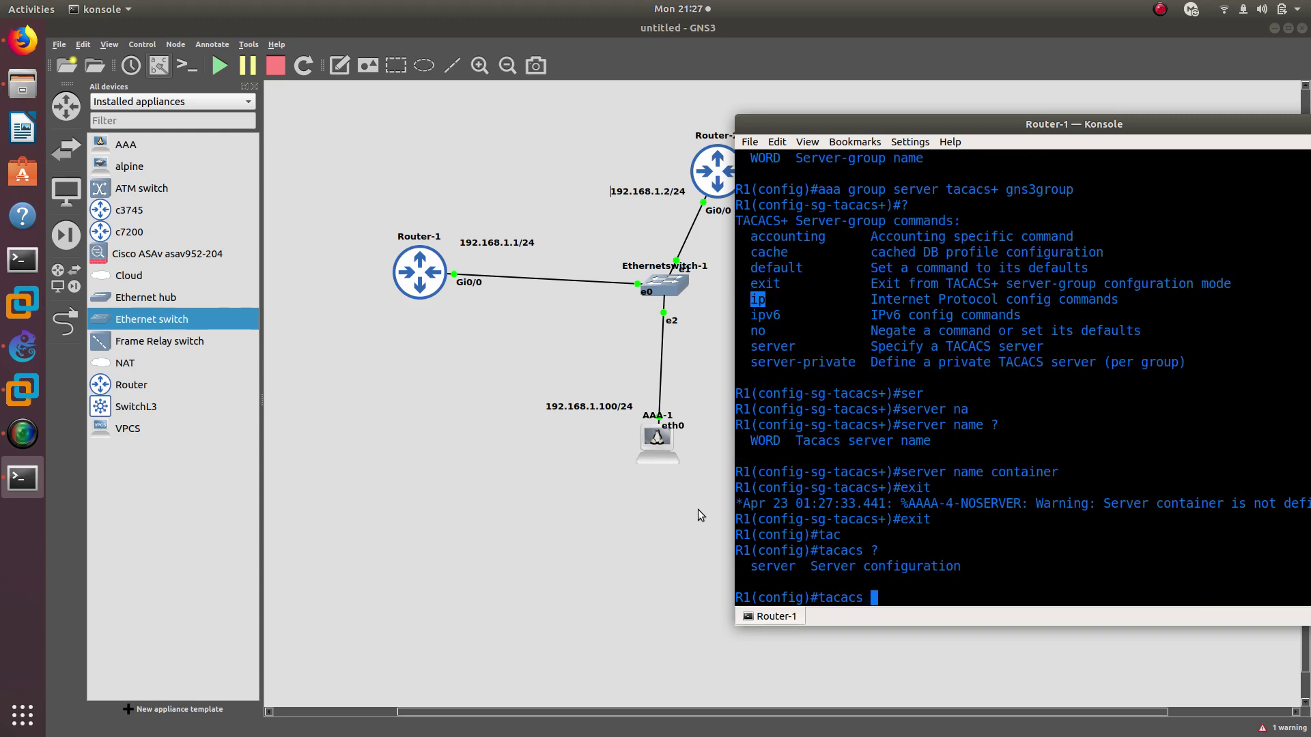
pyautogui.write('se')
pyautogui.press('Tab')
pyautogui.write('?')
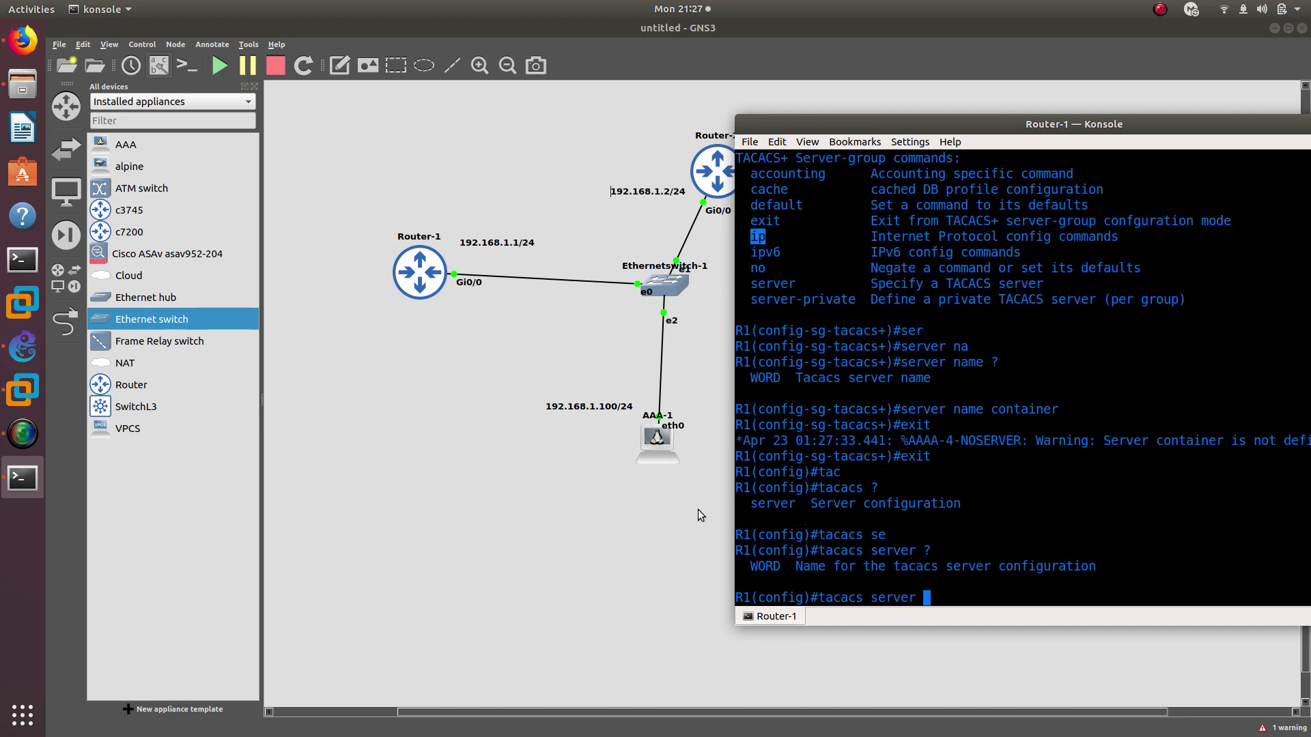
pyautogui.doubleClick(1025, 412)
pyautogui.click(1025, 411)
pyautogui.write('container')
pyautogui.press('Return')
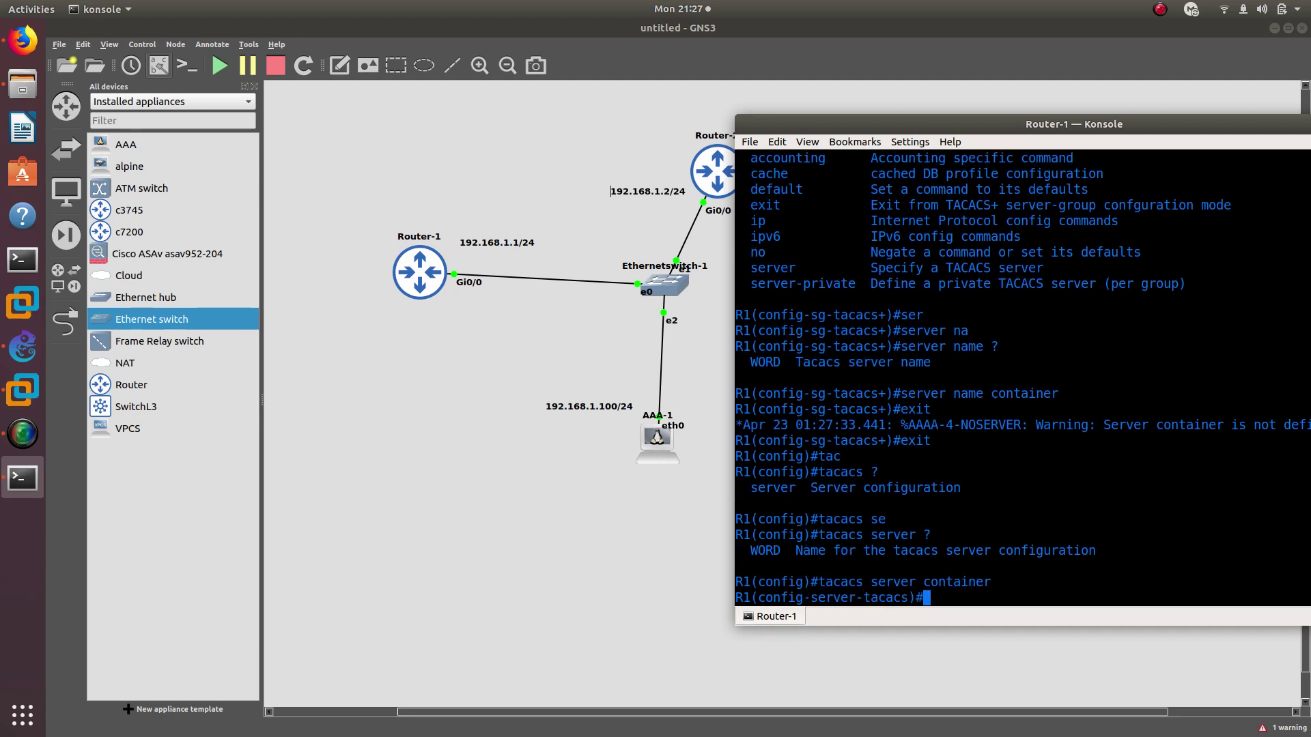
# Set the container server's address to 'ipv4 192.168.1.100'
pyautogui.write('ipv4 192.168.1.100')
pyautogui.press('Return')
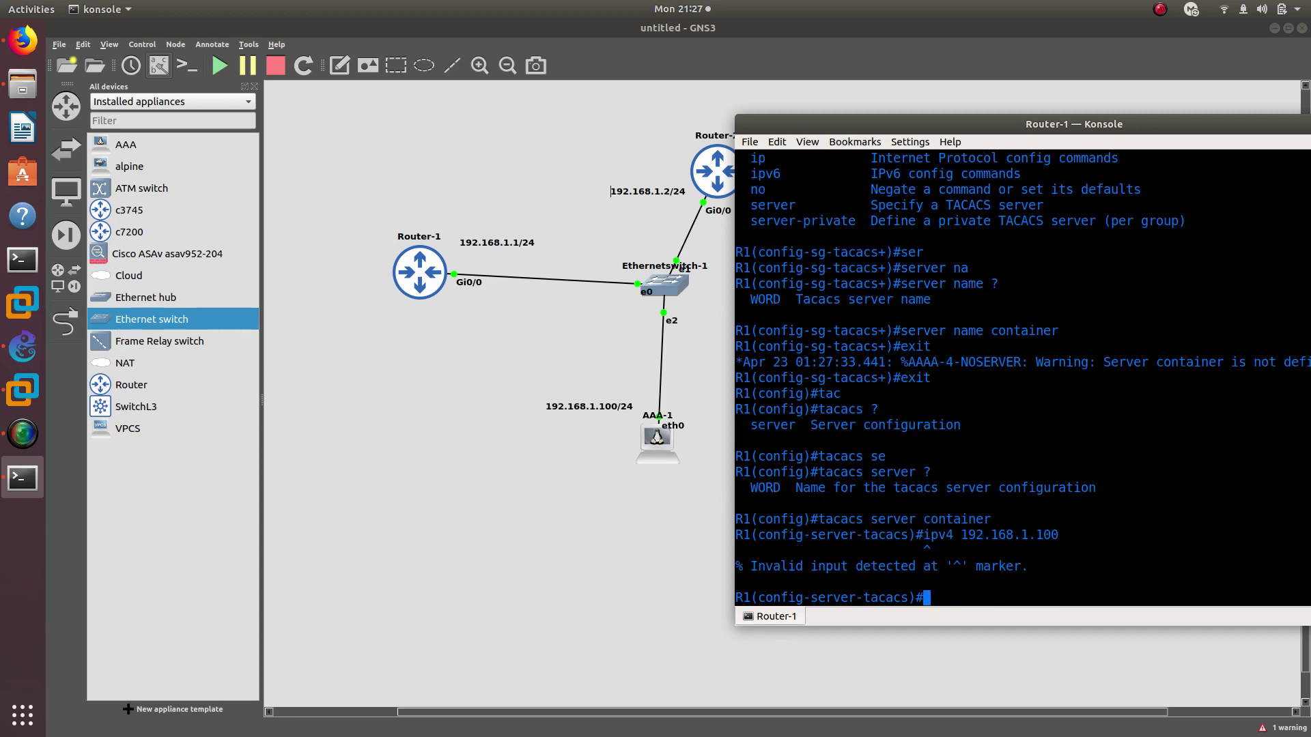
pyautogui.press('Up')
pyautogui.press('BackSpace')
pyautogui.press('BackSpace')
pyautogui.press('BackSpace')
pyautogui.press('BackSpace')
pyautogui.press('BackSpace')
pyautogui.press('BackSpace')
pyautogui.press('BackSpace')
pyautogui.press('BackSpace')
pyautogui.press('BackSpace')
pyautogui.press('BackSpace')
pyautogui.press('BackSpace')
pyautogui.press('BackSpace')
pyautogui.press('BackSpace')
pyautogui.write('?')
pyautogui.press('BackSpace')
pyautogui.press('BackSpace')
pyautogui.press('BackSpace')
pyautogui.press('BackSpace')
pyautogui.press('BackSpace')
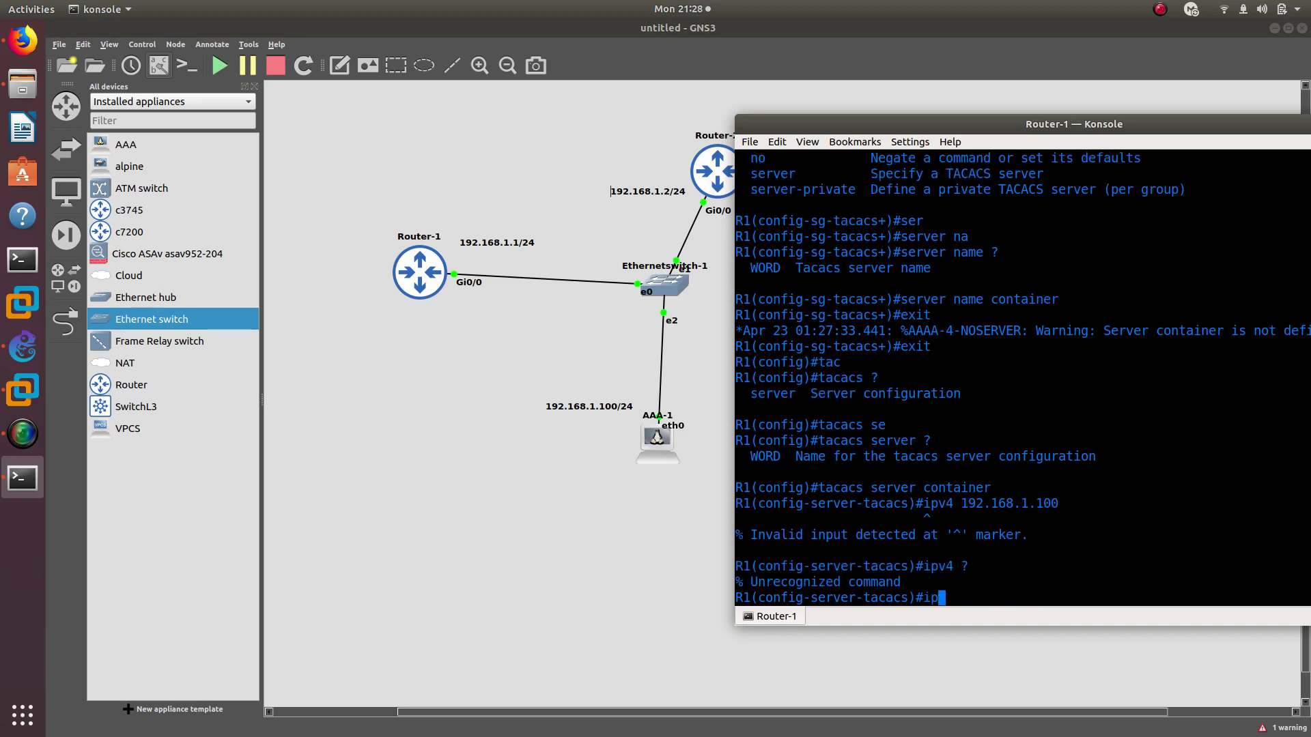
pyautogui.write('?')
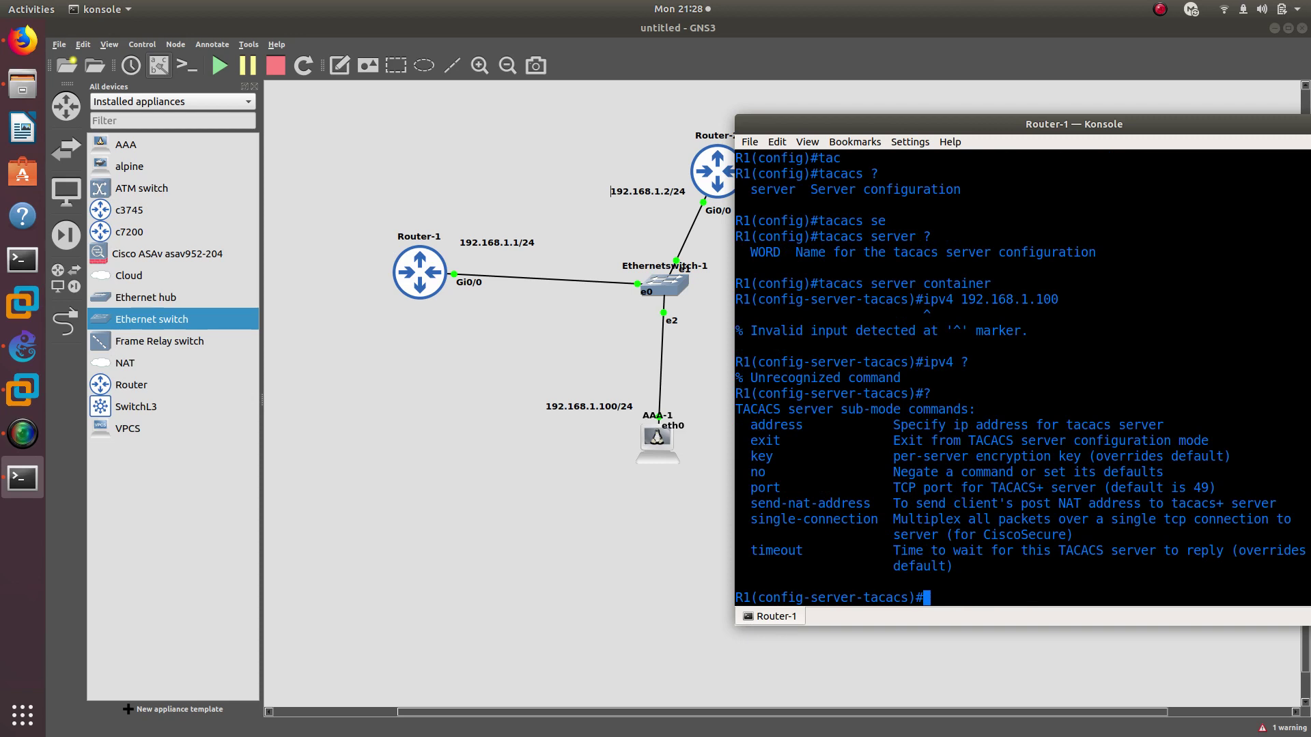
pyautogui.write('add')
pyautogui.press('Tab')
pyautogui.write('192.1')
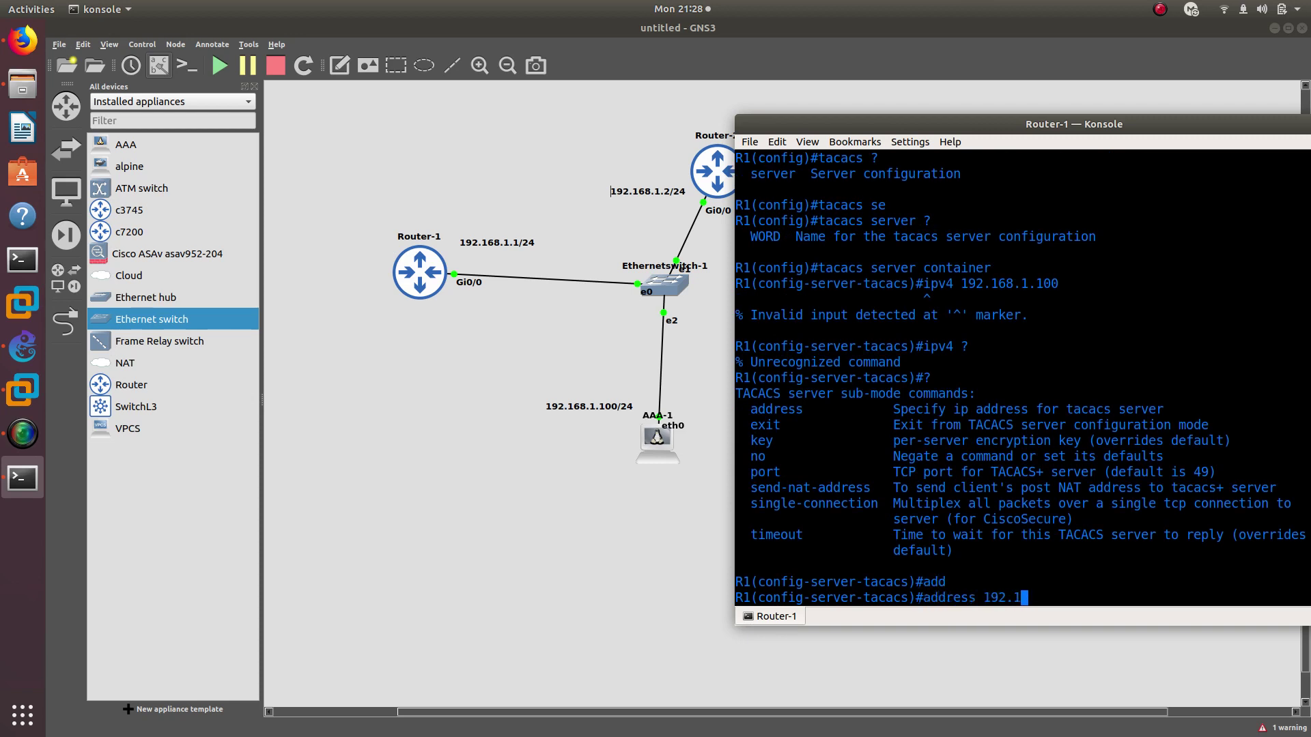
pyautogui.write('68.1.100')
pyautogui.press('Return')
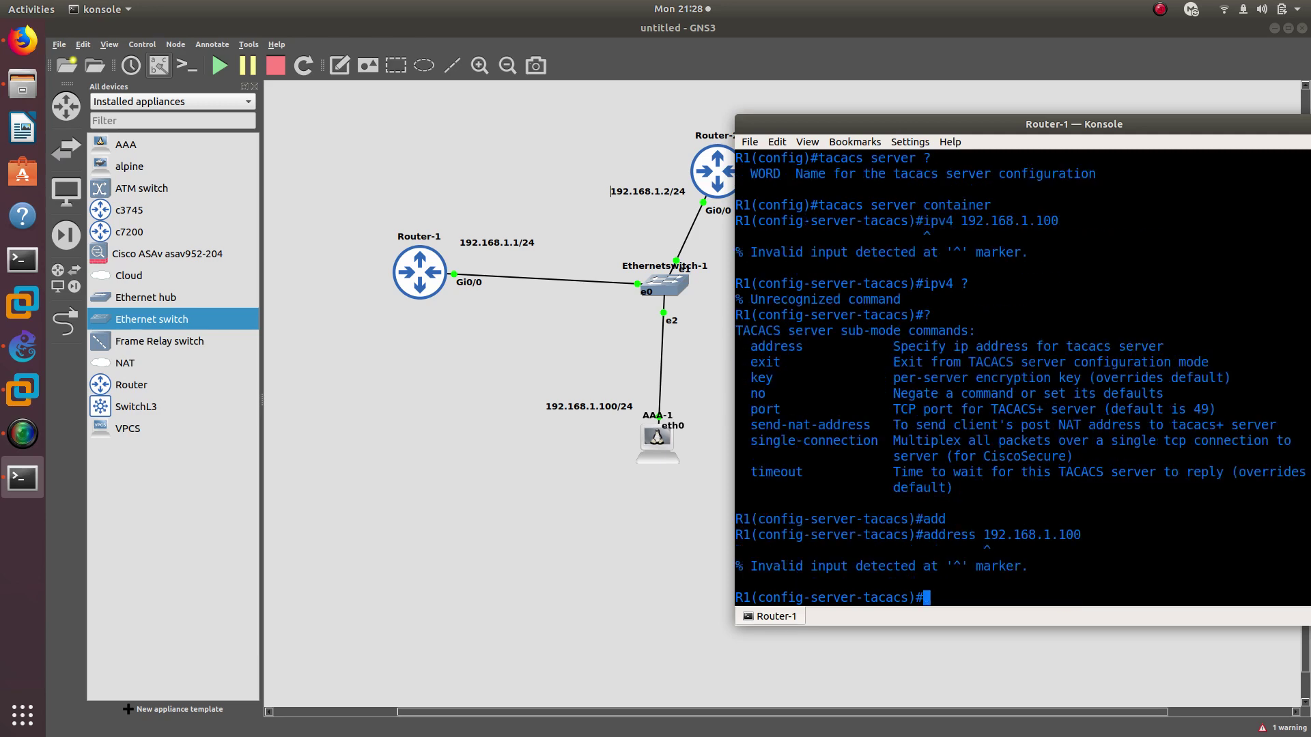
pyautogui.press('Up')
pyautogui.write('?')
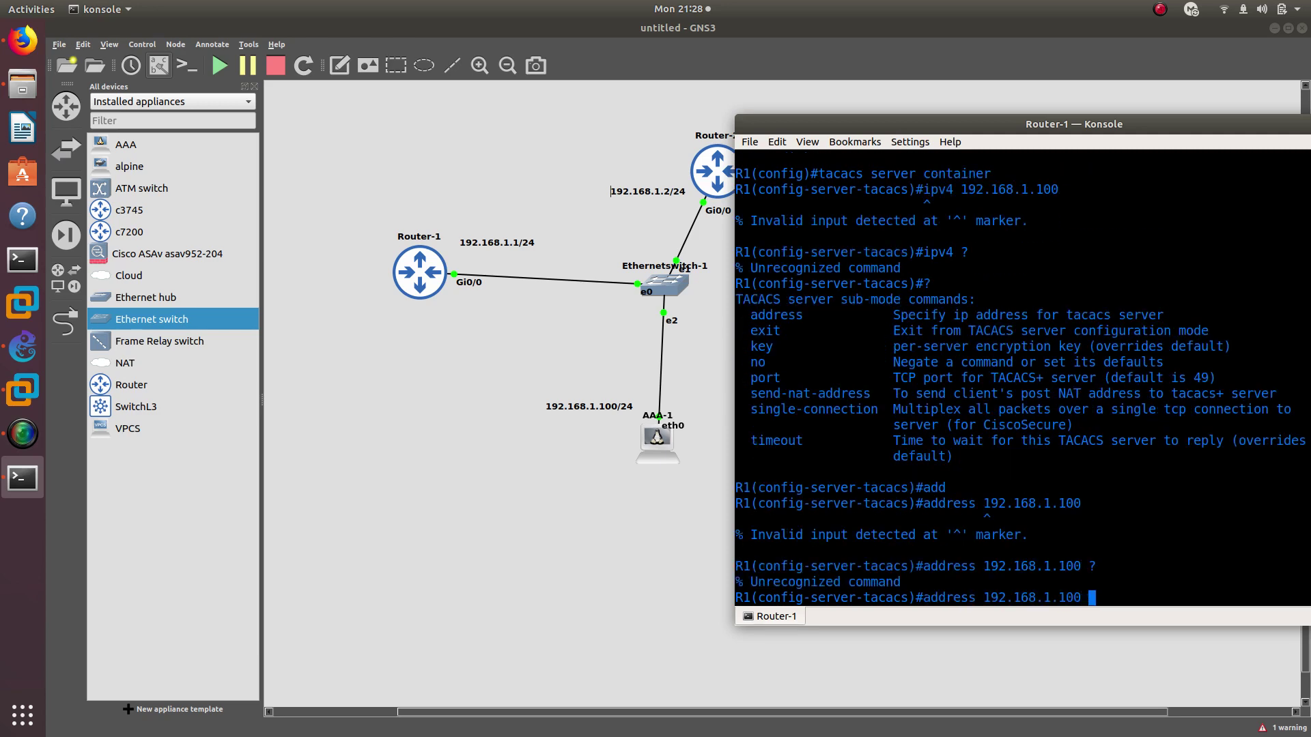
pyautogui.press('BackSpace')
pyautogui.press('BackSpace')
pyautogui.press('BackSpace')
pyautogui.press('BackSpace')
pyautogui.press('BackSpace')
pyautogui.press('BackSpace')
pyautogui.press('BackSpace')
pyautogui.press('BackSpace')
pyautogui.press('BackSpace')
pyautogui.press('BackSpace')
pyautogui.press('BackSpace')
pyautogui.press('BackSpace')
pyautogui.press('BackSpace')
pyautogui.press('BackSpace')
pyautogui.write('?')
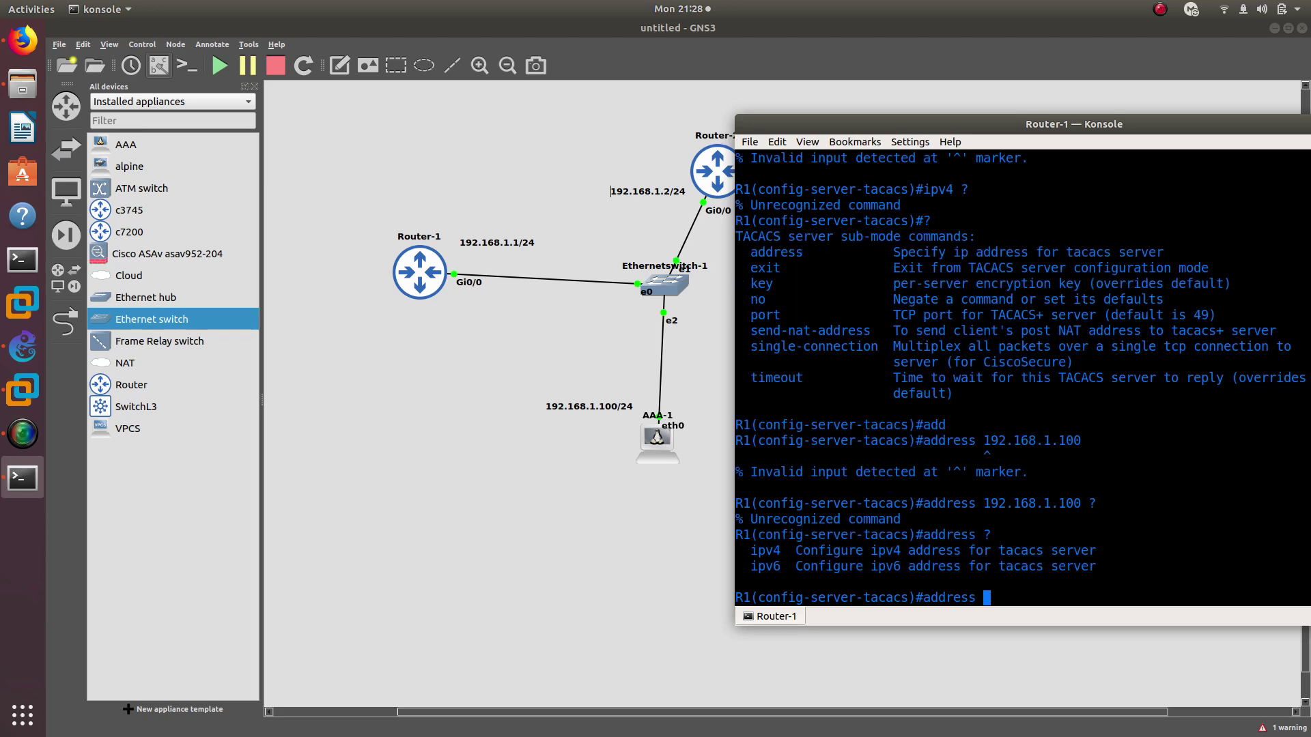
pyautogui.write('ipv4 192.168.1.100')
pyautogui.press('Return')
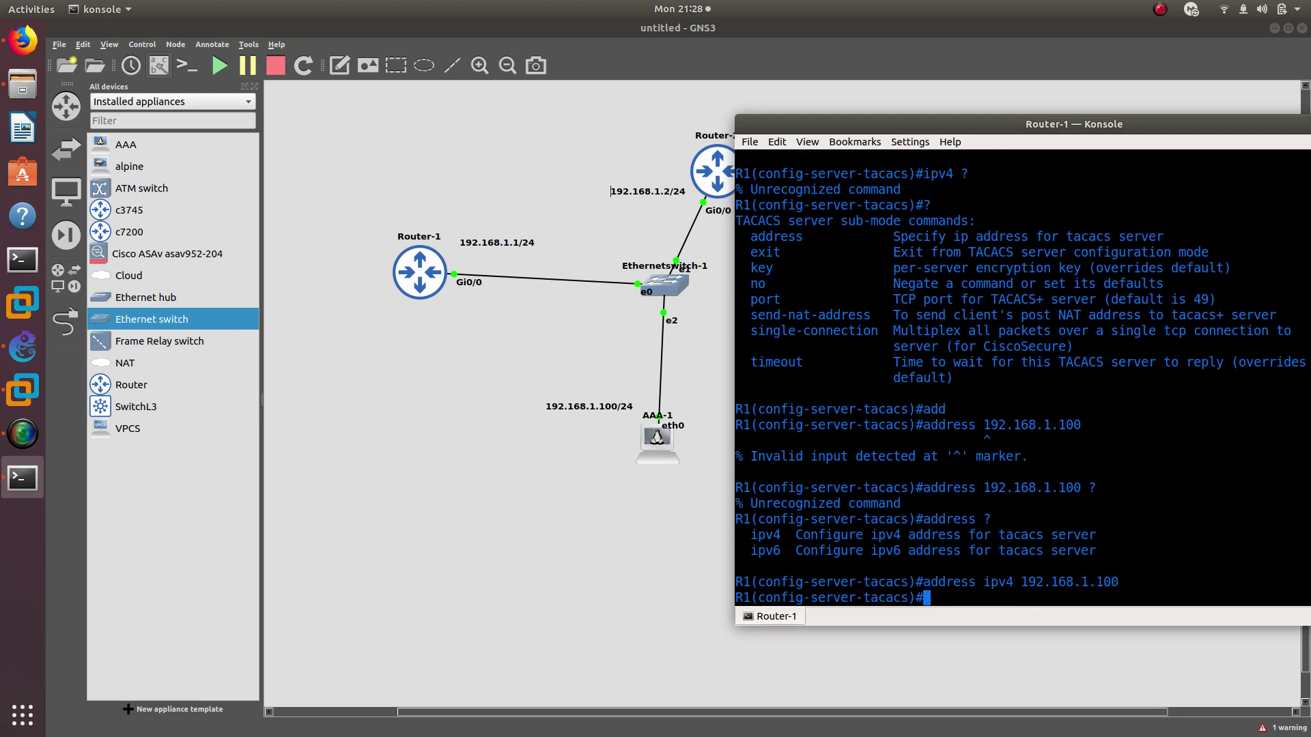
# Set the container server's shared encryption key
pyautogui.write('key gns3')
pyautogui.press('Return')
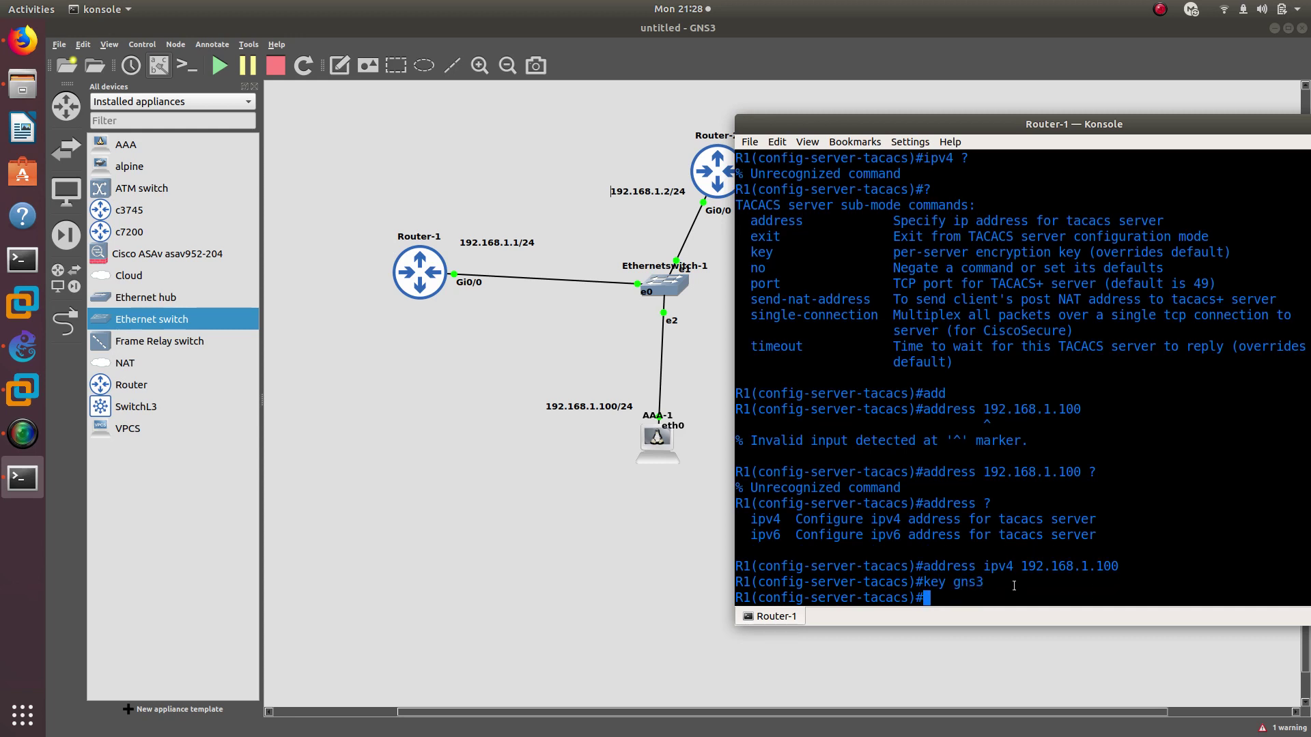
pyautogui.doubleClick(967, 581)
# Recover the unsaved Untitled 1 document in LibreOffice Writer and maximise its window
pyautogui.click(22, 127)
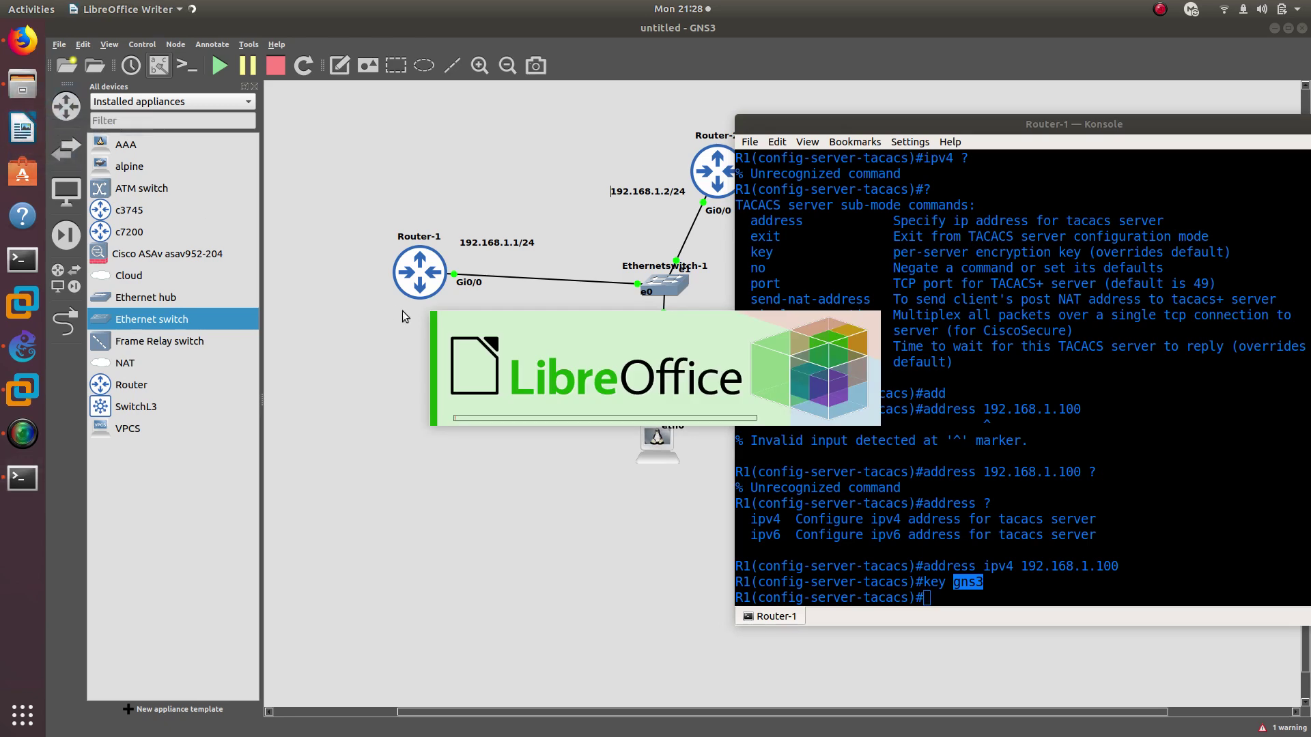
pyautogui.click(513, 359)
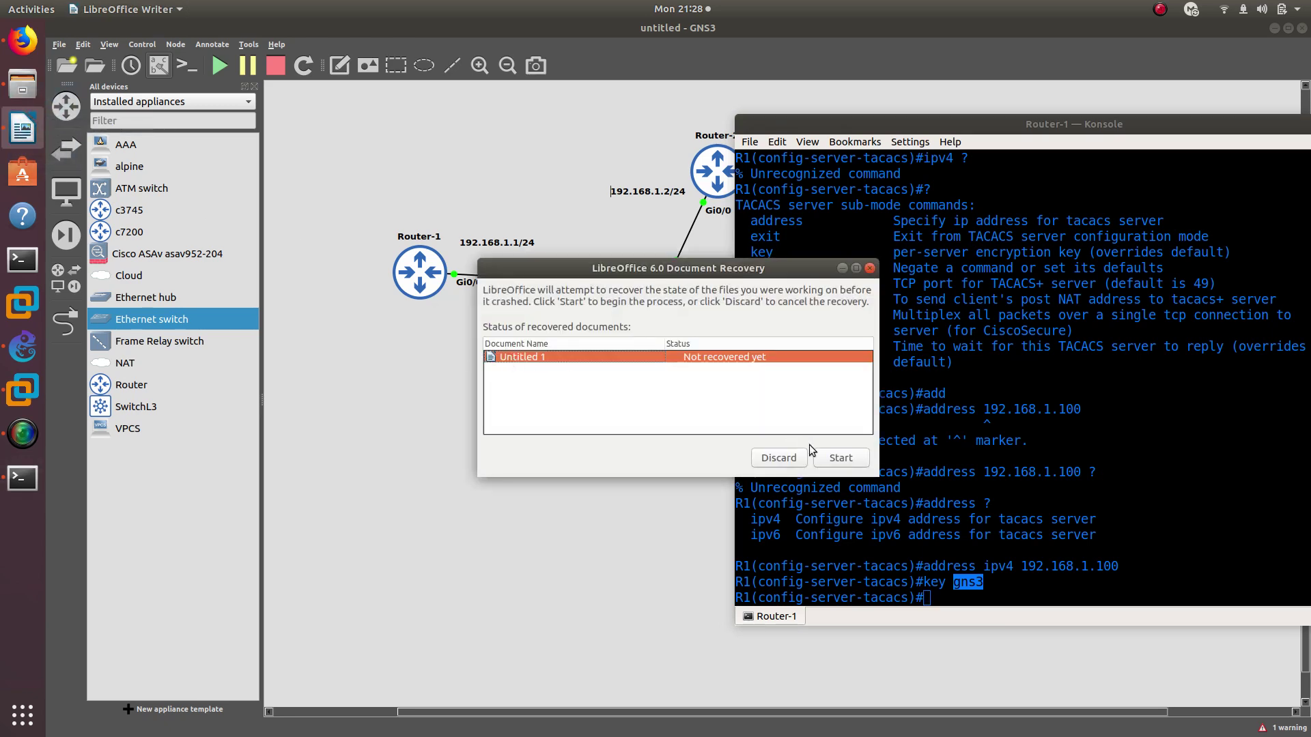
pyautogui.press('Return')
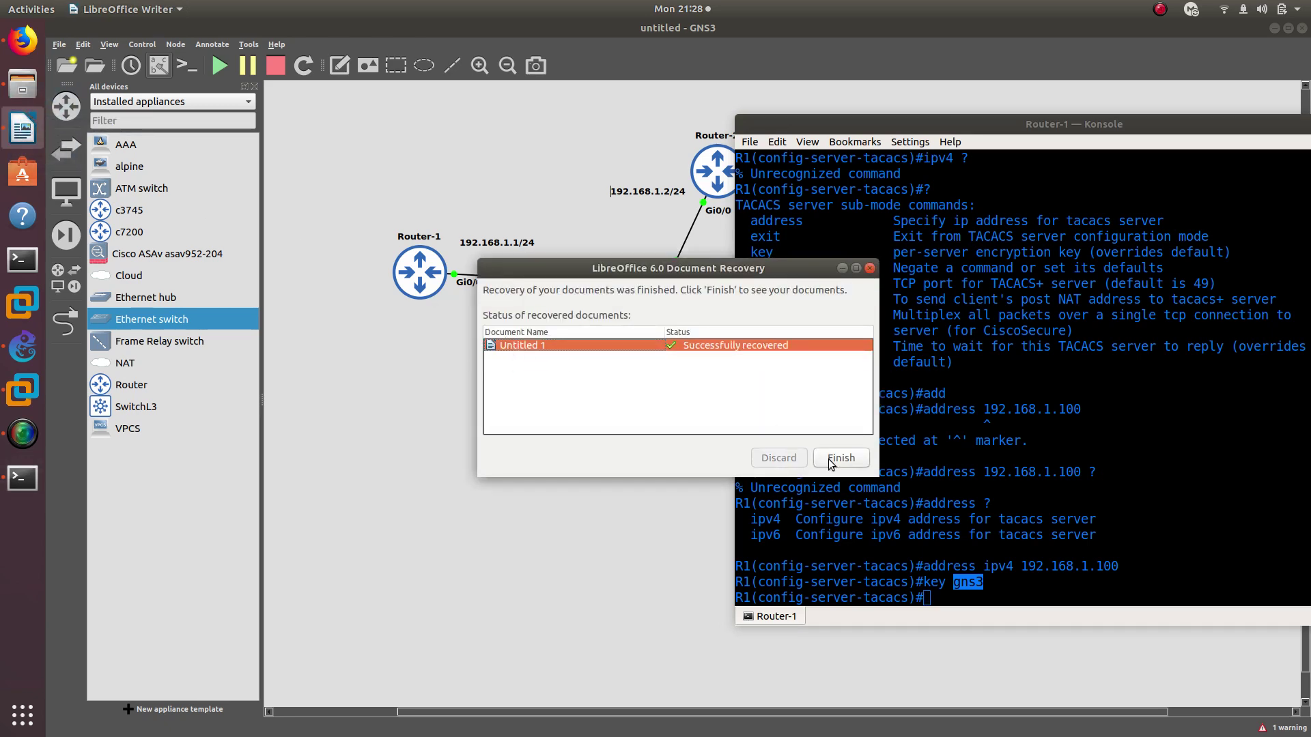
pyautogui.click(829, 459)
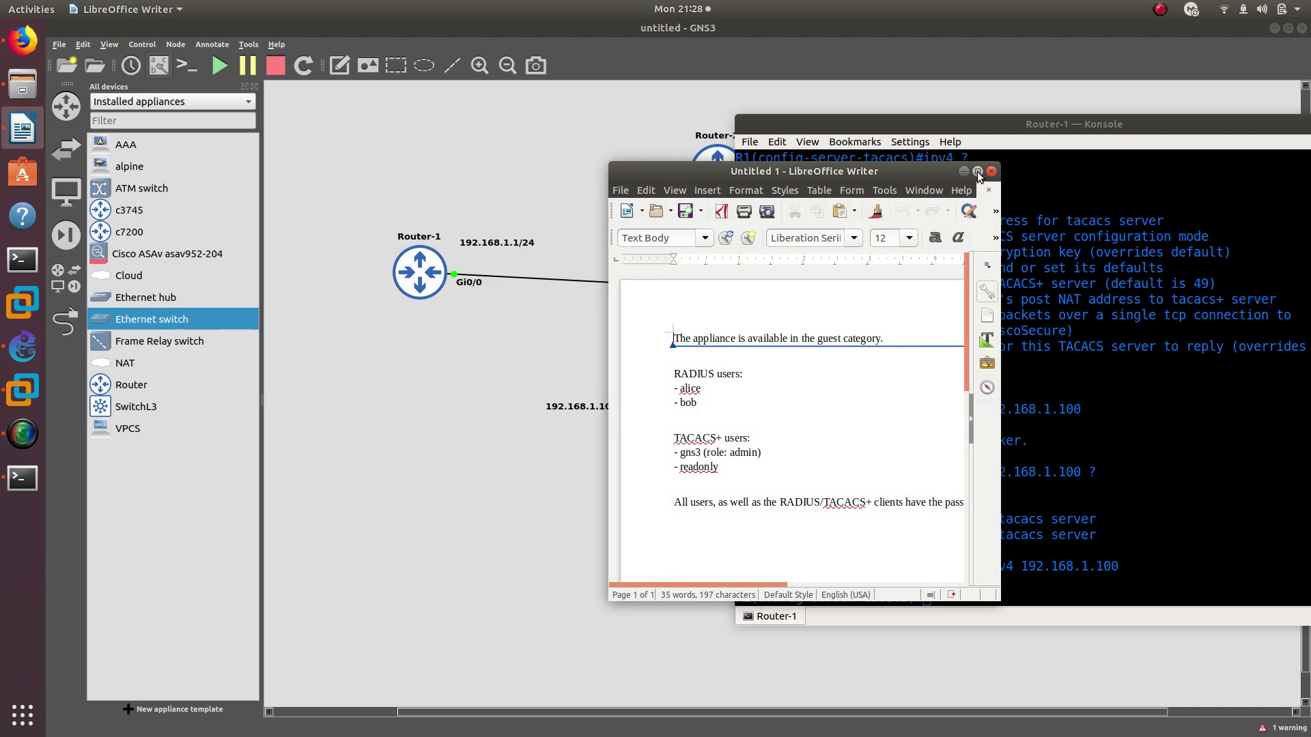
pyautogui.click(977, 171)
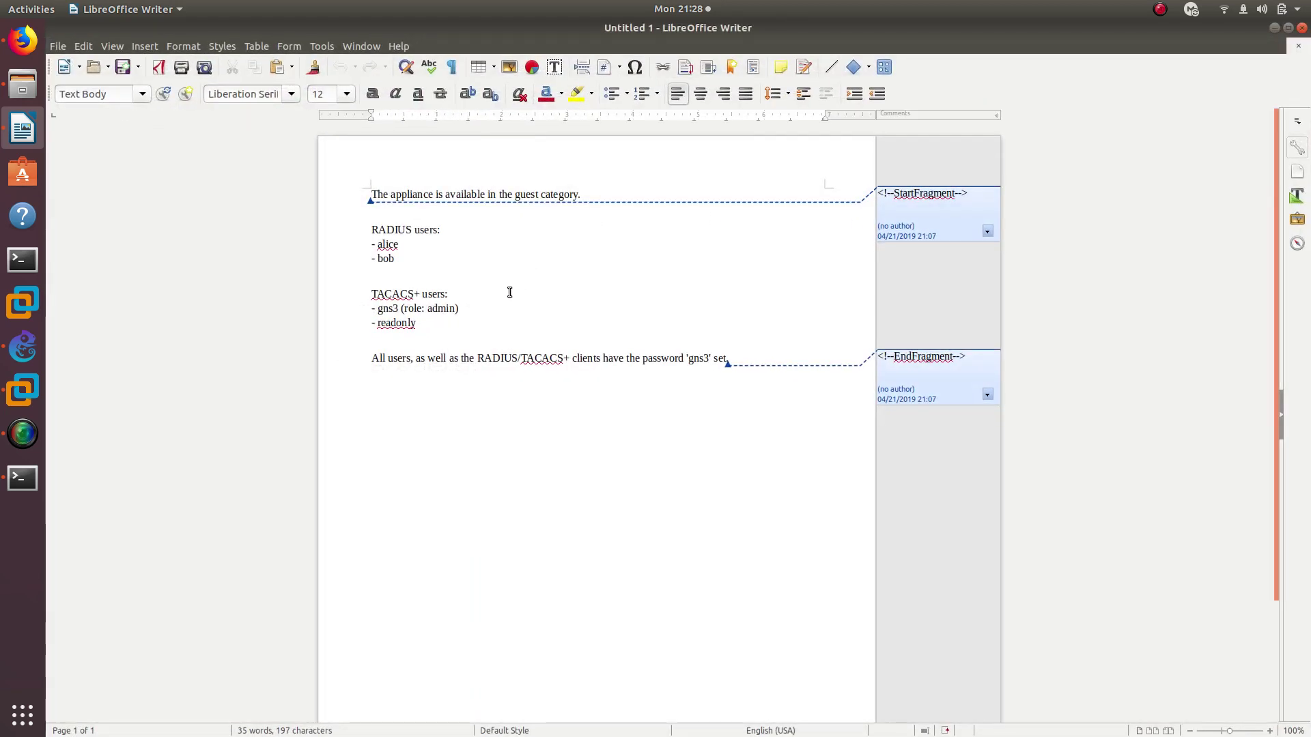
# Review the RADIUS users, the TACACS+ admin and read-only users, and the shared password, then return to GNS3
pyautogui.moveTo(372, 229); pyautogui.dragTo(457, 325)
pyautogui.click(733, 357)
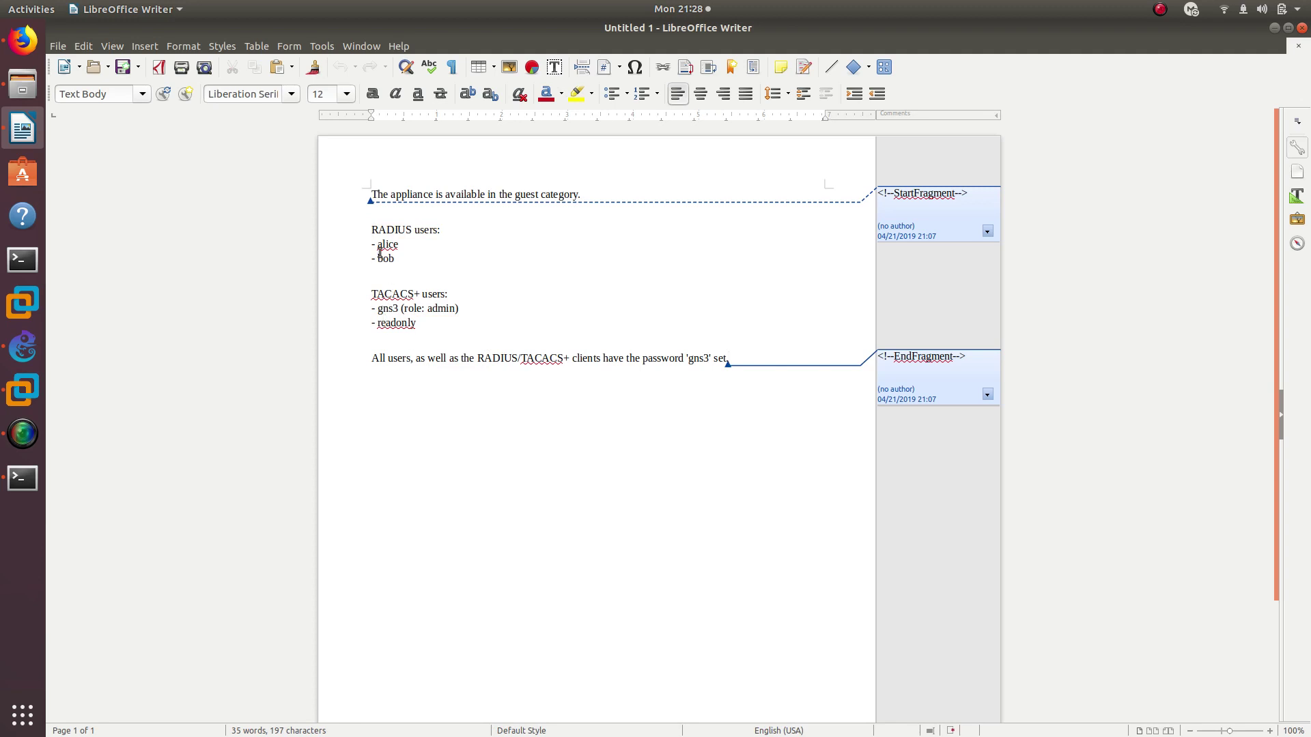
pyautogui.moveTo(373, 230); pyautogui.dragTo(440, 231)
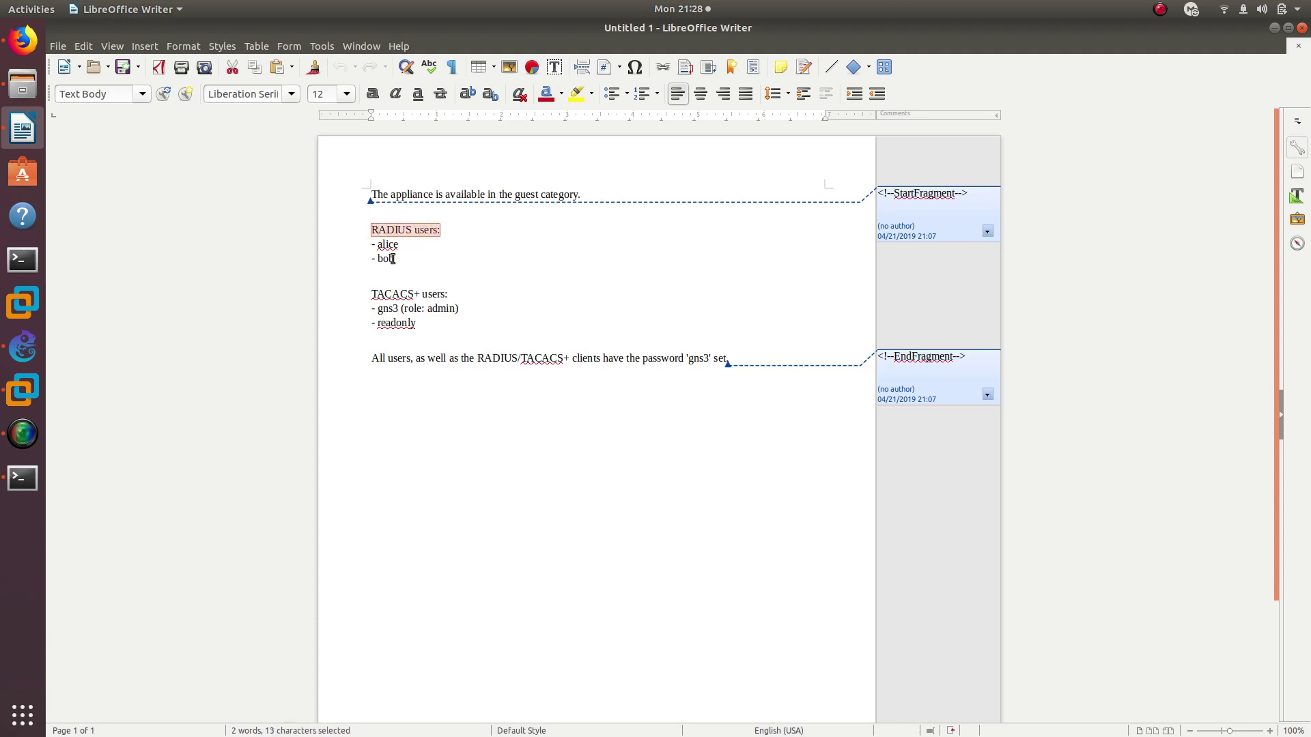
pyautogui.moveTo(372, 294); pyautogui.dragTo(449, 294)
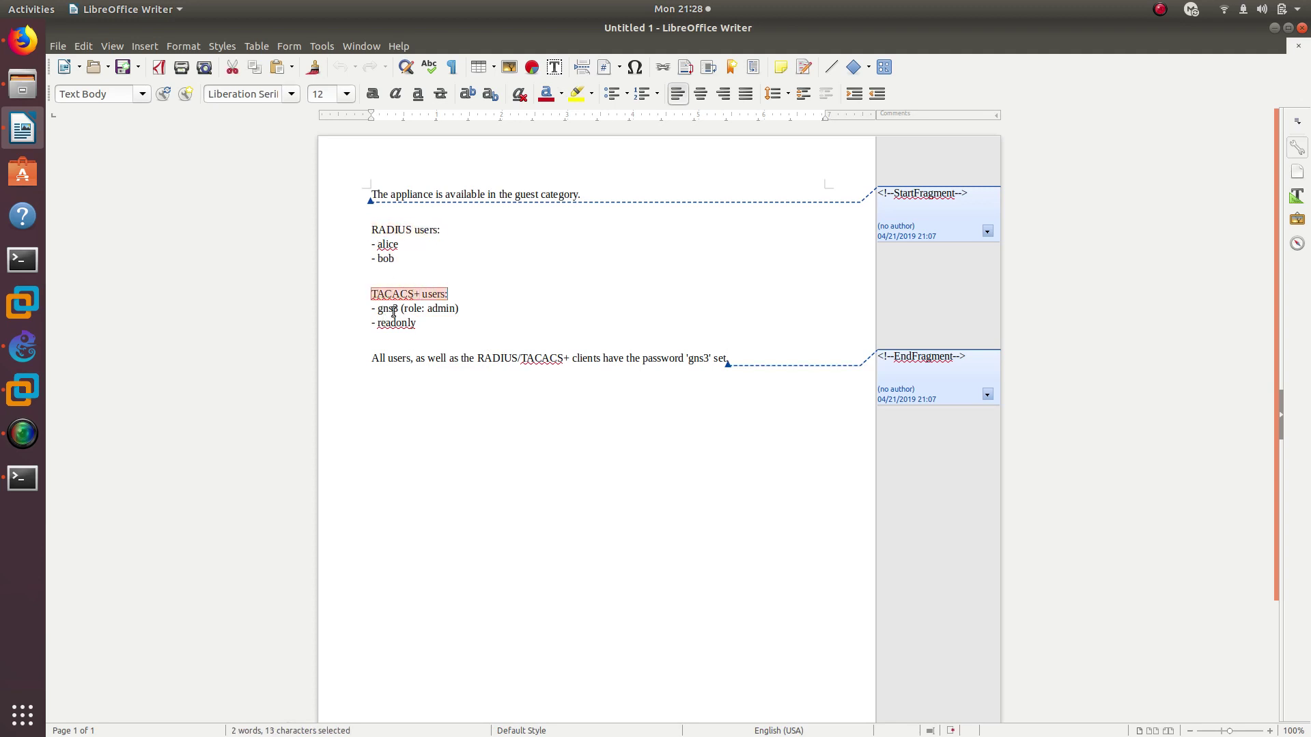
pyautogui.doubleClick(392, 309)
pyautogui.doubleClick(434, 306)
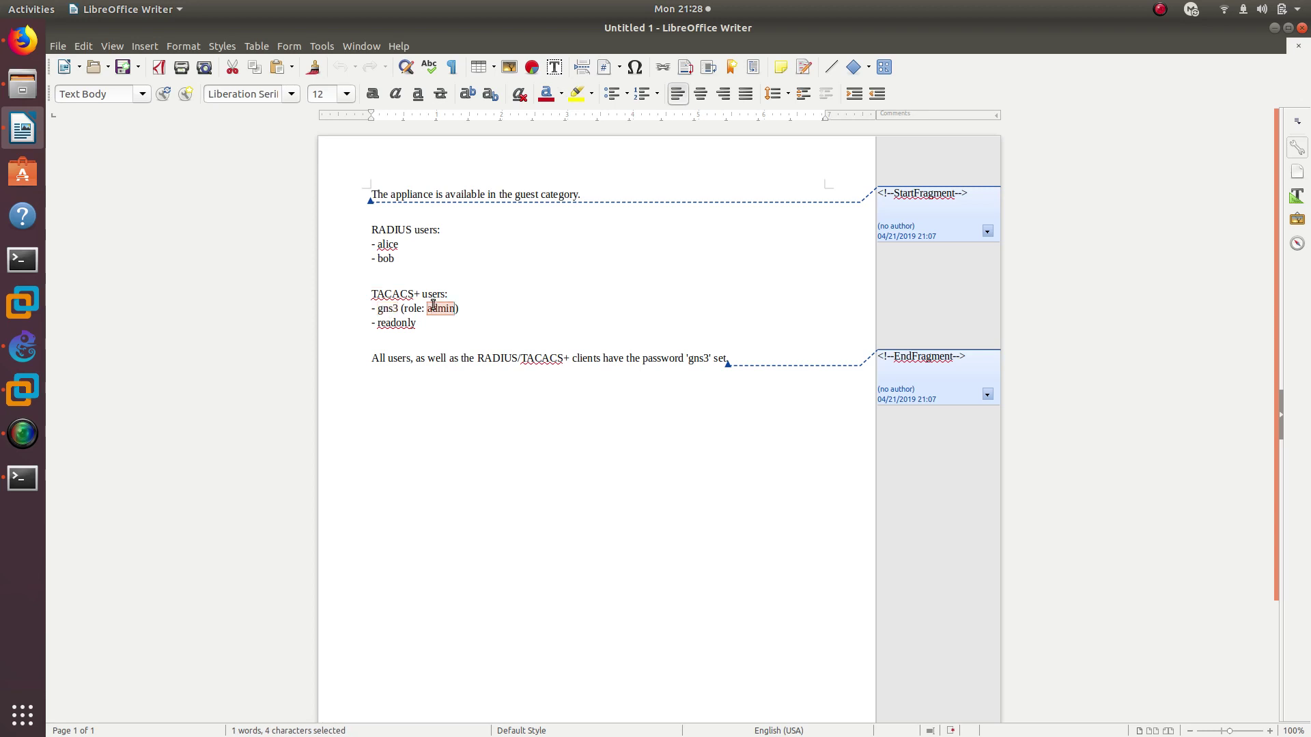
pyautogui.doubleClick(400, 324)
pyautogui.click(431, 325)
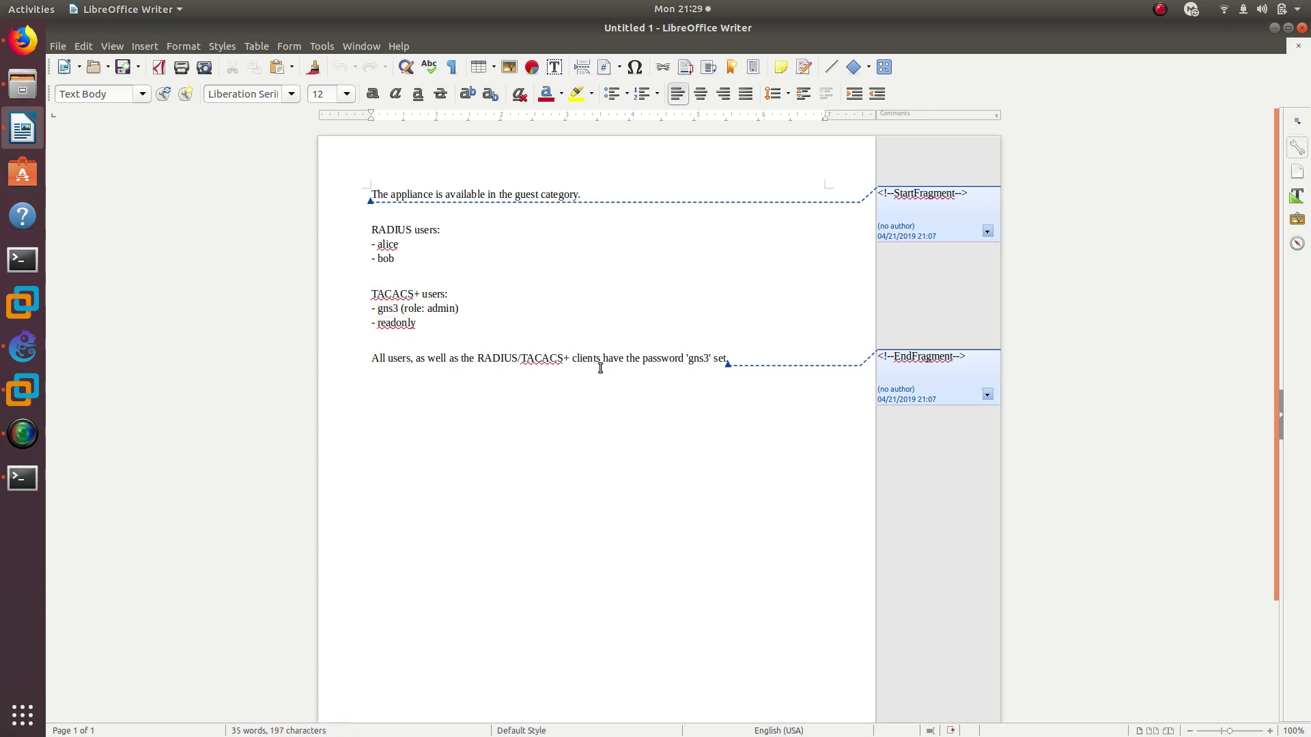
pyautogui.doubleClick(699, 358)
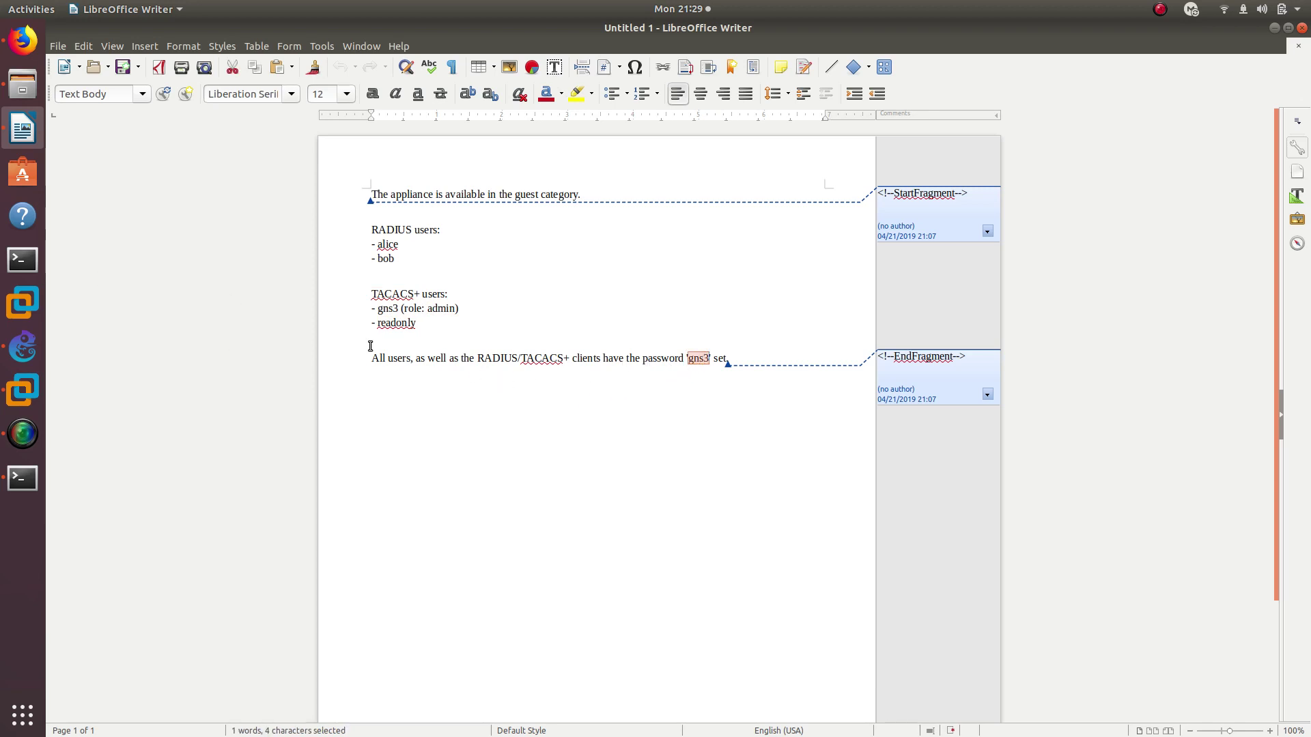
pyautogui.click(22, 347)
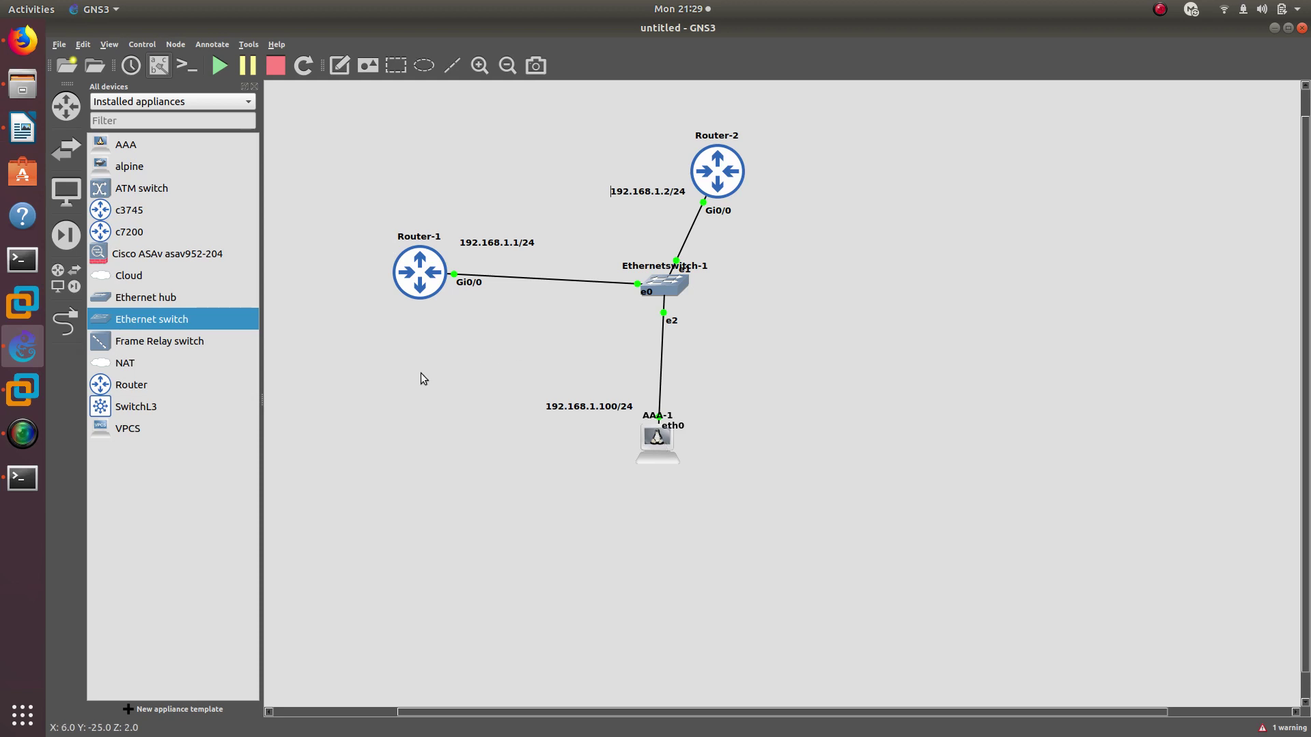
# Exit the TACACS server configuration on Router-1, with a quick check of the AAA Setup notes
pyautogui.click(22, 478)
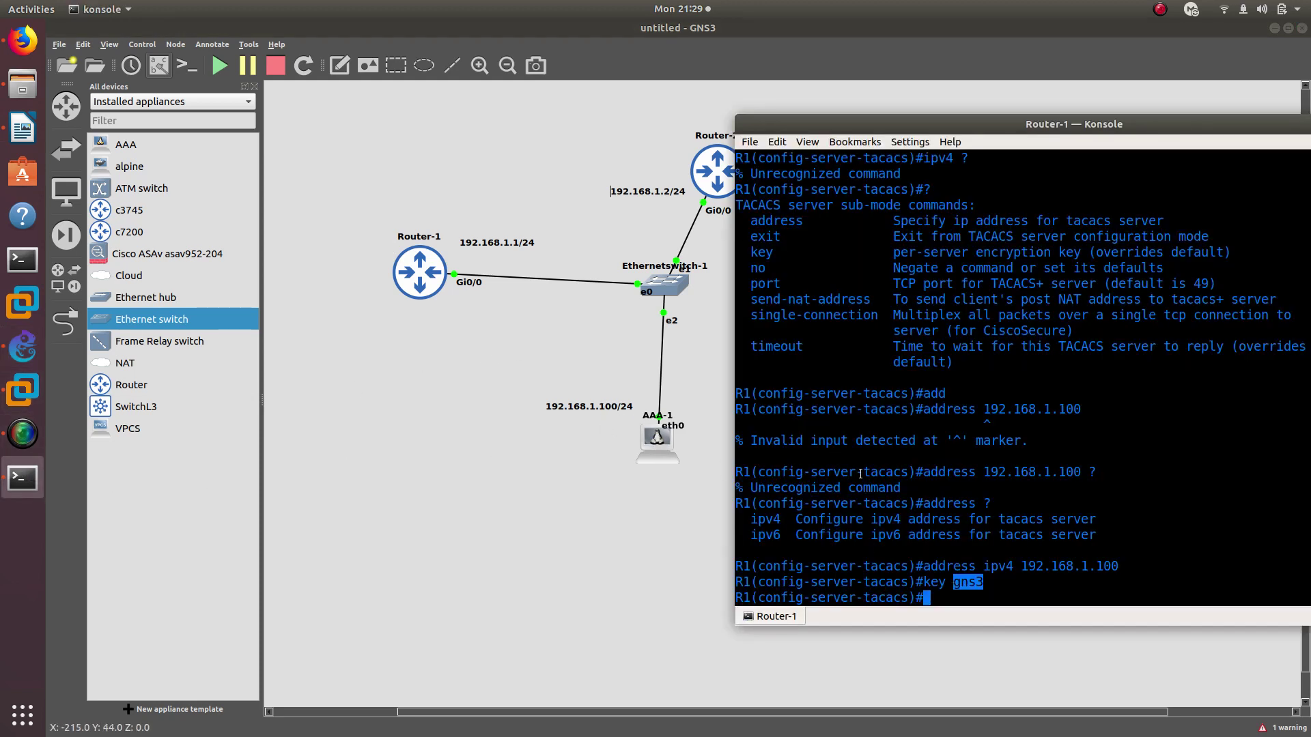
pyautogui.click(963, 591)
pyautogui.write('exit')
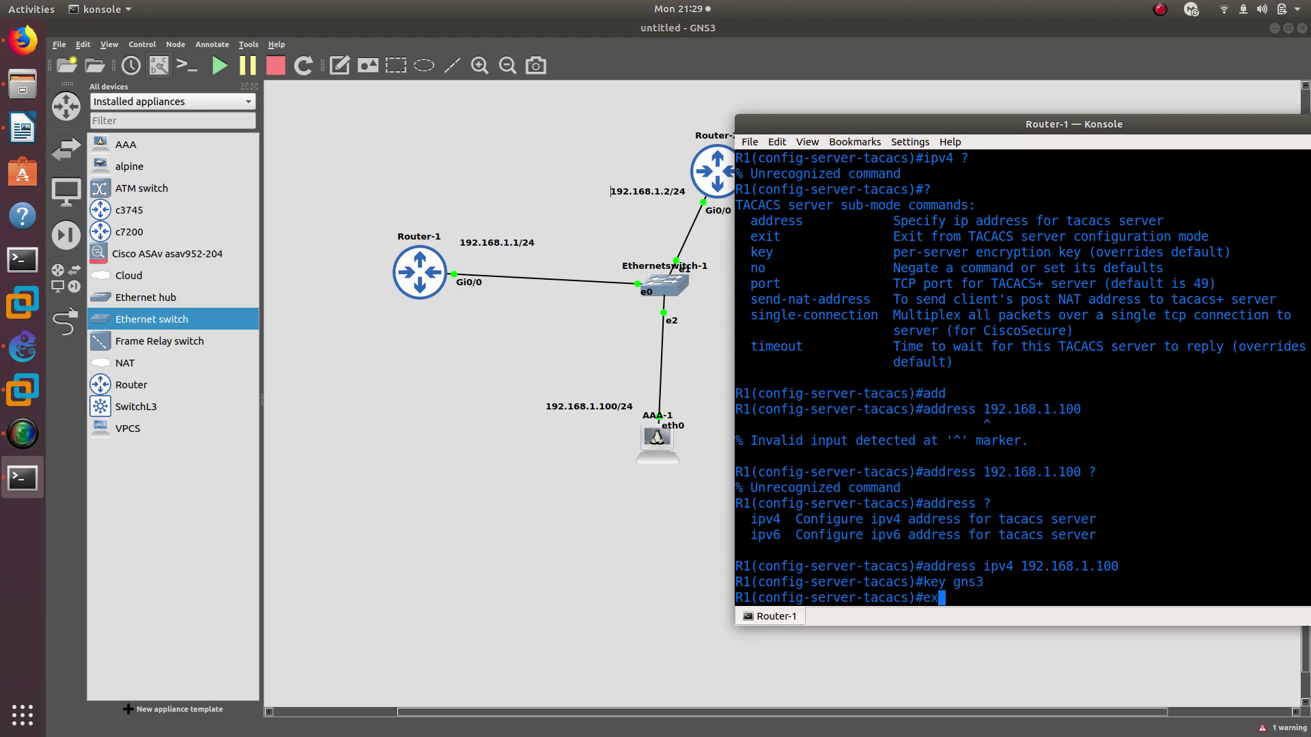
pyautogui.press('Return')
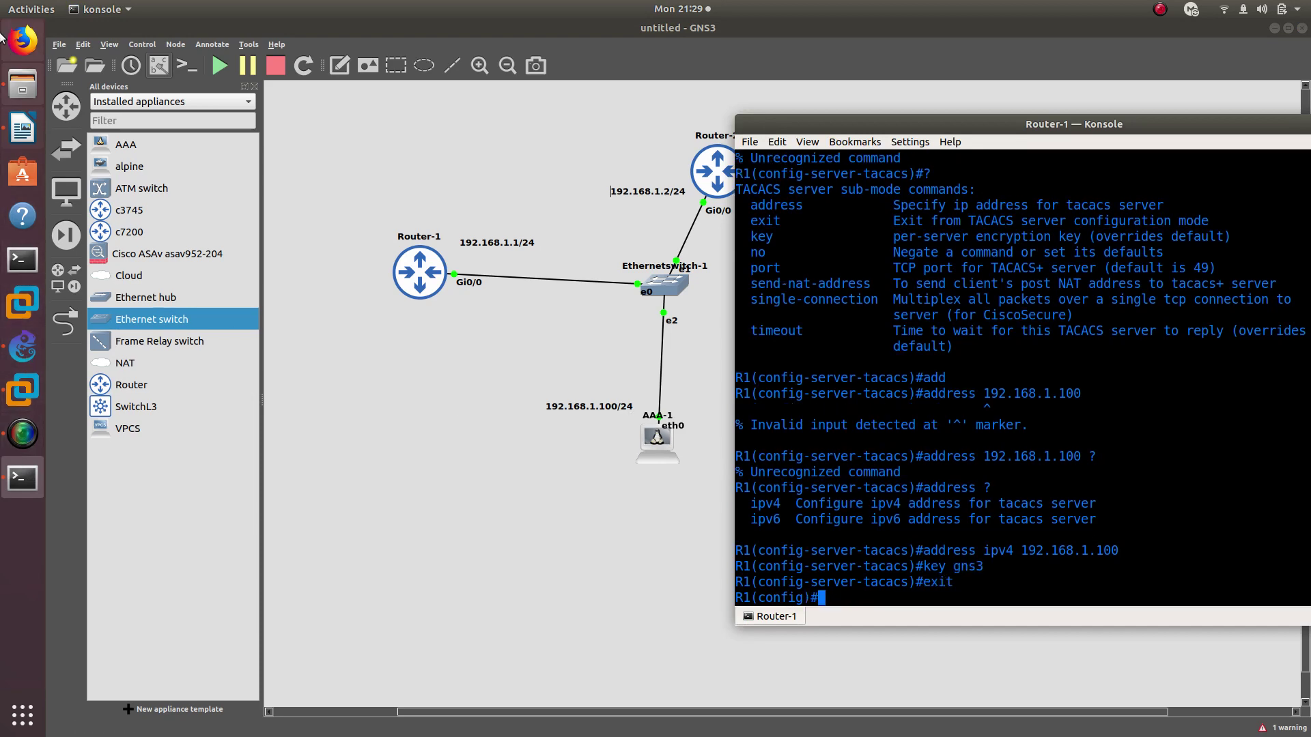
pyautogui.click(23, 41)
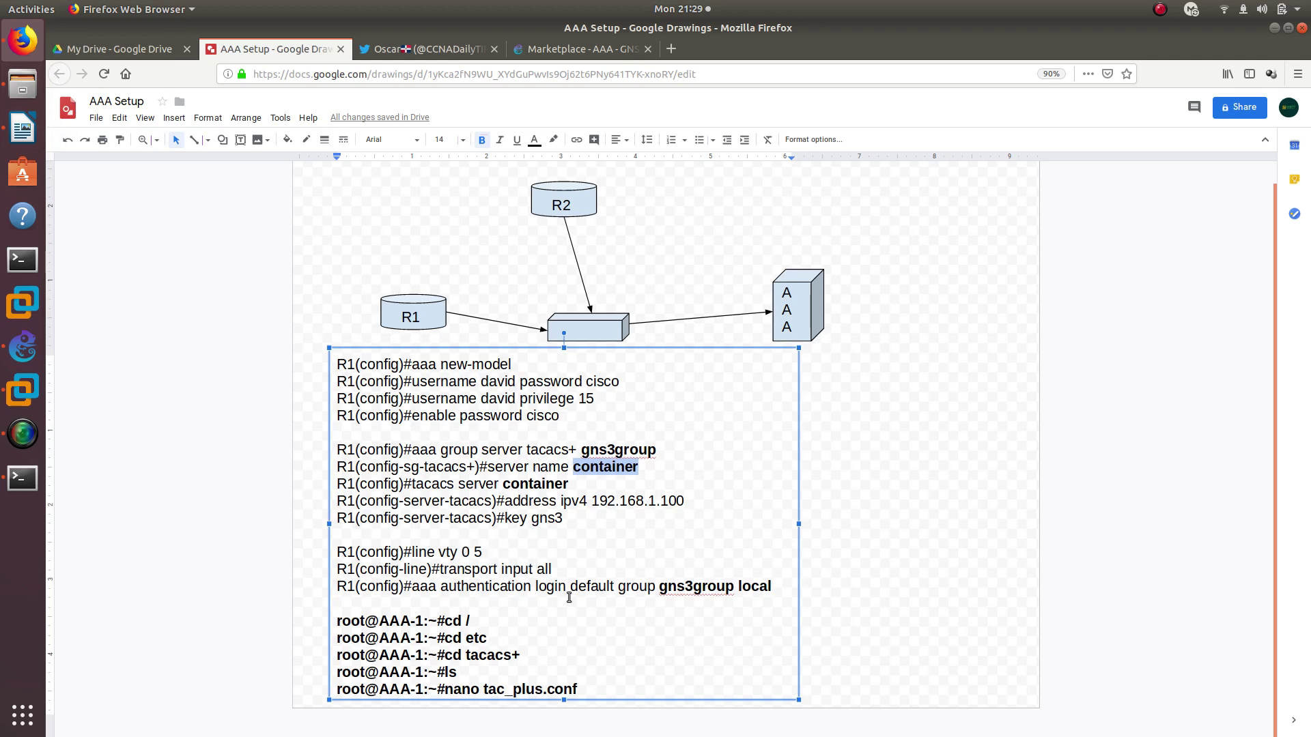
pyautogui.click(22, 347)
pyautogui.click(23, 478)
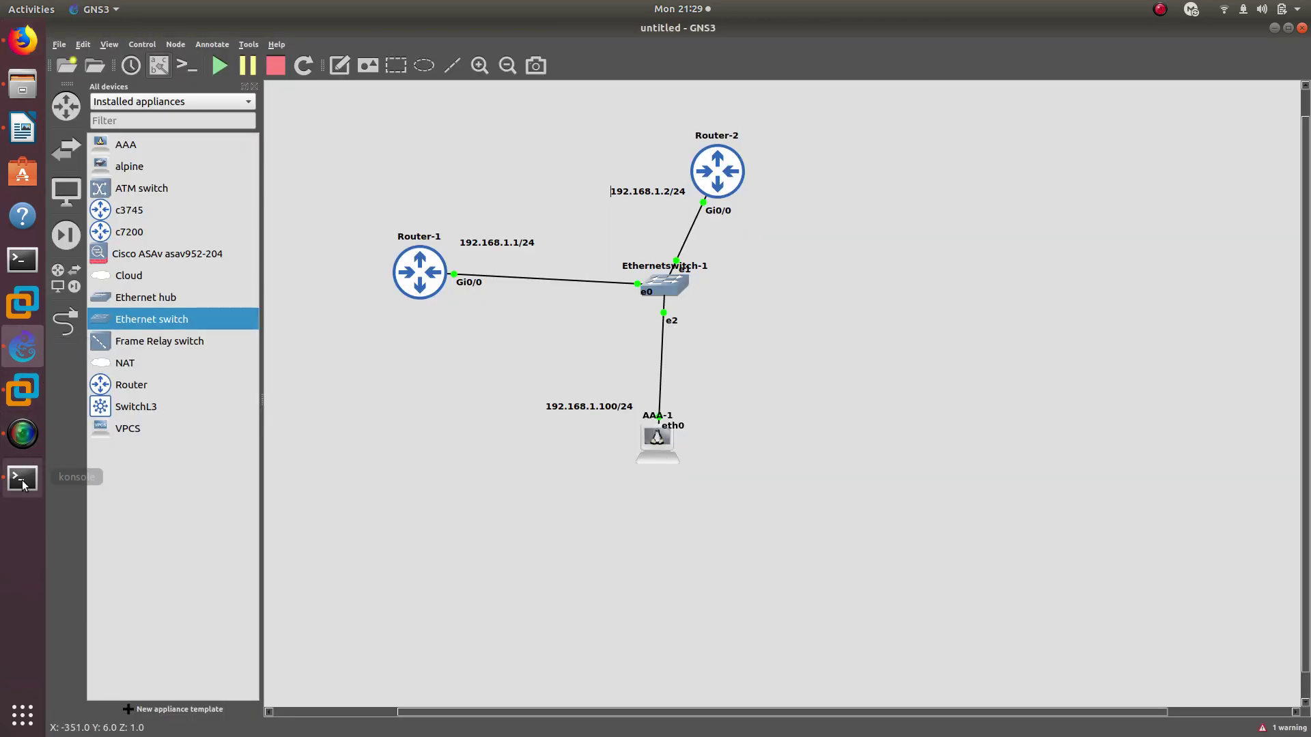
# Allow all transport protocols on vty lines 0 to 5 with 'transport input all'
pyautogui.write('l')
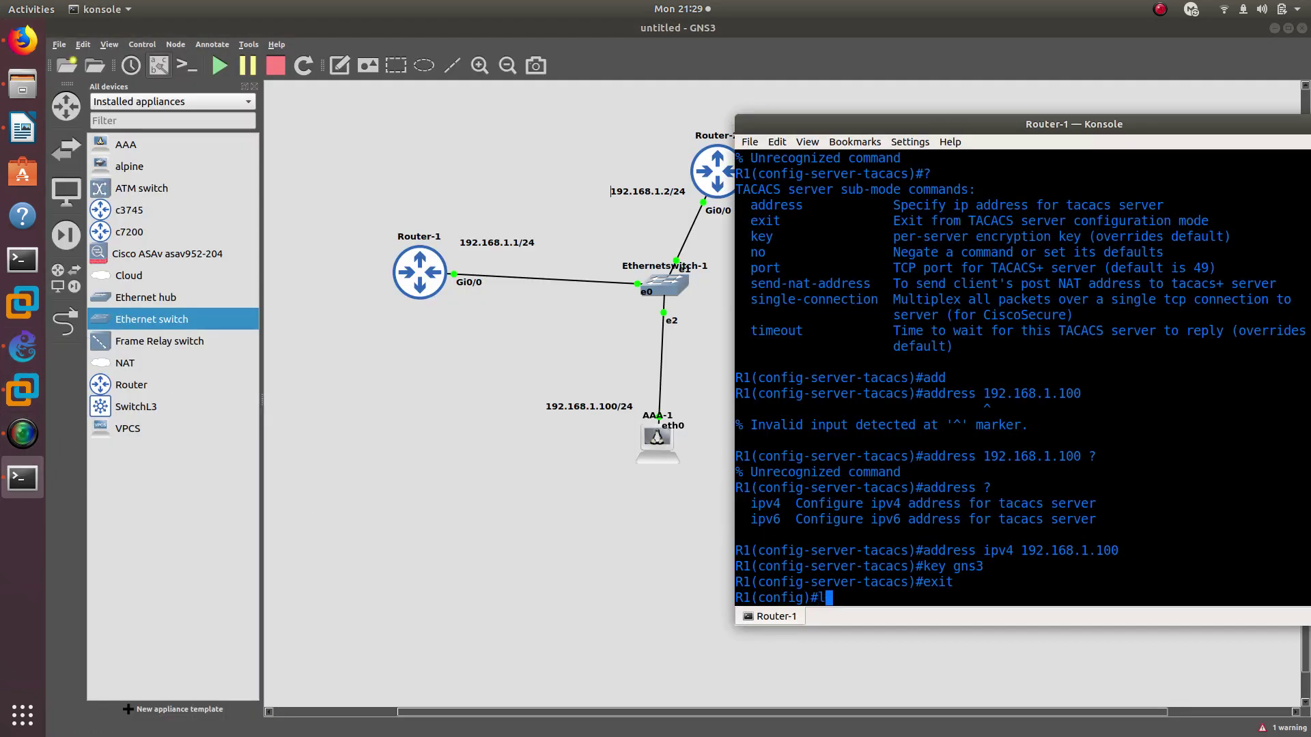
pyautogui.write('ine vty 0 5')
pyautogui.press('Return')
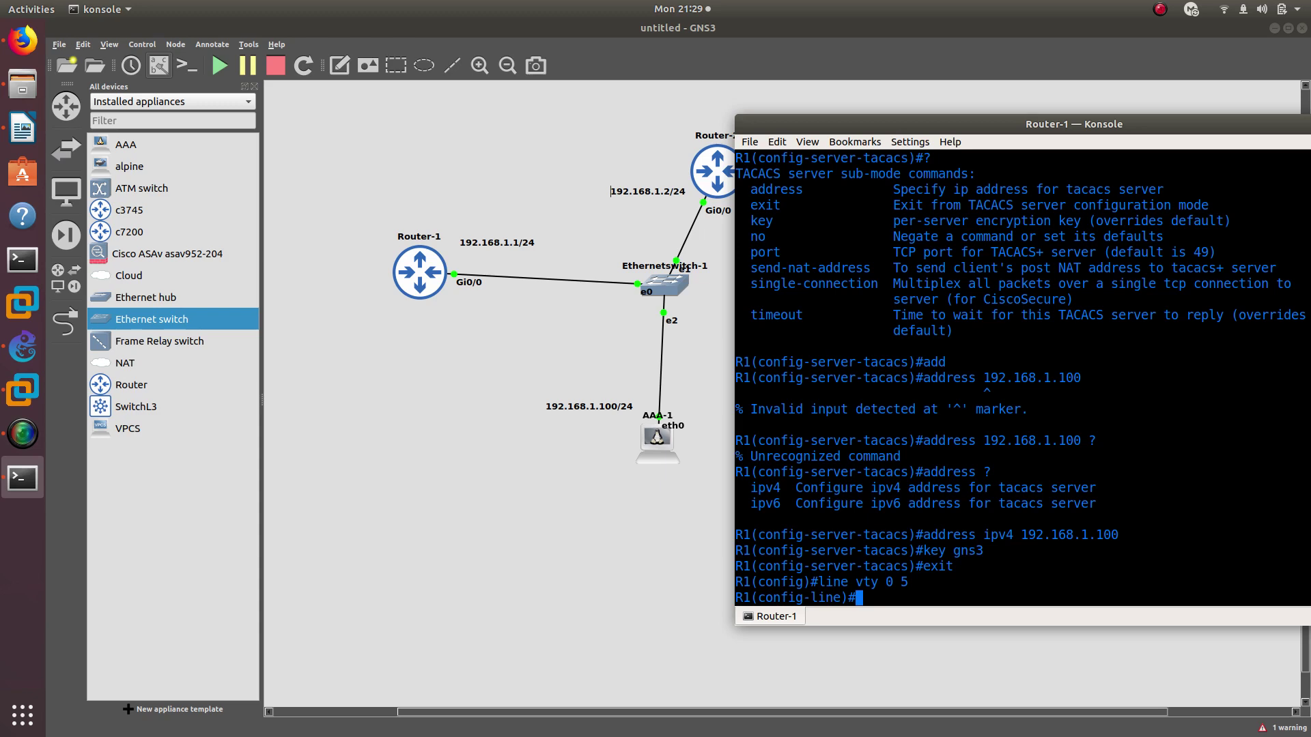
pyautogui.write('tran')
pyautogui.press('Tab')
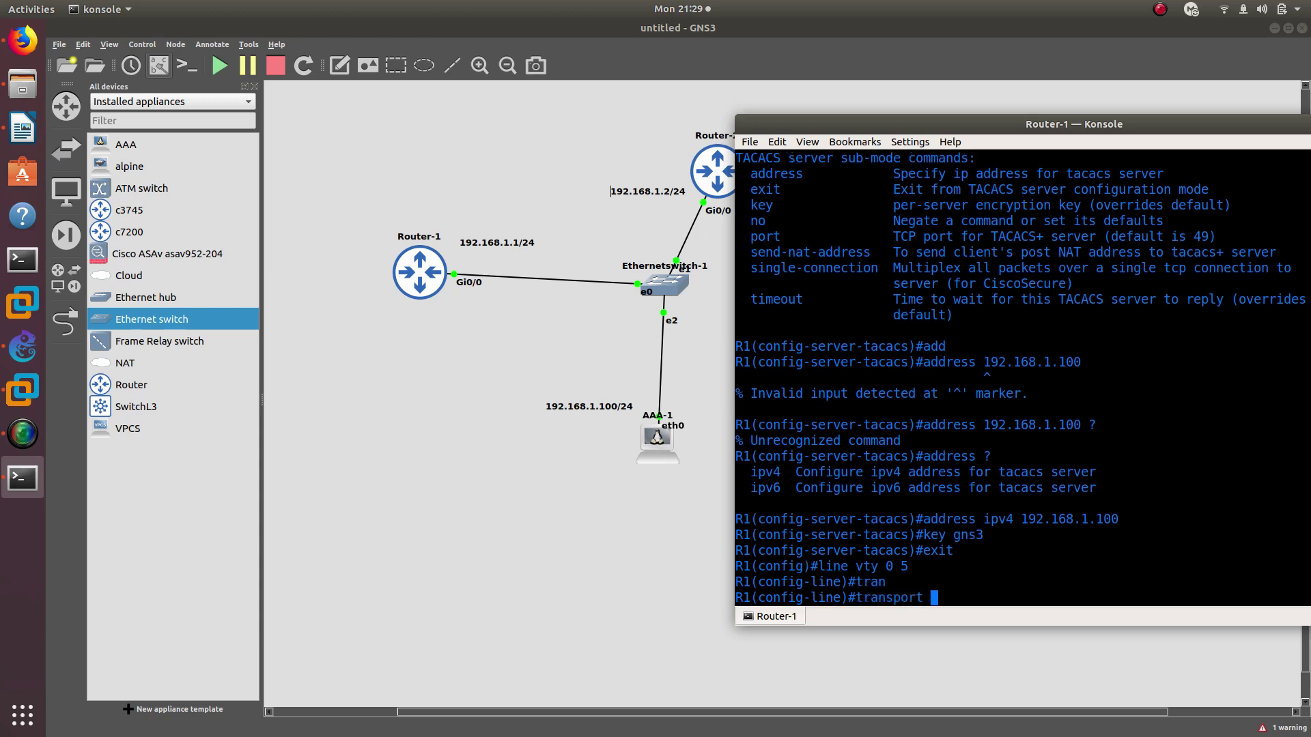
pyautogui.write('?in')
pyautogui.press('Tab')
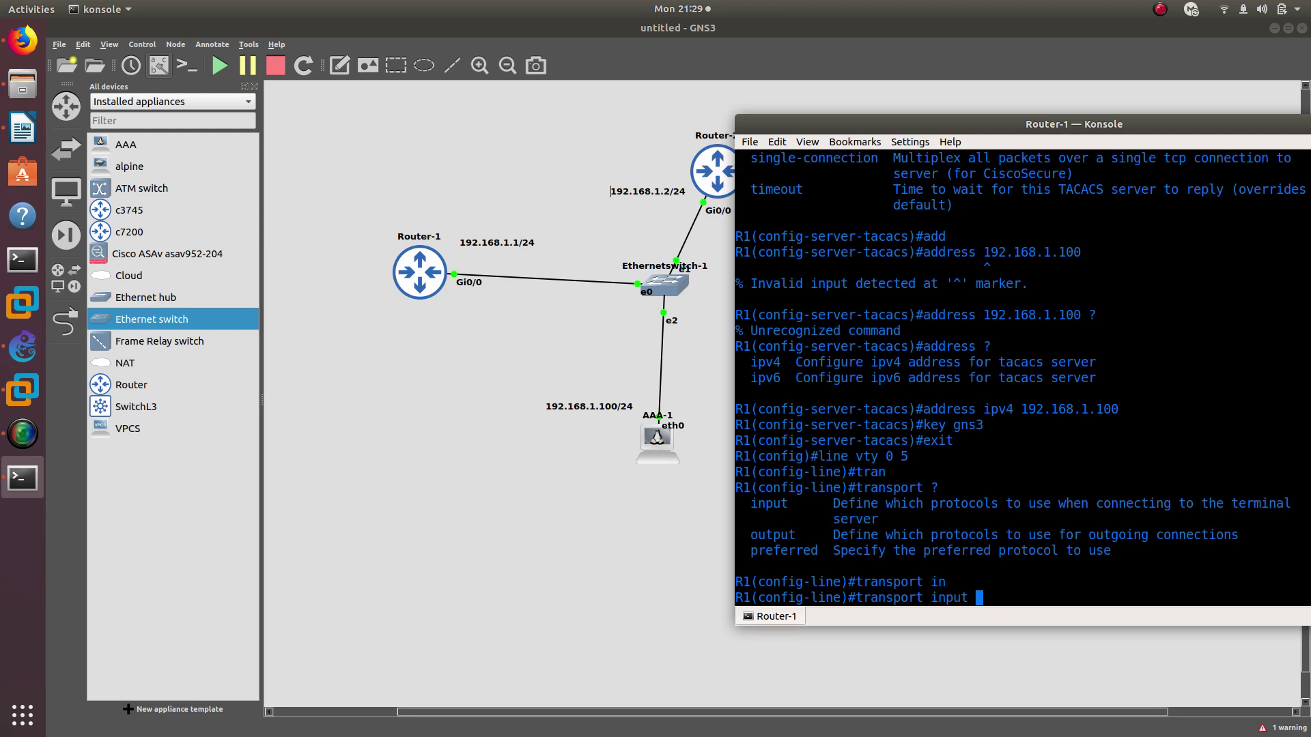
pyautogui.write('all')
pyautogui.press('Return')
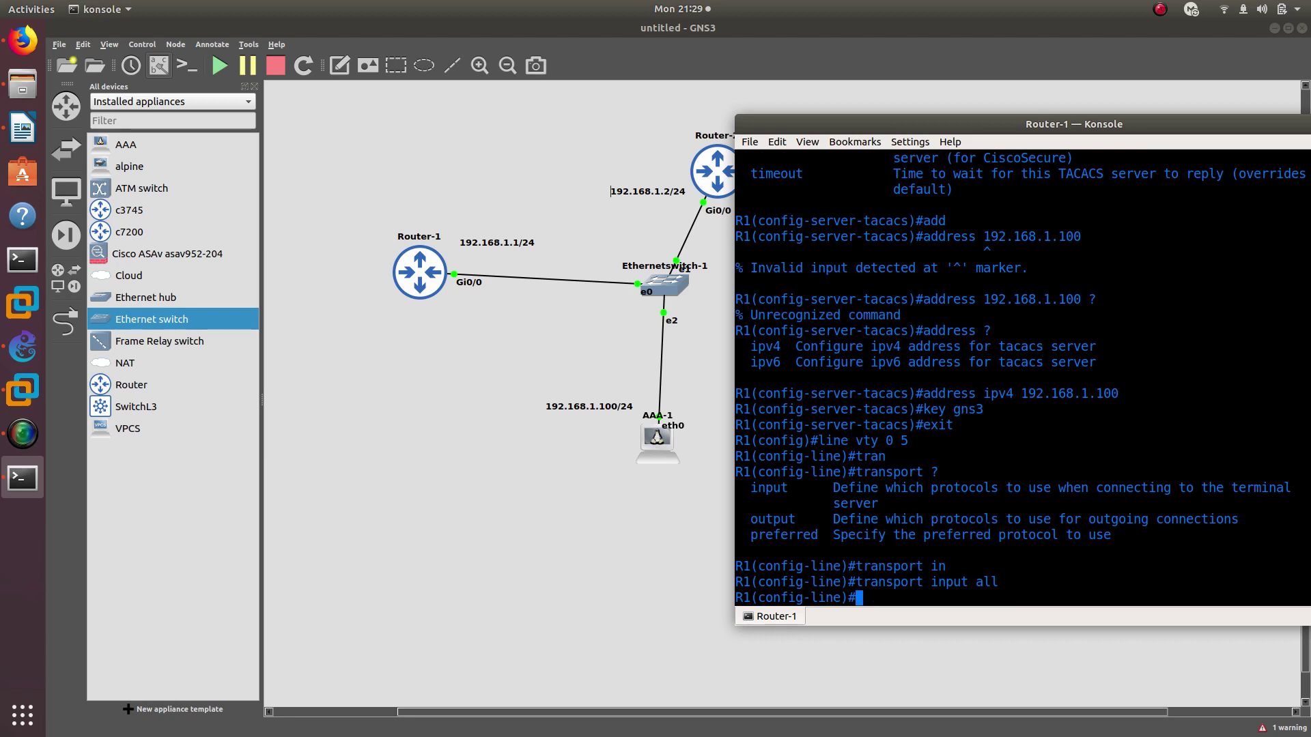
# Try aaa authentication commands at the vty prompt, which are rejected
pyautogui.write('aaa ?')
pyautogui.press('BackSpace')
pyautogui.press('BackSpace')
pyautogui.press('BackSpace')
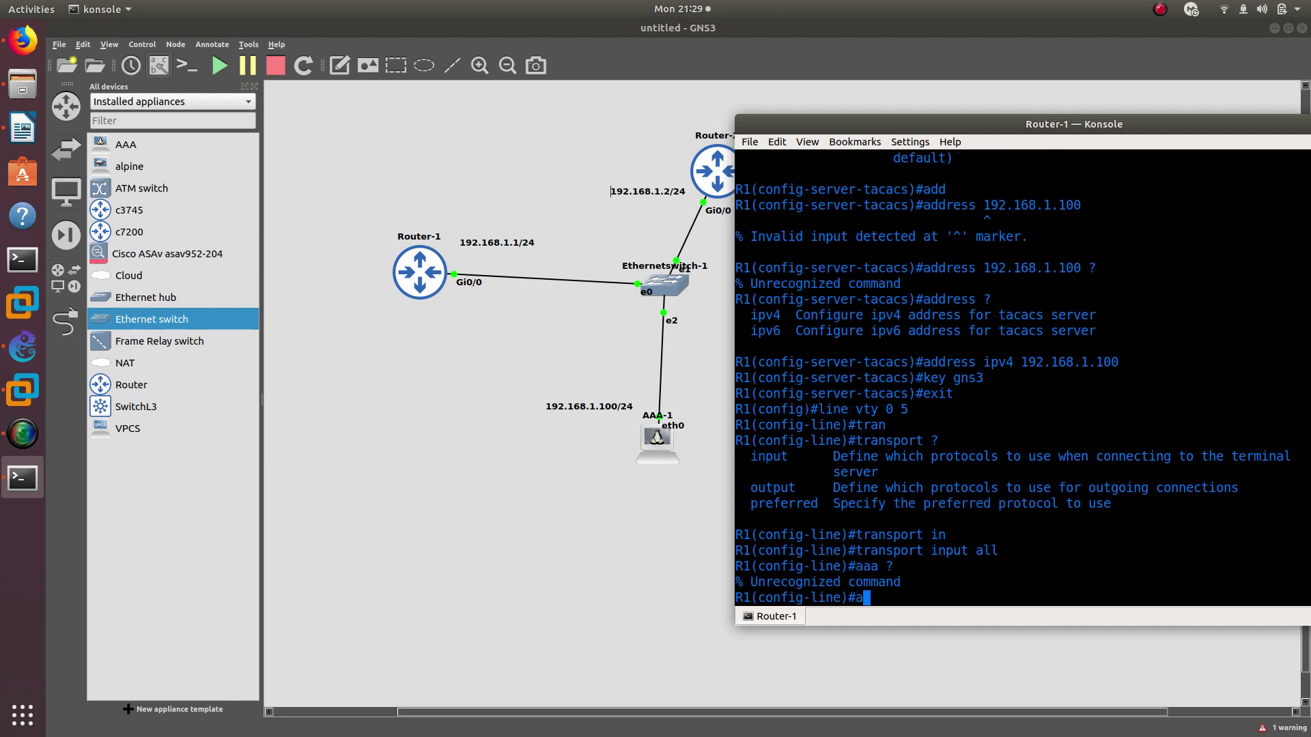
pyautogui.write('uthen')
pyautogui.press('Tab')
pyautogui.press('BackSpace')
pyautogui.press('BackSpace')
pyautogui.press('BackSpace')
pyautogui.press('BackSpace')
pyautogui.press('BackSpace')
pyautogui.press('BackSpace')
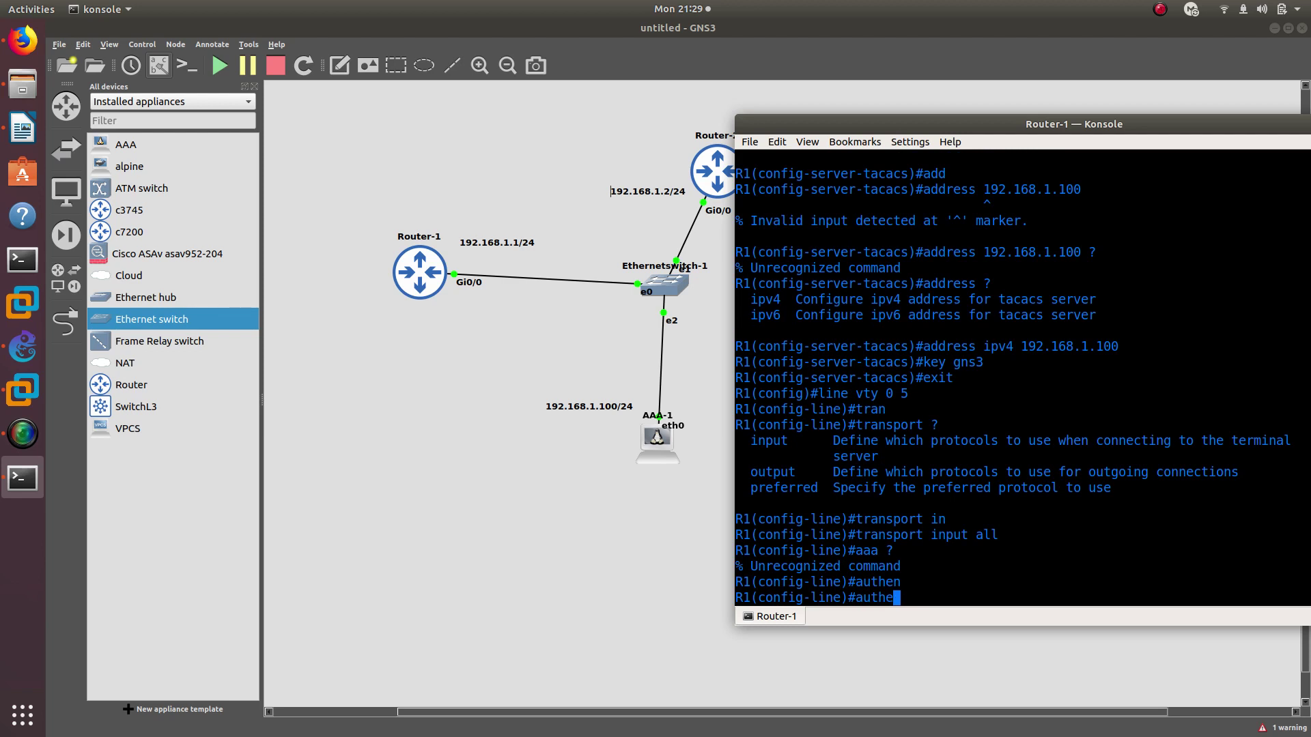
# List the 'login authentication default' options, then bring up the AAA Setup notes
pyautogui.write('login')
pyautogui.press('Tab')
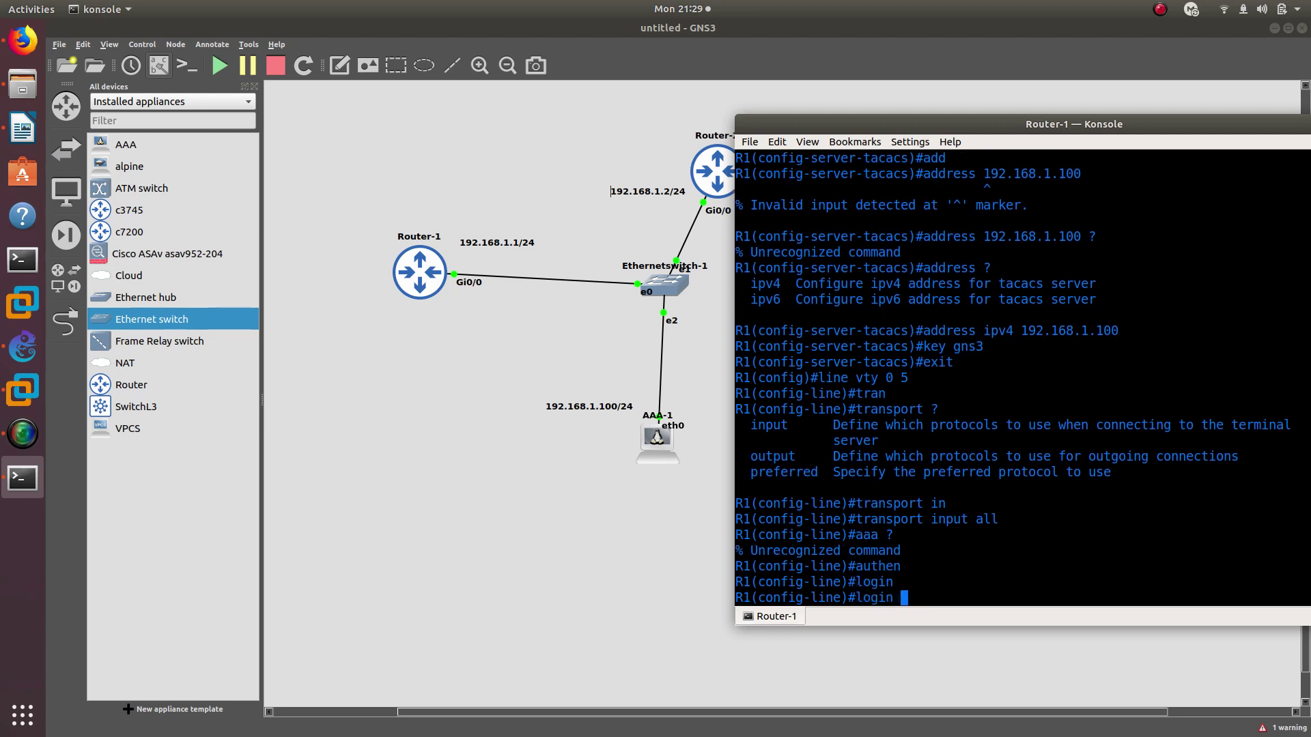
pyautogui.write('au')
pyautogui.press('Tab')
pyautogui.write('?')
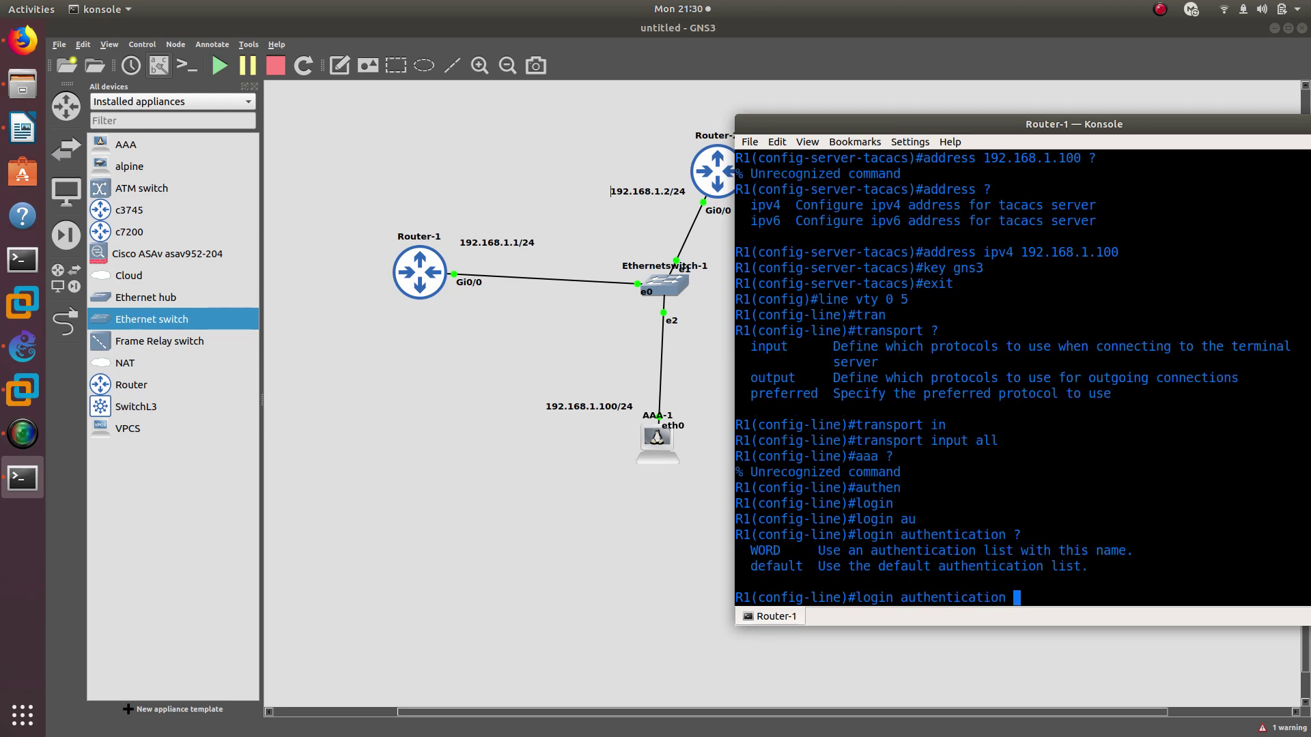
pyautogui.write('def')
pyautogui.press('Tab')
pyautogui.write('?')
pyautogui.press('BackSpace')
pyautogui.press('BackSpace')
pyautogui.press('BackSpace')
pyautogui.press('BackSpace')
pyautogui.press('BackSpace')
pyautogui.press('BackSpace')
pyautogui.press('BackSpace')
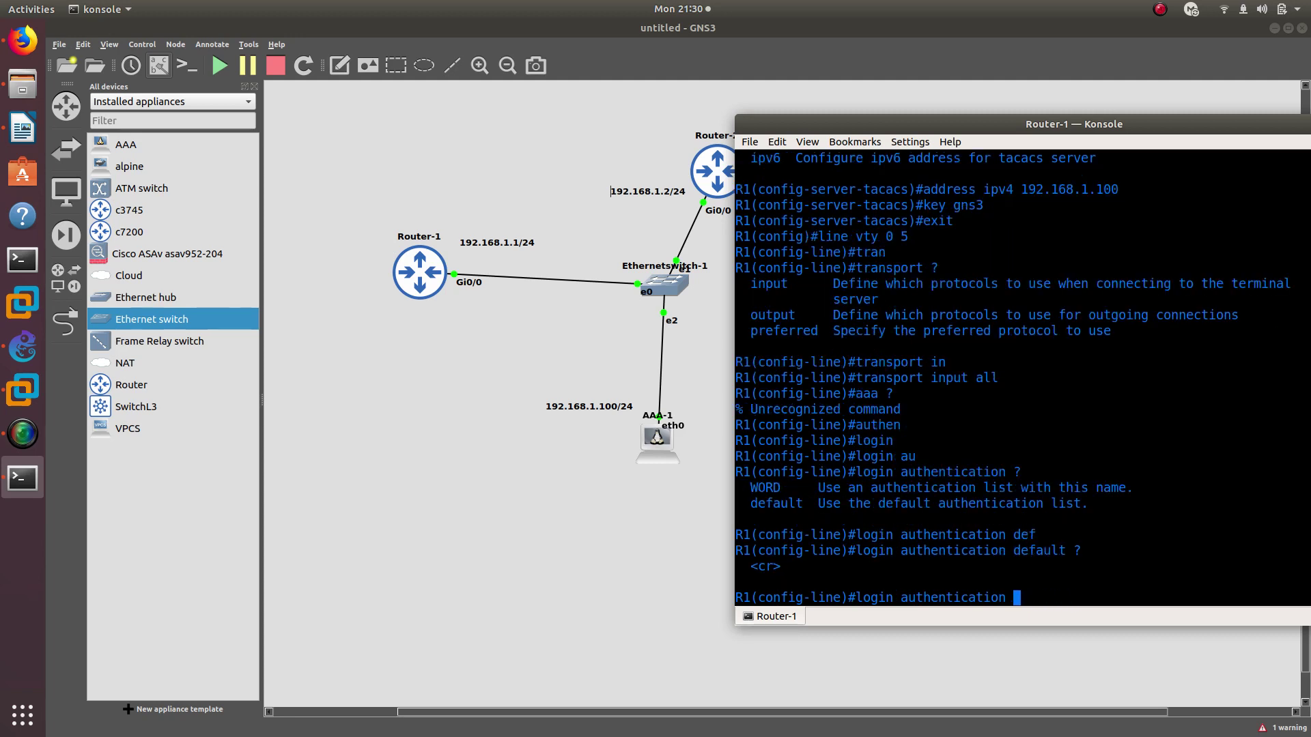
pyautogui.click(23, 41)
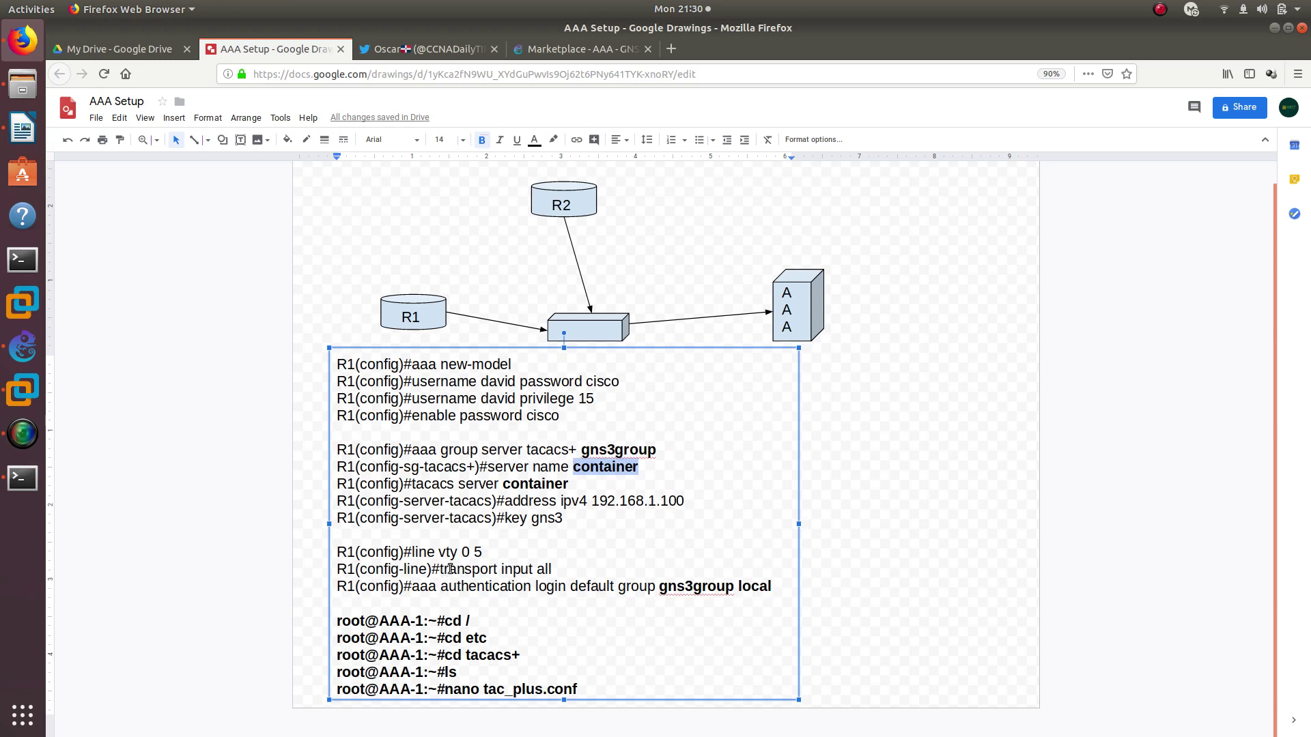
# Recheck the 'aaa authentication login' line in the notes, then return to Router-1's console
pyautogui.doubleClick(428, 587)
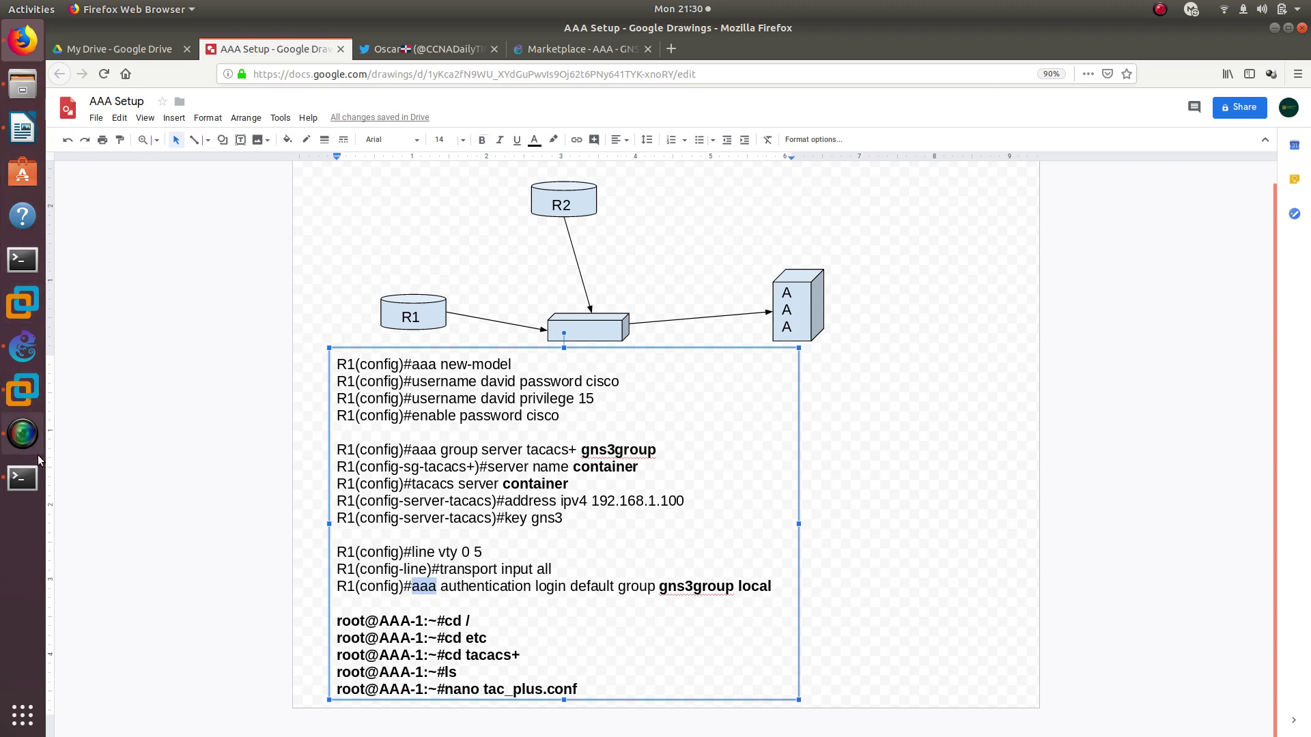
pyautogui.click(22, 478)
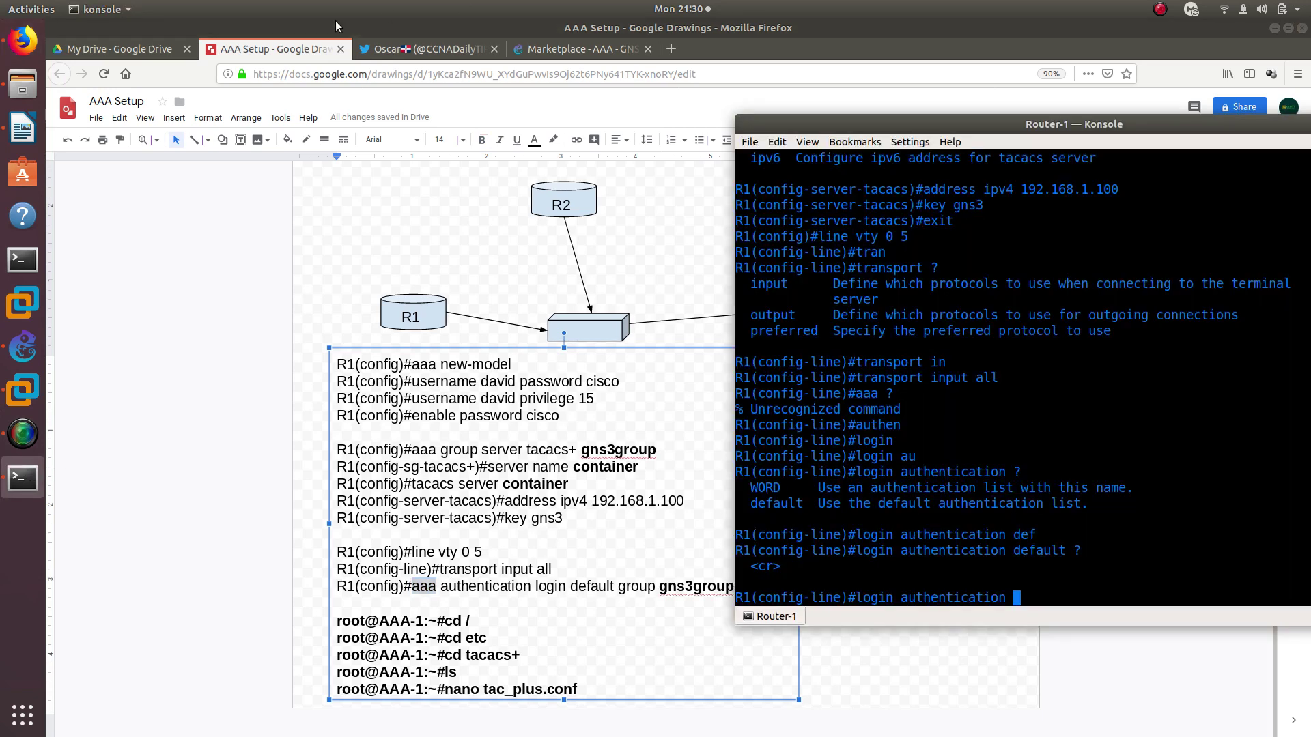
pyautogui.click(1273, 29)
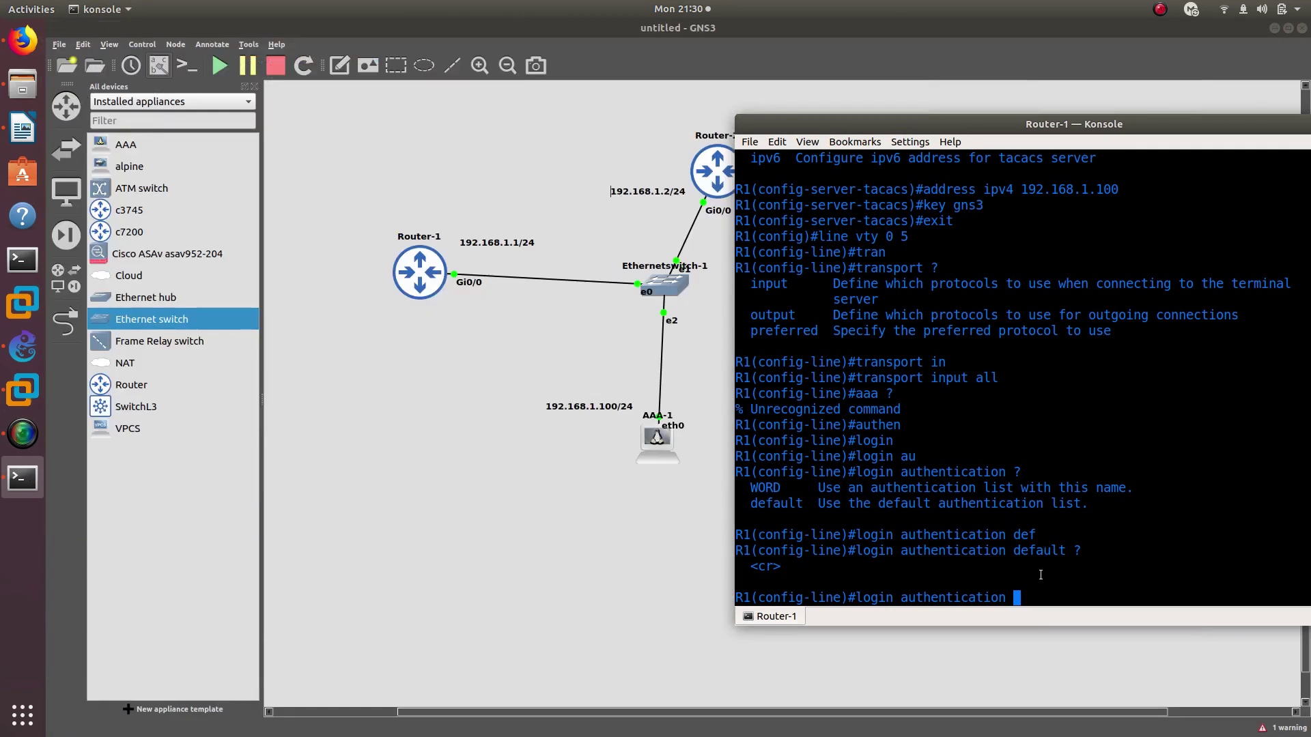
# Discard the unfinished login command and exit vty line configuration mode
pyautogui.press('BackSpace')
pyautogui.press('BackSpace')
pyautogui.press('BackSpace')
pyautogui.press('BackSpace')
pyautogui.press('BackSpace')
pyautogui.press('BackSpace')
pyautogui.press('BackSpace')
pyautogui.press('BackSpace')
pyautogui.press('BackSpace')
pyautogui.press('BackSpace')
pyautogui.press('BackSpace')
pyautogui.press('BackSpace')
pyautogui.press('BackSpace')
pyautogui.press('BackSpace')
pyautogui.press('BackSpace')
pyautogui.press('BackSpace')
pyautogui.press('BackSpace')
pyautogui.press('BackSpace')
pyautogui.press('BackSpace')
pyautogui.press('BackSpace')
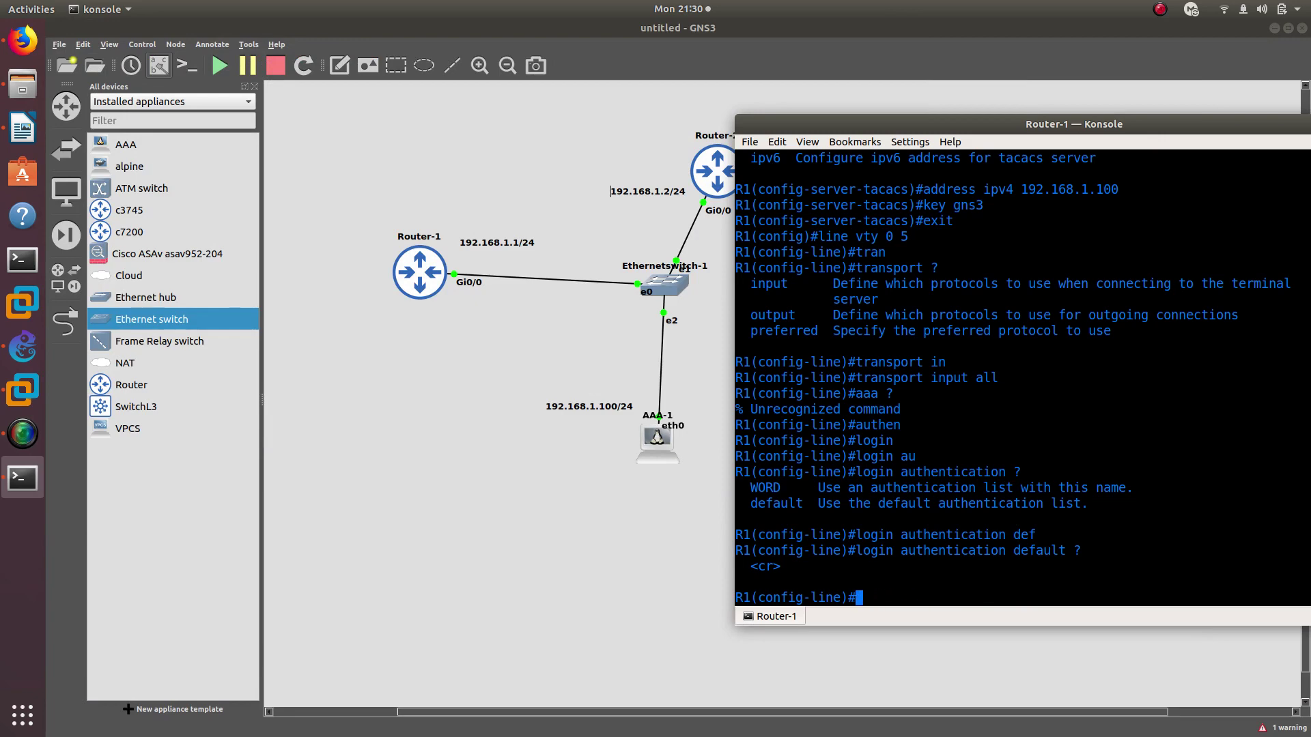
pyautogui.write('exi')
pyautogui.press('Return')
# Build 'aaa authentication login default group', listing the ? help options at each keyword
pyautogui.write('aaa ')
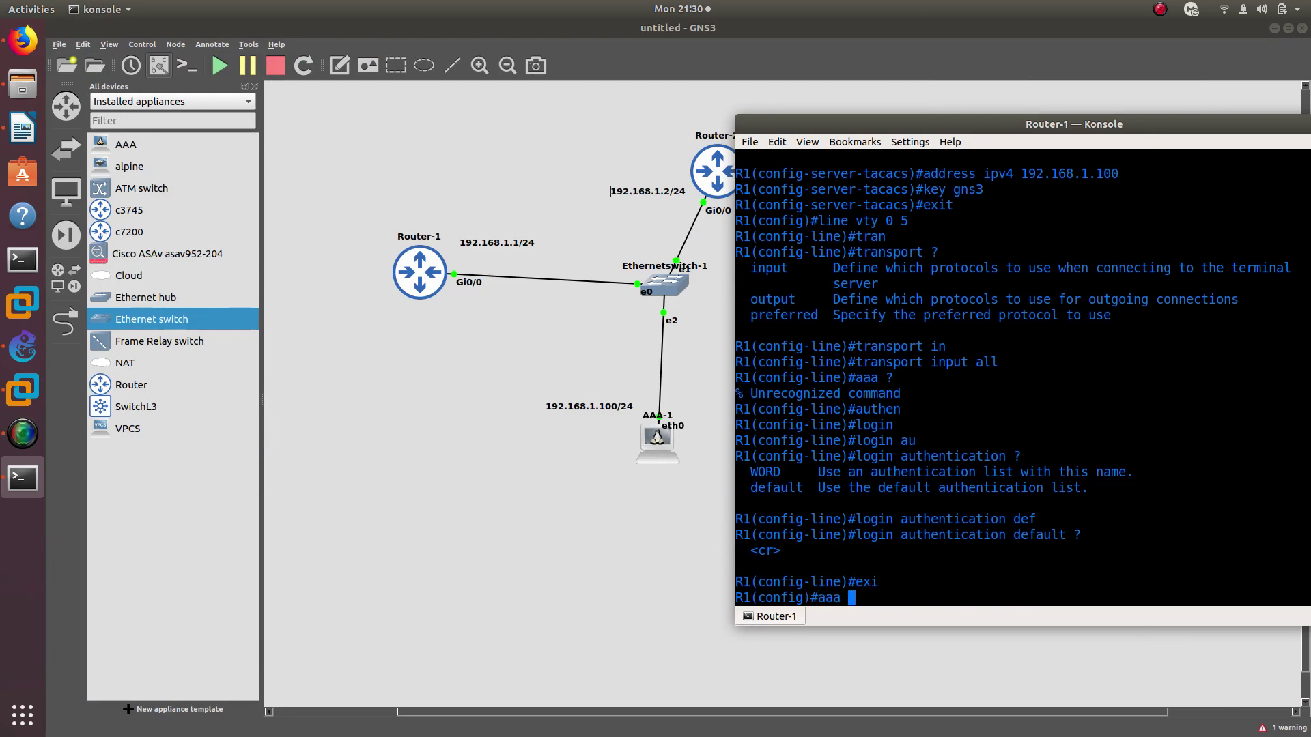
pyautogui.write('authen')
pyautogui.press('Tab')
pyautogui.write('?')
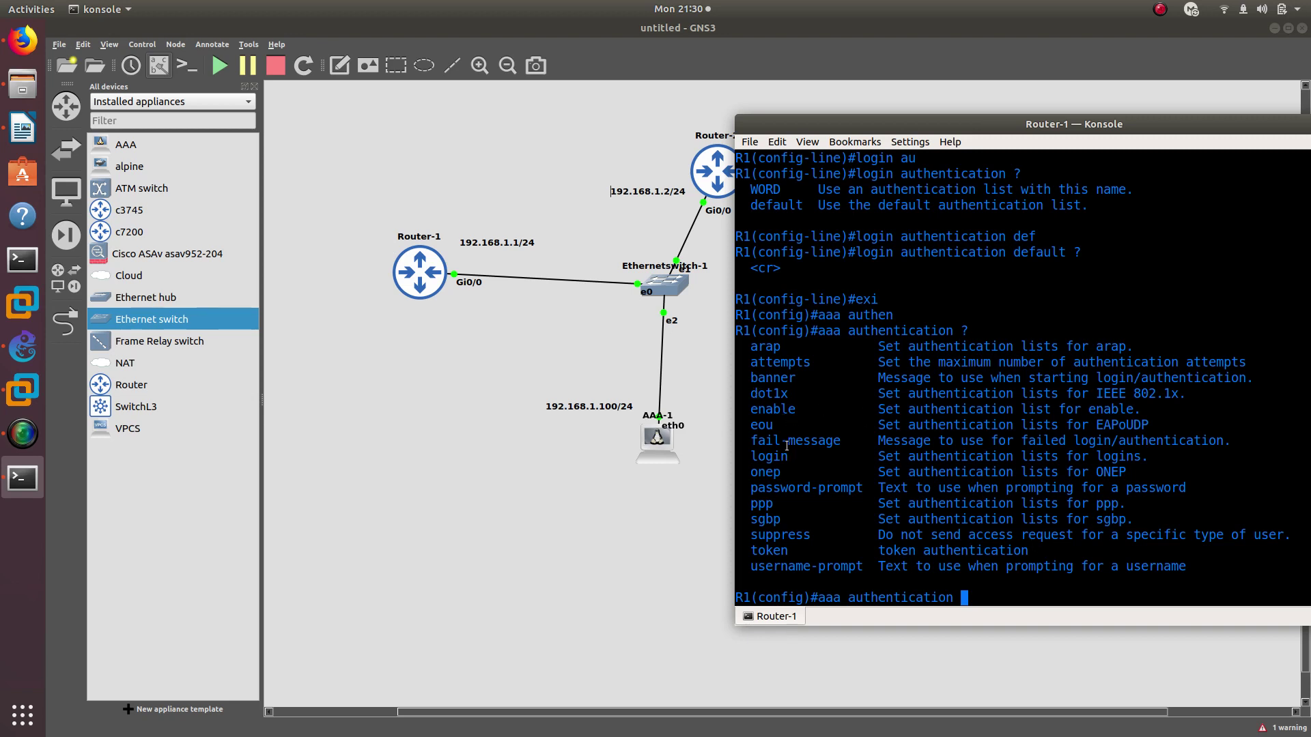
pyautogui.write('logi')
pyautogui.press('Tab')
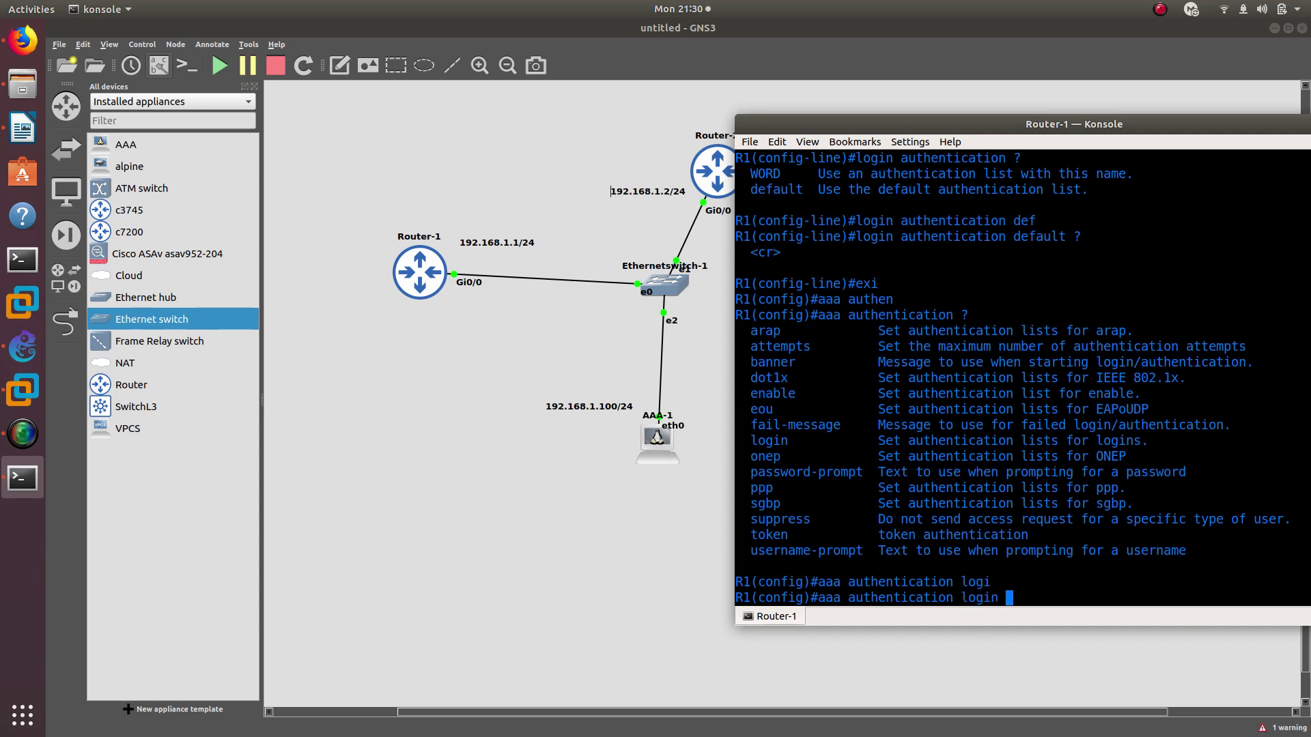
pyautogui.write('?')
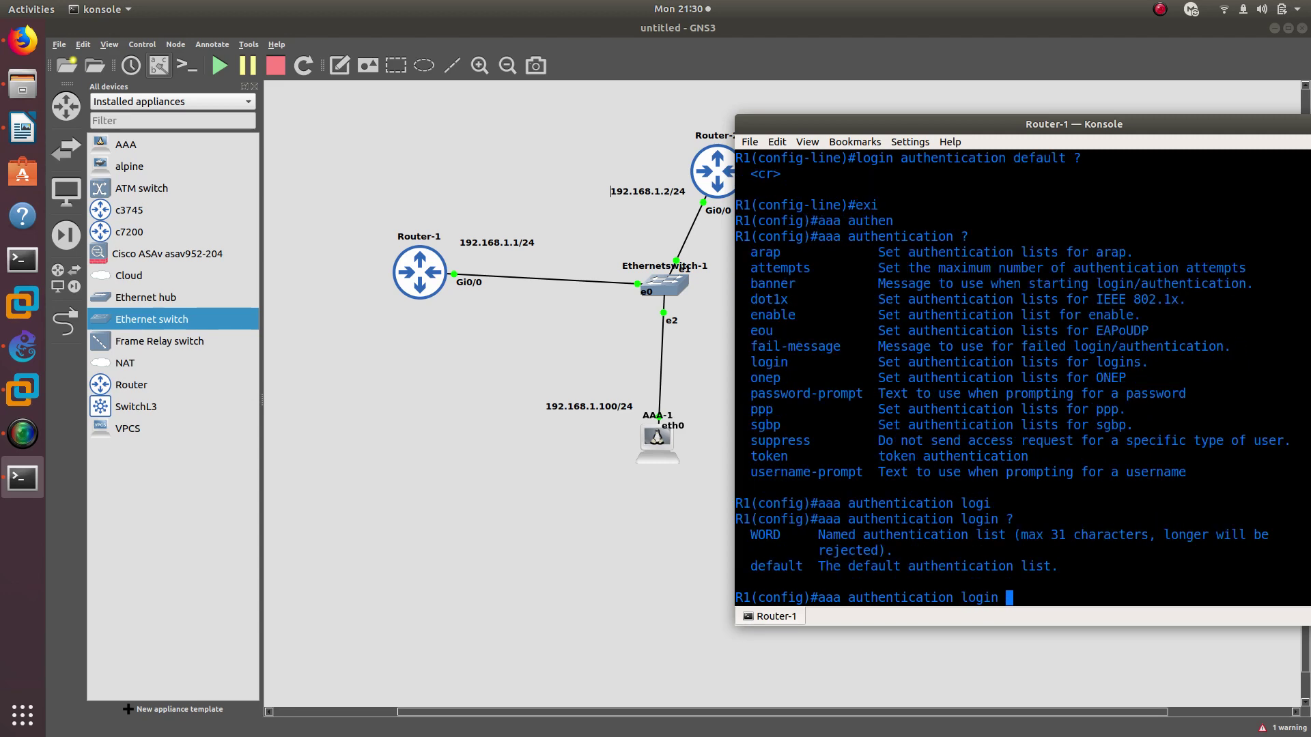
pyautogui.write('de')
pyautogui.press('Tab')
pyautogui.write('?')
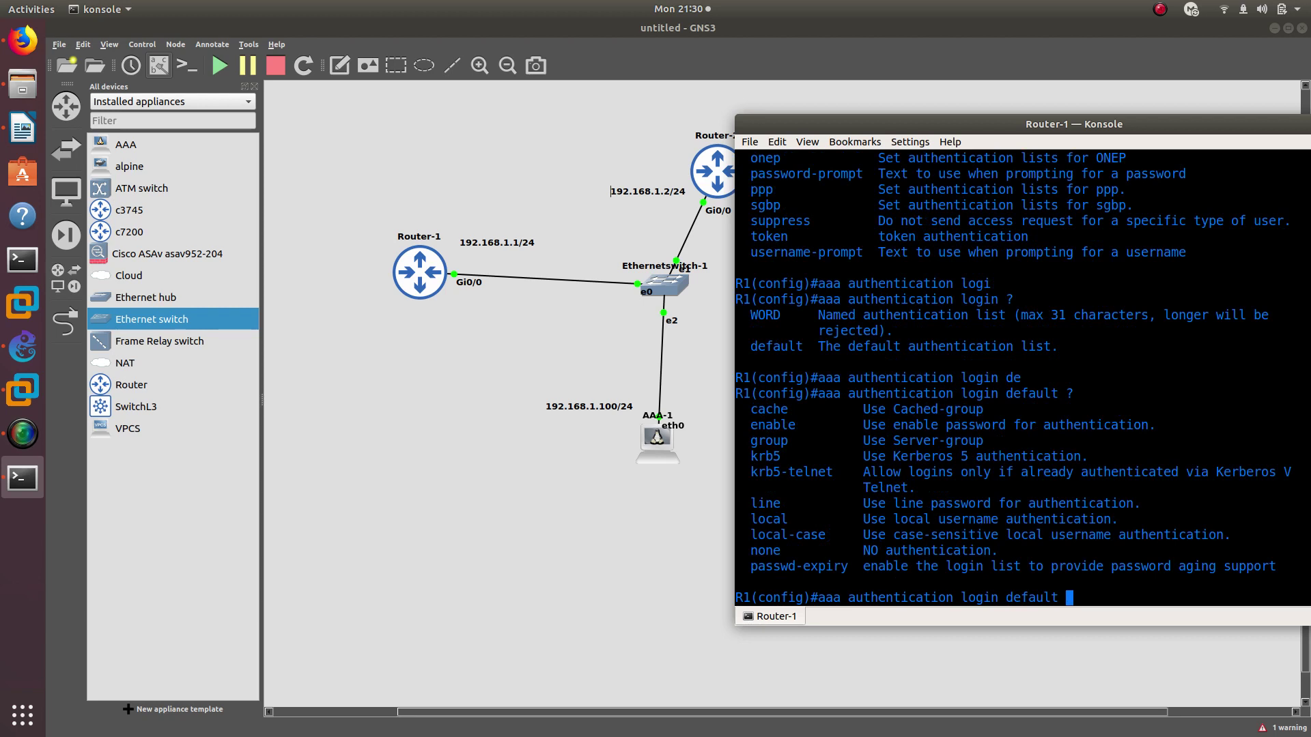
pyautogui.write('gro')
pyautogui.press('Tab')
# Find the gns3group server group name in R1's scrollback and start typing it after 'group'
pyautogui.moveTo(819, 123); pyautogui.dragTo(559, 114)
pyautogui.scroll(9, 725, 372)
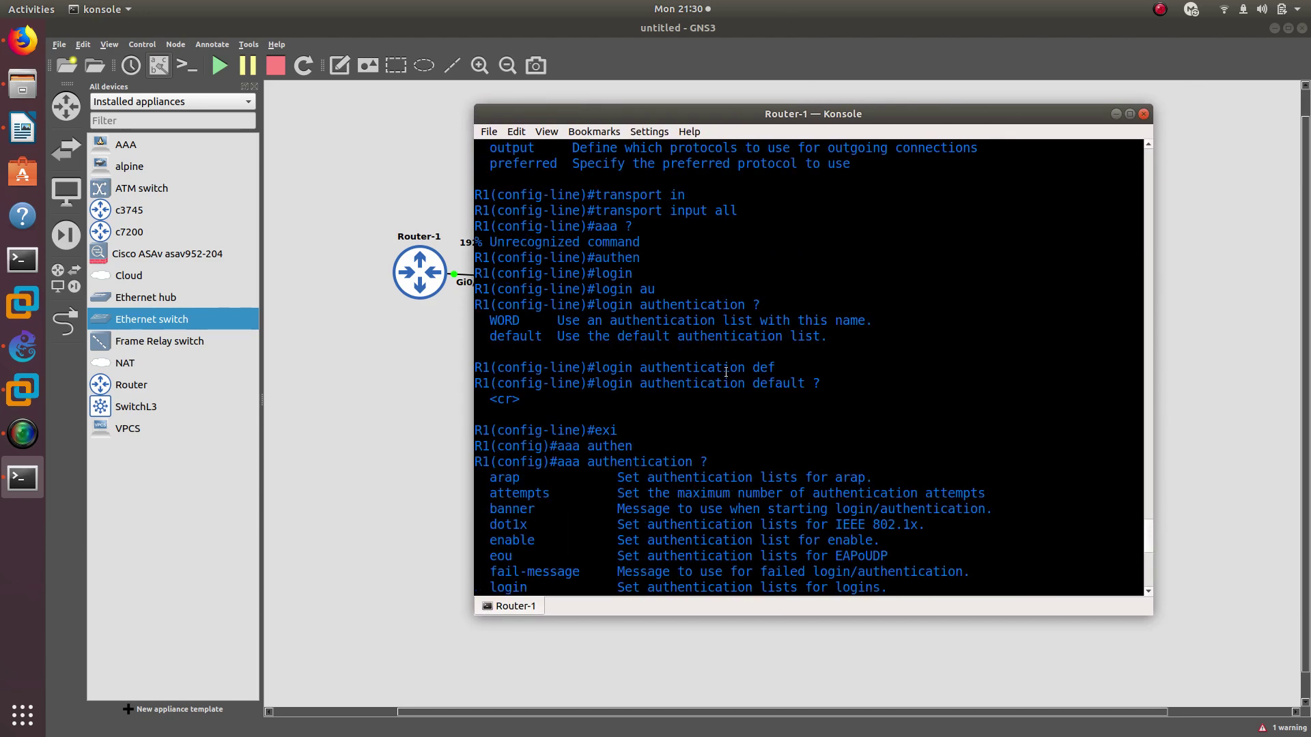
pyautogui.scroll(11, 740, 426)
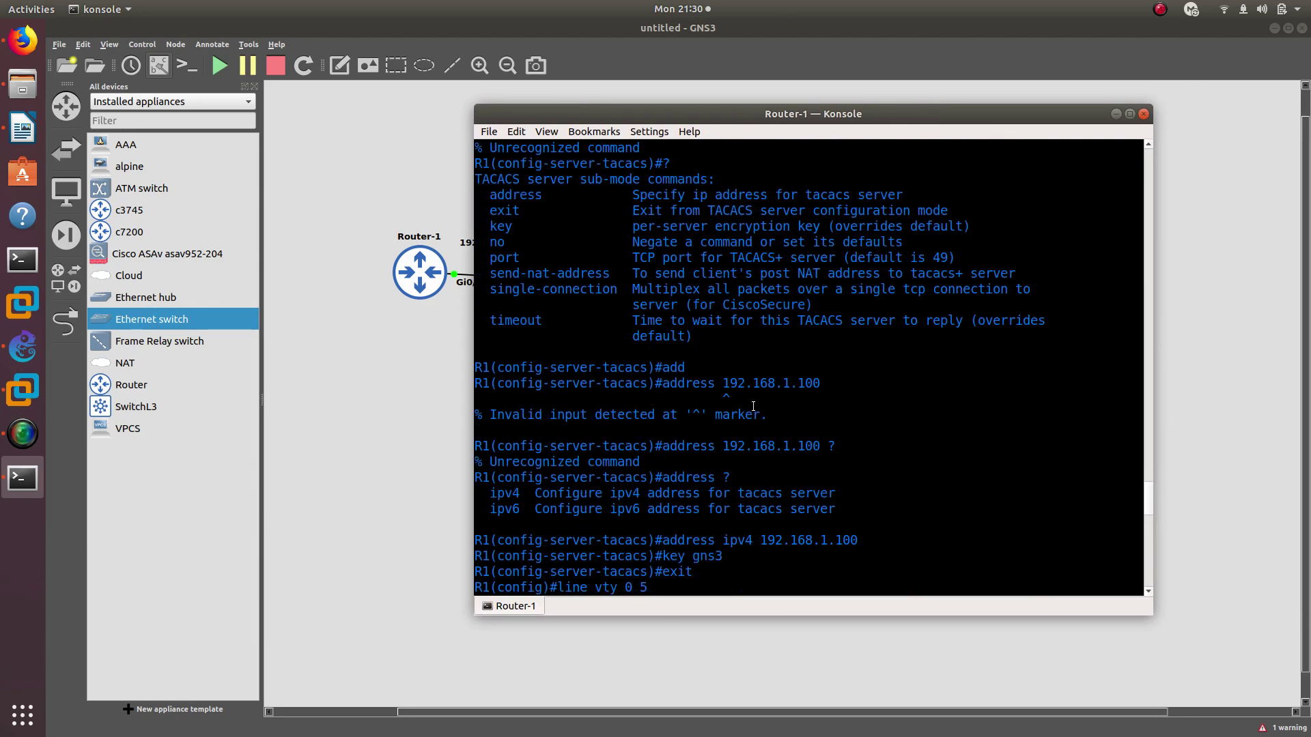
pyautogui.scroll(11, 753, 407)
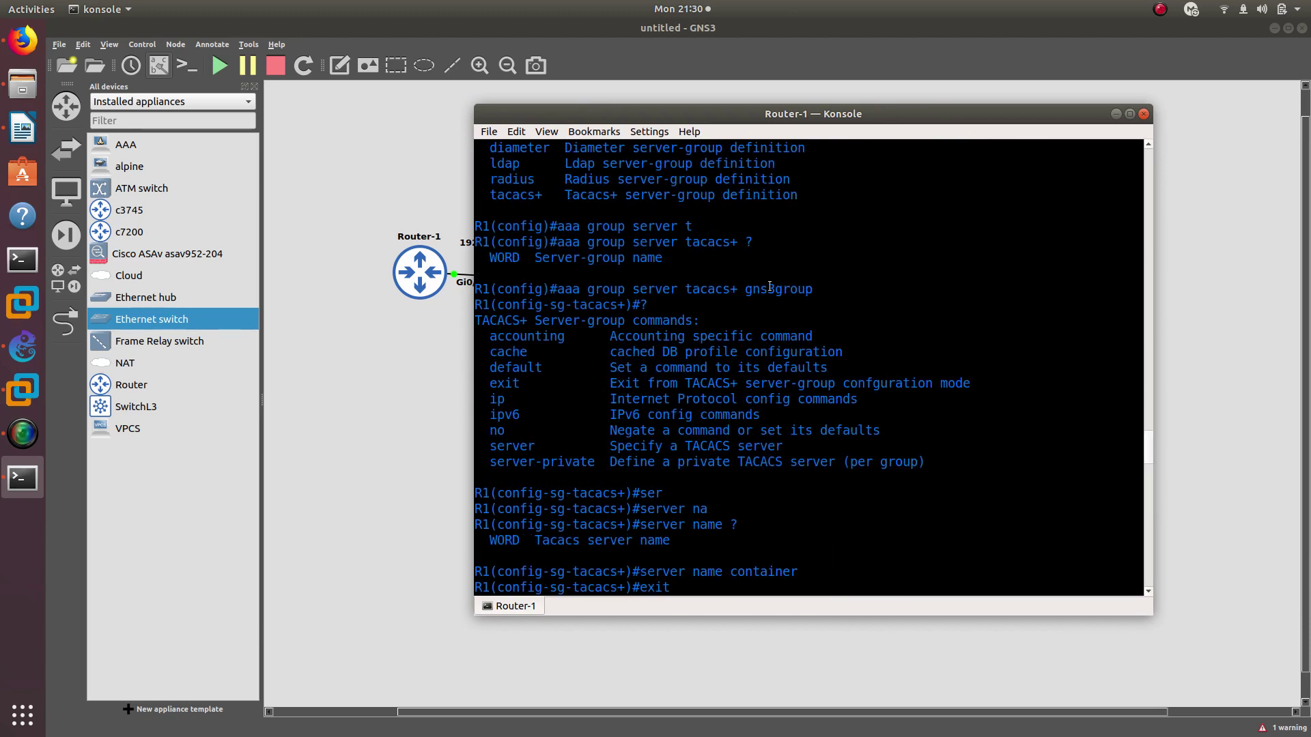
pyautogui.doubleClick(767, 294)
pyautogui.scroll(-10, 805, 513)
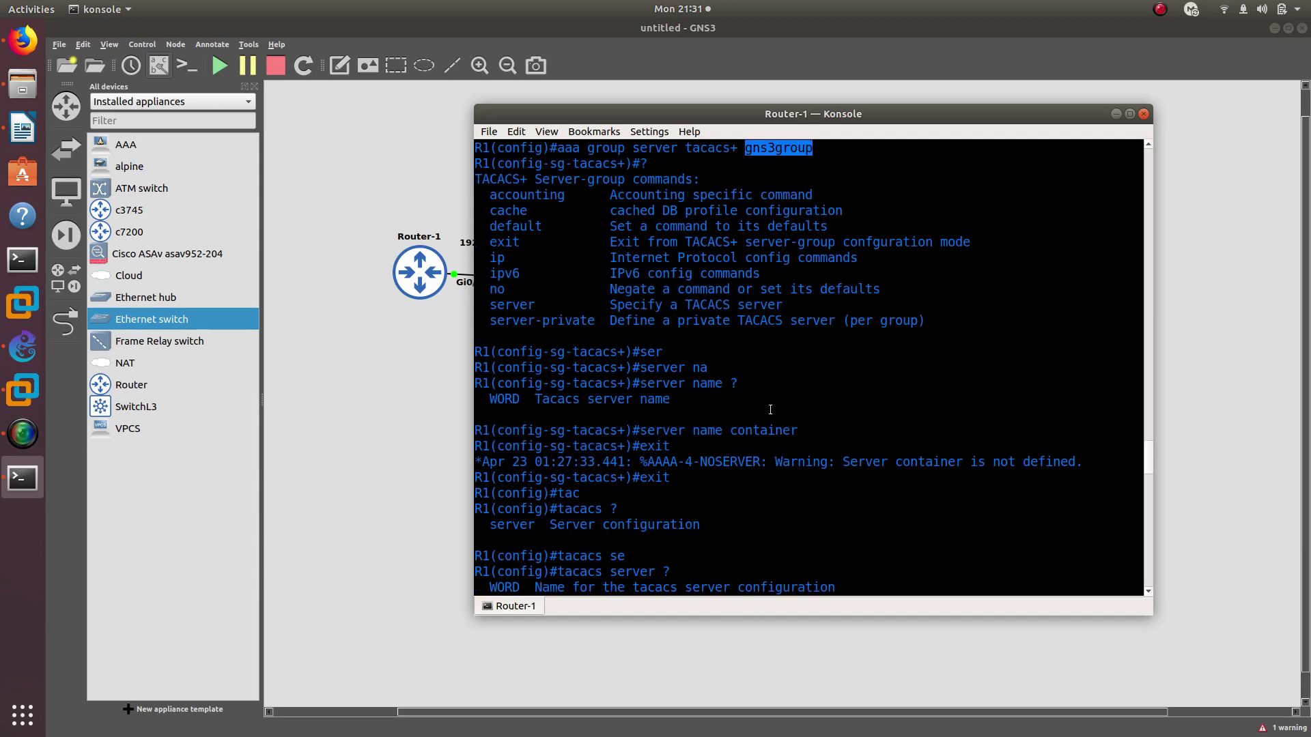
pyautogui.scroll(-10, 805, 512)
pyautogui.write('g')
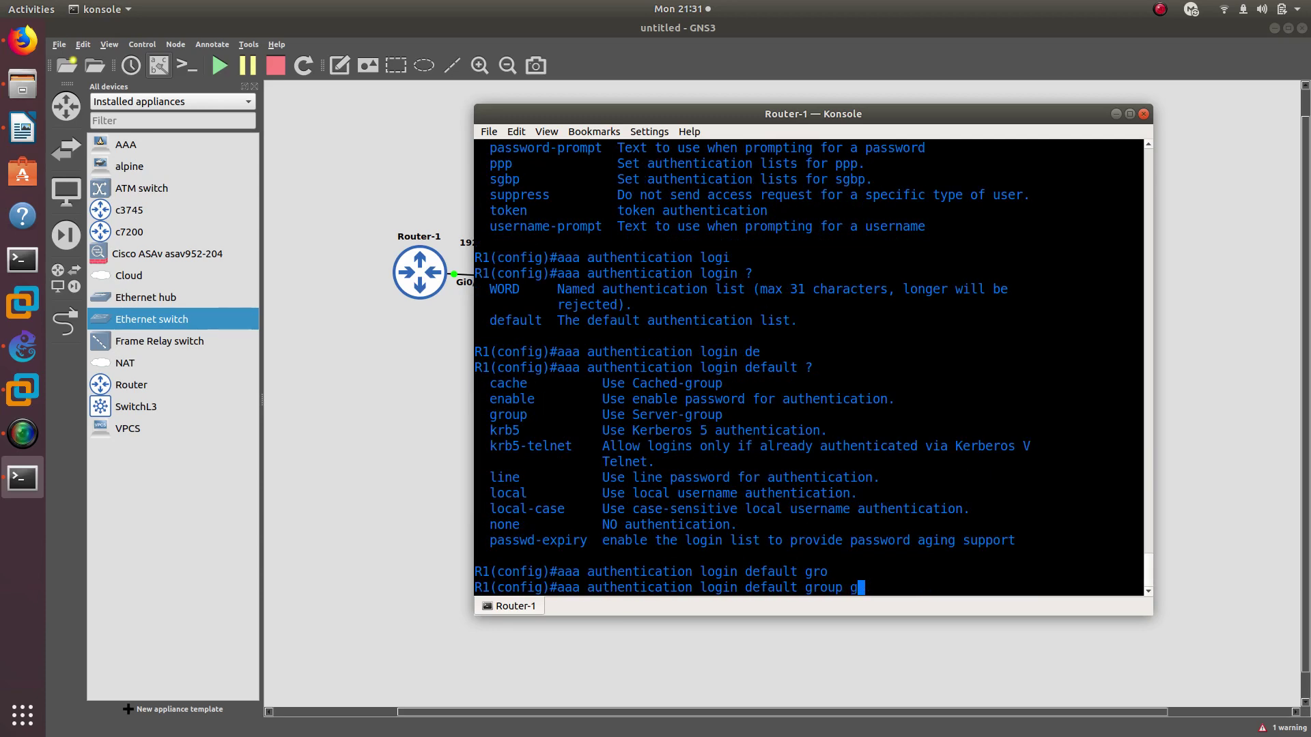
pyautogui.write('ns3grp')
# Apply 'aaa authentication login default group gns3group local' on R1 and check the browser notes
pyautogui.press('BackSpace')
pyautogui.write('oup ?')
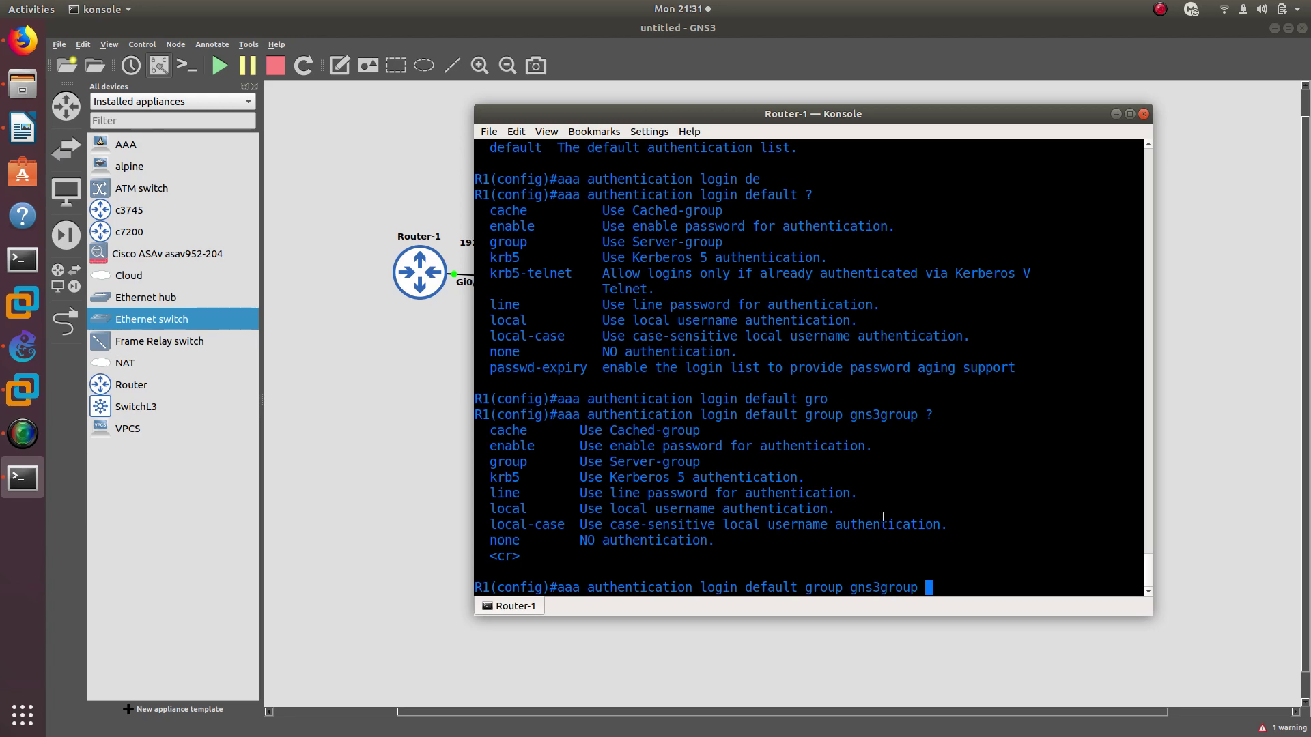
pyautogui.write('local ?')
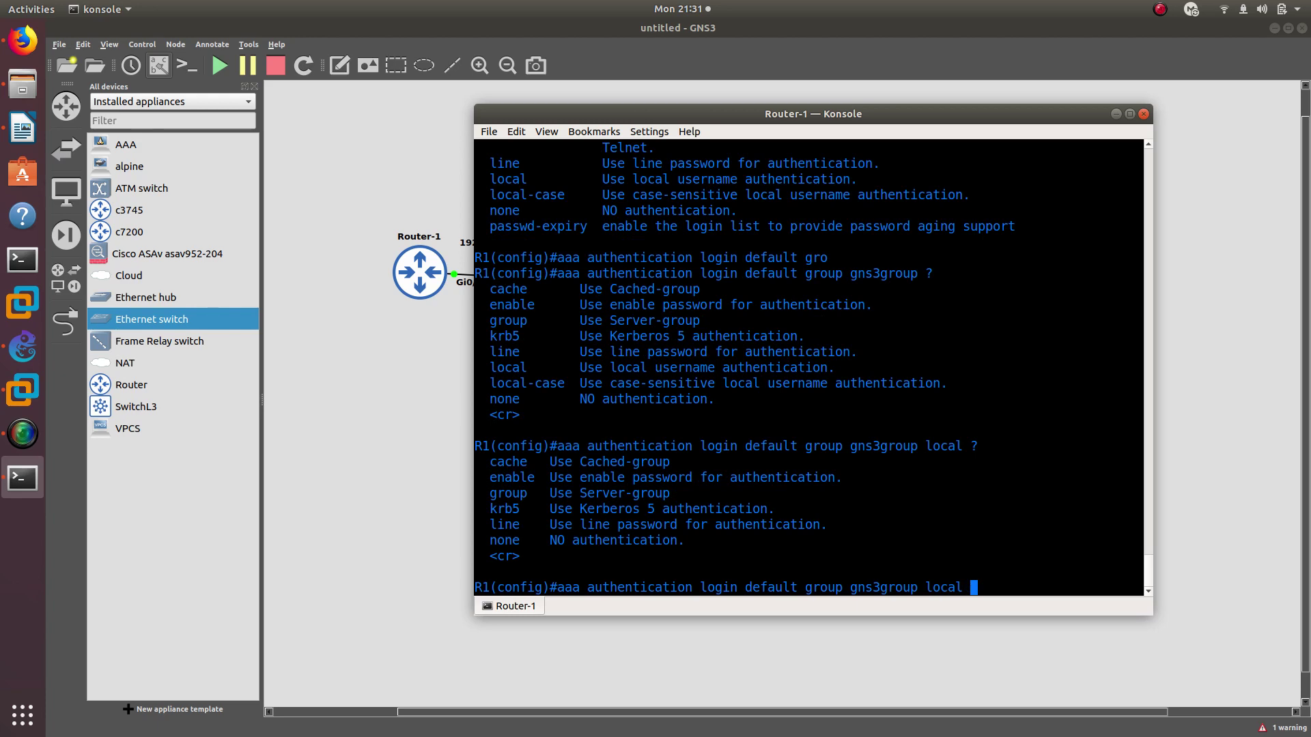
pyautogui.press('Return')
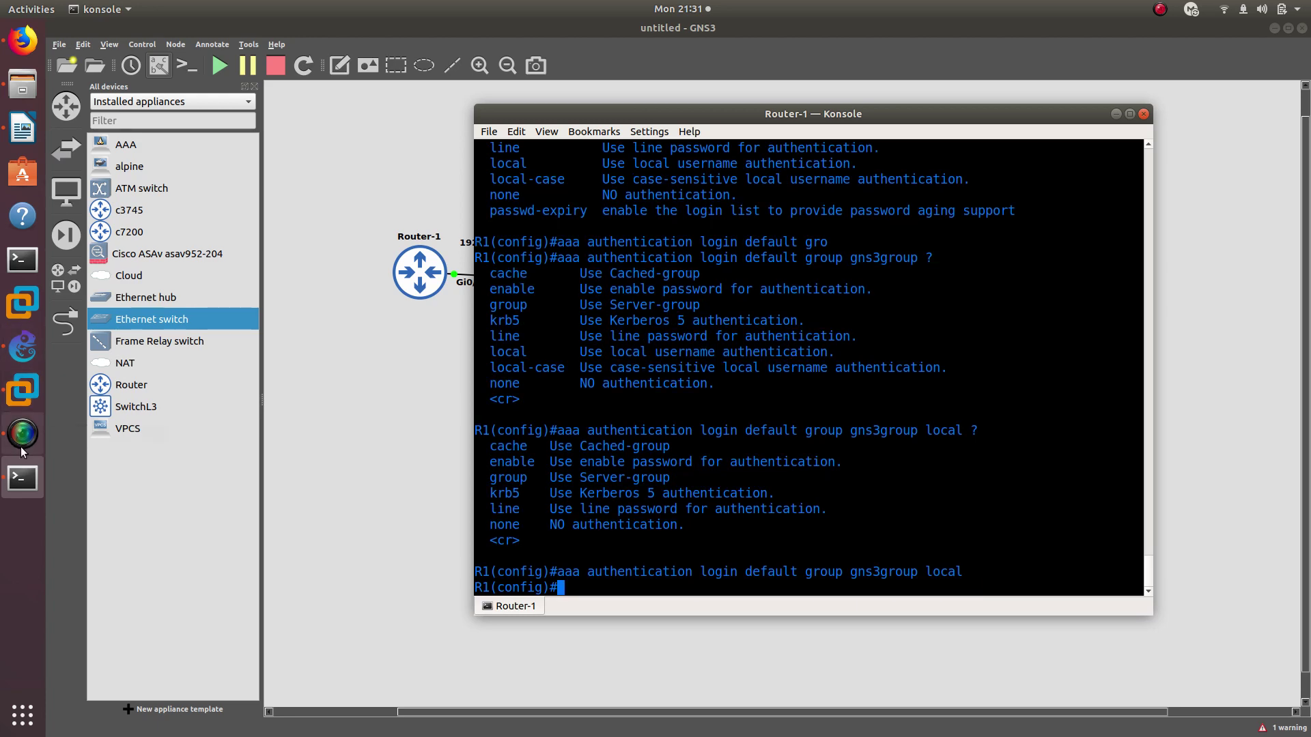
pyautogui.click(23, 41)
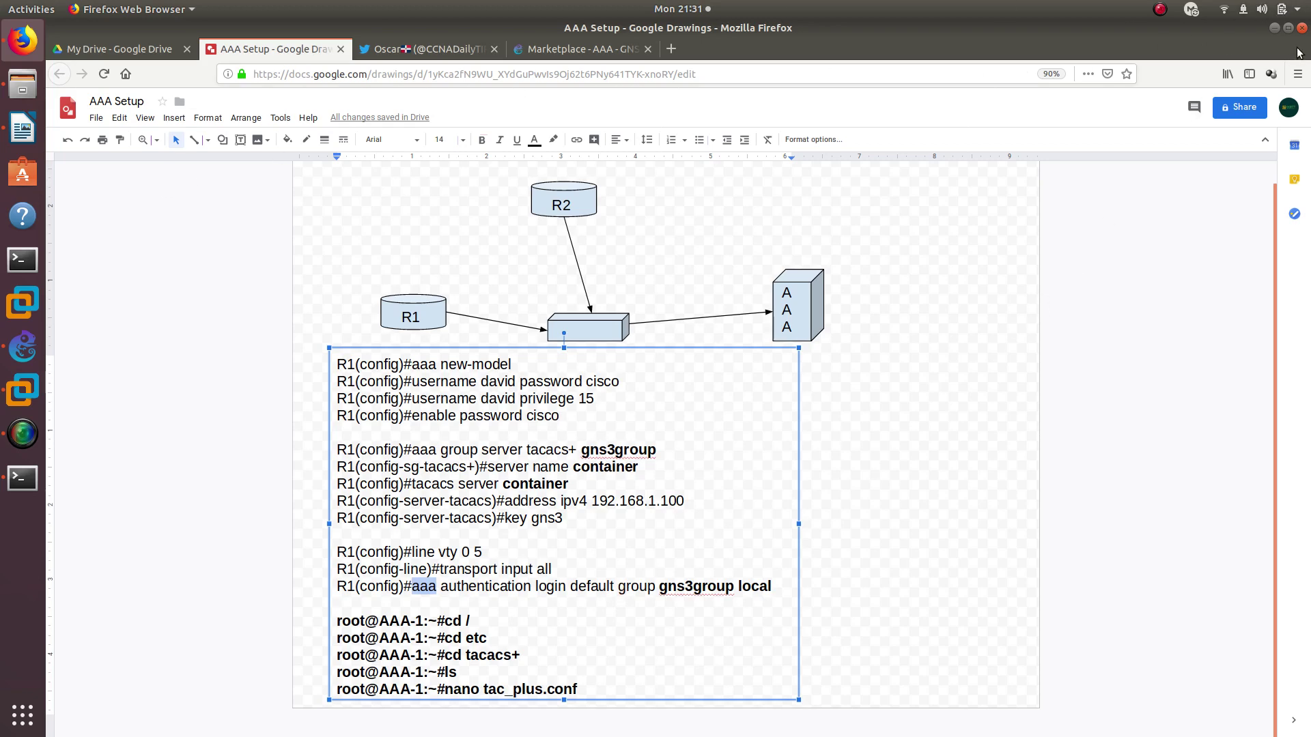
pyautogui.click(1274, 27)
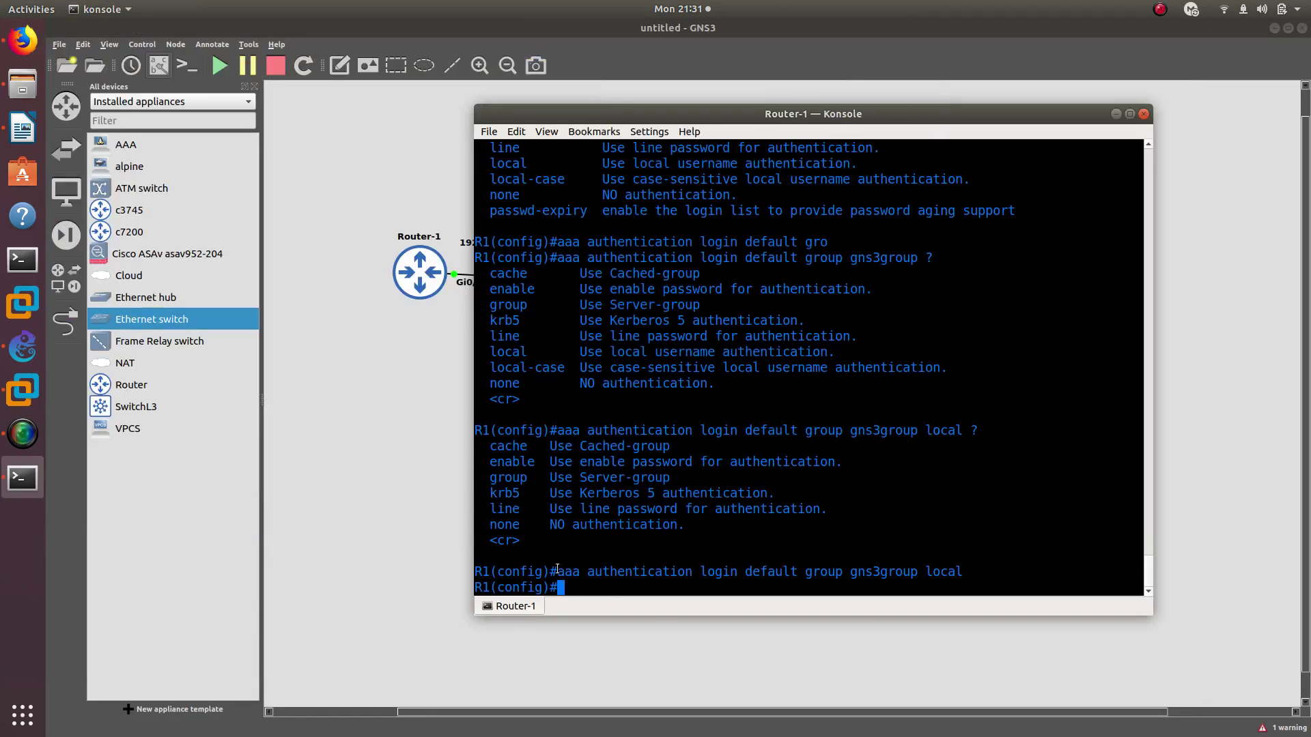
pyautogui.moveTo(557, 570); pyautogui.dragTo(689, 574)
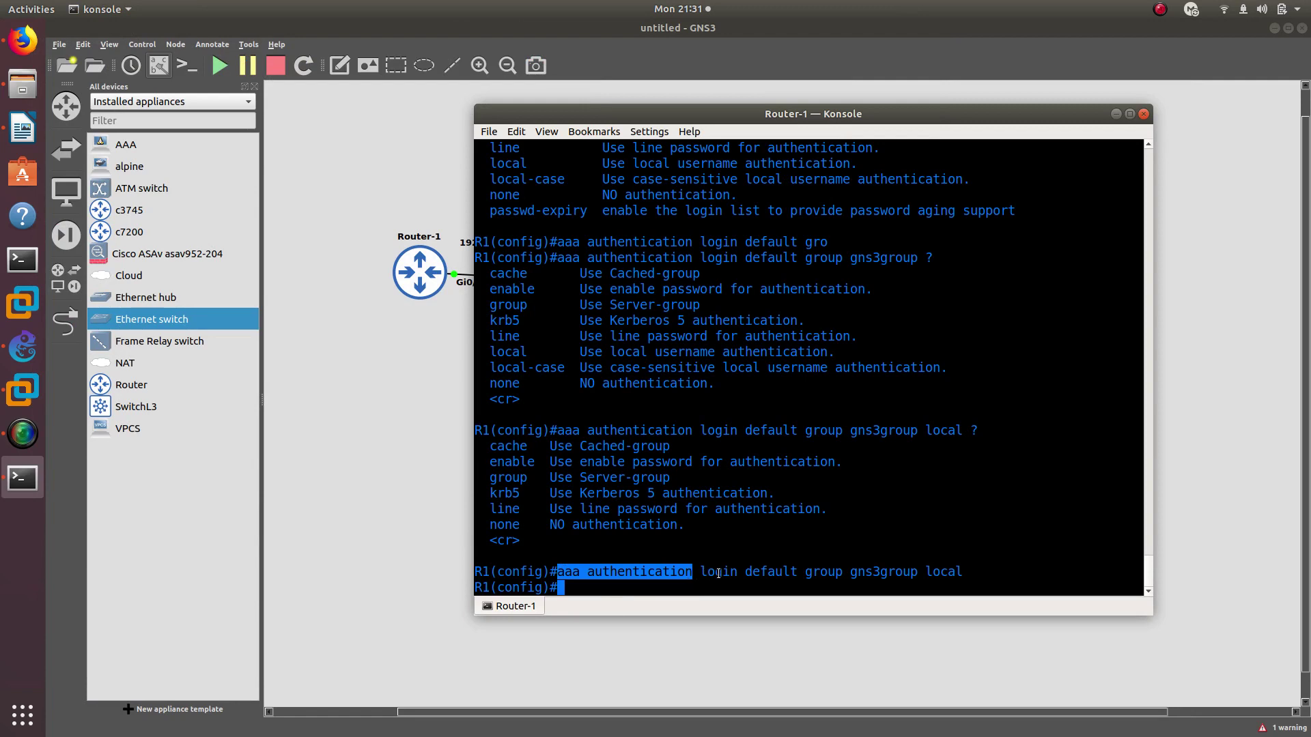
pyautogui.doubleClick(718, 572)
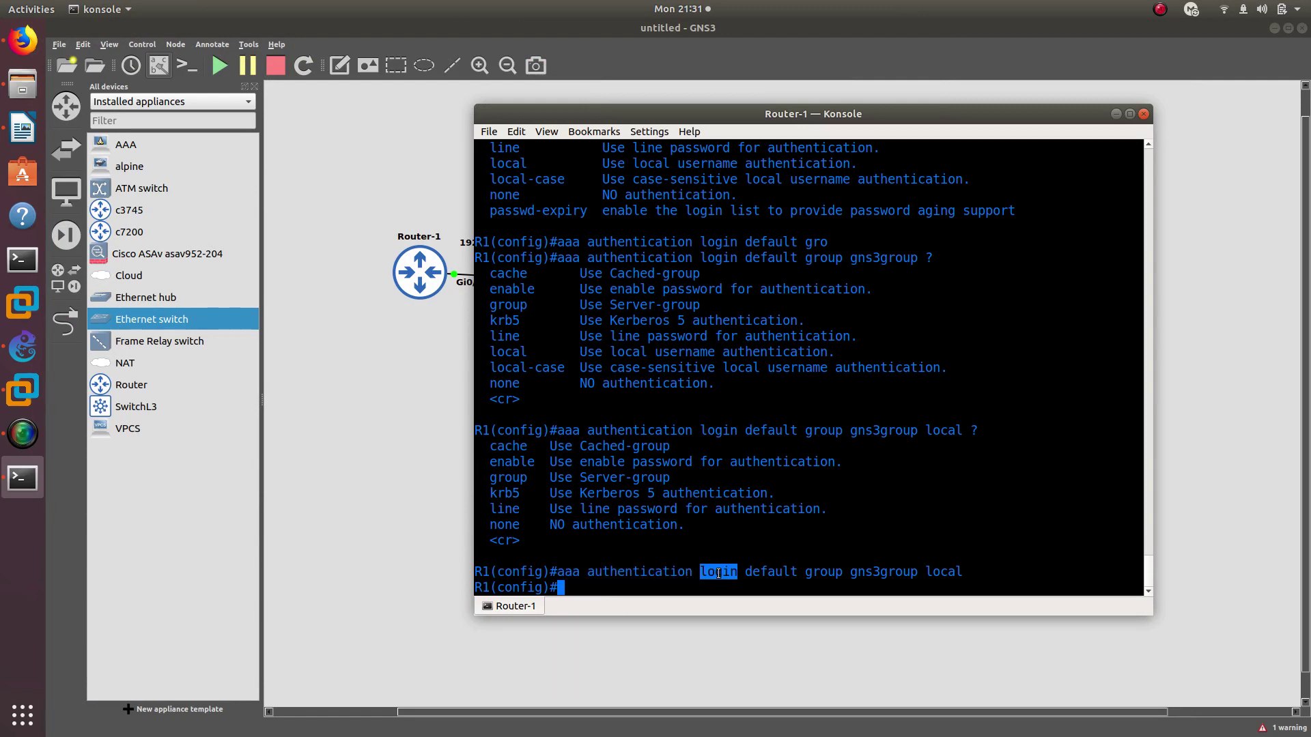
pyautogui.doubleClick(770, 573)
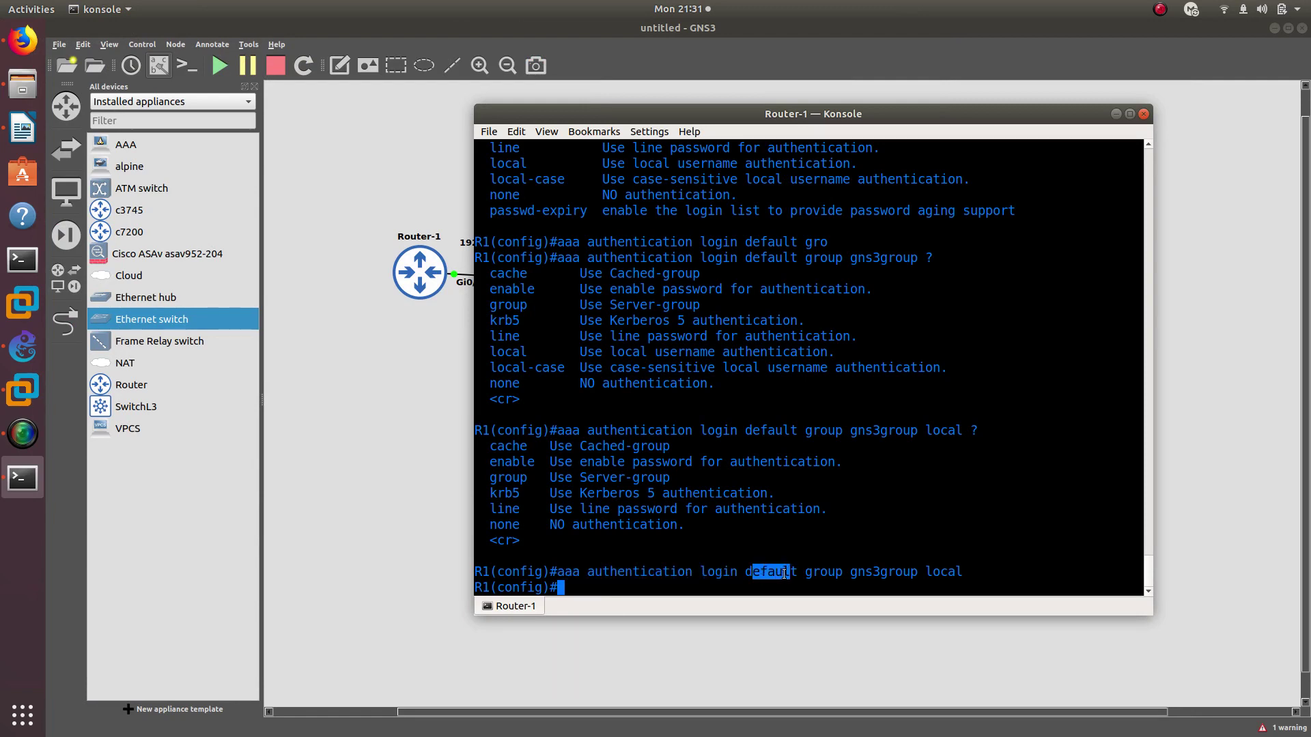
pyautogui.doubleClick(777, 573)
pyautogui.doubleClick(822, 571)
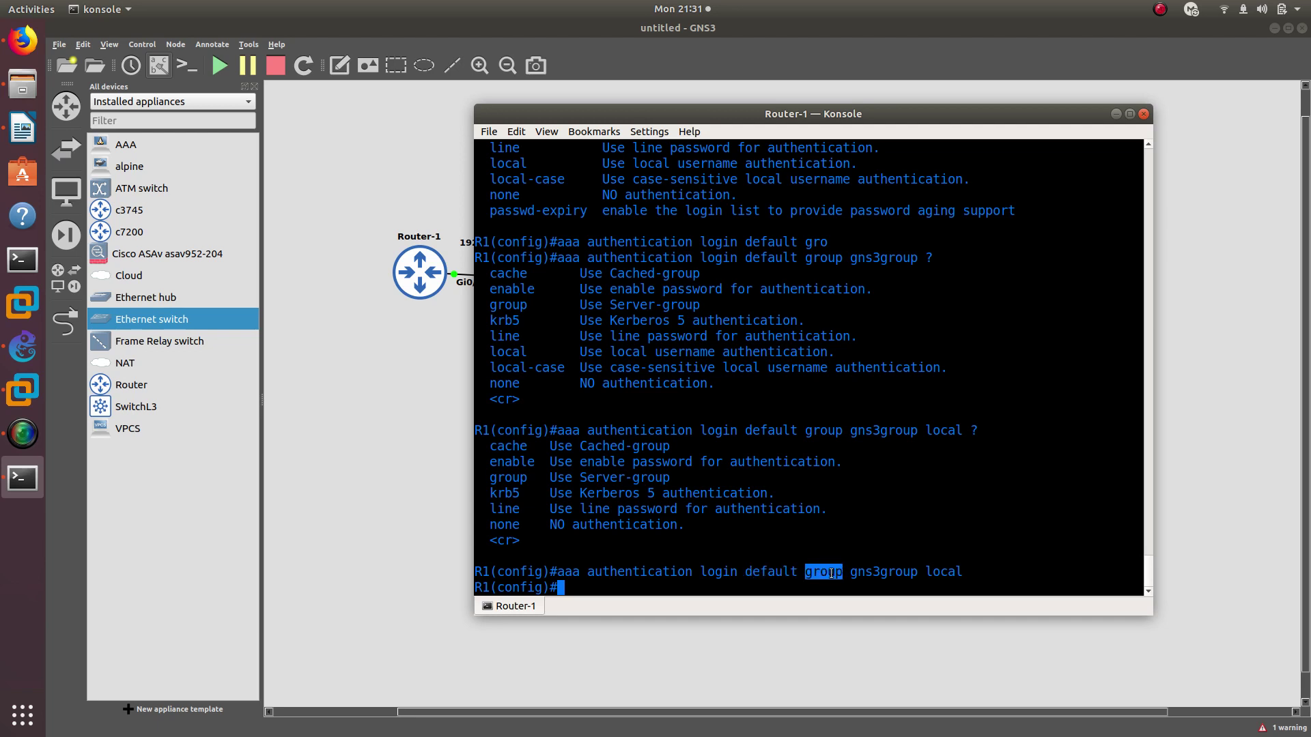
pyautogui.doubleClick(860, 572)
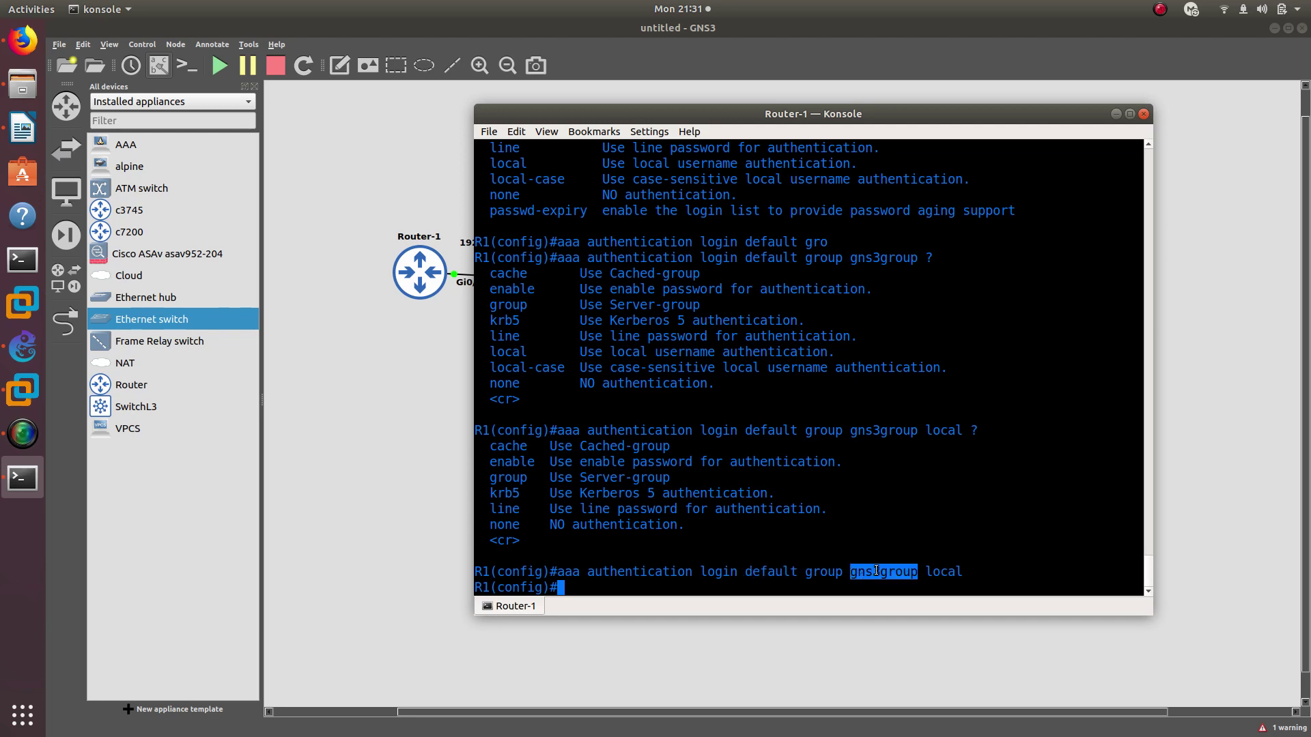
pyautogui.doubleClick(880, 572)
pyautogui.doubleClick(958, 573)
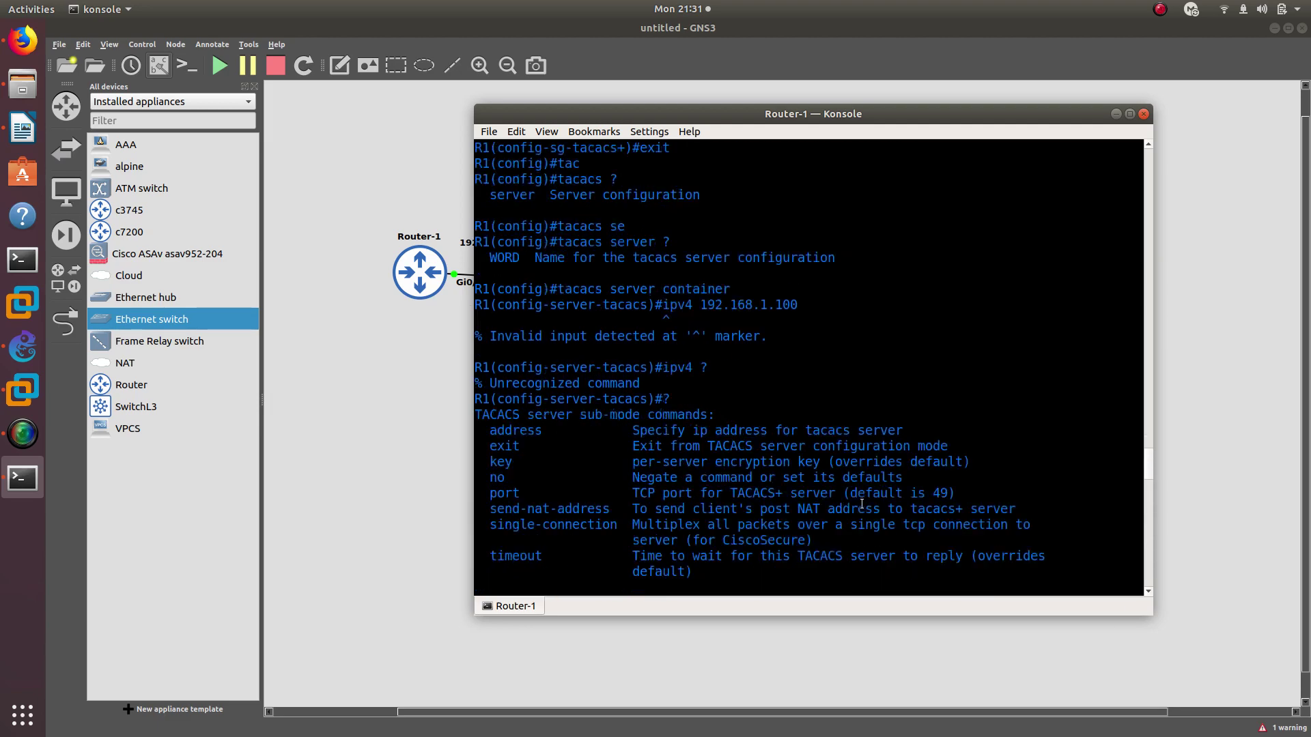
pyautogui.scroll(4, 862, 504)
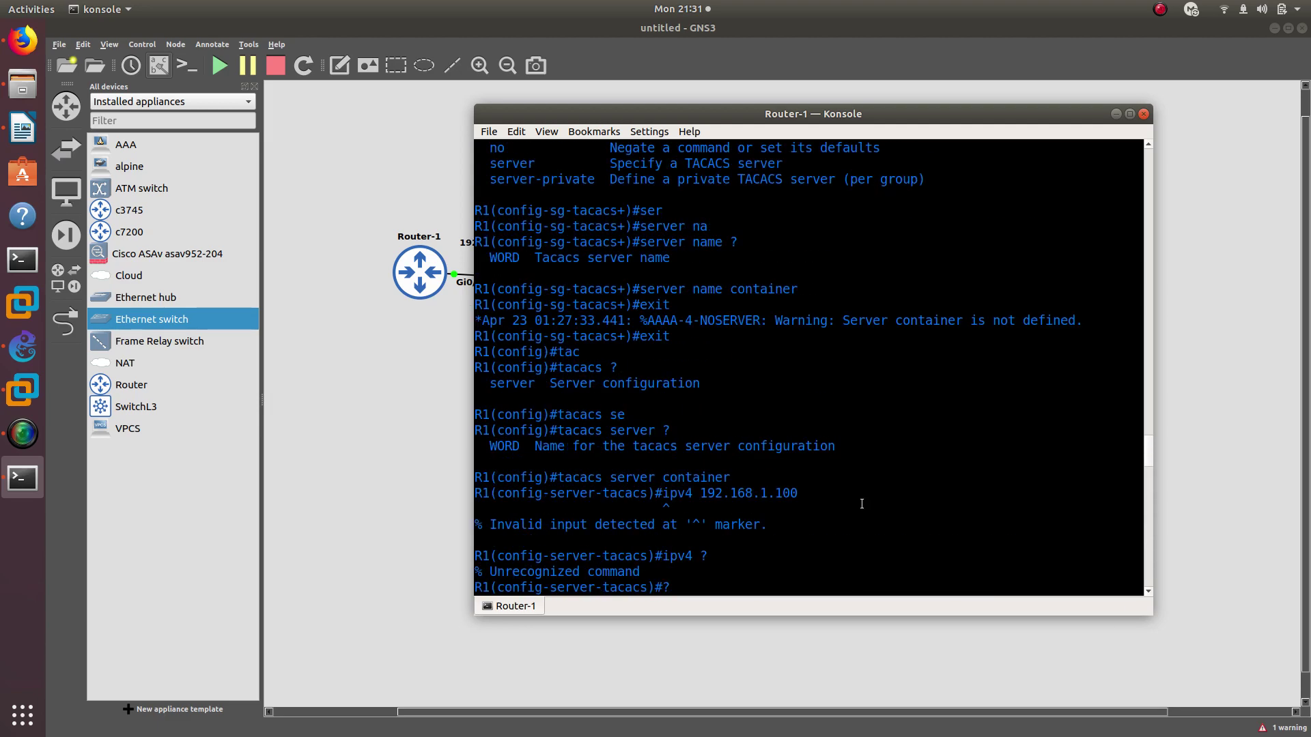
pyautogui.scroll(20, 861, 504)
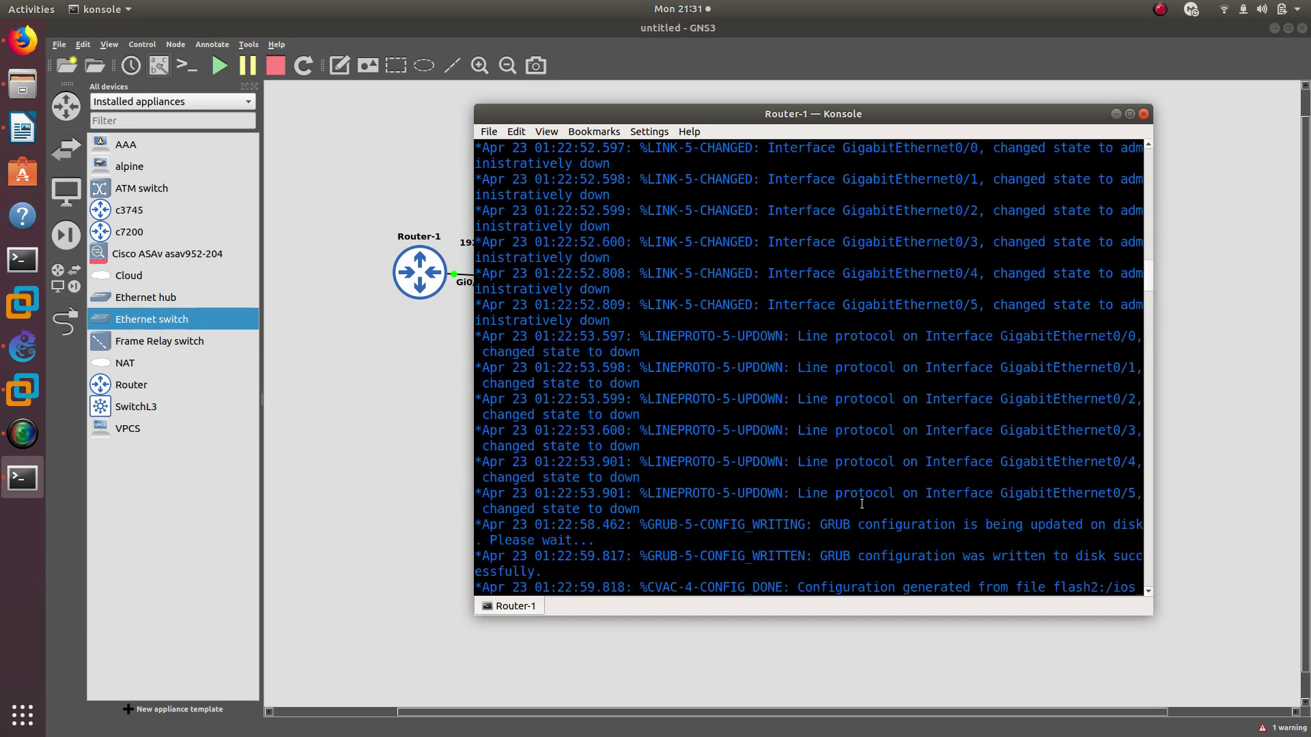
pyautogui.scroll(-10, 862, 504)
pyautogui.scroll(-15, 862, 504)
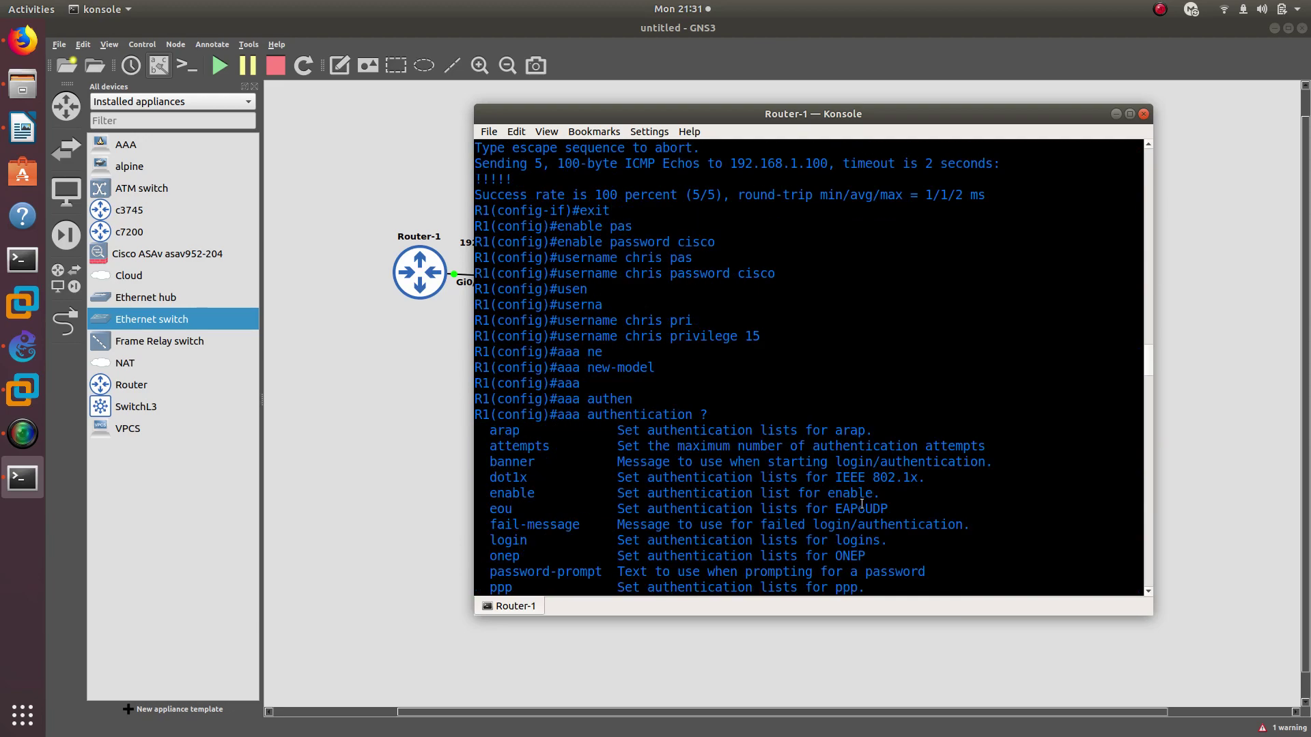
# Run 'do show run' on R1 and highlight the local user's privilege 15 and password
pyautogui.scroll(-10, 862, 505)
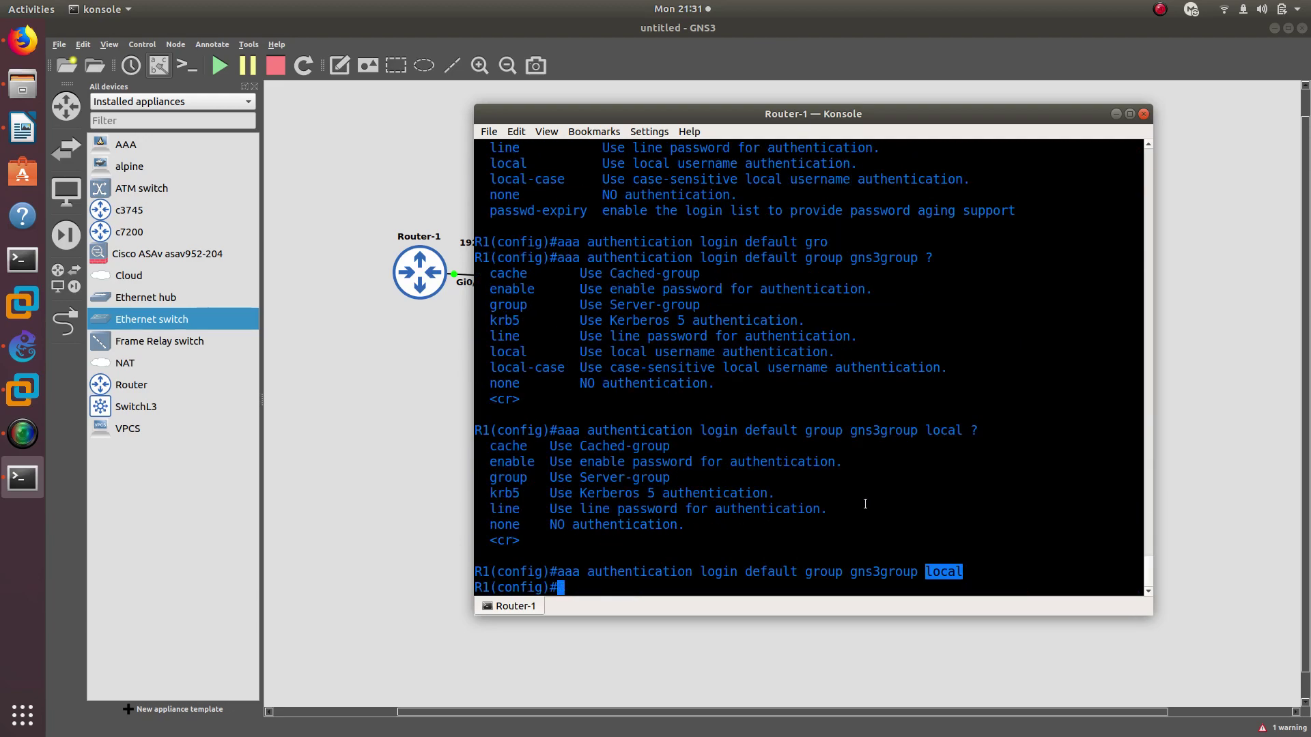
pyautogui.write('do show run')
pyautogui.press('Return')
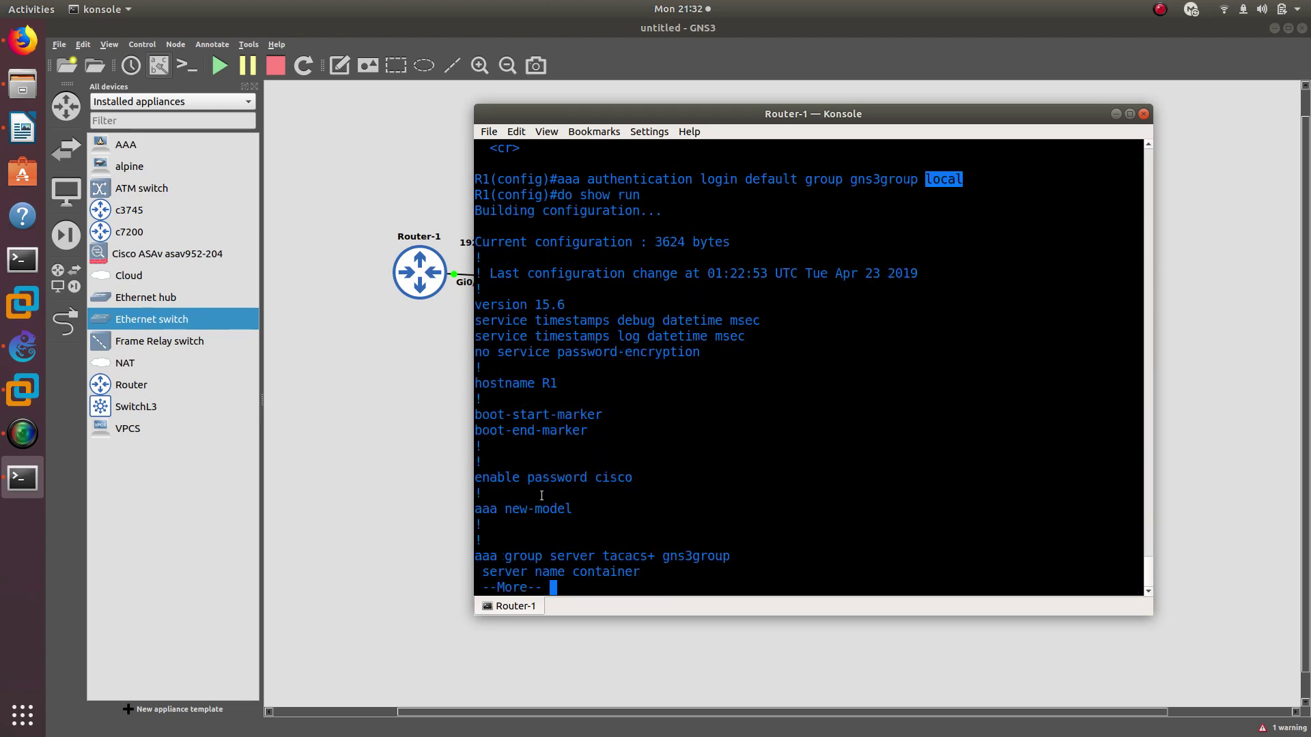
pyautogui.press('Return')
pyautogui.press('Return')
pyautogui.press('Return')
pyautogui.press('Return')
pyautogui.press('Return')
pyautogui.press('Return')
pyautogui.press('Return')
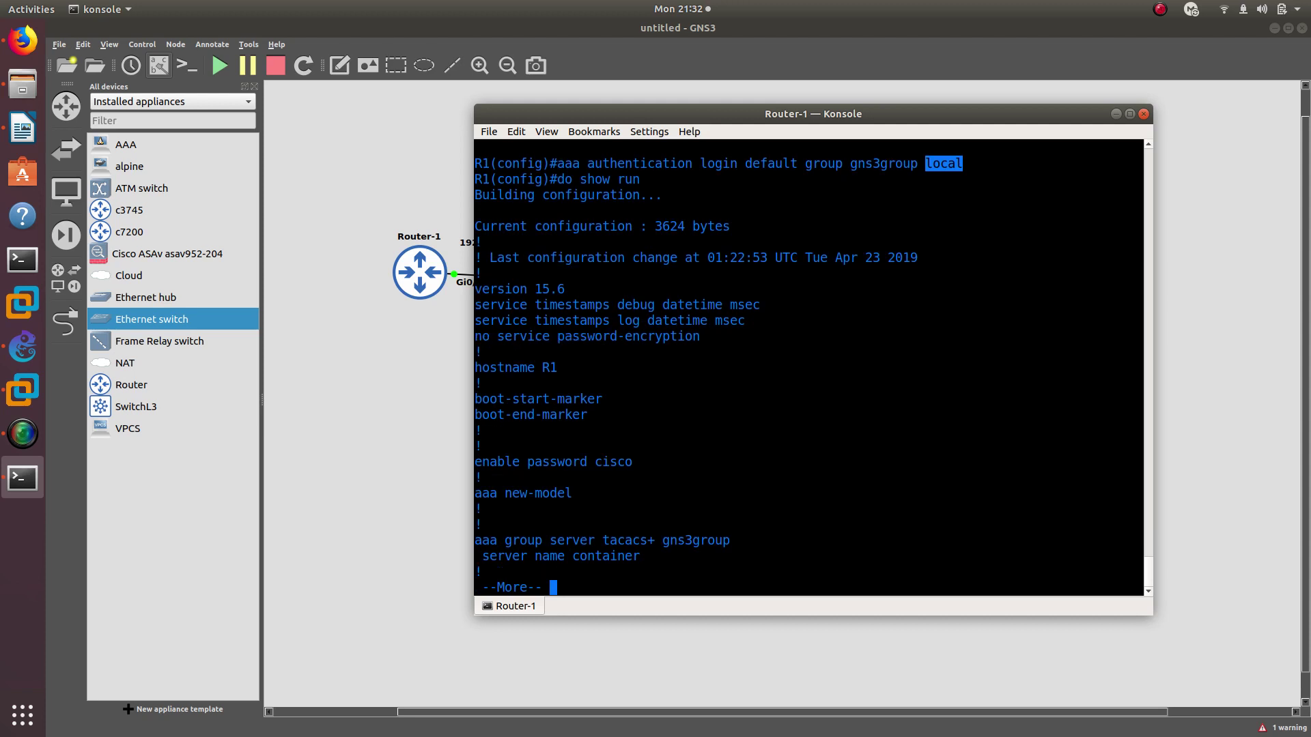
pyautogui.press('Return')
pyautogui.press('Return')
pyautogui.press('Return')
pyautogui.press('Return')
pyautogui.press('Return')
pyautogui.press('Return')
pyautogui.press('Return')
pyautogui.press('Return')
pyautogui.press('Return')
pyautogui.press('Return')
pyautogui.press('Return')
pyautogui.press('Return')
pyautogui.press('Return')
pyautogui.press('Return')
pyautogui.press('Return')
pyautogui.press('Return')
pyautogui.press('Return')
pyautogui.press('Return')
pyautogui.press('Return')
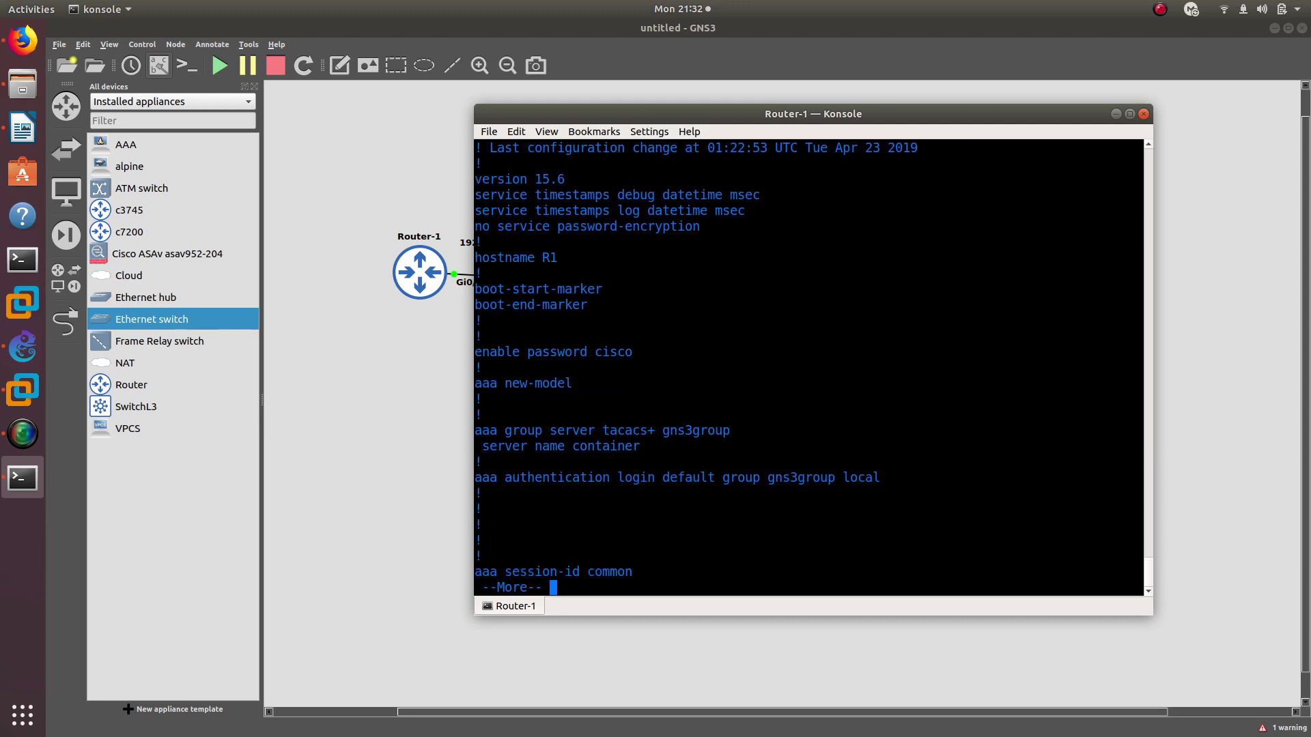
pyautogui.press('Return')
pyautogui.press('Return')
pyautogui.press('Return')
pyautogui.press('Return')
pyautogui.press('Return')
pyautogui.press('Return')
pyautogui.press('Return')
pyautogui.press('Return')
pyautogui.press('Return')
pyautogui.press('Return')
pyautogui.press('Return')
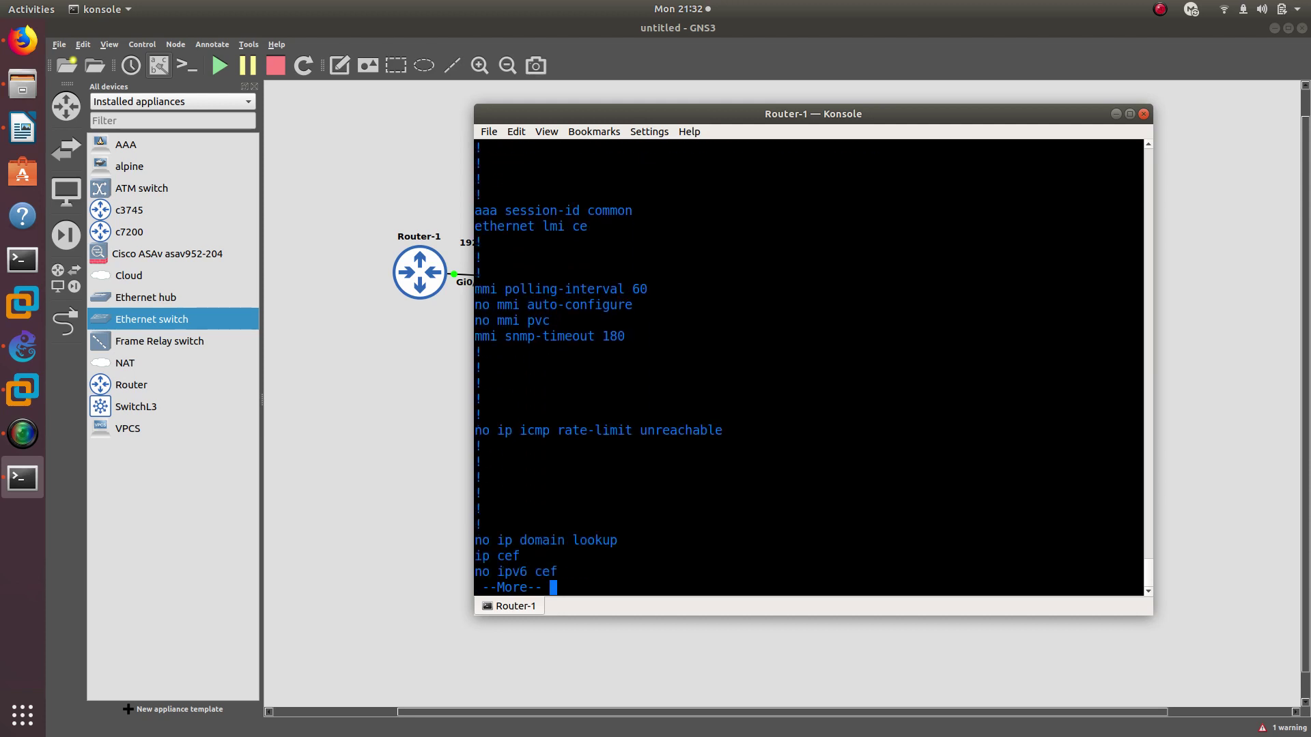
pyautogui.scroll(10, 624, 449)
pyautogui.scroll(-9, 624, 449)
pyautogui.scroll(-1, 624, 448)
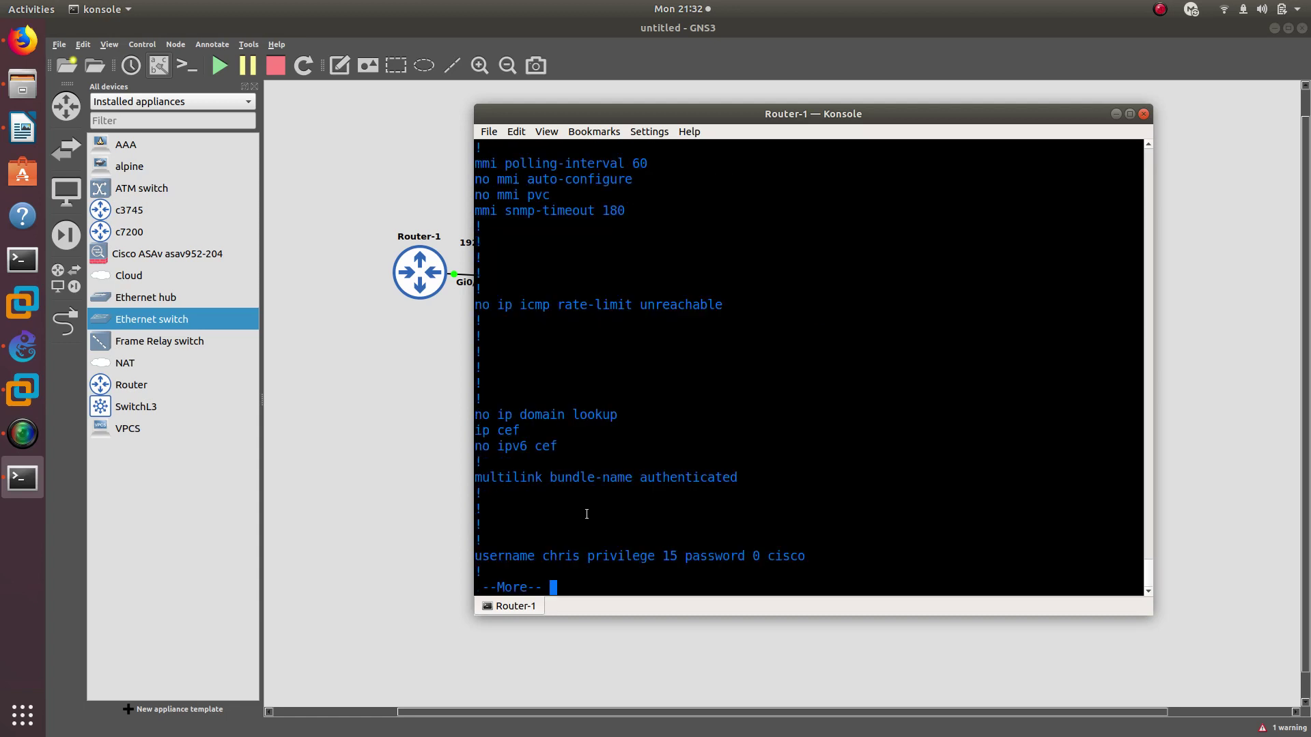
pyautogui.moveTo(543, 556); pyautogui.dragTo(674, 556)
pyautogui.doubleClick(785, 556)
# Page to the end, point out gns3group and local in the login list, then clear the prompt
pyautogui.moveTo(678, 112); pyautogui.dragTo(876, 111)
pyautogui.press('space')
pyautogui.press('space')
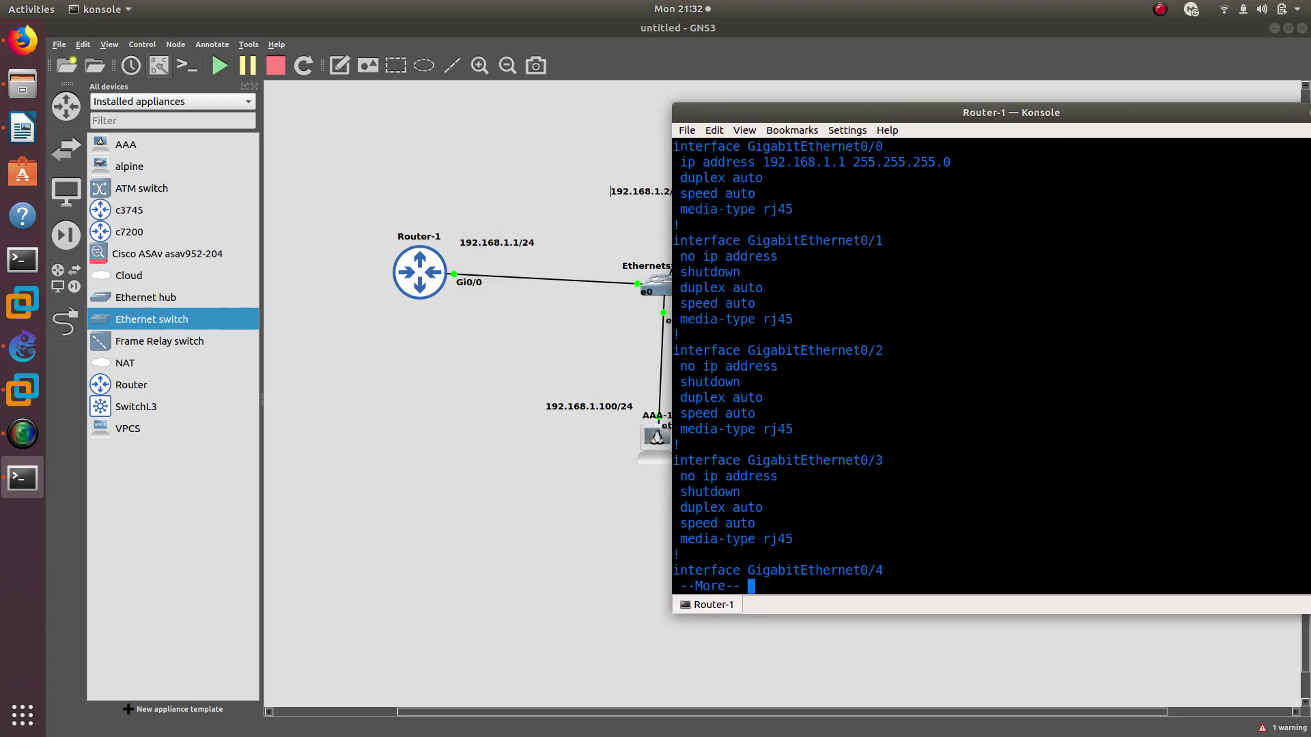
pyautogui.press('space')
pyautogui.press('space')
pyautogui.press('space')
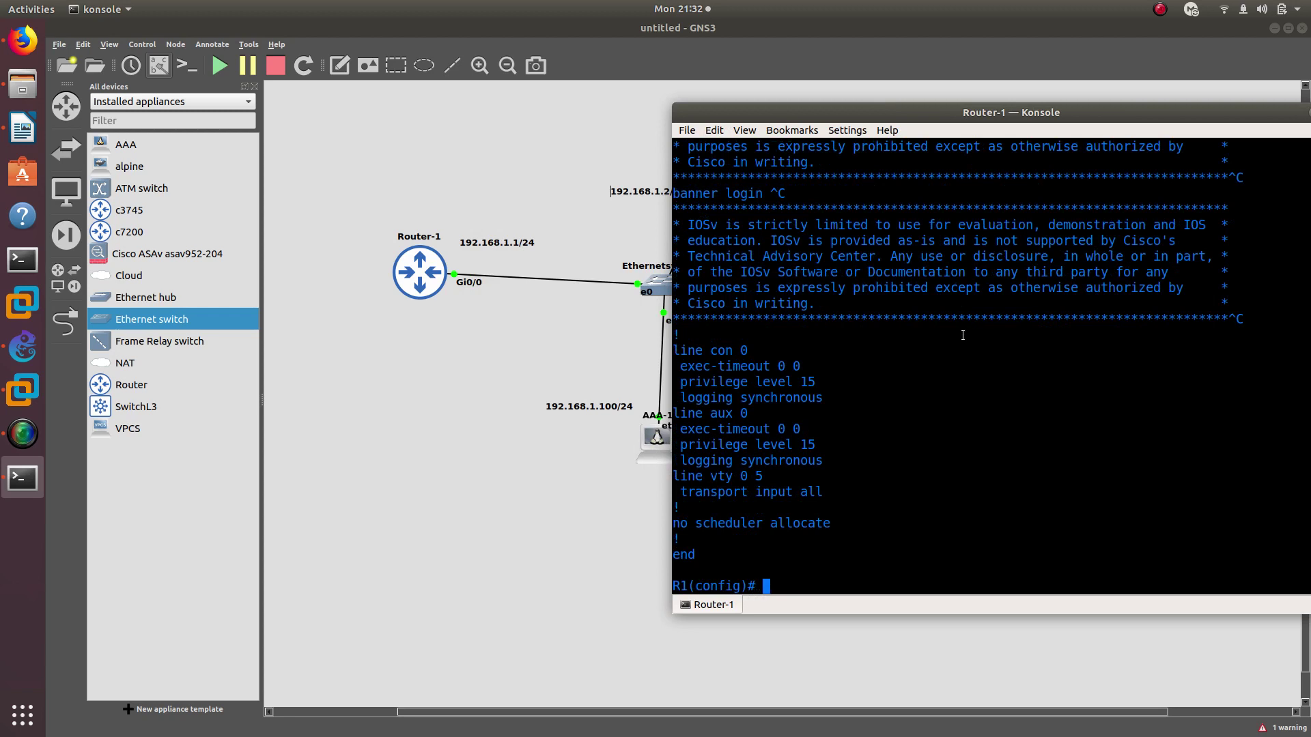
pyautogui.hotkey('ctrl', 'shift', 'v')
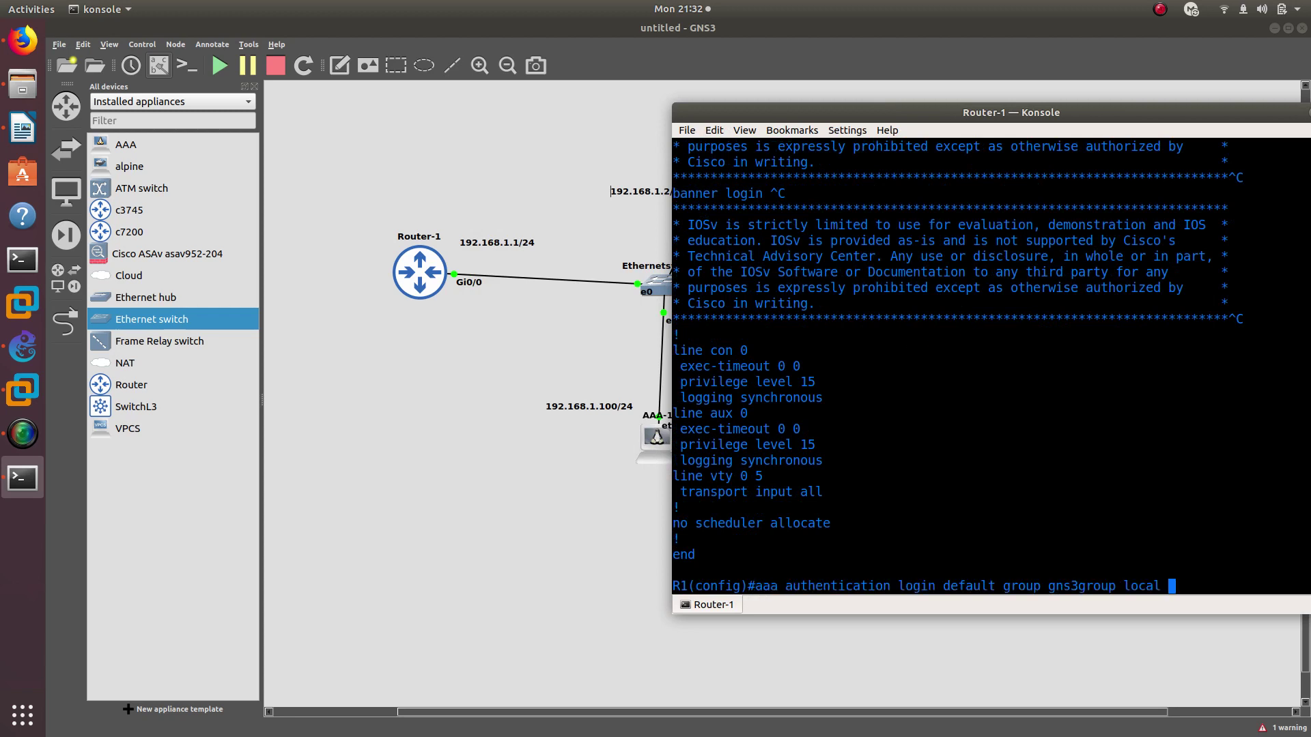
pyautogui.doubleClick(1142, 586)
pyautogui.doubleClick(1066, 587)
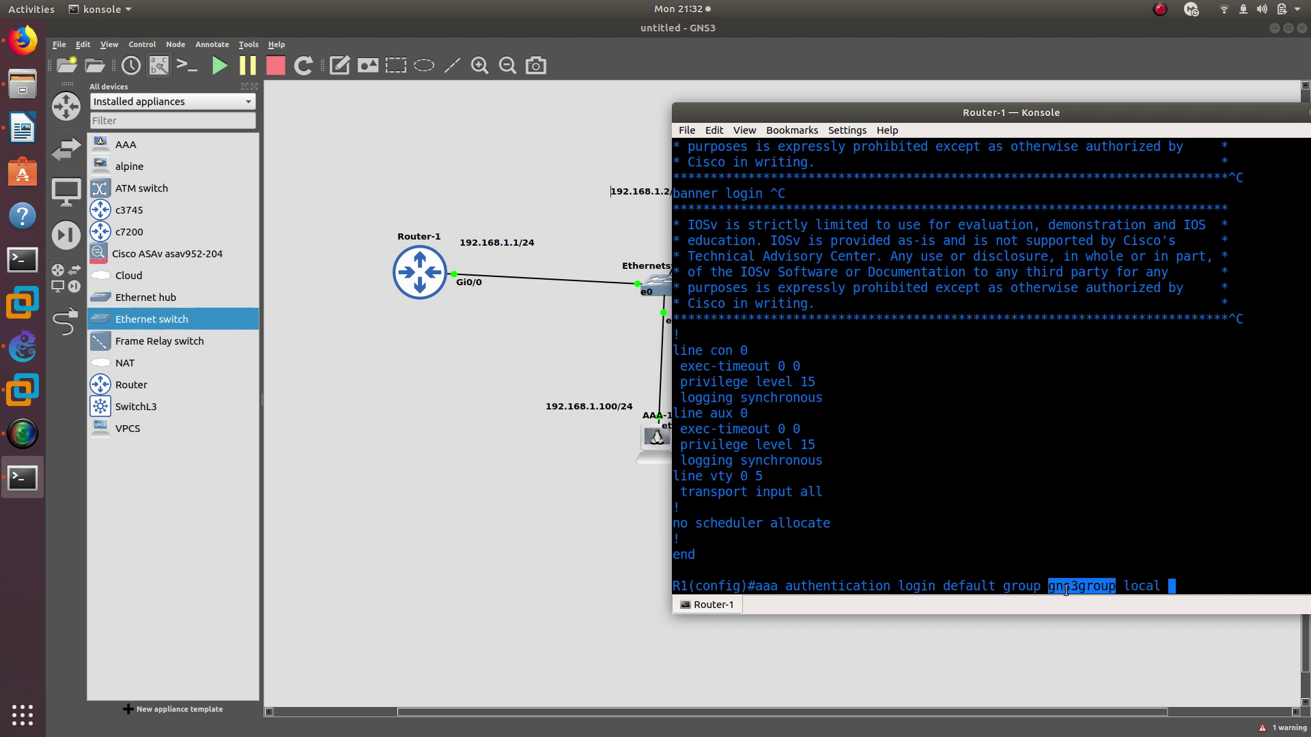
pyautogui.moveTo(995, 117); pyautogui.dragTo(770, 101)
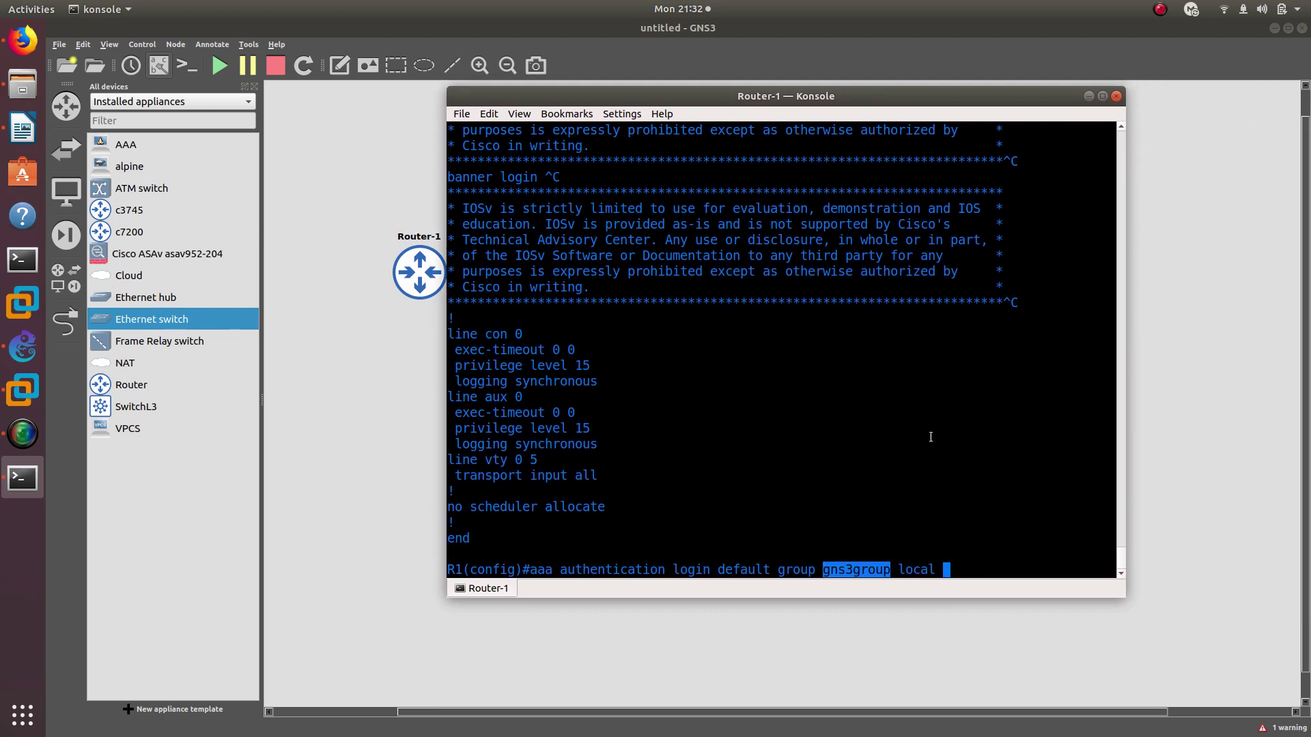
pyautogui.click(945, 471)
pyautogui.press('BackSpace')
pyautogui.press('BackSpace')
pyautogui.press('BackSpace')
pyautogui.press('BackSpace')
pyautogui.press('BackSpace')
pyautogui.press('BackSpace')
pyautogui.press('BackSpace')
pyautogui.press('BackSpace')
pyautogui.press('BackSpace')
pyautogui.press('BackSpace')
pyautogui.press('BackSpace')
pyautogui.press('BackSpace')
pyautogui.press('BackSpace')
pyautogui.press('BackSpace')
pyautogui.press('BackSpace')
pyautogui.press('BackSpace')
pyautogui.press('BackSpace')
pyautogui.press('BackSpace')
pyautogui.press('BackSpace')
pyautogui.press('BackSpace')
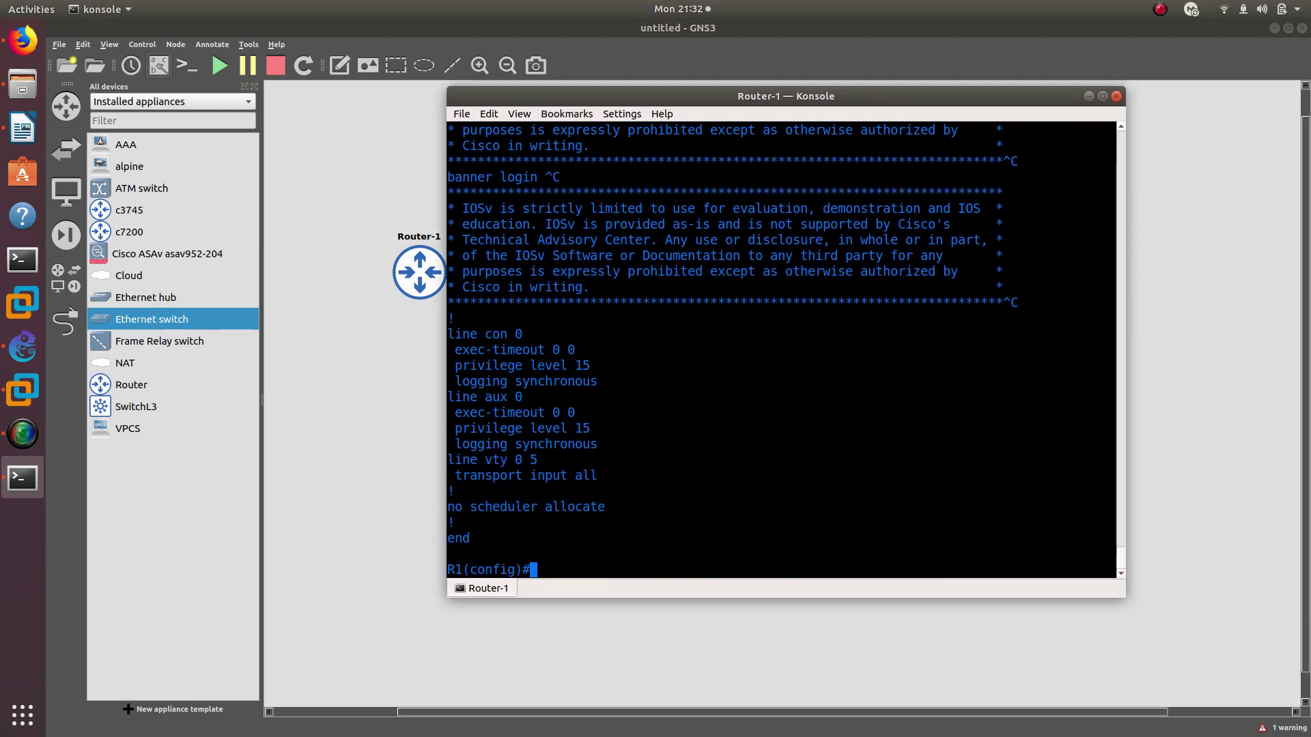
pyautogui.press('Return')
pyautogui.press('Return')
pyautogui.press('Return')
pyautogui.press('Return')
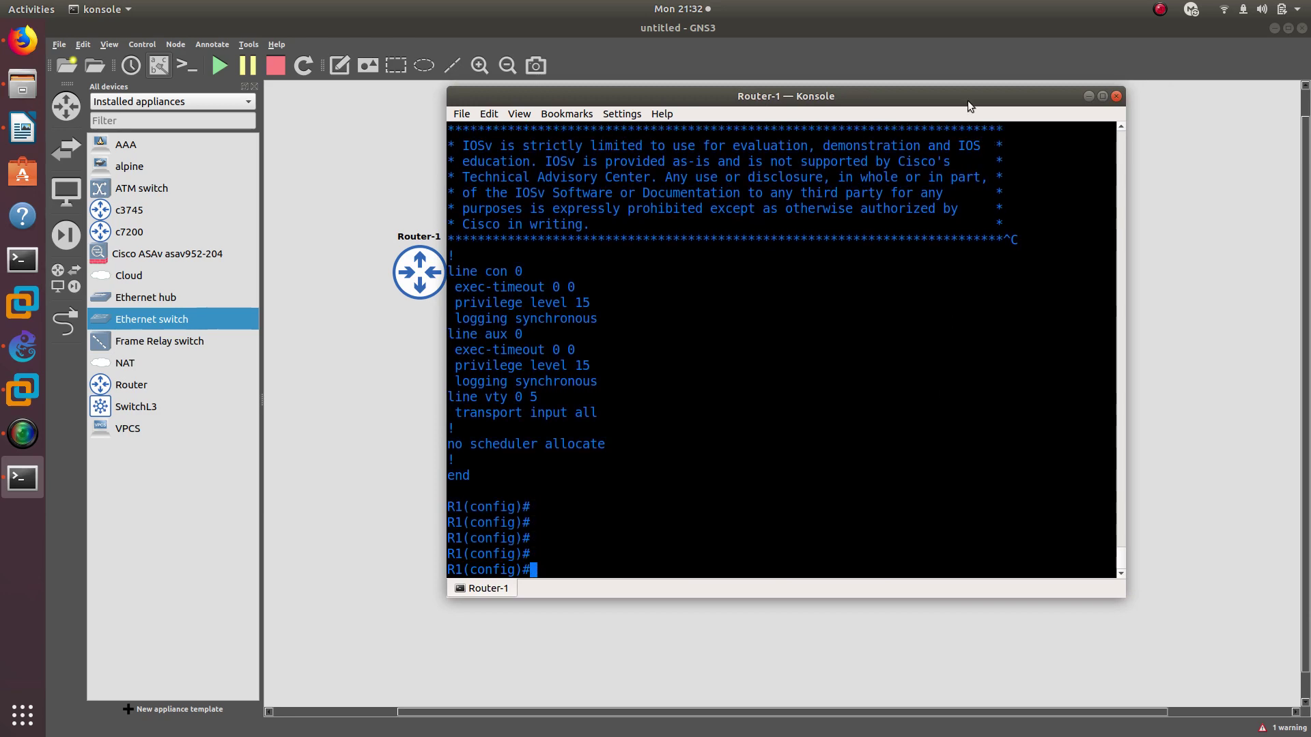
pyautogui.click(396, 445)
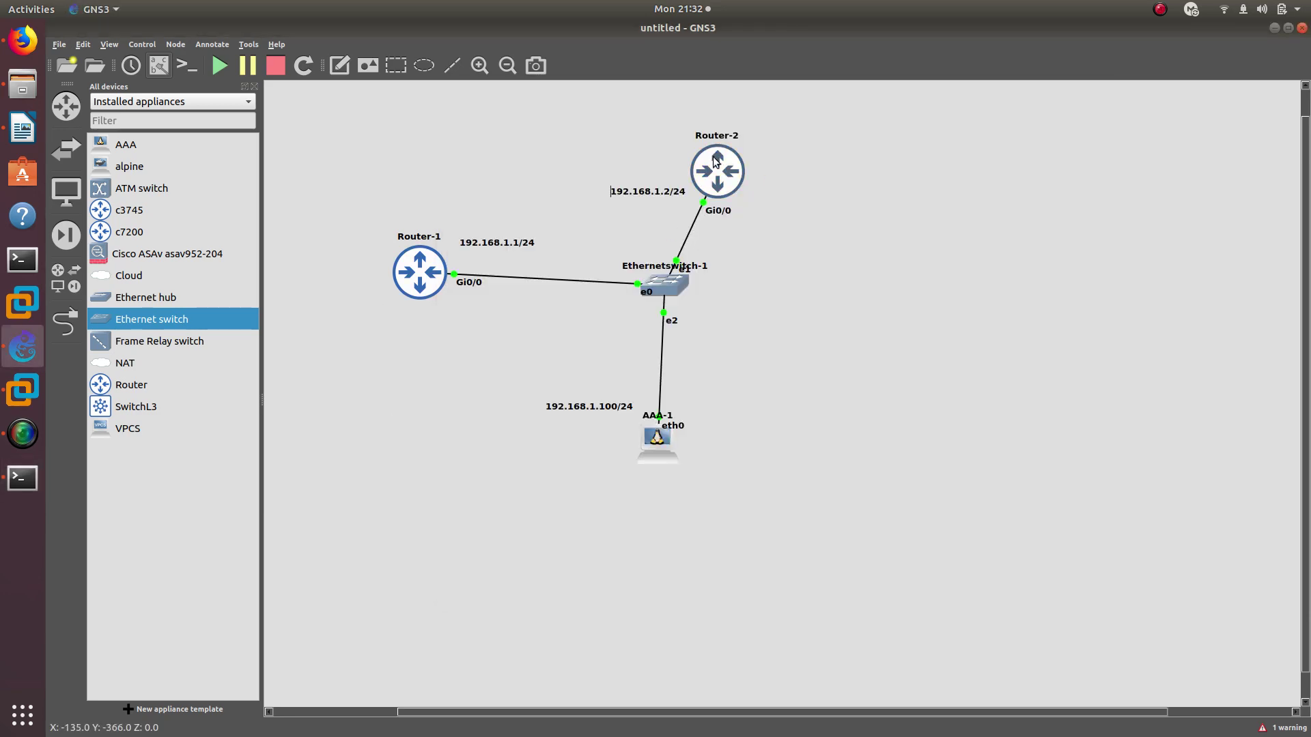
# Switch to Router-2's console, enter global configuration and set the hostname to R2
pyautogui.click(27, 481)
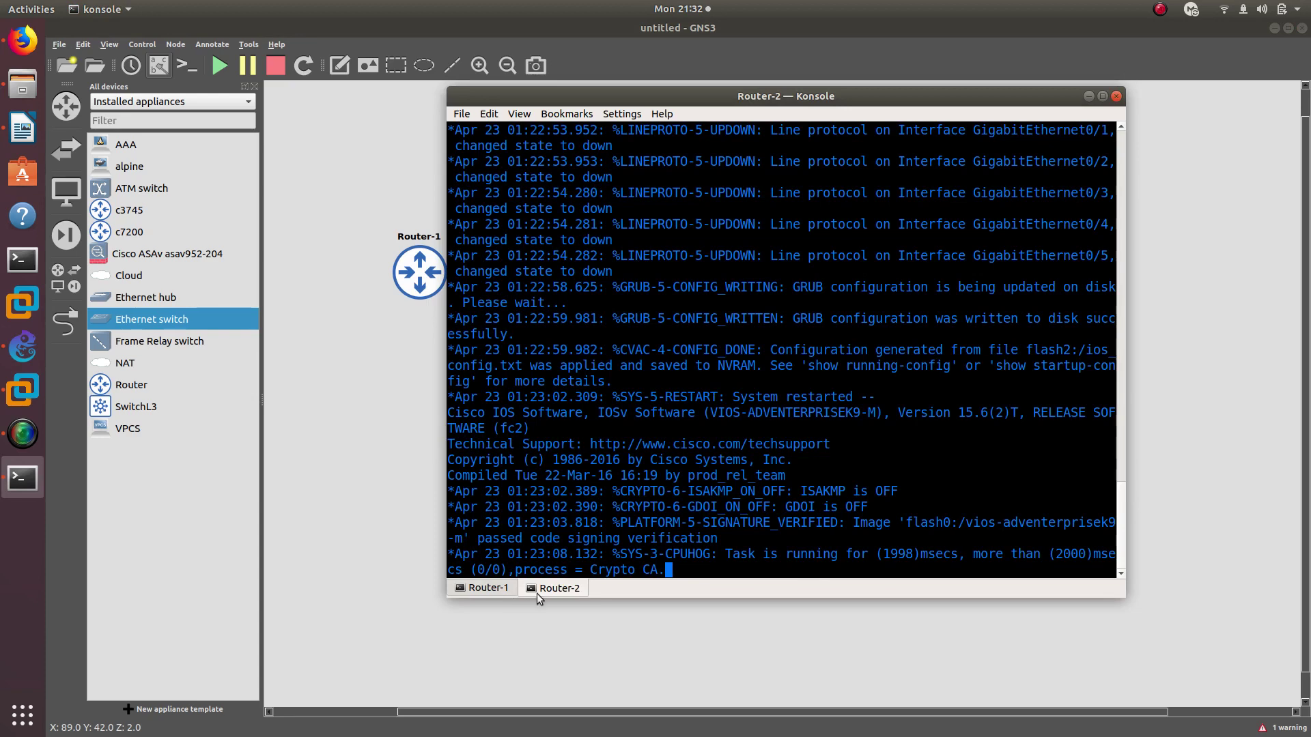
pyautogui.click(505, 589)
pyautogui.click(575, 592)
pyautogui.moveTo(722, 90); pyautogui.dragTo(887, 116)
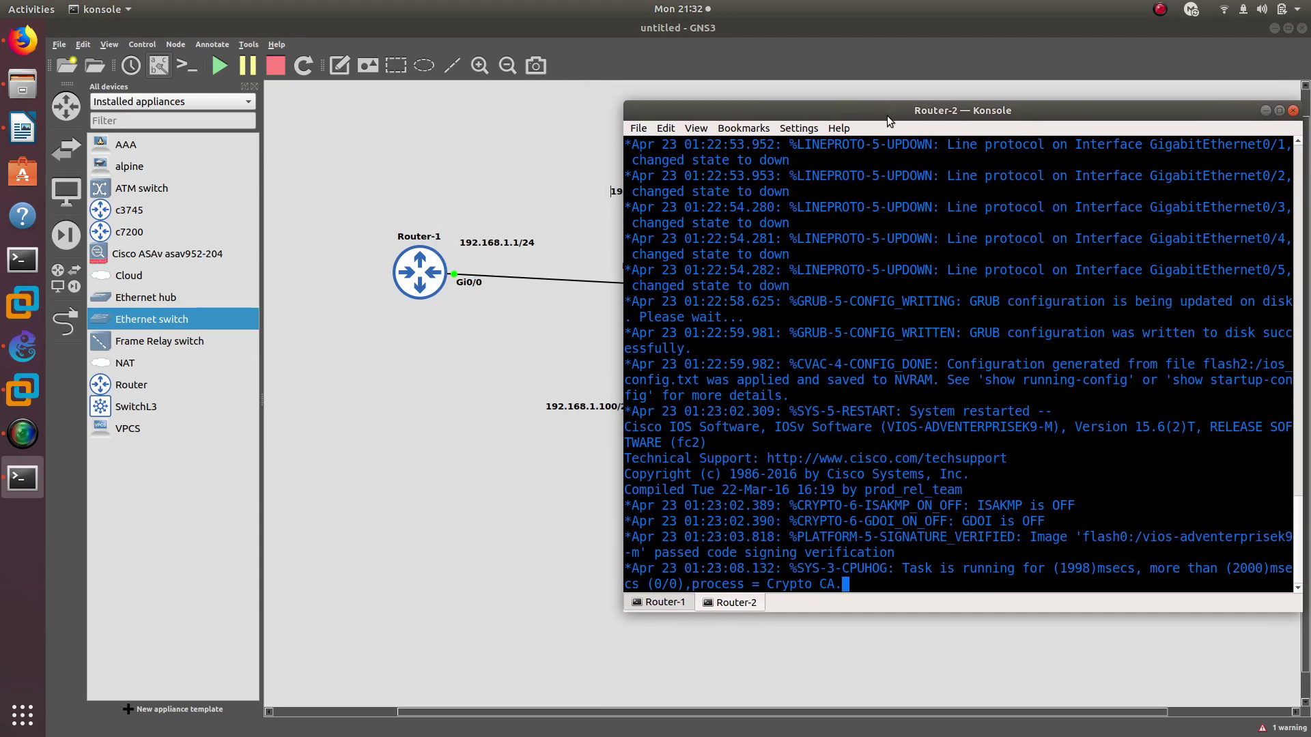
pyautogui.press('Return')
pyautogui.press('Return')
pyautogui.press('Return')
pyautogui.press('Return')
pyautogui.press('Return')
pyautogui.write('config ')
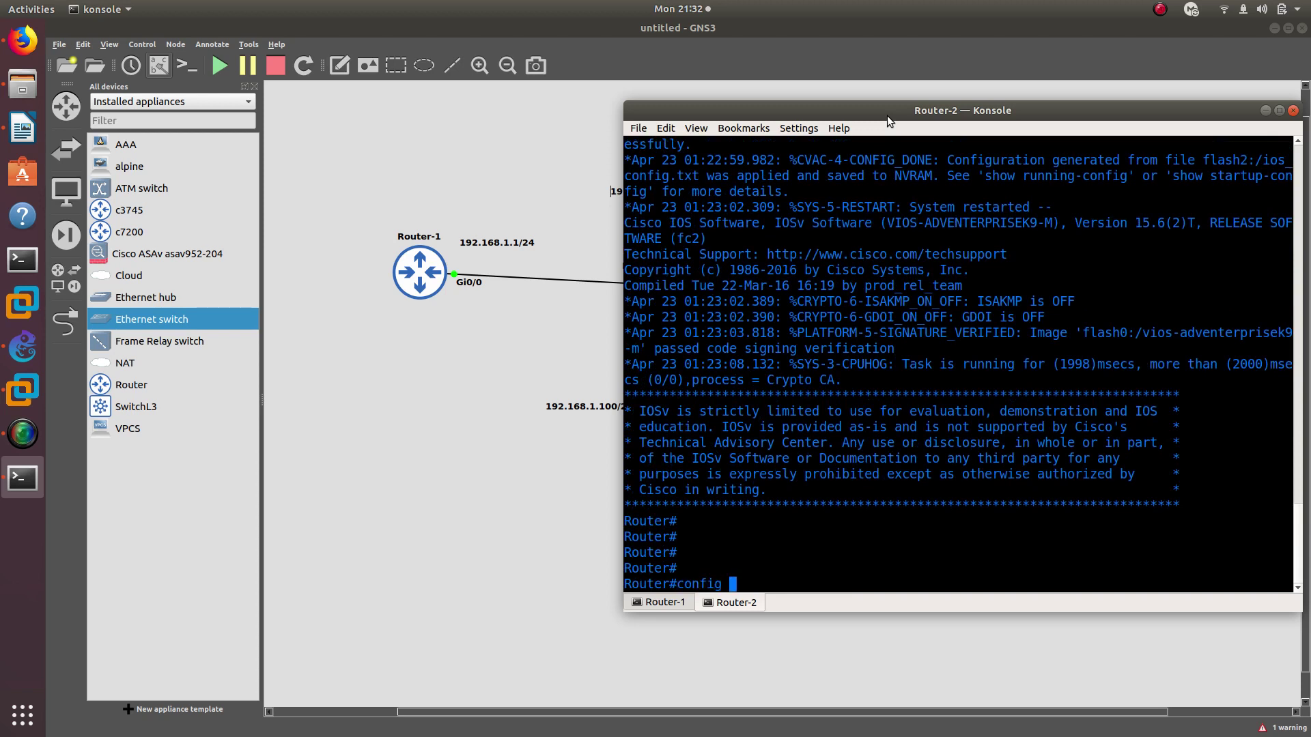
pyautogui.write('t')
pyautogui.press('Return')
pyautogui.write('hos')
pyautogui.press('Tab')
pyautogui.write('R')
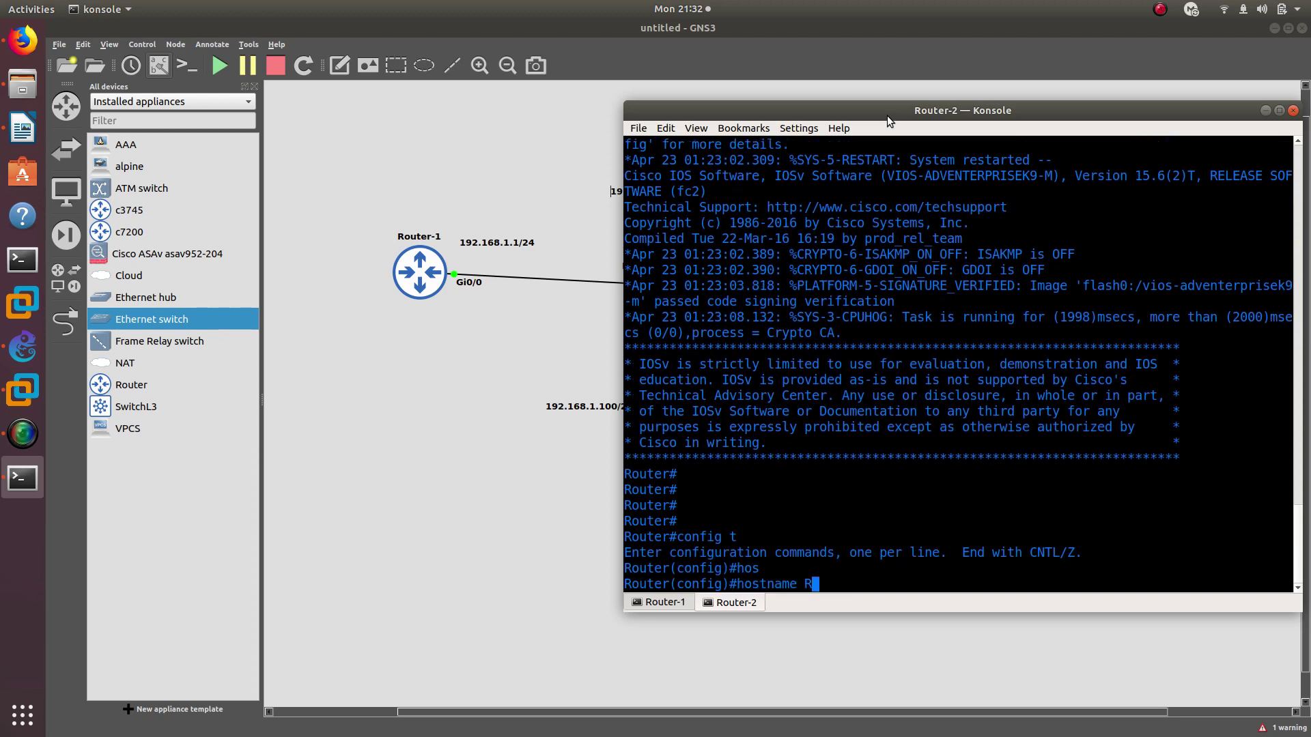
pyautogui.write('2')
pyautogui.press('Return')
# Give Gi0/0 the address 192.168.1.2 255.255.255.0 and enable it with no shutdown
pyautogui.write('int g0/0')
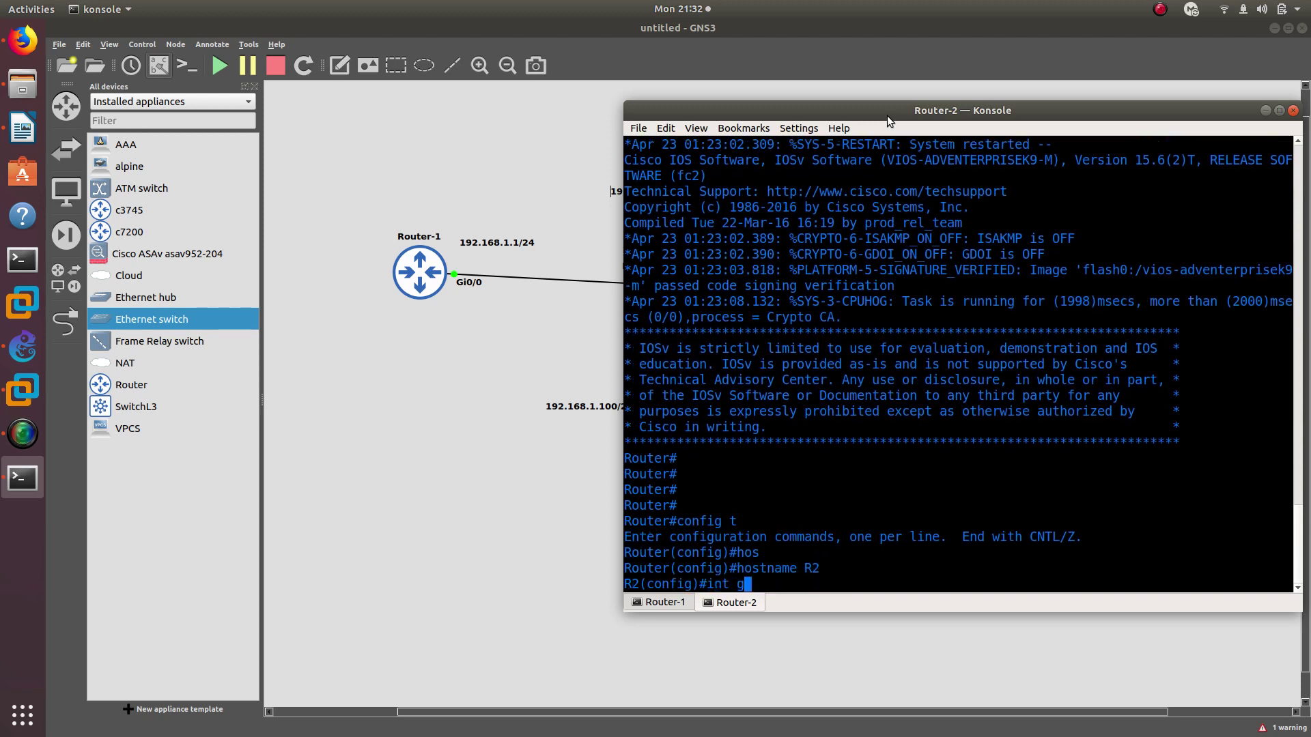
pyautogui.press('Return')
pyautogui.moveTo(882, 113); pyautogui.dragTo(928, 137)
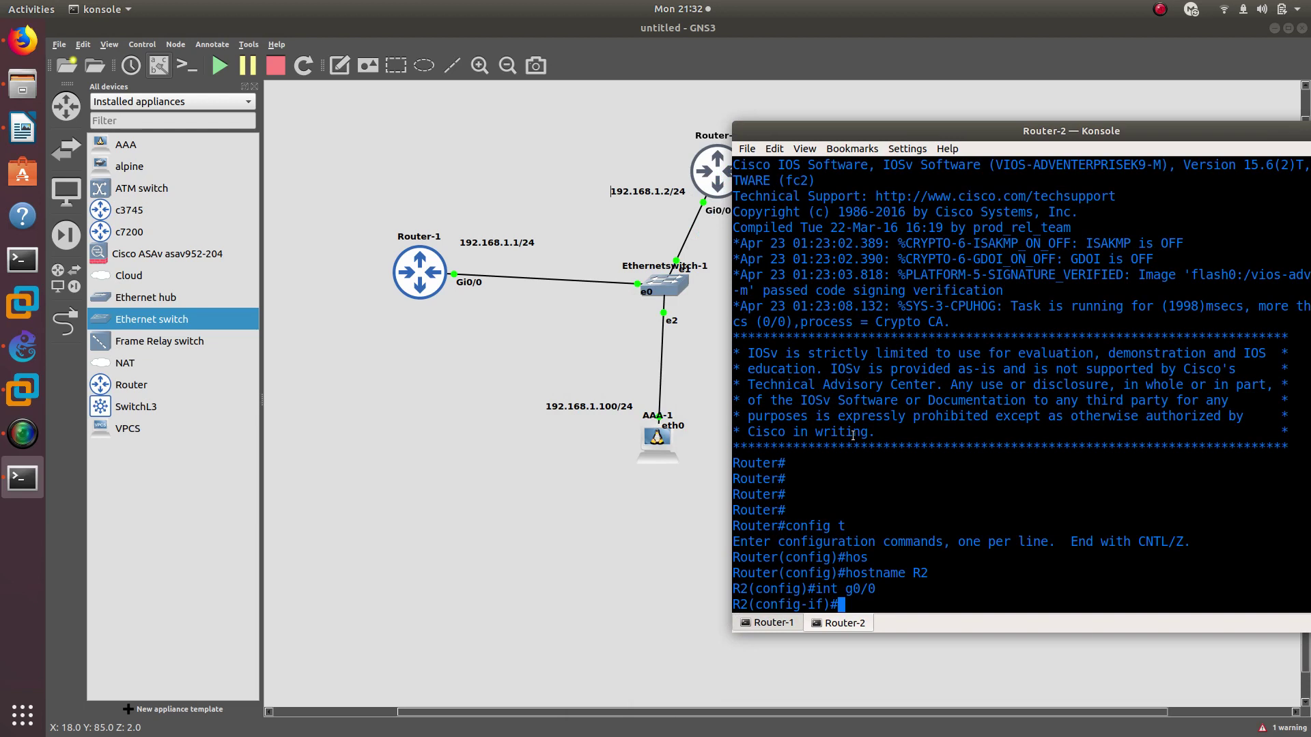
pyautogui.write('ip add')
pyautogui.press('Tab')
pyautogui.write('192.')
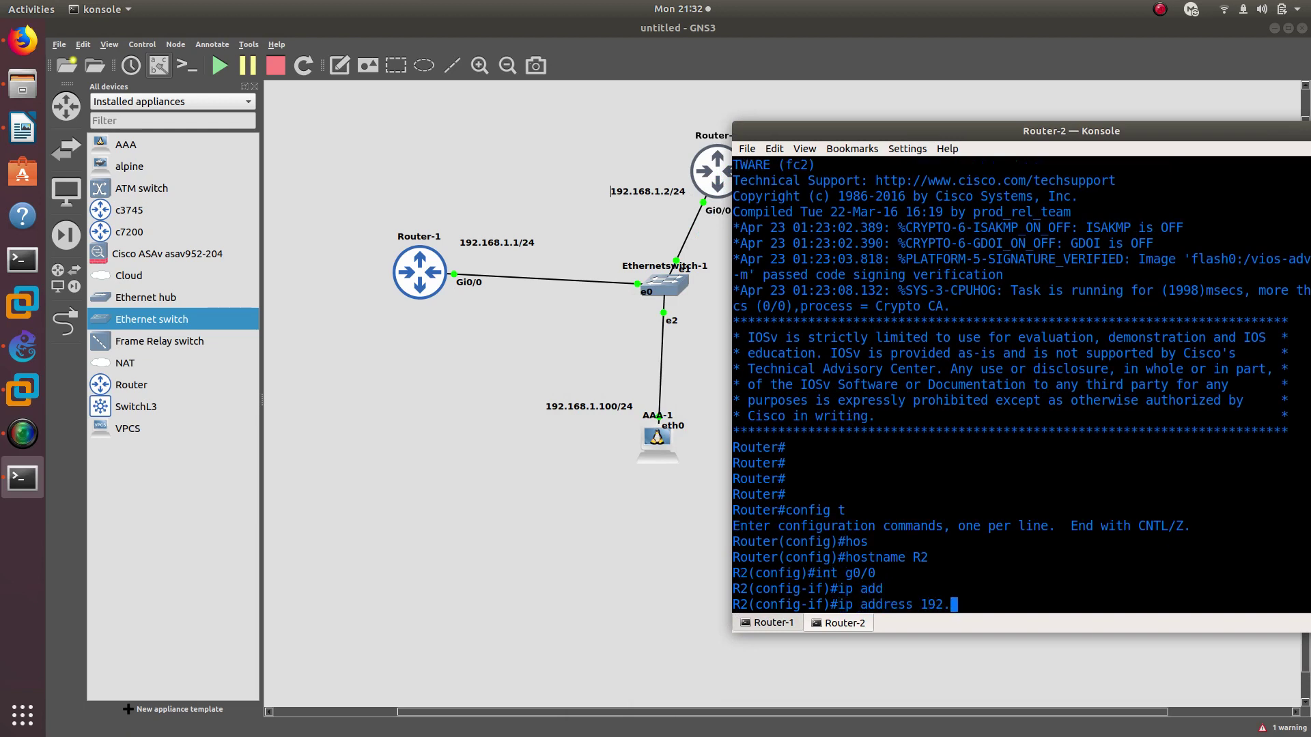
pyautogui.write('168.1.2 255.255.255.0')
pyautogui.press('Return')
pyautogui.write('nfig-if)#n')
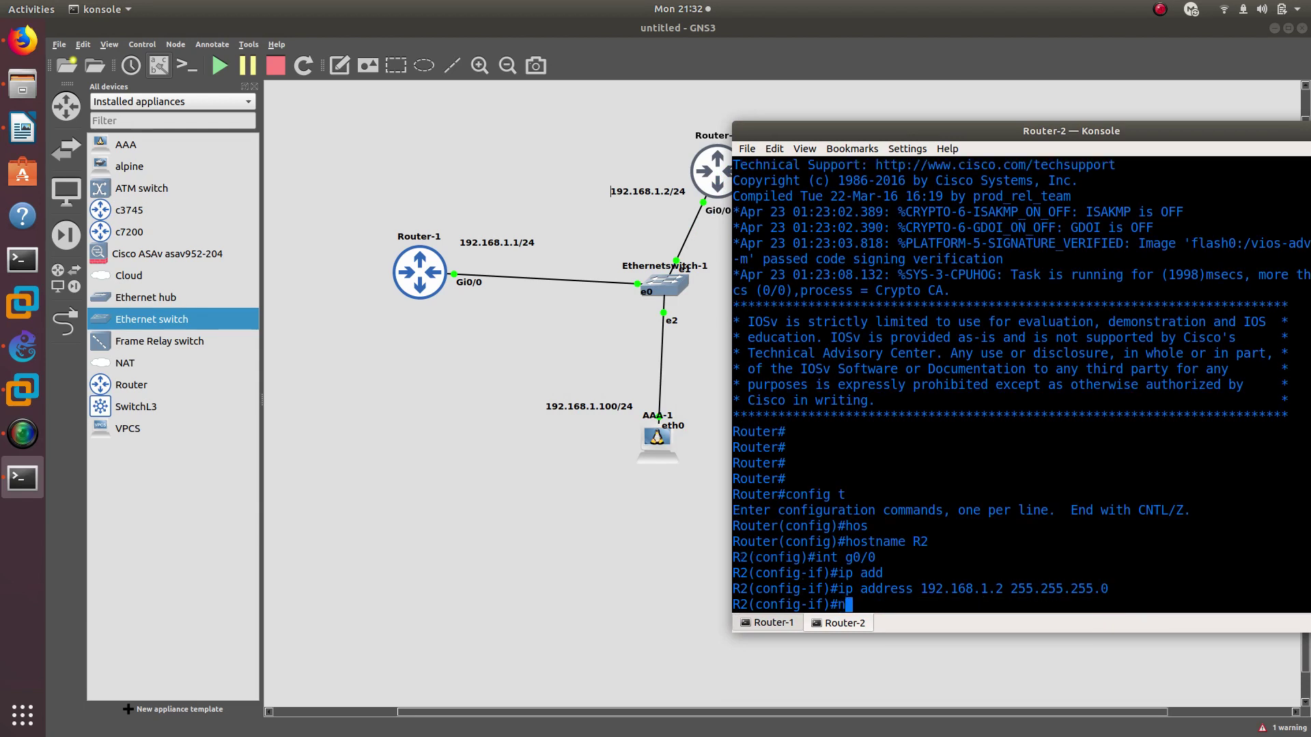
pyautogui.write('o shu')
pyautogui.press('Tab')
pyautogui.press('Return')
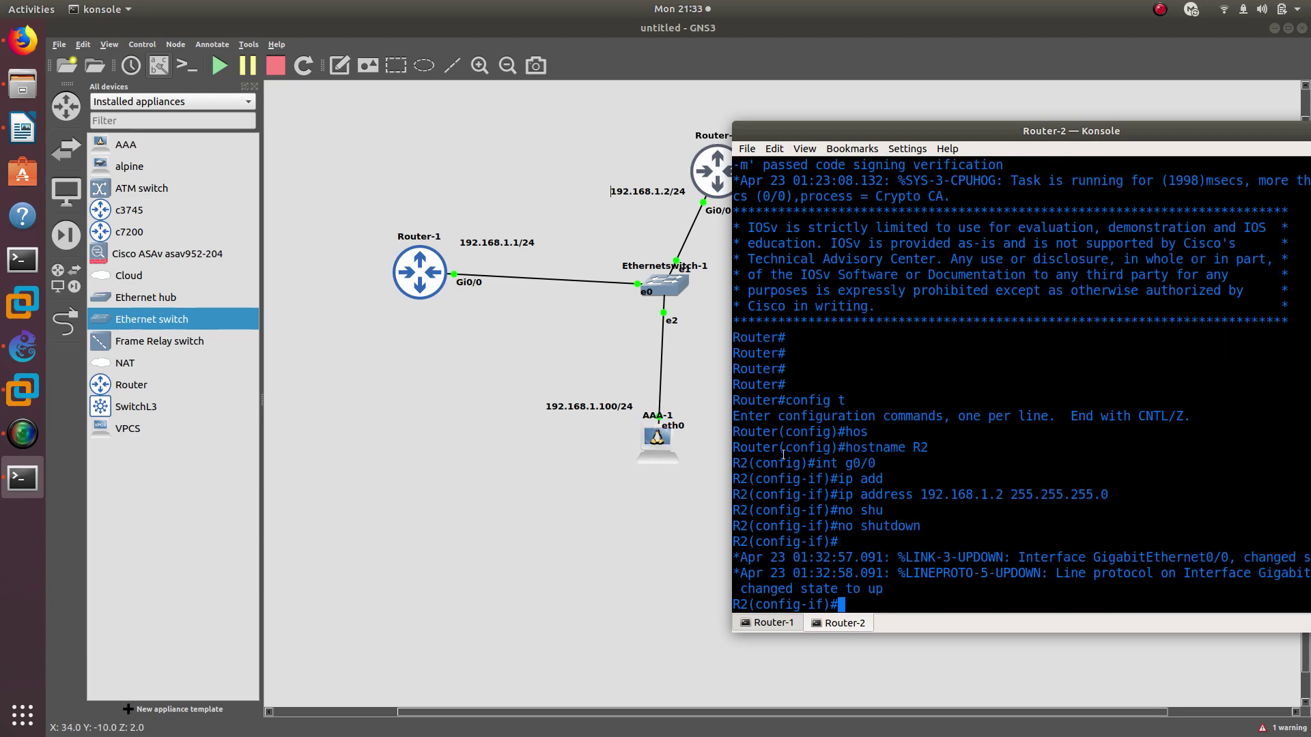
# Ping R1 at 192.168.1.1 and the AAA server at 192.168.1.100 from R2
pyautogui.write('do ping 192.116')
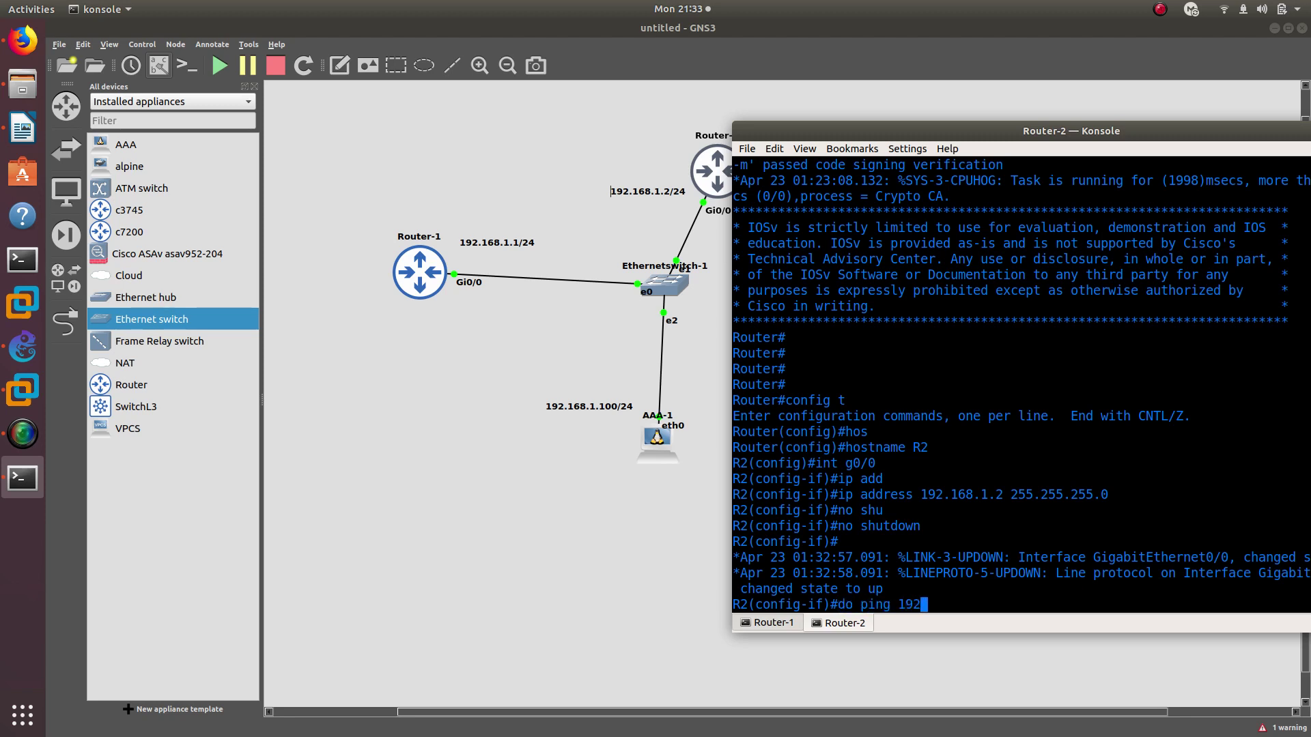
pyautogui.press('BackSpace')
pyautogui.press('BackSpace')
pyautogui.write('68.1.1')
pyautogui.press('Return')
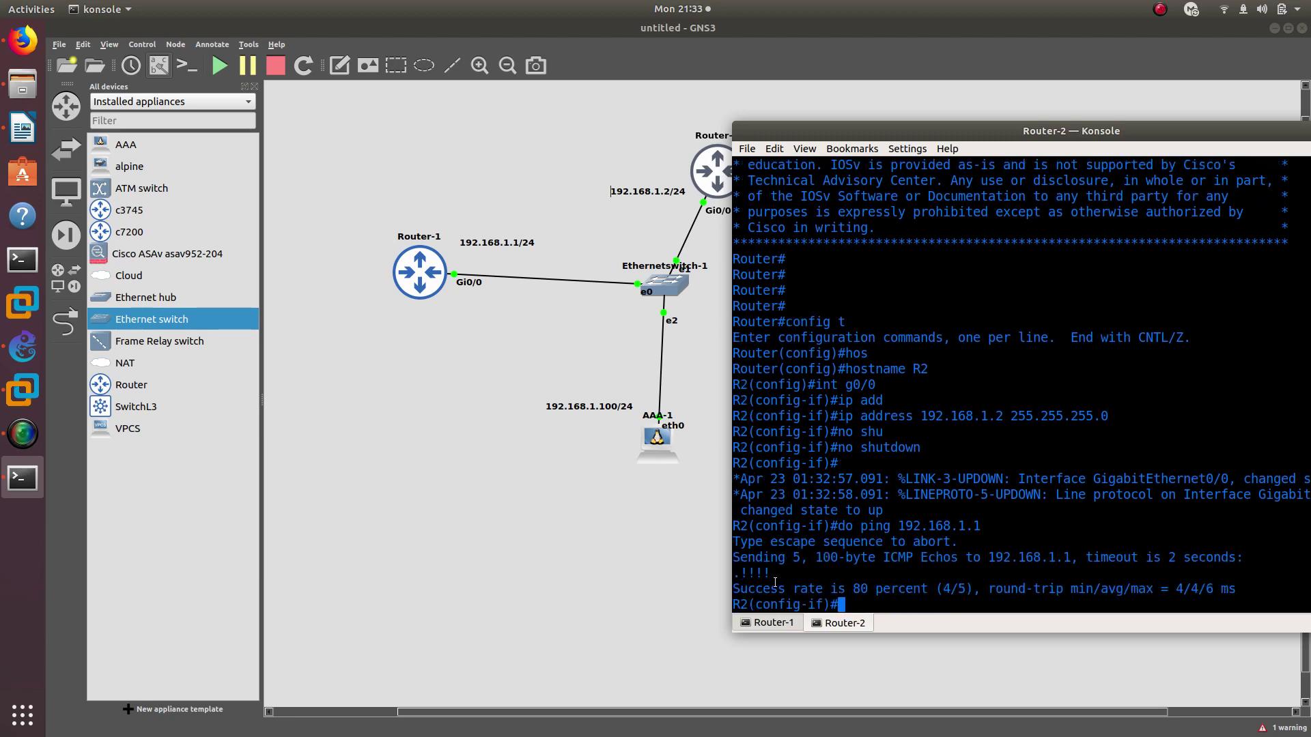
pyautogui.press('Up')
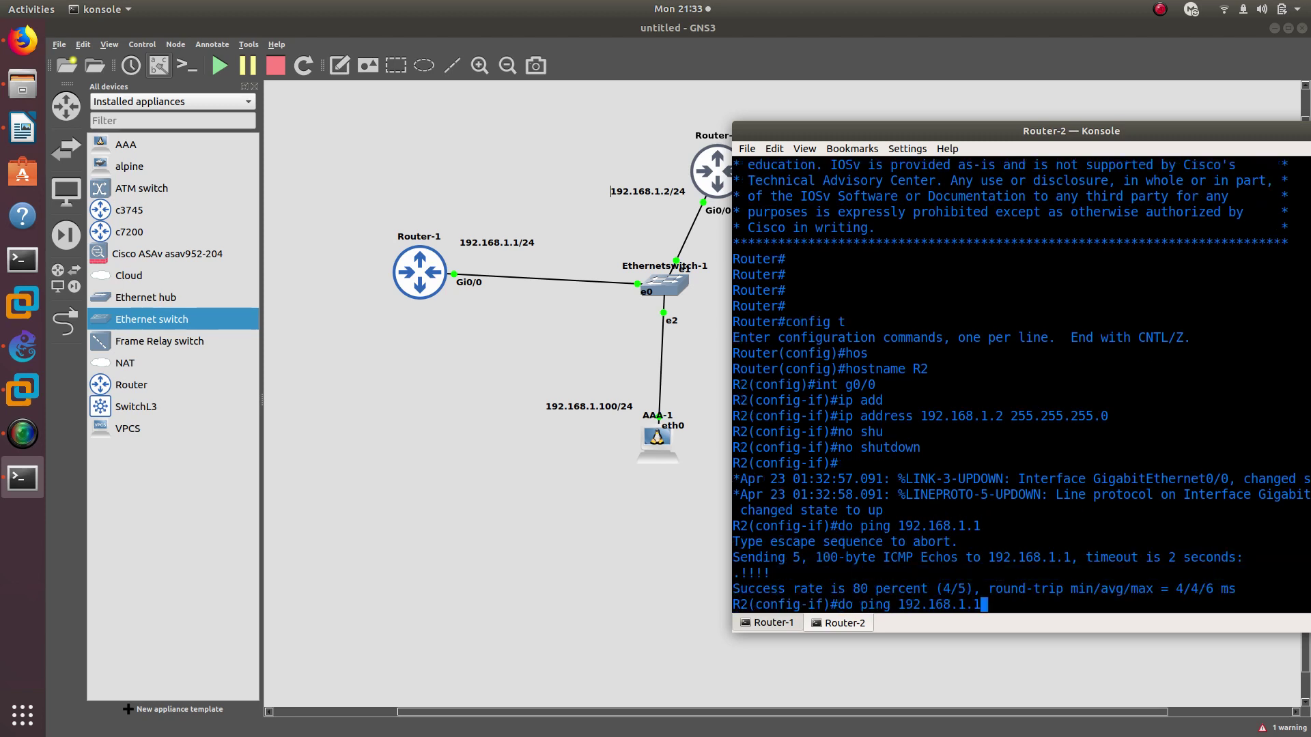
pyautogui.write('00')
pyautogui.press('Return')
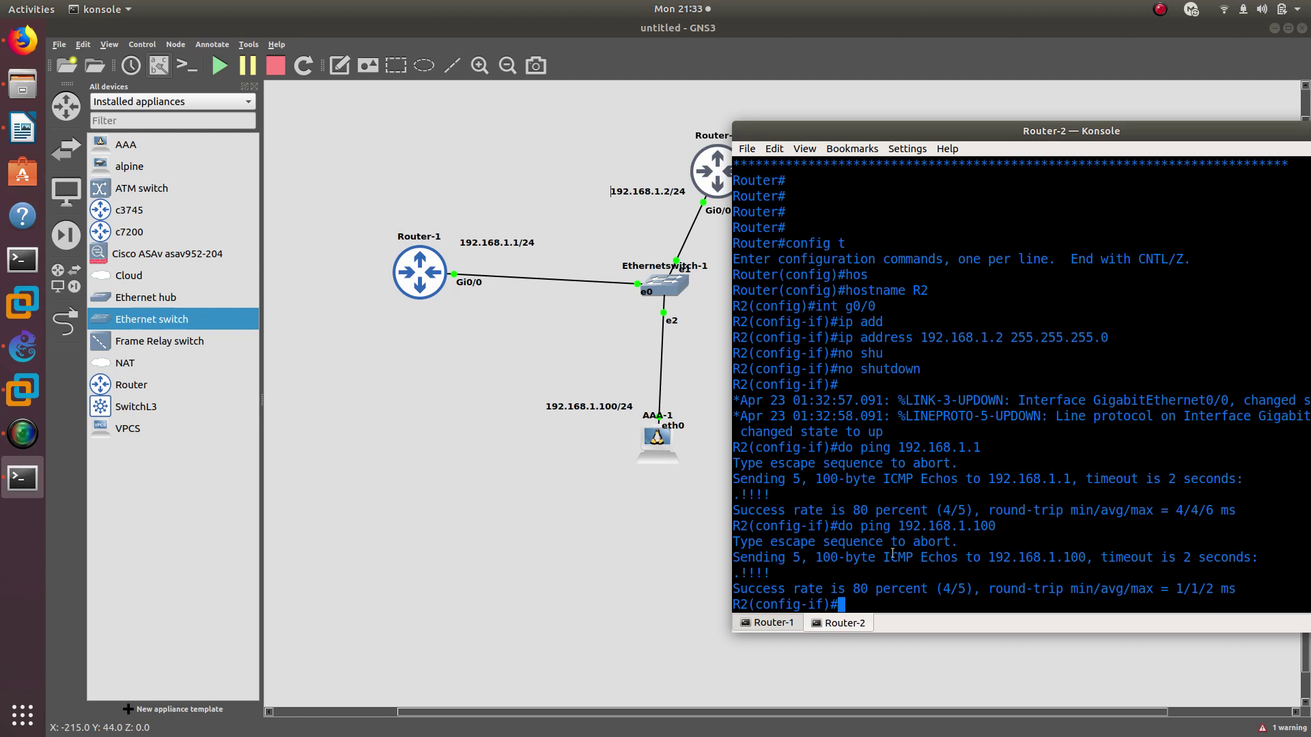
# Leave configuration mode and telnet from R2 to 192.168.1.1
pyautogui.write('end')
pyautogui.press('Return')
pyautogui.press('Return')
pyautogui.press('Return')
pyautogui.write('tel')
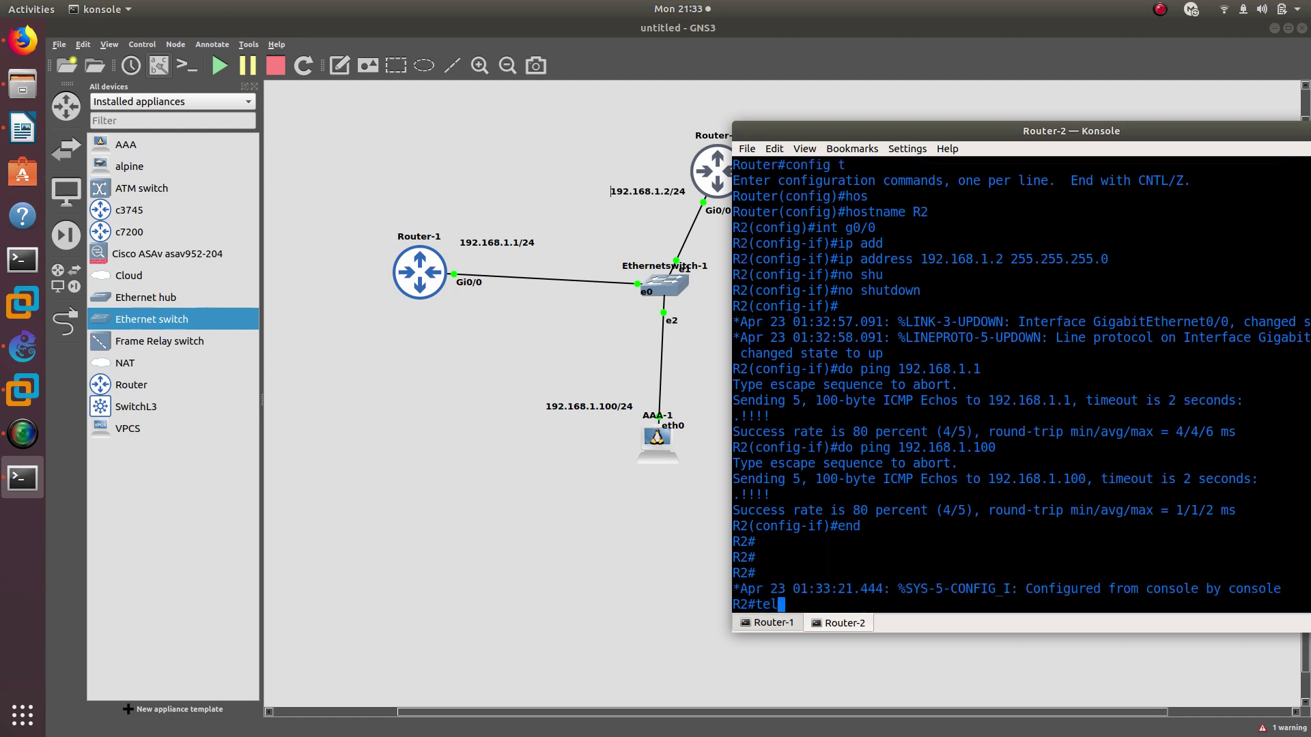
pyautogui.write('net 192.168.1.1')
pyautogui.press('Return')
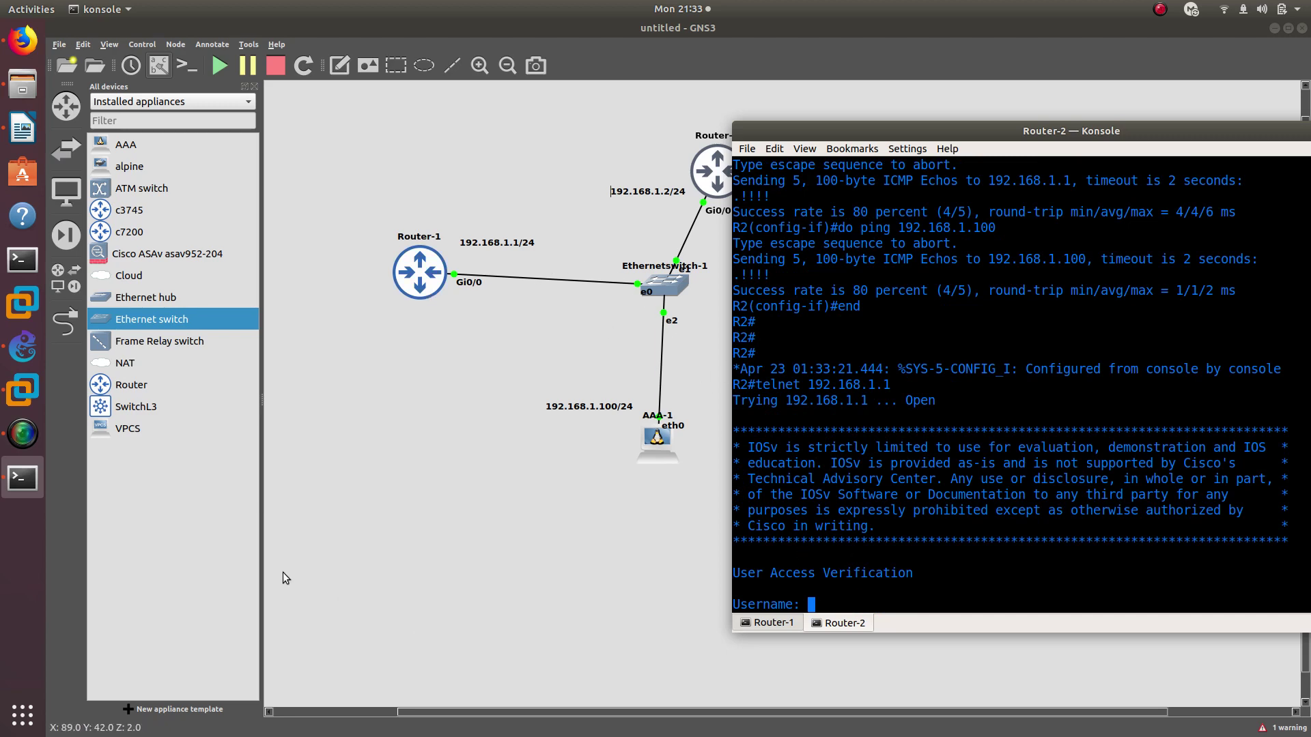
# Check the TACACS+ admin username in the Writer notes, then return to GNS3
pyautogui.click(23, 141)
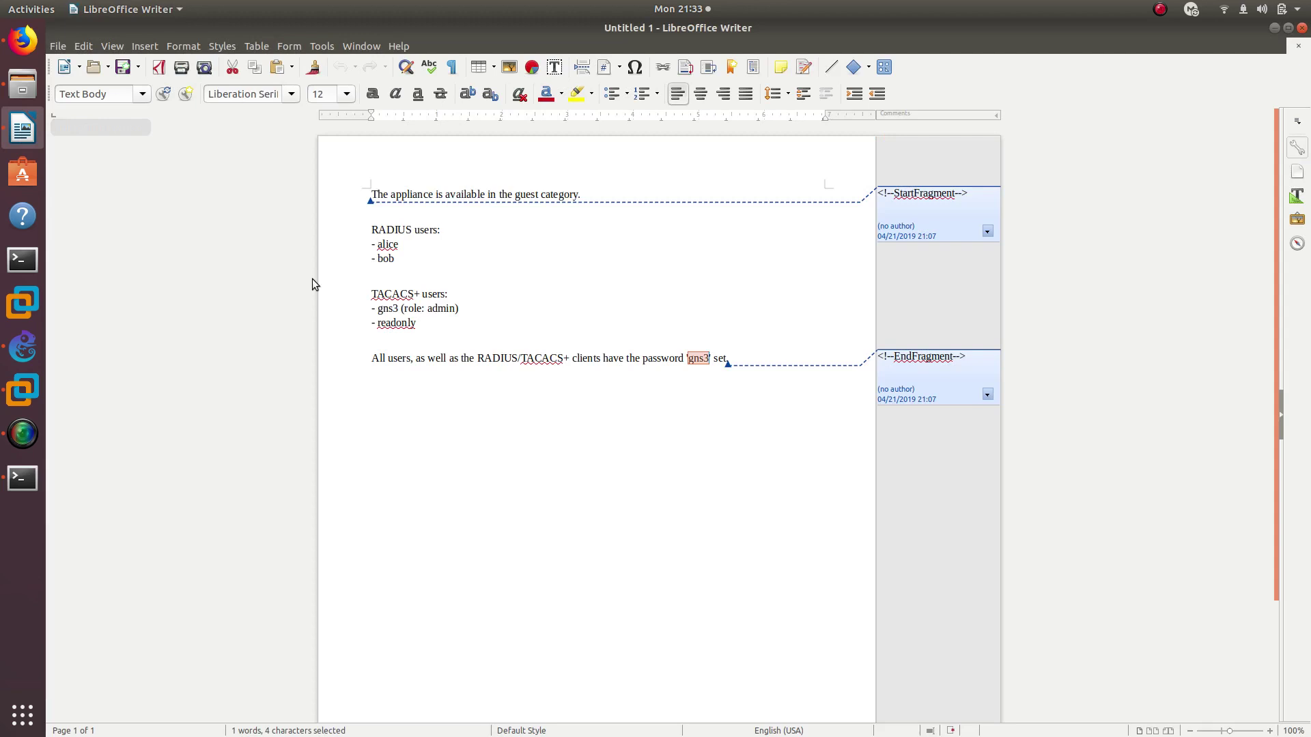
pyautogui.doubleClick(393, 308)
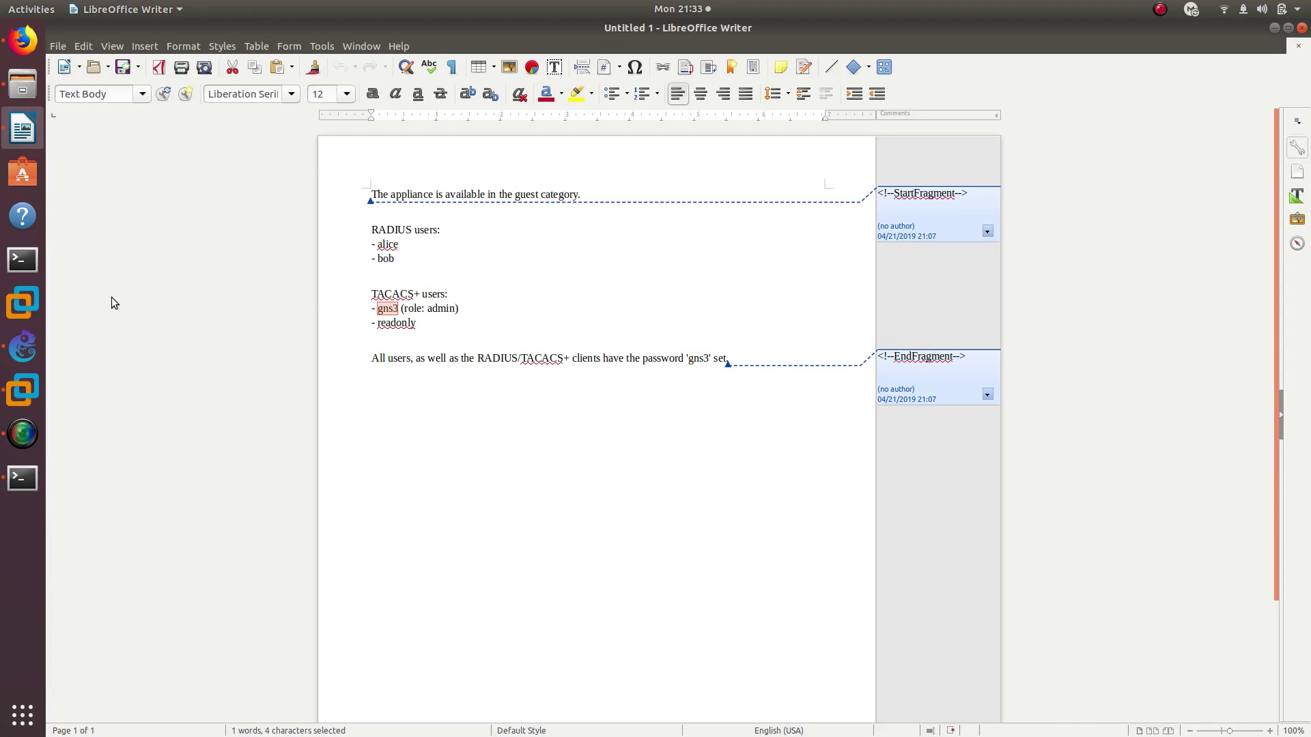
pyautogui.click(19, 346)
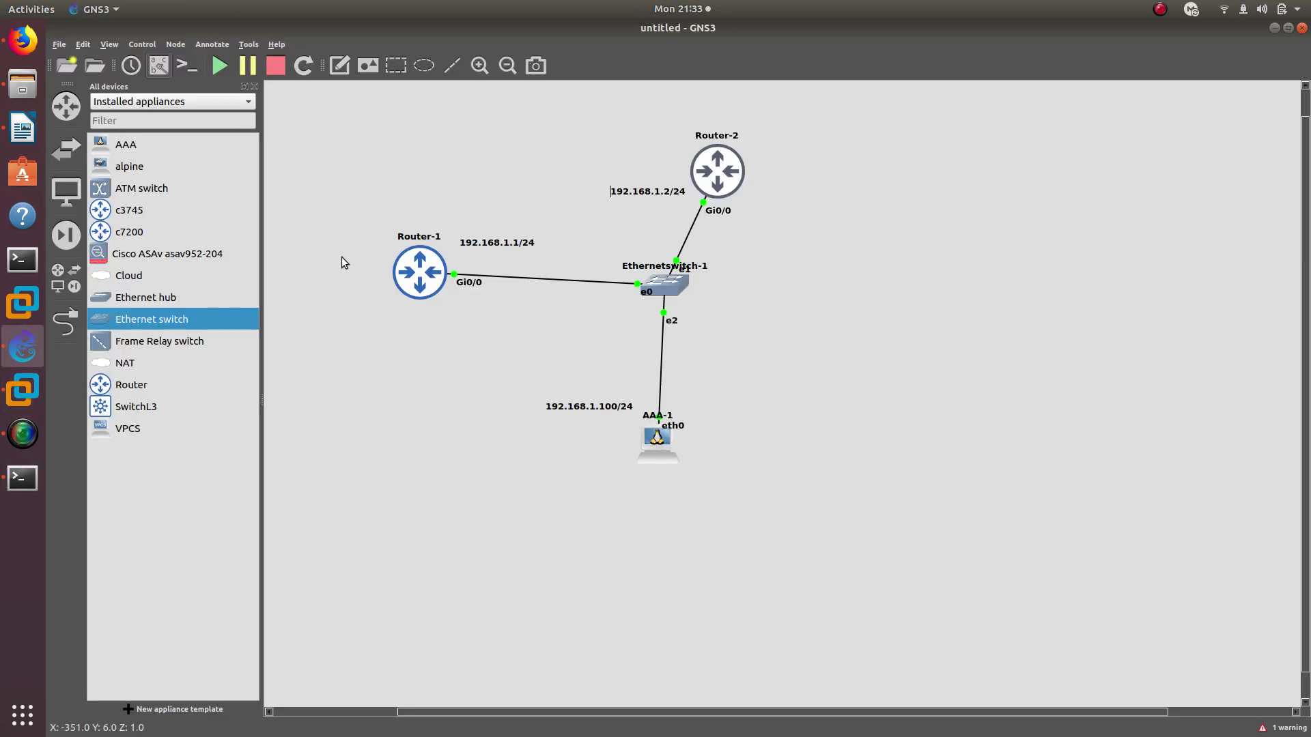
# Log in to R1 over telnet with the TACACS+ admin username and password, then exit to R2
pyautogui.click(24, 497)
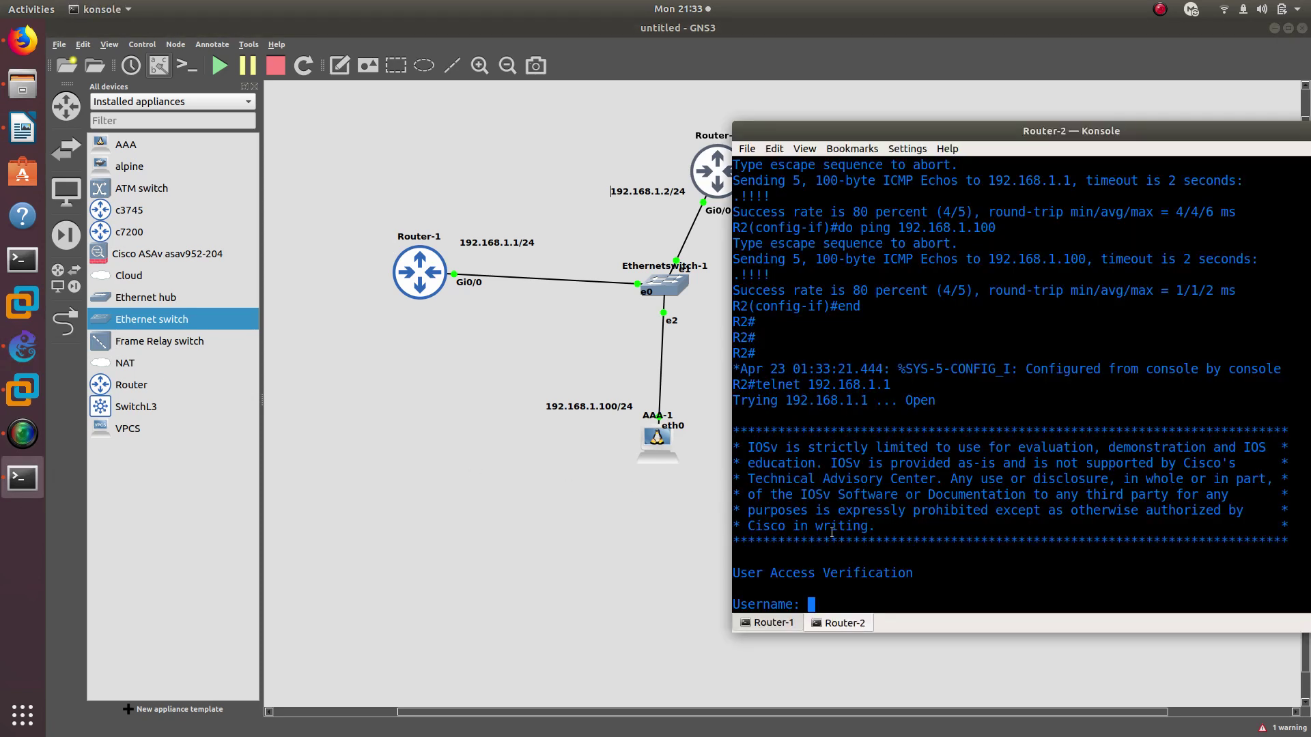
pyautogui.write('gns3')
pyautogui.press('Return')
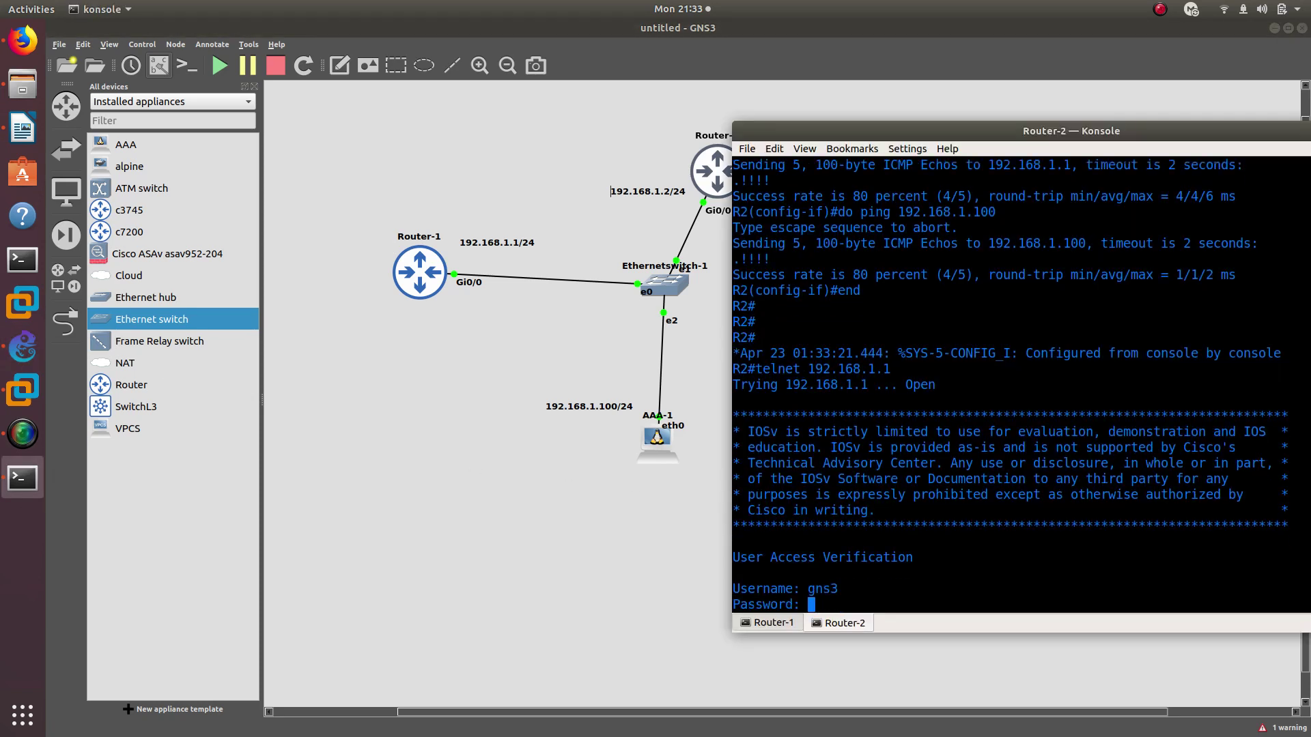
pyautogui.write('gns3')
pyautogui.press('Return')
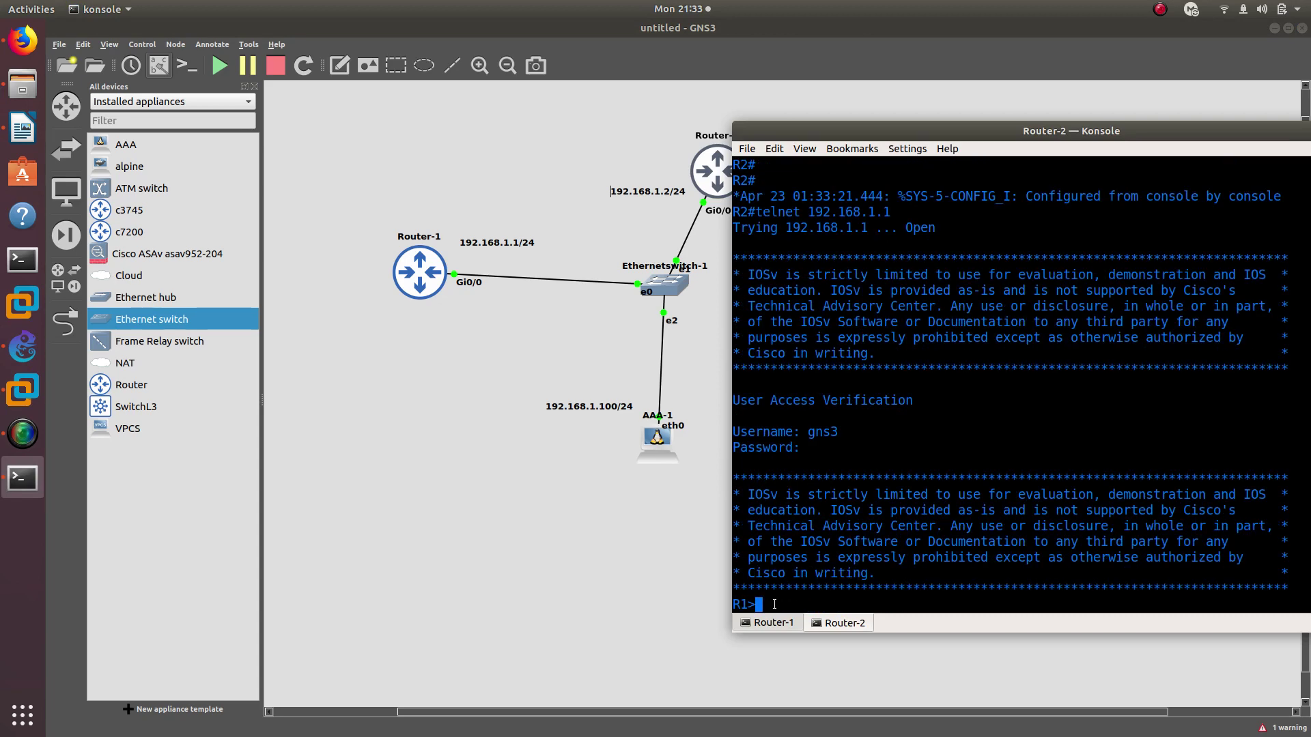
pyautogui.moveTo(774, 605); pyautogui.dragTo(733, 604)
pyautogui.write('exit')
pyautogui.press('Return')
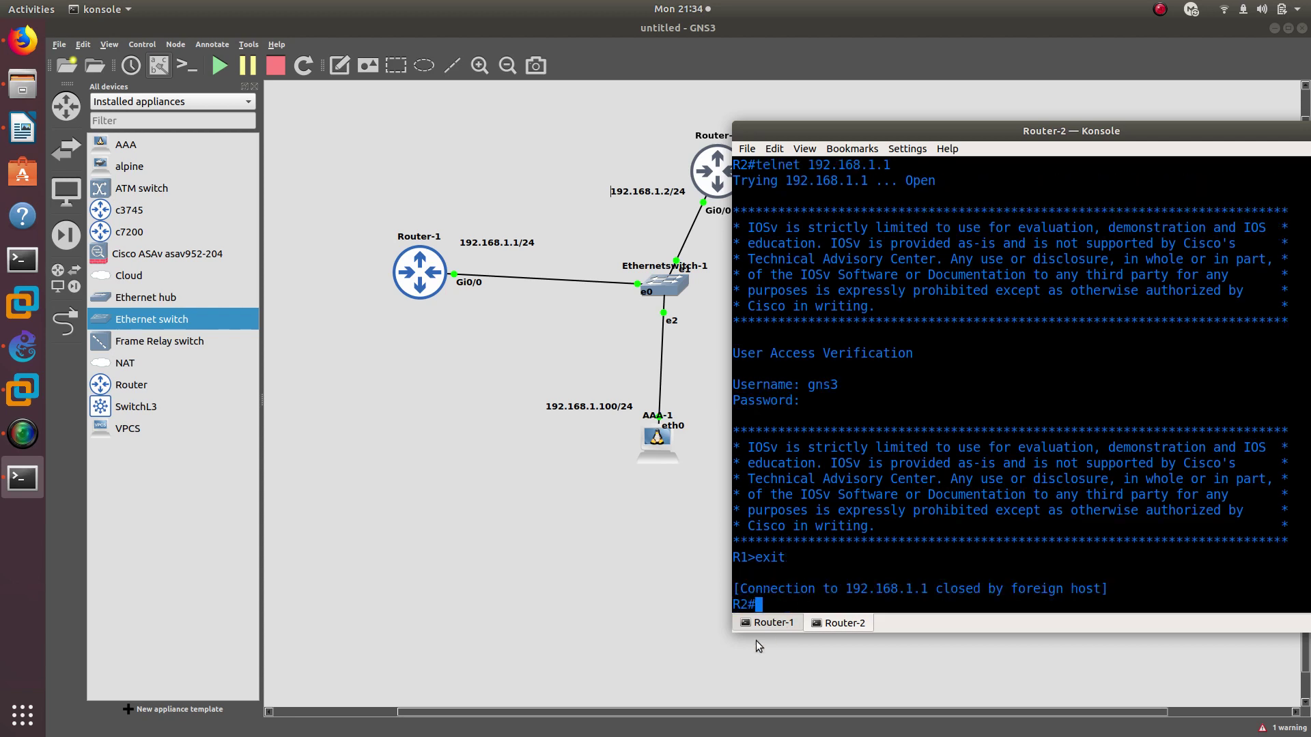
pyautogui.moveTo(765, 605); pyautogui.dragTo(733, 605)
pyautogui.click(732, 605)
pyautogui.click(575, 550)
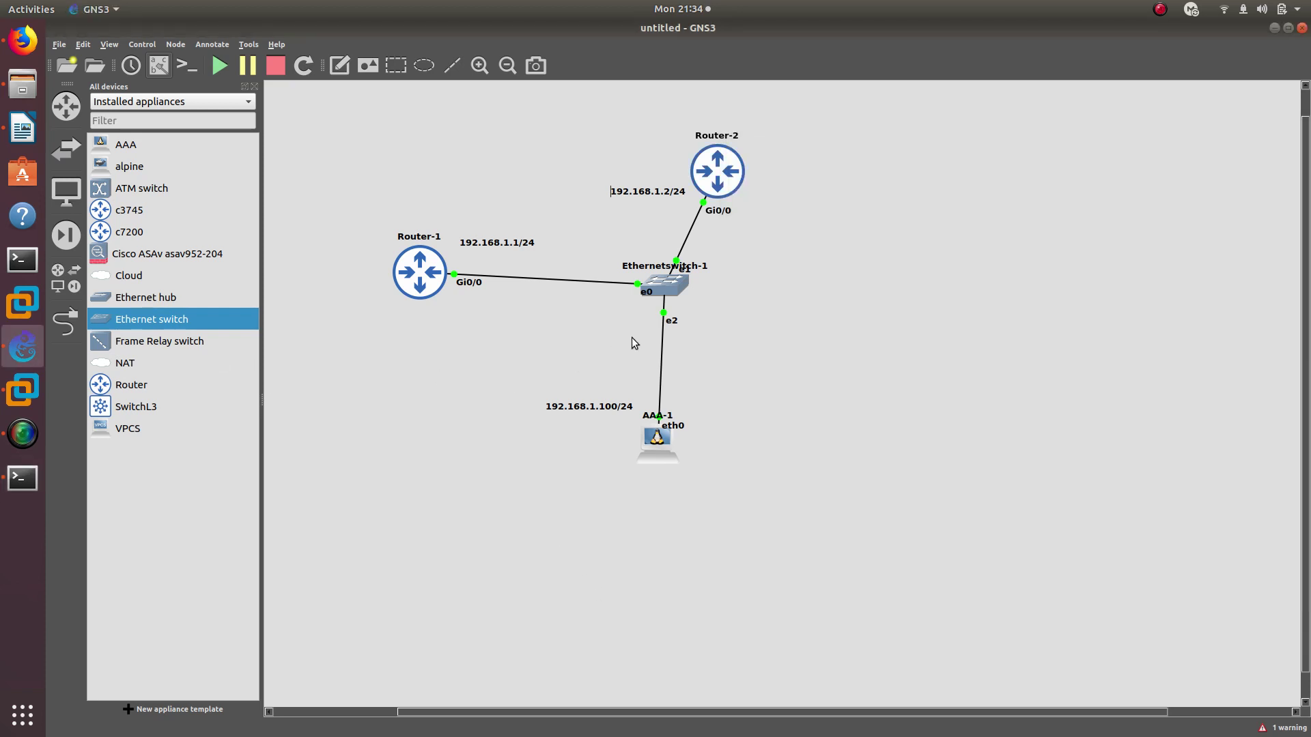
# Delete AAA-1's link to the switch and rerun telnet 192.168.1.1 from R2
pyautogui.rightClick(661, 359)
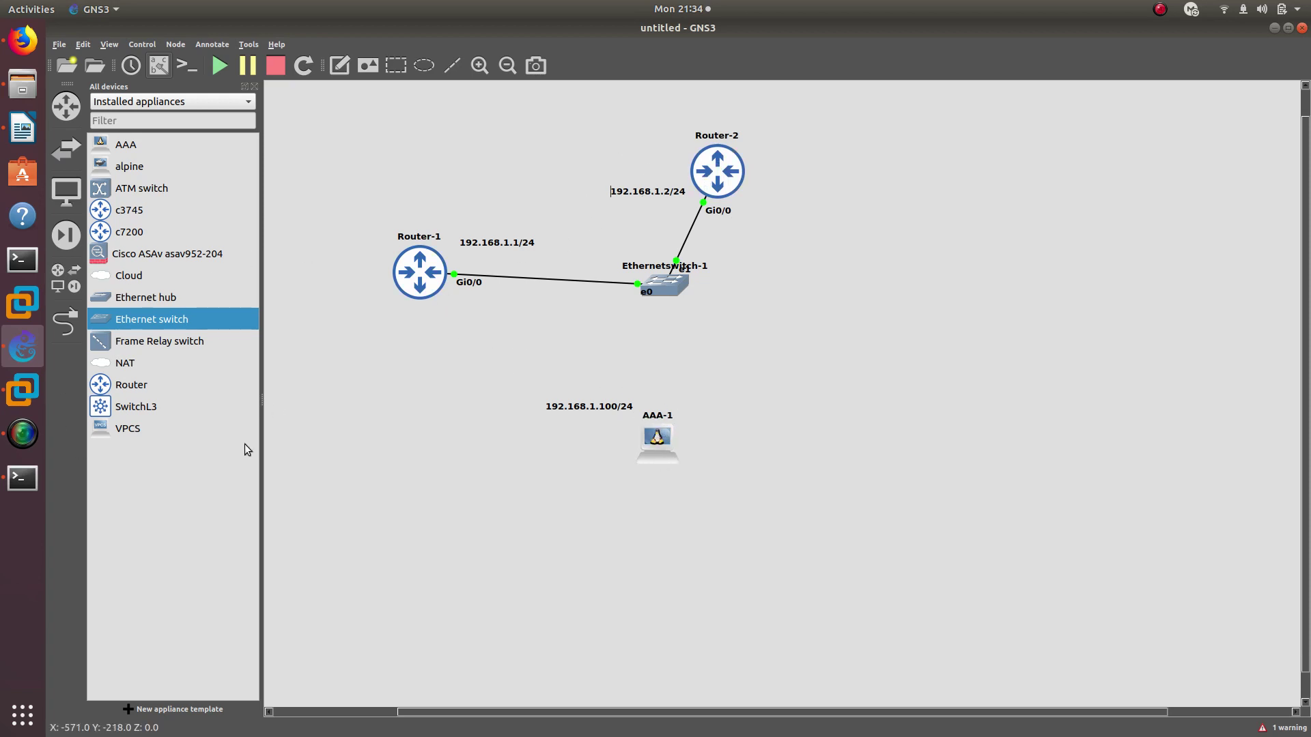
pyautogui.click(22, 477)
pyautogui.press('Up')
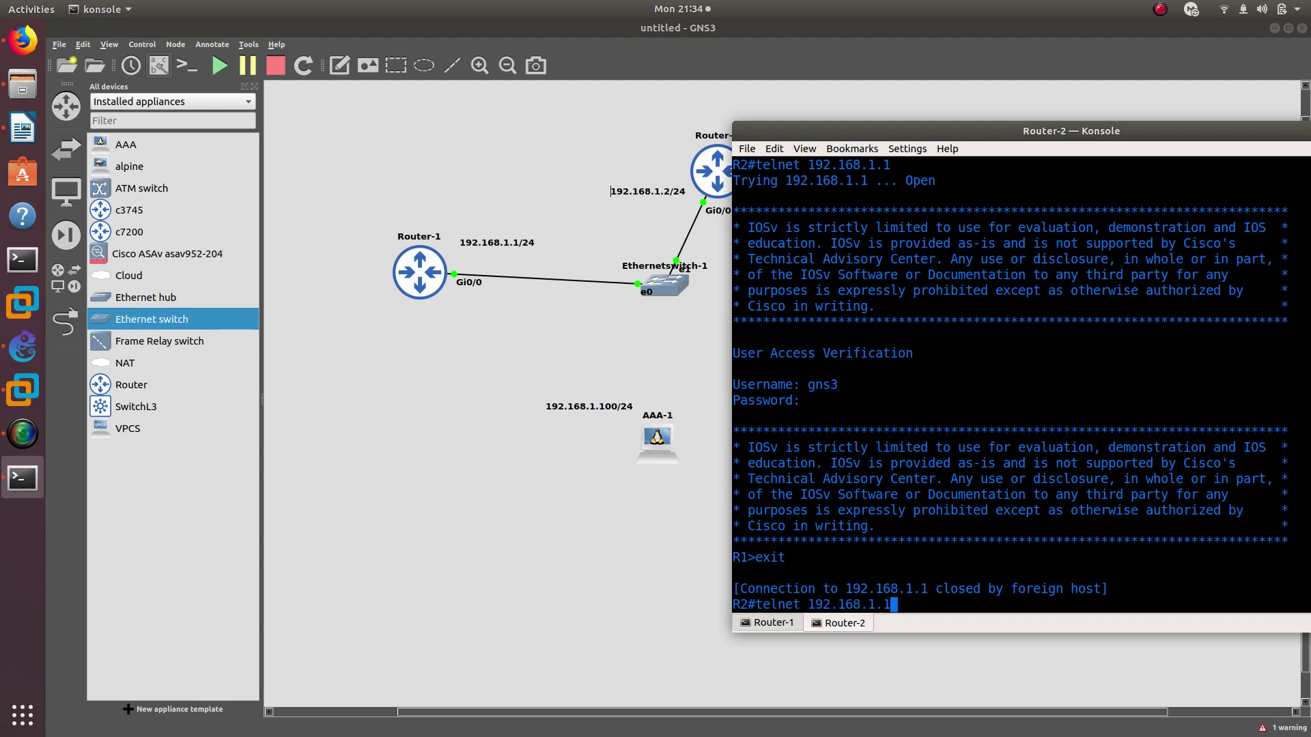
pyautogui.press('Return')
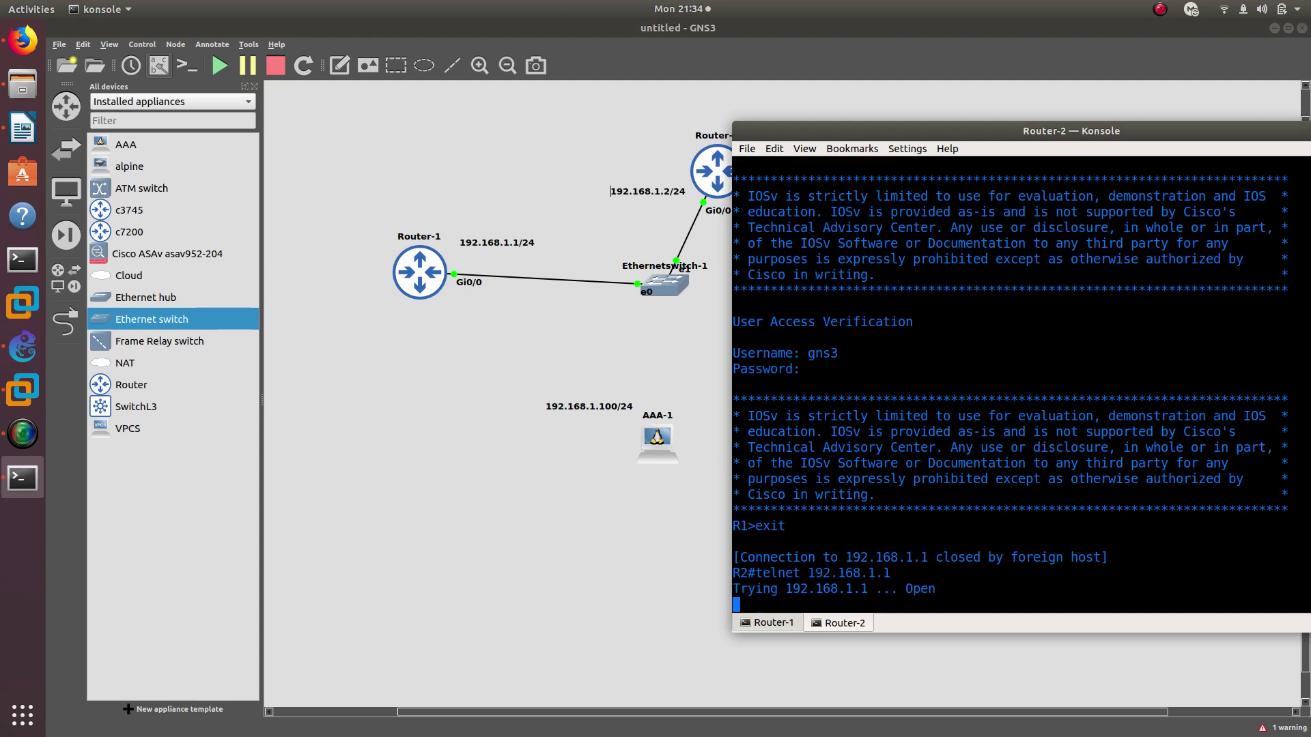
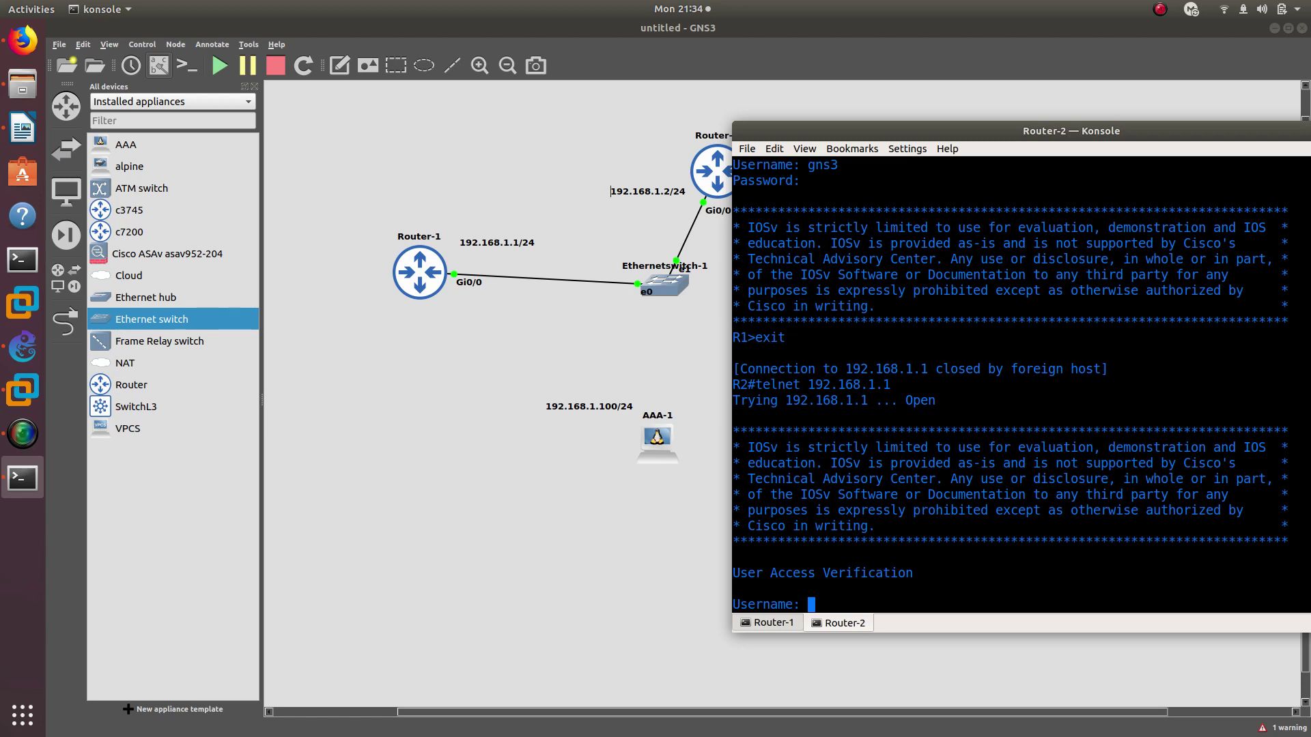
# Try logging in to R1 as gns3 (rejected), then log in as the new TACACS+ user to reach R1>
pyautogui.write('gns3')
pyautogui.press('Return')
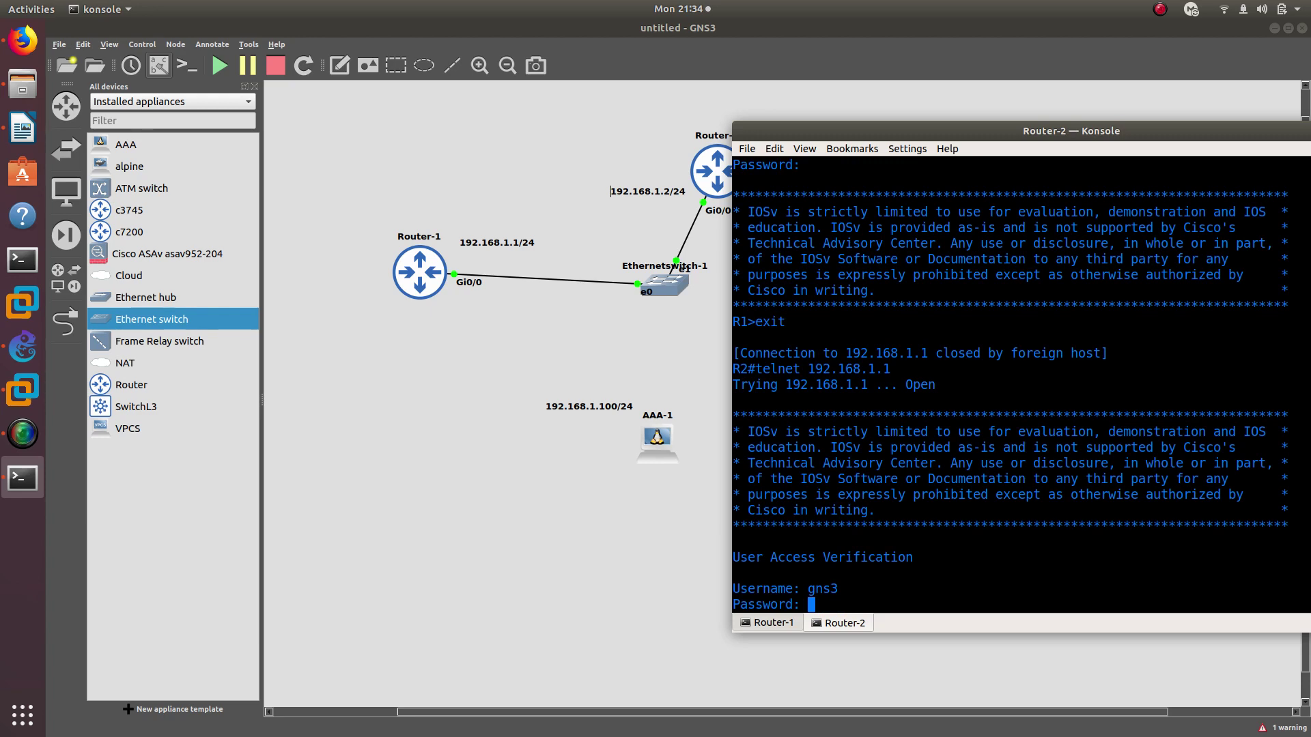
pyautogui.press('Return')
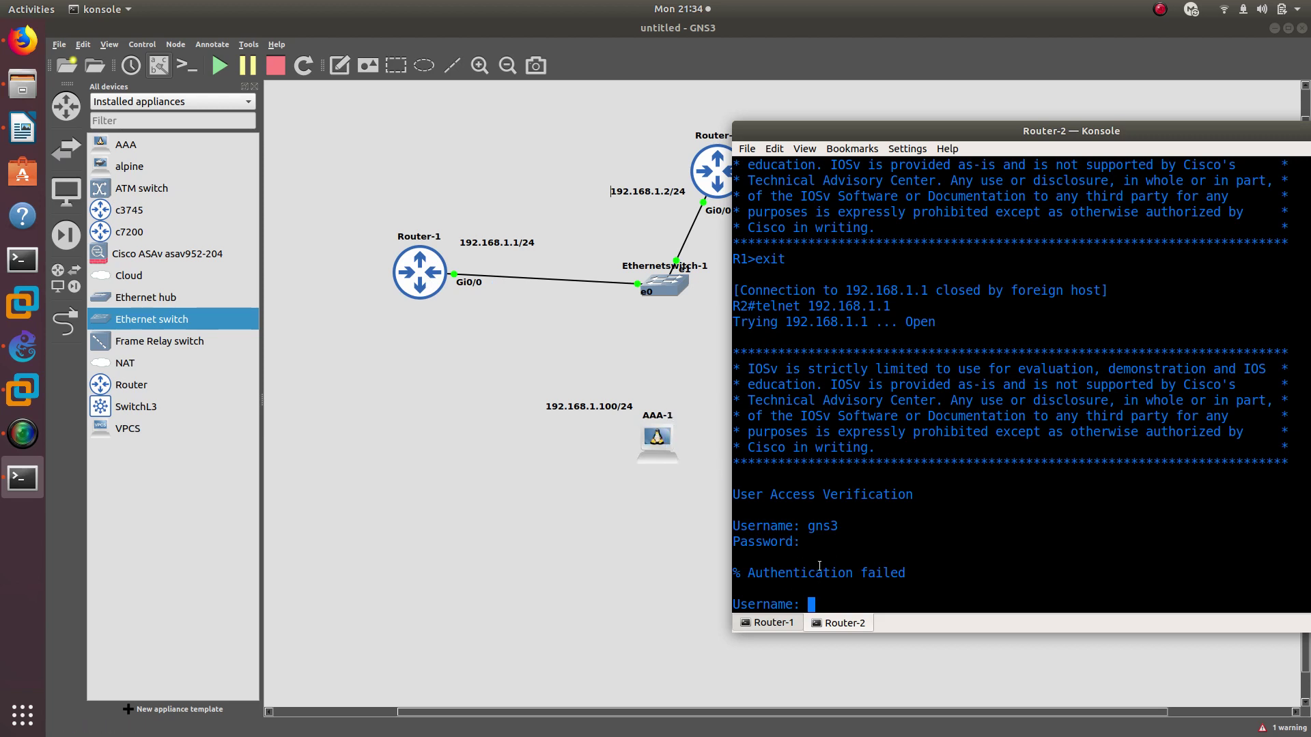
pyautogui.write('chris')
pyautogui.press('Return')
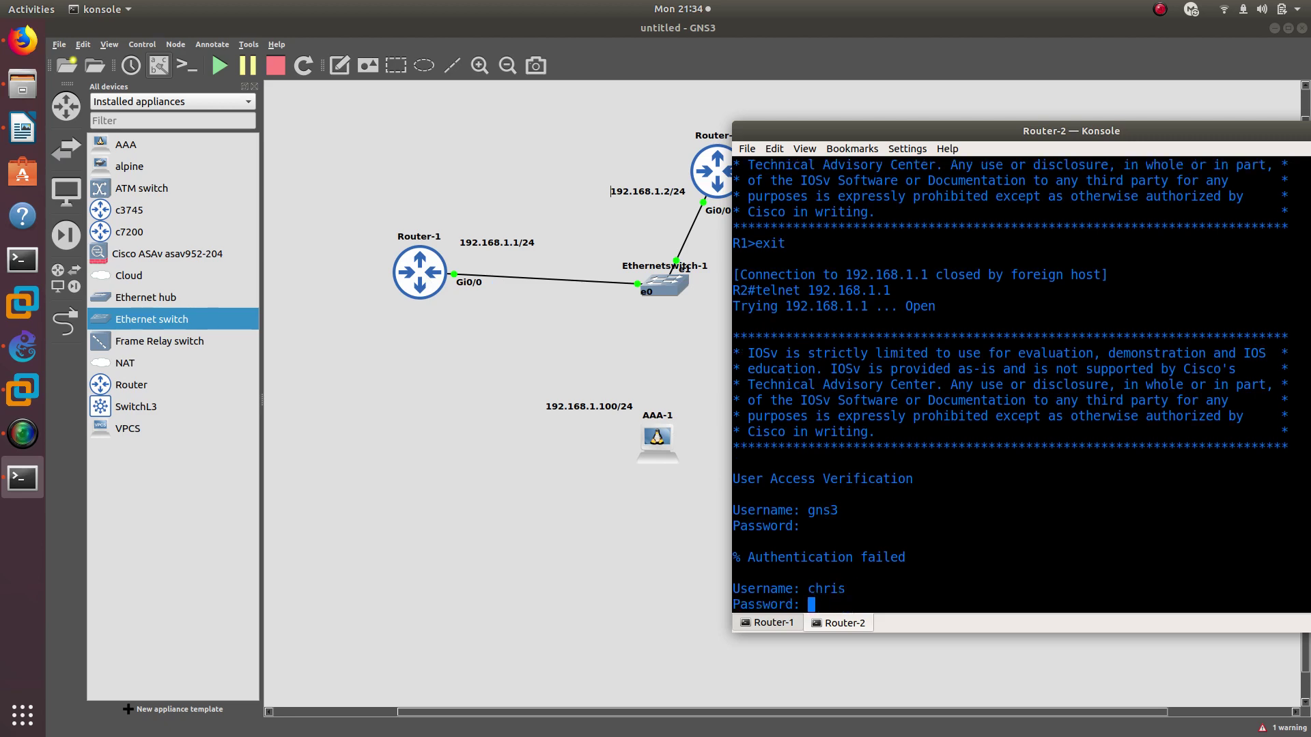
pyautogui.press('Return')
pyautogui.press('Return')
pyautogui.press('Return')
pyautogui.press('Return')
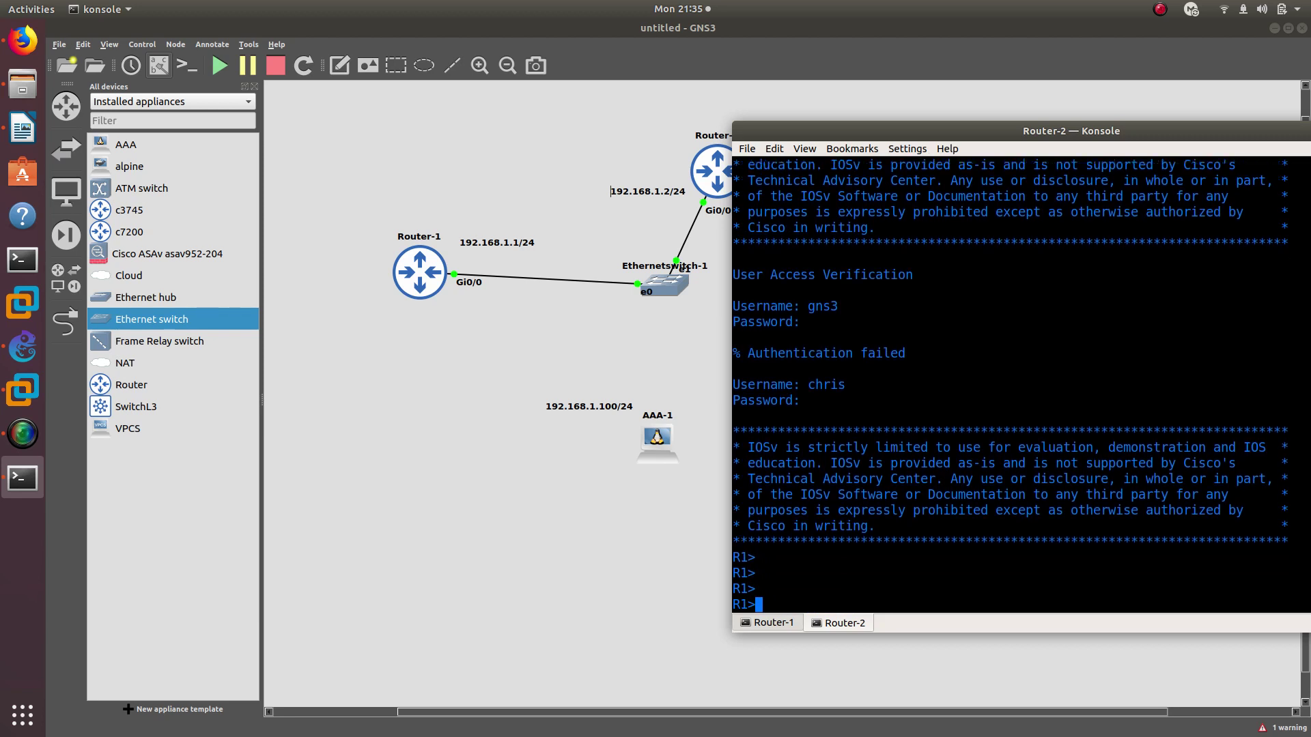
pyautogui.doubleClick(828, 388)
# Link AAA-1's eth0 to Ethernetswitch-1 port Ethernet2, then view the AAA Setup drawing in Firefox
pyautogui.click(66, 321)
pyautogui.click(656, 437)
pyautogui.click(682, 444)
pyautogui.click(662, 280)
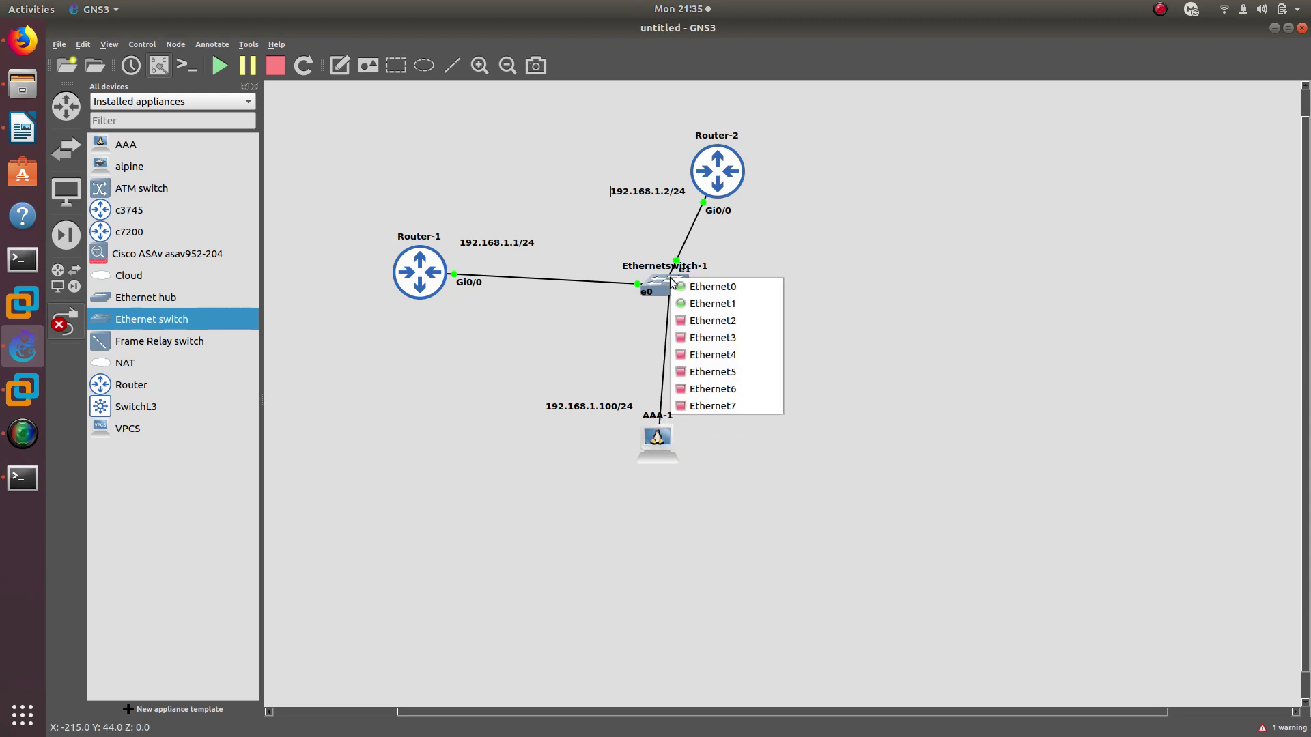
pyautogui.click(697, 321)
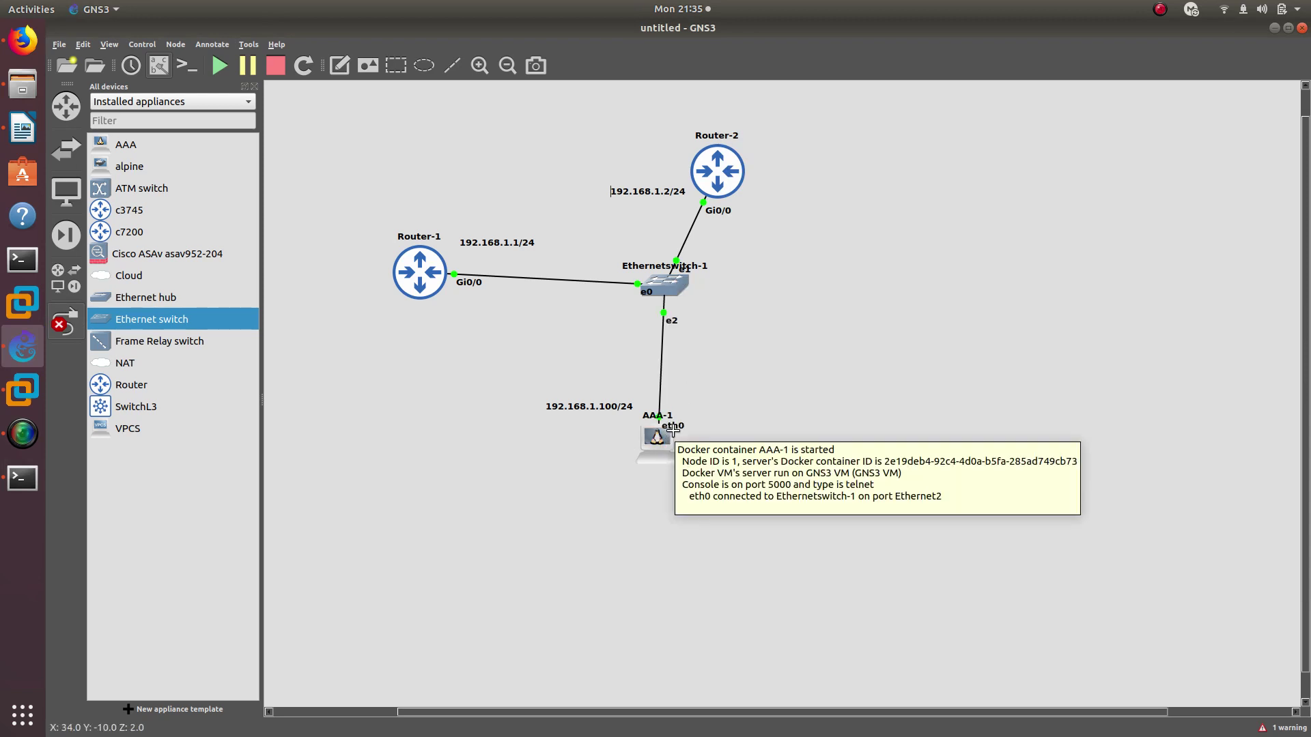
pyautogui.moveTo(661, 441)
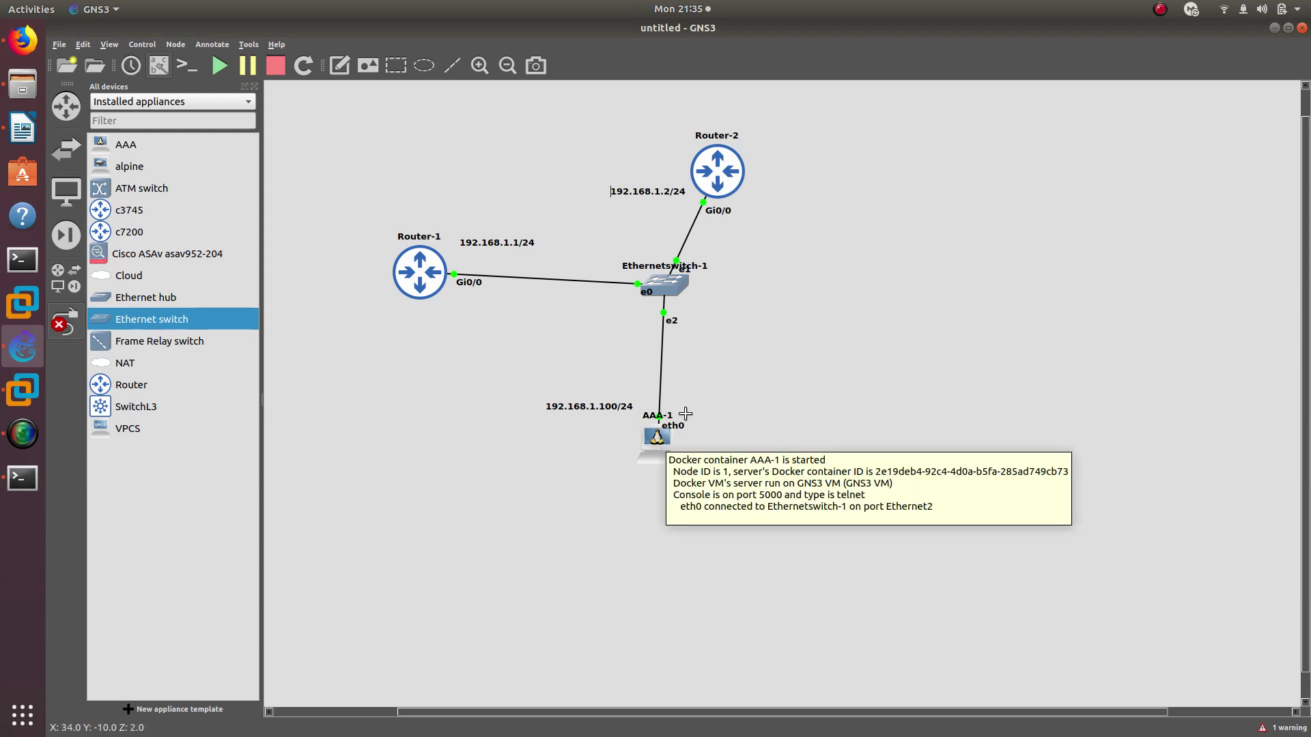
pyautogui.rightClick(622, 307)
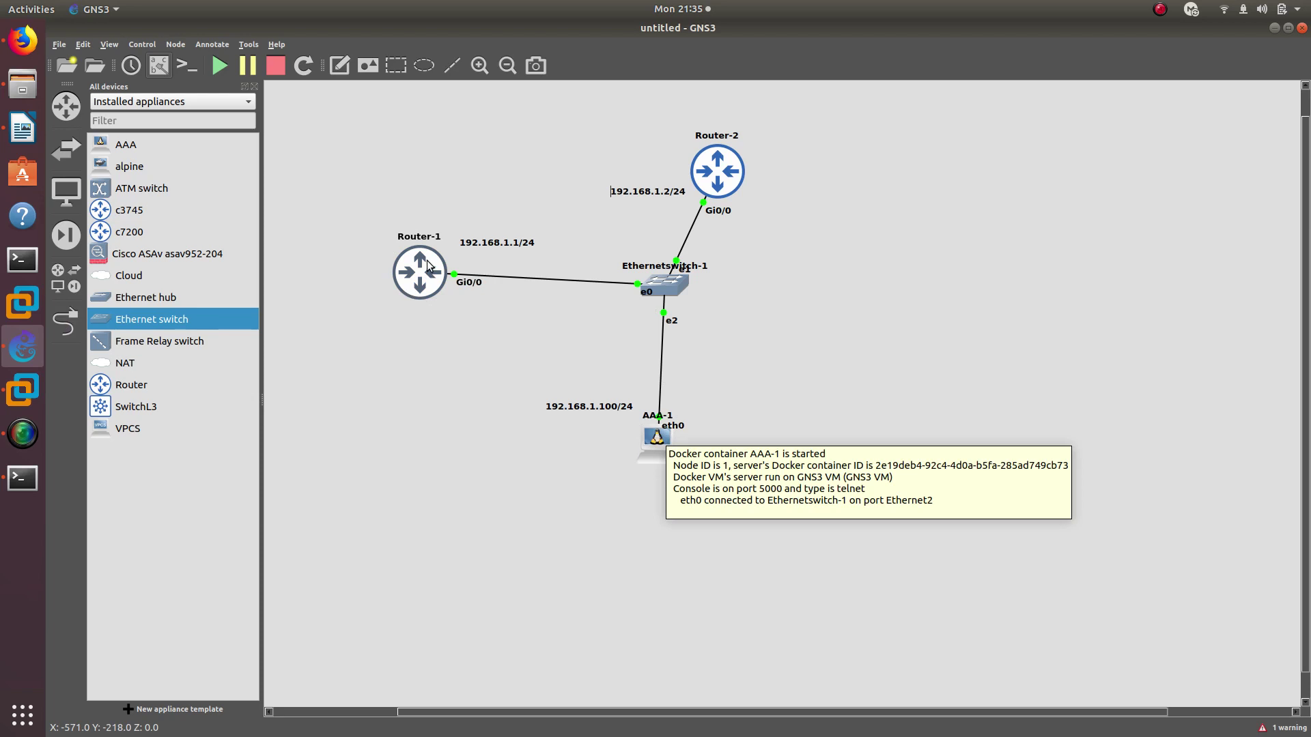
pyautogui.moveTo(421, 277)
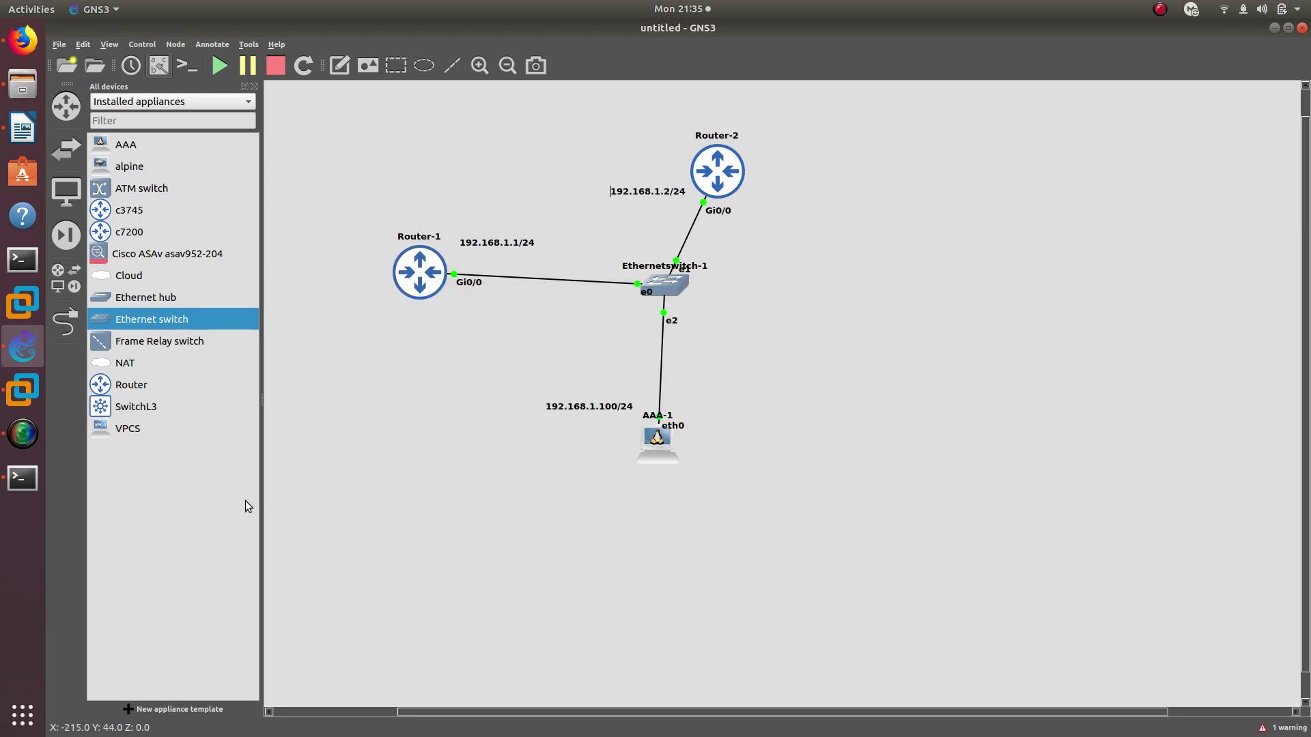
pyautogui.click(41, 353)
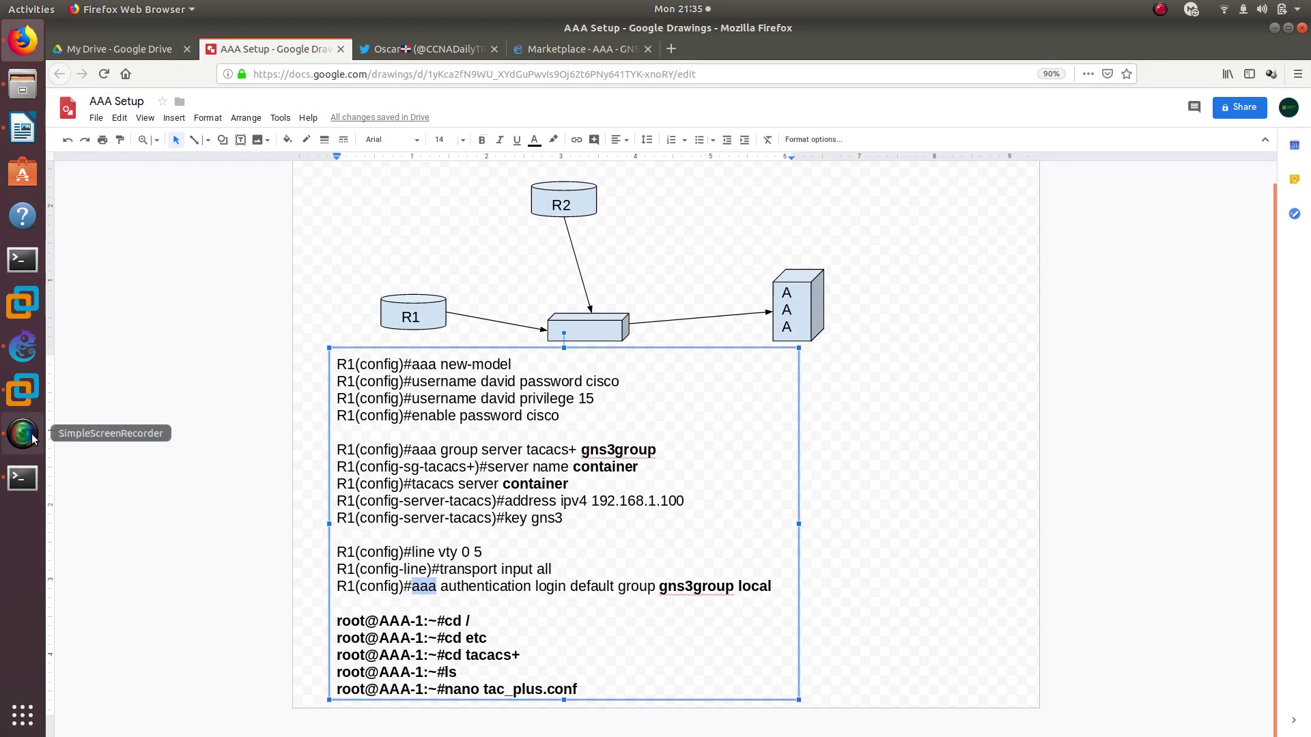
# In the AAA-1 terminal, go to the root directory and list its contents
pyautogui.click(22, 478)
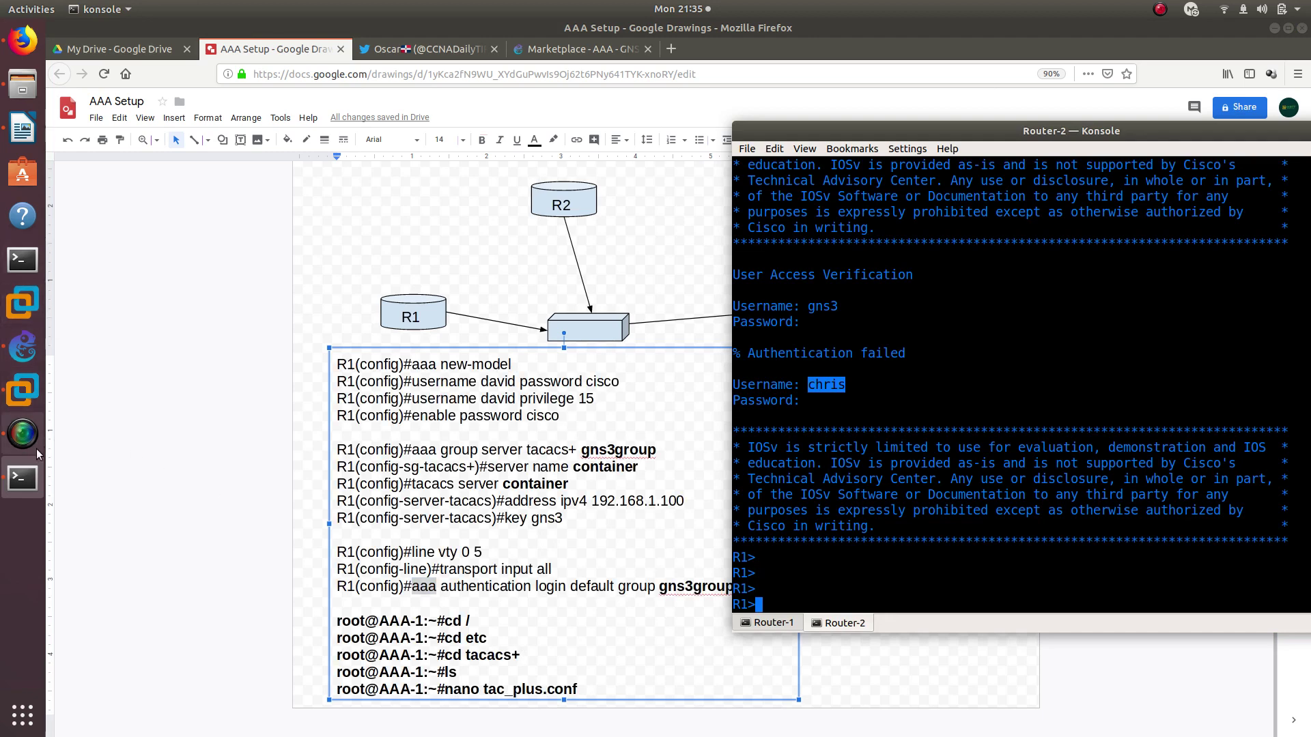
pyautogui.click(20, 370)
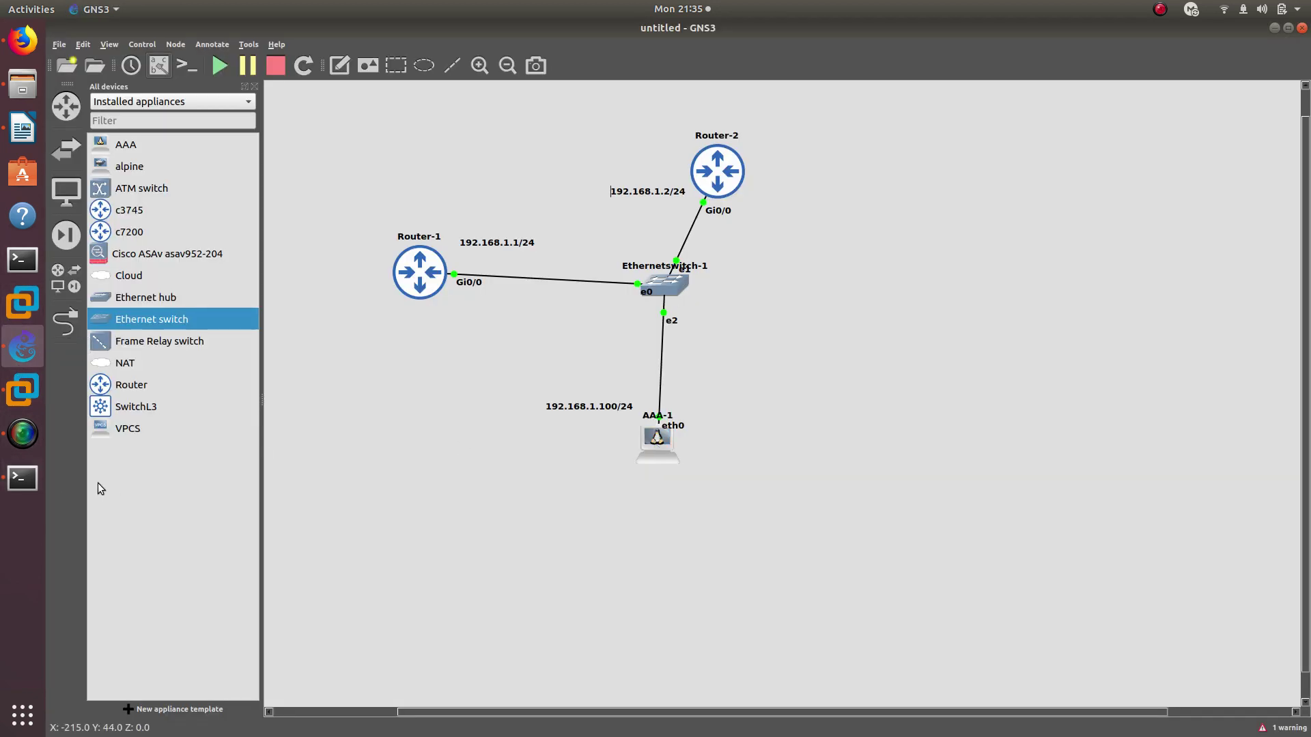
pyautogui.click(22, 478)
pyautogui.press('Return')
pyautogui.press('Return')
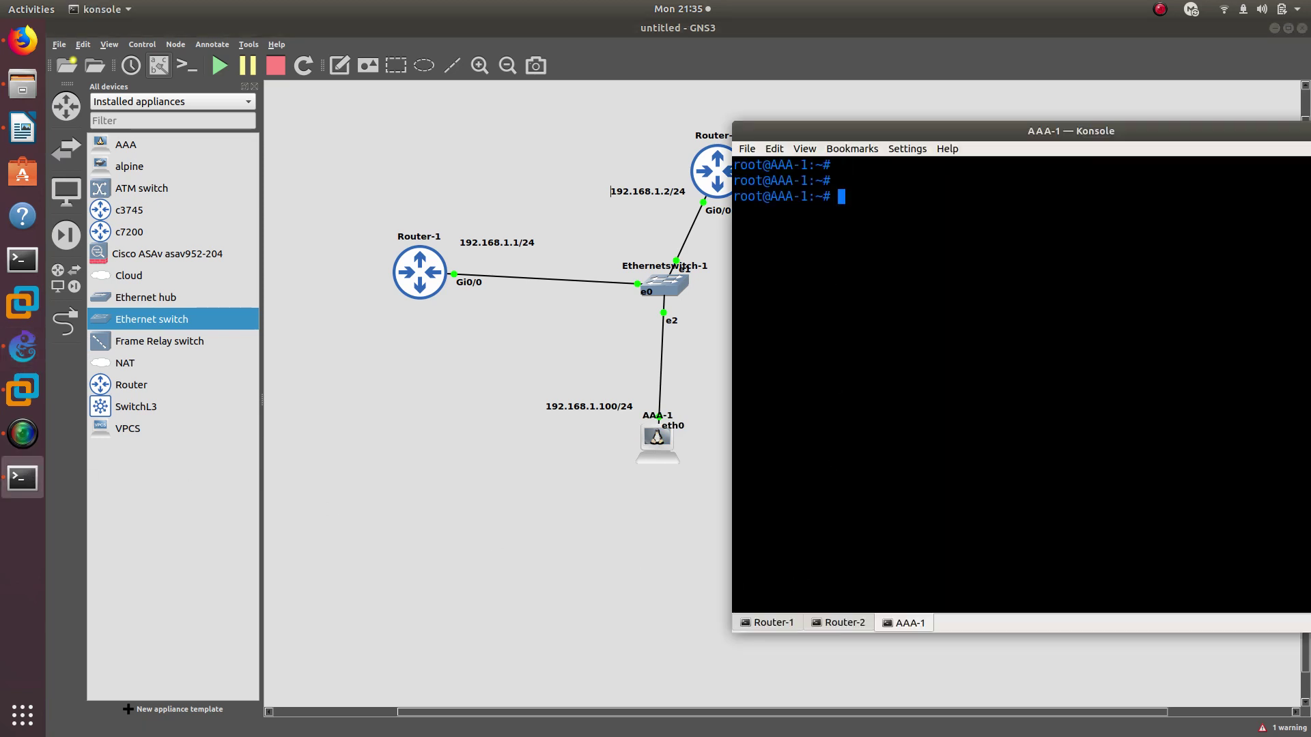
pyautogui.write('cd /')
pyautogui.press('Return')
pyautogui.write('ls')
pyautogui.press('Return')
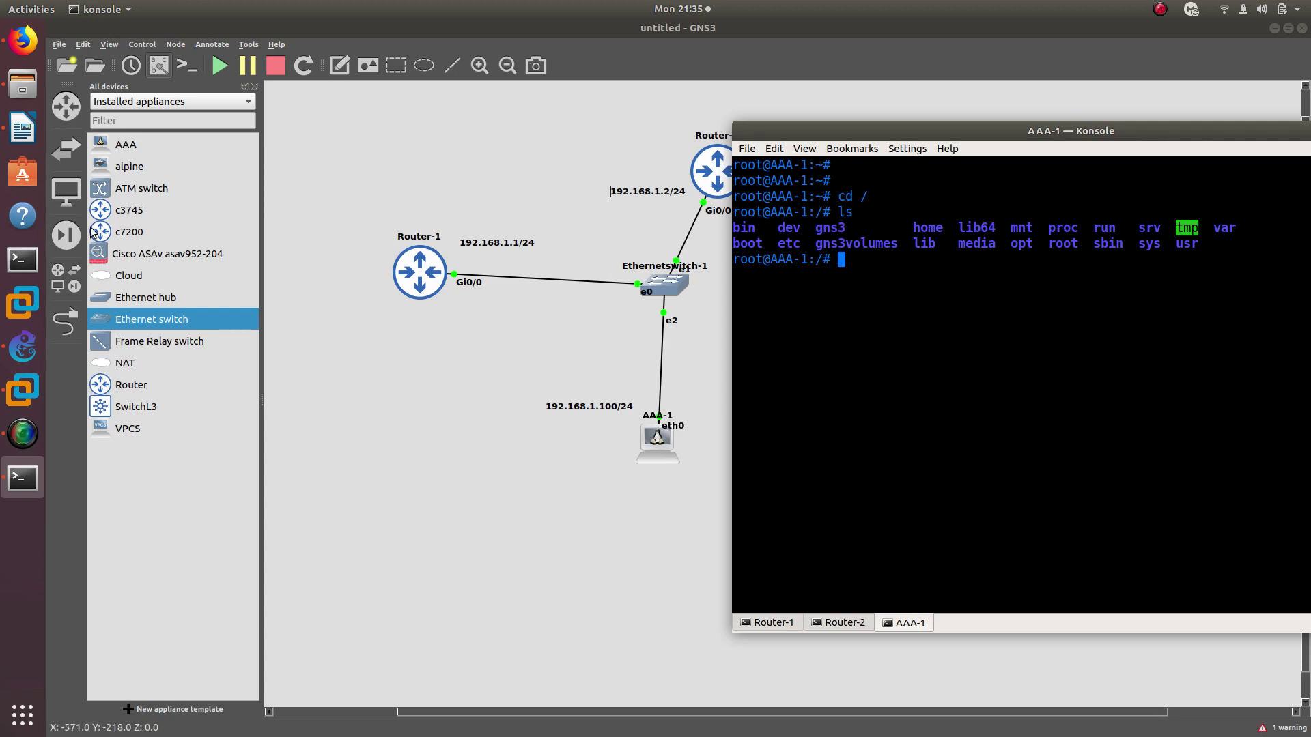
# Check the AAA Setup notes, then move into /etc and spot the tacacs+ folder in the listing
pyautogui.click(23, 41)
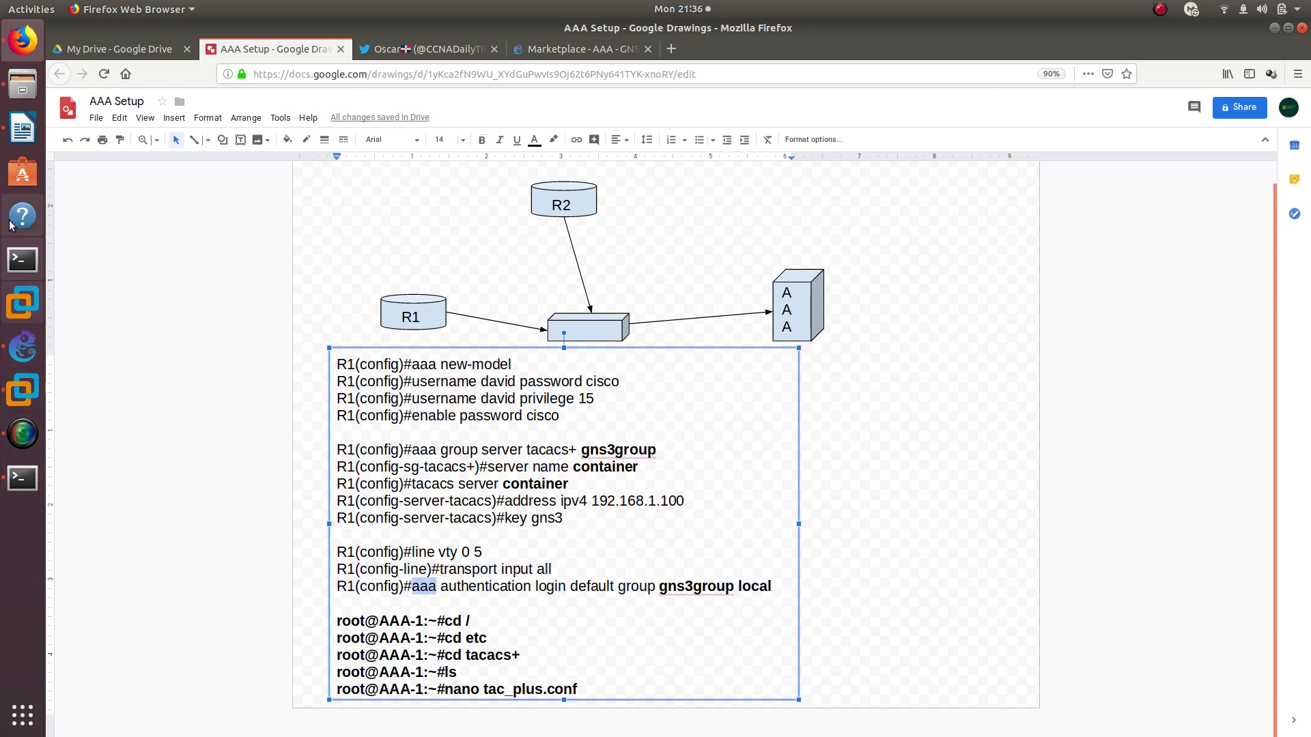
pyautogui.click(22, 478)
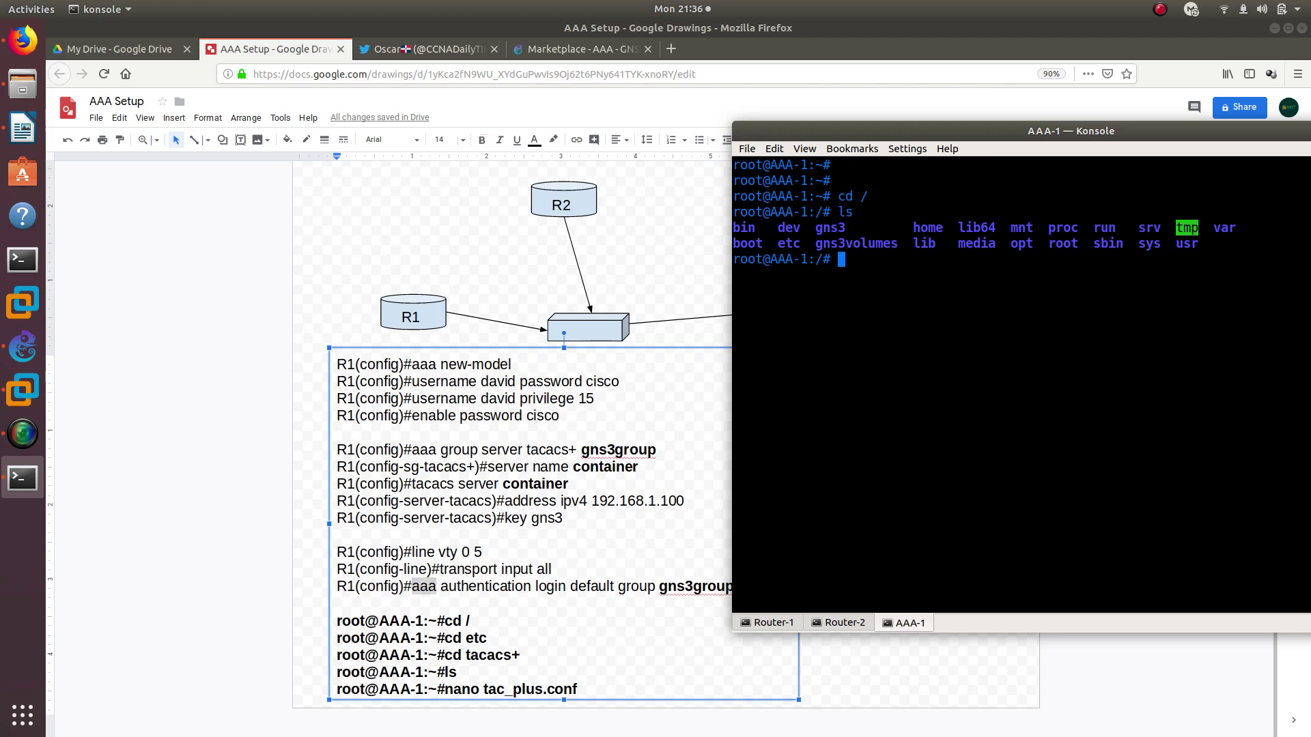
pyautogui.write('cd /etc')
pyautogui.press('Return')
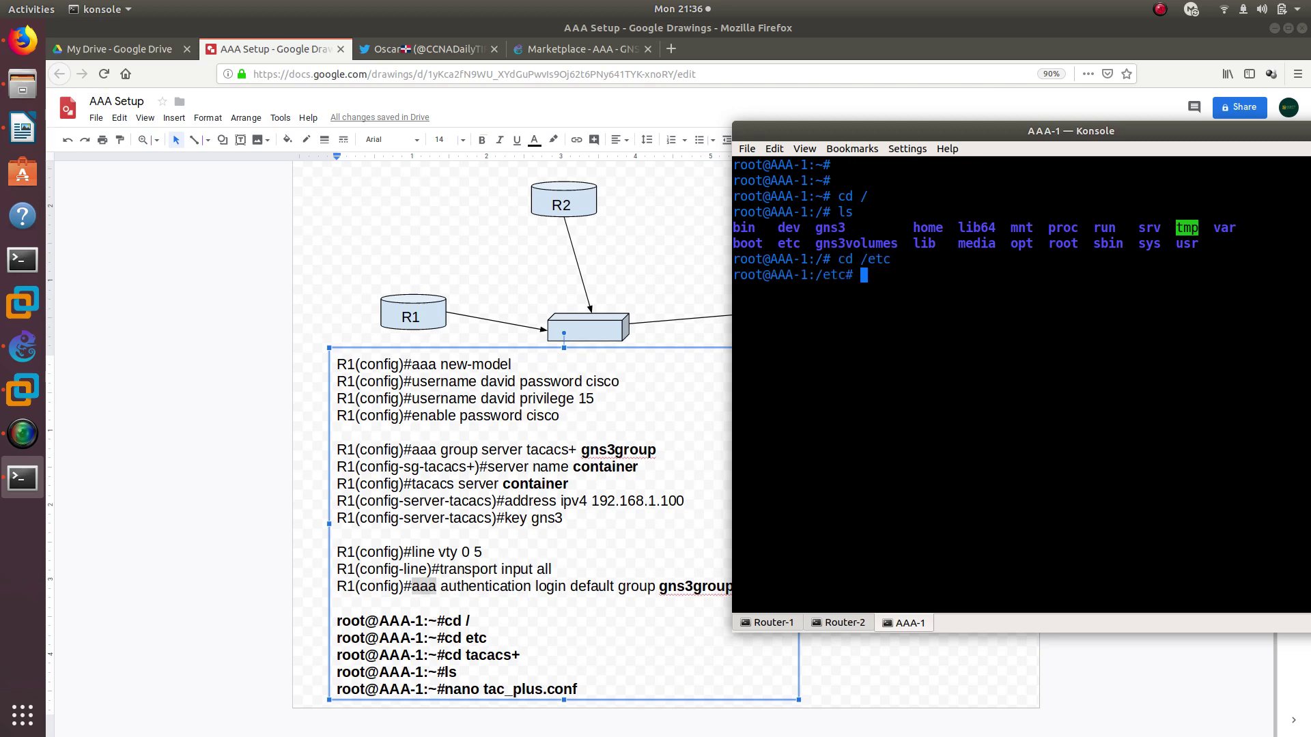
pyautogui.write('ls')
pyautogui.press('Return')
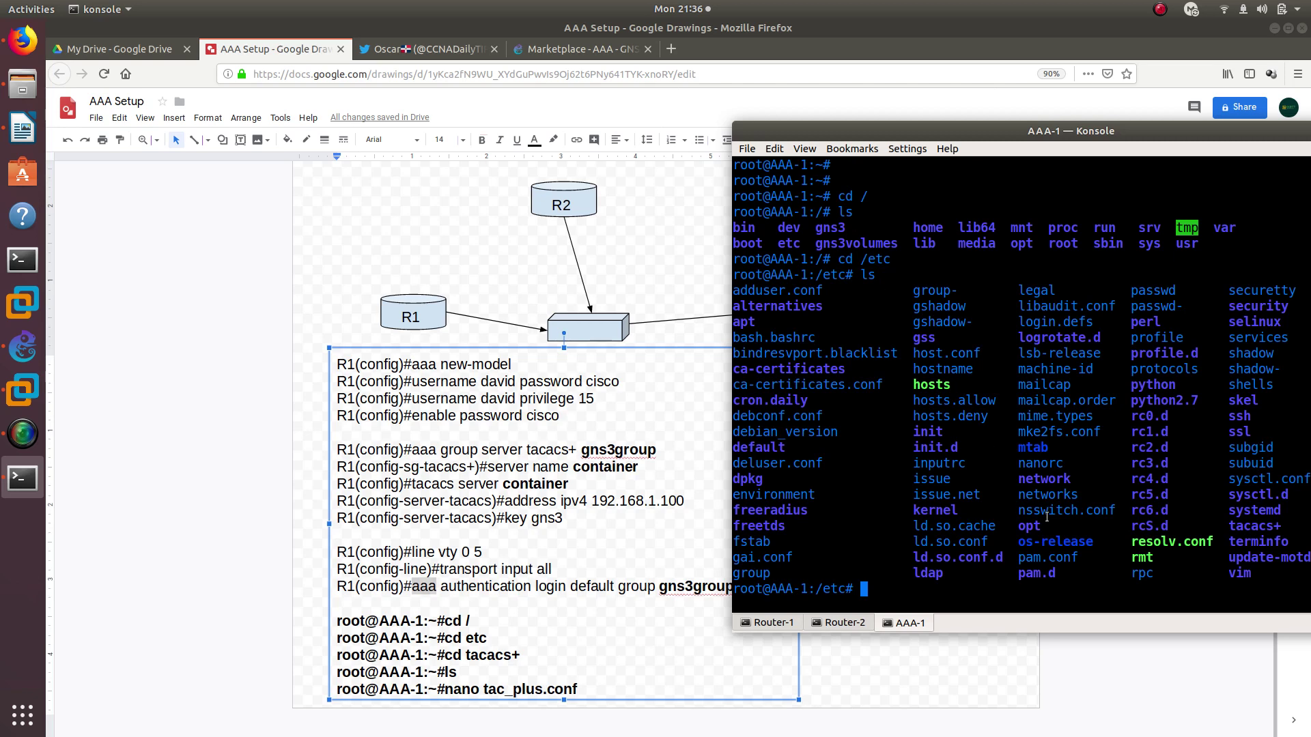
pyautogui.doubleClick(1244, 526)
pyautogui.doubleClick(1170, 545)
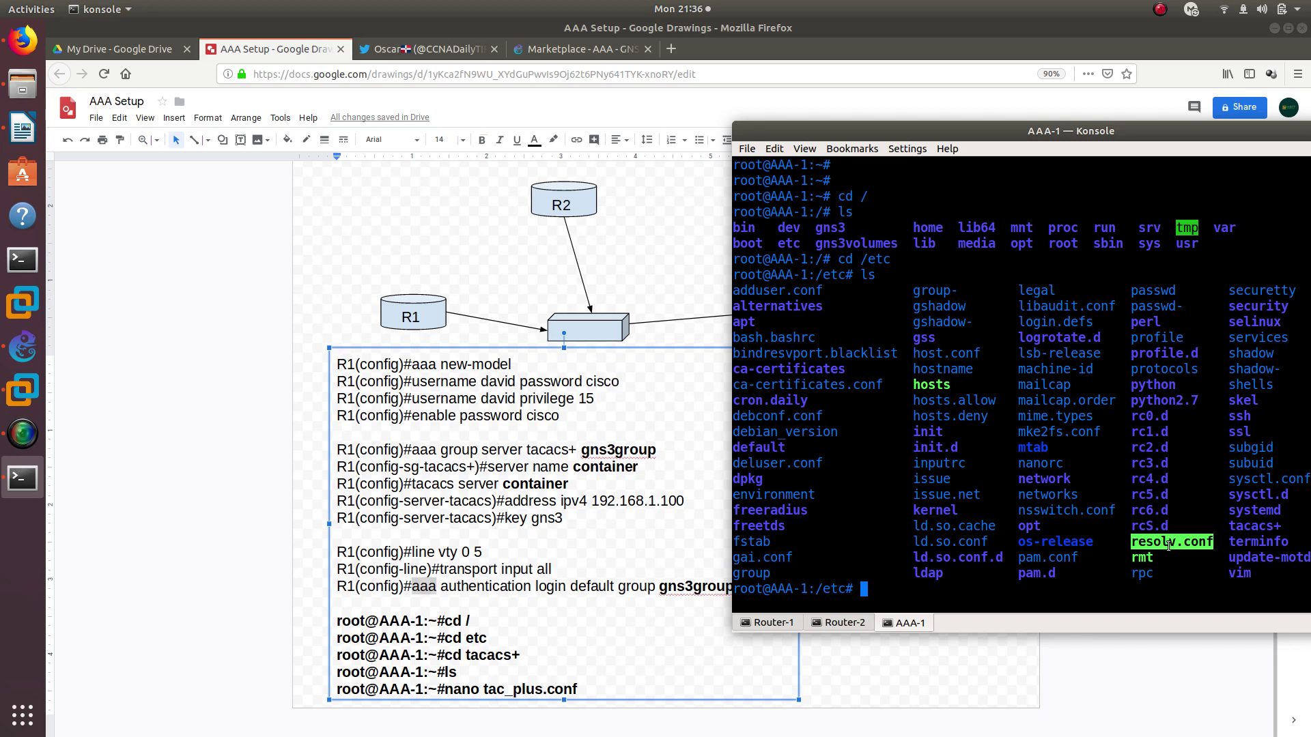
pyautogui.doubleClick(1255, 527)
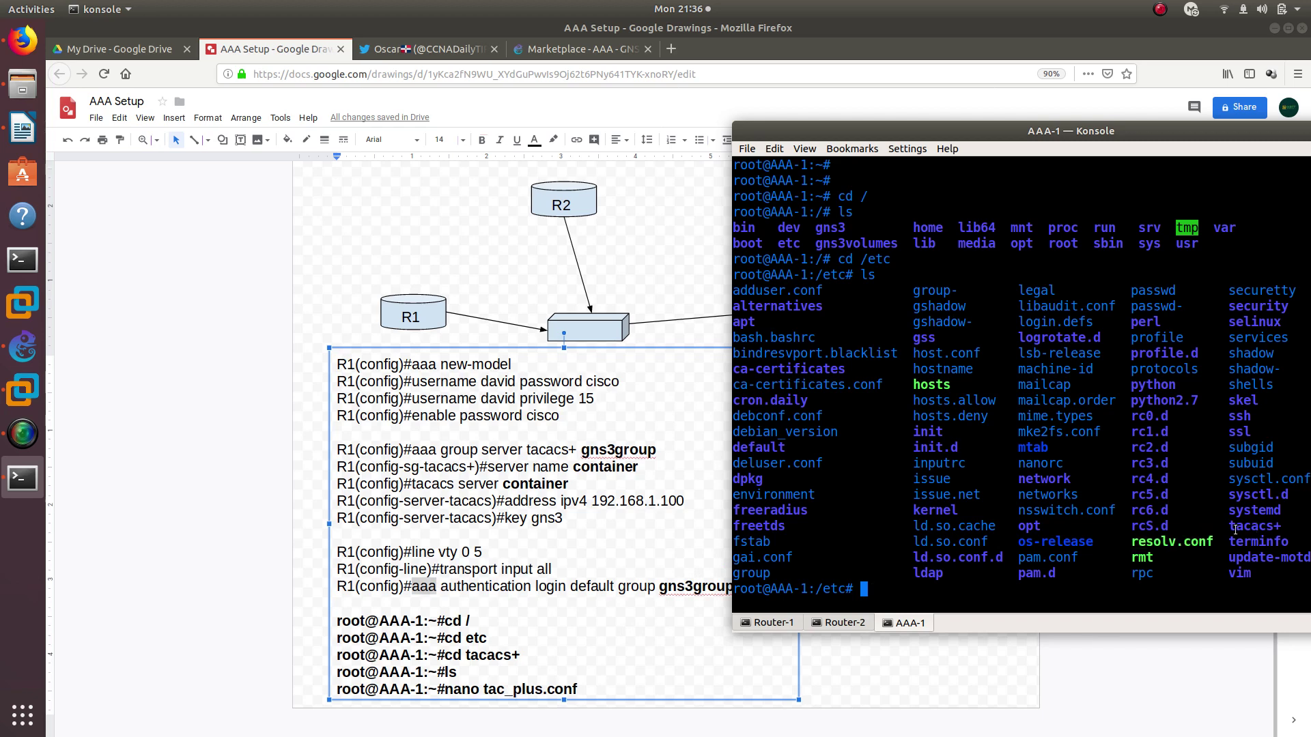
pyautogui.click(967, 563)
# Enter /etc/tacacs+ and list it to find tac_plus.conf
pyautogui.write('cd tac')
pyautogui.press('Tab')
pyautogui.press('Return')
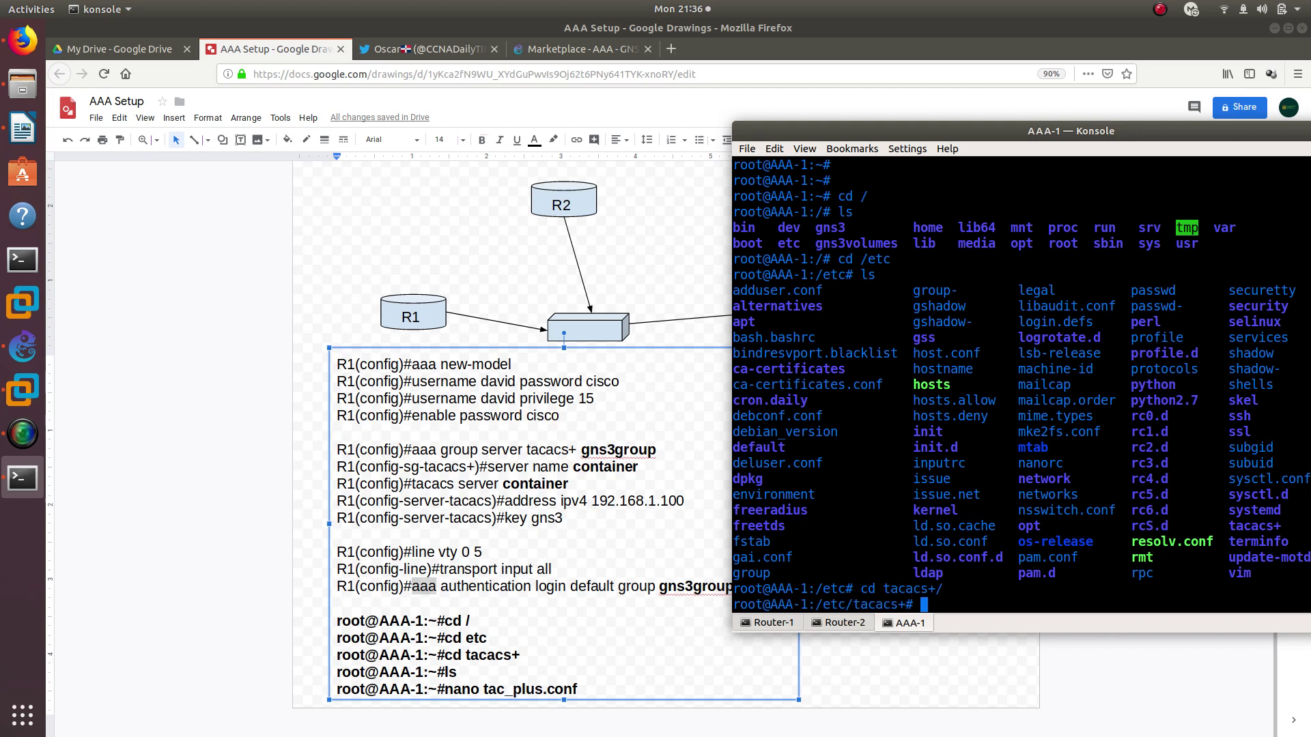
pyautogui.write('ls')
pyautogui.press('Return')
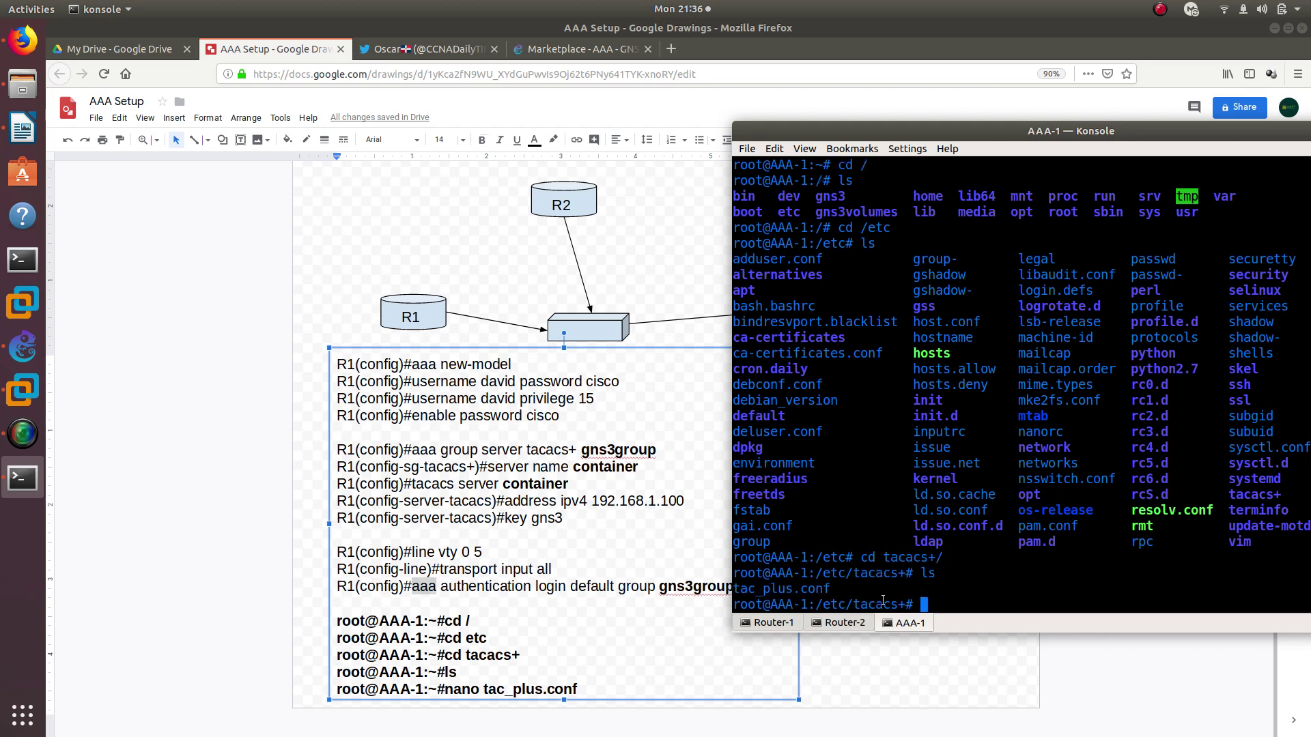
pyautogui.moveTo(840, 589); pyautogui.dragTo(727, 589)
pyautogui.click(960, 603)
# Open tac_plus.conf in nano and locate the key = gns3 line
pyautogui.write('nano ta')
pyautogui.press('Tab')
pyautogui.press('Return')
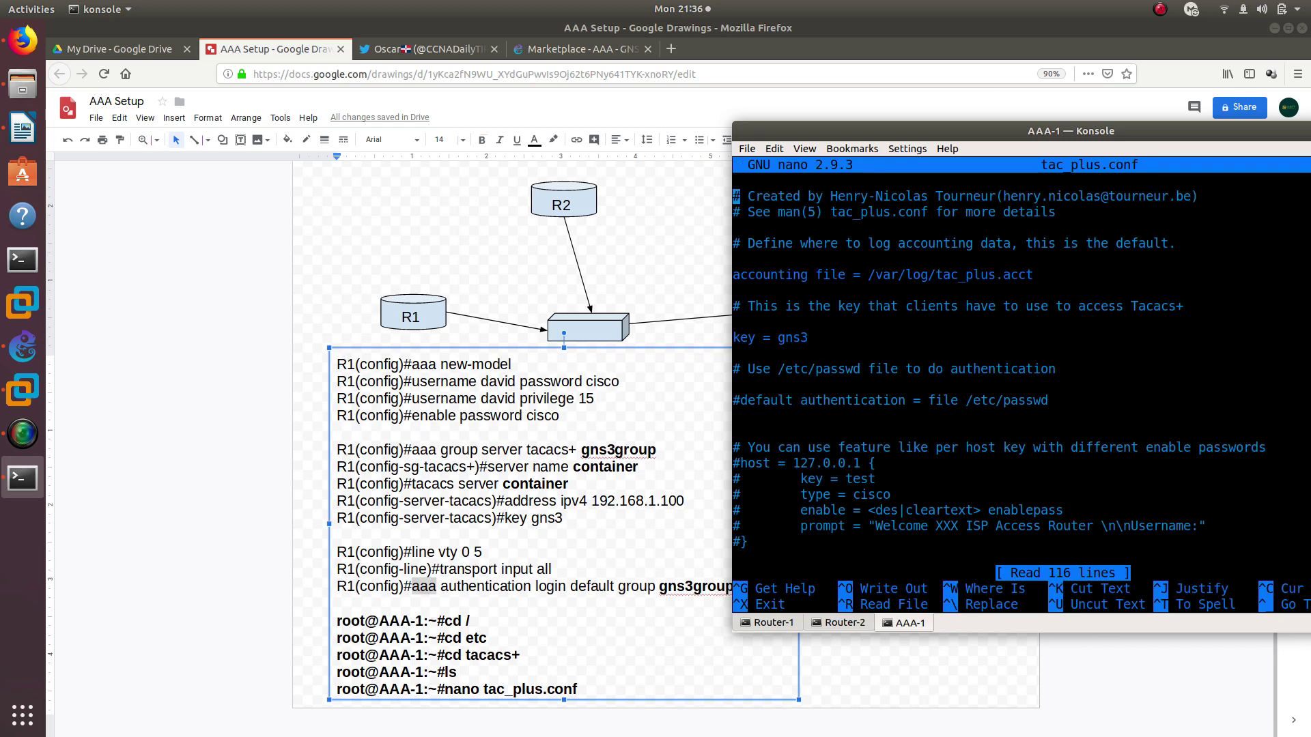
pyautogui.press('Down')
pyautogui.press('Down')
pyautogui.press('Down')
pyautogui.press('Down')
pyautogui.press('Down')
pyautogui.press('Down')
pyautogui.press('Down')
pyautogui.press('Down')
pyautogui.press('Down')
# Scroll down through the file to the gns3 and readonly user definitions
pyautogui.press('Down')
pyautogui.press('Down')
pyautogui.press('Up')
pyautogui.press('Up')
pyautogui.press('Right')
pyautogui.press('Right')
pyautogui.press('Right')
pyautogui.press('Right')
pyautogui.press('Right')
pyautogui.press('Right')
pyautogui.press('Right')
pyautogui.press('Right')
pyautogui.press('Down')
pyautogui.press('Down')
pyautogui.press('Down')
pyautogui.press('Down')
pyautogui.press('Down')
pyautogui.press('Down')
pyautogui.press('Down')
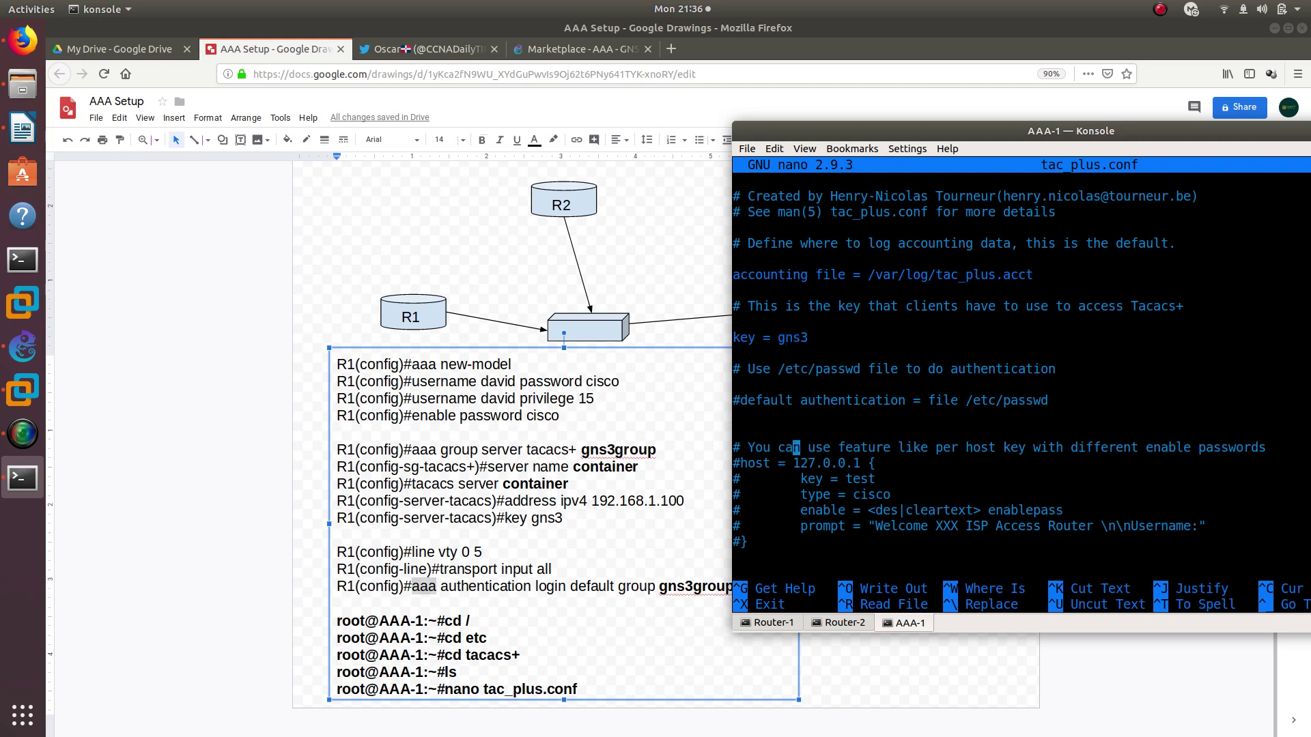
pyautogui.press('Down')
pyautogui.press('Down')
pyautogui.press('Down')
pyautogui.press('Down')
pyautogui.press('Down')
pyautogui.press('Down')
pyautogui.press('Down')
pyautogui.press('Down')
pyautogui.press('Down')
pyautogui.press('Down')
pyautogui.press('Down')
pyautogui.press('Down')
pyautogui.press('Down')
pyautogui.press('Down')
pyautogui.press('Down')
pyautogui.press('Down')
pyautogui.press('Down')
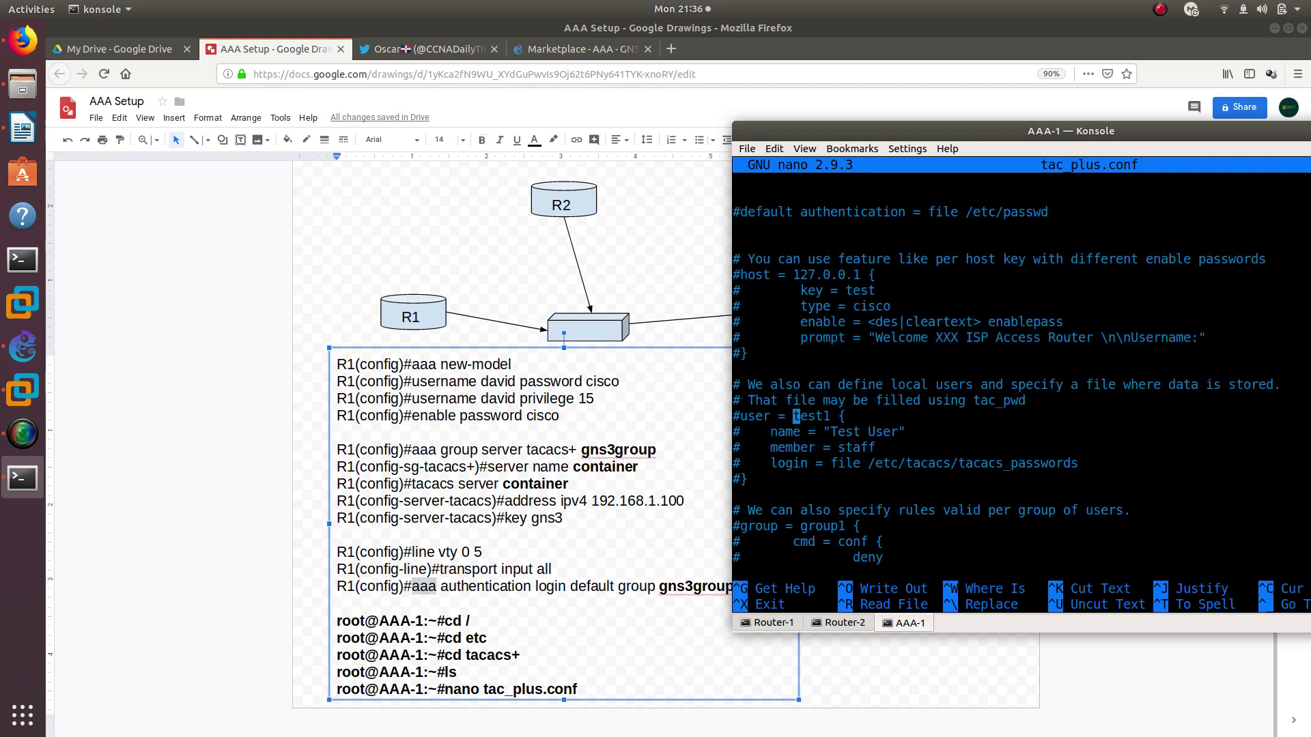
pyautogui.press('Down')
pyautogui.press('Down')
pyautogui.press('Down')
pyautogui.press('Down')
pyautogui.press('Down')
pyautogui.press('Down')
pyautogui.press('Down')
pyautogui.press('Down')
pyautogui.press('Down')
pyautogui.press('Down')
pyautogui.press('Down')
pyautogui.press('Down')
pyautogui.press('Down')
pyautogui.press('Down')
pyautogui.press('Down')
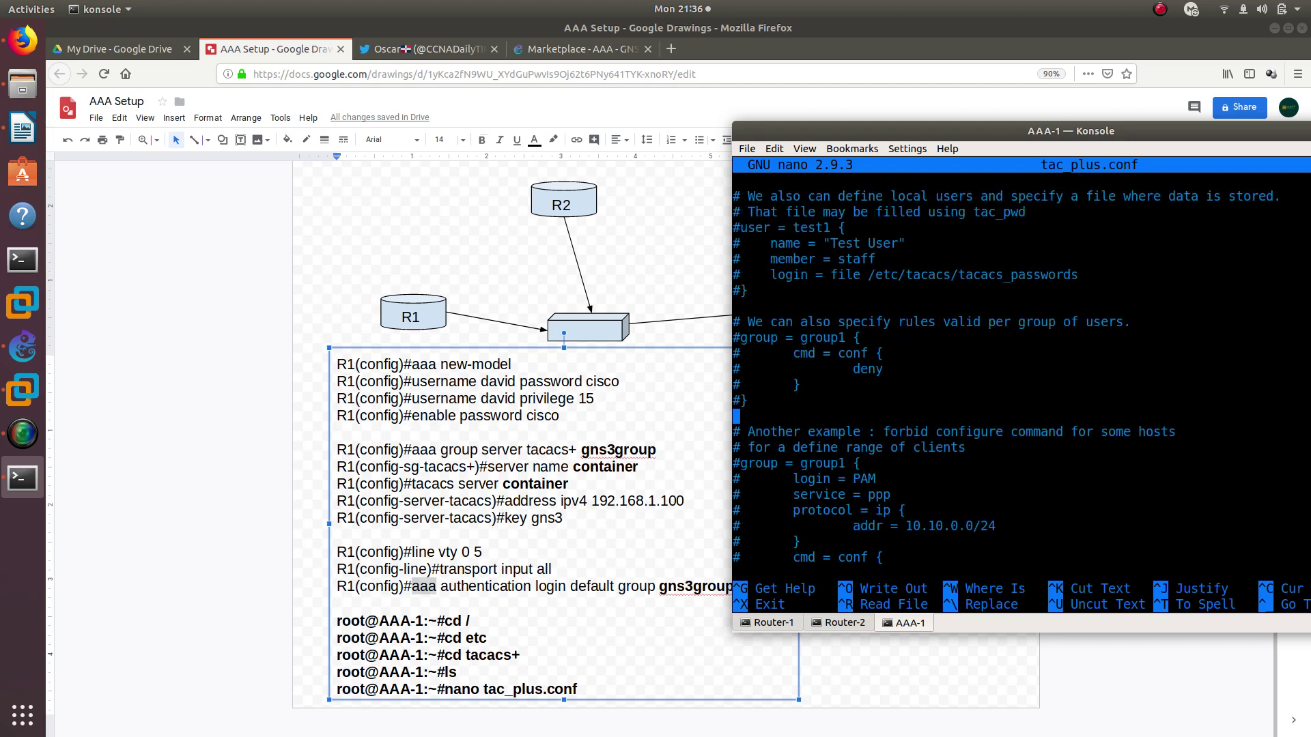
pyautogui.press('Down')
pyautogui.press('Down')
pyautogui.press('Down')
pyautogui.press('Down')
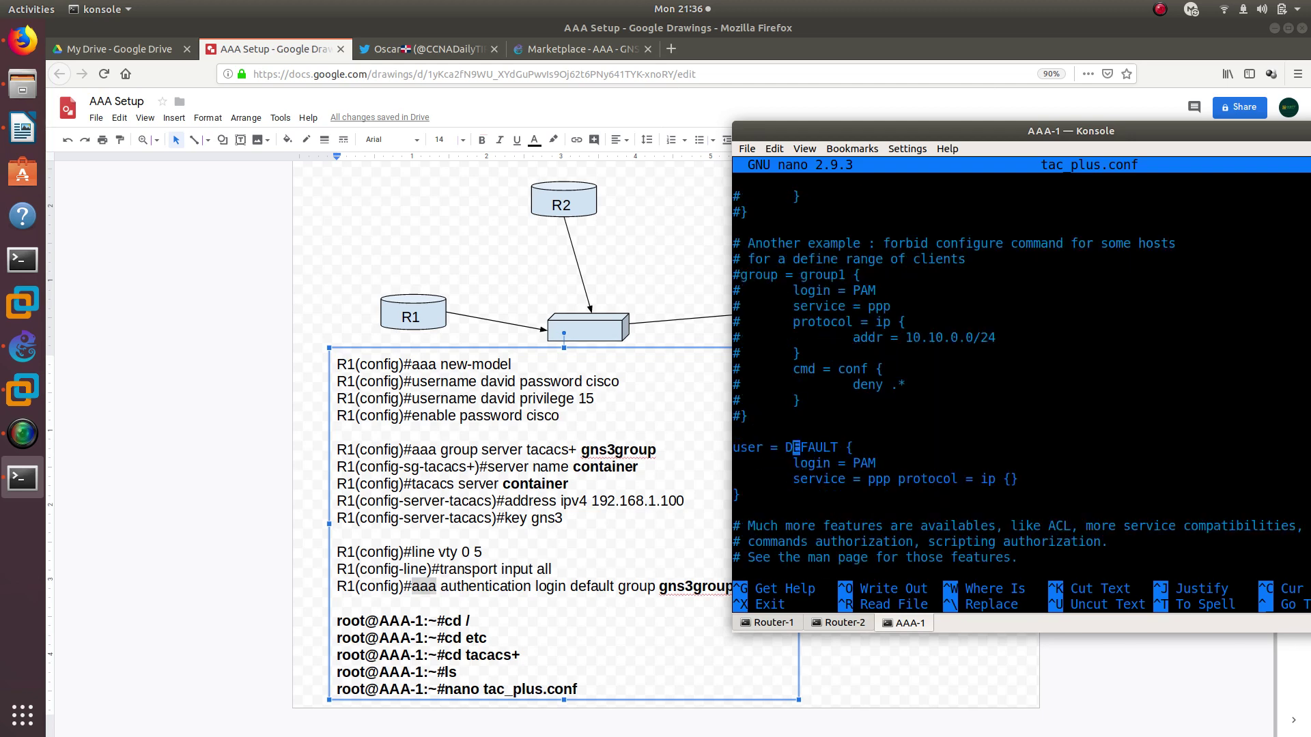
pyautogui.press('Down')
pyautogui.press('Down')
pyautogui.press('Down')
pyautogui.press('Down')
pyautogui.press('Down')
pyautogui.press('Down')
pyautogui.press('Down')
pyautogui.press('Down')
pyautogui.press('Down')
pyautogui.press('Down')
pyautogui.press('Down')
pyautogui.press('Down')
pyautogui.press('Down')
pyautogui.press('Down')
pyautogui.press('Down')
pyautogui.press('Down')
pyautogui.press('Down')
pyautogui.press('Down')
pyautogui.press('Down')
pyautogui.press('Down')
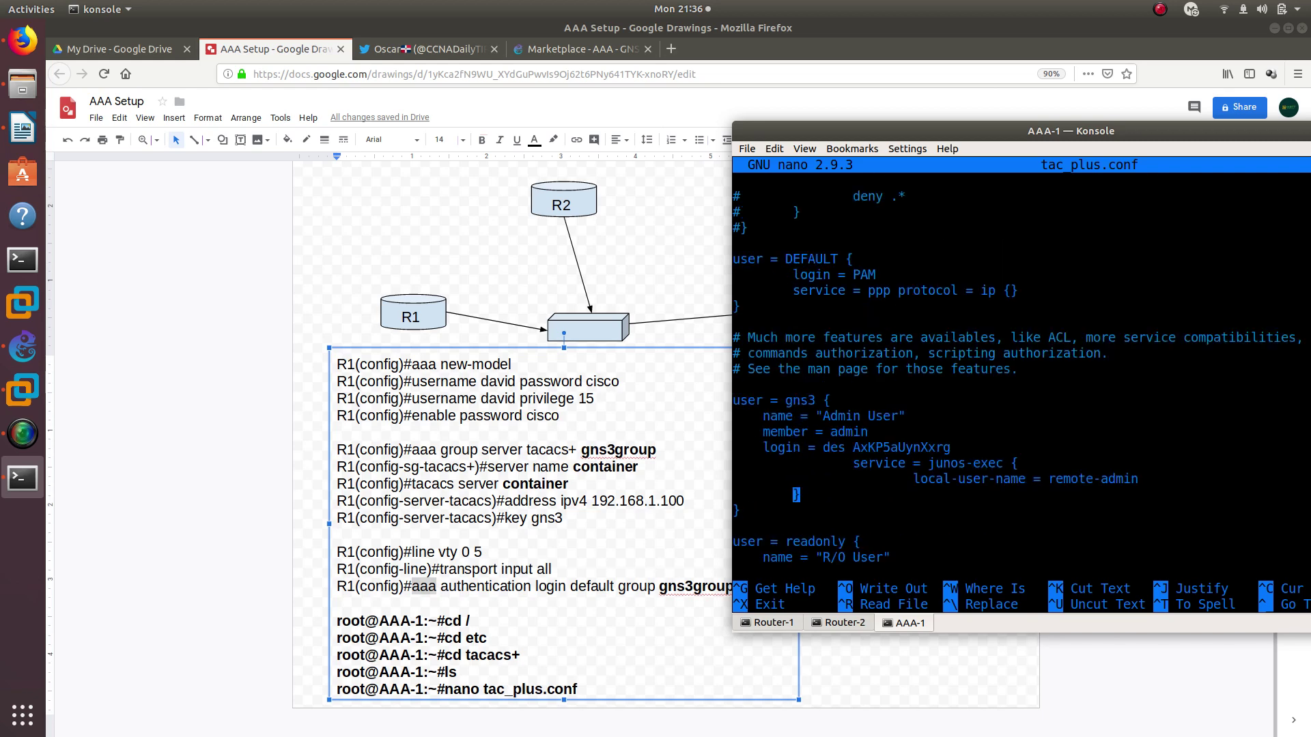
pyautogui.press('Down')
pyautogui.press('Down')
pyautogui.press('Down')
pyautogui.press('Up')
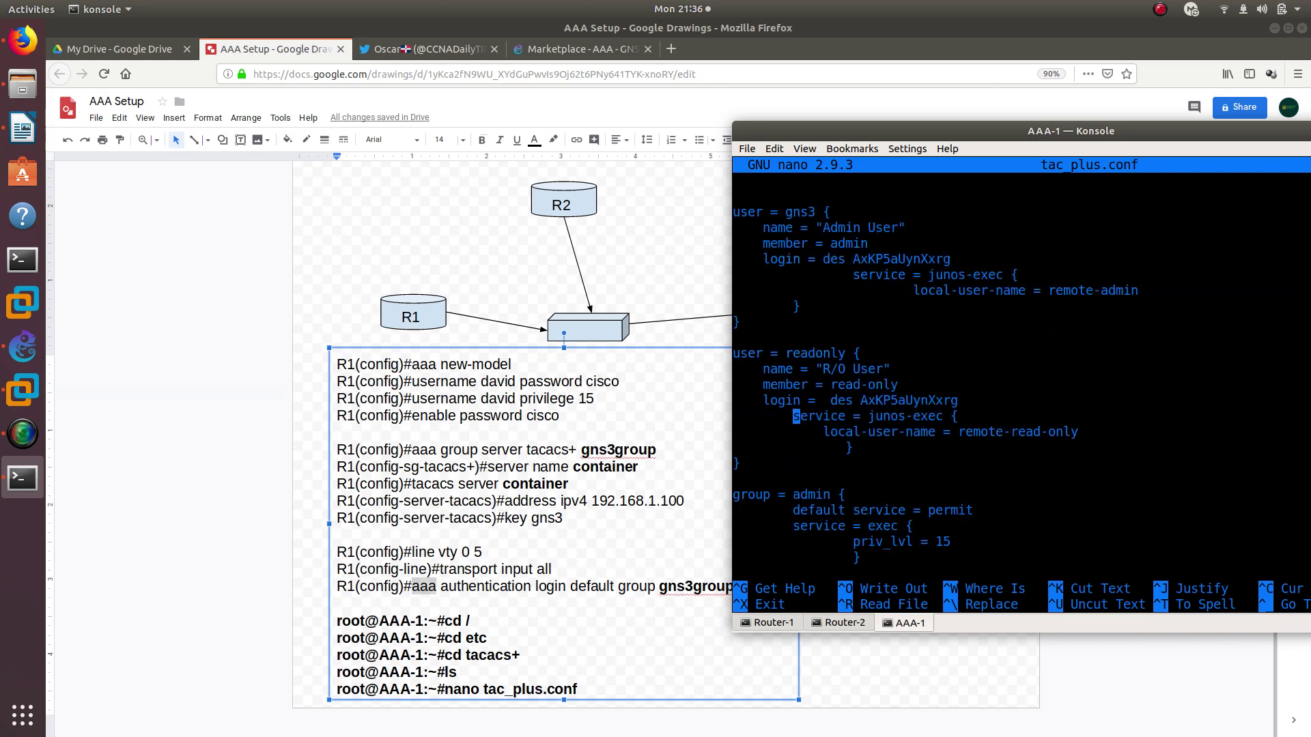
pyautogui.press('Up')
pyautogui.press('Up')
pyautogui.press('Up')
pyautogui.press('Up')
pyautogui.press('Up')
pyautogui.press('Up')
pyautogui.press('Up')
pyautogui.press('Up')
pyautogui.press('Up')
pyautogui.press('Up')
pyautogui.press('Up')
pyautogui.press('Up')
pyautogui.press('Up')
pyautogui.press('Up')
pyautogui.press('Down')
pyautogui.press('Left')
pyautogui.press('Right')
pyautogui.press('Right')
pyautogui.press('Down')
pyautogui.press('Down')
pyautogui.press('Down')
pyautogui.press('Down')
pyautogui.click(1274, 28)
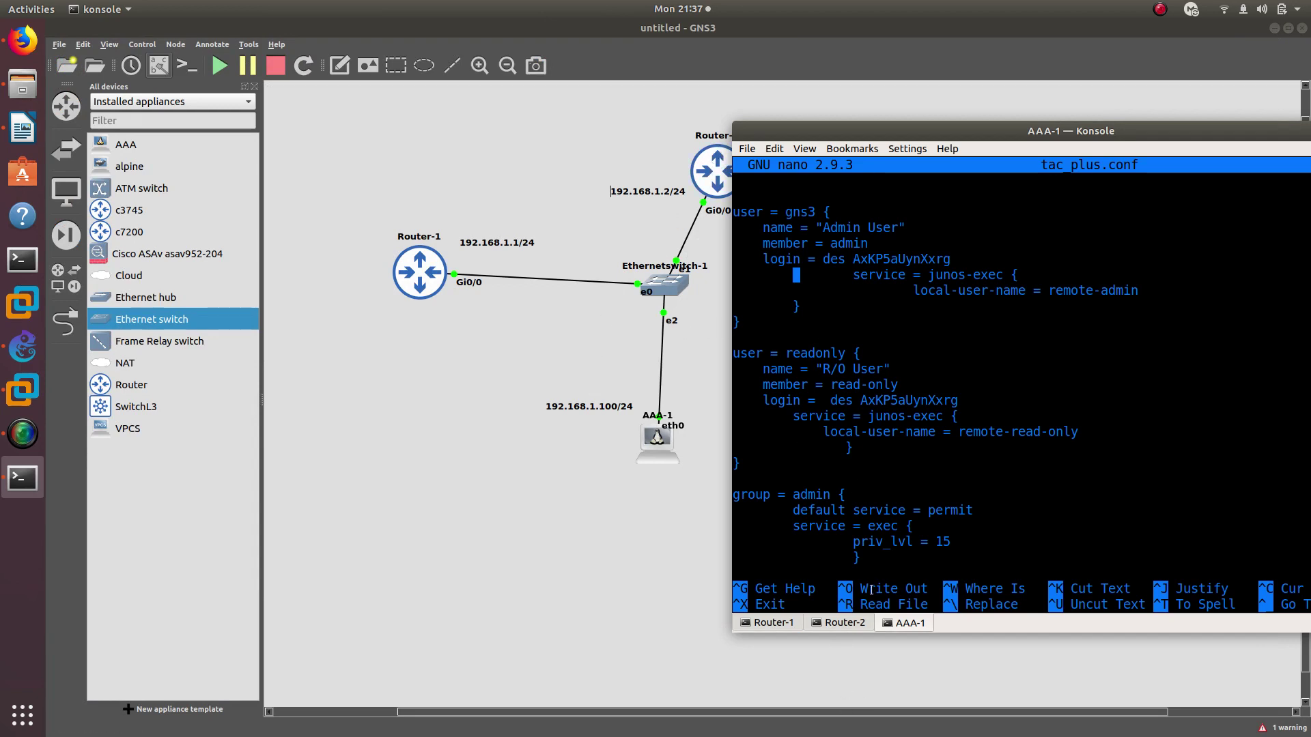
# From Router-2, re-telnet to 192.168.1.1 as readonly, reach R1>, then exit the session
pyautogui.click(845, 623)
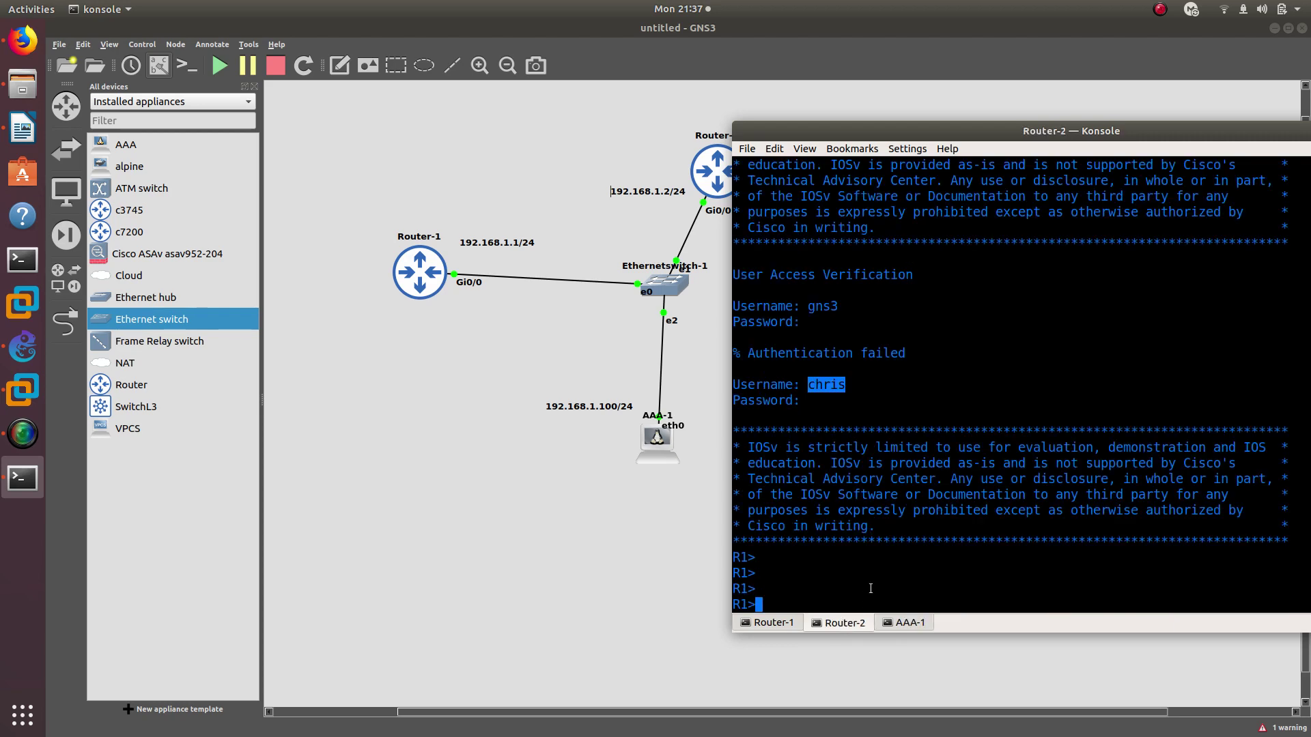
pyautogui.write('exi')
pyautogui.press('Return')
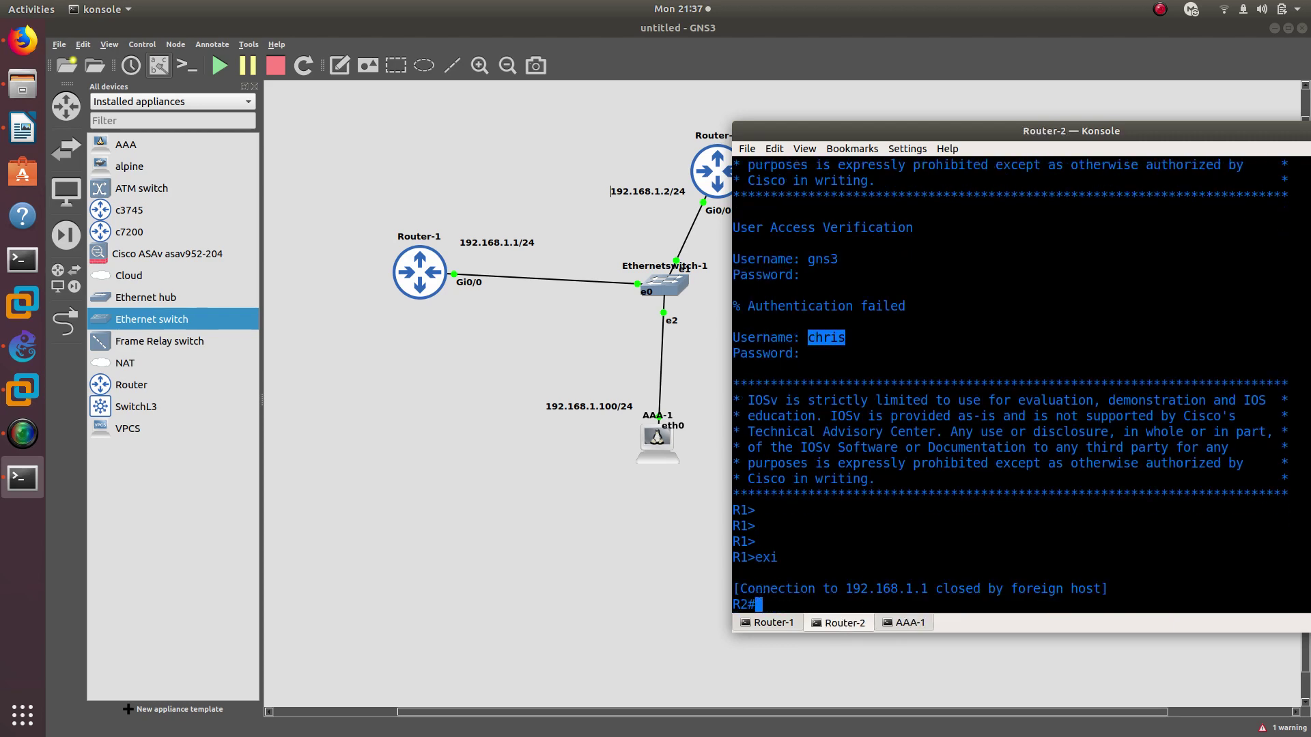
pyautogui.press('Up')
pyautogui.press('Return')
pyautogui.write('re')
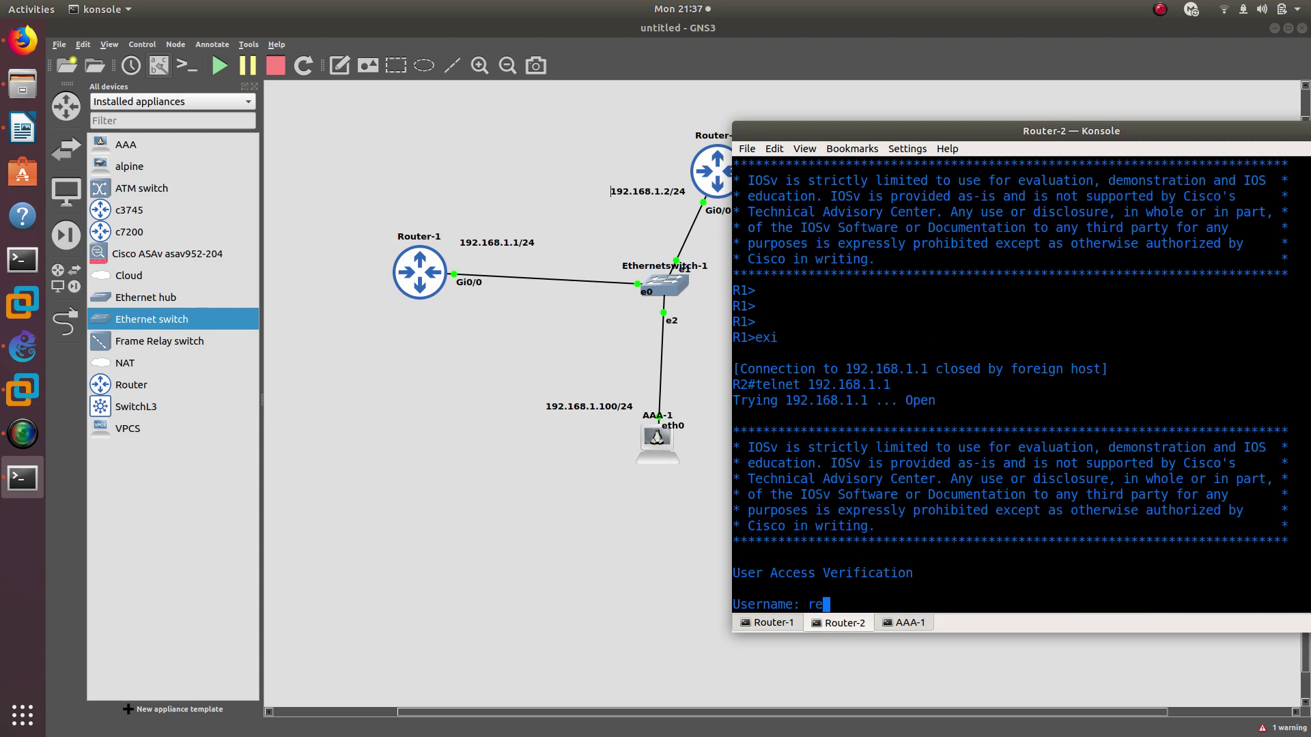
pyautogui.write('adonly')
pyautogui.press('Return')
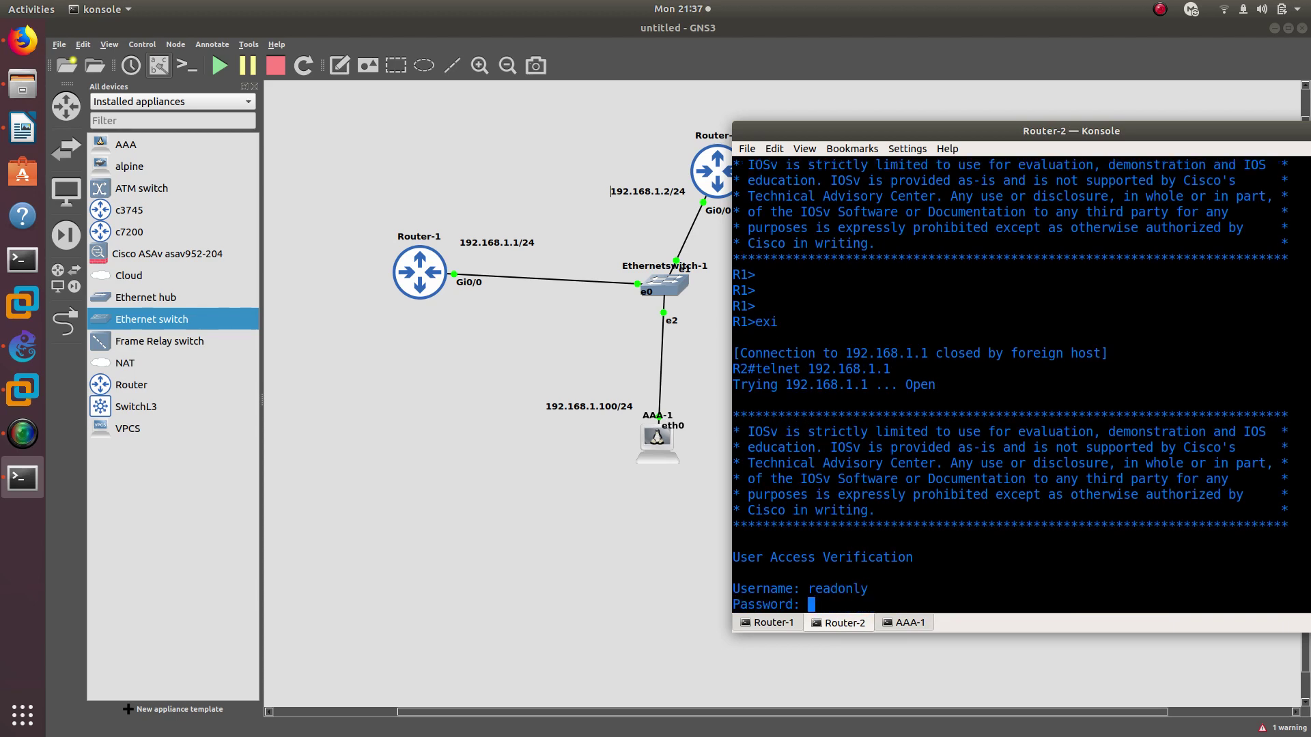
pyautogui.press('Return')
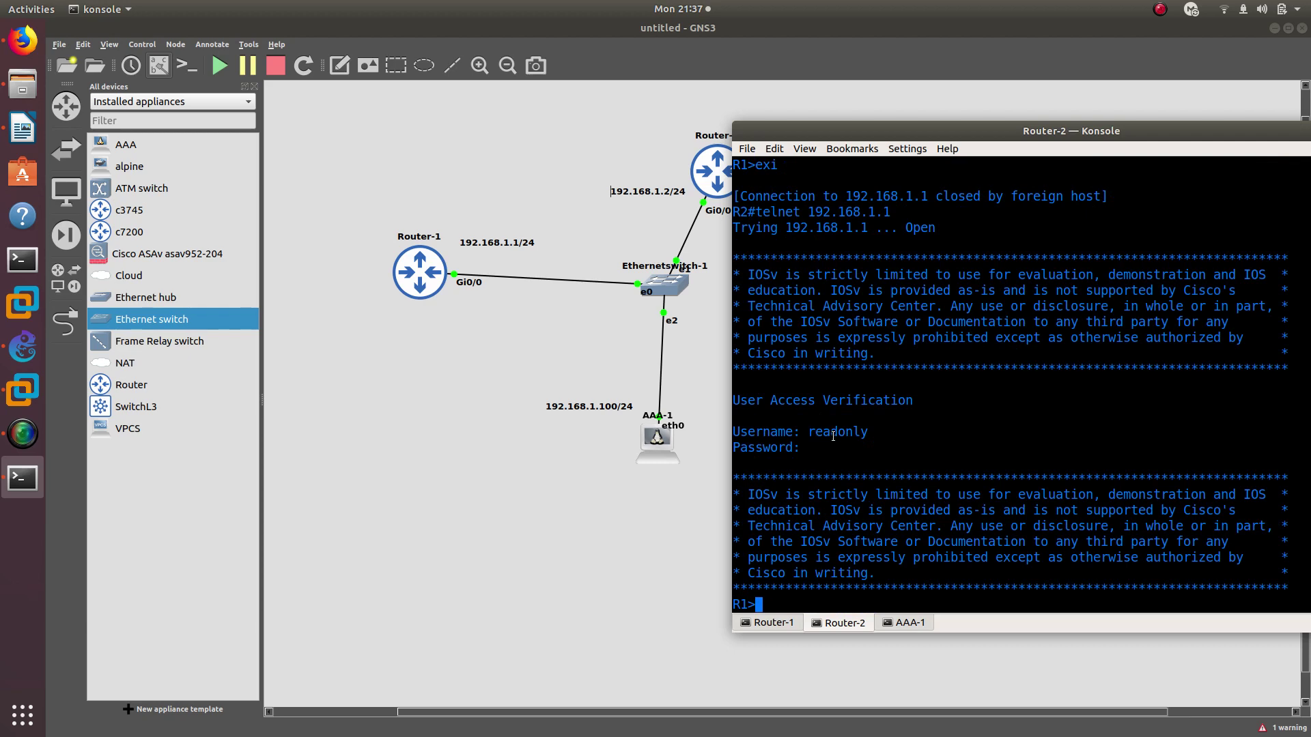
pyautogui.write('exit')
pyautogui.press('Return')
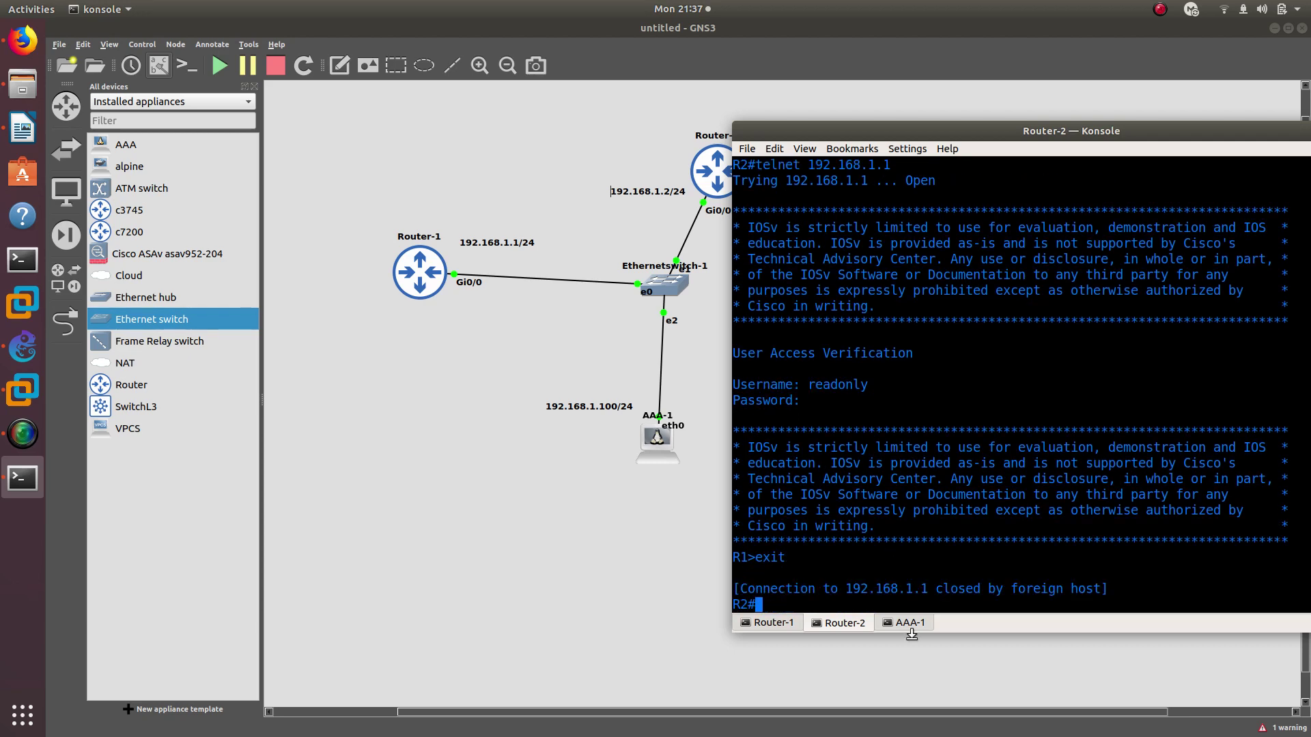
pyautogui.click(908, 624)
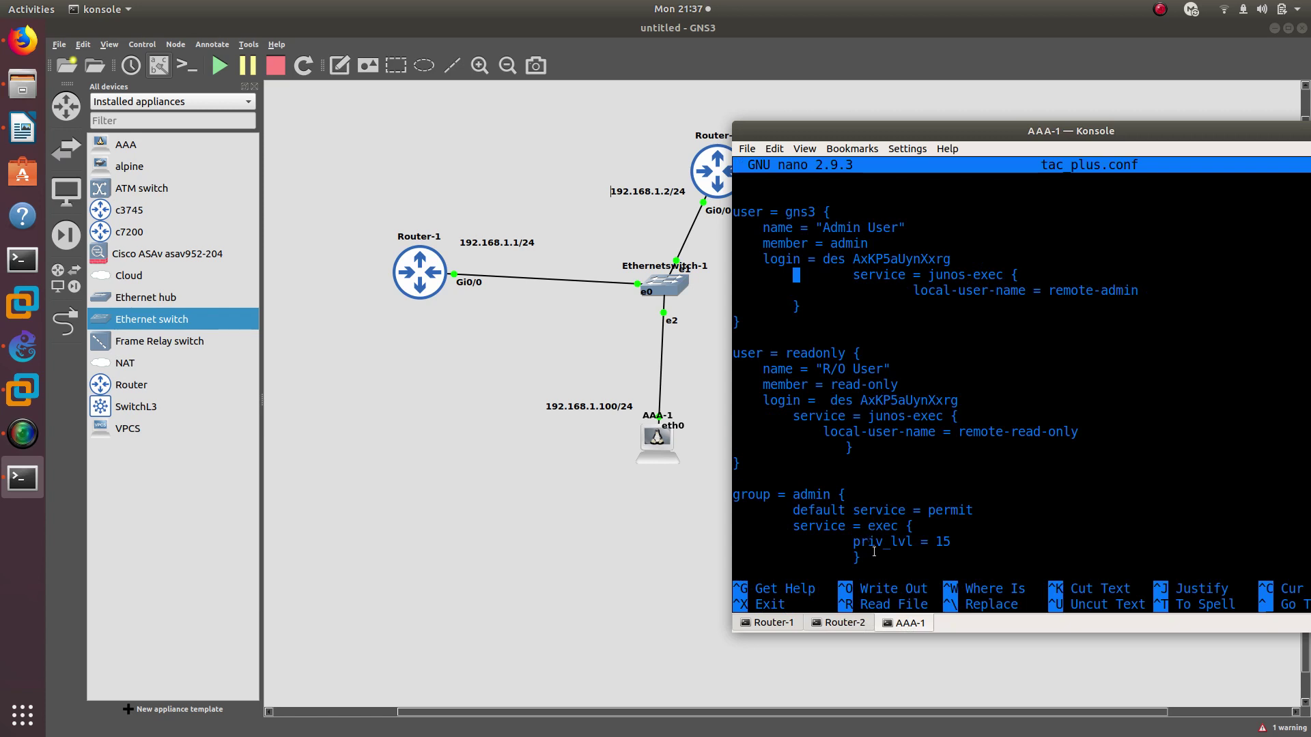
# Copy the gns3 user block and paste a duplicate below it
pyautogui.press('Down')
pyautogui.press('Down')
pyautogui.moveTo(750, 462); pyautogui.dragTo(734, 218)
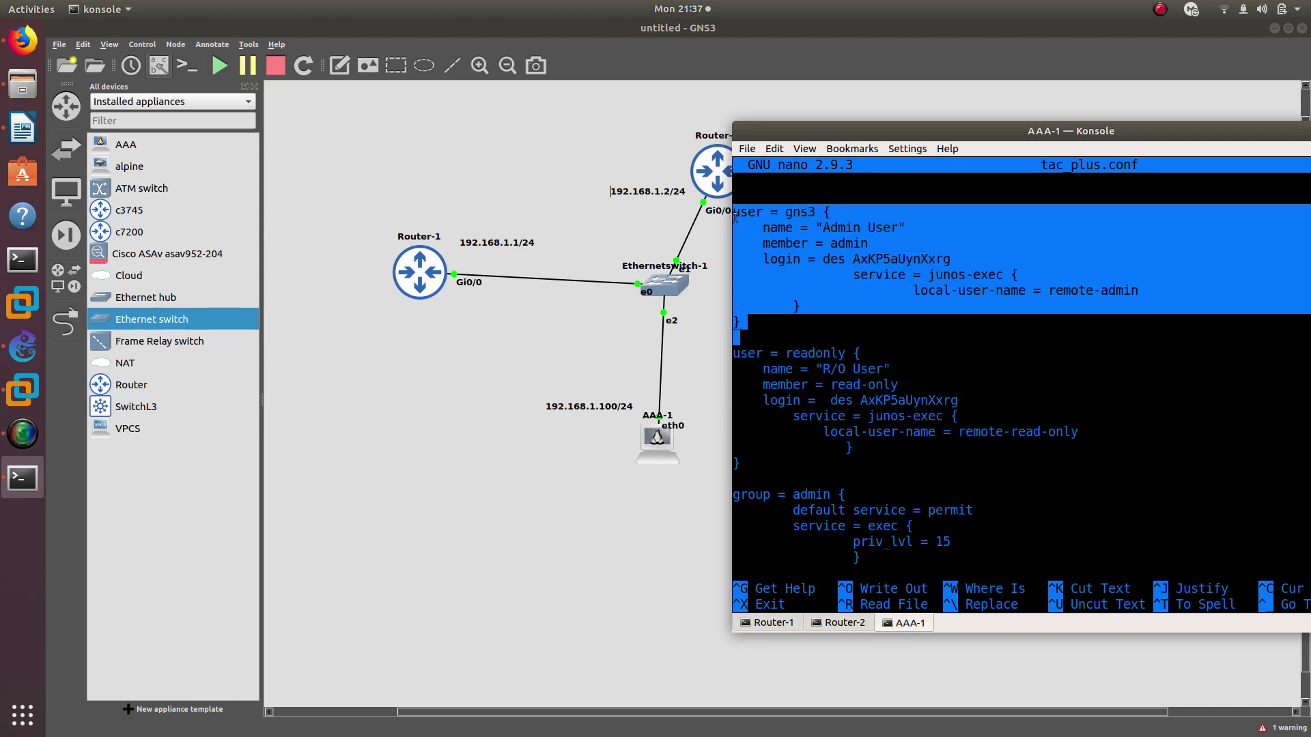
pyautogui.rightClick(735, 217)
pyautogui.click(761, 235)
pyautogui.click(744, 321)
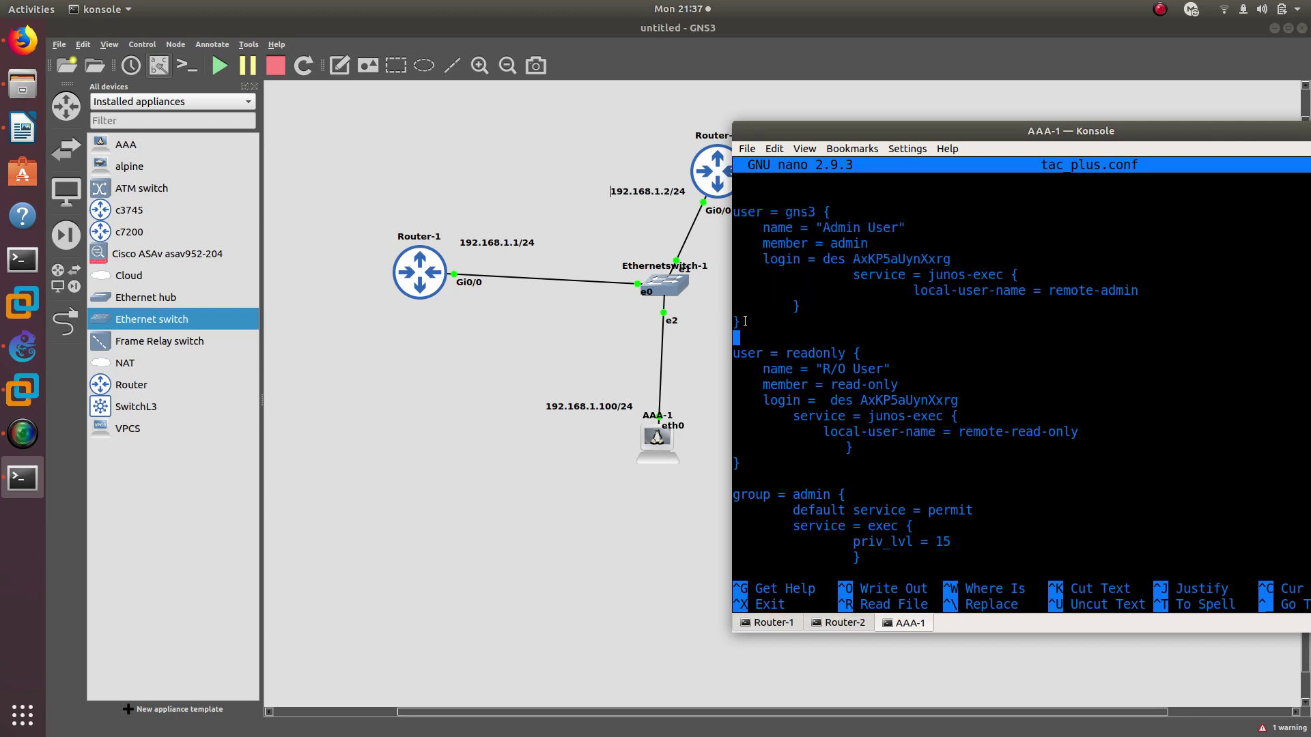
pyautogui.press('Return')
pyautogui.press('Return')
pyautogui.press('Up')
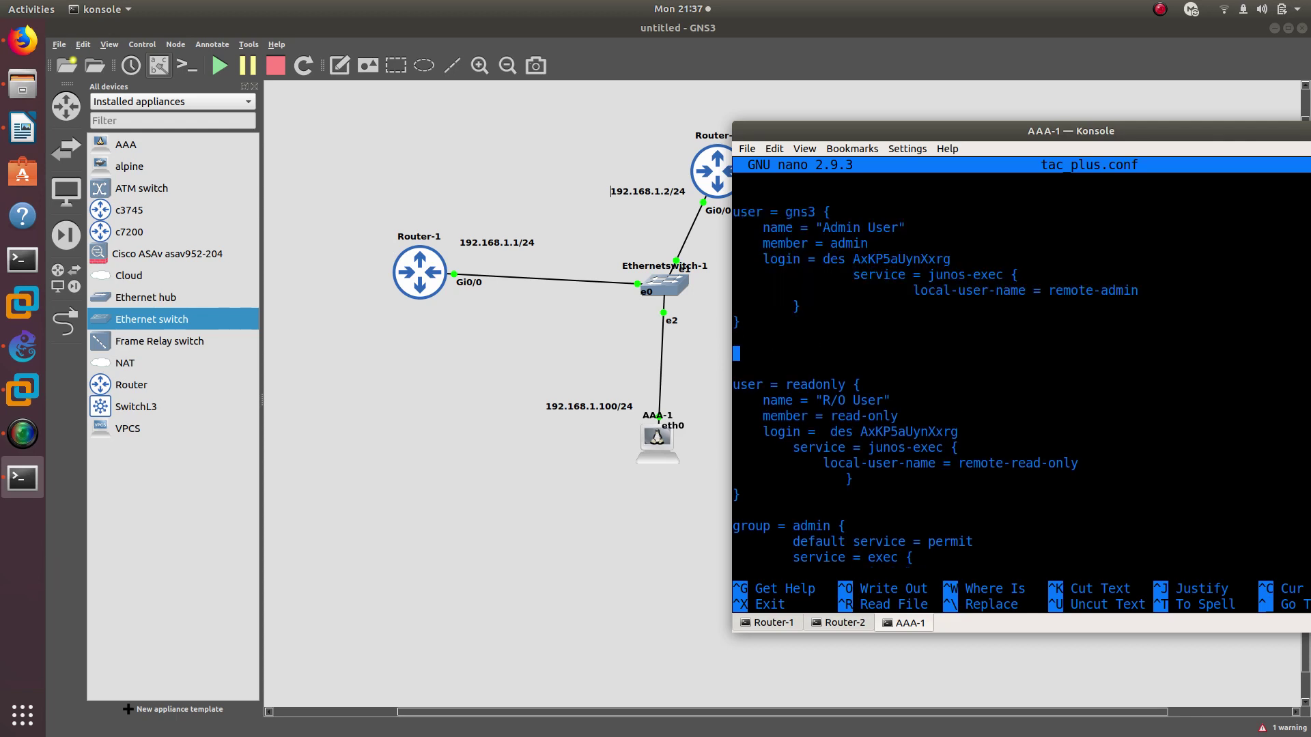
pyautogui.rightClick(757, 352)
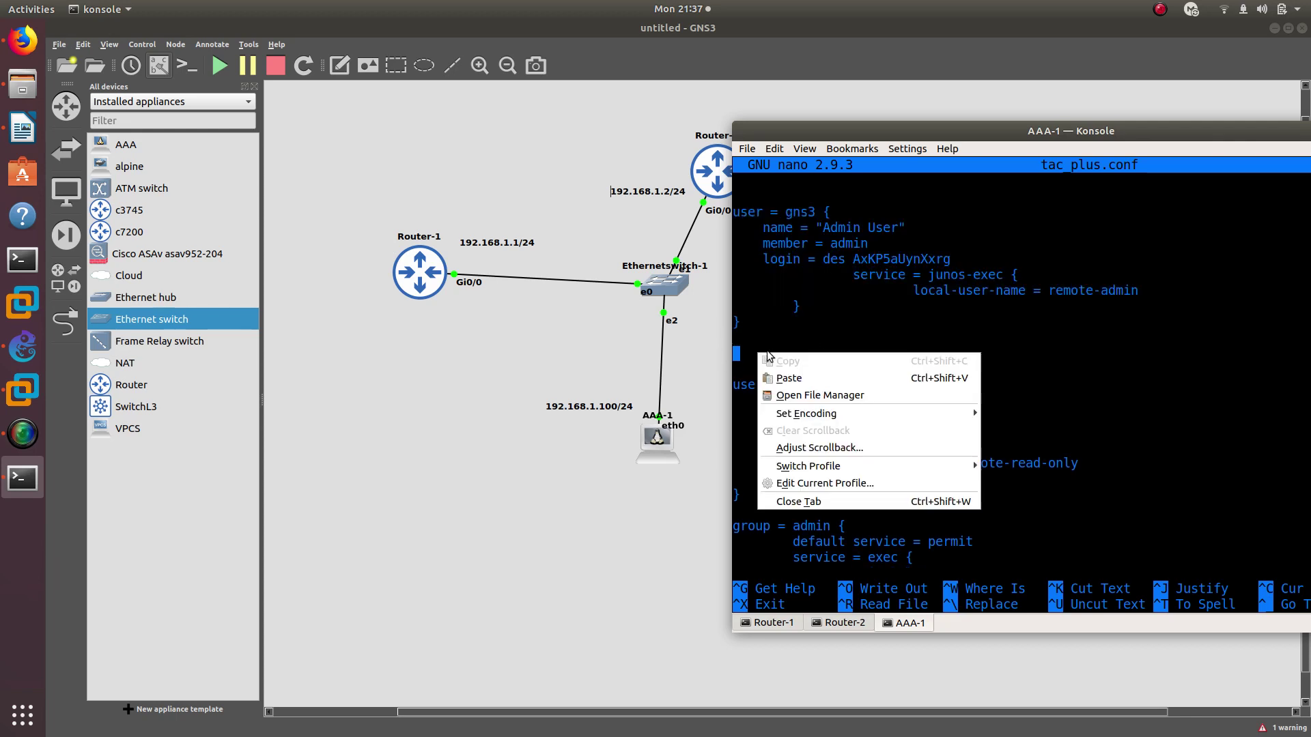
pyautogui.click(790, 378)
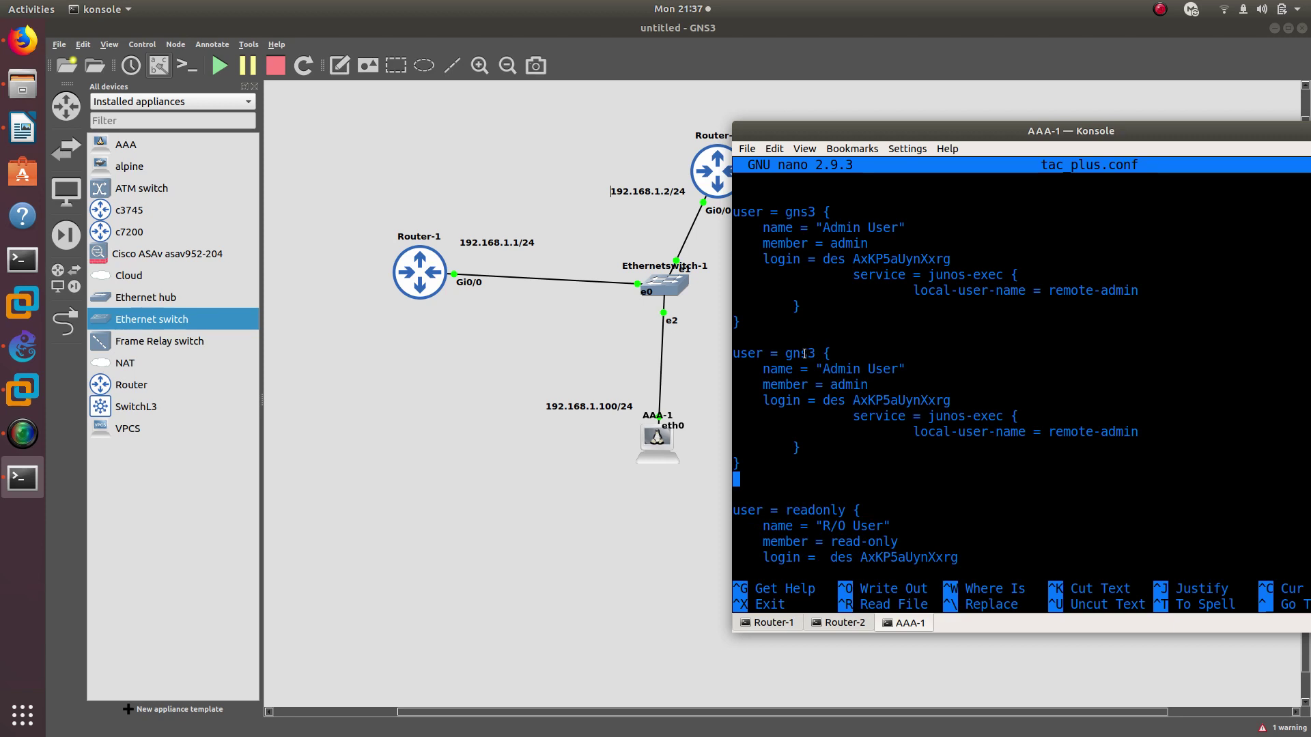
# Rename the duplicated user from gns3 to the new admin username
pyautogui.press('Up')
pyautogui.press('Up')
pyautogui.press('Up')
pyautogui.press('Up')
pyautogui.press('Up')
pyautogui.press('Up')
pyautogui.press('Up')
pyautogui.press('Up')
pyautogui.press('Right')
pyautogui.press('Right')
pyautogui.press('Right')
pyautogui.press('Right')
pyautogui.press('Right')
pyautogui.press('Right')
pyautogui.press('Right')
pyautogui.press('Right')
pyautogui.press('Right')
pyautogui.press('Right')
pyautogui.press('Right')
pyautogui.press('BackSpace')
pyautogui.press('BackSpace')
pyautogui.press('BackSpace')
pyautogui.press('BackSpace')
pyautogui.write('oscar')
pyautogui.press('Down')
pyautogui.press('Down')
pyautogui.press('Down')
pyautogui.press('Down')
pyautogui.press('Down')
pyautogui.press('Down')
pyautogui.press('Down')
pyautogui.press('Down')
pyautogui.press('Down')
pyautogui.press('Down')
pyautogui.press('Down')
pyautogui.press('Down')
pyautogui.press('Down')
pyautogui.press('Down')
pyautogui.press('Down')
pyautogui.press('Down')
pyautogui.press('Down')
pyautogui.press('Down')
pyautogui.press('Down')
pyautogui.press('Down')
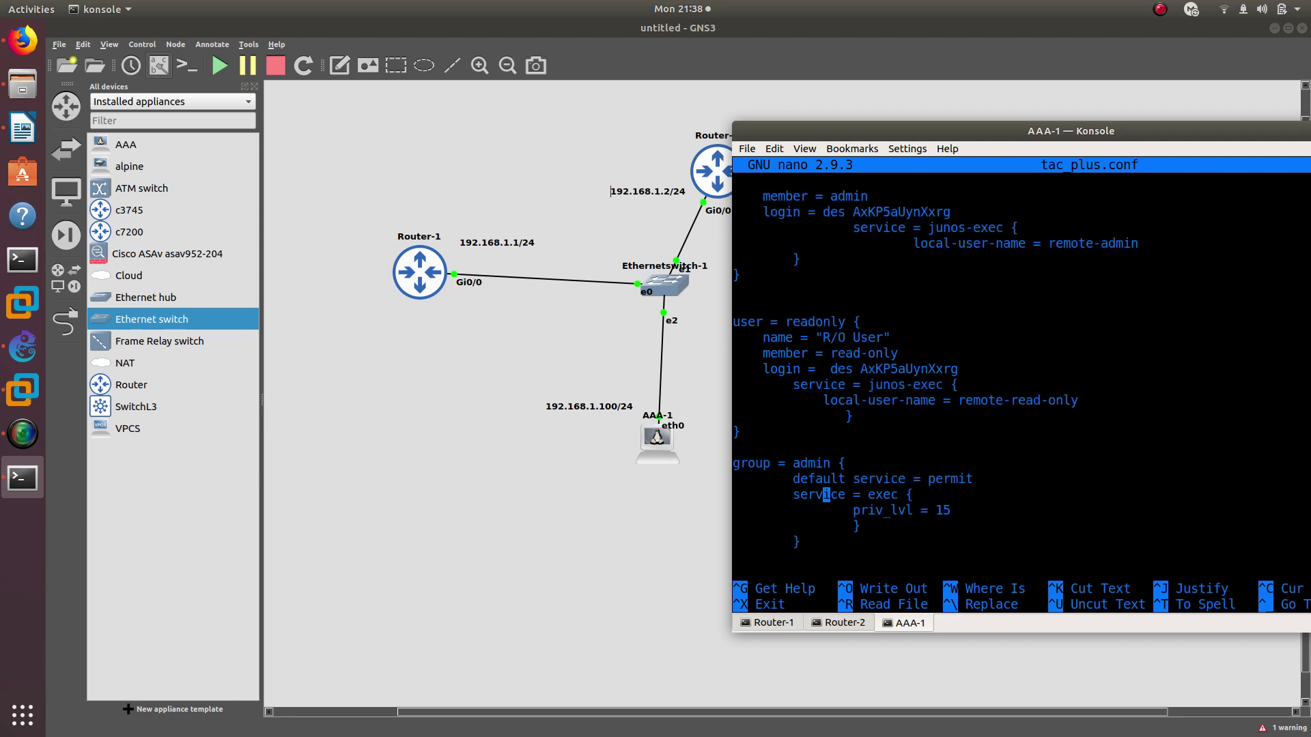
# Add the missing space before 'des' on the readonly user's login line
pyautogui.press('Down')
pyautogui.press('Down')
pyautogui.press('Down')
pyautogui.press('Down')
pyautogui.press('Down')
pyautogui.press('Down')
pyautogui.press('Down')
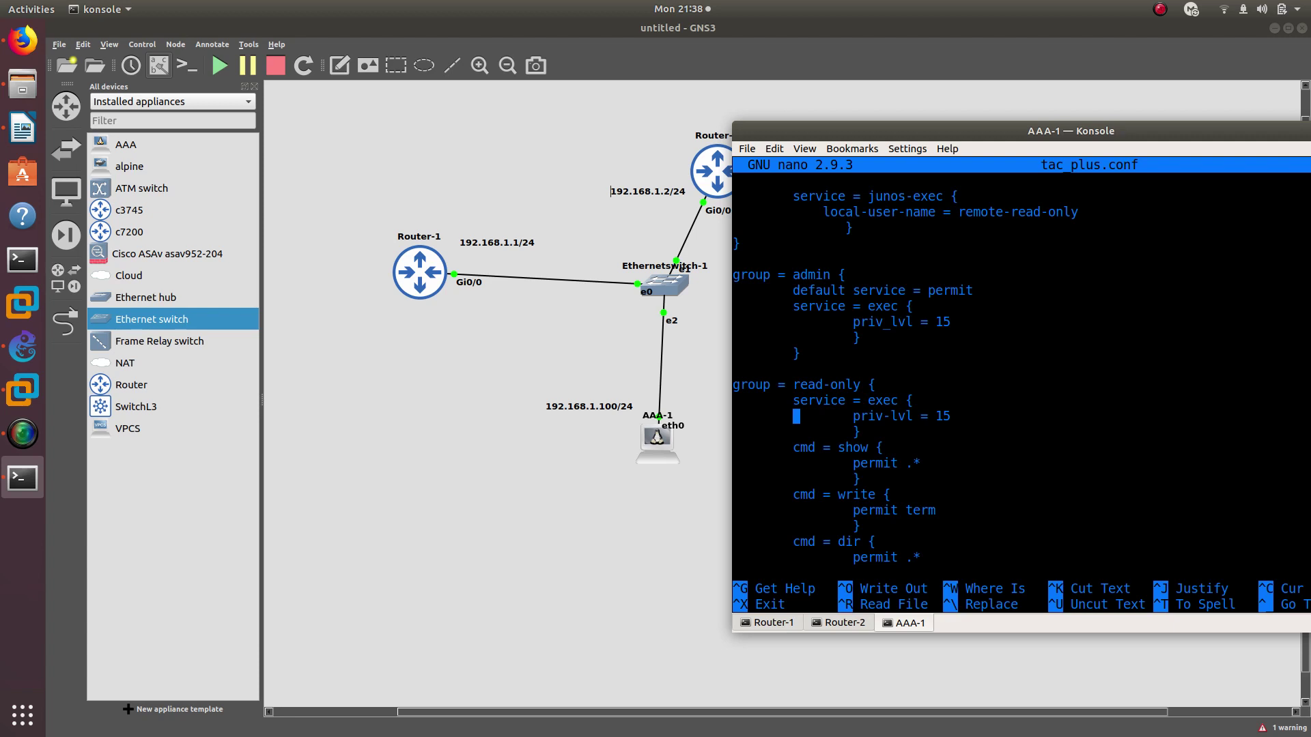
pyautogui.press('Down')
pyautogui.press('Down')
pyautogui.press('Down')
pyautogui.press('Down')
pyautogui.press('Down')
pyautogui.press('Down')
pyautogui.press('Down')
pyautogui.press('Down')
pyautogui.press('Down')
pyautogui.press('Down')
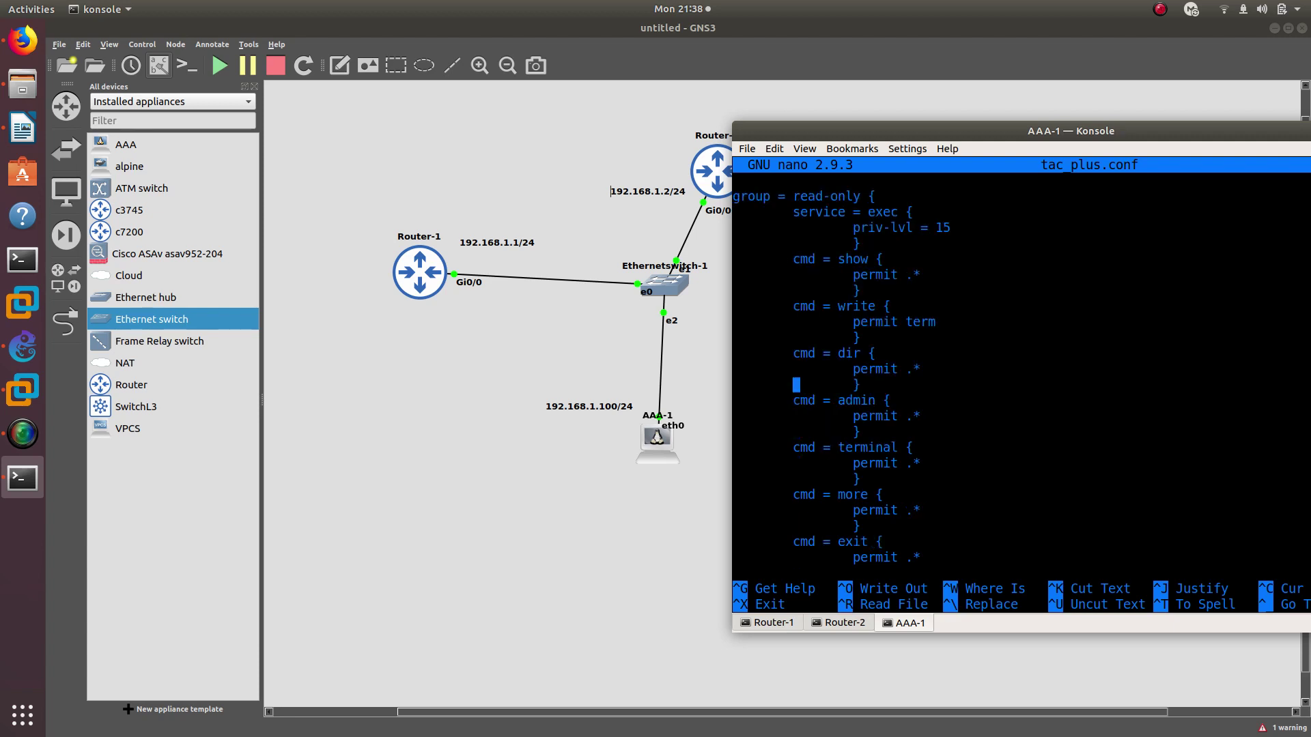
pyautogui.press('Down')
pyautogui.press('Down')
pyautogui.press('Down')
pyautogui.press('Down')
pyautogui.press('Down')
pyautogui.press('Down')
pyautogui.press('Down')
pyautogui.press('Down')
pyautogui.press('Down')
pyautogui.press('Down')
pyautogui.press('Down')
pyautogui.press('Down')
pyautogui.press('Down')
pyautogui.press('Down')
pyautogui.press('Down')
pyautogui.press('Down')
pyautogui.press('Down')
pyautogui.press('Down')
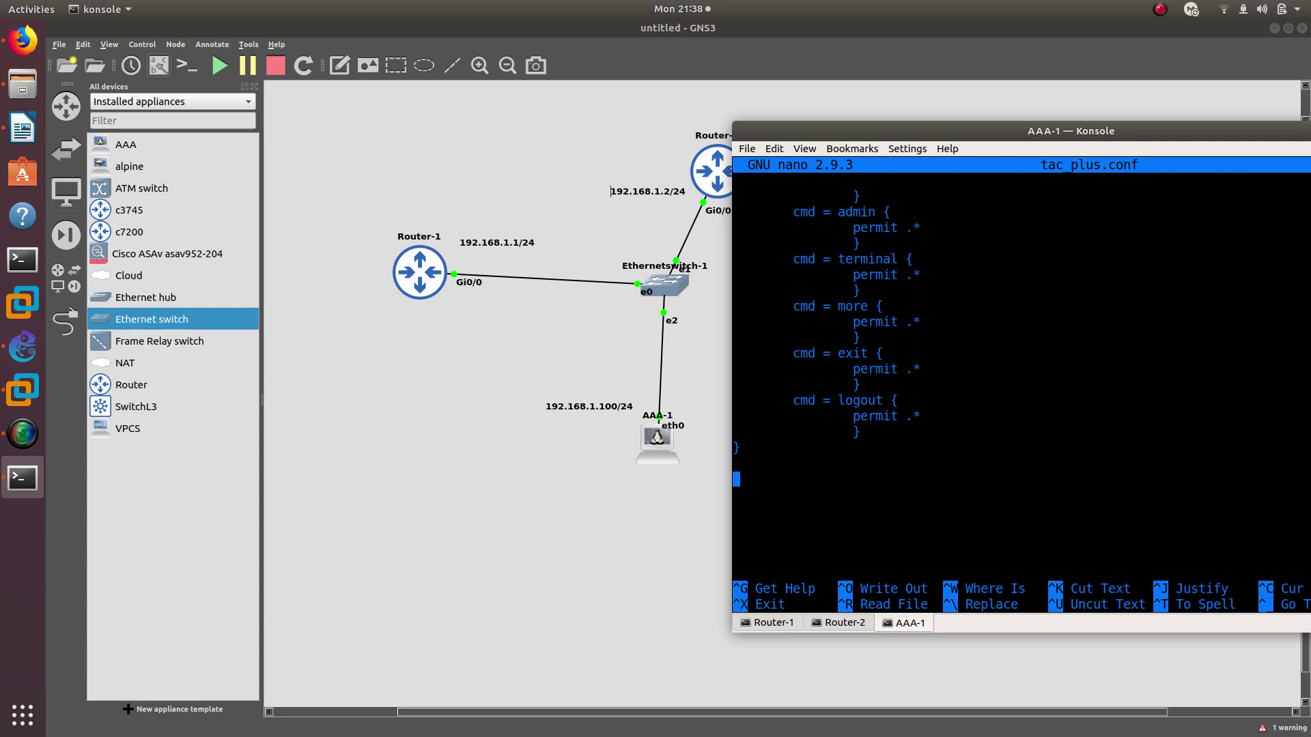
pyautogui.press('Up')
pyautogui.press('Up')
pyautogui.press('Up')
pyautogui.press('Up')
pyautogui.press('Up')
pyautogui.press('Up')
pyautogui.press('Up')
pyautogui.press('Up')
pyautogui.press('Up')
pyautogui.press('Up')
pyautogui.press('Up')
pyautogui.press('Up')
pyautogui.press('Up')
pyautogui.press('Up')
pyautogui.press('Up')
pyautogui.press('Up')
pyautogui.press('Up')
pyautogui.press('Up')
pyautogui.press('Up')
pyautogui.press('Up')
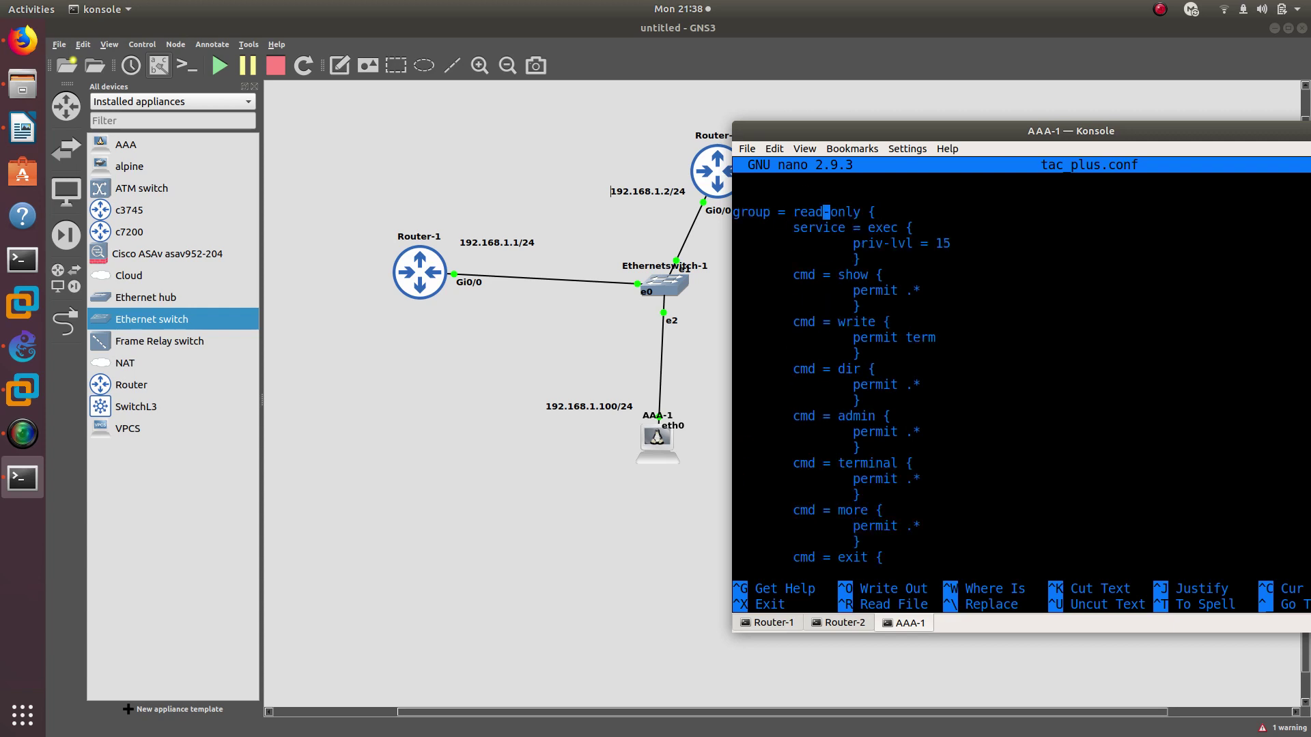
pyautogui.press('Down')
pyautogui.press('Down')
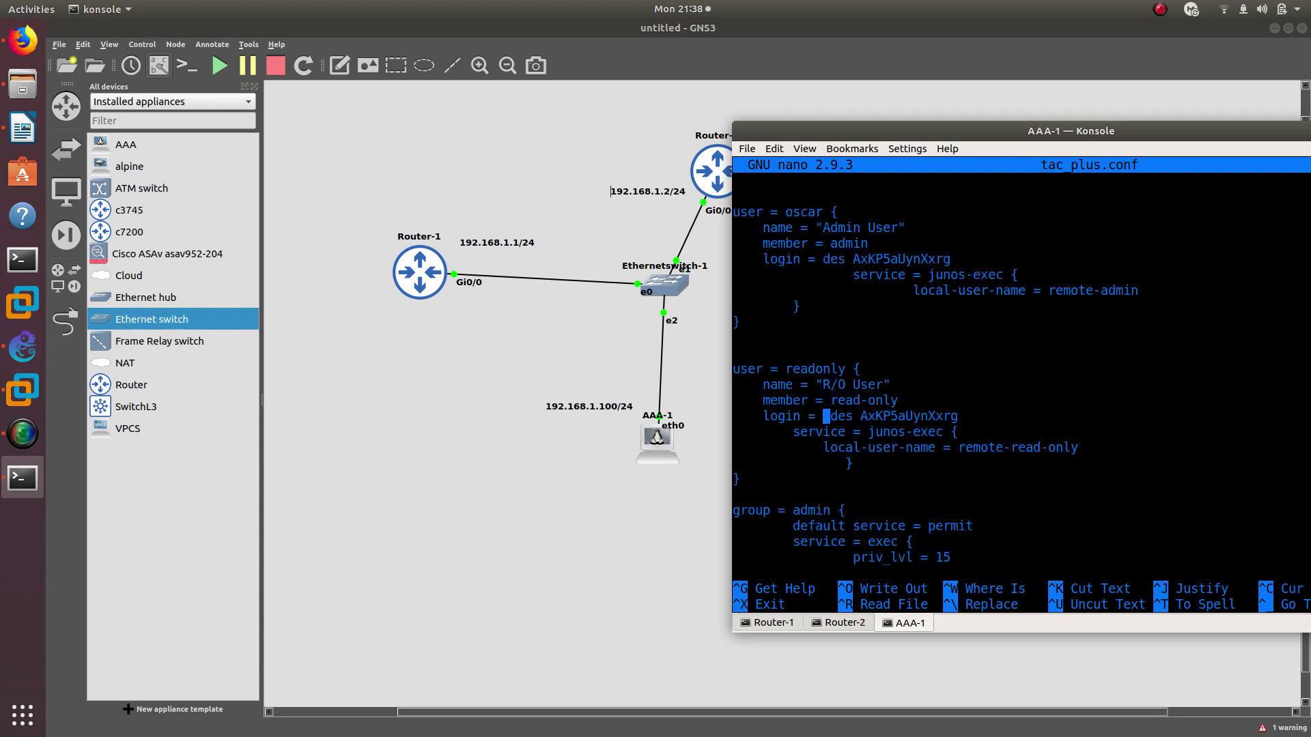
pyautogui.press('Right')
pyautogui.press('Right')
pyautogui.press('Right')
# Compare the readonly, new user and gns3 password hashes
pyautogui.doubleClick(873, 418)
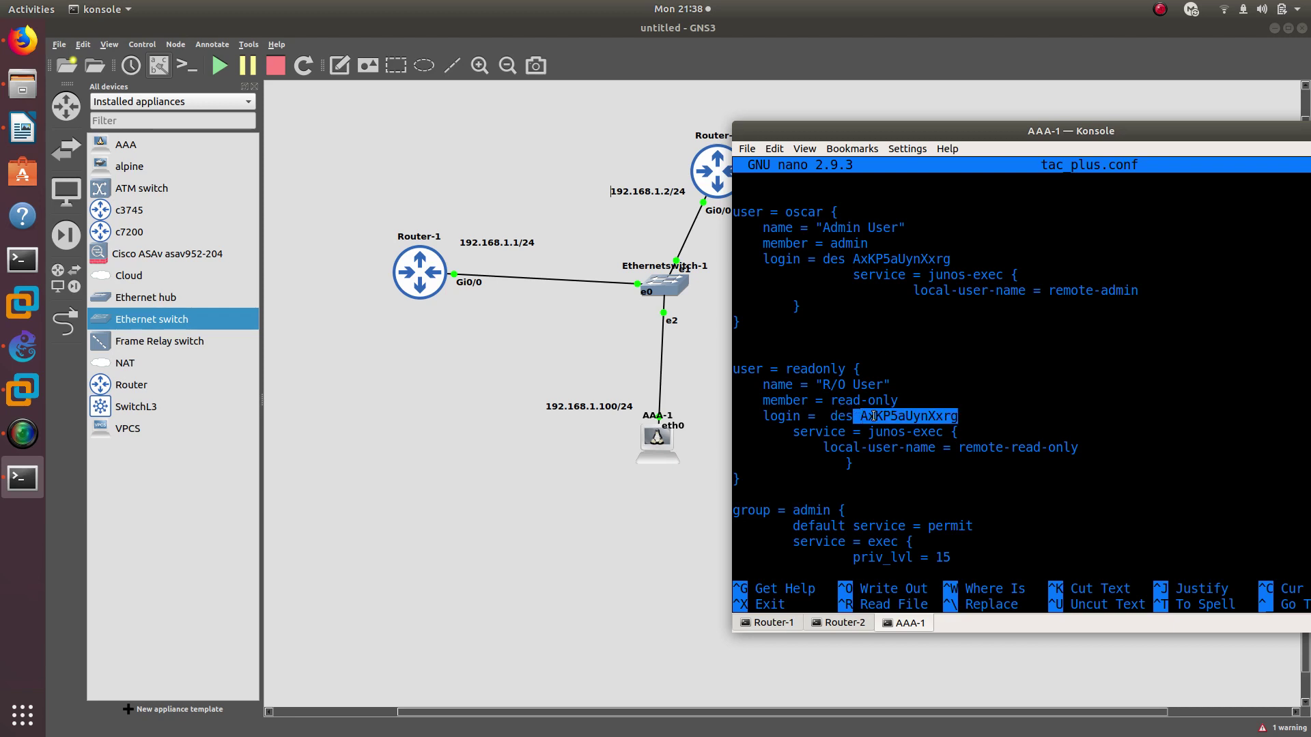
pyautogui.click(935, 417)
pyautogui.doubleClick(890, 416)
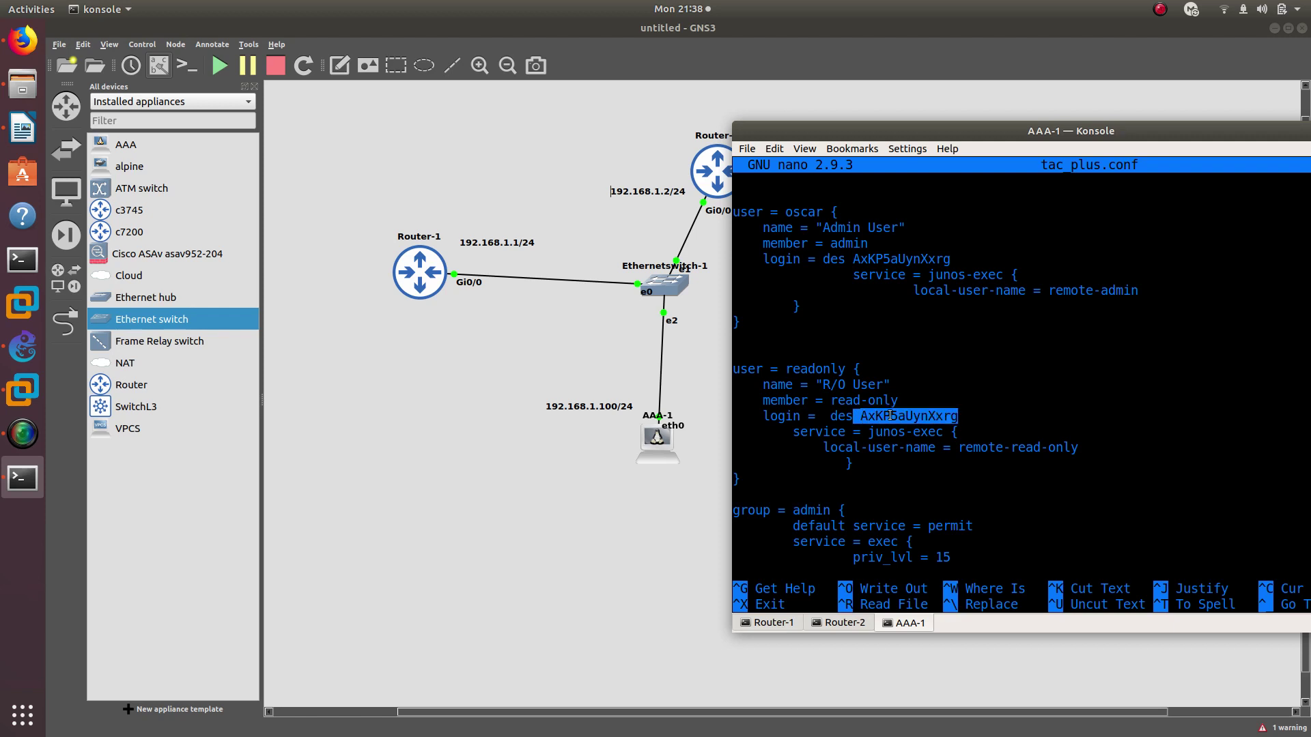
pyautogui.doubleClick(878, 264)
pyautogui.press('Up')
pyautogui.press('Up')
pyautogui.press('Up')
pyautogui.press('Up')
pyautogui.press('Up')
pyautogui.press('Up')
pyautogui.press('Up')
pyautogui.press('Up')
pyautogui.press('Up')
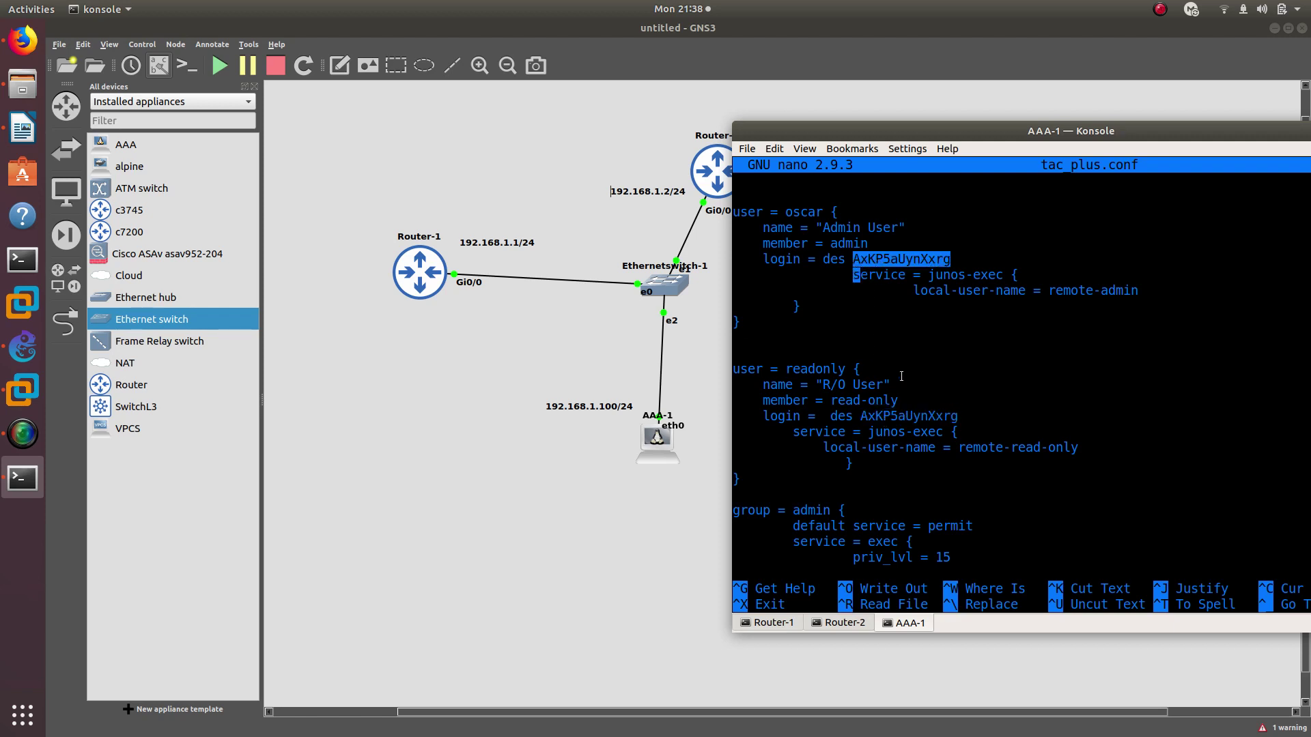
pyautogui.press('Up')
pyautogui.press('Up')
pyautogui.press('Up')
pyautogui.press('Up')
pyautogui.press('Up')
pyautogui.press('Up')
pyautogui.press('Up')
pyautogui.press('Up')
pyautogui.press('Up')
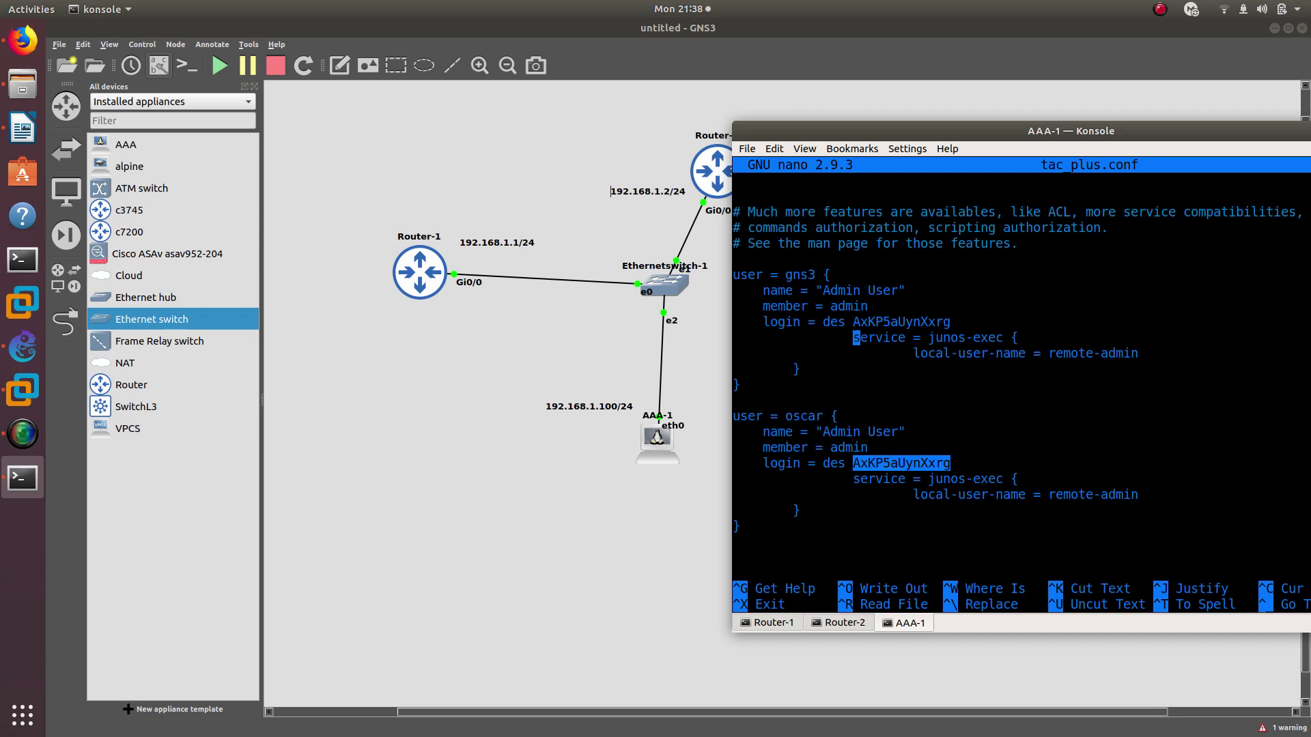
pyautogui.press('Up')
pyautogui.doubleClick(868, 322)
pyautogui.doubleClick(866, 325)
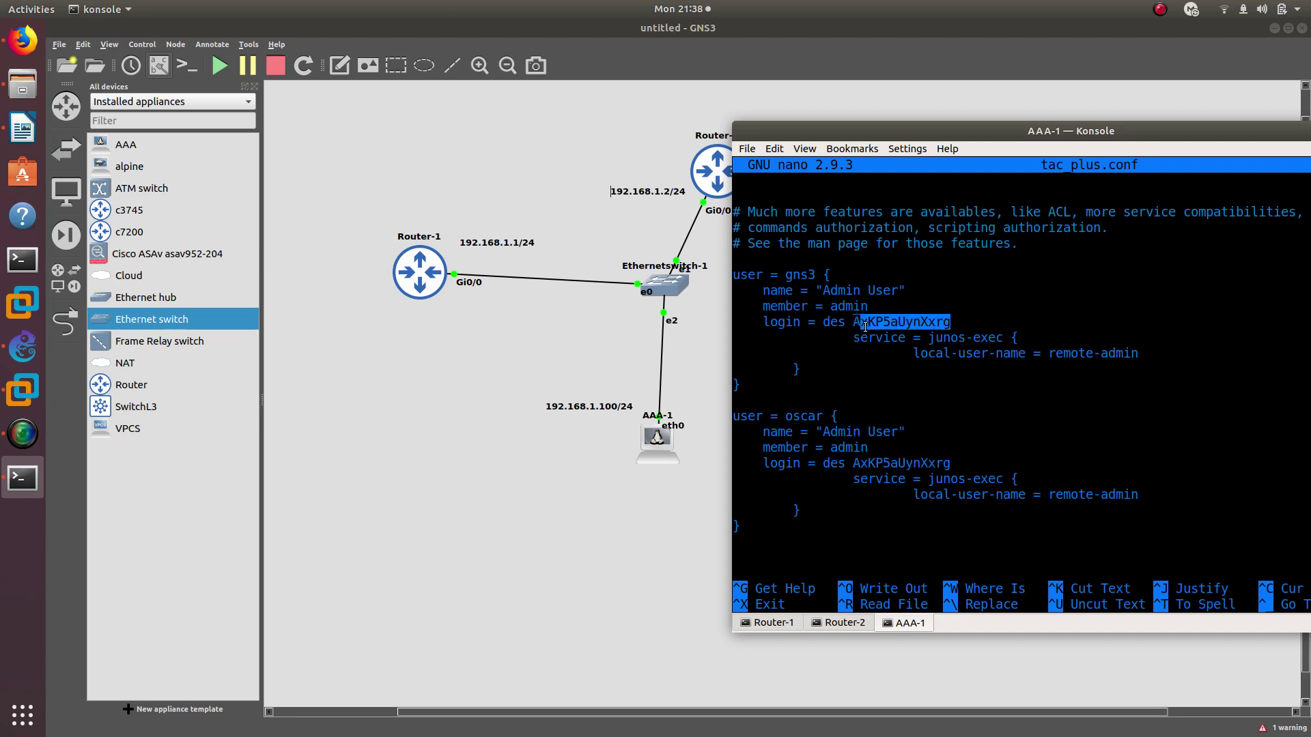
pyautogui.click(864, 424)
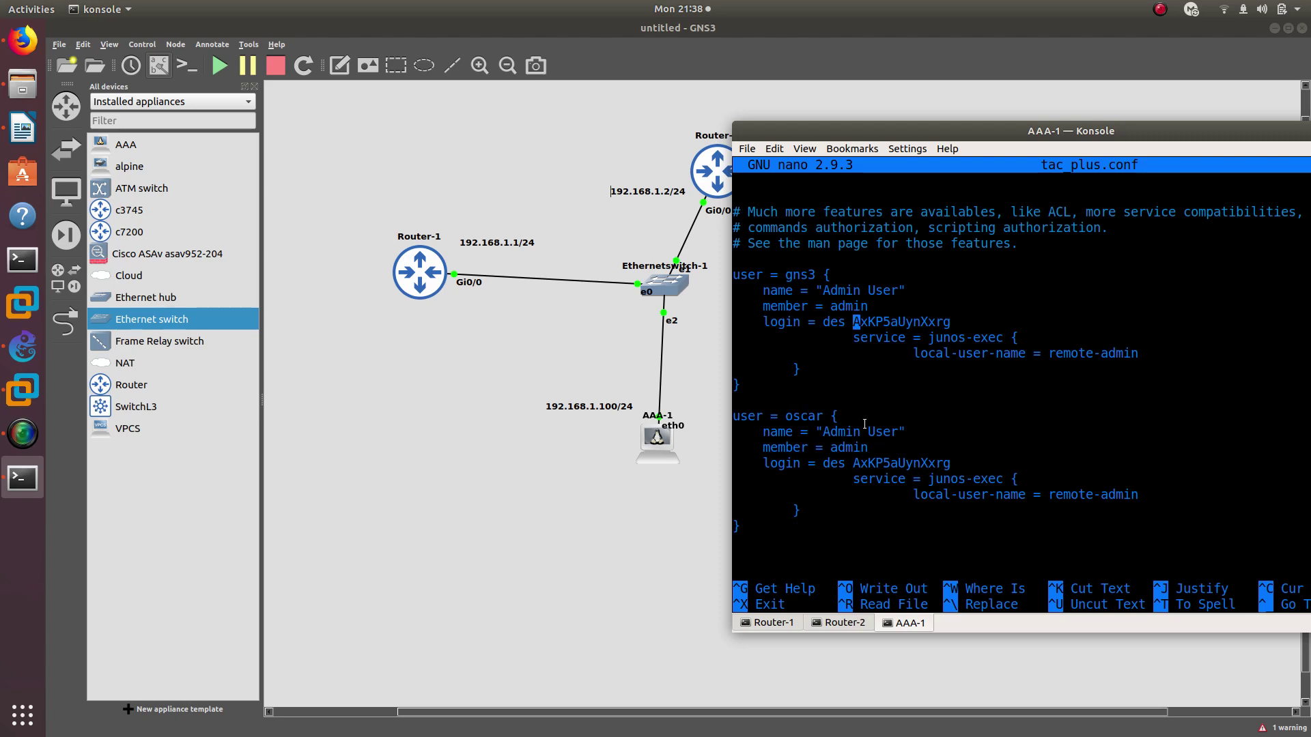
# Save tac_plus.conf and exit nano
pyautogui.hotkey('ctrl', 'x')
pyautogui.press('y')
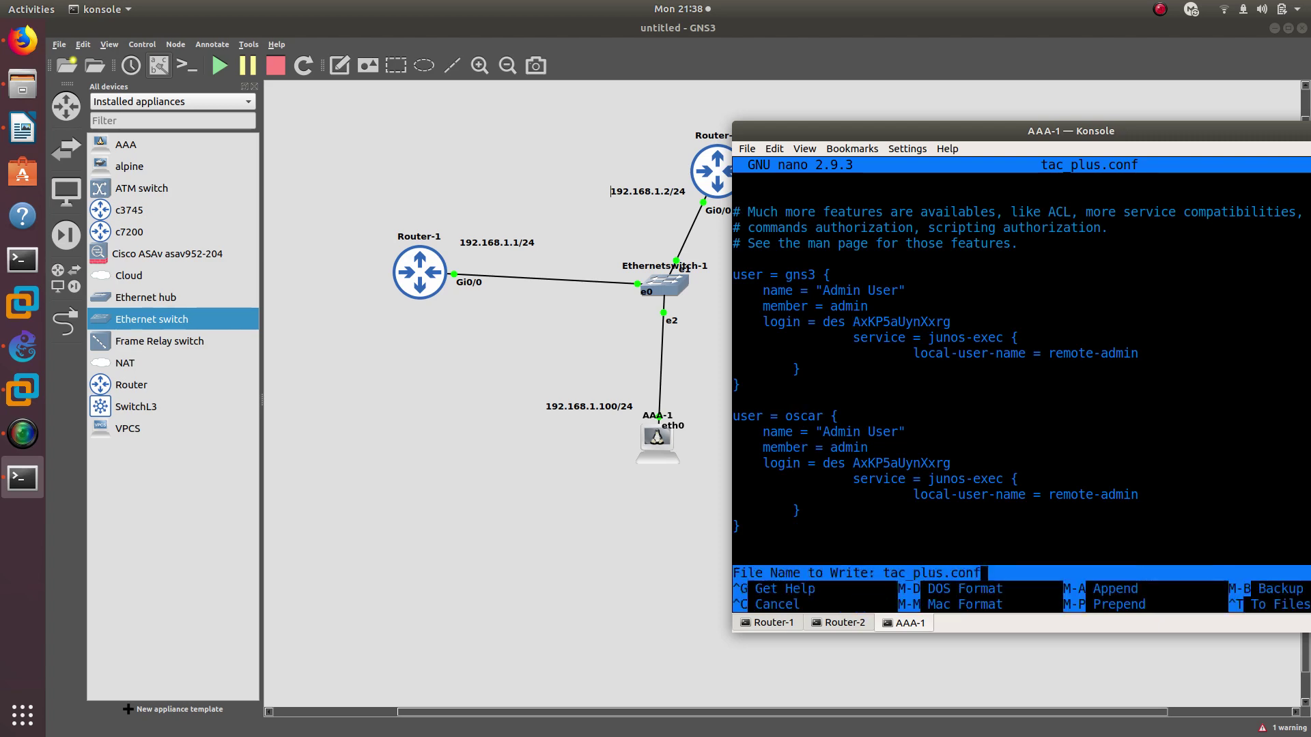
pyautogui.press('Return')
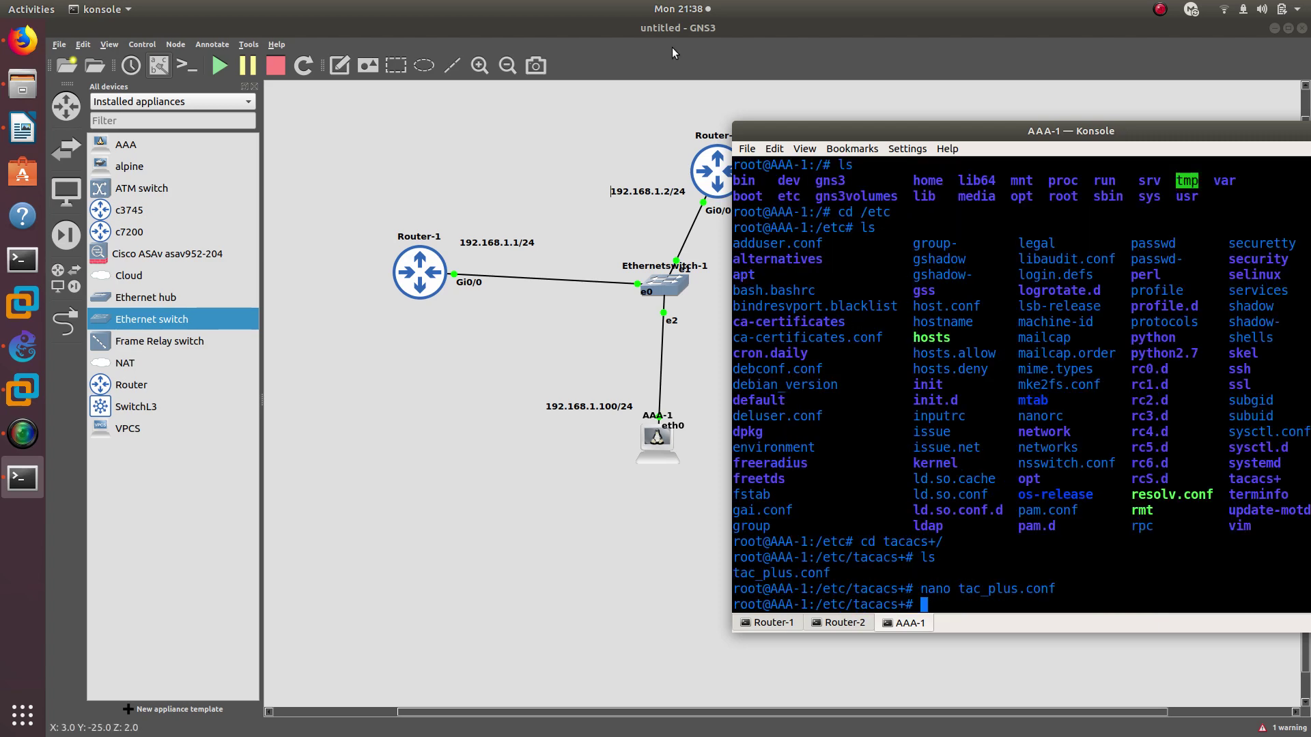
# From Router-2, rerun telnet 192.168.1.1 and log in as the new user; authentication fails
pyautogui.click(835, 622)
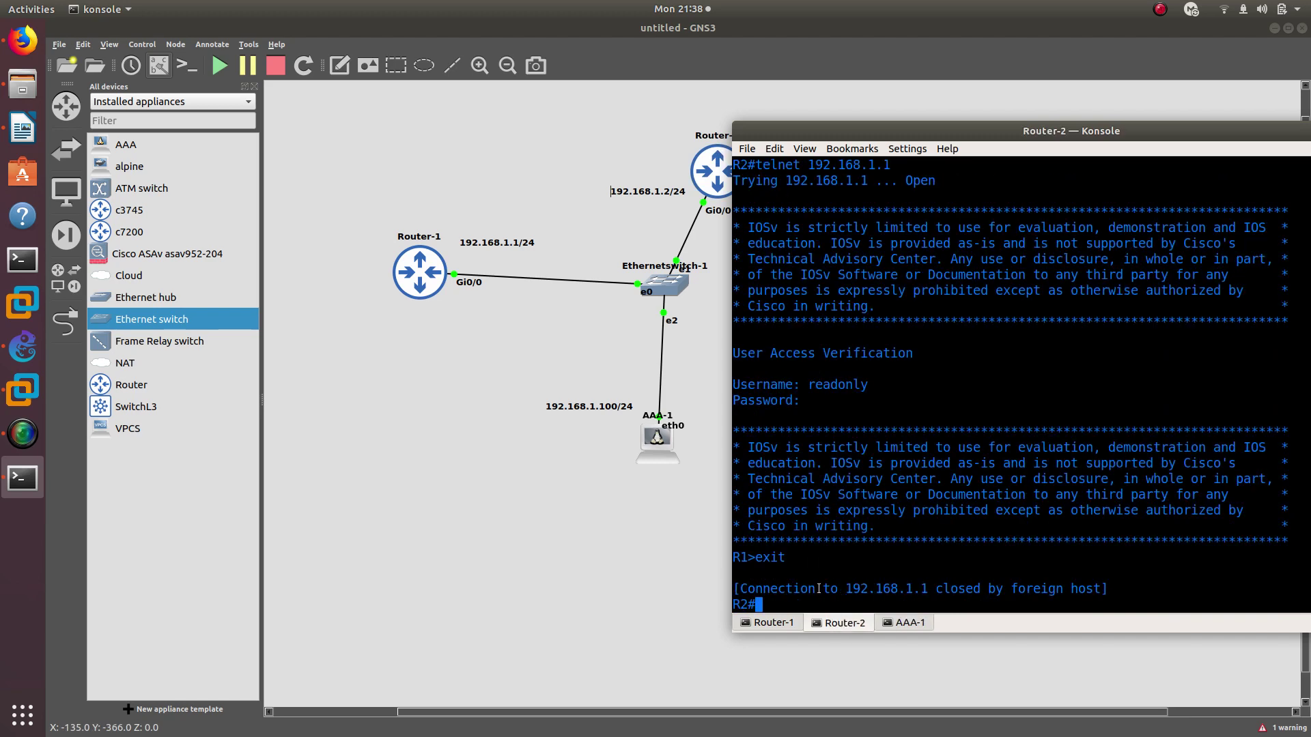
pyautogui.press('Up')
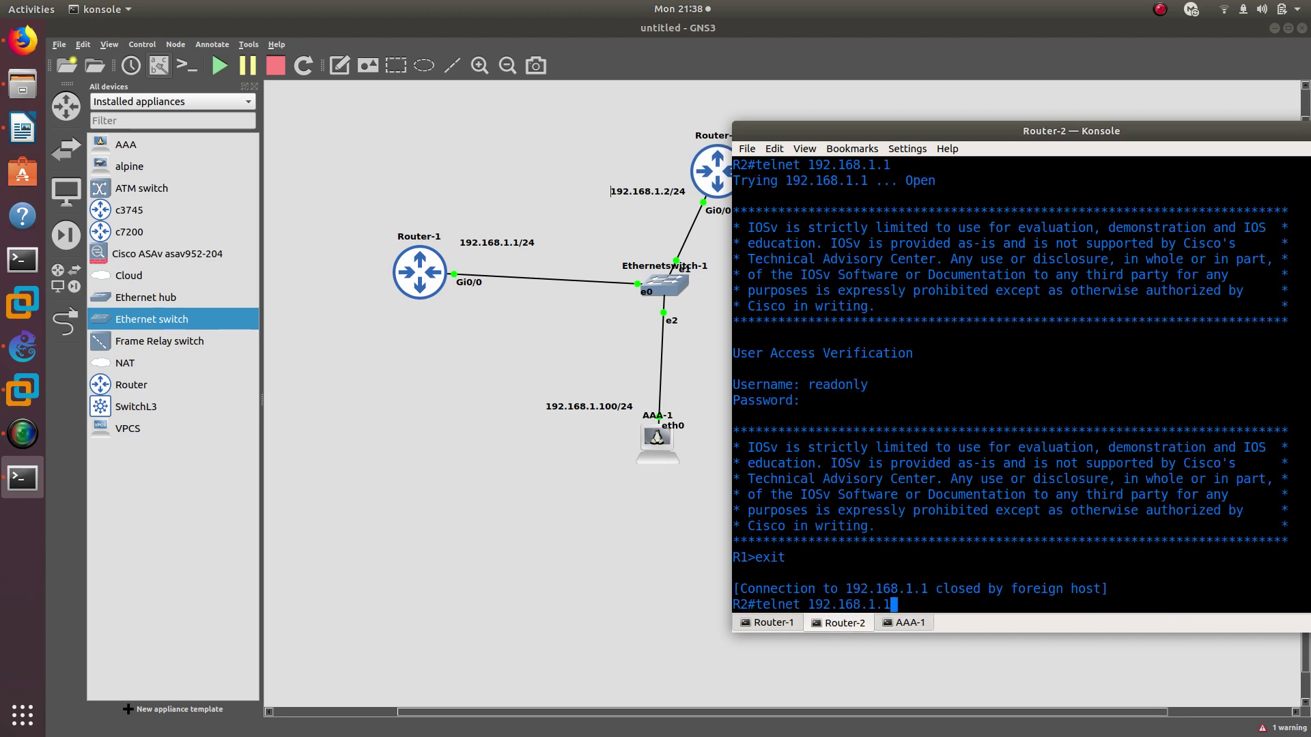
pyautogui.press('Return')
pyautogui.write('oscar')
pyautogui.press('Return')
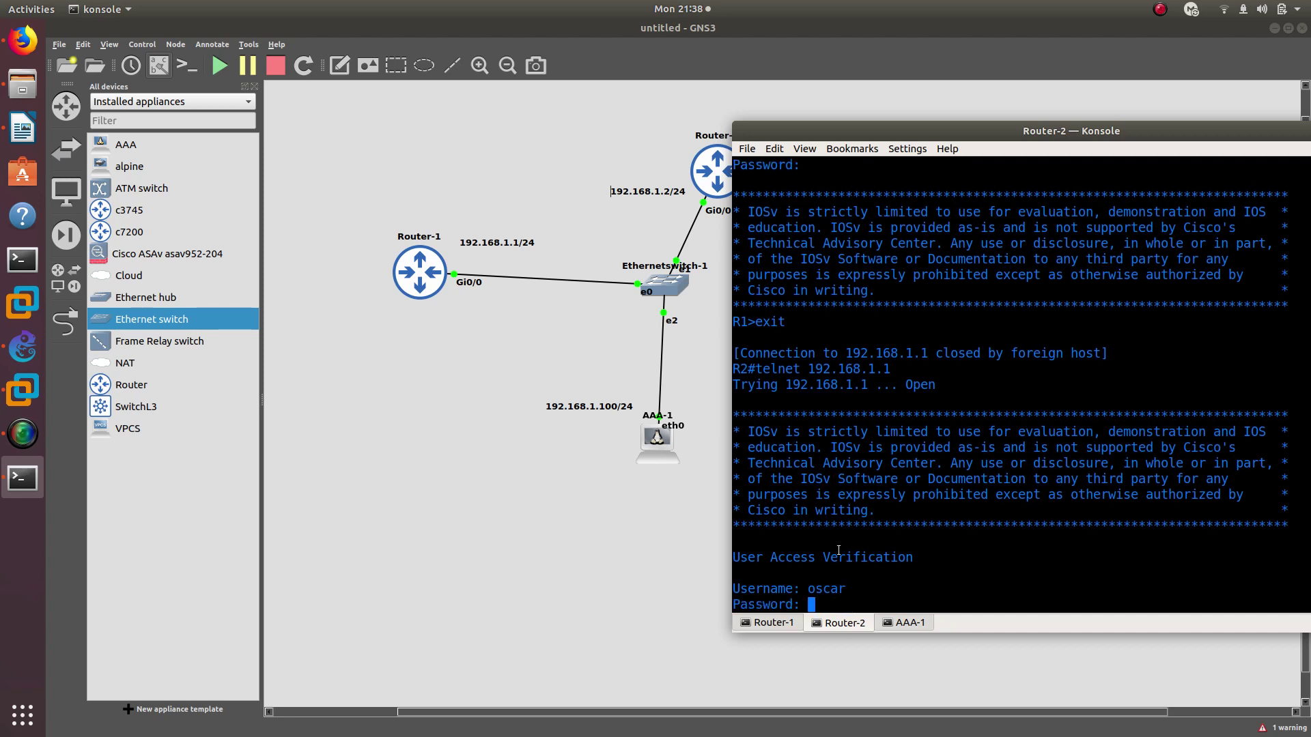
pyautogui.press('Return')
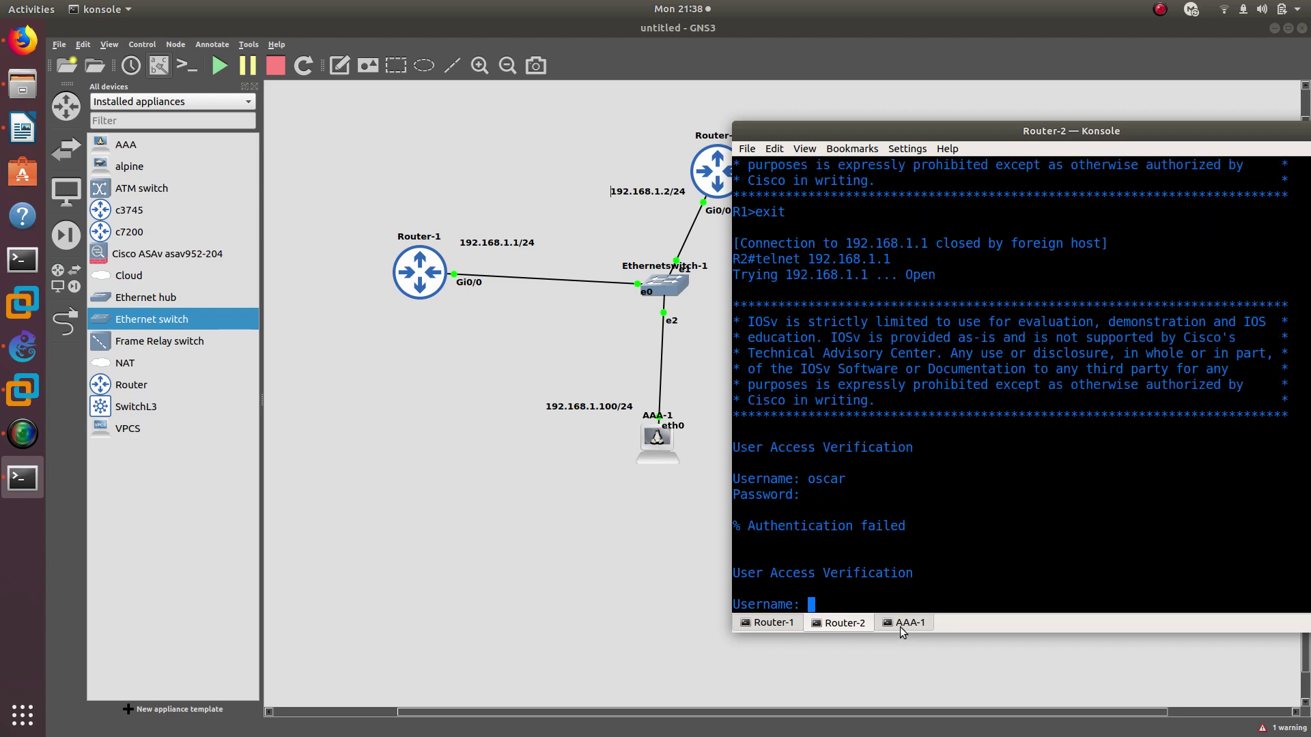
# Stop and then start the AAA-1 node so it reloads tac_plus.conf
pyautogui.rightClick(652, 442)
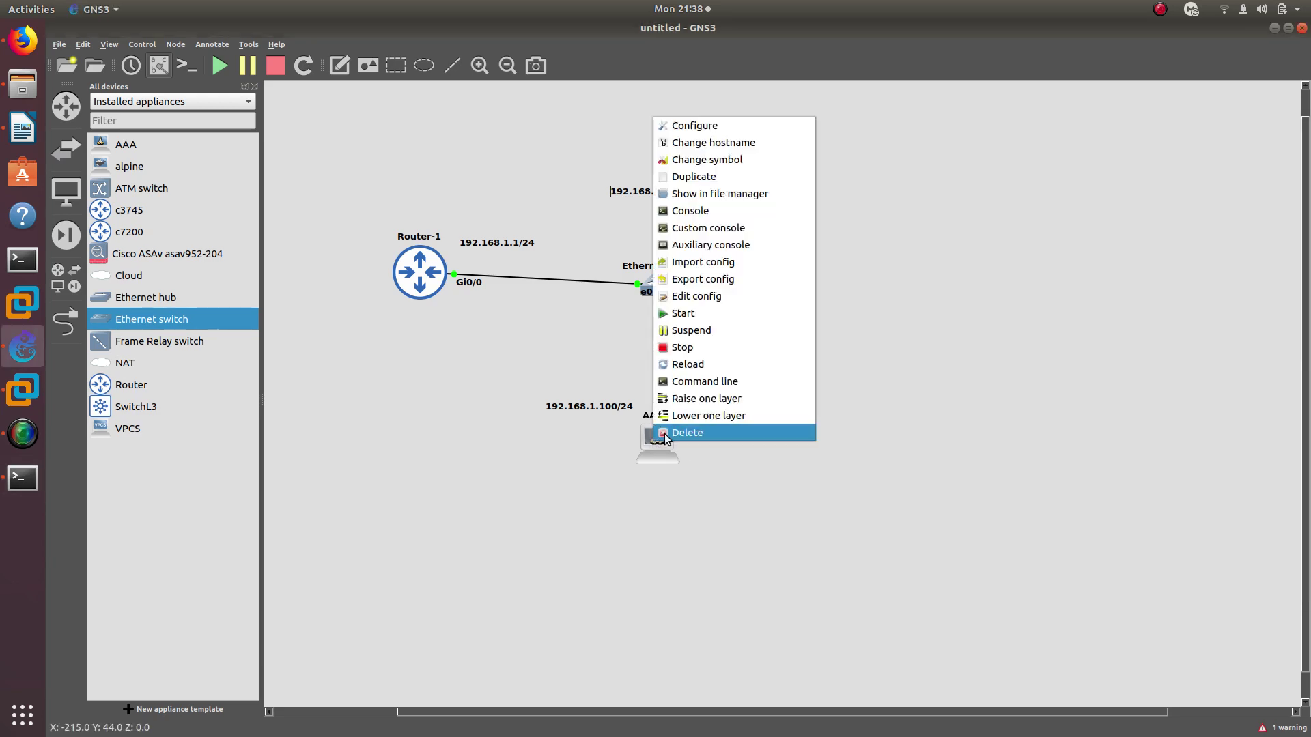
pyautogui.click(679, 351)
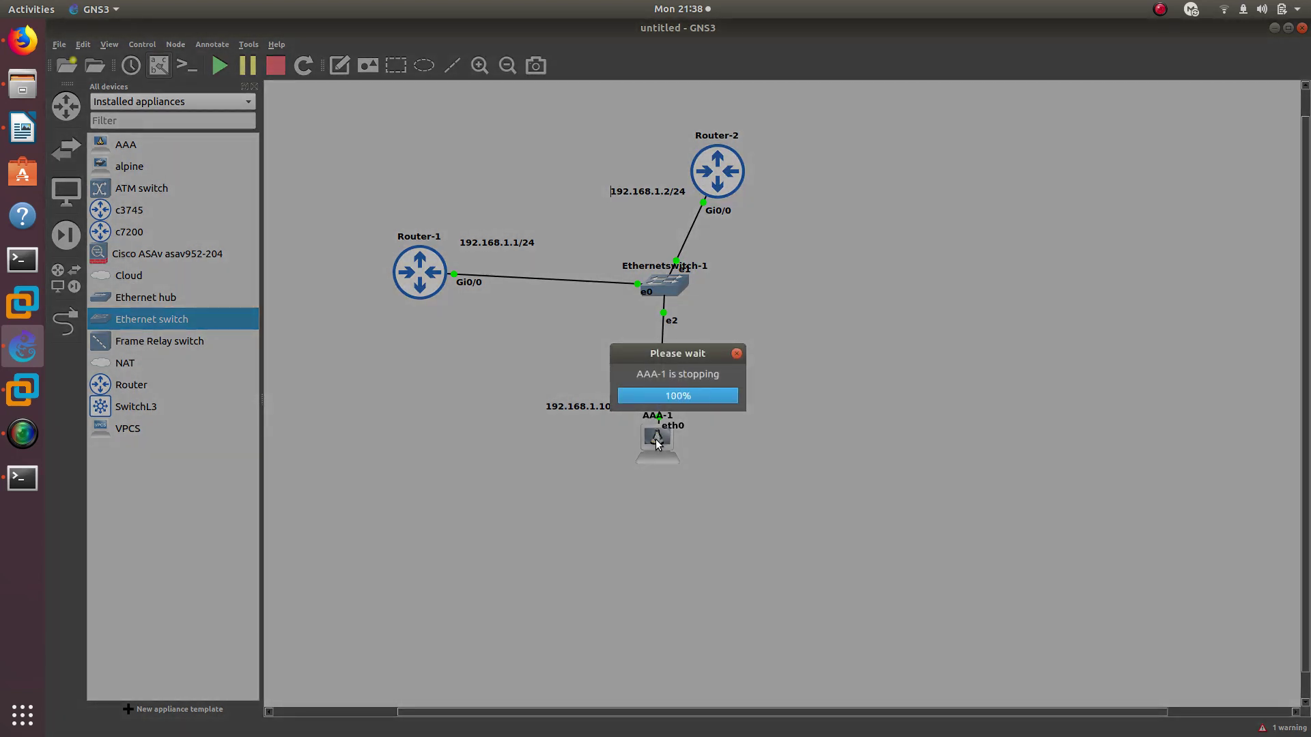
pyautogui.rightClick(657, 442)
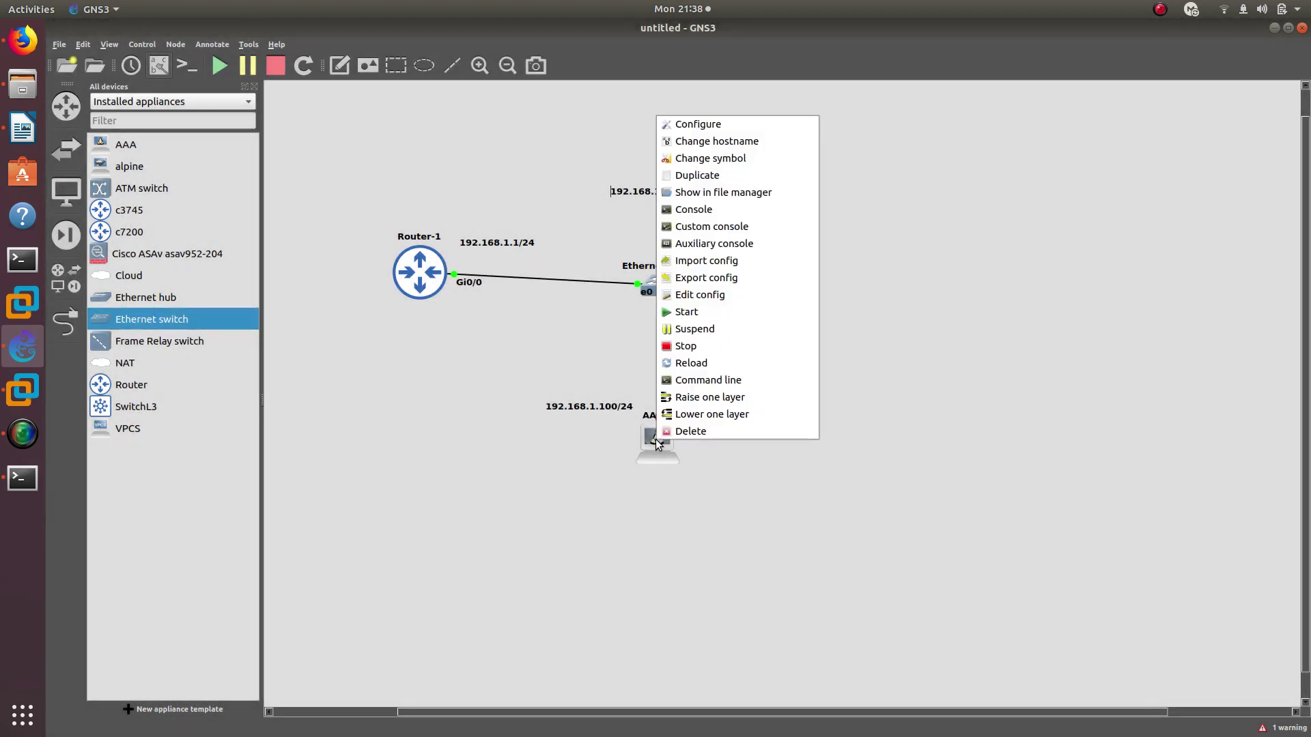
pyautogui.click(675, 316)
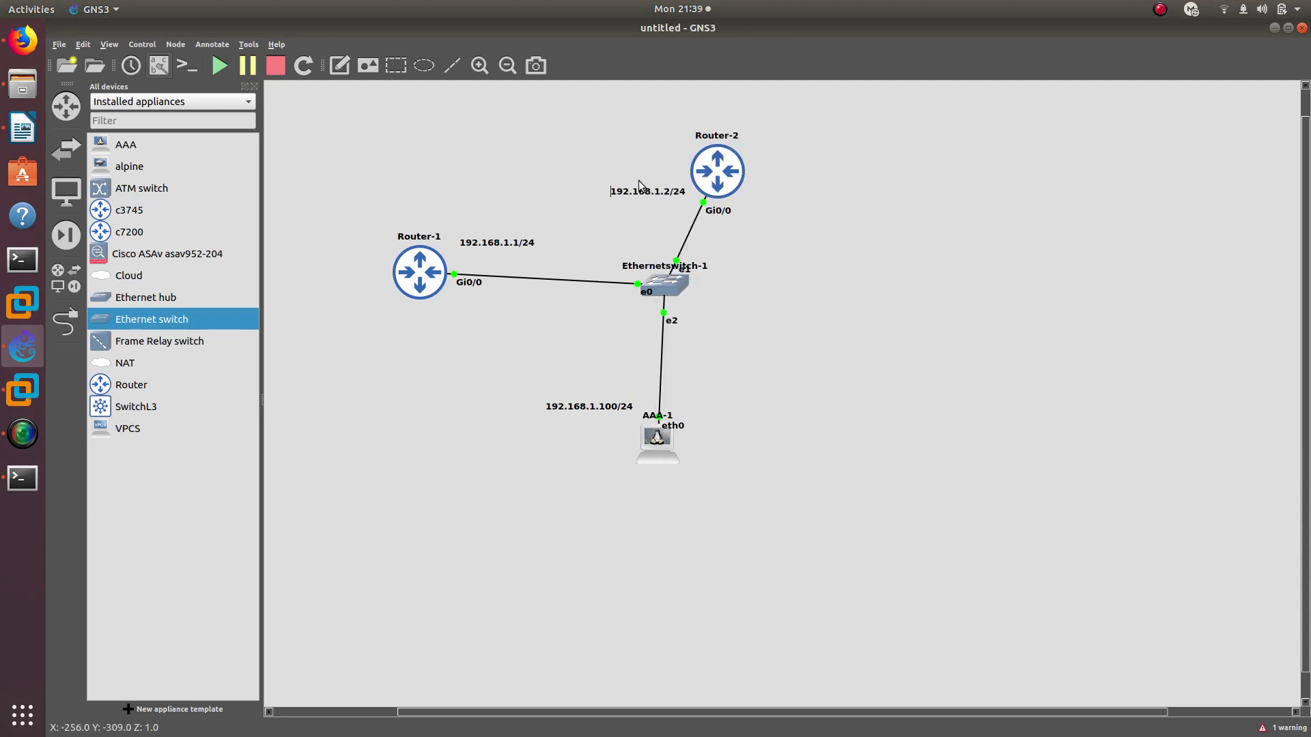
pyautogui.click(22, 478)
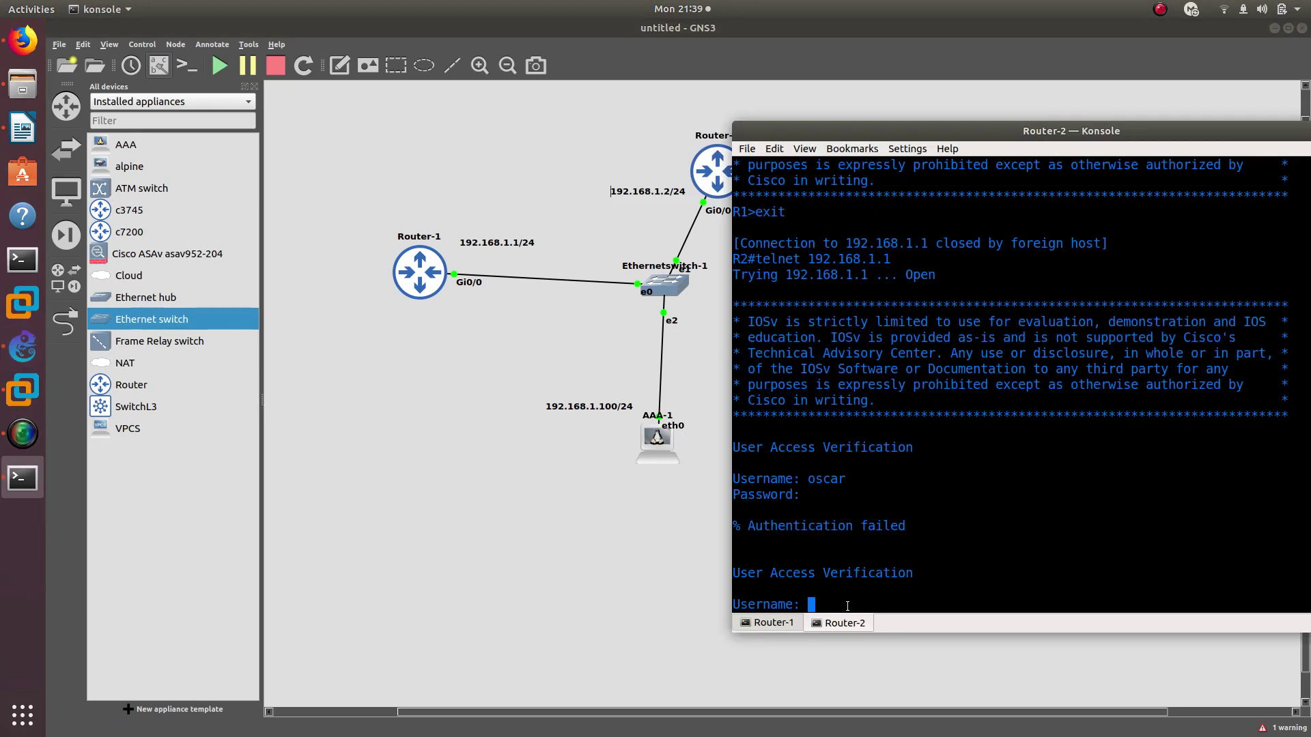
# Make another login attempt to R1 from Router-2, which fails and ends the telnet session
pyautogui.write('exi')
pyautogui.click(764, 623)
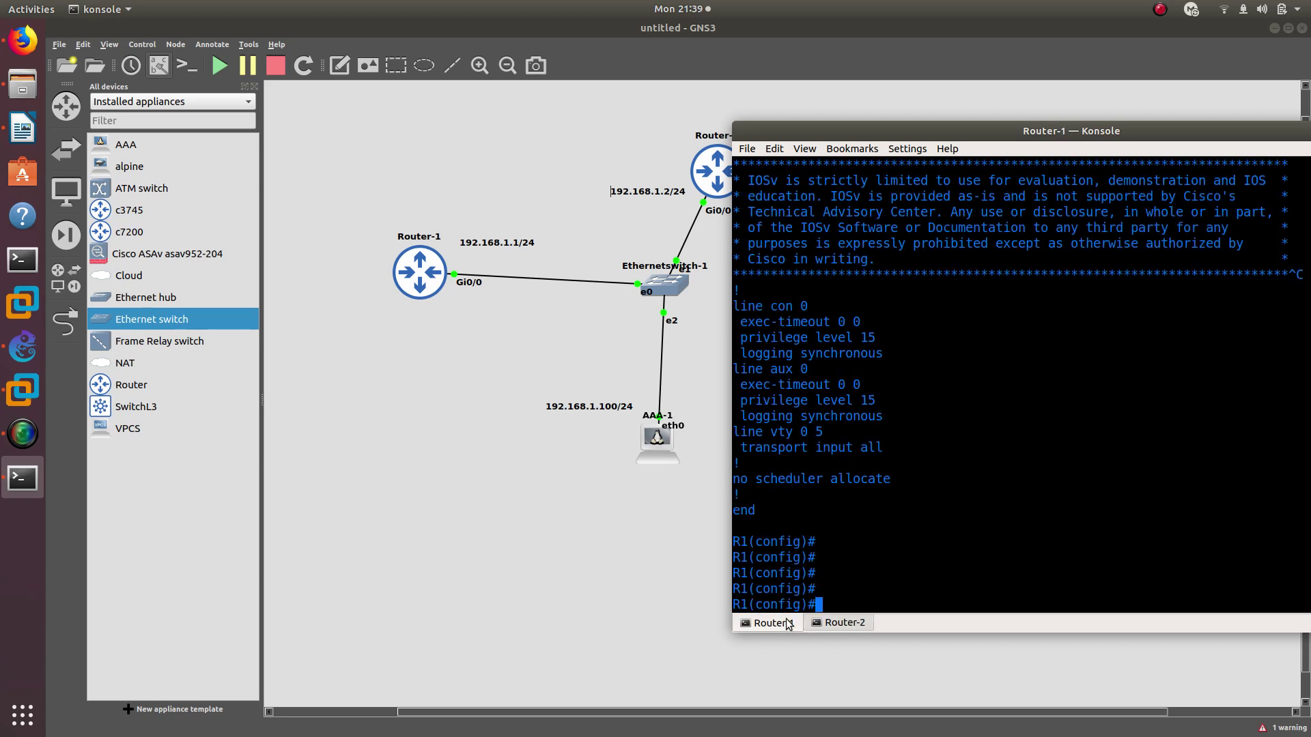
pyautogui.click(840, 623)
pyautogui.press('Return')
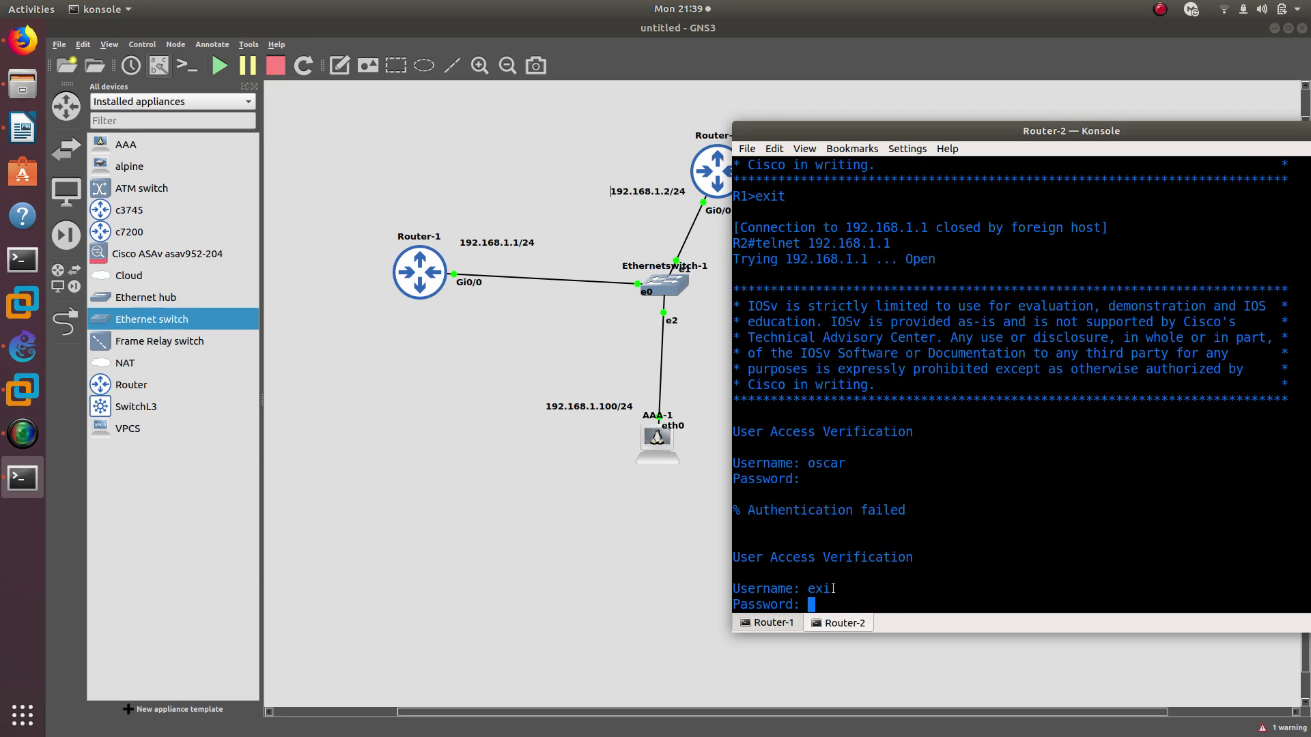
pyautogui.press('Return')
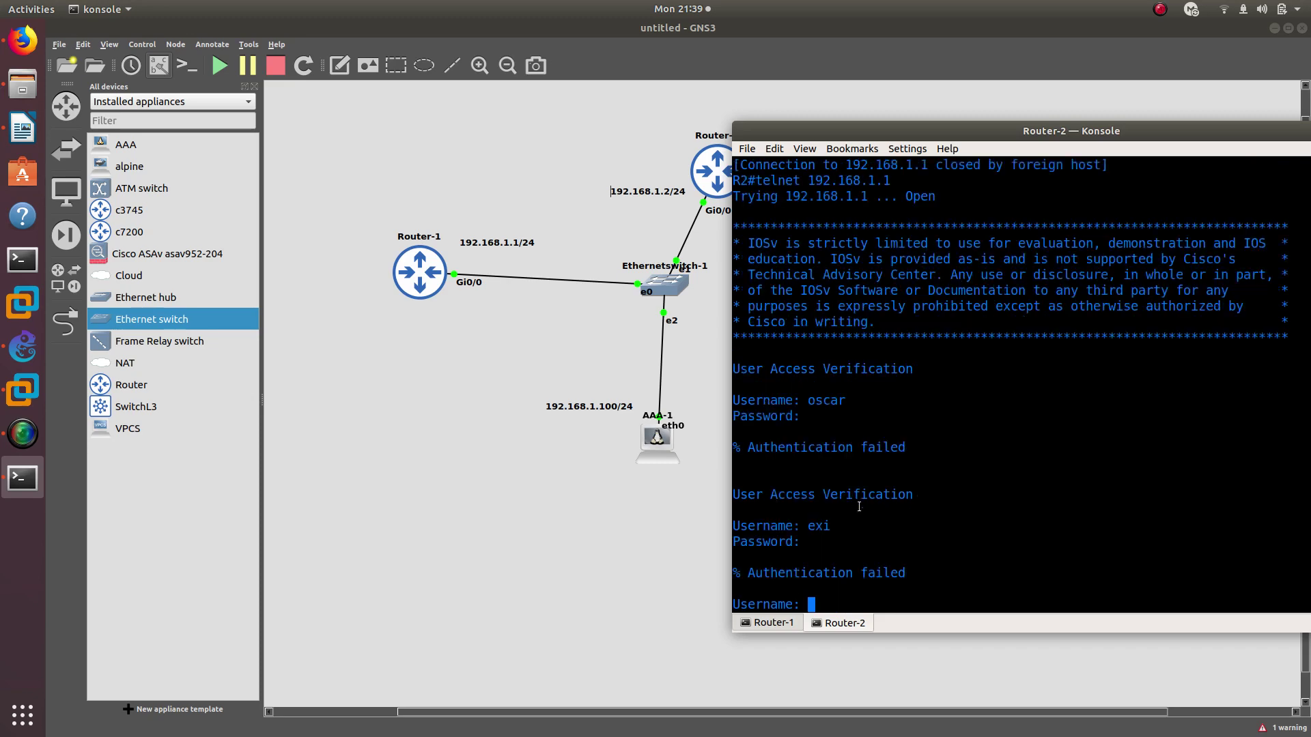
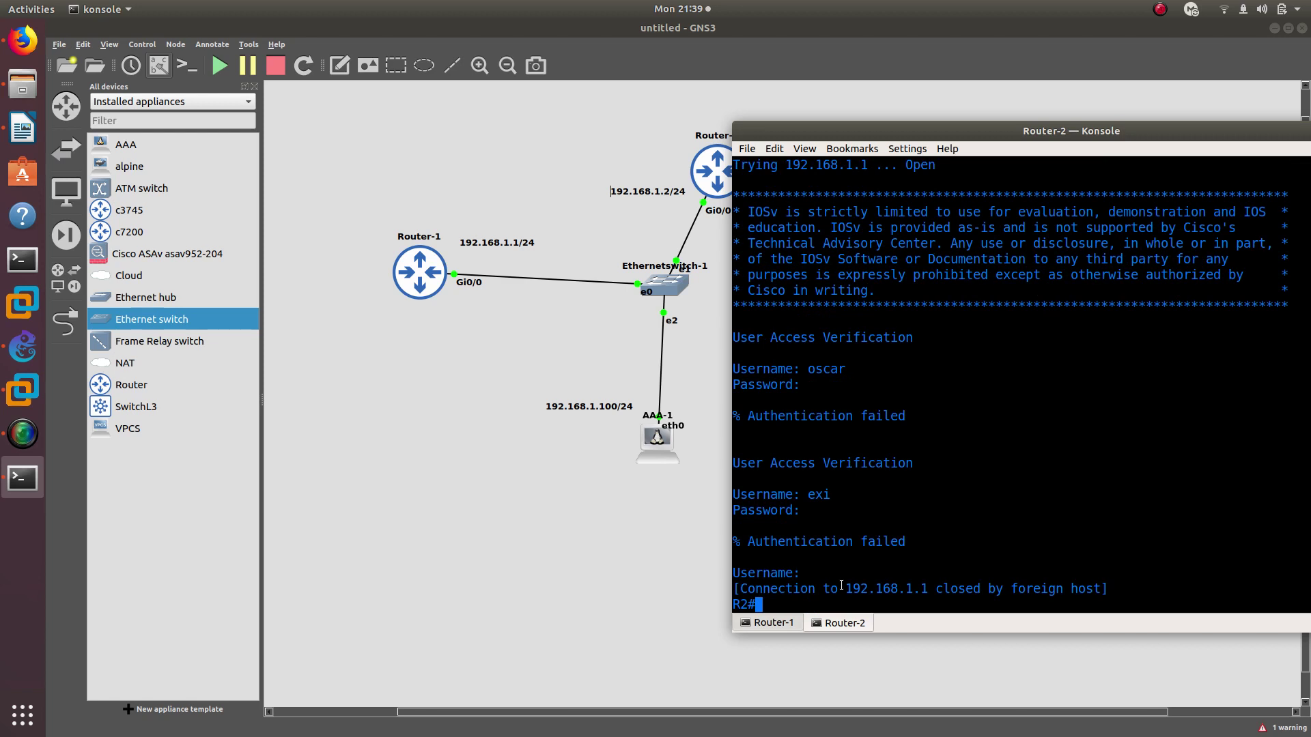
# Rerun telnet 192.168.1.1 from Router-2 and submit the new TACACS+ username to reach the password prompt
pyautogui.press('Up')
pyautogui.press('Return')
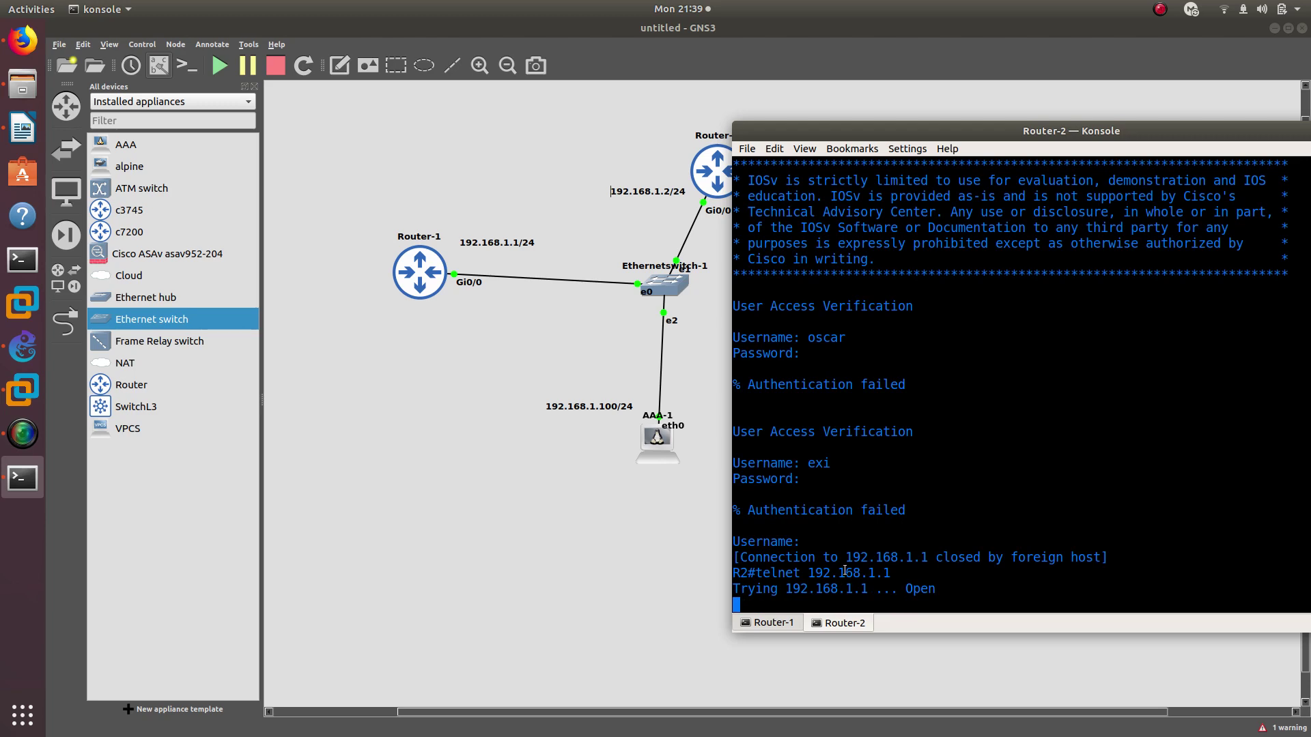
pyautogui.write('oscar')
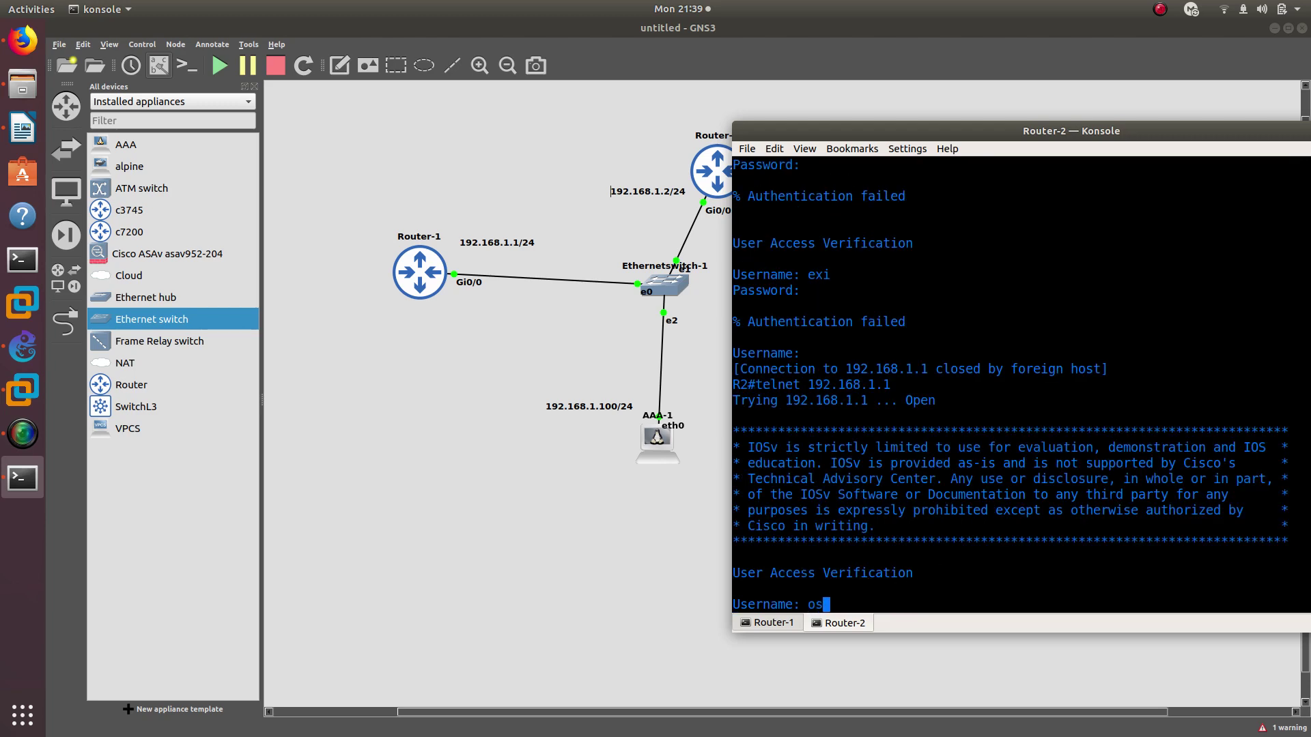
pyautogui.press('Return')
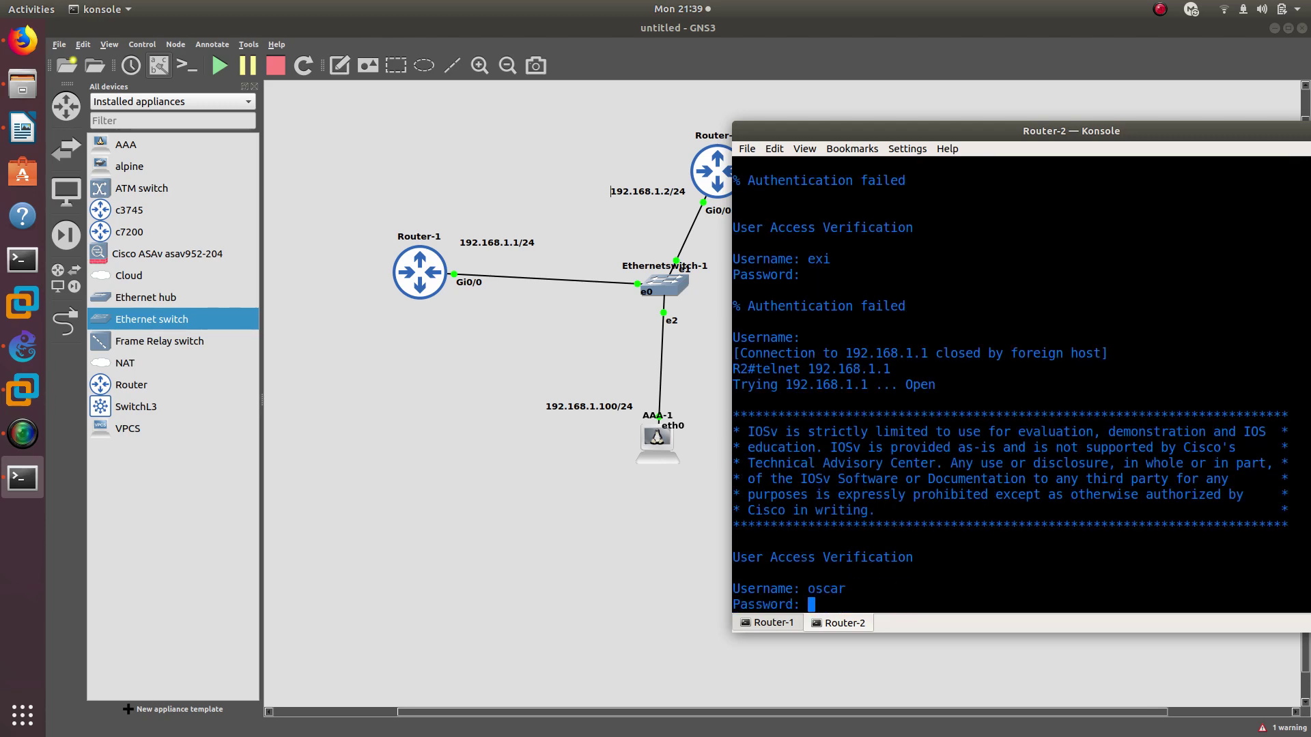
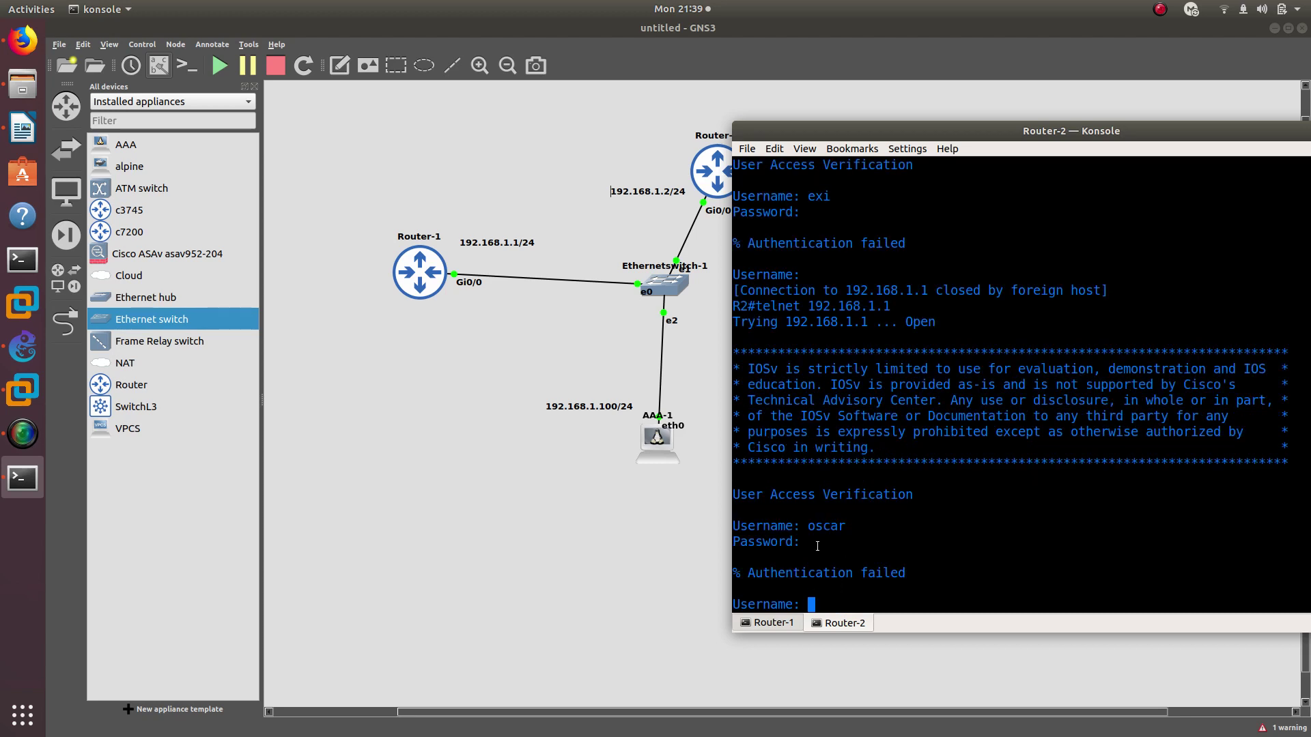
# Bring the GNS3 topology back in front of the Router-2 console window
pyautogui.click(662, 454)
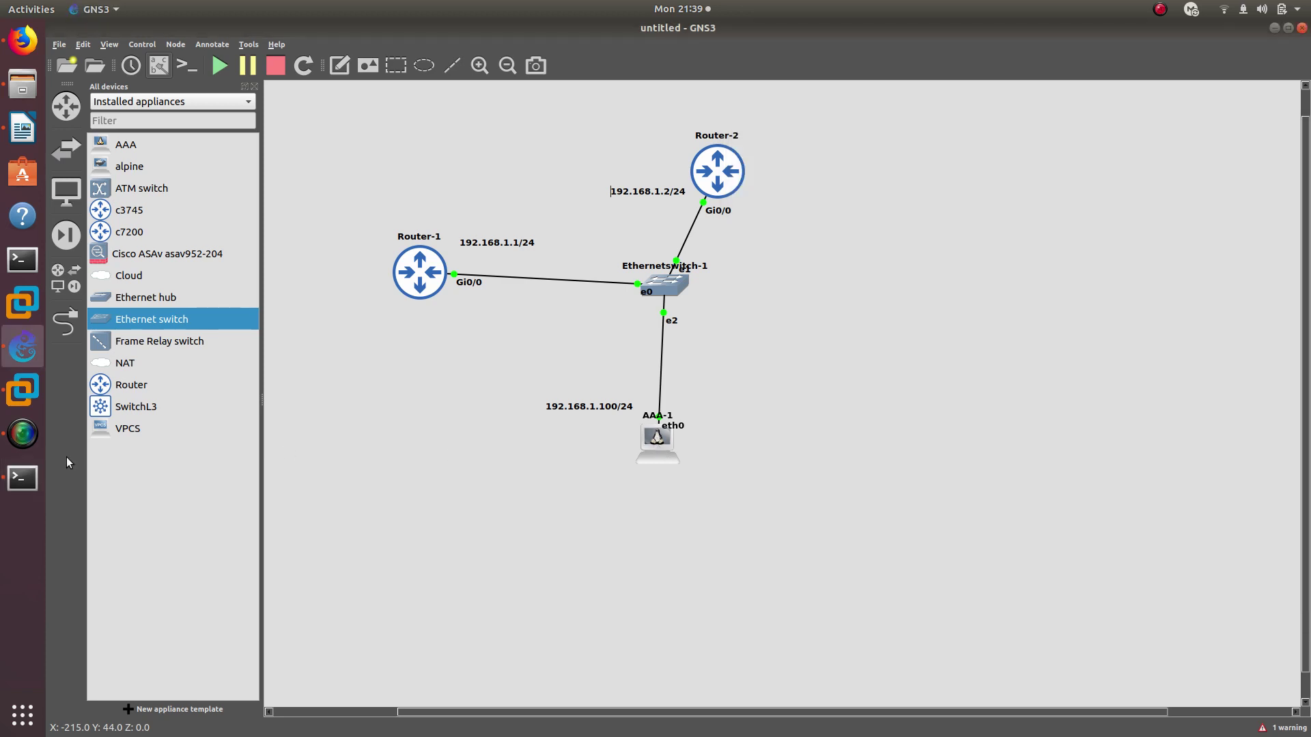
# On AAA-1's shell, try changing into /ect/tacacs, then list the root folder's contents
pyautogui.click(23, 482)
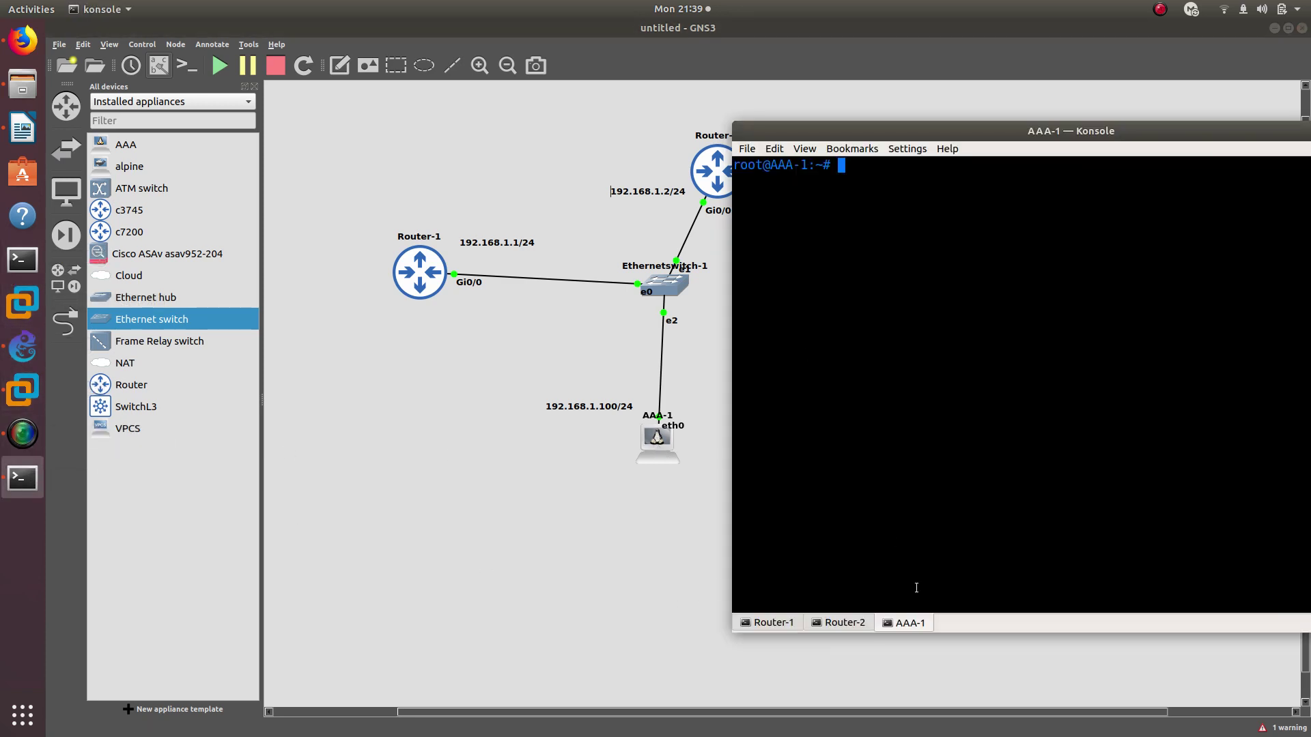
pyautogui.write('cd /ect/tacacs')
pyautogui.press('Return')
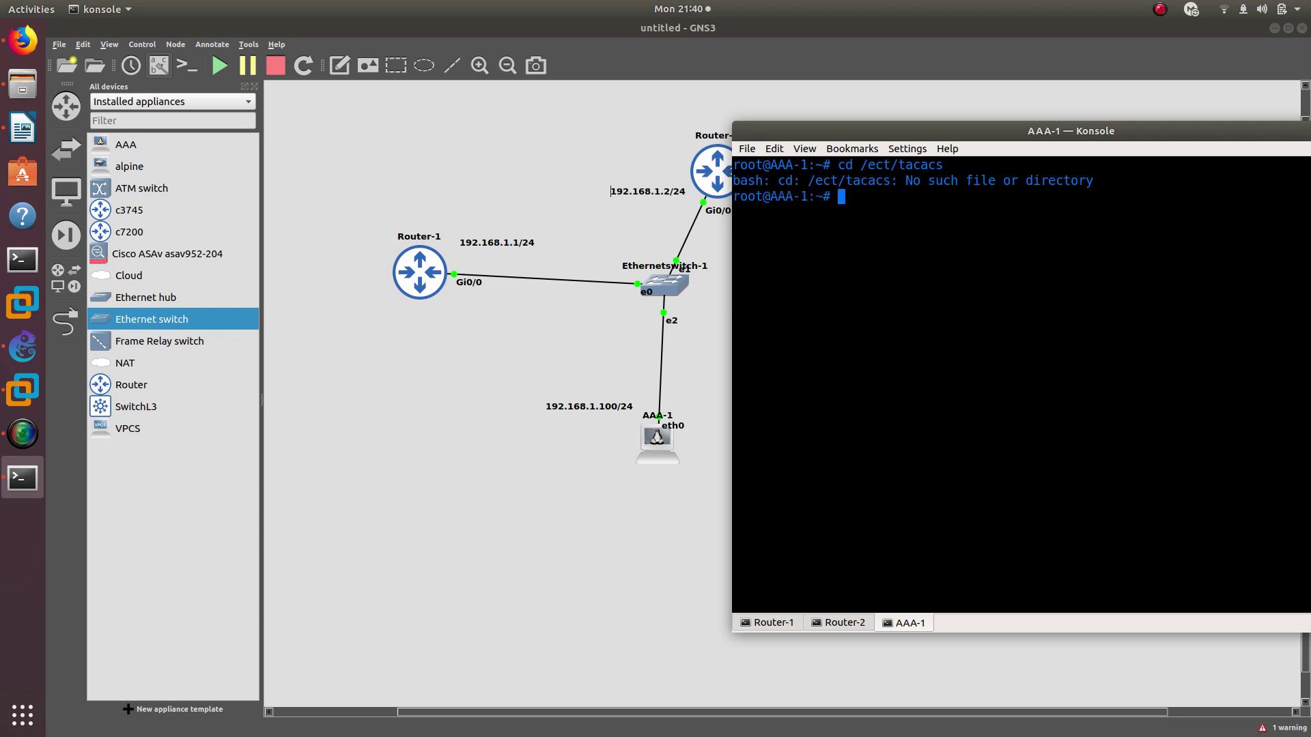
pyautogui.press('Up')
pyautogui.press('Down')
pyautogui.press('Up')
pyautogui.press('BackSpace')
pyautogui.press('BackSpace')
pyautogui.press('BackSpace')
pyautogui.press('BackSpace')
pyautogui.press('BackSpace')
pyautogui.press('BackSpace')
pyautogui.press('BackSpace')
pyautogui.press('BackSpace')
pyautogui.press('BackSpace')
pyautogui.press('BackSpace')
pyautogui.press('Return')
pyautogui.press('Up')
pyautogui.press('Up')
pyautogui.press('Return')
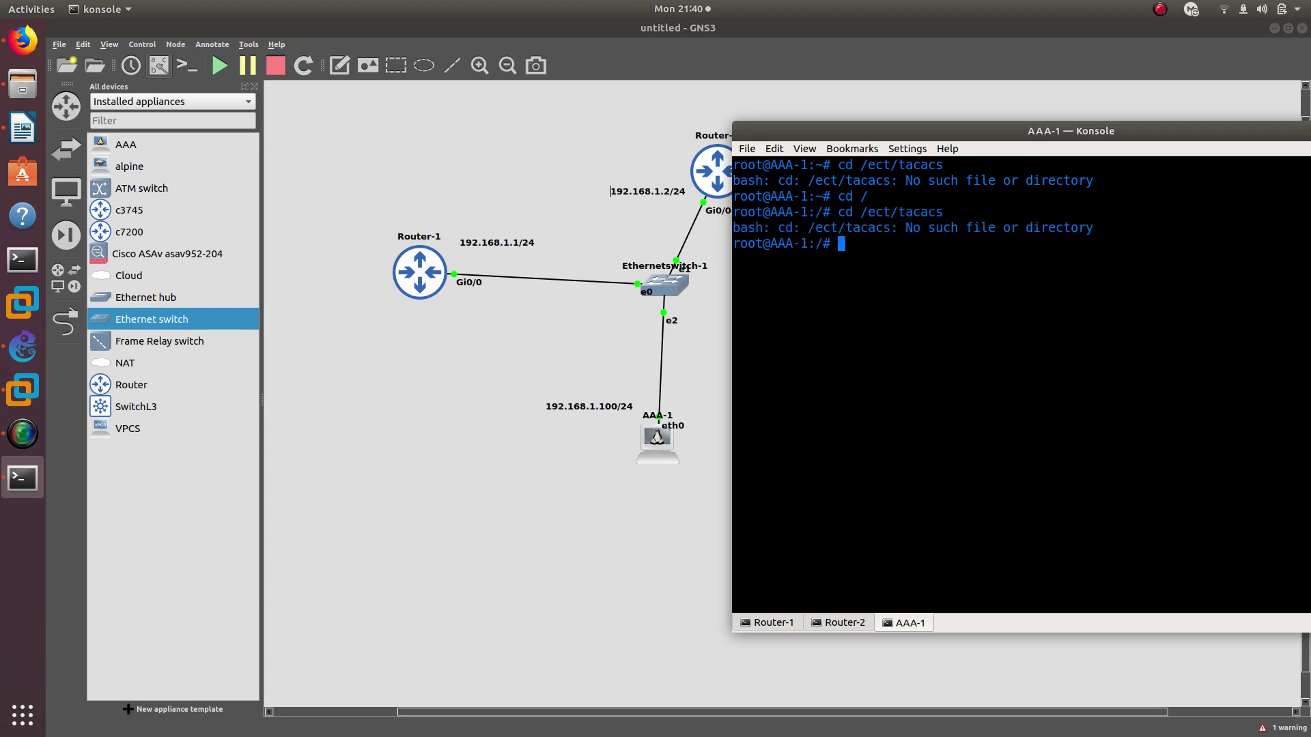
pyautogui.press('Up')
pyautogui.press('BackSpace')
pyautogui.press('Return')
pyautogui.press('Up')
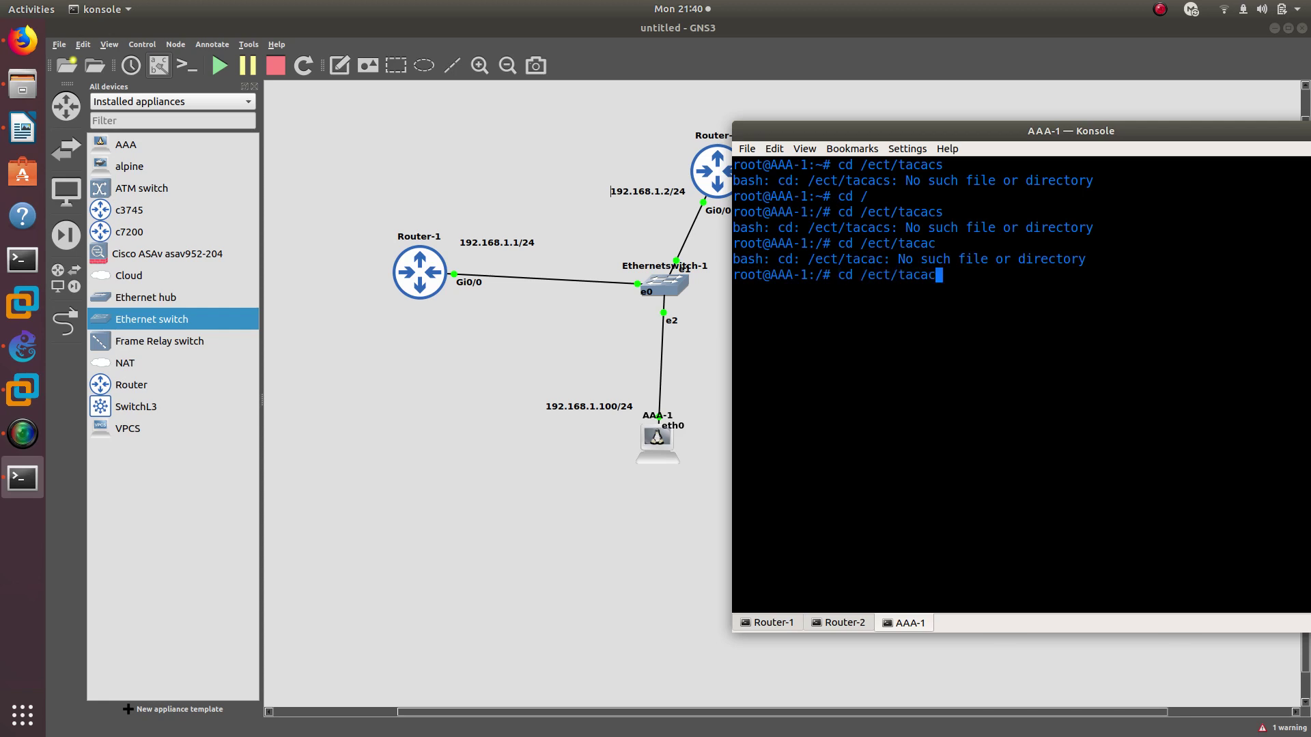
pyautogui.press('BackSpace')
pyautogui.press('BackSpace')
pyautogui.press('BackSpace')
pyautogui.press('BackSpace')
pyautogui.press('BackSpace')
pyautogui.press('BackSpace')
pyautogui.press('Return')
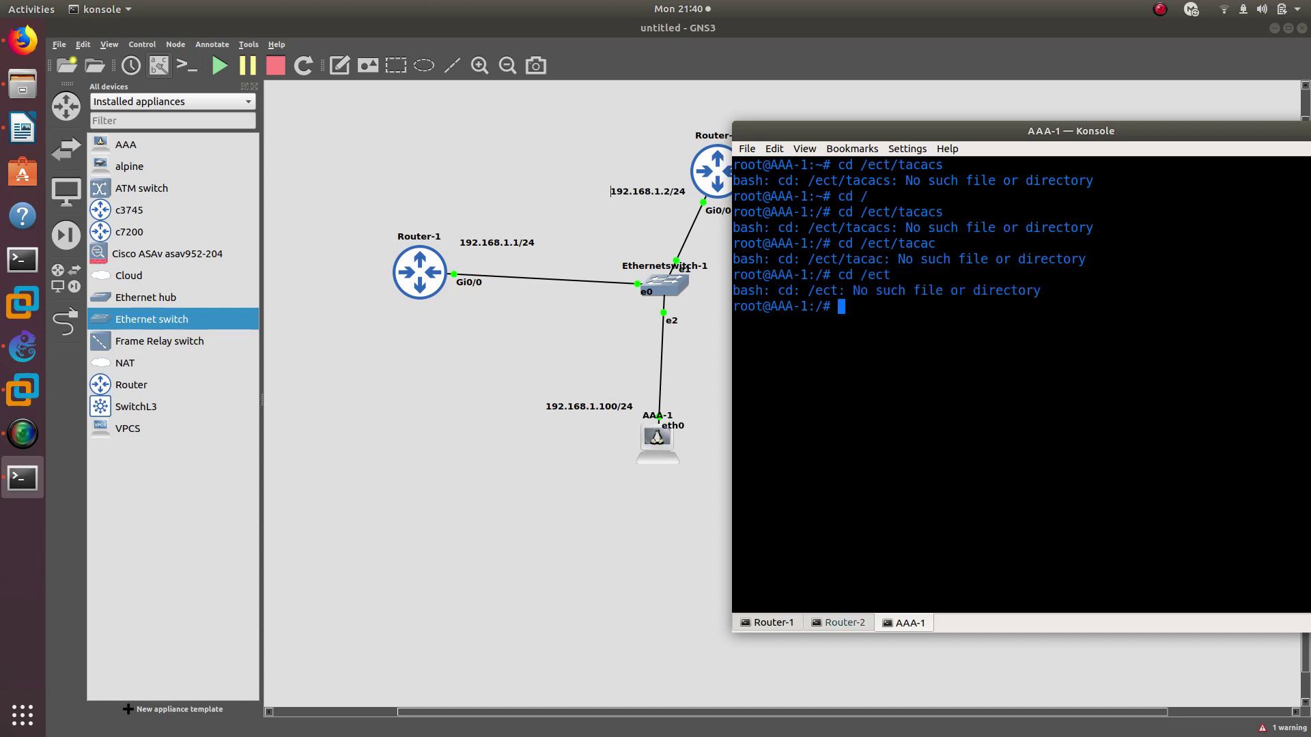
pyautogui.press('Up')
pyautogui.press('BackSpace')
pyautogui.press('BackSpace')
pyautogui.press('BackSpace')
pyautogui.press('BackSpace')
pyautogui.press('BackSpace')
pyautogui.press('BackSpace')
pyautogui.press('BackSpace')
pyautogui.write('ls')
pyautogui.press('Return')
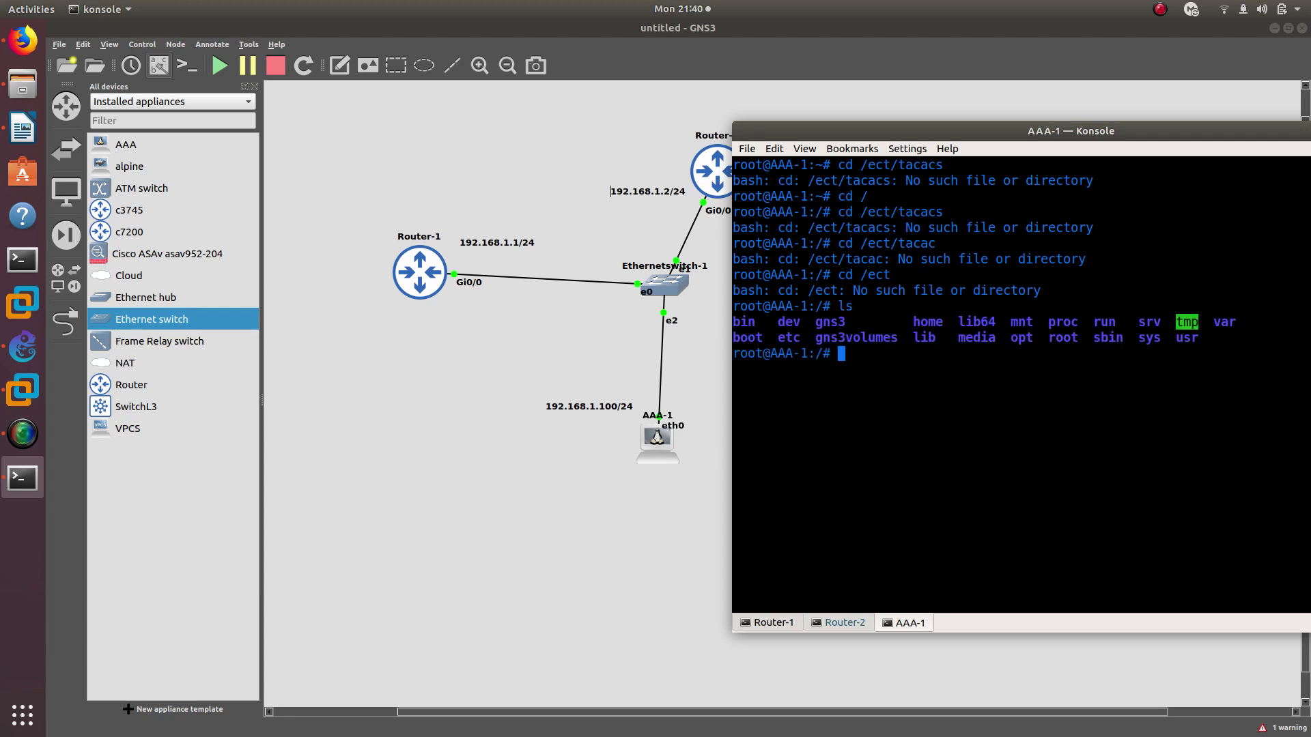
# Go to the root directory, enter /etc and list its contents
pyautogui.write('cd /')
pyautogui.press('Return')
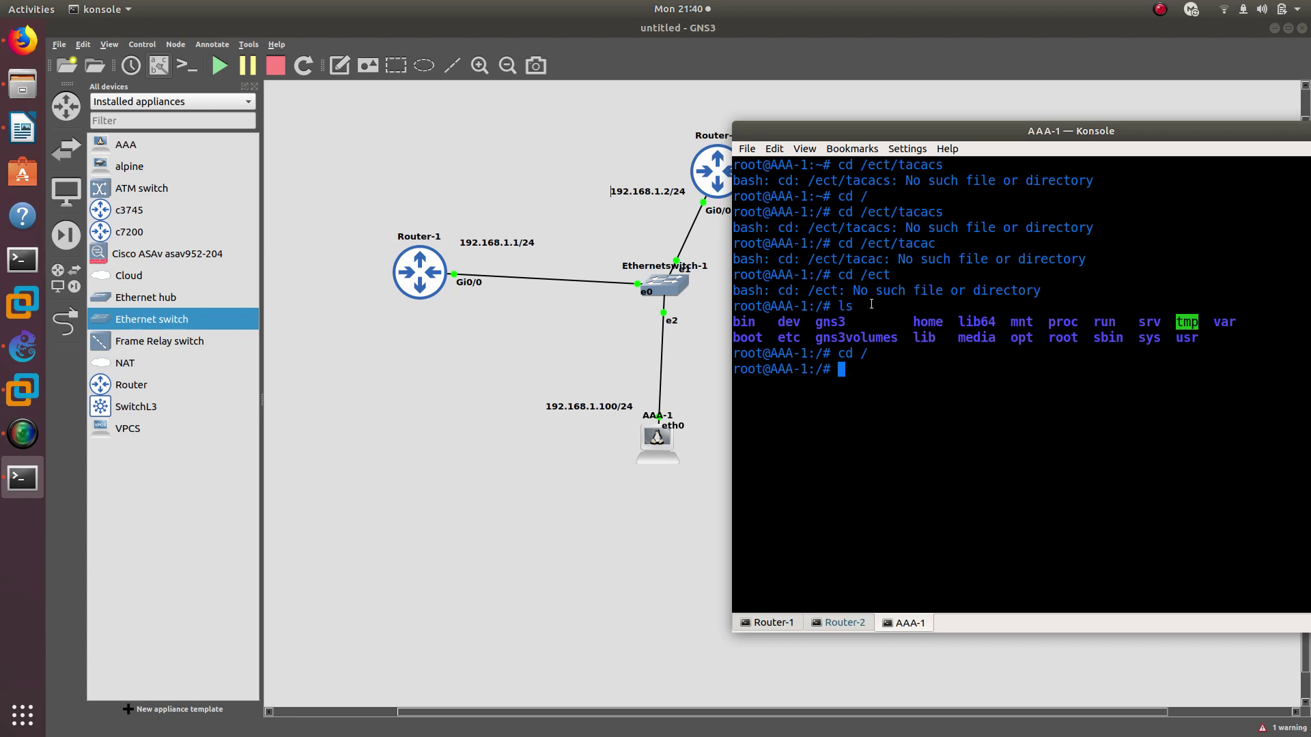
pyautogui.press('Up')
pyautogui.write('etc')
pyautogui.press('Return')
pyautogui.write('cd /')
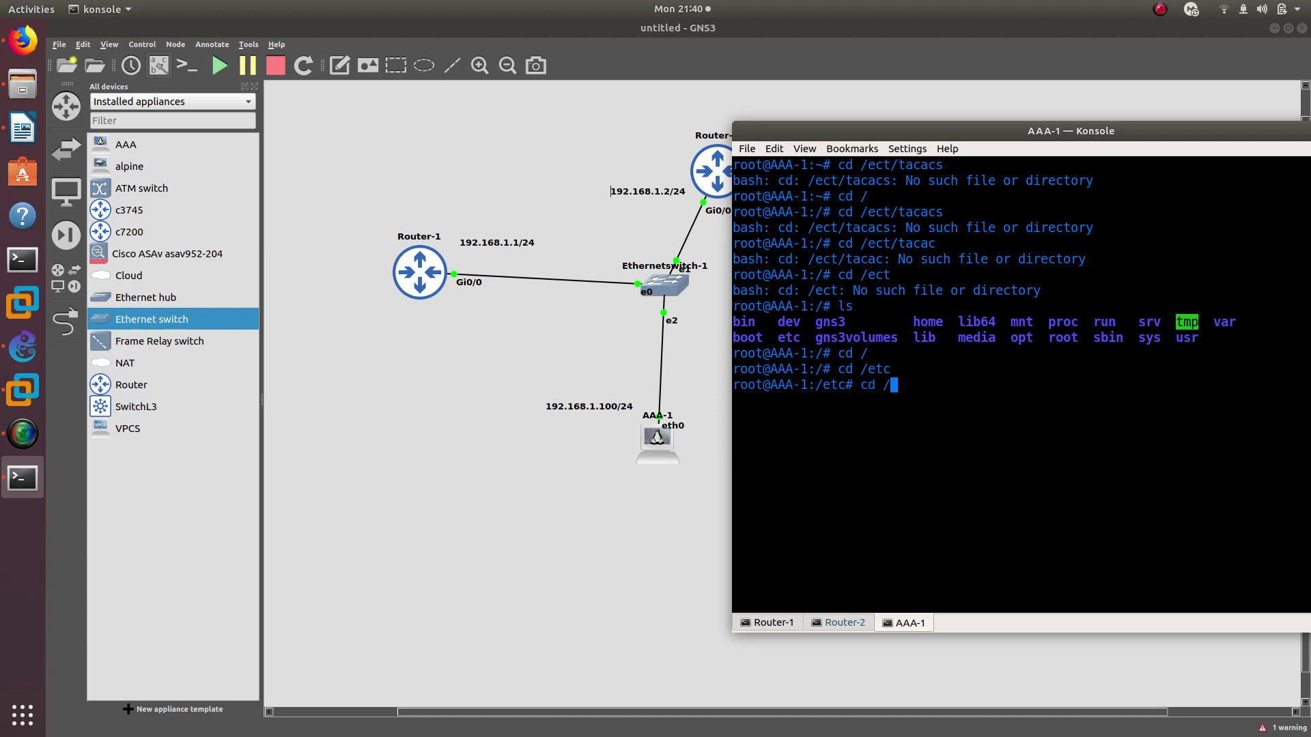
pyautogui.write('ect/tacacs')
pyautogui.press('Return')
pyautogui.press('Up')
pyautogui.press('Left')
pyautogui.press('Left')
pyautogui.press('Left')
pyautogui.press('Left')
pyautogui.press('Left')
pyautogui.press('Left')
pyautogui.press('Left')
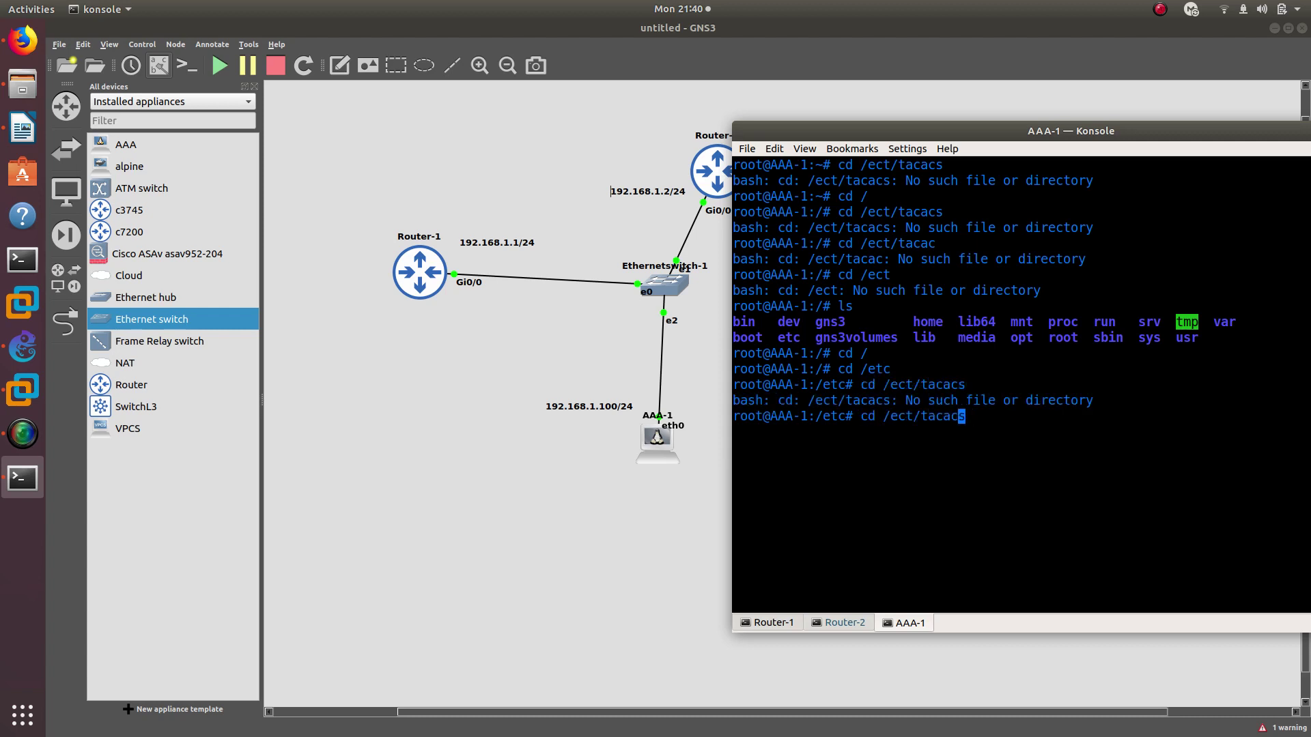
pyautogui.press('Right')
pyautogui.press('Right')
pyautogui.press('Right')
pyautogui.press('Right')
pyautogui.press('Right')
pyautogui.press('Right')
pyautogui.press('Right')
pyautogui.press('BackSpace')
pyautogui.press('BackSpace')
pyautogui.press('BackSpace')
pyautogui.press('BackSpace')
pyautogui.press('BackSpace')
pyautogui.press('BackSpace')
pyautogui.press('BackSpace')
pyautogui.press('BackSpace')
pyautogui.press('BackSpace')
pyautogui.press('BackSpace')
pyautogui.press('BackSpace')
pyautogui.press('BackSpace')
pyautogui.press('BackSpace')
pyautogui.press('BackSpace')
pyautogui.write('ls')
pyautogui.press('Return')
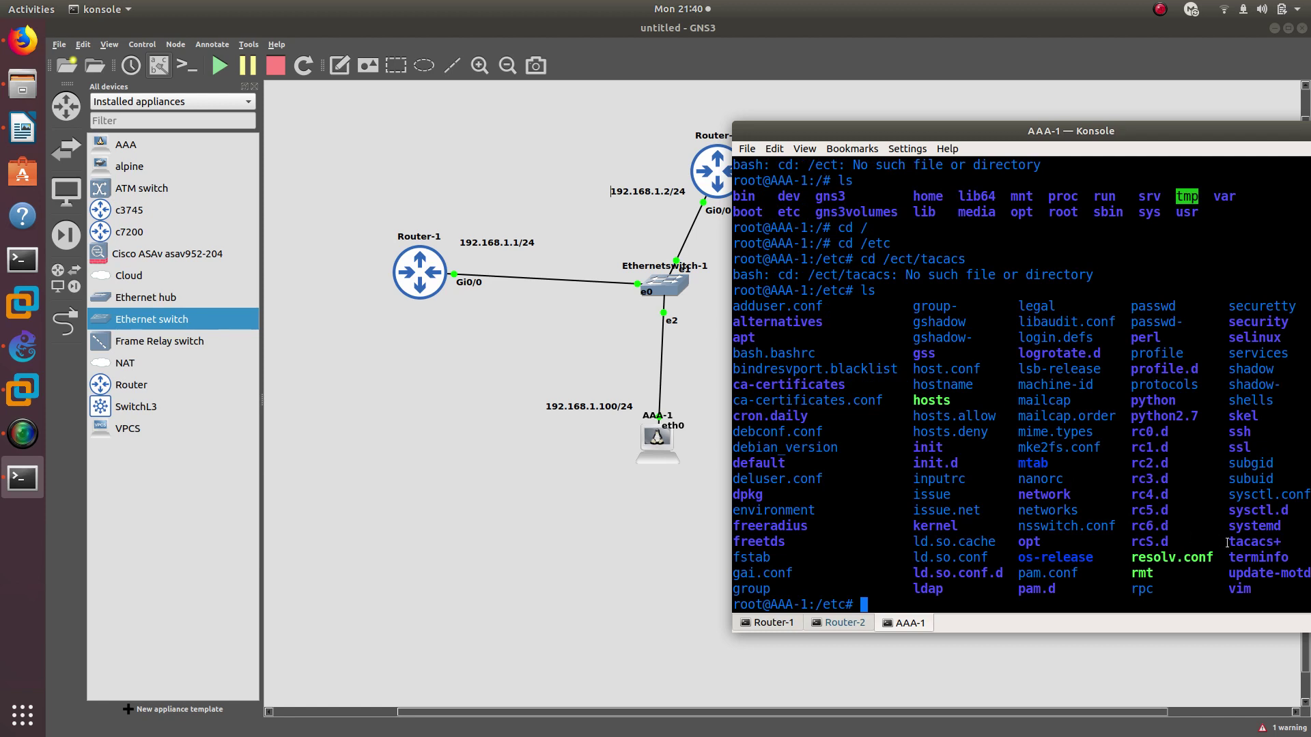
# Change into the tacacs+ folder and list its files, showing tac_plus.conf
pyautogui.doubleClick(1243, 547)
pyautogui.press('Up')
pyautogui.press('Up')
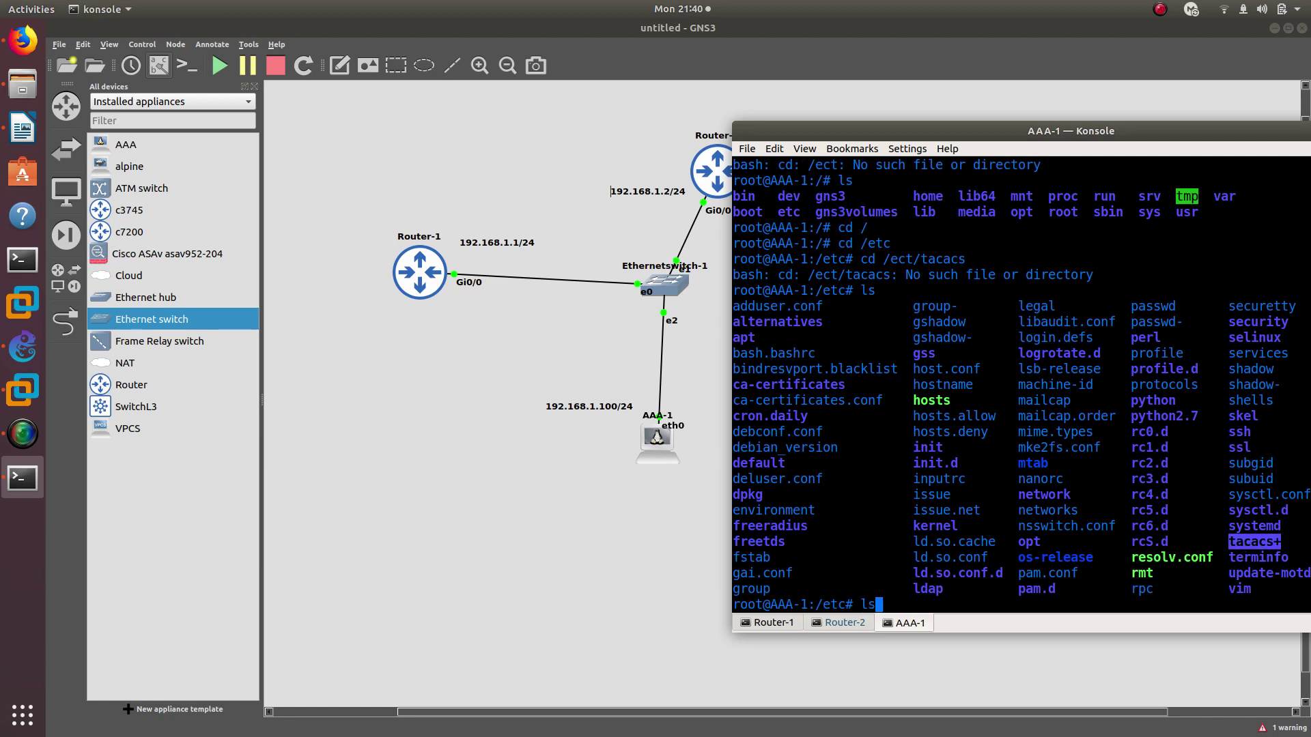
pyautogui.write('+')
pyautogui.press('Return')
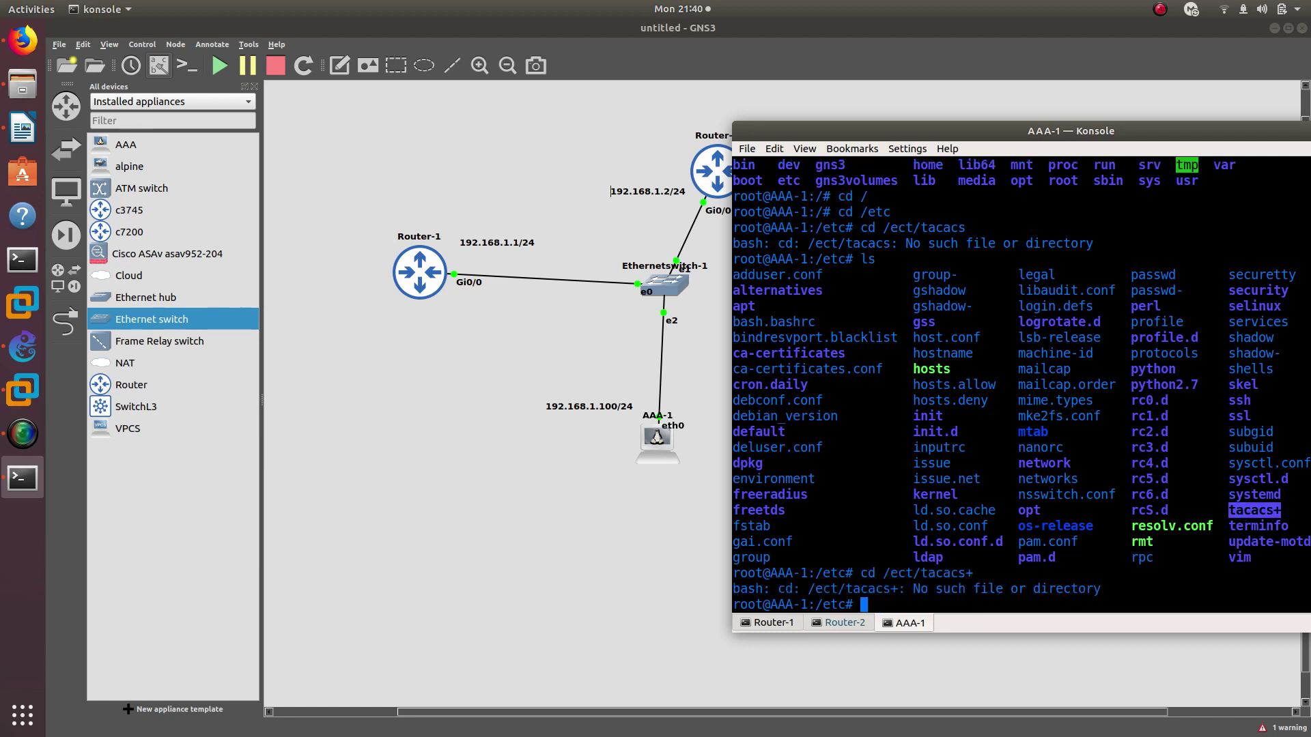
pyautogui.press('Up')
pyautogui.press('Left')
pyautogui.press('Left')
pyautogui.press('Left')
pyautogui.press('Left')
pyautogui.press('Left')
pyautogui.press('Left')
pyautogui.press('Left')
pyautogui.press('Left')
pyautogui.press('BackSpace')
pyautogui.press('BackSpace')
pyautogui.press('BackSpace')
pyautogui.press('BackSpace')
pyautogui.press('Return')
pyautogui.press('Up')
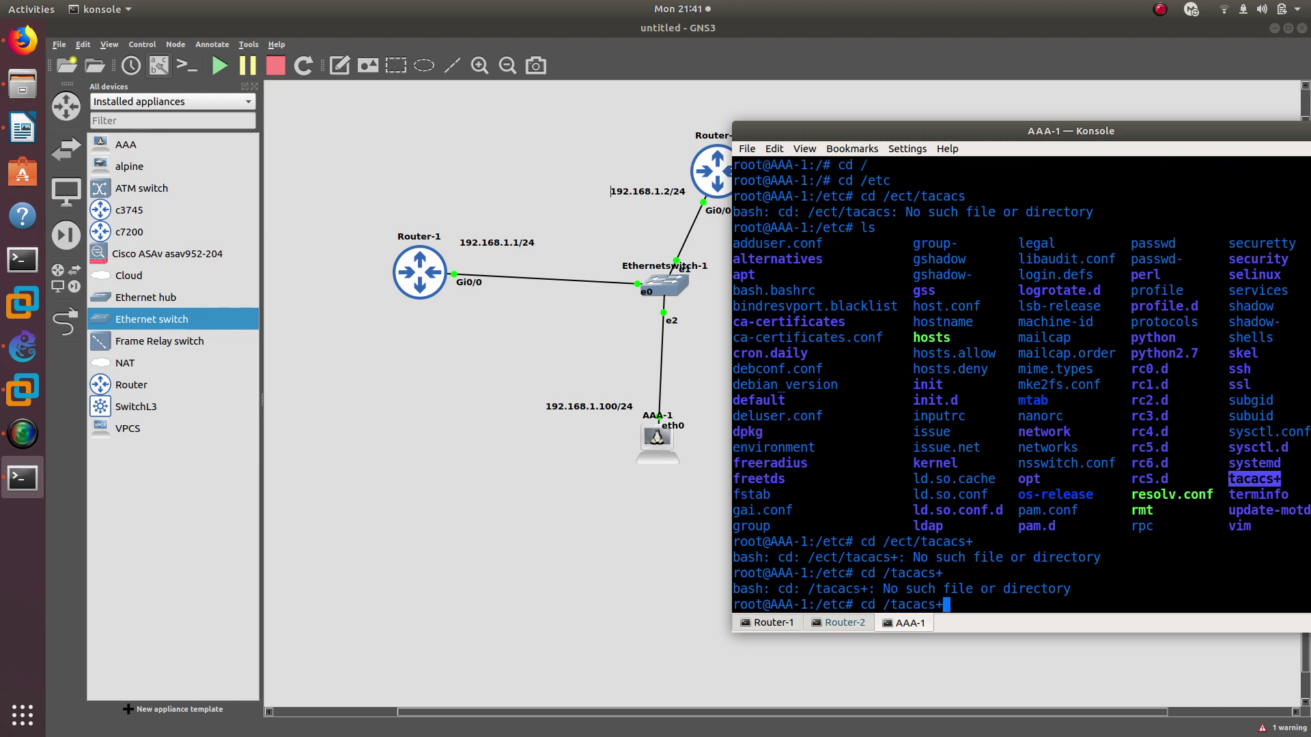
pyautogui.press('BackSpace')
pyautogui.press('BackSpace')
pyautogui.press('BackSpace')
pyautogui.press('BackSpace')
pyautogui.press('BackSpace')
pyautogui.press('BackSpace')
pyautogui.press('BackSpace')
pyautogui.press('BackSpace')
pyautogui.write('ta')
pyautogui.press('Tab')
pyautogui.press('Return')
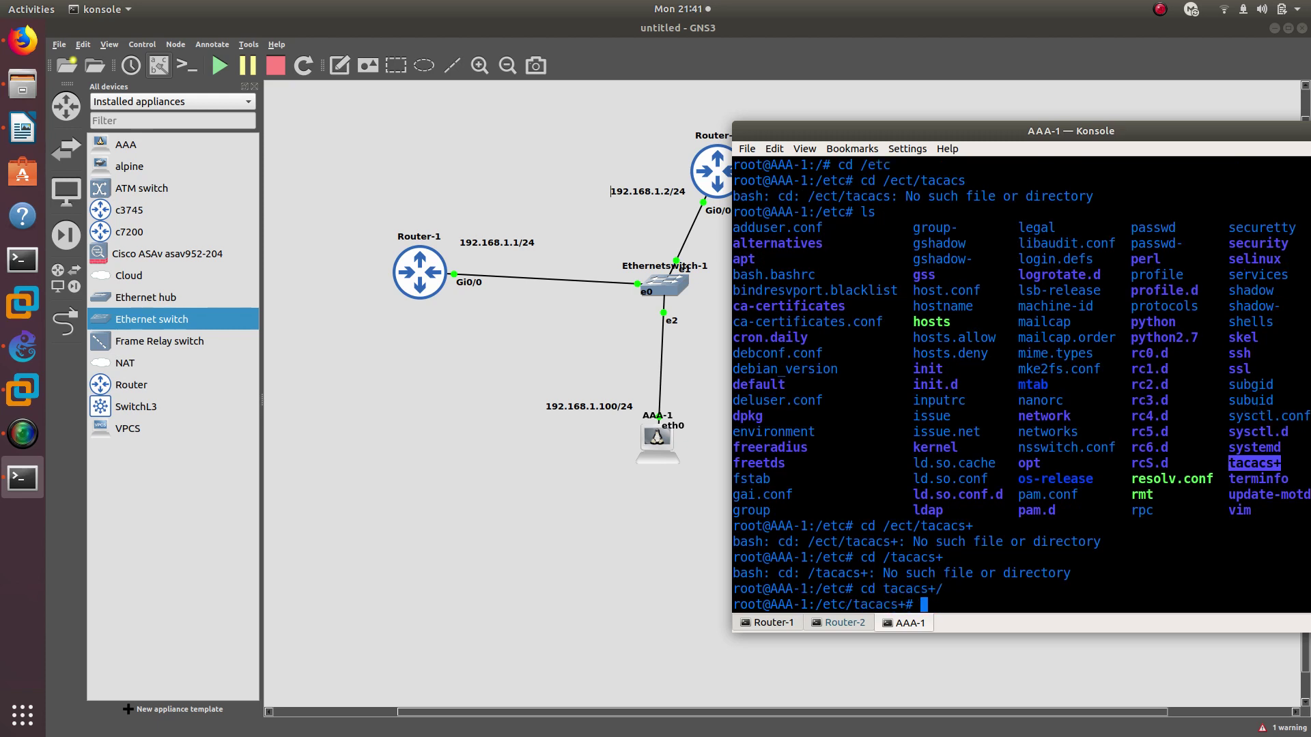
pyautogui.write('ls')
pyautogui.press('Return')
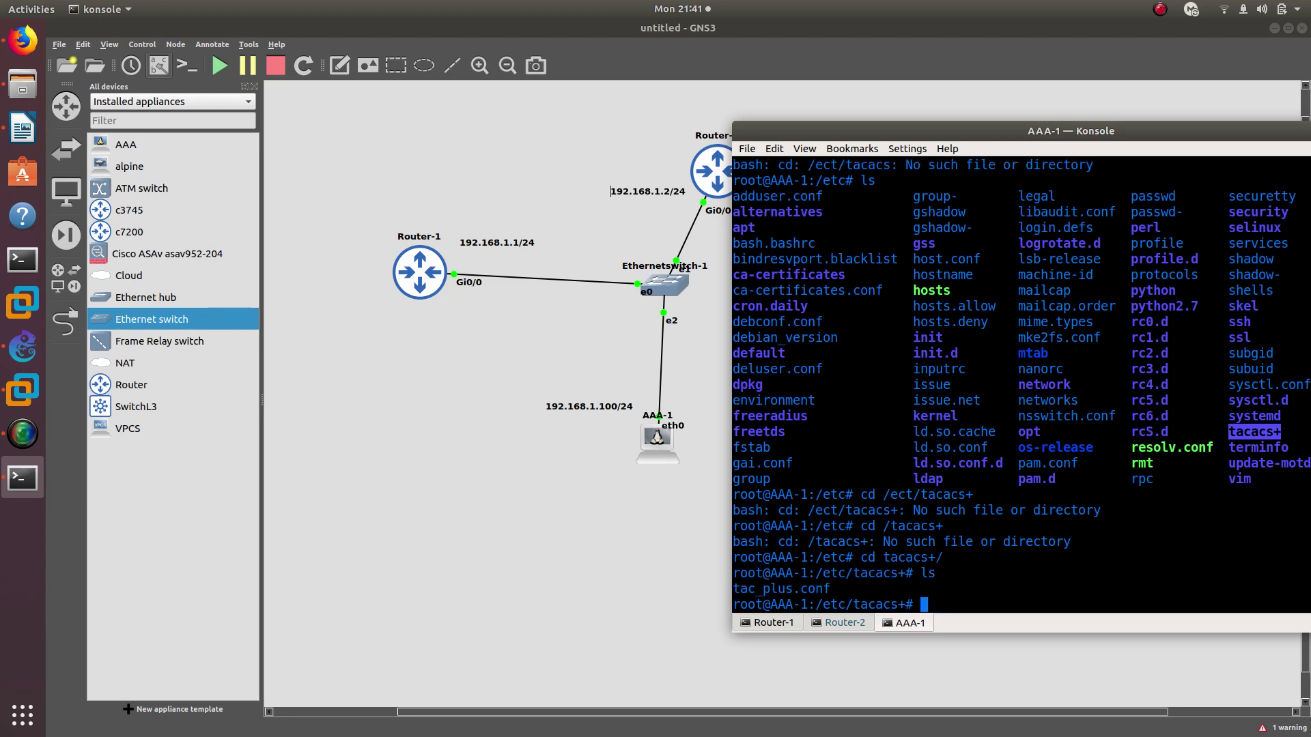
# Open tac_plus.conf in nano and browse its users and groups down to oscar's block
pyautogui.write('nano')
pyautogui.write(' ta')
pyautogui.press('Tab')
pyautogui.press('Return')
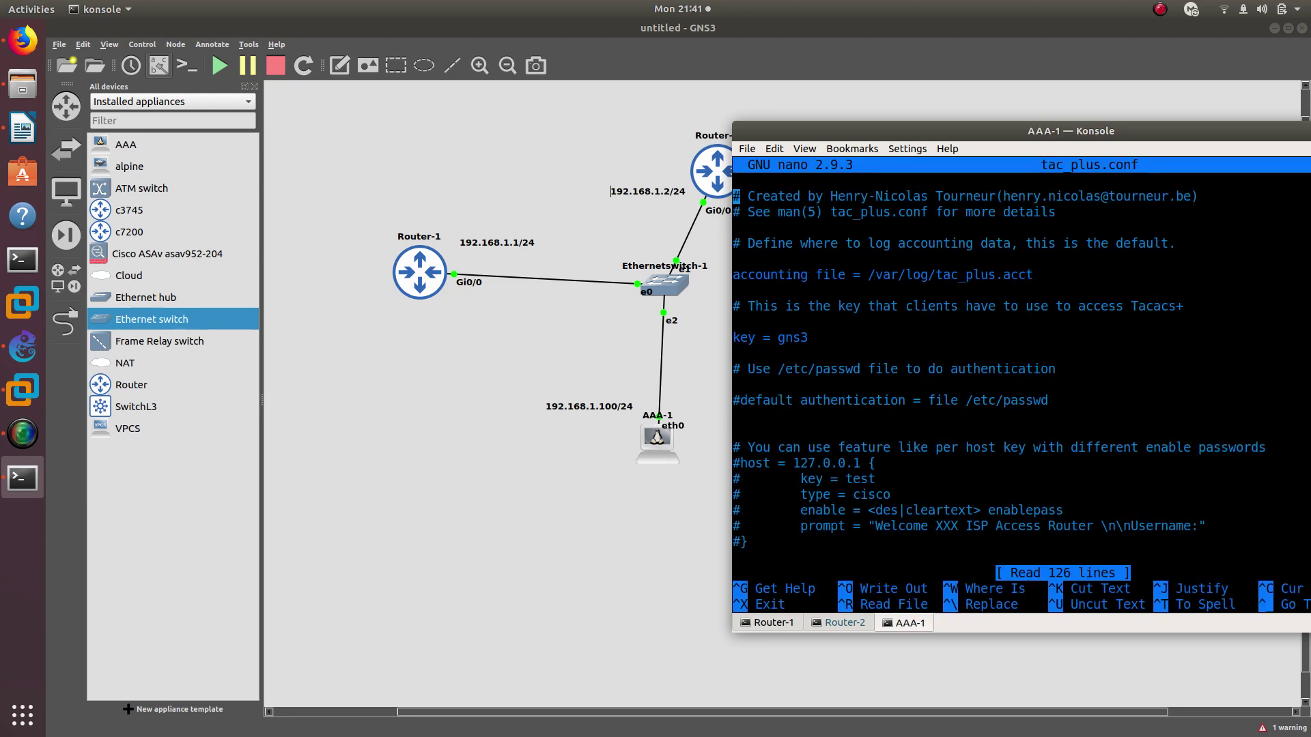
pyautogui.press('Down')
pyautogui.press('Down')
pyautogui.press('Down')
pyautogui.press('Down')
pyautogui.press('Down')
pyautogui.press('Down')
pyautogui.press('Down')
pyautogui.press('Down')
pyautogui.press('Down')
pyautogui.press('Down')
pyautogui.press('Down')
pyautogui.press('Down')
pyautogui.press('Down')
pyautogui.press('Down')
pyautogui.press('Down')
pyautogui.press('Down')
pyautogui.press('Down')
pyautogui.press('Down')
pyautogui.press('Down')
pyautogui.press('Down')
pyautogui.press('Down')
pyautogui.press('Down')
pyautogui.press('Down')
pyautogui.press('Down')
pyautogui.press('Down')
pyautogui.press('Down')
pyautogui.press('Down')
pyautogui.press('Down')
pyautogui.press('Down')
pyautogui.press('Down')
pyautogui.press('Down')
pyautogui.press('Down')
pyautogui.press('Down')
pyautogui.press('Down')
pyautogui.press('Down')
pyautogui.press('Down')
pyautogui.press('Down')
pyautogui.press('Down')
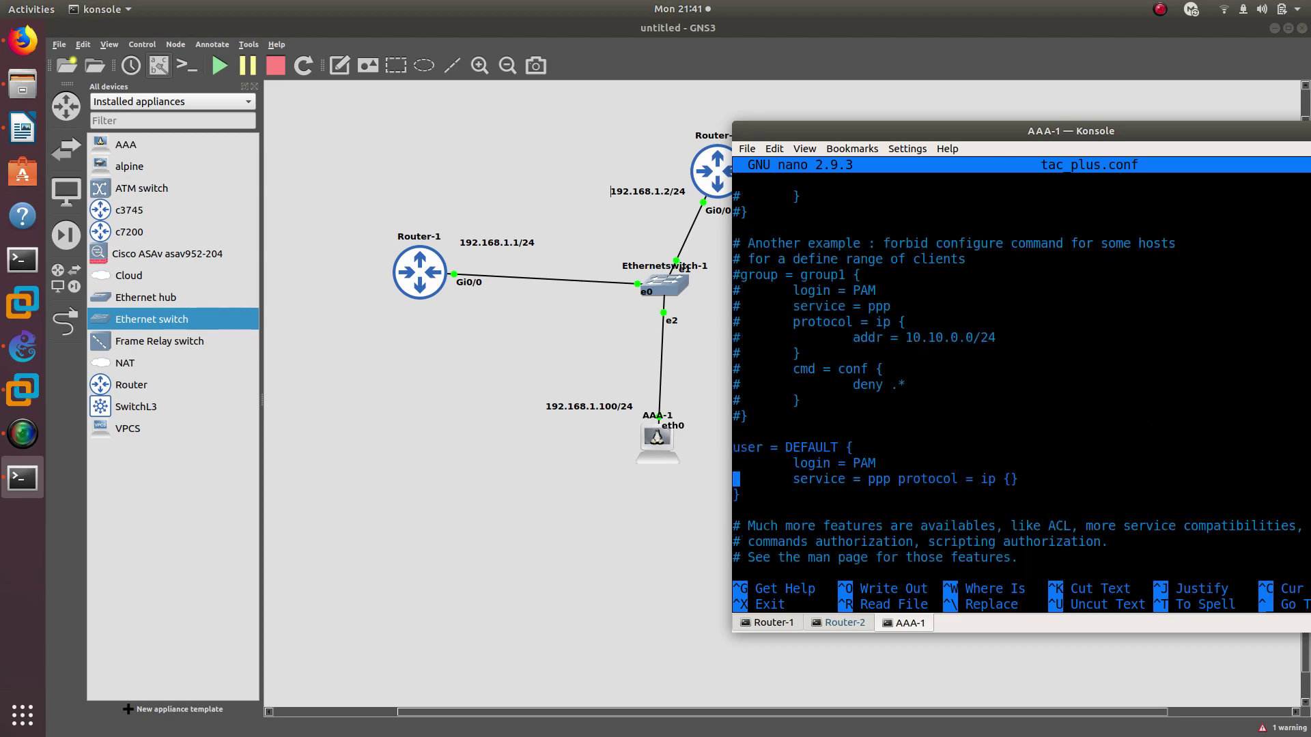
pyautogui.press('Down')
pyautogui.press('Down')
pyautogui.press('Down')
pyautogui.press('Down')
pyautogui.press('Down')
pyautogui.press('Down')
pyautogui.press('Down')
pyautogui.press('Down')
pyautogui.press('Down')
pyautogui.press('Down')
pyautogui.press('Down')
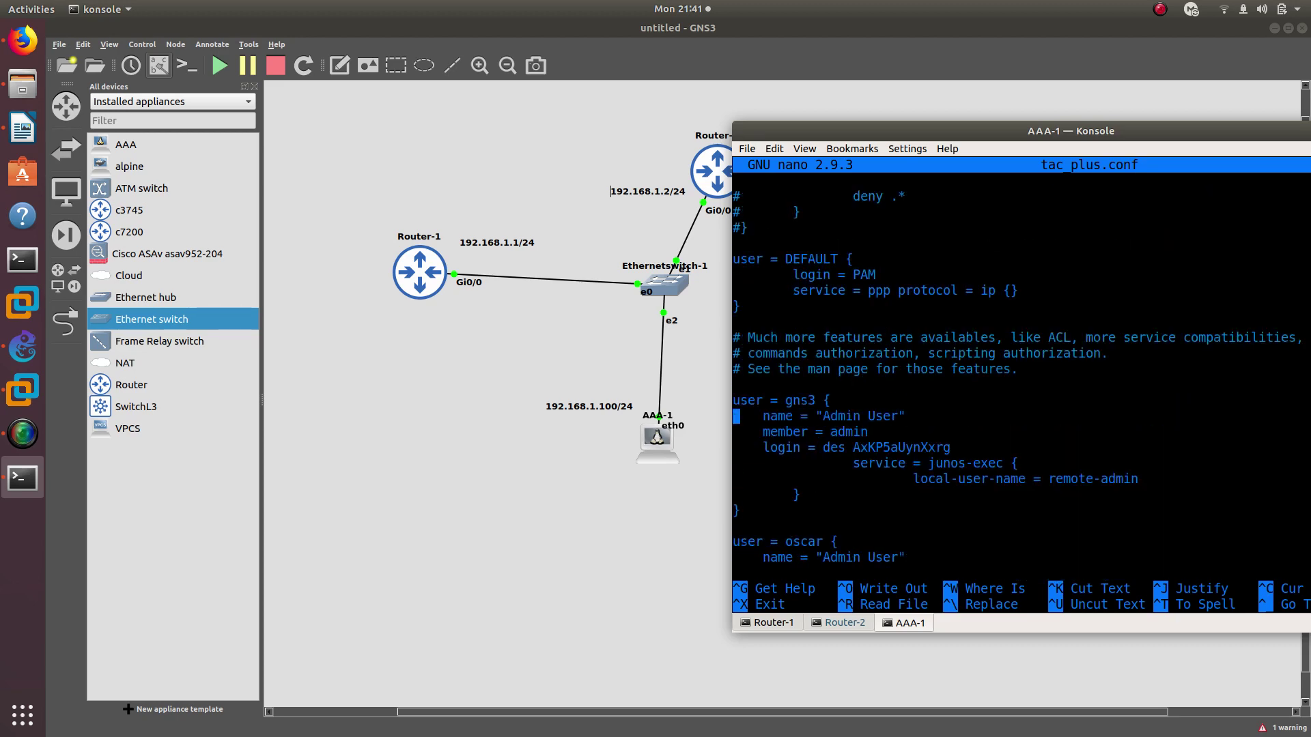
pyautogui.press('Down')
pyautogui.press('Down')
pyautogui.press('Down')
pyautogui.press('Down')
pyautogui.press('Down')
pyautogui.press('Down')
pyautogui.press('Down')
pyautogui.press('Down')
pyautogui.press('Down')
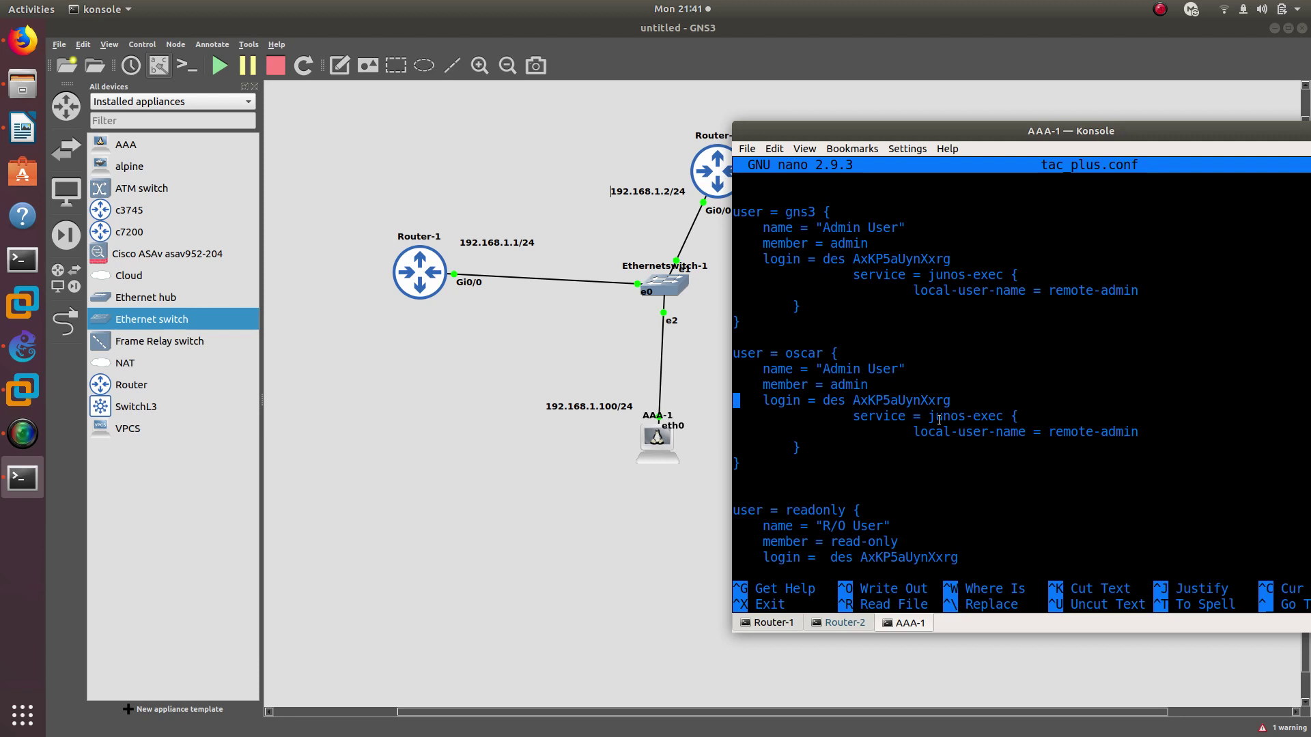
pyautogui.press('Down')
pyautogui.press('Down')
pyautogui.press('Down')
pyautogui.press('Down')
pyautogui.press('Down')
pyautogui.press('Down')
pyautogui.press('Down')
pyautogui.press('Down')
pyautogui.press('Down')
pyautogui.press('Down')
pyautogui.press('Down')
pyautogui.press('Down')
pyautogui.press('Up')
pyautogui.press('Up')
pyautogui.press('Up')
pyautogui.press('Up')
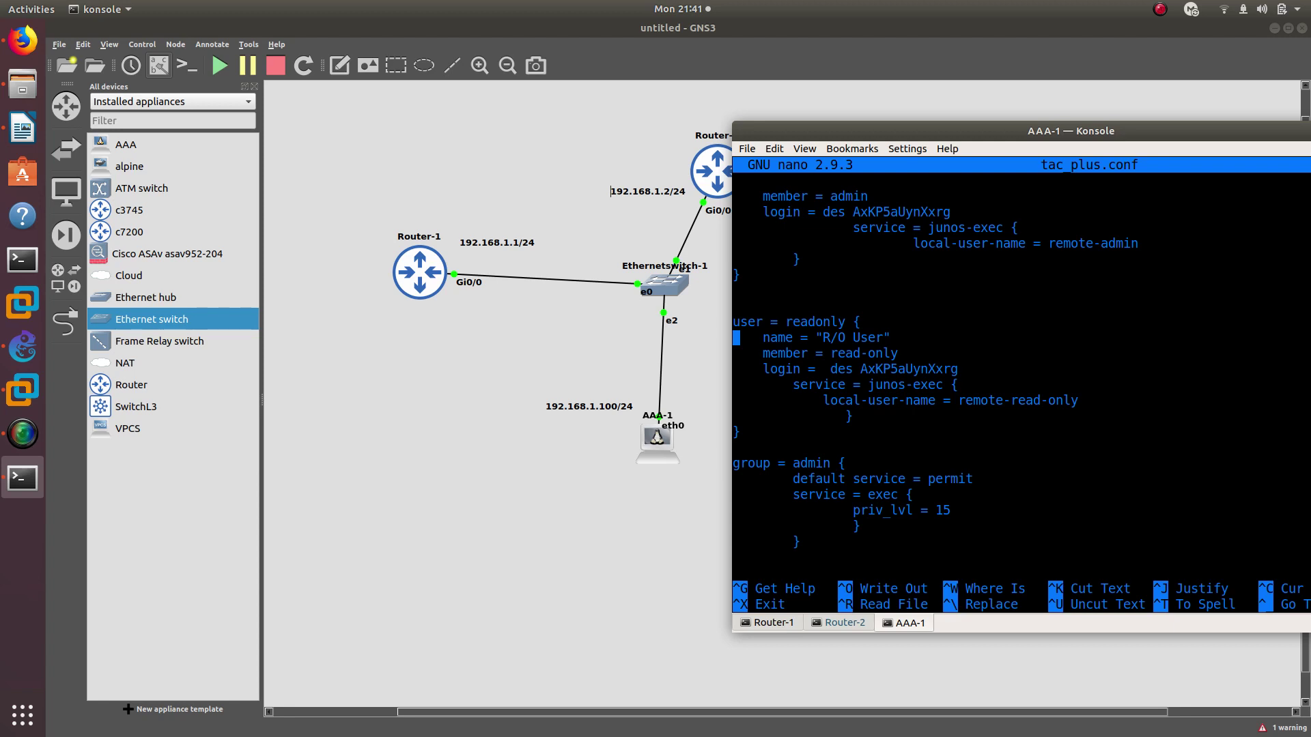
pyautogui.press('Down')
pyautogui.press('Down')
pyautogui.press('Down')
pyautogui.press('Down')
pyautogui.press('Down')
pyautogui.press('Down')
pyautogui.press('Down')
pyautogui.press('Down')
pyautogui.press('Down')
pyautogui.press('Down')
pyautogui.press('Down')
pyautogui.press('Down')
pyautogui.press('Down')
pyautogui.press('Down')
pyautogui.press('Down')
pyautogui.press('Down')
pyautogui.press('Down')
pyautogui.press('Down')
pyautogui.press('Down')
pyautogui.press('Down')
pyautogui.press('Down')
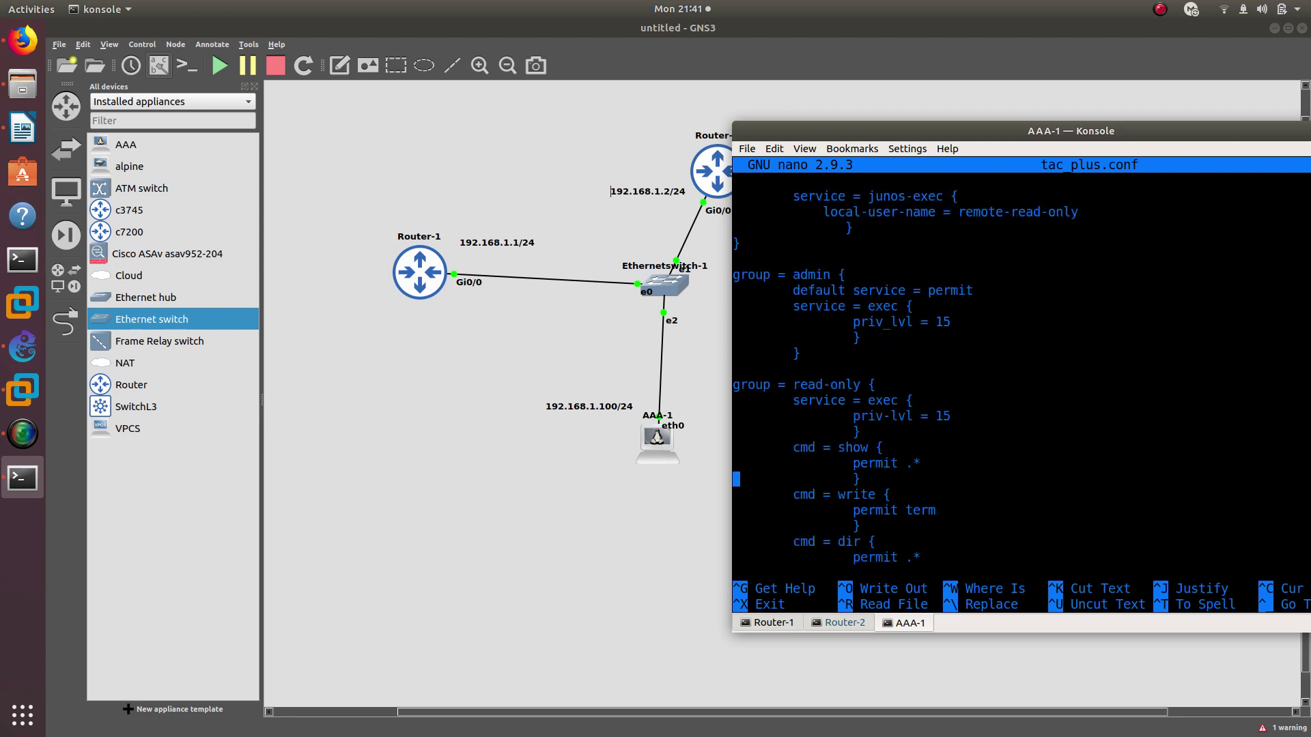
pyautogui.press('Down')
pyautogui.press('Up')
pyautogui.press('Up')
pyautogui.press('Up')
pyautogui.press('Up')
pyautogui.press('Up')
pyautogui.press('Down')
pyautogui.press('Down')
pyautogui.press('Down')
pyautogui.press('Down')
pyautogui.press('Down')
pyautogui.press('Down')
pyautogui.press('Down')
pyautogui.press('Down')
pyautogui.press('Down')
pyautogui.press('Down')
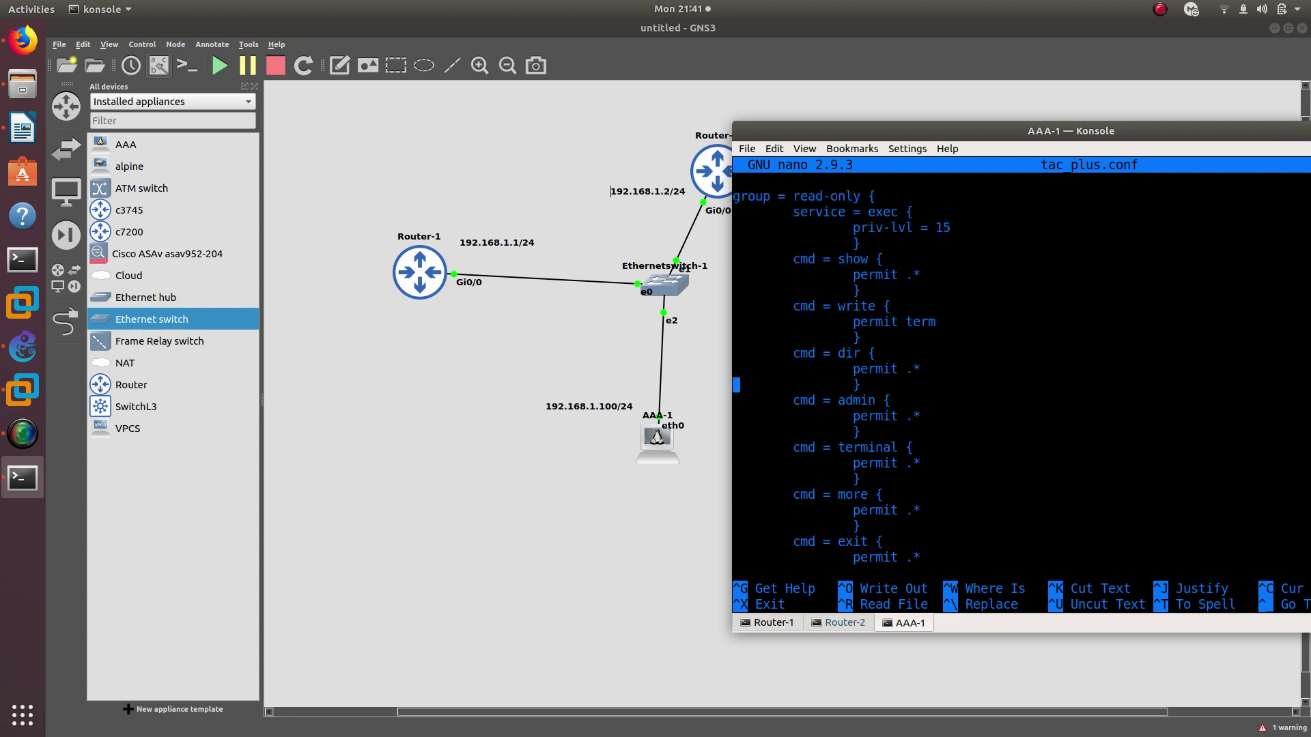
pyautogui.press('Down')
pyautogui.press('Down')
pyautogui.press('Down')
pyautogui.press('Down')
pyautogui.press('Down')
pyautogui.press('Down')
pyautogui.press('Down')
pyautogui.press('Down')
pyautogui.press('Down')
pyautogui.press('Down')
pyautogui.press('Down')
pyautogui.press('Down')
pyautogui.press('Down')
pyautogui.press('Down')
pyautogui.press('Up')
pyautogui.press('Up')
pyautogui.press('Up')
pyautogui.press('Up')
pyautogui.press('Up')
pyautogui.press('Up')
pyautogui.press('Up')
pyautogui.press('Up')
pyautogui.press('Up')
pyautogui.press('Up')
pyautogui.press('Up')
pyautogui.press('Up')
pyautogui.press('Up')
pyautogui.press('Up')
pyautogui.press('Up')
pyautogui.press('Up')
pyautogui.press('Up')
pyautogui.press('Up')
pyautogui.press('Up')
pyautogui.press('Up')
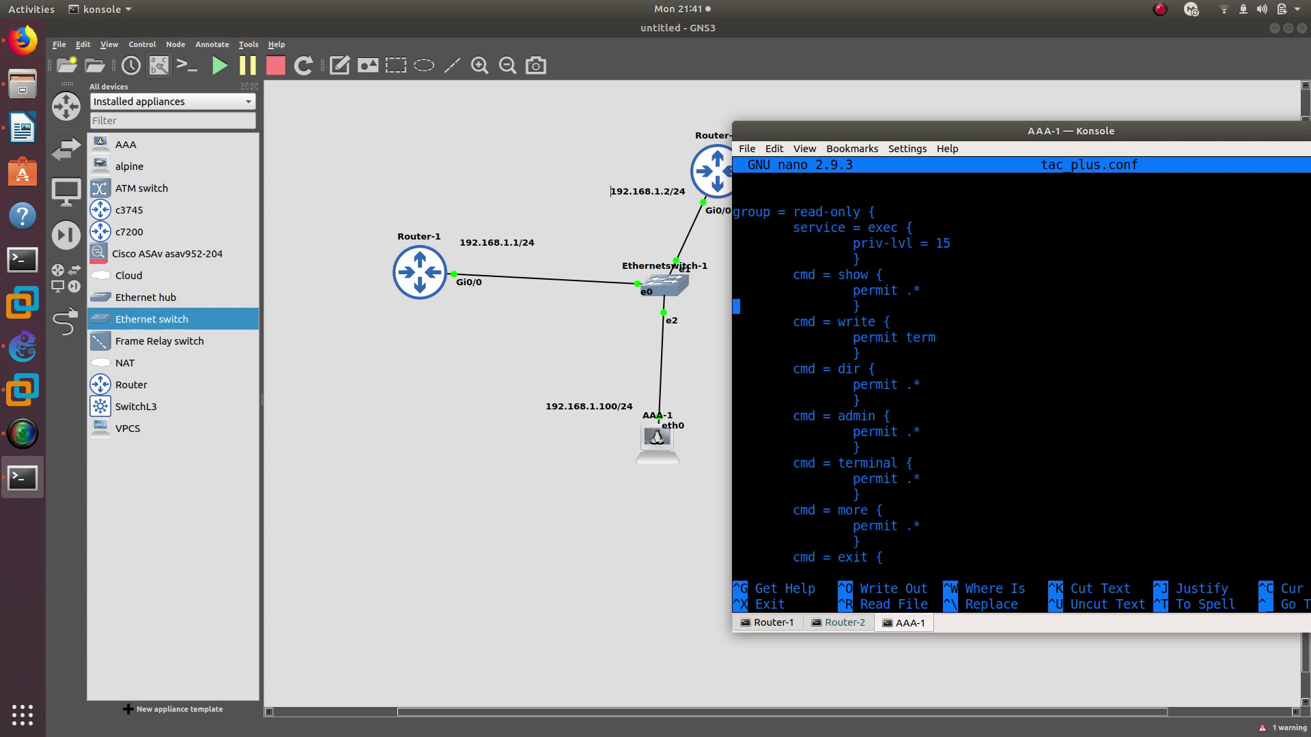
pyautogui.press('Up')
pyautogui.press('Up')
pyautogui.press('Up')
pyautogui.press('Up')
pyautogui.press('Up')
pyautogui.press('Up')
pyautogui.press('Up')
pyautogui.press('Up')
pyautogui.press('Up')
pyautogui.press('Up')
pyautogui.press('Up')
pyautogui.press('Up')
pyautogui.press('Up')
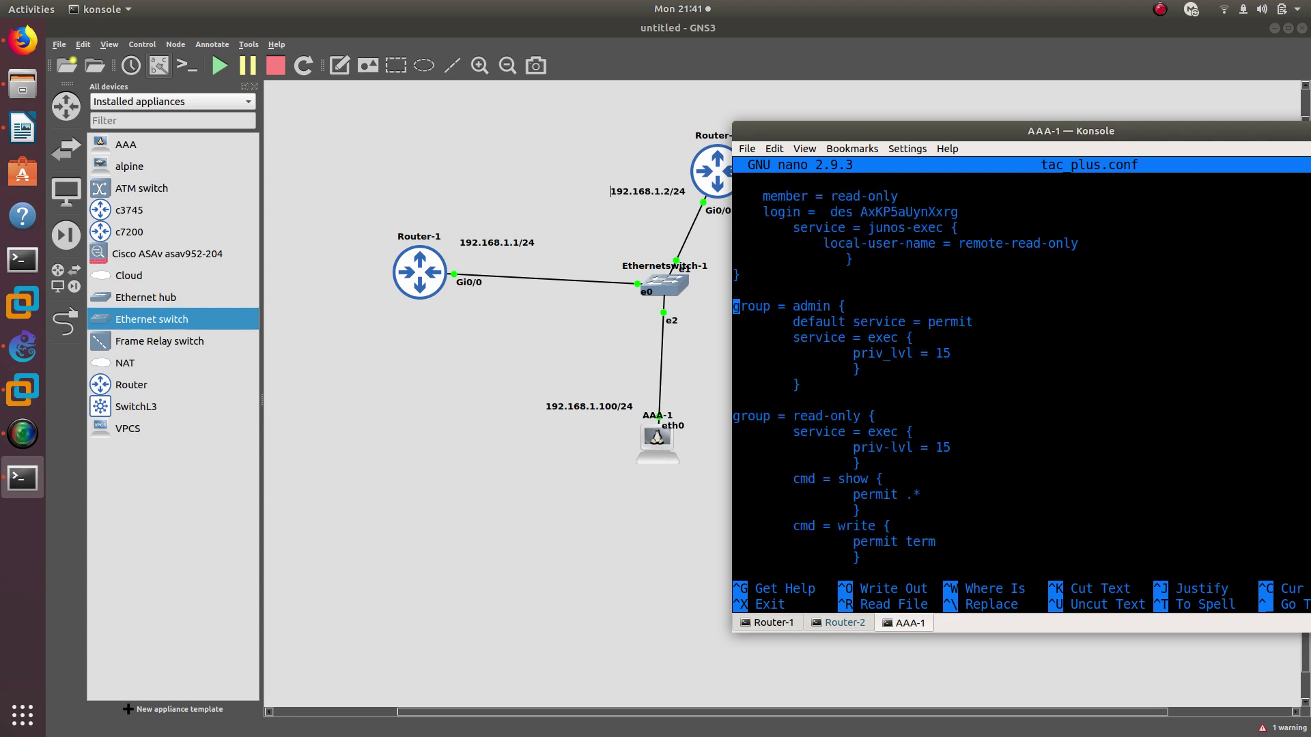
pyautogui.press('Up')
pyautogui.press('Up')
pyautogui.press('Up')
pyautogui.press('Up')
pyautogui.press('Up')
pyautogui.press('Up')
pyautogui.press('Up')
pyautogui.press('Up')
pyautogui.press('Up')
pyautogui.press('Up')
pyautogui.press('Up')
pyautogui.press('Up')
pyautogui.press('Up')
pyautogui.press('Up')
pyautogui.press('Up')
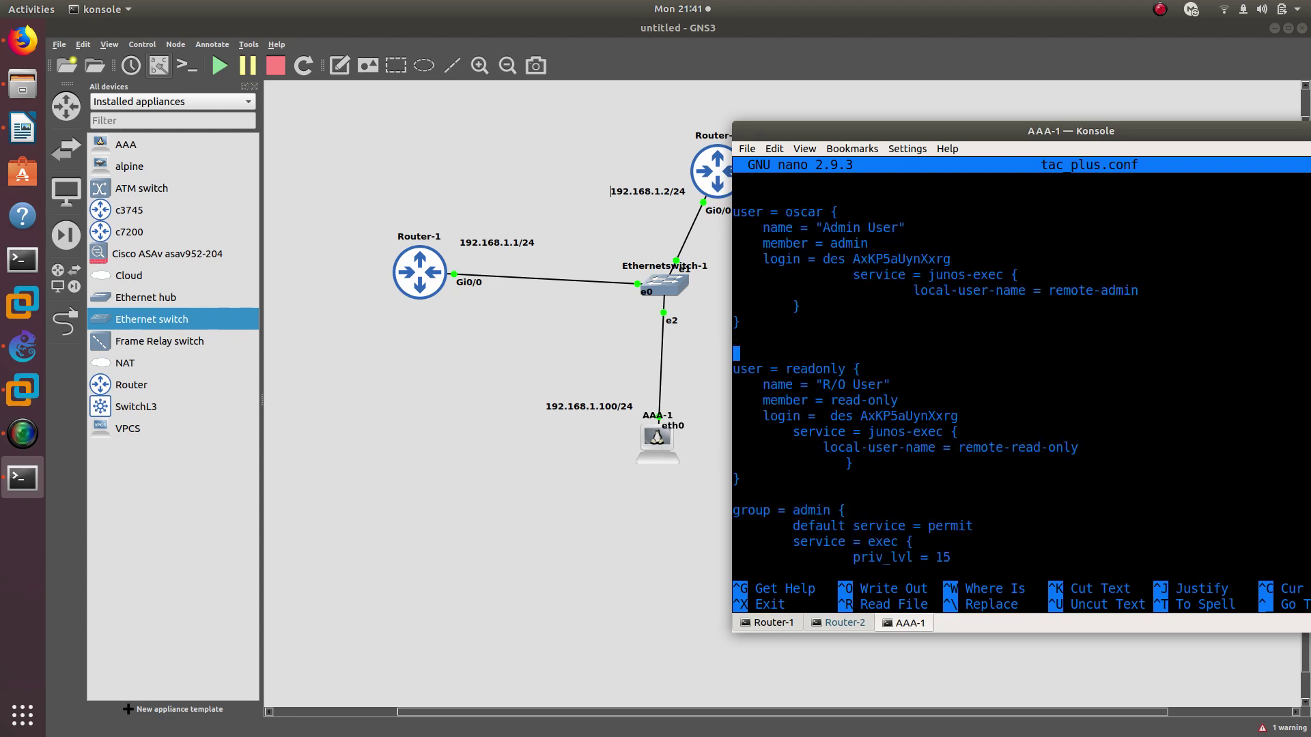
pyautogui.press('Up')
pyautogui.press('Up')
pyautogui.press('Up')
pyautogui.press('Up')
pyautogui.press('Up')
pyautogui.press('Up')
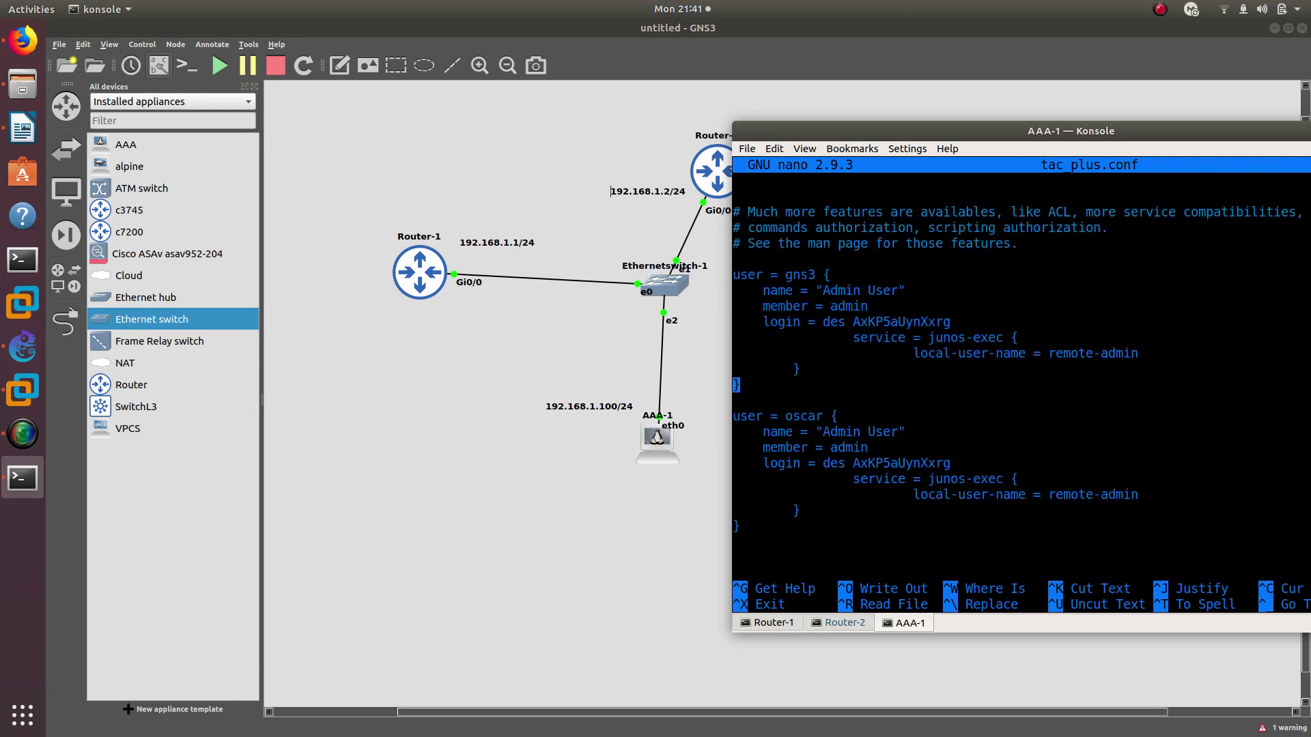
# Change oscar's name line to 'Admin User2' and save tac_plus.conf
pyautogui.press('Down')
pyautogui.press('Down')
pyautogui.press('Right')
pyautogui.press('Right')
pyautogui.press('Right')
pyautogui.press('Down')
pyautogui.press('Right')
pyautogui.press('Right')
pyautogui.press('Right')
pyautogui.press('Right')
pyautogui.press('Right')
pyautogui.press('Right')
pyautogui.press('Right')
pyautogui.press('Right')
pyautogui.press('Right')
pyautogui.press('Right')
pyautogui.press('Right')
pyautogui.press('Right')
pyautogui.press('Right')
pyautogui.press('Right')
pyautogui.press('BackSpace')
pyautogui.press('BackSpace')
pyautogui.press('BackSpace')
pyautogui.press('BackSpace')
pyautogui.press('BackSpace')
pyautogui.press('Right')
pyautogui.press('Right')
pyautogui.press('Right')
pyautogui.press('Right')
pyautogui.press('Left')
pyautogui.press('Left')
pyautogui.press('Left')
pyautogui.press('Left')
pyautogui.write('Admin')
pyautogui.press('Right')
pyautogui.press('Right')
pyautogui.press('Right')
pyautogui.press('Right')
pyautogui.press('Right')
pyautogui.write('2')
pyautogui.hotkey('ctrl', 'x')
pyautogui.press('y')
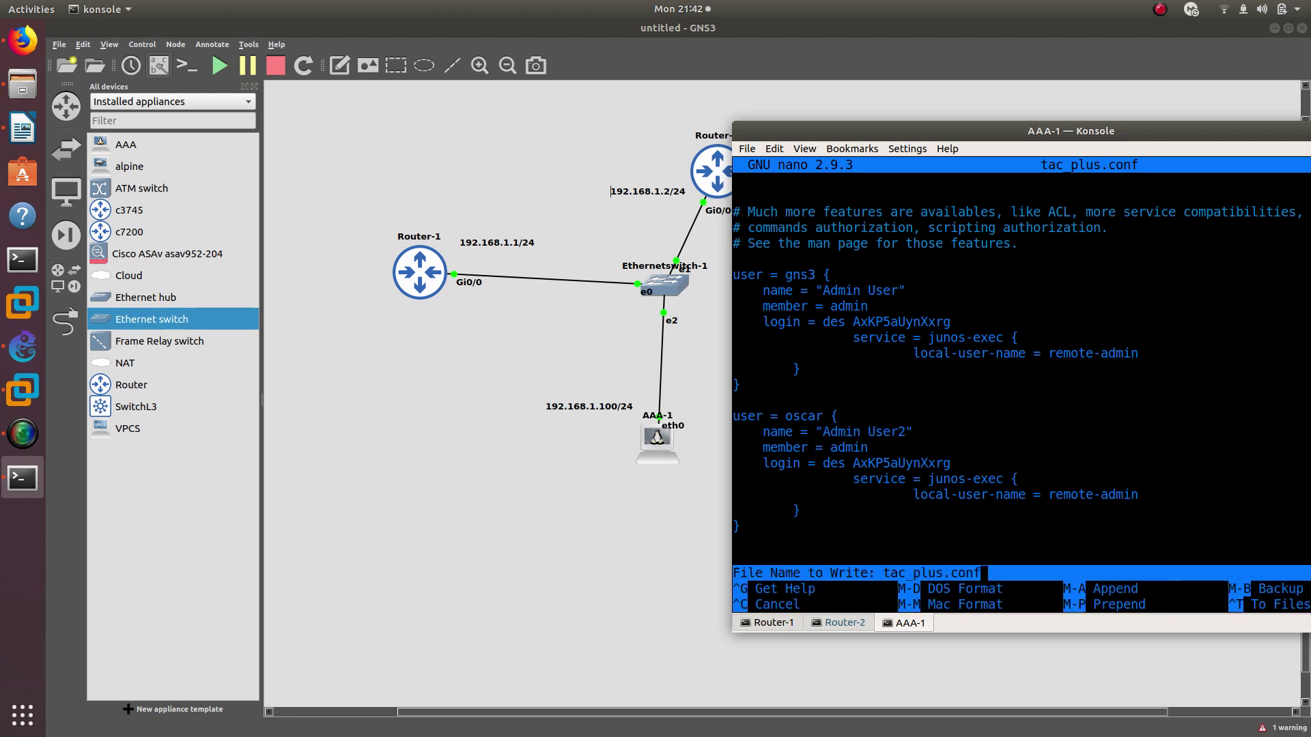
pyautogui.press('Return')
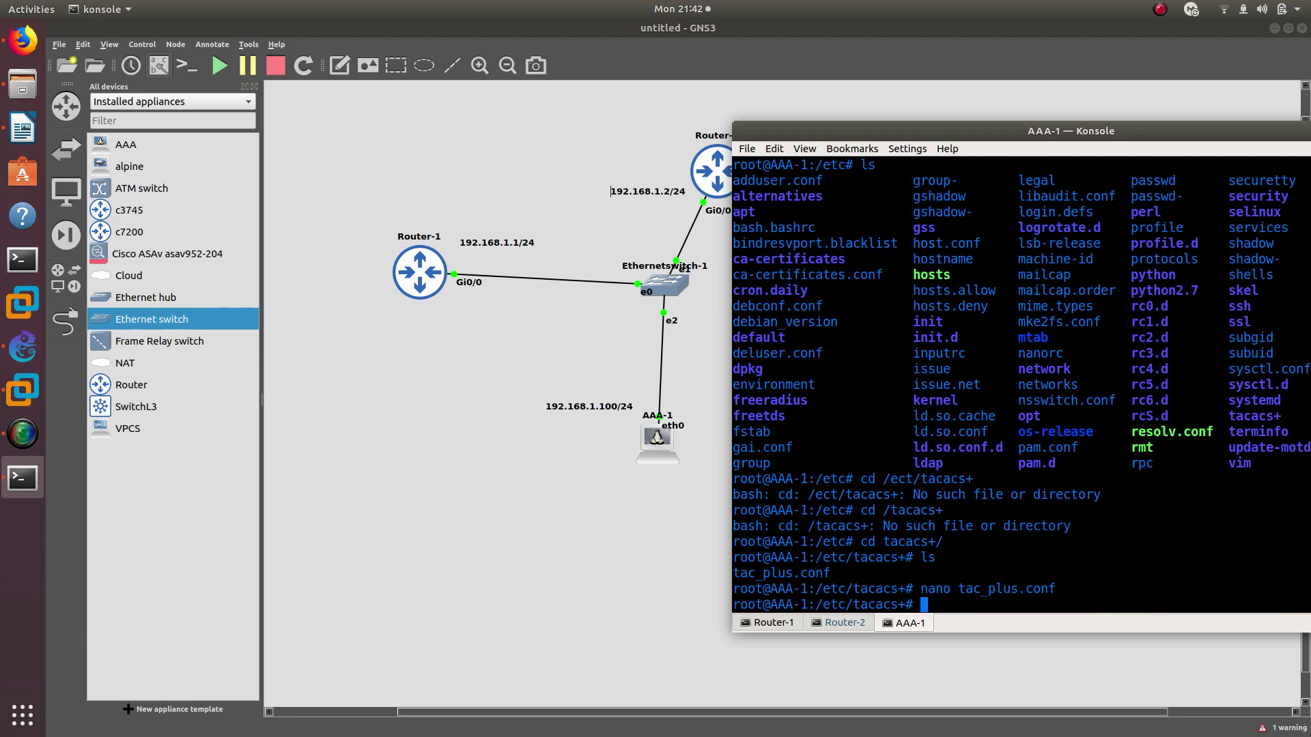
# Stop the AAA-1 server node, then start it again
pyautogui.rightClick(647, 436)
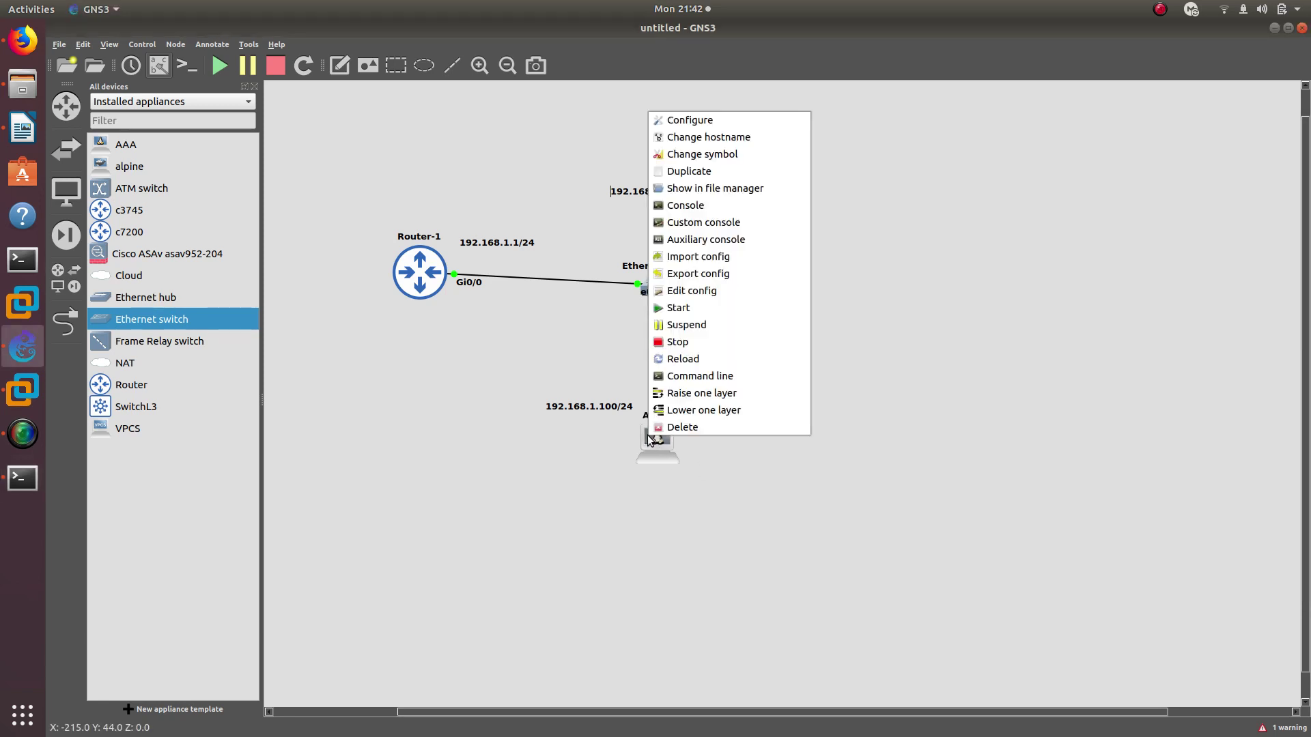
pyautogui.click(661, 342)
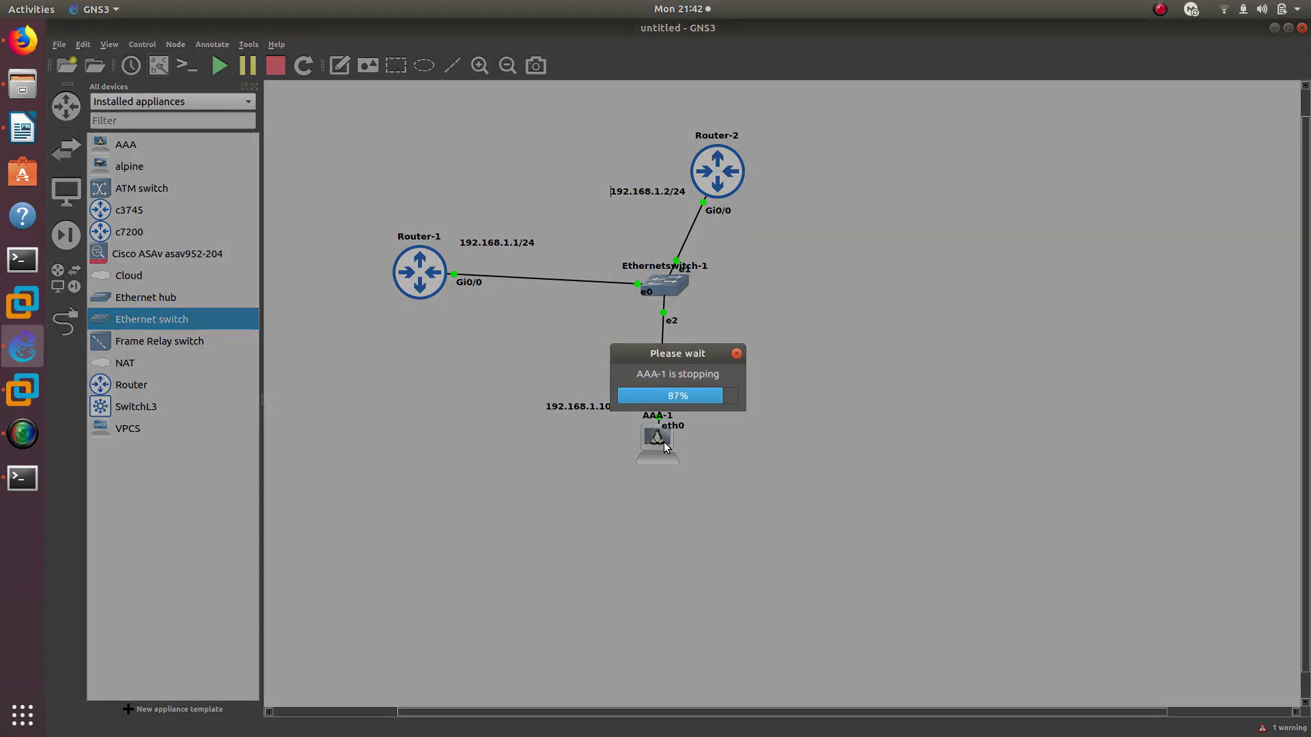
pyautogui.rightClick(664, 442)
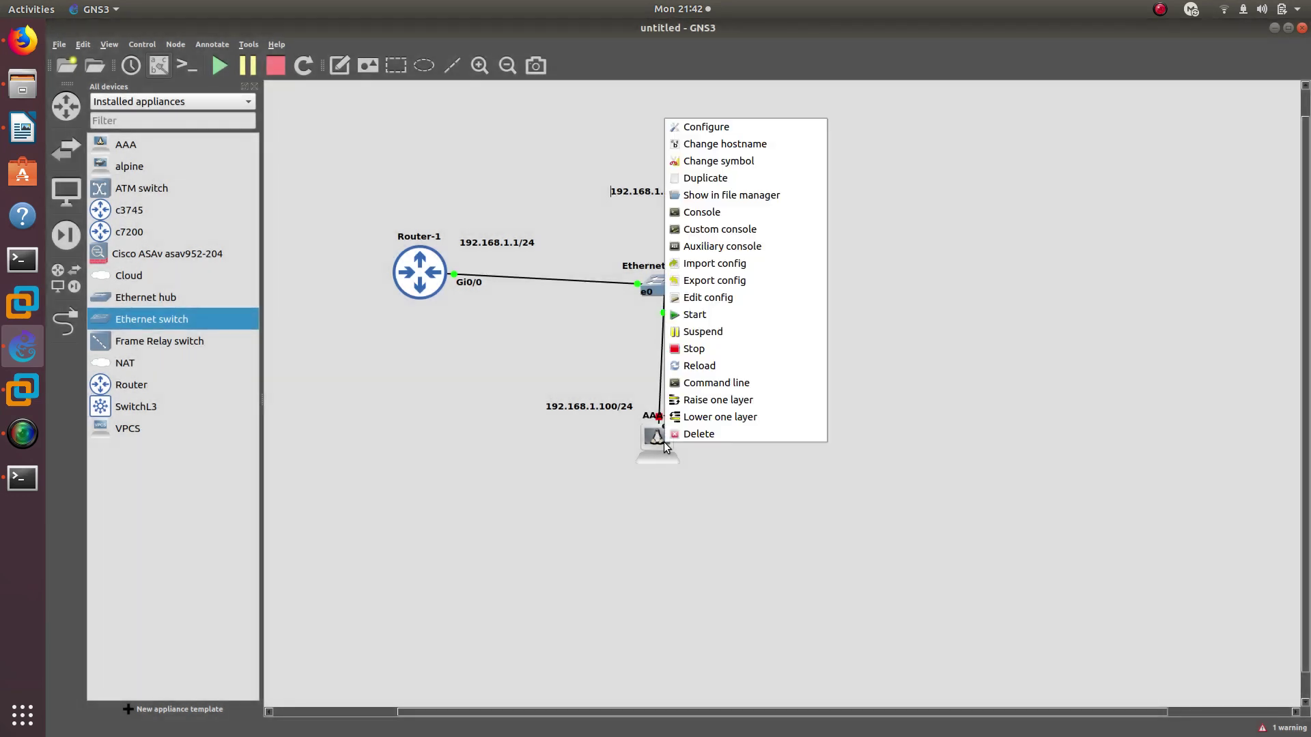
pyautogui.click(683, 314)
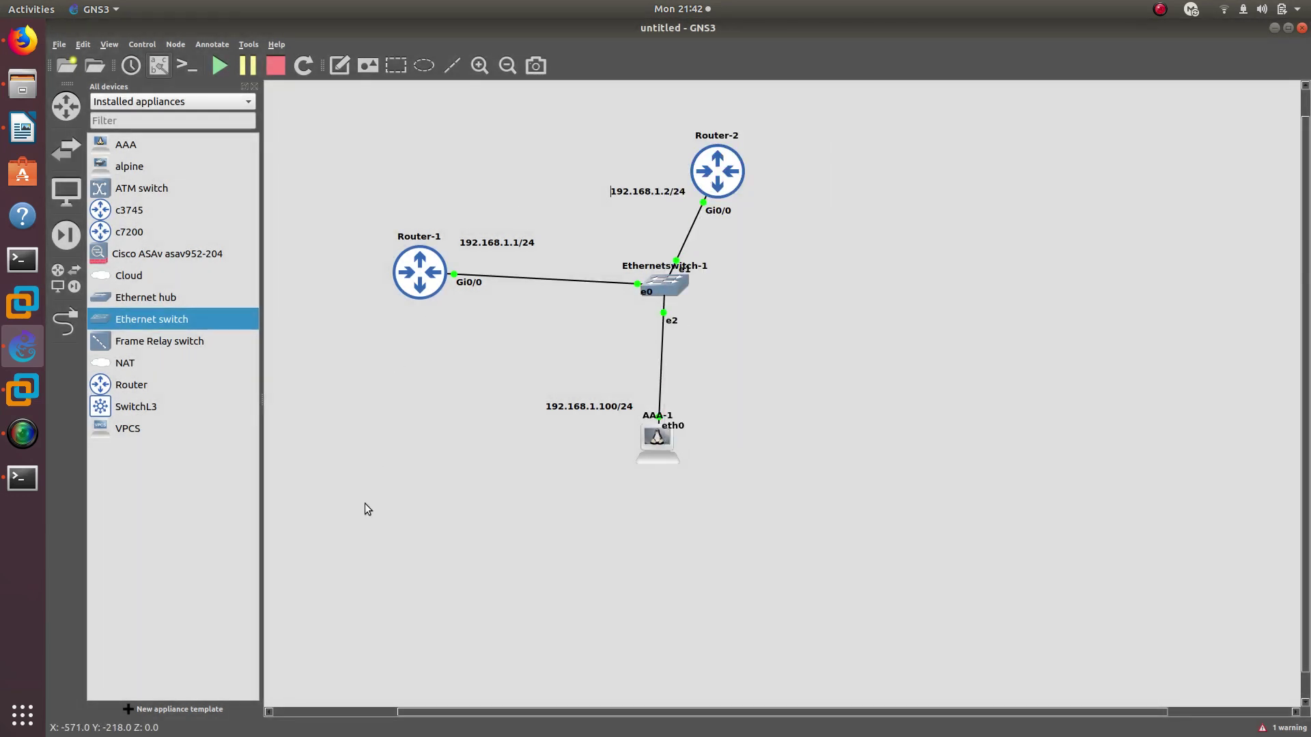
# Ping 192.168.1.100 twice from Router-2, both returning 0 percent success
pyautogui.click(22, 478)
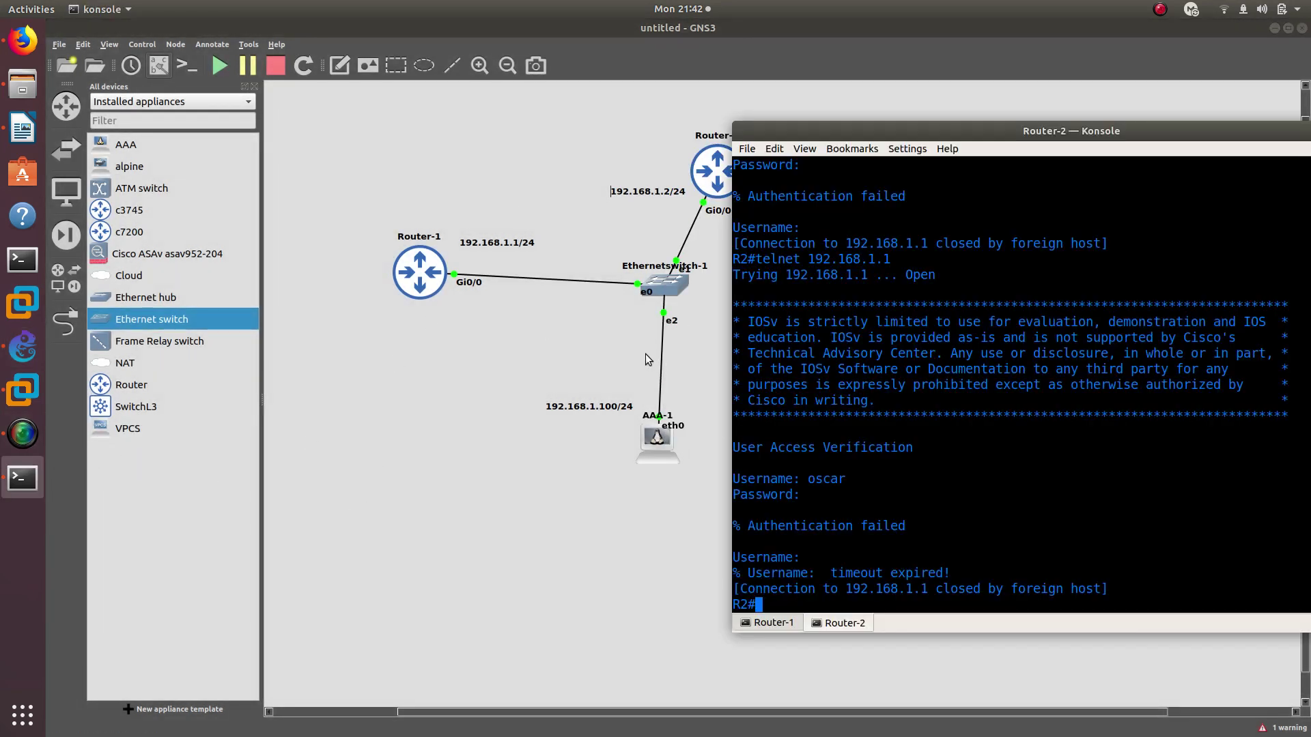
pyautogui.write('ping 192.168.1.100')
pyautogui.press('Return')
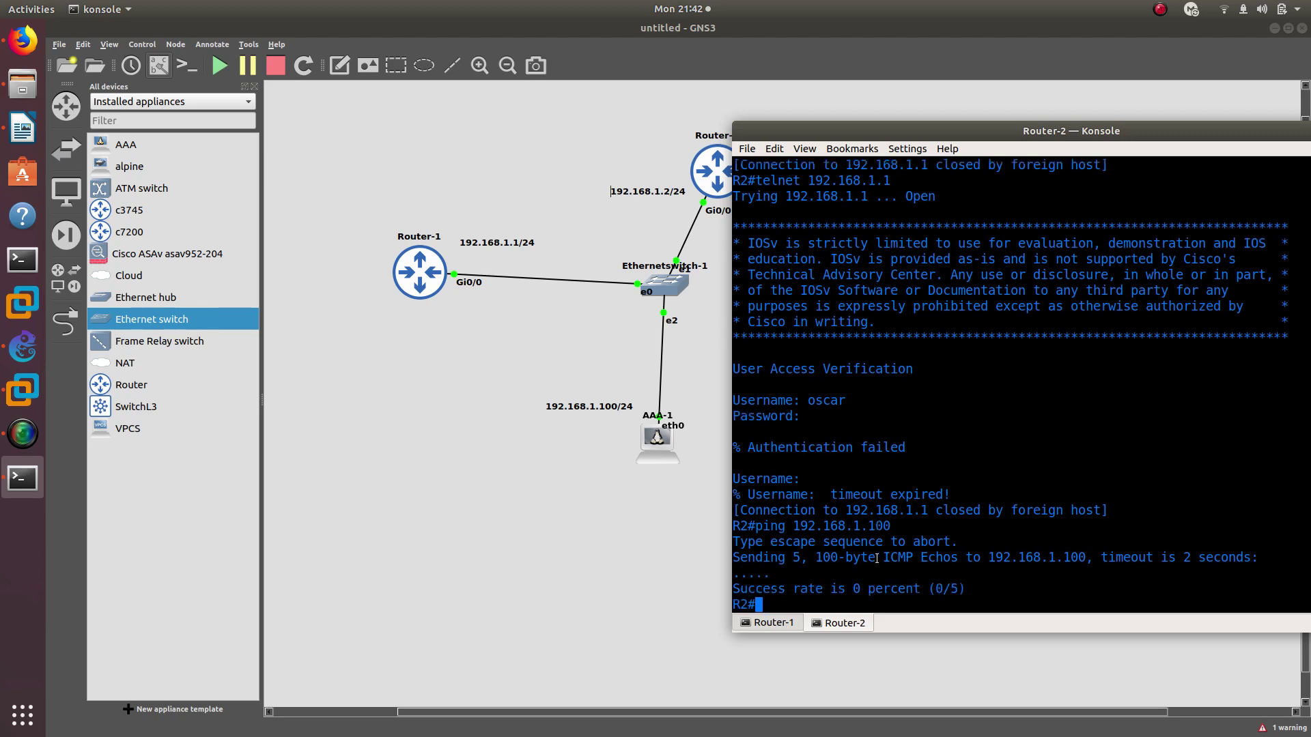
pyautogui.press('Up')
pyautogui.press('Return')
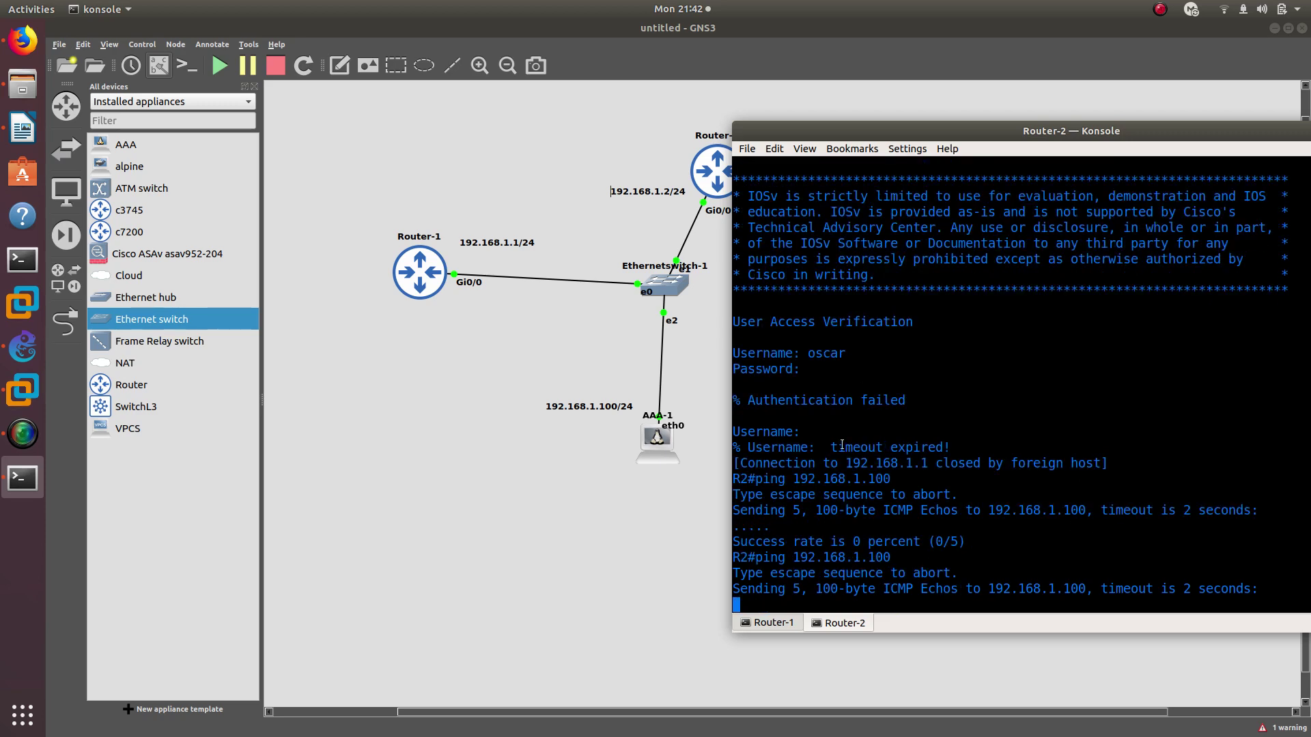
pyautogui.click(622, 448)
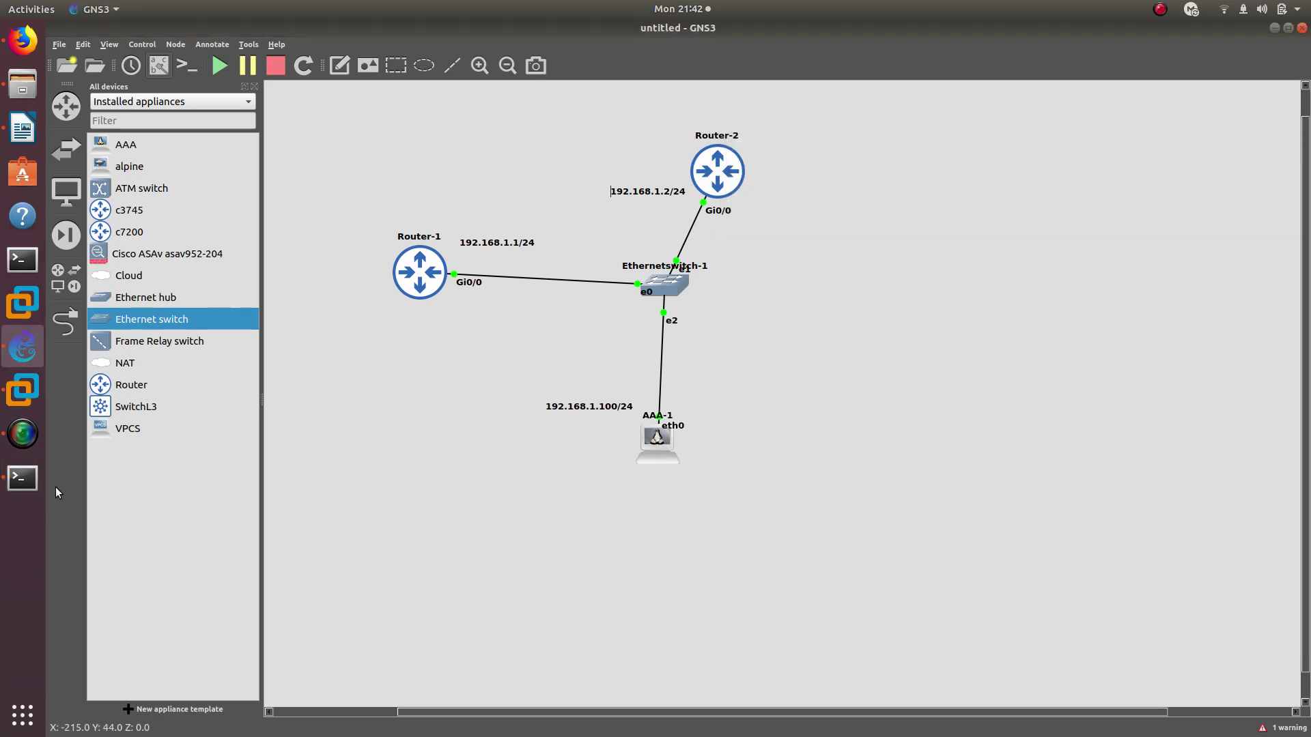
# On AAA-1's console, try cd /etc/network/interfaces
pyautogui.click(22, 478)
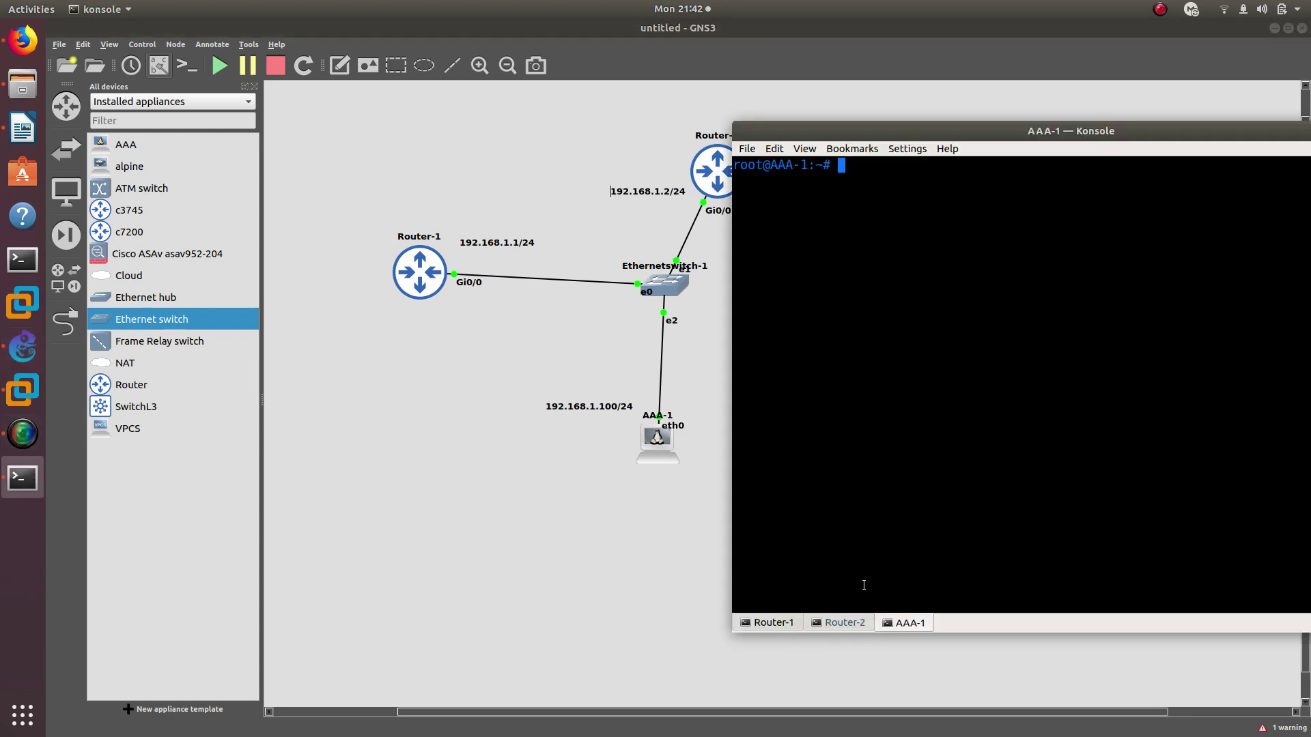
pyautogui.click(840, 622)
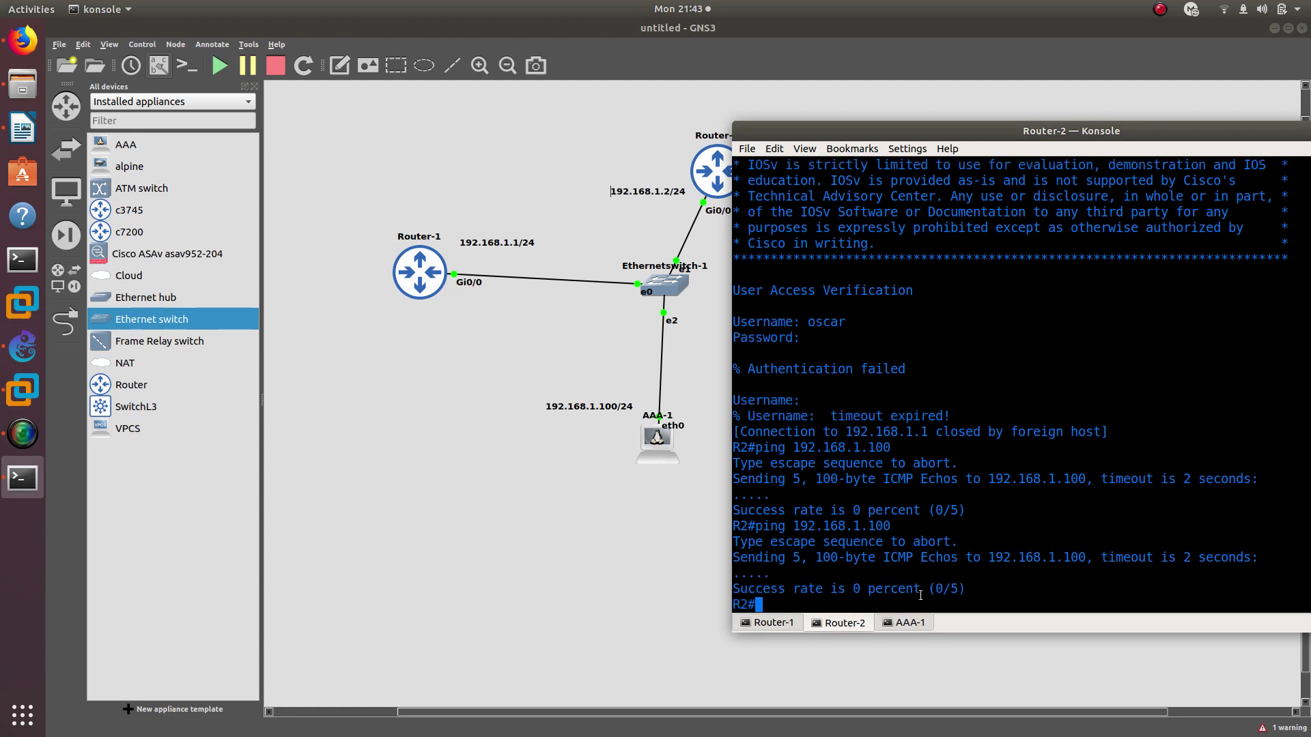
pyautogui.click(915, 624)
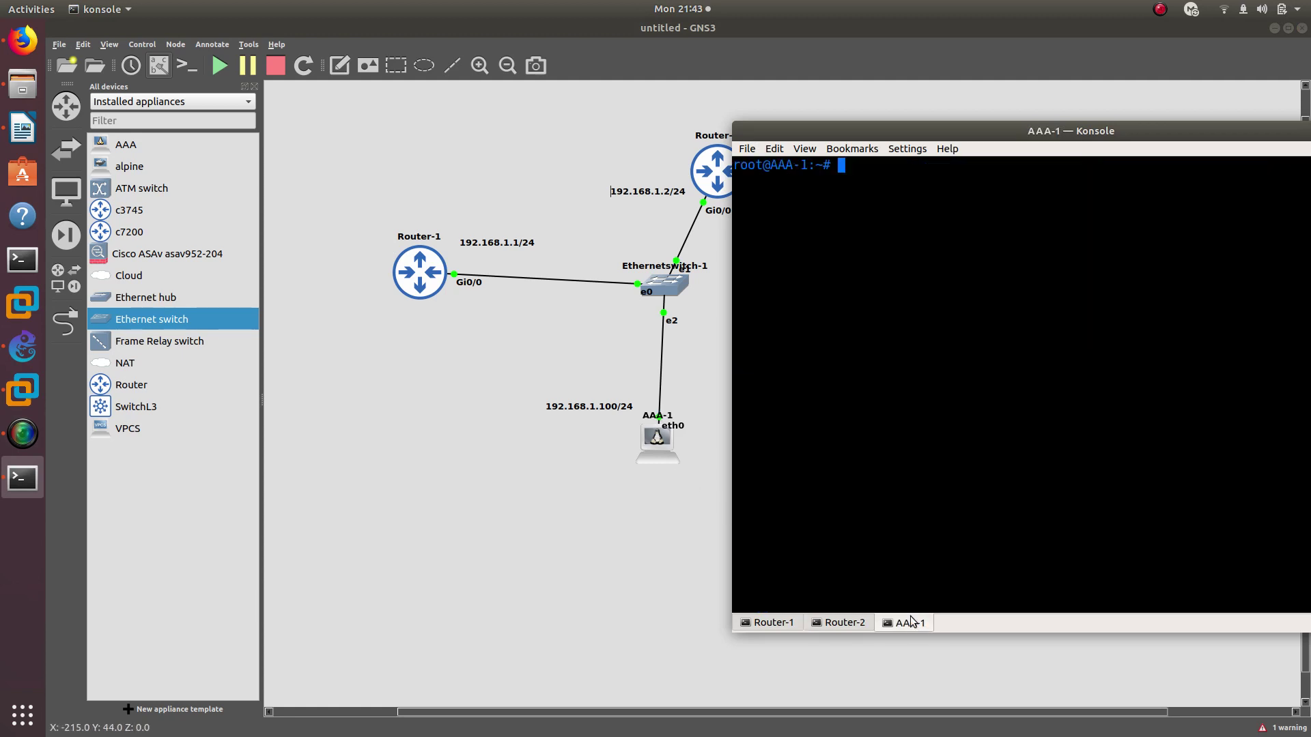
pyautogui.write('p')
pyautogui.press('BackSpace')
pyautogui.write('cd /etc/')
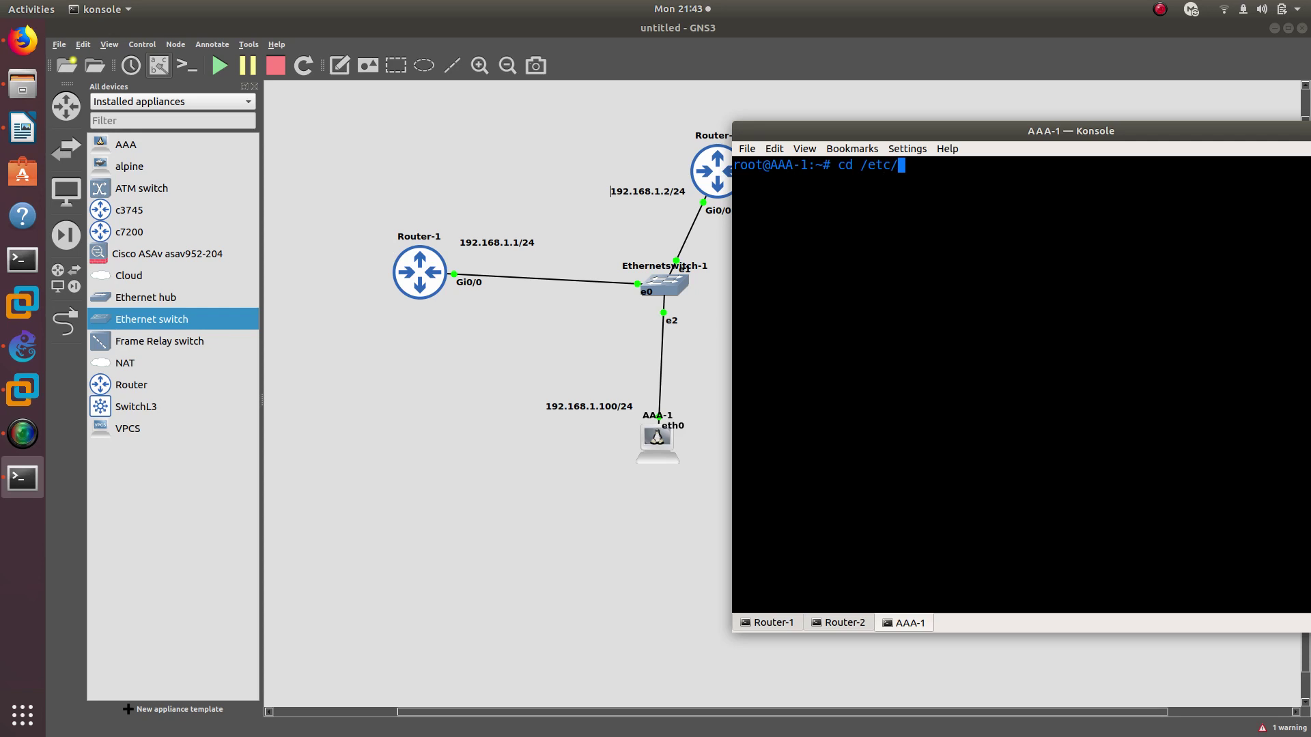
pyautogui.write('network/interfaces')
pyautogui.press('Return')
# Open /etc/network/interfaces in nano and move down to the address line
pyautogui.press('Up')
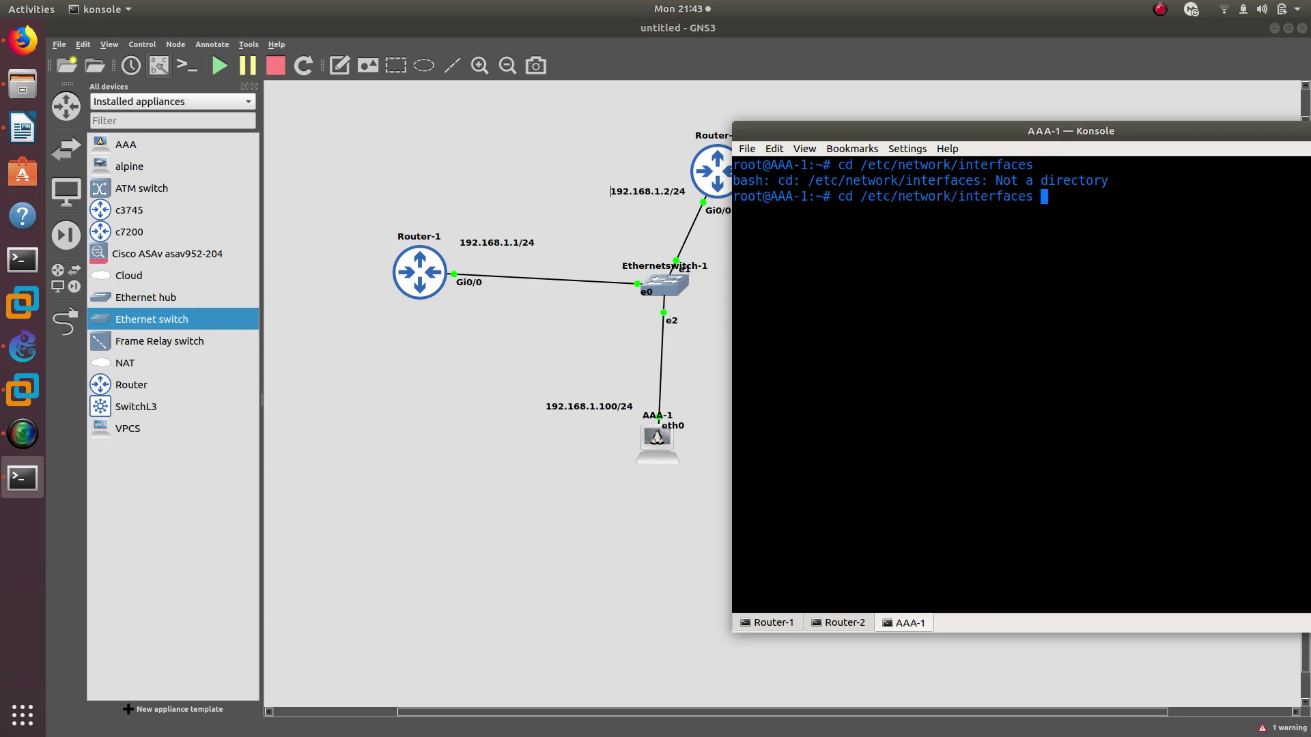
pyautogui.press('Left')
pyautogui.press('Left')
pyautogui.press('Left')
pyautogui.press('Left')
pyautogui.press('Left')
pyautogui.press('Left')
pyautogui.press('Left')
pyautogui.press('Left')
pyautogui.press('Left')
pyautogui.press('Left')
pyautogui.press('Left')
pyautogui.press('Left')
pyautogui.press('Left')
pyautogui.press('Left')
pyautogui.press('Left')
pyautogui.press('Left')
pyautogui.press('Left')
pyautogui.press('Left')
pyautogui.press('Left')
pyautogui.press('Left')
pyautogui.press('BackSpace')
pyautogui.press('BackSpace')
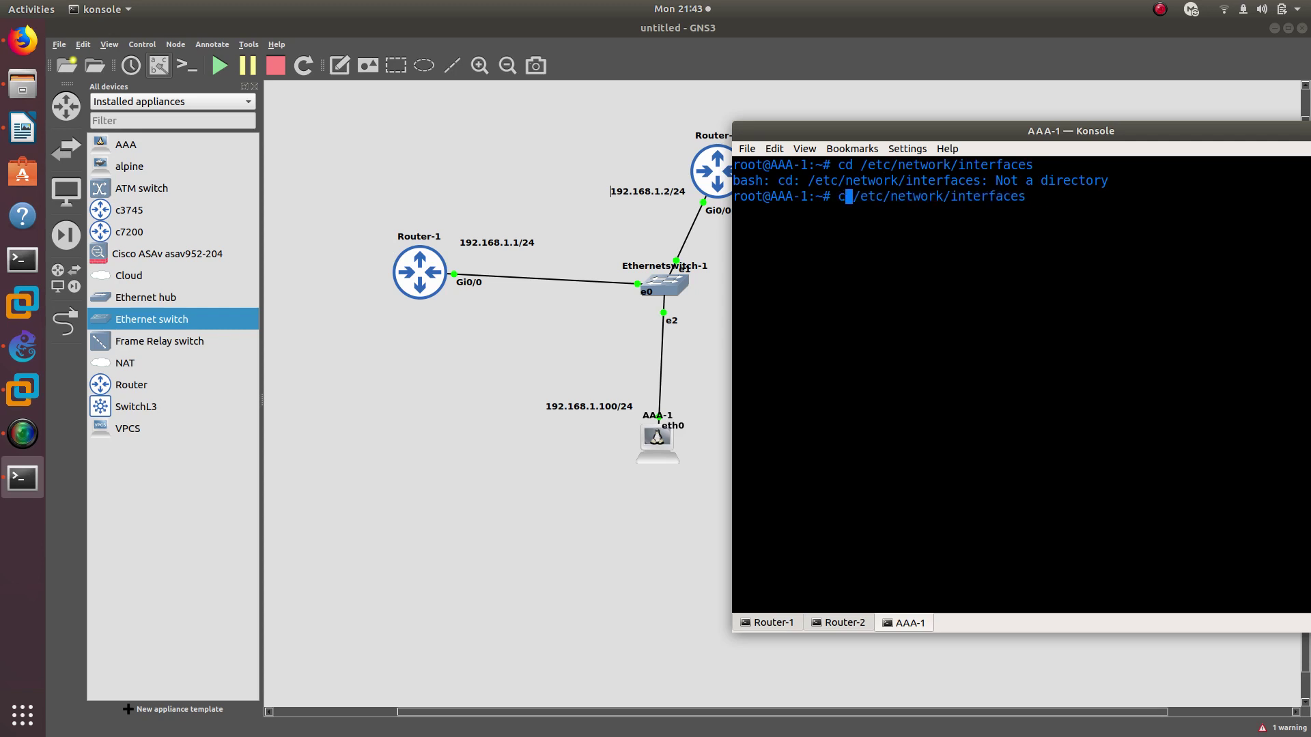
pyautogui.write('nano')
pyautogui.press('Return')
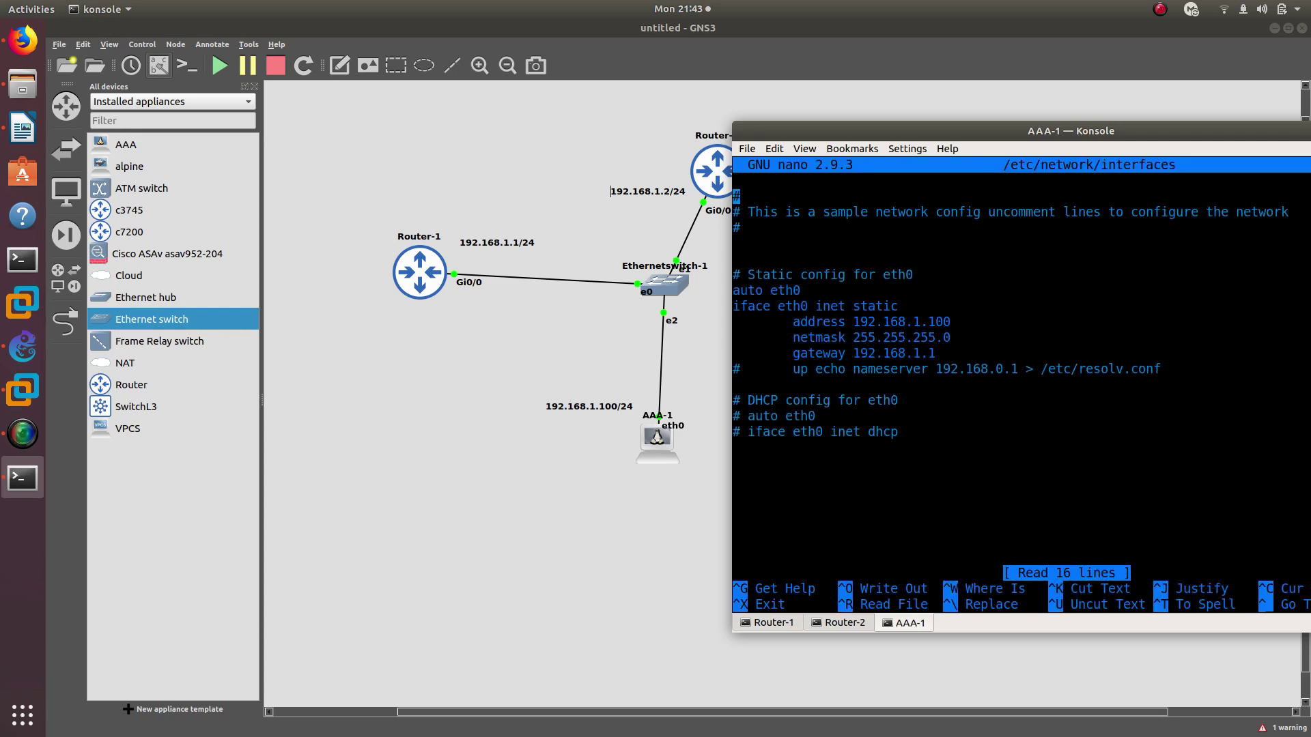
pyautogui.press('Down')
pyautogui.press('Down')
pyautogui.press('Down')
pyautogui.press('Down')
pyautogui.press('Down')
pyautogui.press('Down')
pyautogui.press('Down')
pyautogui.press('Down')
pyautogui.click(837, 625)
# Ping 192.168.1.100 again from Router-2, then leave config mode and ping it from Router-1
pyautogui.press('Up')
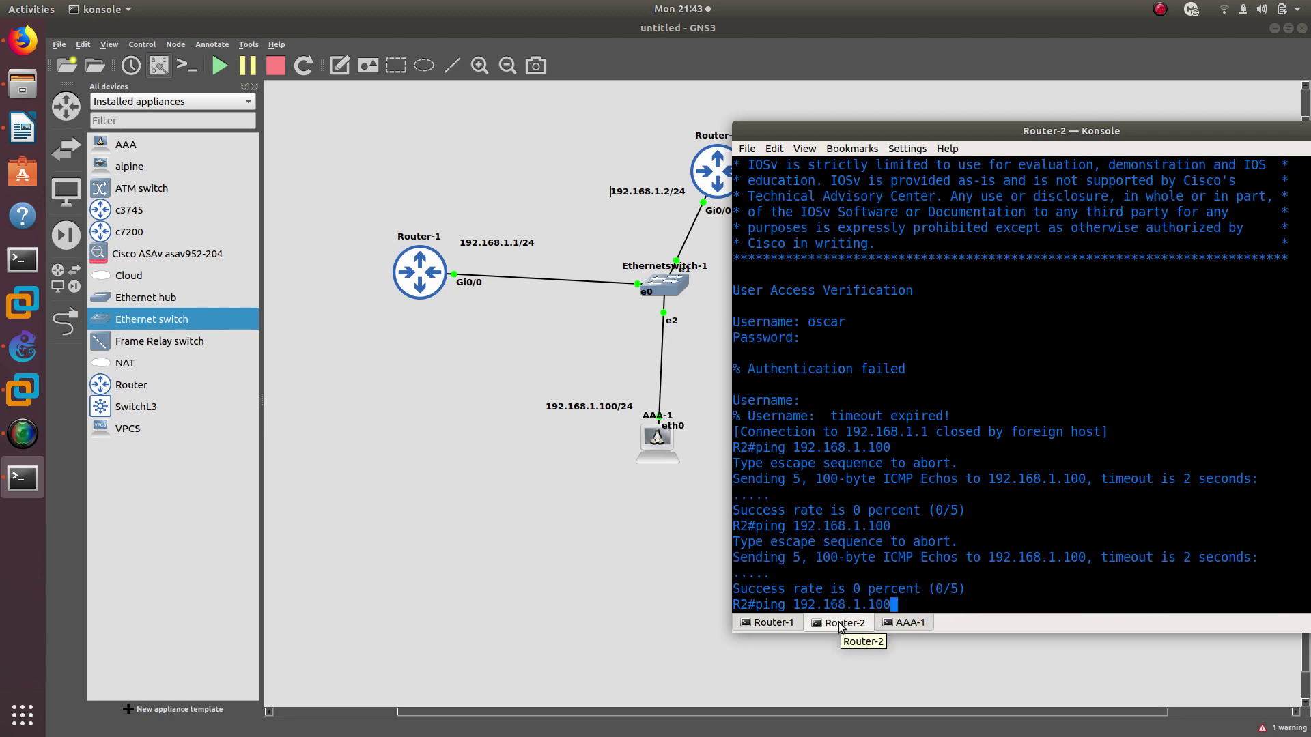
pyautogui.press('Return')
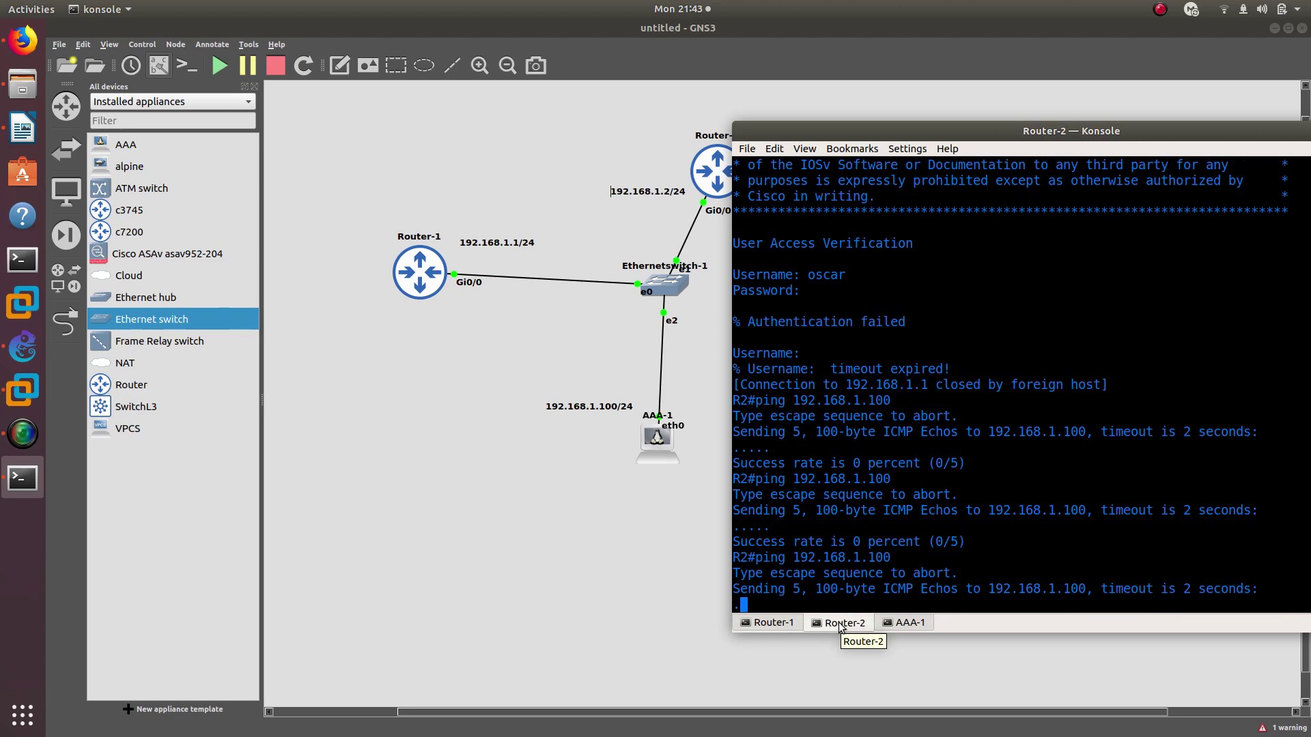
pyautogui.click(776, 628)
pyautogui.write('end')
pyautogui.press('Return')
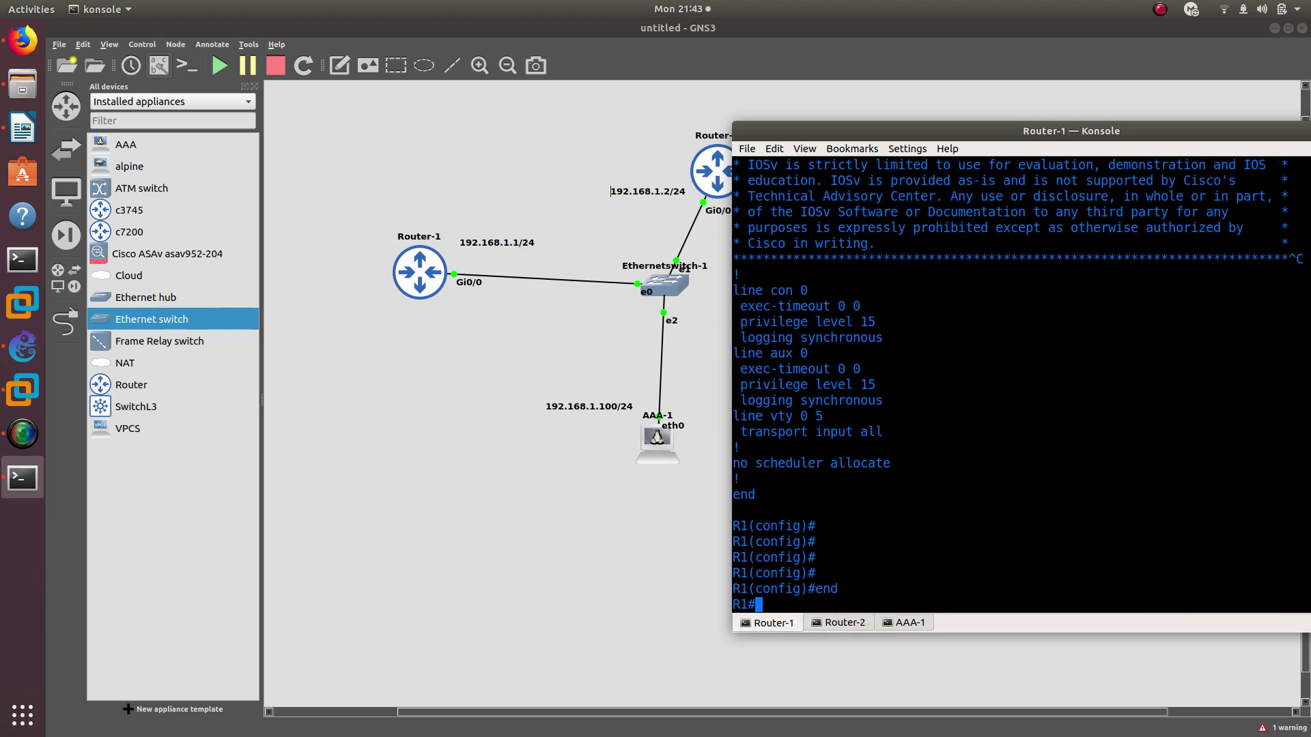
pyautogui.write('ping 192')
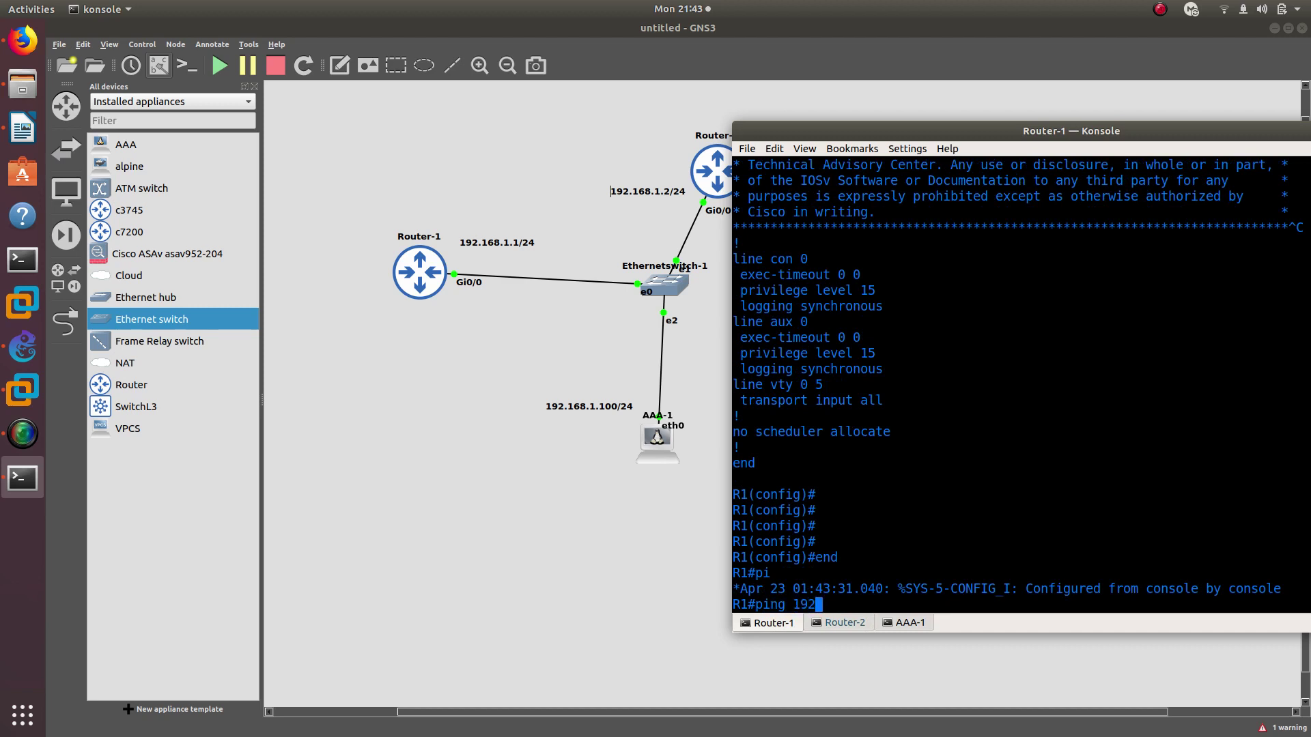
pyautogui.write('.168.1.100')
pyautogui.press('Return')
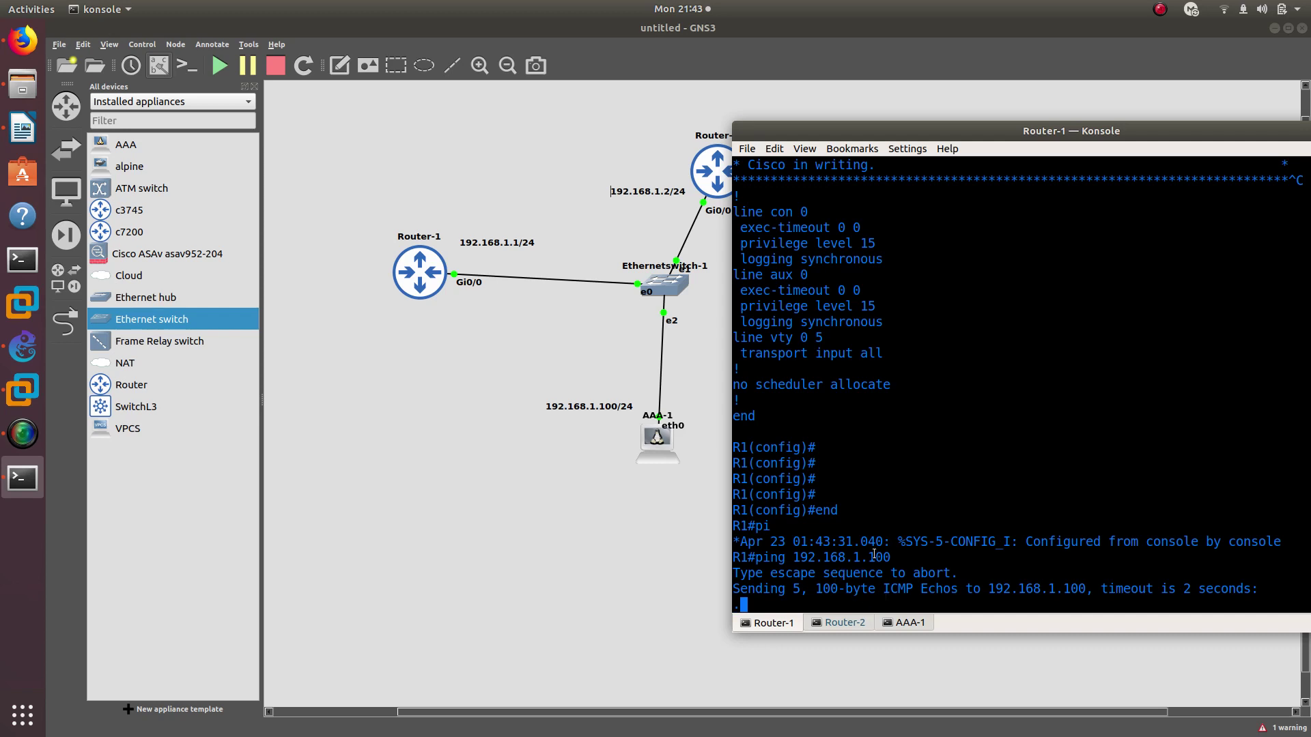
# Ping 192.168.1.1 from Router-2, then move back through the Router-1 and AAA-1 consoles
pyautogui.click(906, 623)
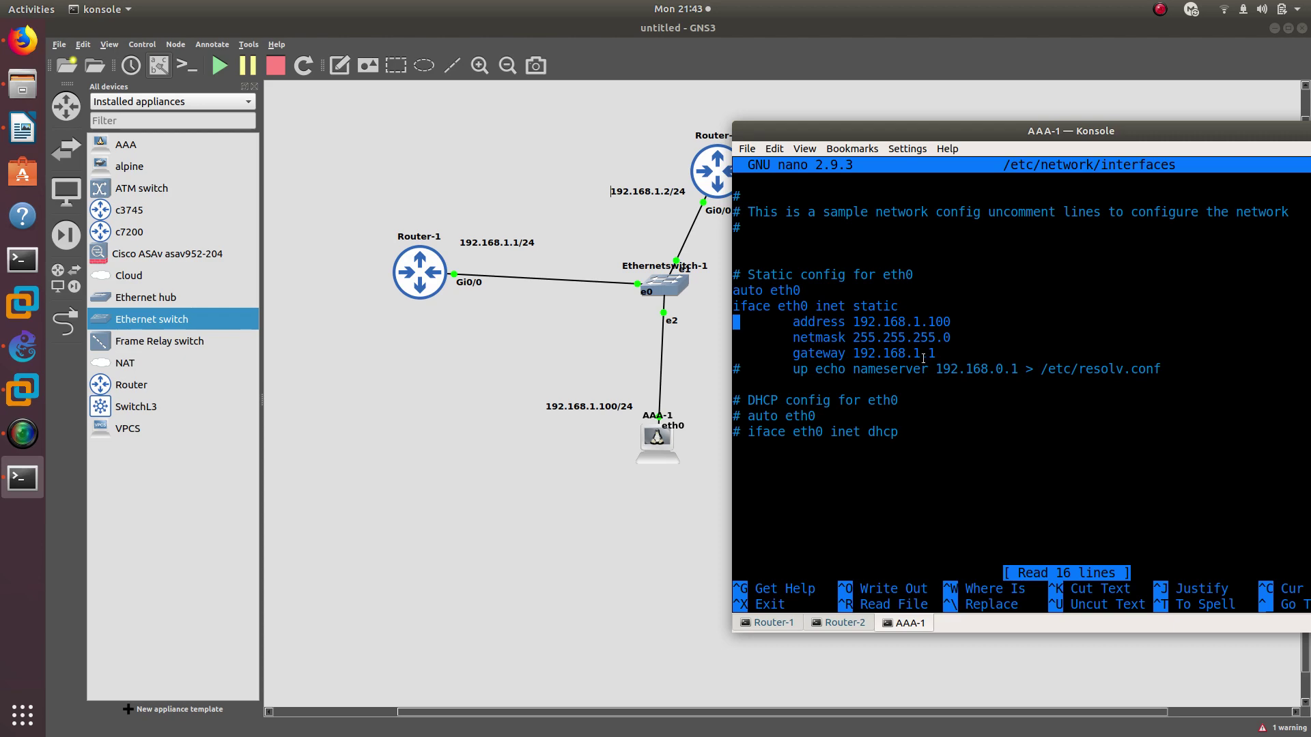
pyautogui.click(839, 623)
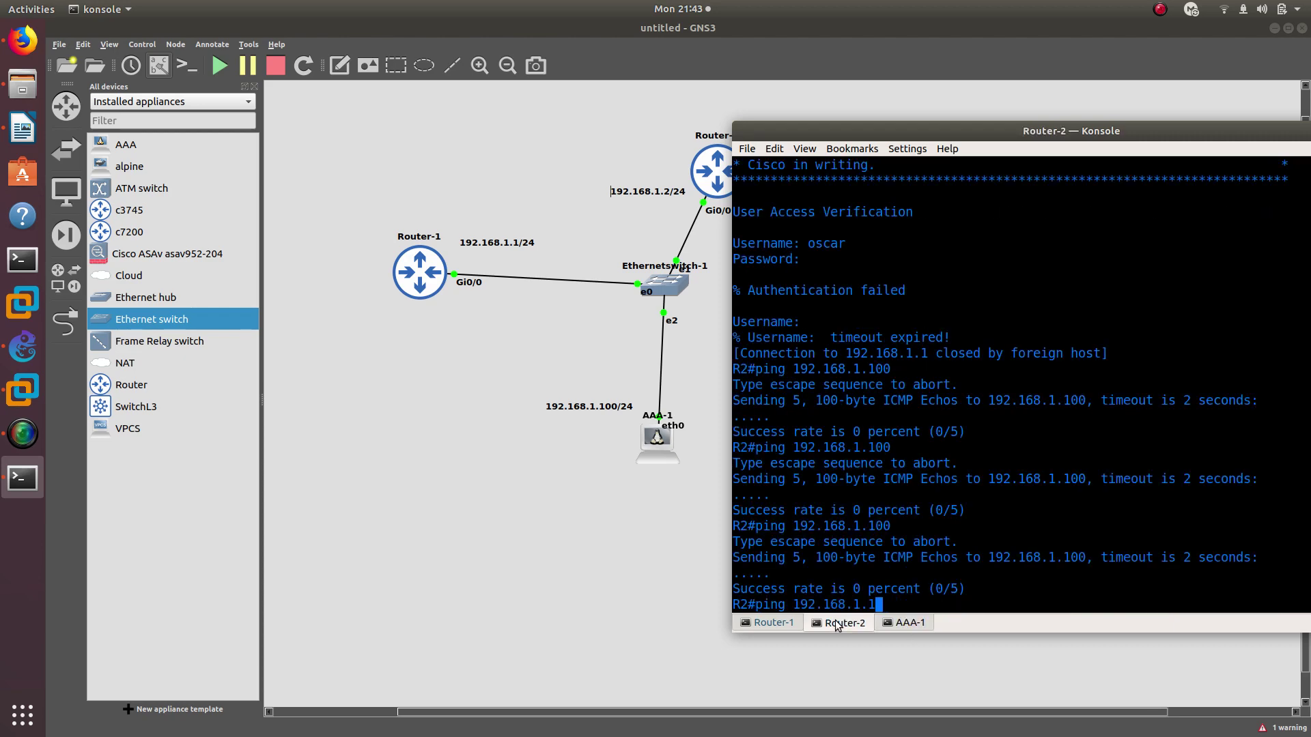
pyautogui.press('Return')
pyautogui.hotkey('shift', 'Left')
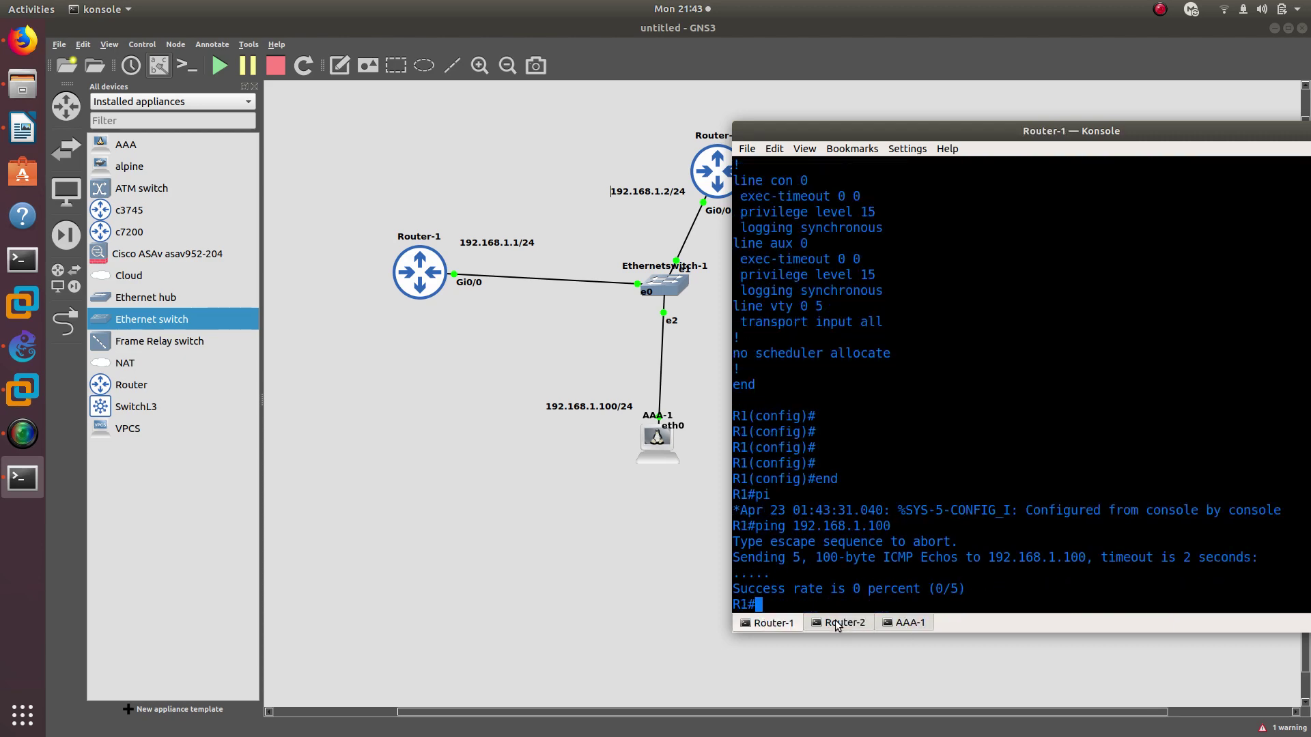
pyautogui.hotkey('shift', 'Left')
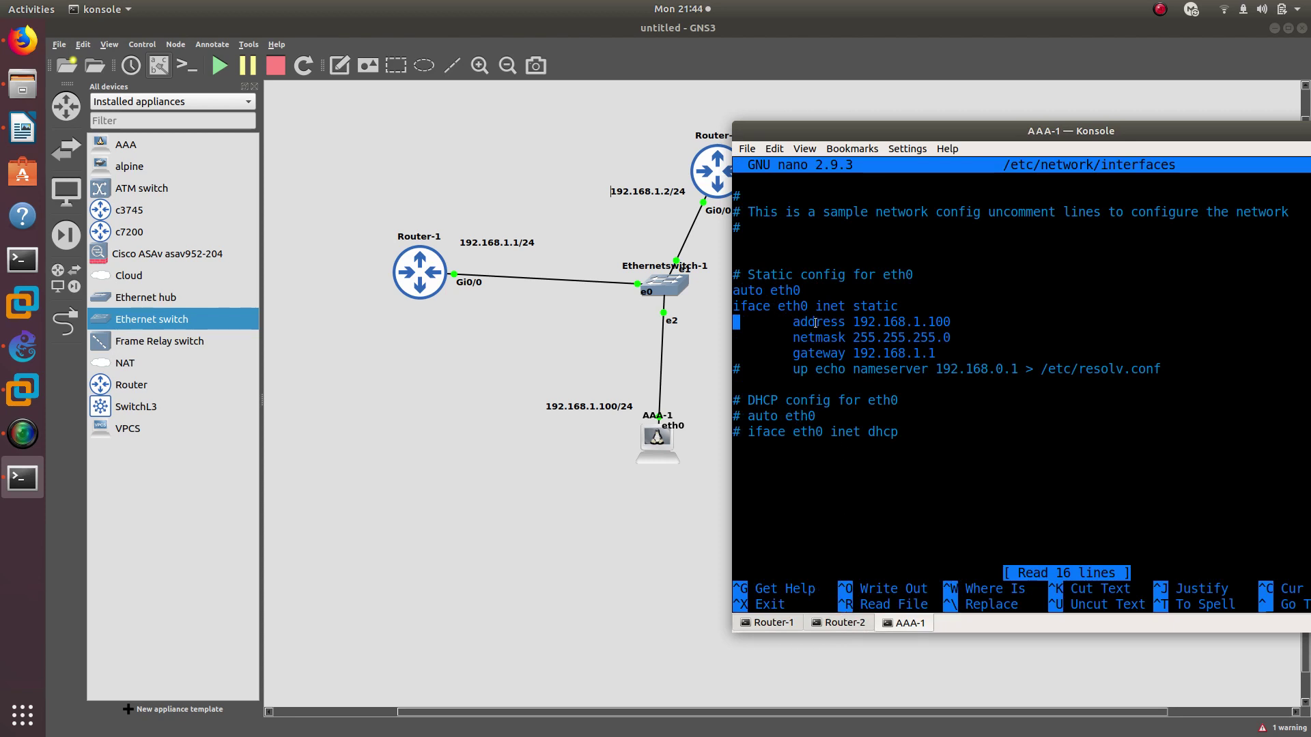
# Close only AAA-1's console tab, keeping the router consoles open
pyautogui.moveTo(859, 132); pyautogui.dragTo(679, 145)
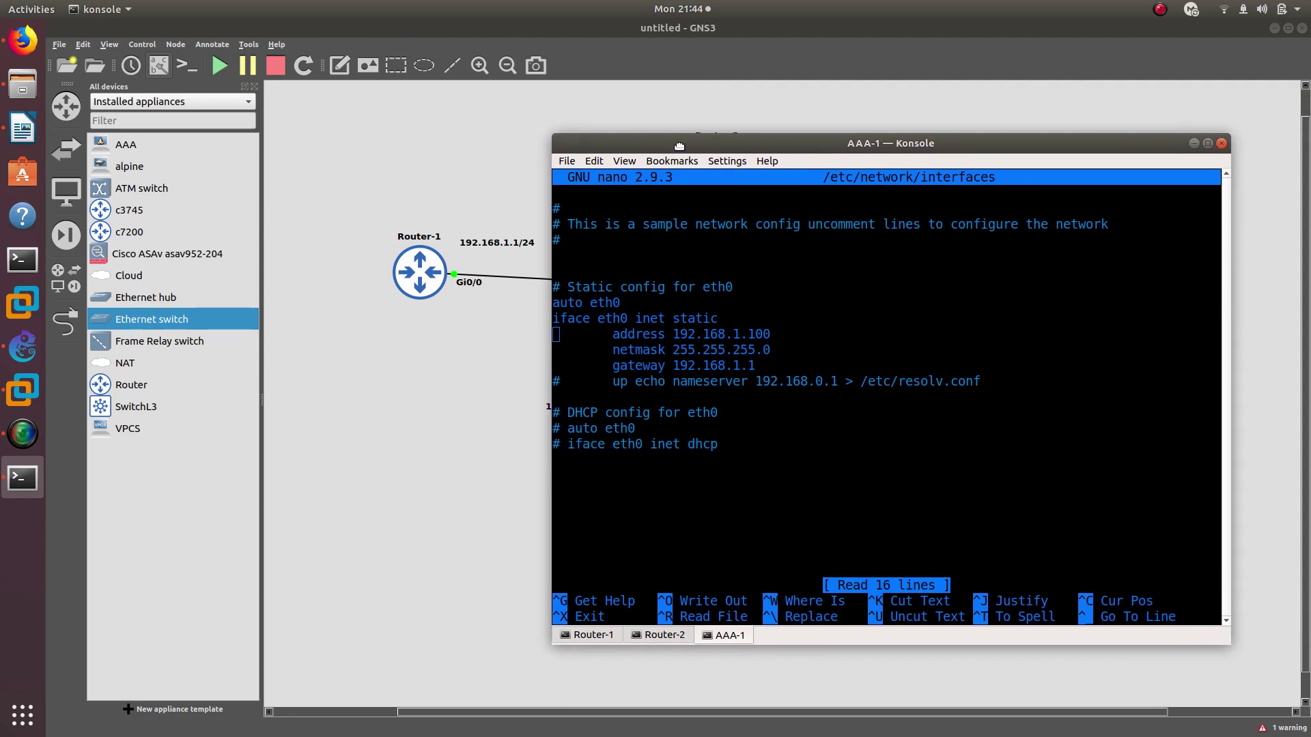
pyautogui.click(1221, 143)
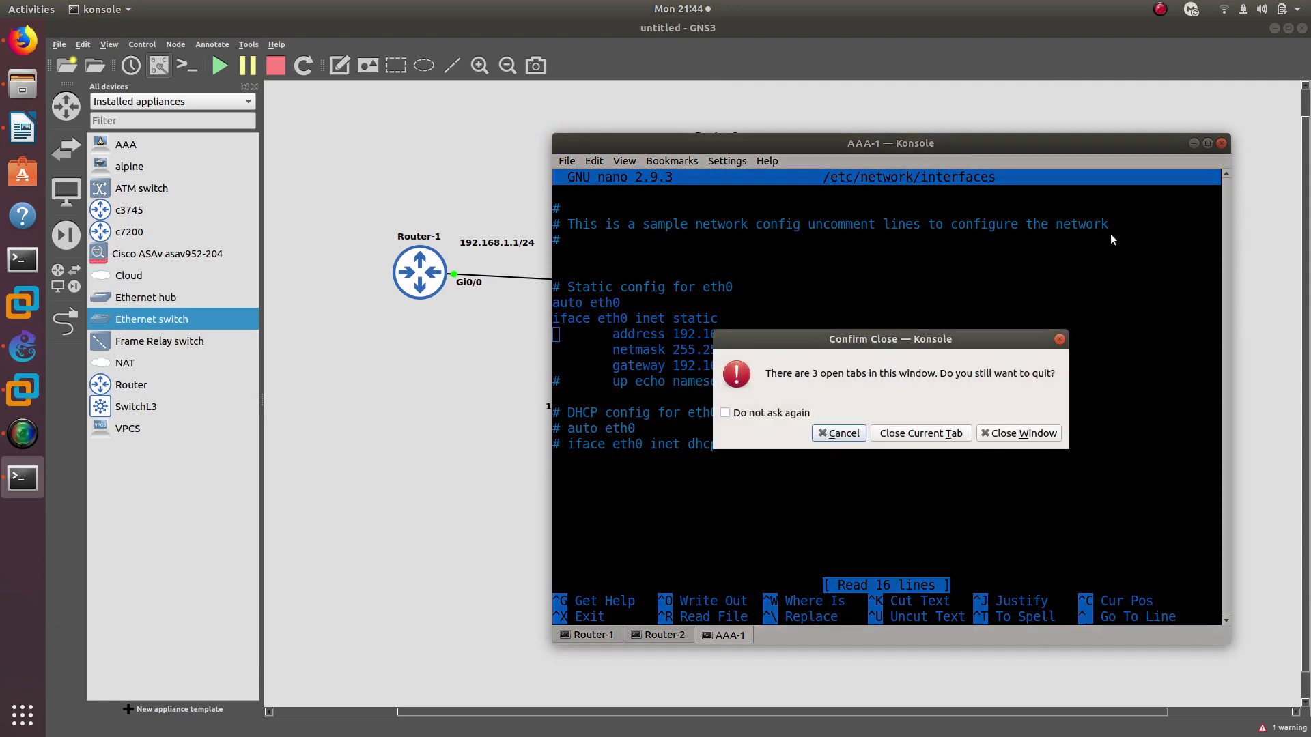
pyautogui.click(837, 433)
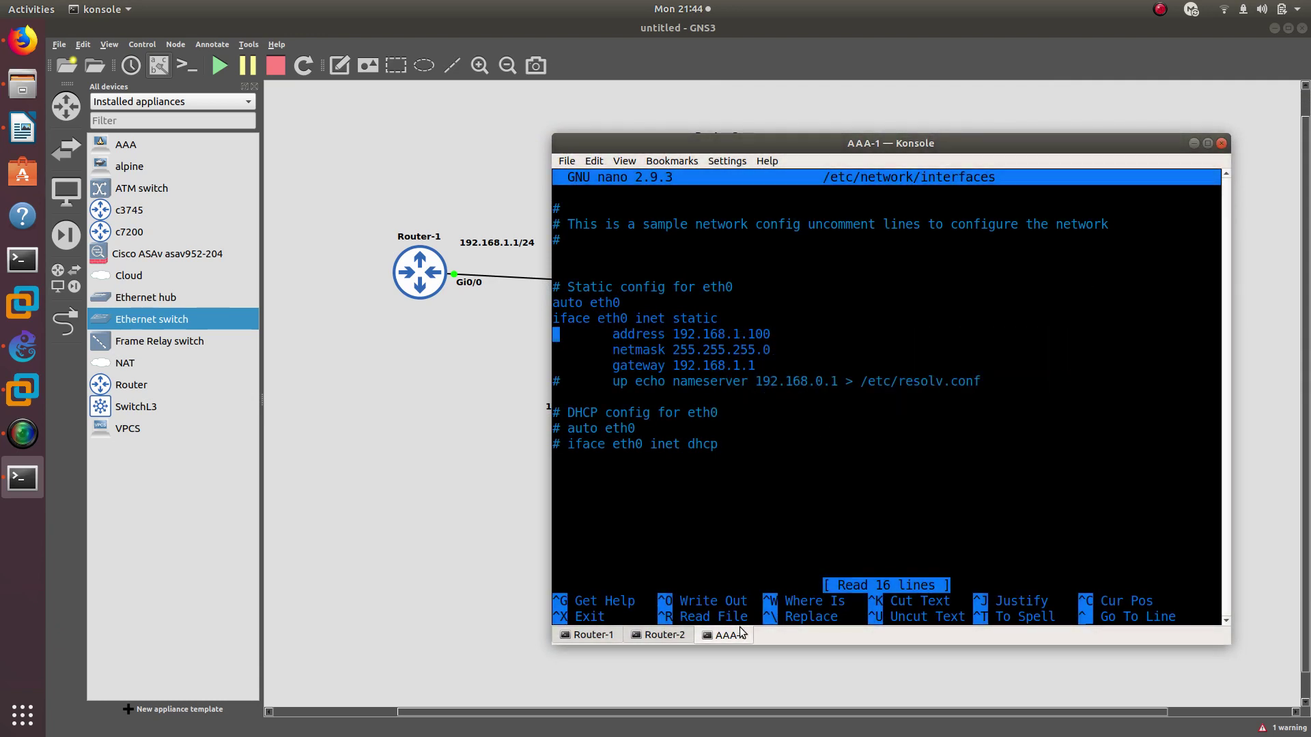
pyautogui.rightClick(738, 635)
pyautogui.click(779, 680)
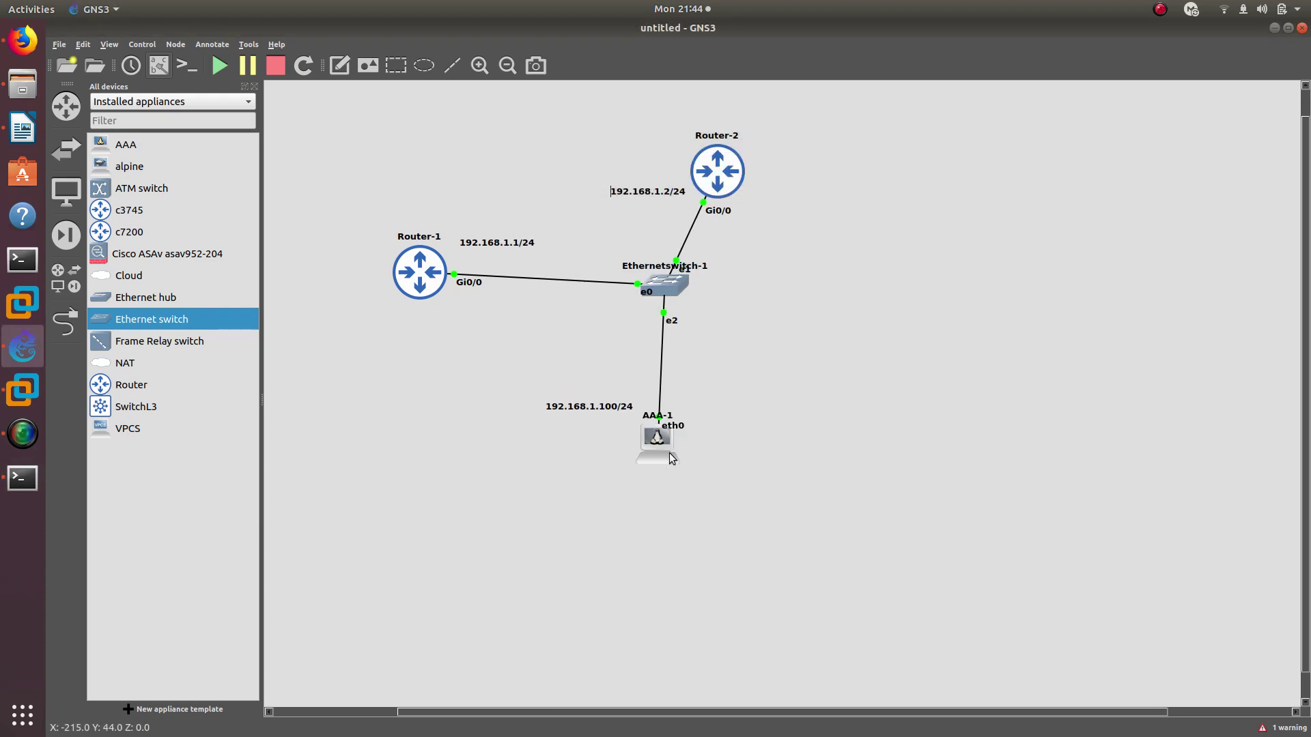
# Stop the AAA-1 node and start it again
pyautogui.rightClick(666, 444)
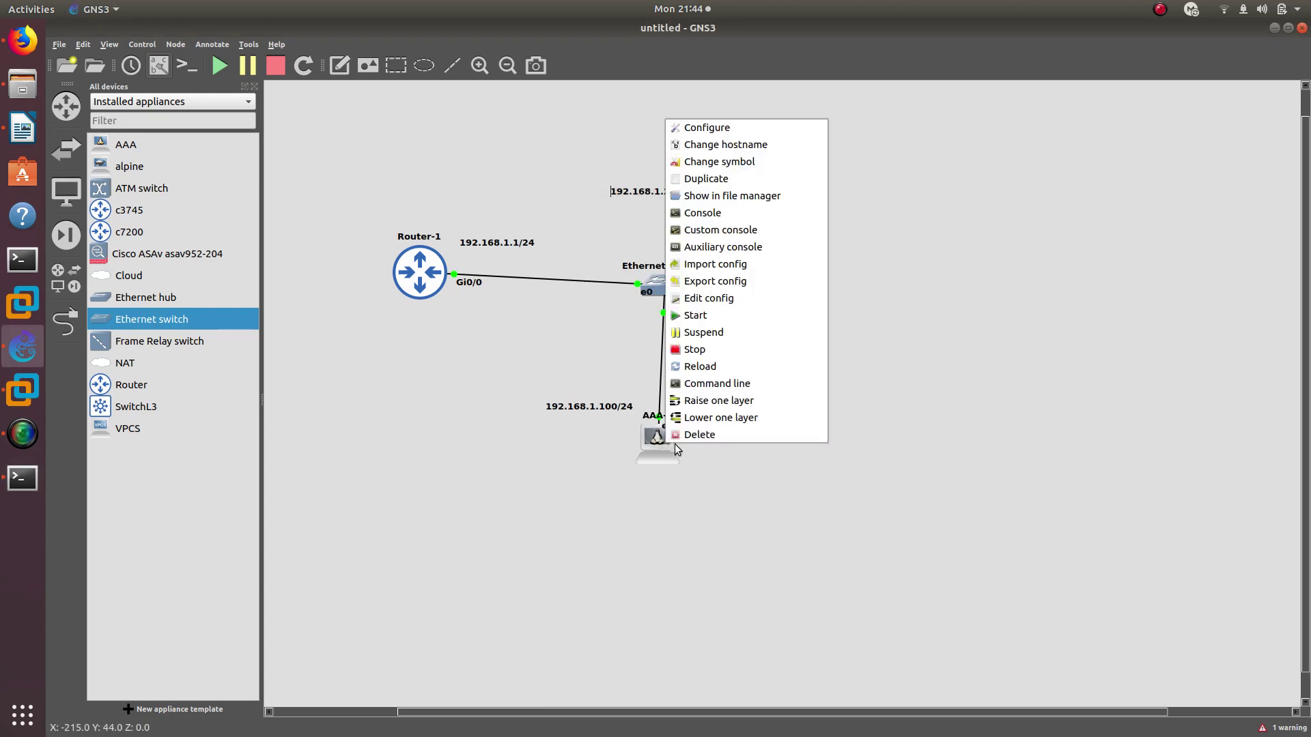
pyautogui.click(706, 351)
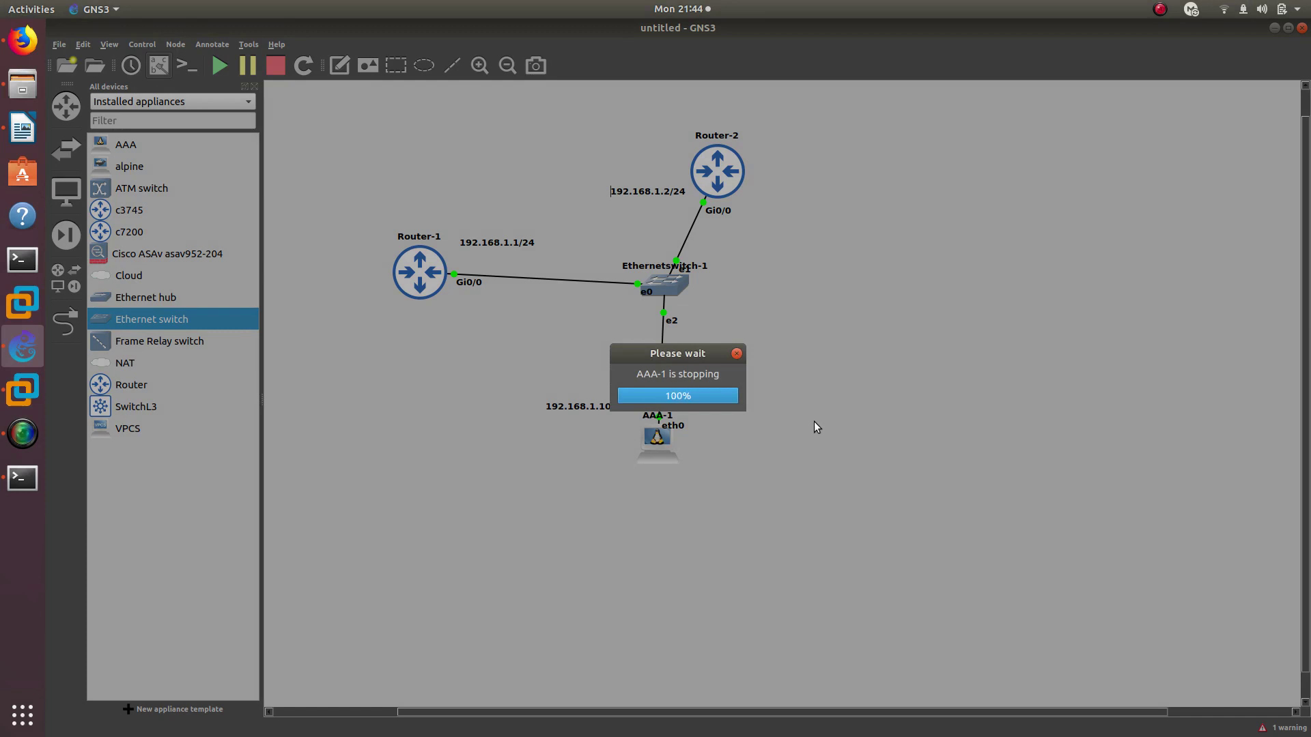
pyautogui.rightClick(665, 436)
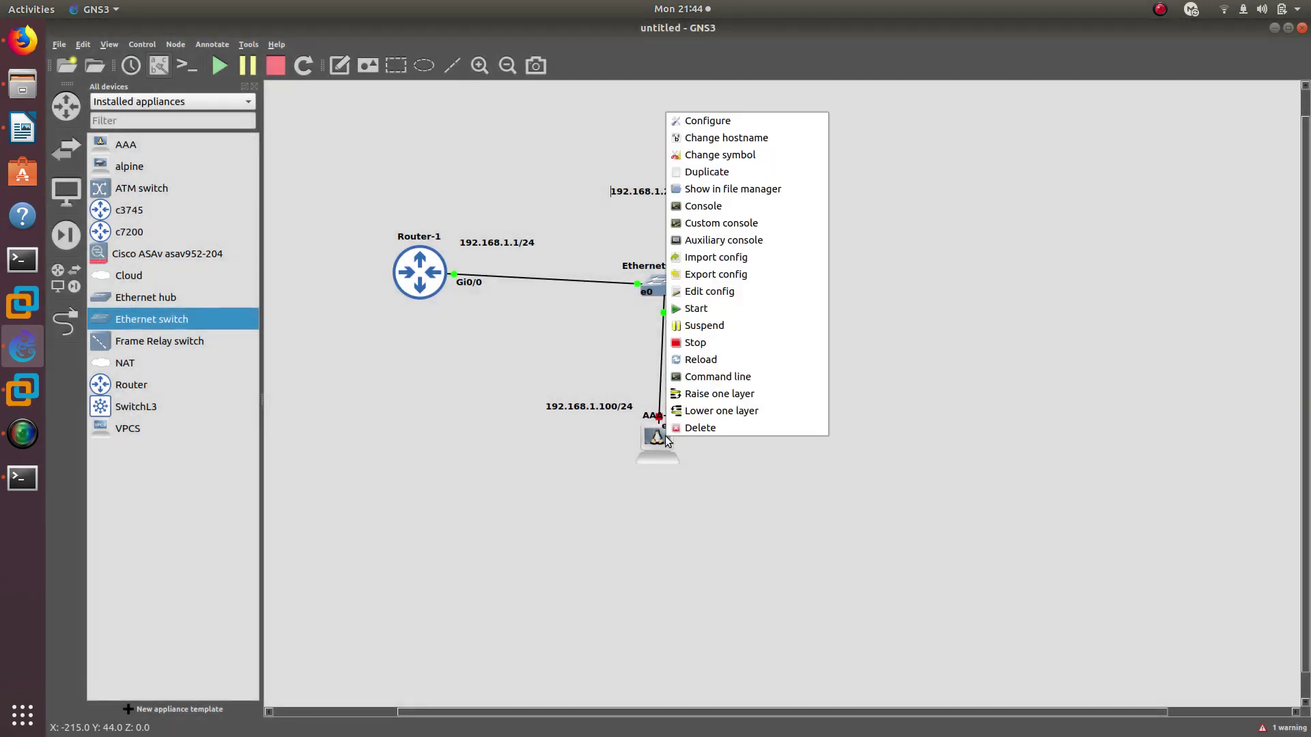
pyautogui.click(748, 304)
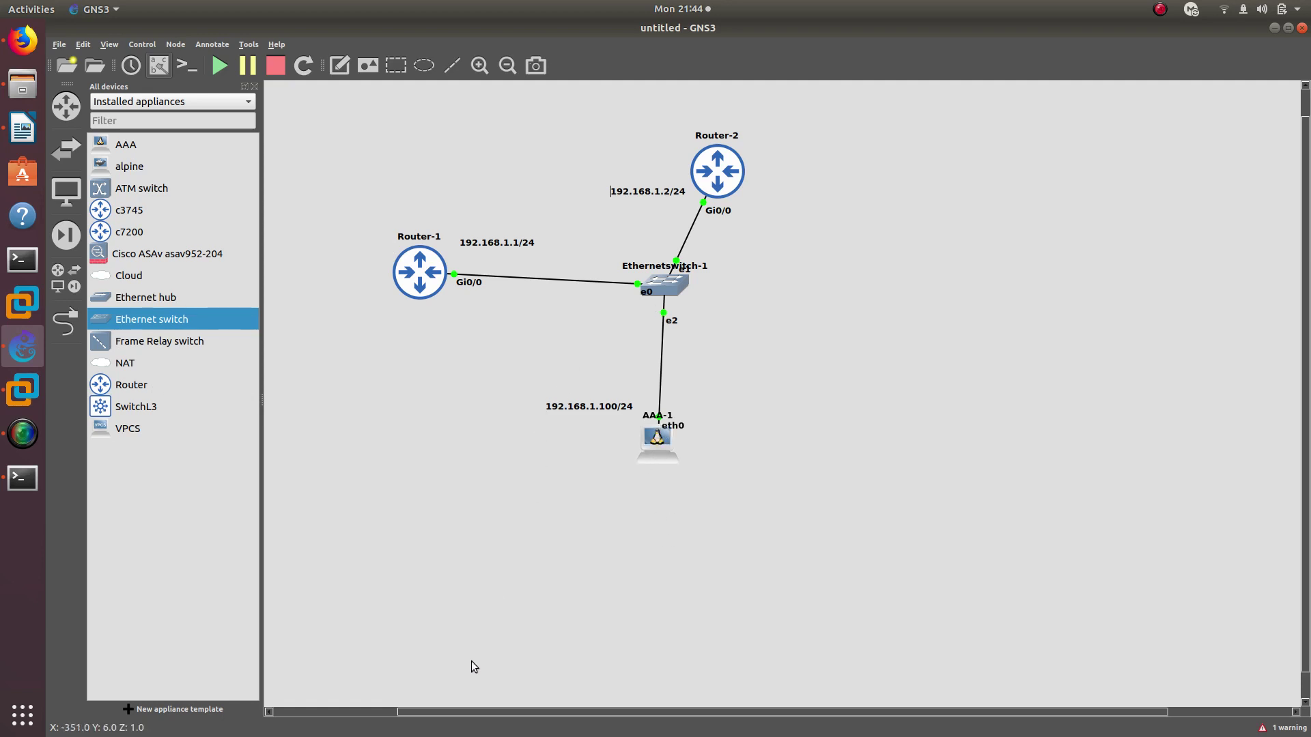
pyautogui.hscroll(-5, 429, 714)
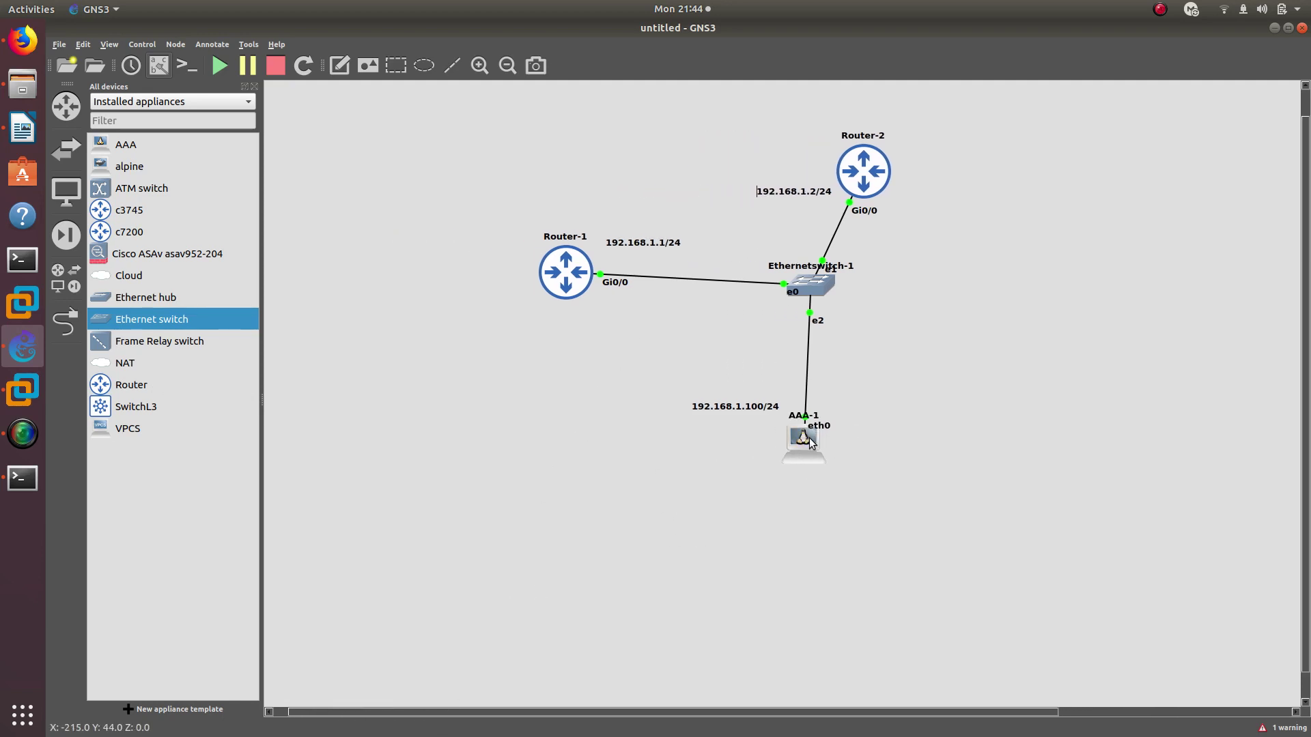
# Close the duplicate AAA-1 console and ping 192.168.1.1 and 192.168.1.2 from AAA-1
pyautogui.doubleClick(811, 442)
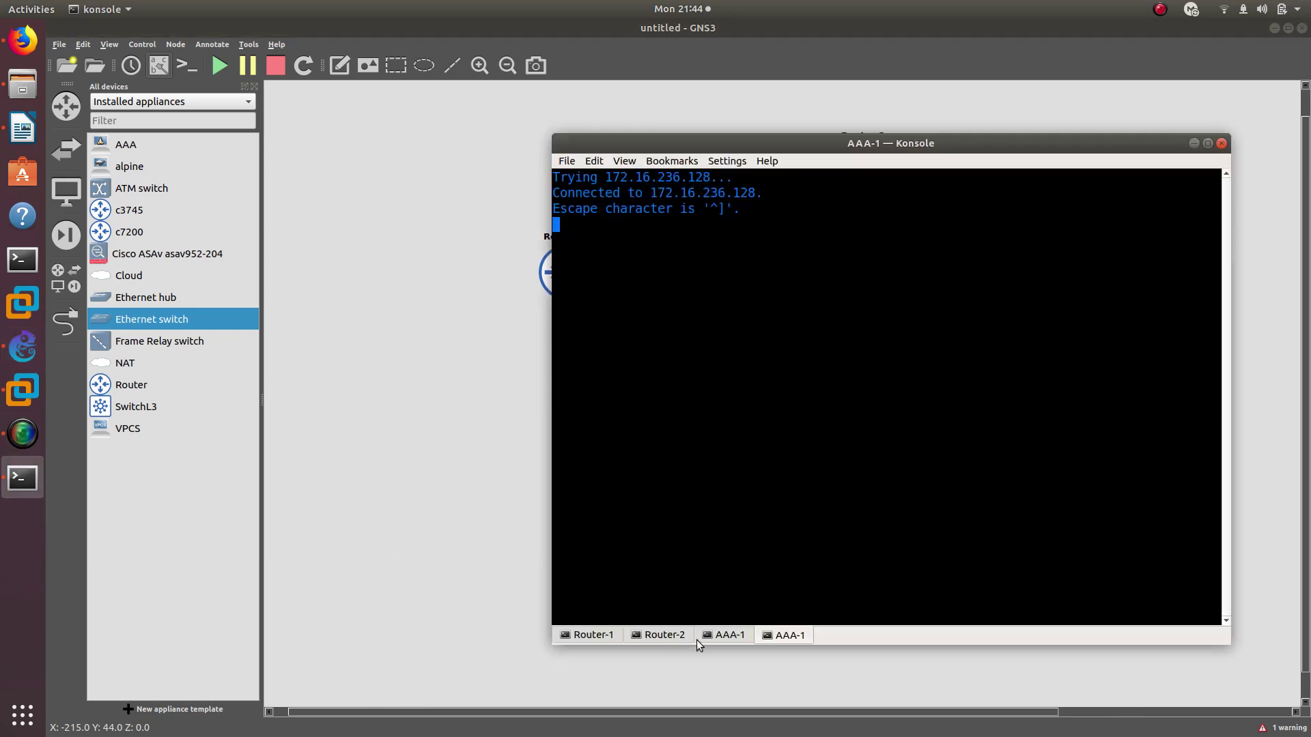
pyautogui.rightClick(786, 638)
pyautogui.click(818, 685)
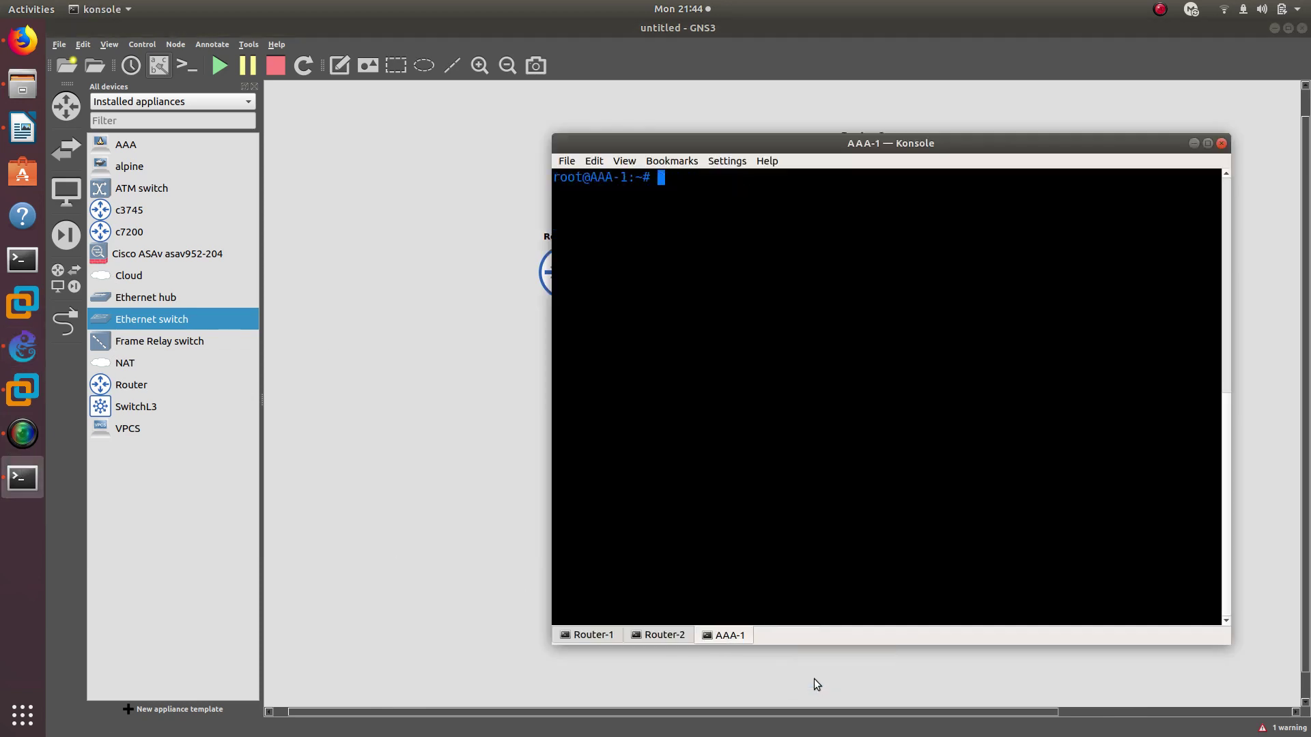
pyautogui.write('ping 192.168.1.1')
pyautogui.press('Return')
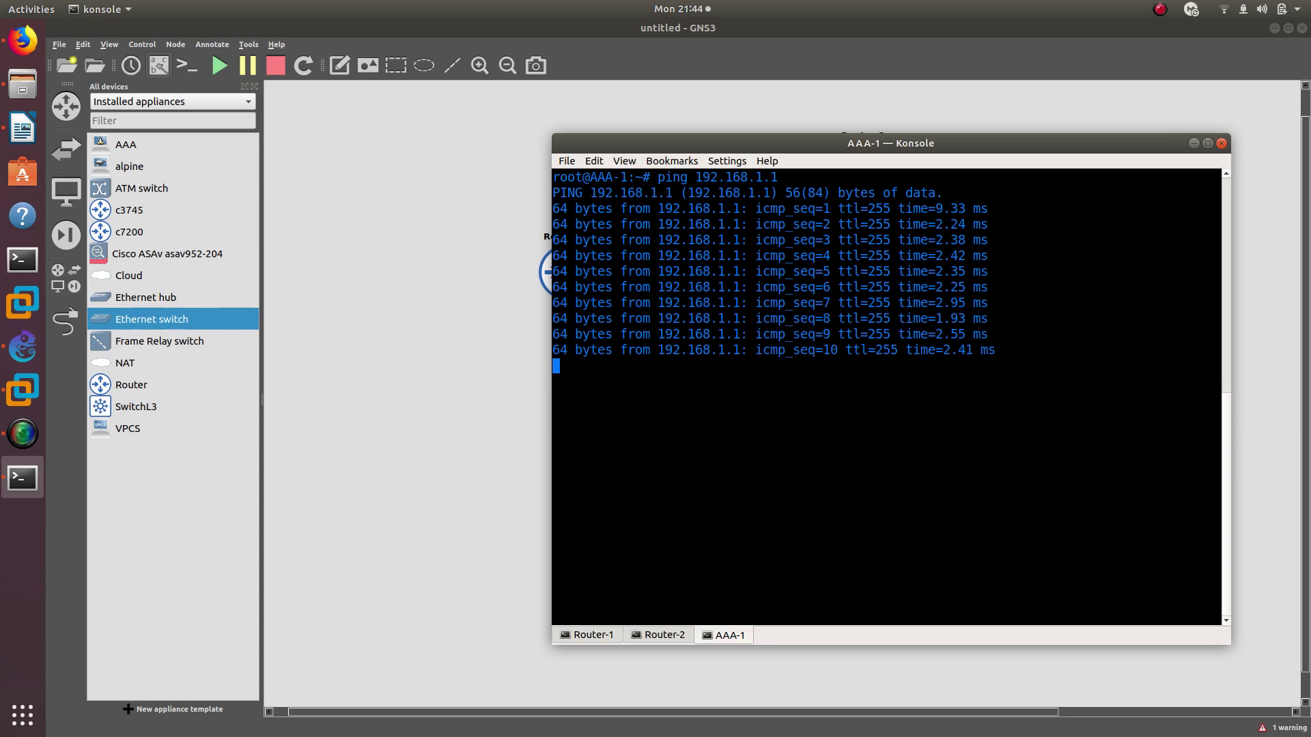
pyautogui.hotkey('ctrl', 'c')
pyautogui.press('Up')
pyautogui.press('BackSpace')
pyautogui.write('2')
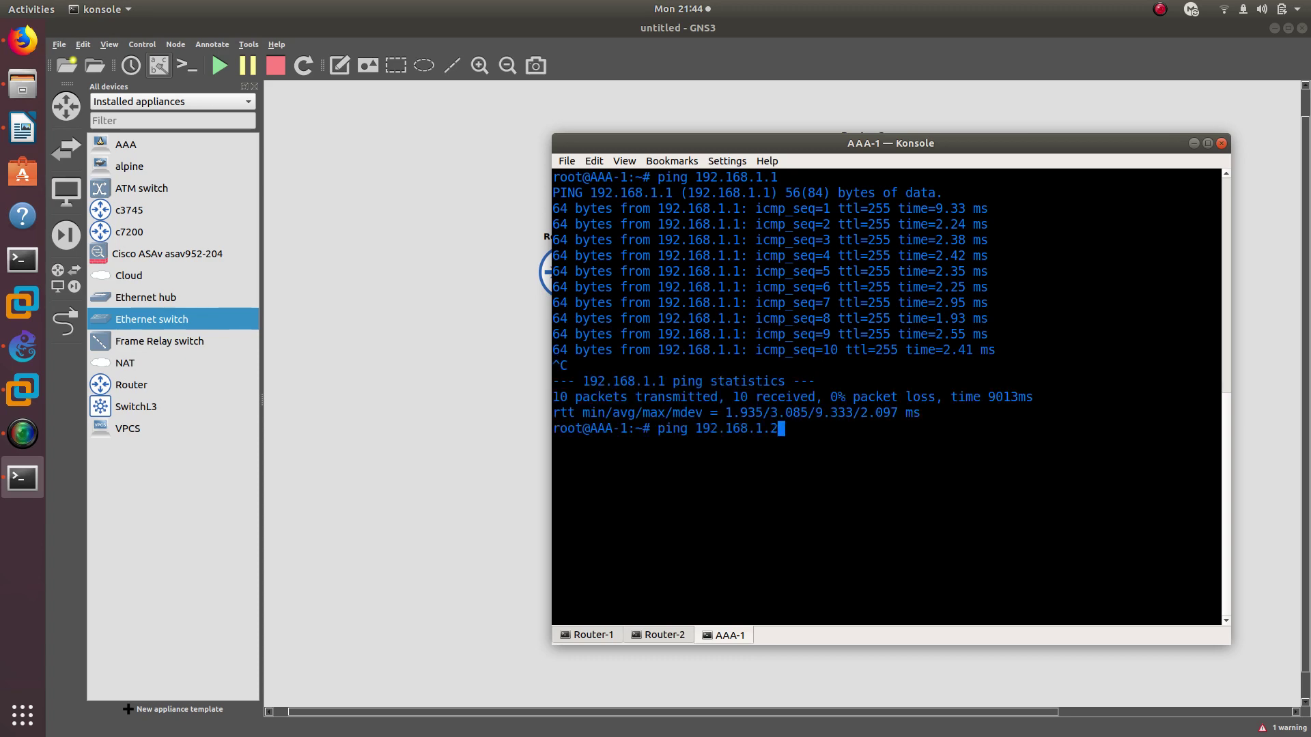
pyautogui.press('Return')
# Re-run Router-2's ping to 192.168.1.100, then check the Router-1 and AAA-1 consoles
pyautogui.click(646, 635)
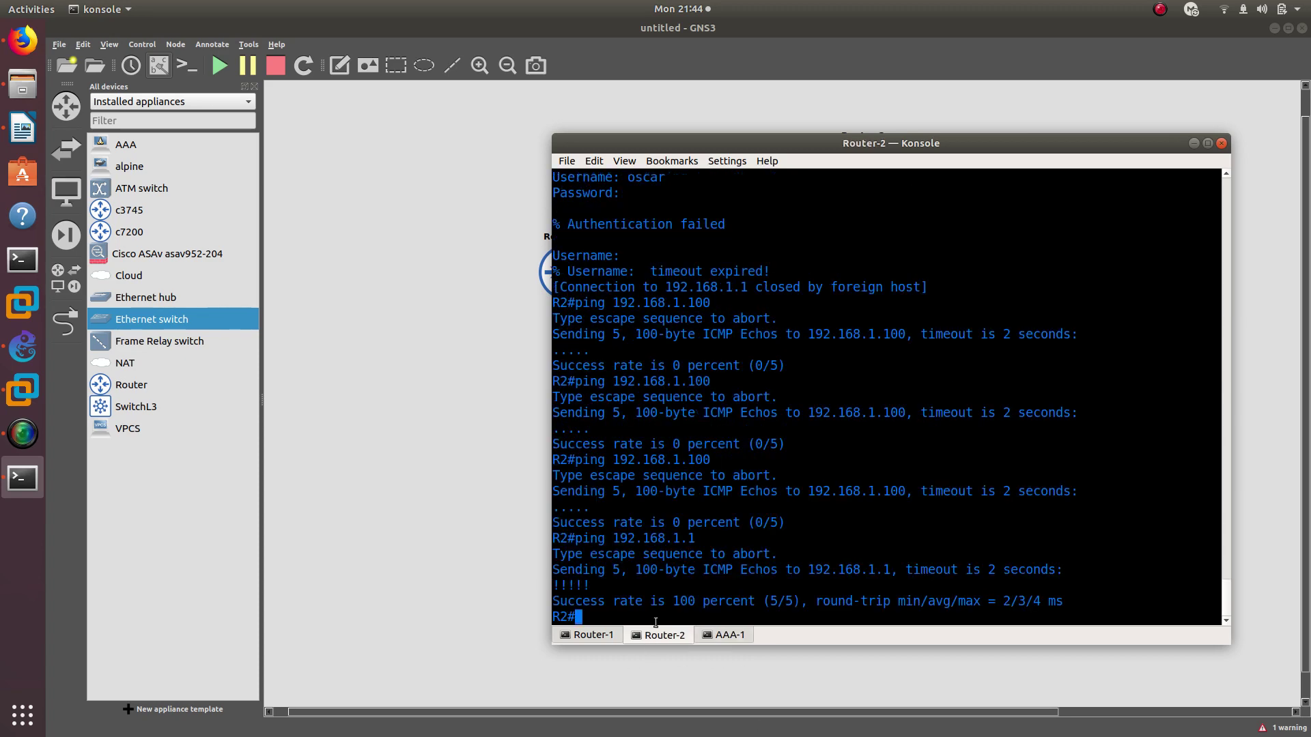
pyautogui.press('Up')
pyautogui.press('Up')
pyautogui.press('Return')
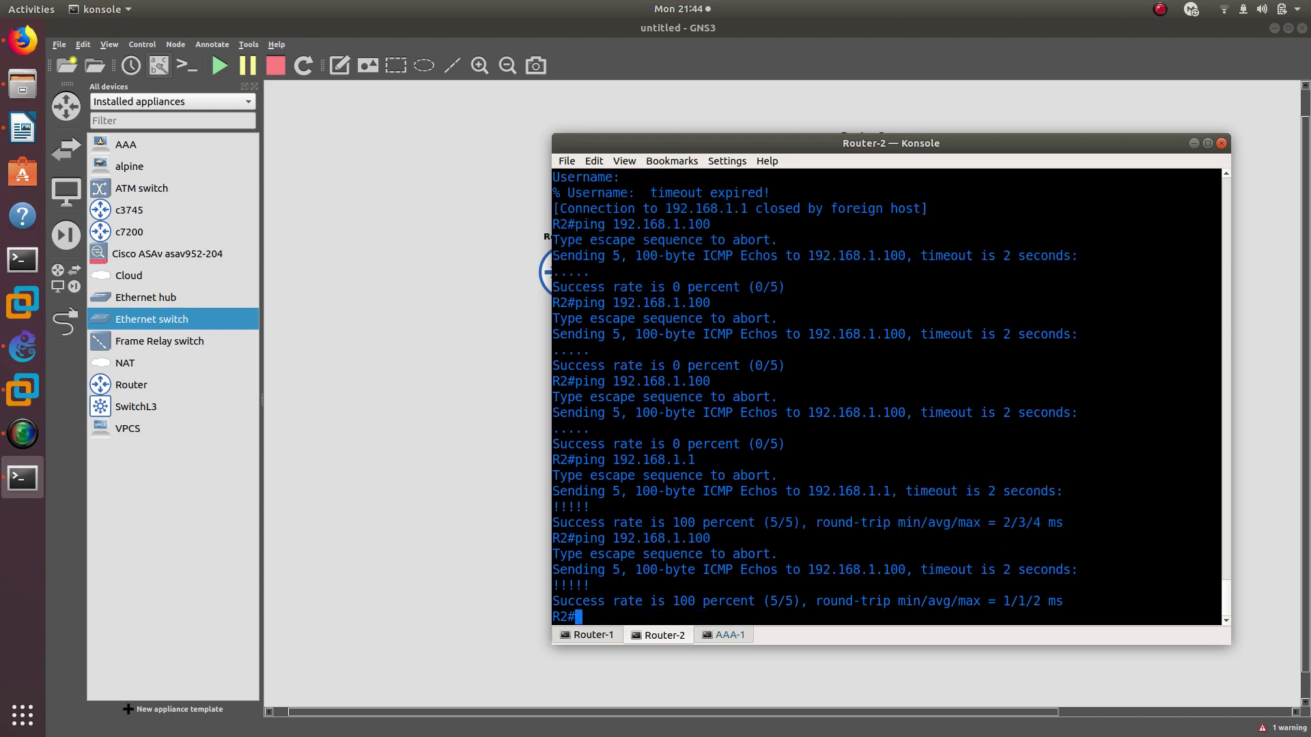
pyautogui.click(611, 635)
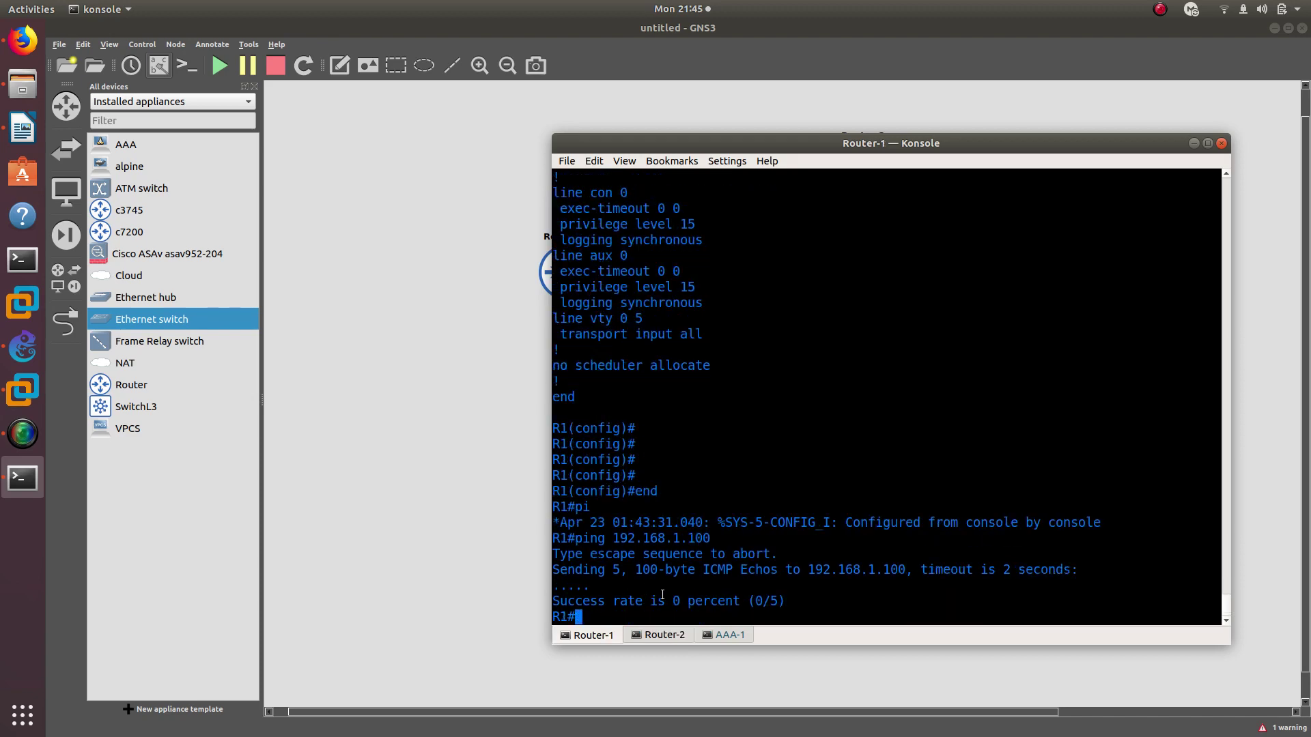
pyautogui.click(734, 635)
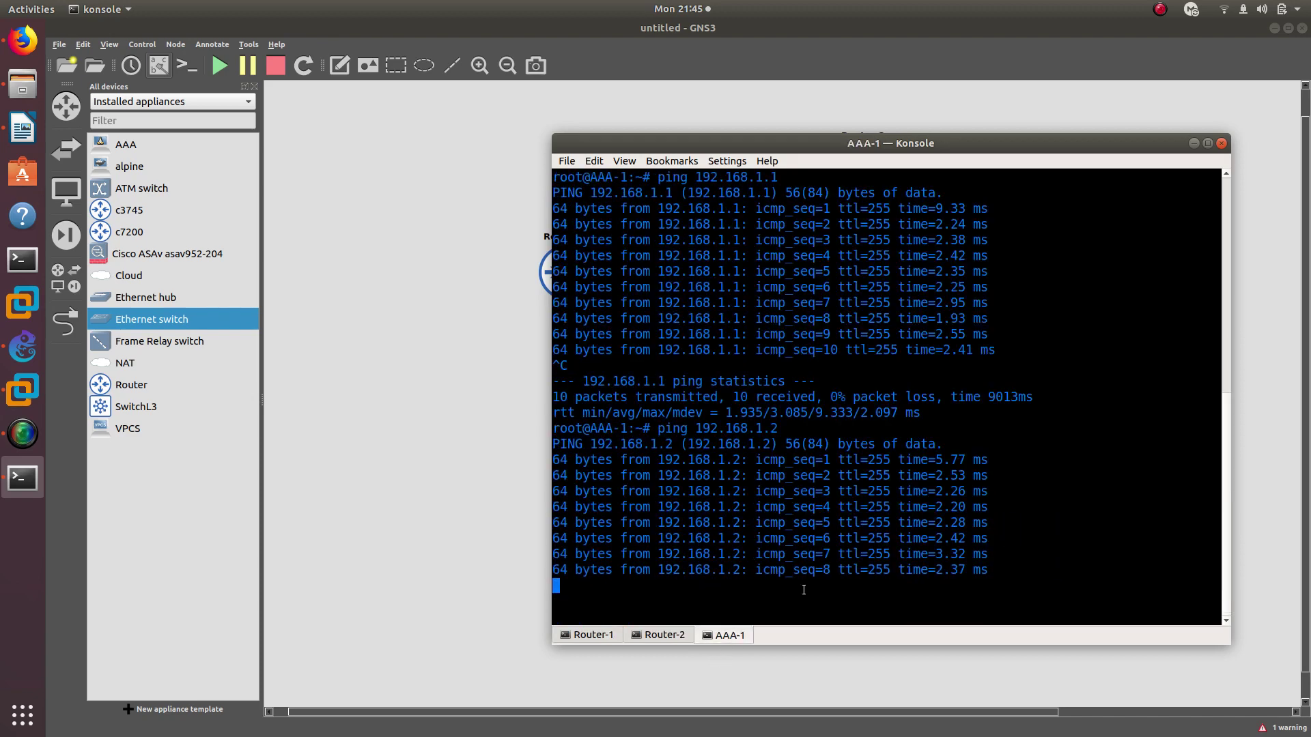
pyautogui.click(656, 635)
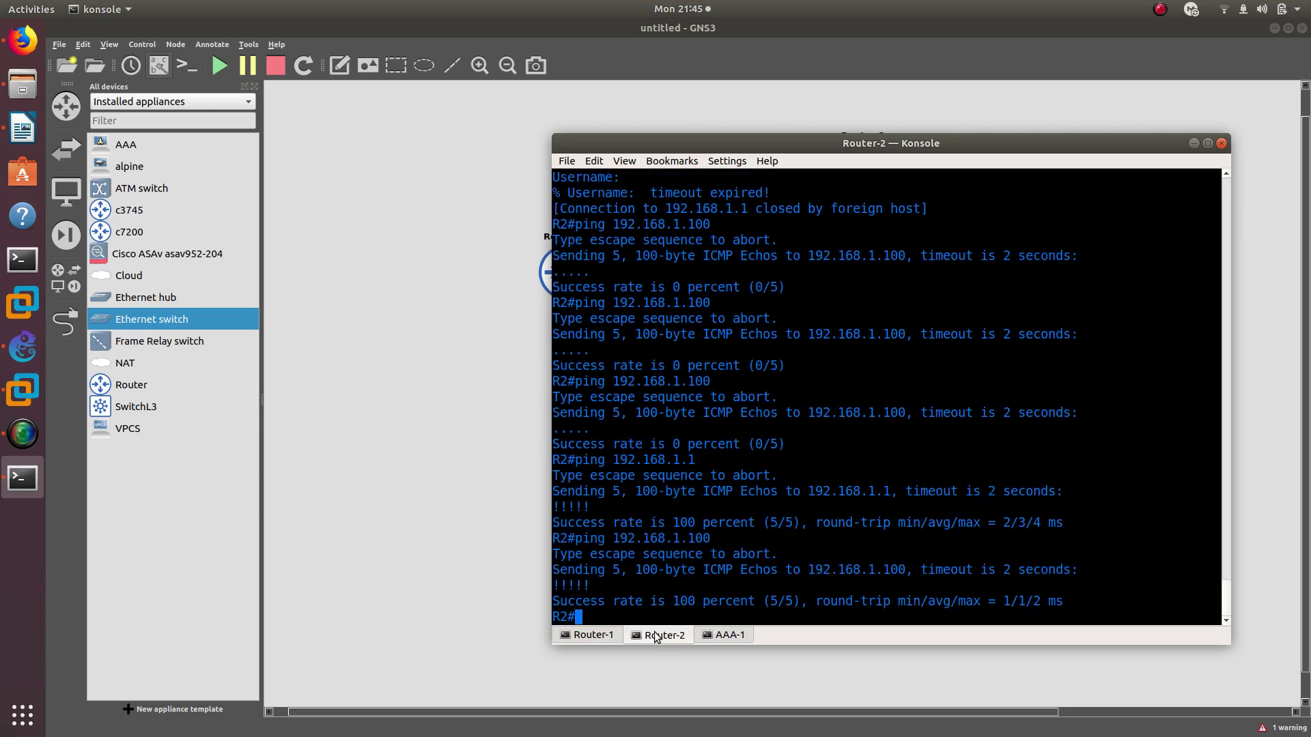
# Telnet from Router-2 to 192.168.1.1 and log in as oscar with the password
pyautogui.press('Up')
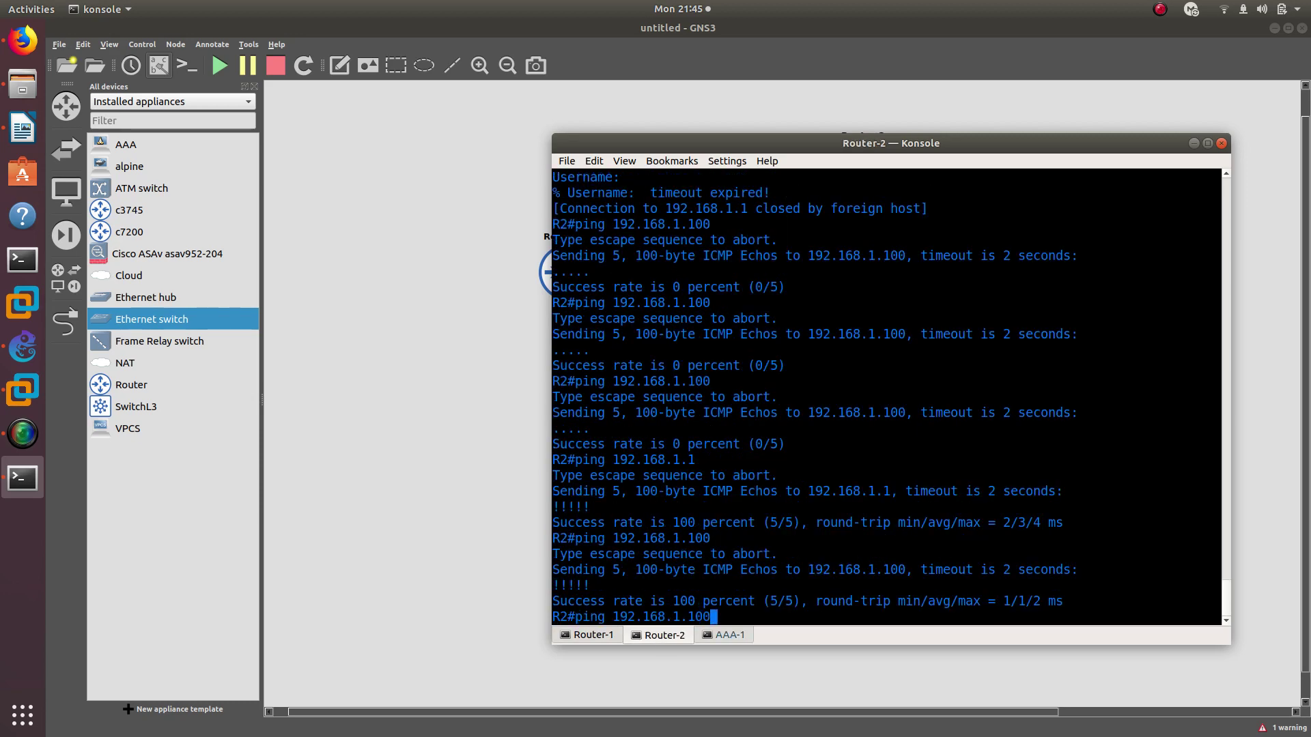
pyautogui.press('Up')
pyautogui.press('Up')
pyautogui.press('Up')
pyautogui.press('Up')
pyautogui.press('Up')
pyautogui.press('Return')
pyautogui.write('oscar')
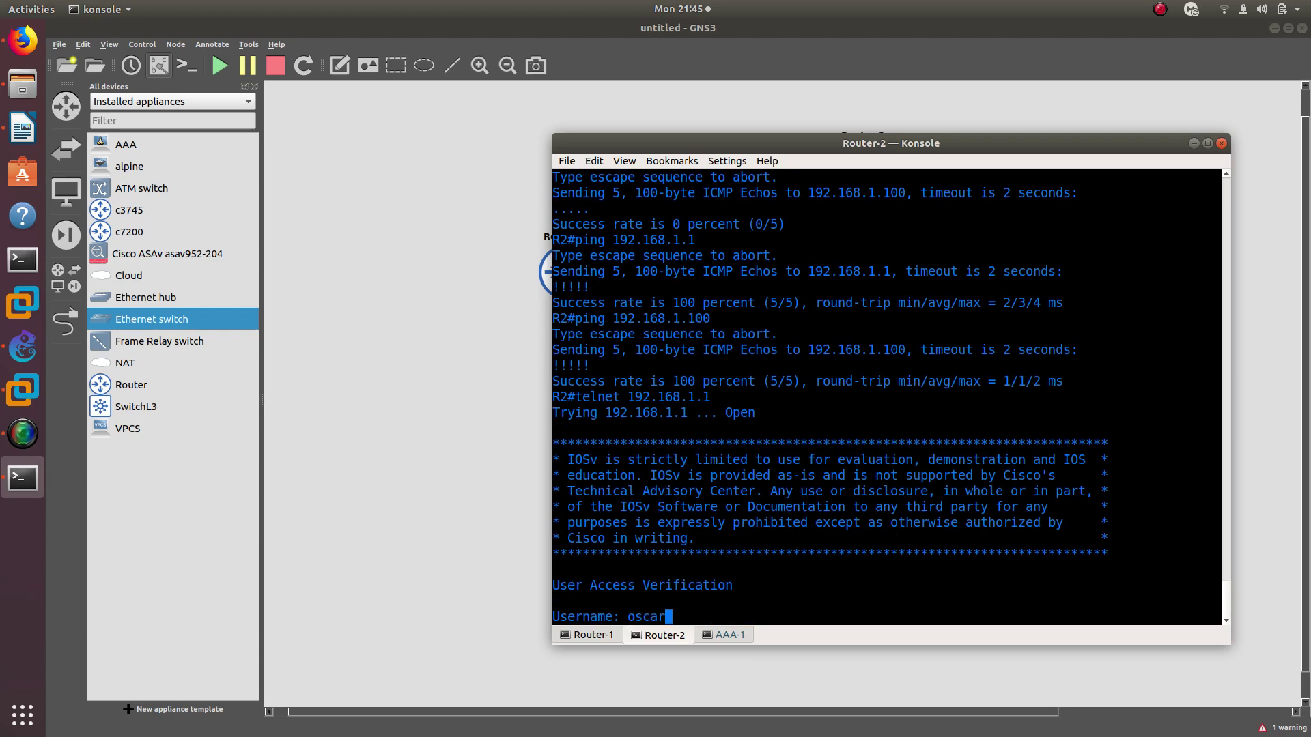
pyautogui.press('Return')
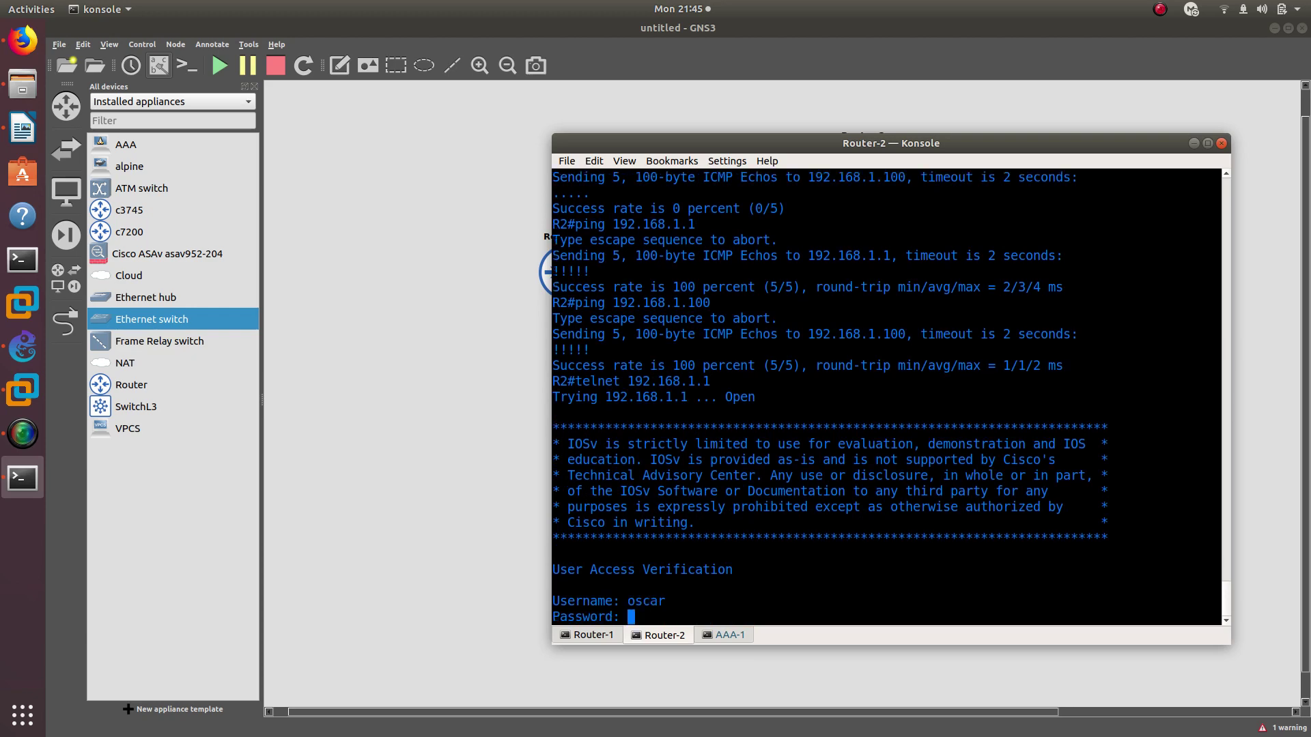
pyautogui.press('Return')
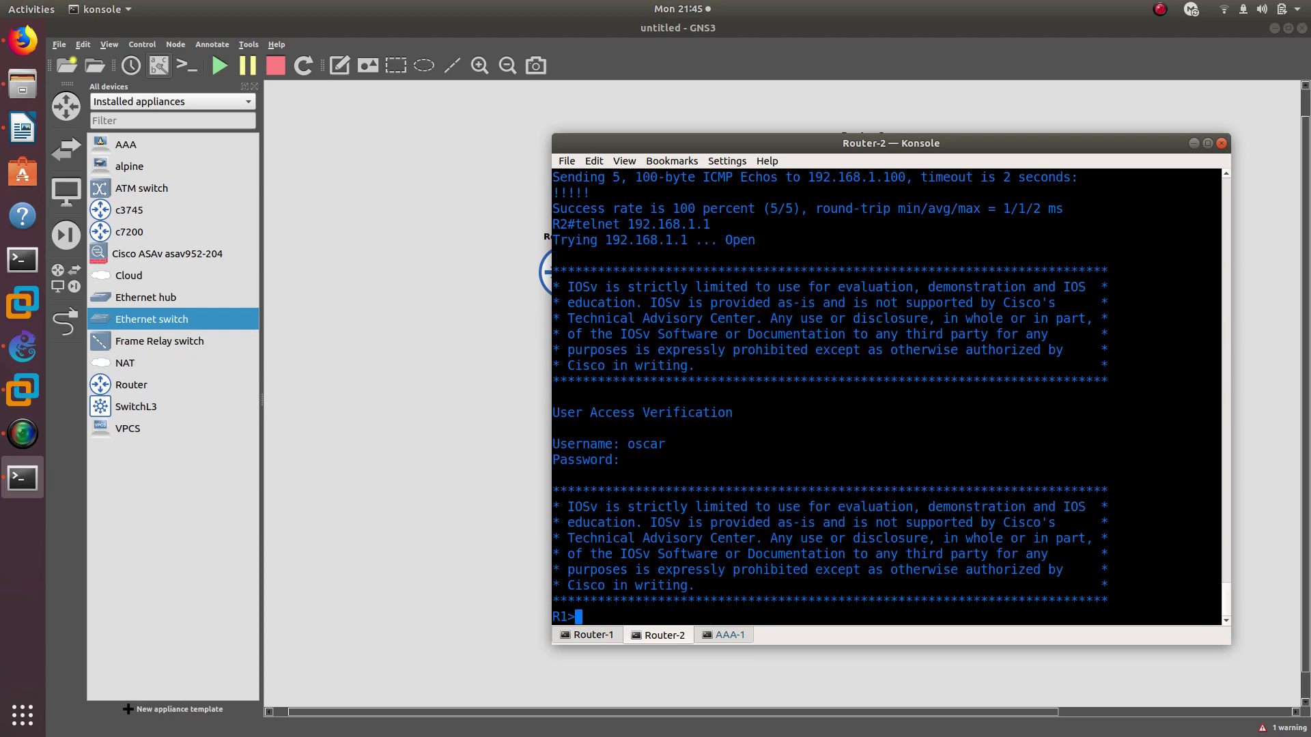
pyautogui.doubleClick(649, 443)
# Stop AAA-1's ping to 192.168.1.2 and begin a cd into the etc/tacacs directory
pyautogui.click(727, 635)
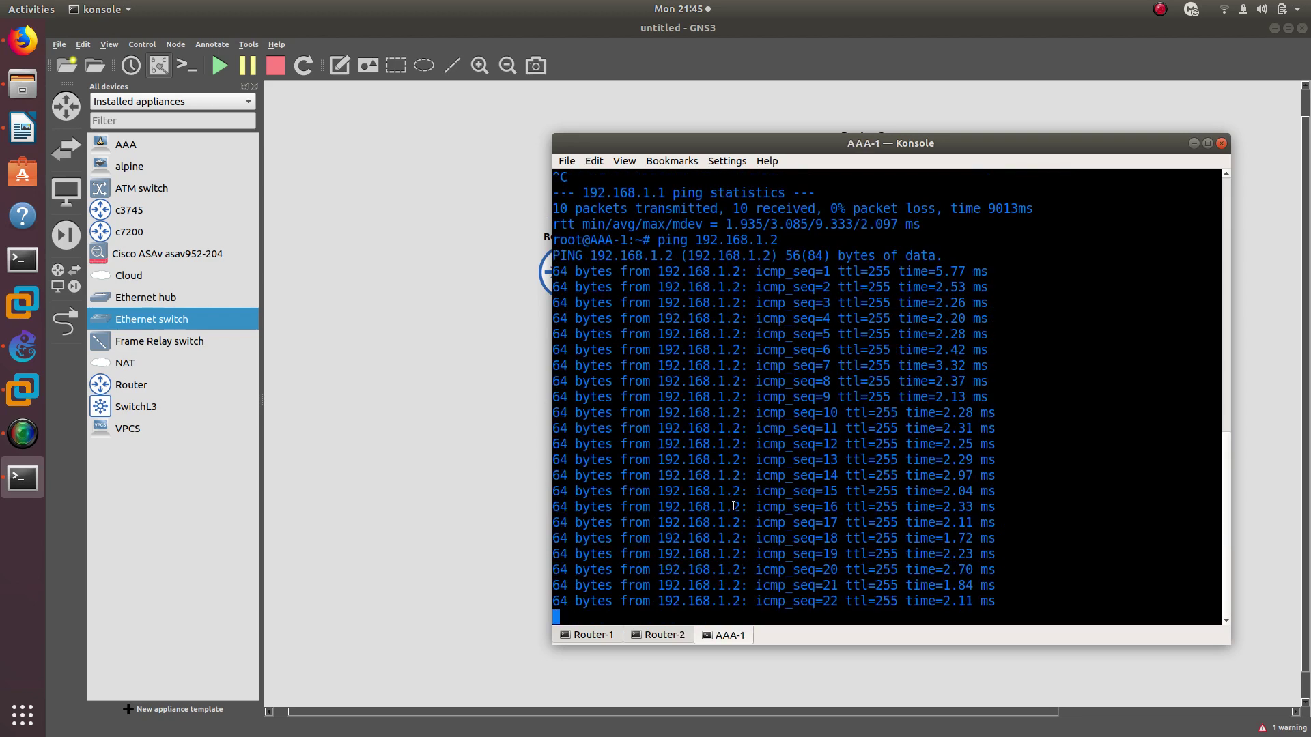
pyautogui.hotkey('ctrl', 'c')
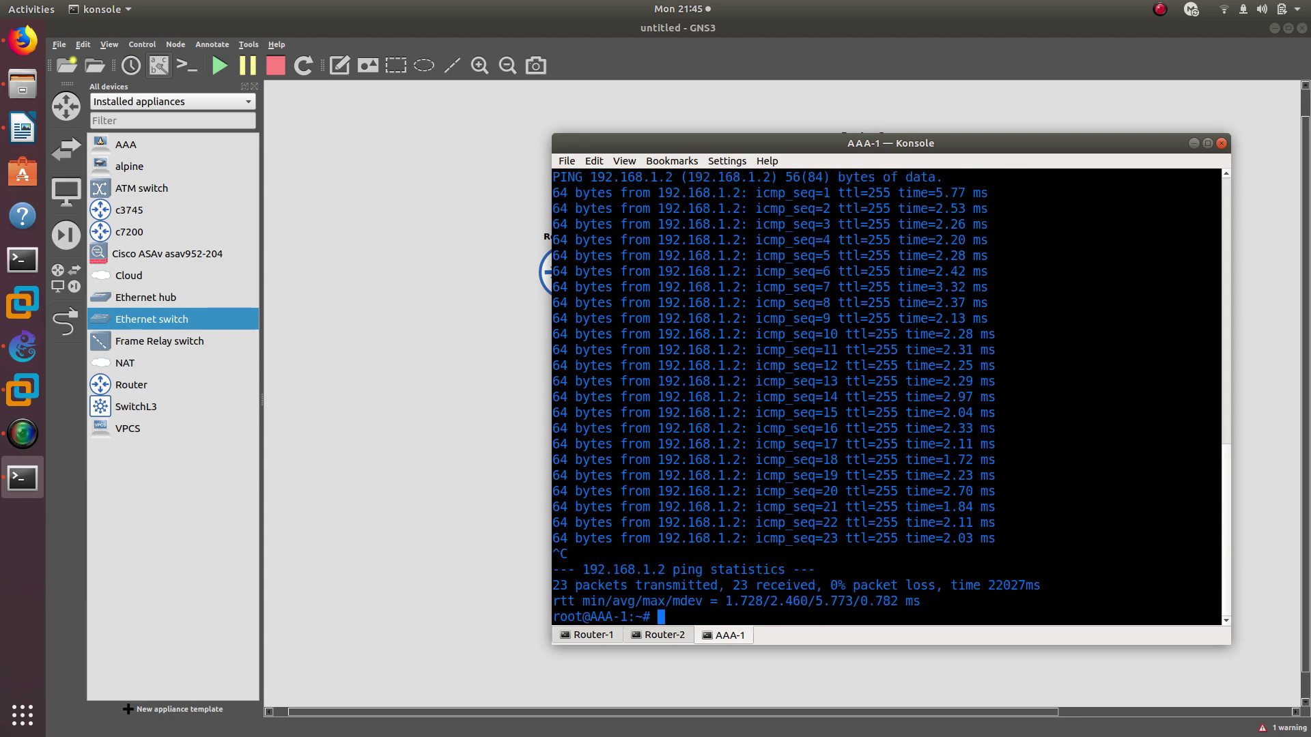
pyautogui.write('cd ')
pyautogui.write('etc/')
pyautogui.write('tac')
pyautogui.write('as')
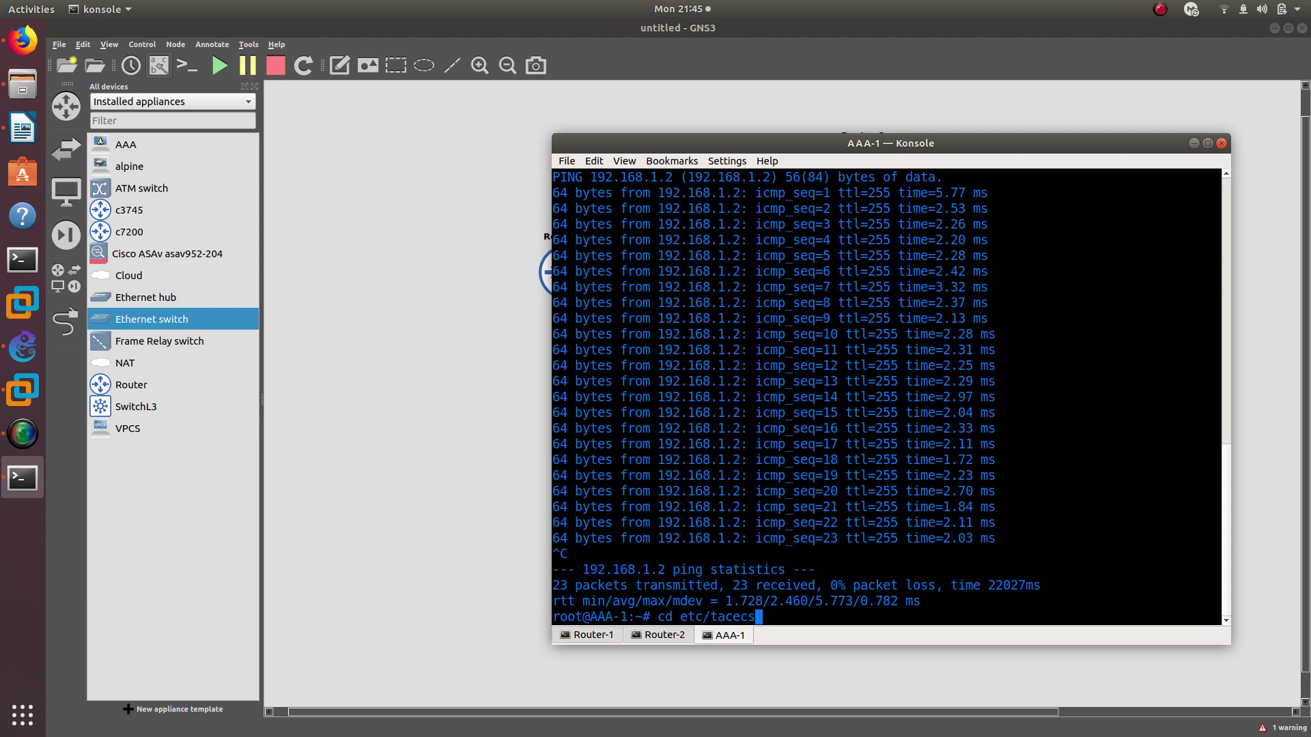
# Fix the path and change AAA-1 into the /etc/tacacs+ directory
pyautogui.press('BackSpace')
pyautogui.write('cs+')
pyautogui.press('Return')
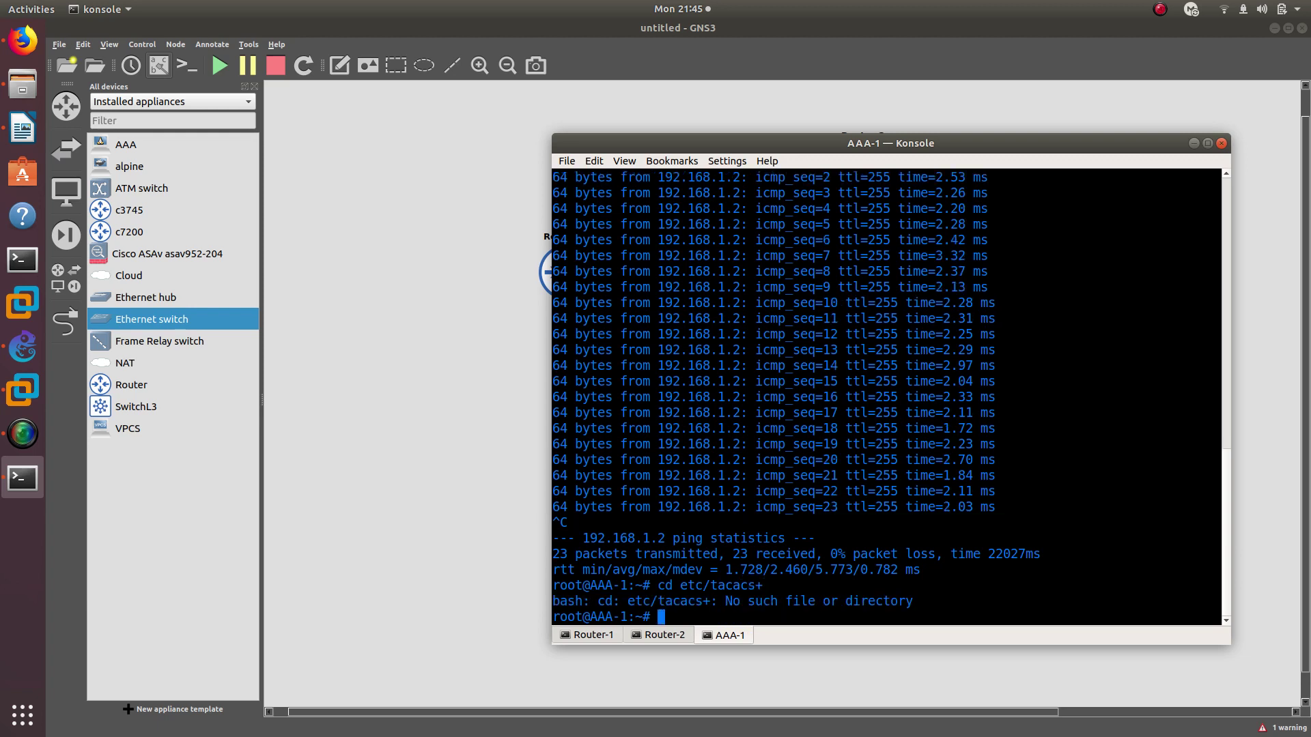
pyautogui.press('Up')
pyautogui.press('Left')
pyautogui.hotkey('ctrl', 'Left')
pyautogui.hotkey('ctrl', 'Left')
pyautogui.write('/')
pyautogui.press('Return')
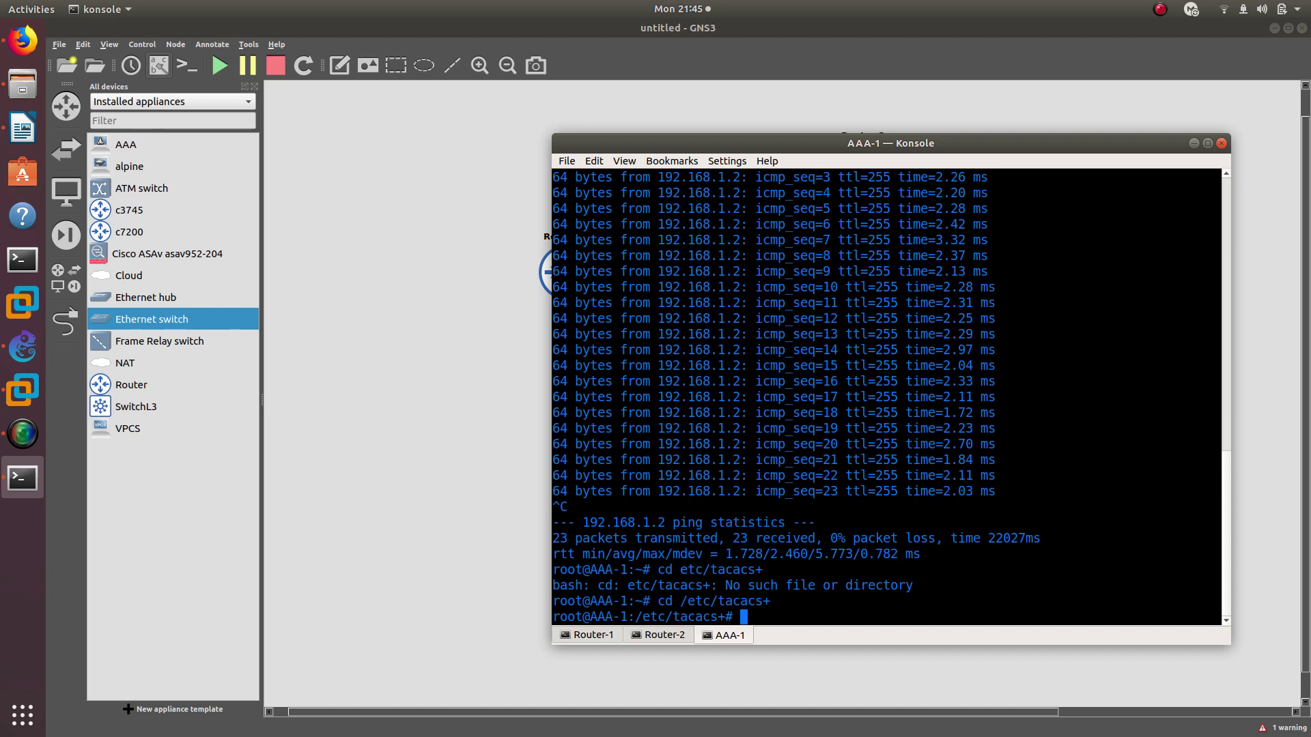
# Open tac_plus.conf in nano and scroll to the gns3 and oscar user entries
pyautogui.write('nano t')
pyautogui.press('Tab')
pyautogui.press('Return')
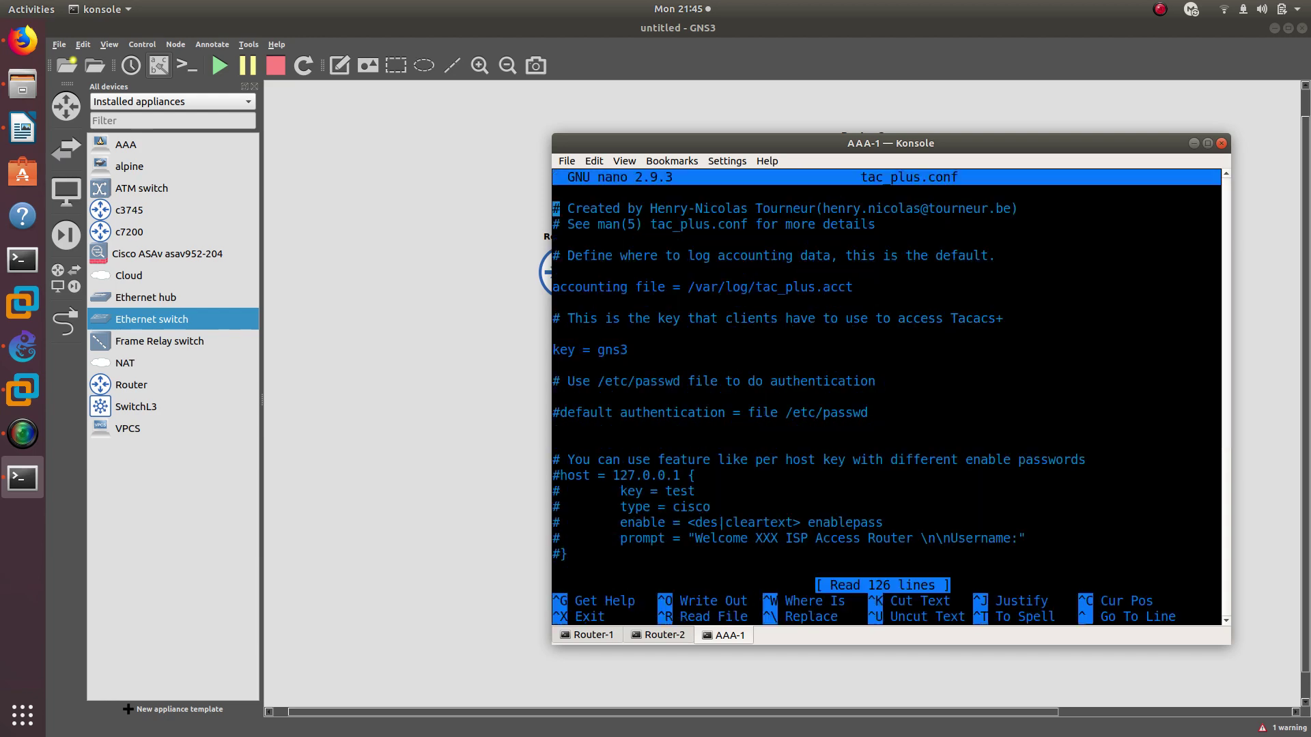
pyautogui.press('Down')
pyautogui.press('Down')
pyautogui.press('Down')
pyautogui.press('Down')
pyautogui.press('Down')
pyautogui.press('Down')
pyautogui.press('Down')
pyautogui.press('Down')
pyautogui.press('Down')
pyautogui.press('Down')
pyautogui.press('Down')
pyautogui.press('Down')
pyautogui.press('Down')
pyautogui.press('Down')
pyautogui.press('Down')
pyautogui.press('Down')
pyautogui.press('Down')
pyautogui.press('Down')
pyautogui.press('Down')
pyautogui.press('Down')
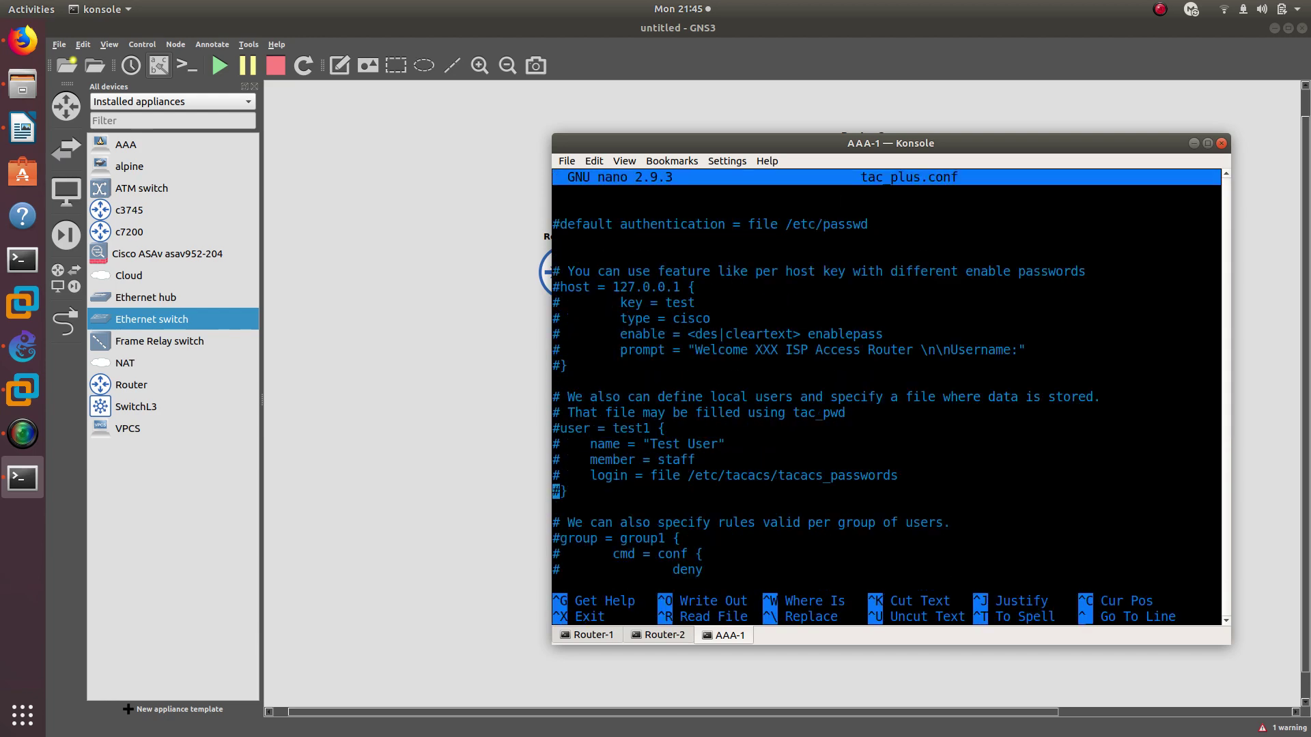
pyautogui.press('Down')
pyautogui.press('Down')
pyautogui.press('Down')
pyautogui.press('Down')
pyautogui.press('Down')
pyautogui.press('Down')
pyautogui.press('Down')
pyautogui.press('Down')
pyautogui.press('Down')
pyautogui.press('Down')
pyautogui.press('Down')
pyautogui.press('Down')
pyautogui.press('Down')
pyautogui.press('Down')
pyautogui.press('Down')
pyautogui.press('Down')
pyautogui.press('Down')
pyautogui.press('Down')
pyautogui.press('Down')
pyautogui.press('Down')
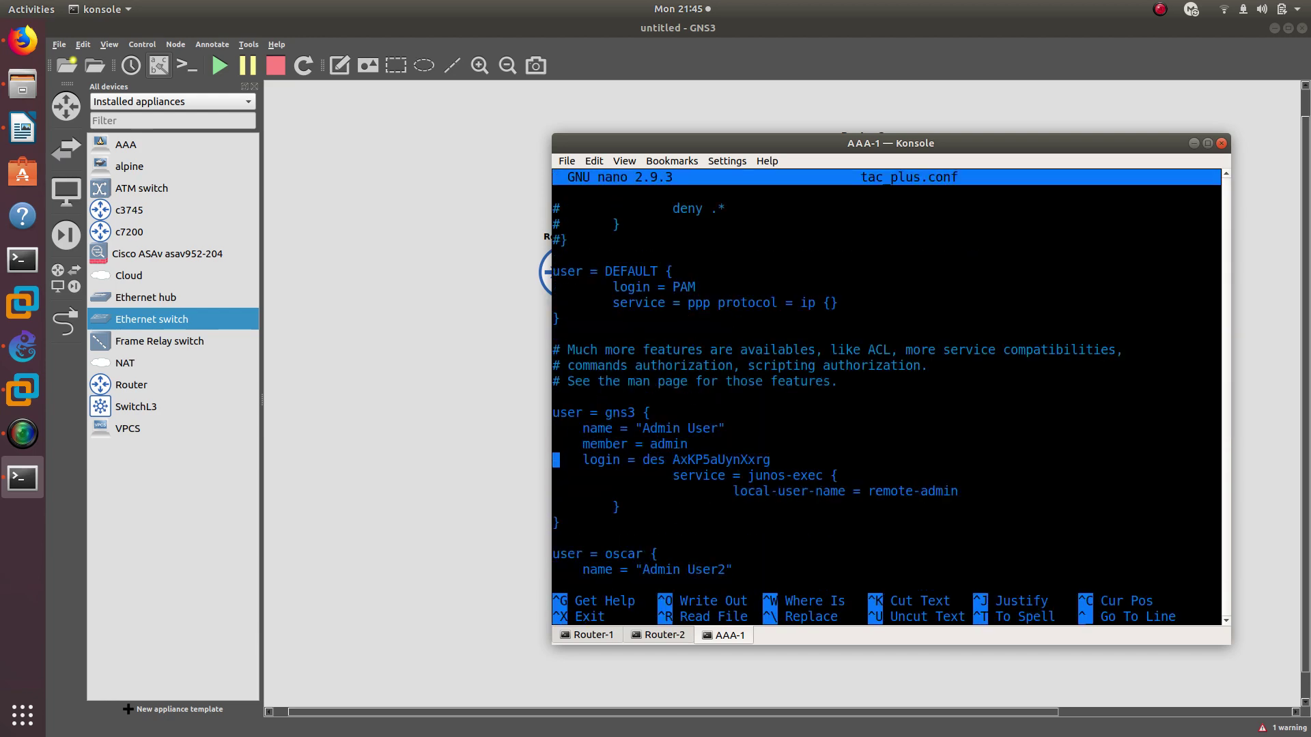
pyautogui.press('Up')
pyautogui.press('Up')
pyautogui.press('Up')
pyautogui.press('Down')
pyautogui.press('Down')
pyautogui.press('Down')
pyautogui.press('Down')
pyautogui.press('Down')
pyautogui.press('Down')
pyautogui.press('Down')
pyautogui.press('Down')
pyautogui.press('Down')
pyautogui.press('Down')
pyautogui.press('Down')
pyautogui.press('Down')
pyautogui.press('Down')
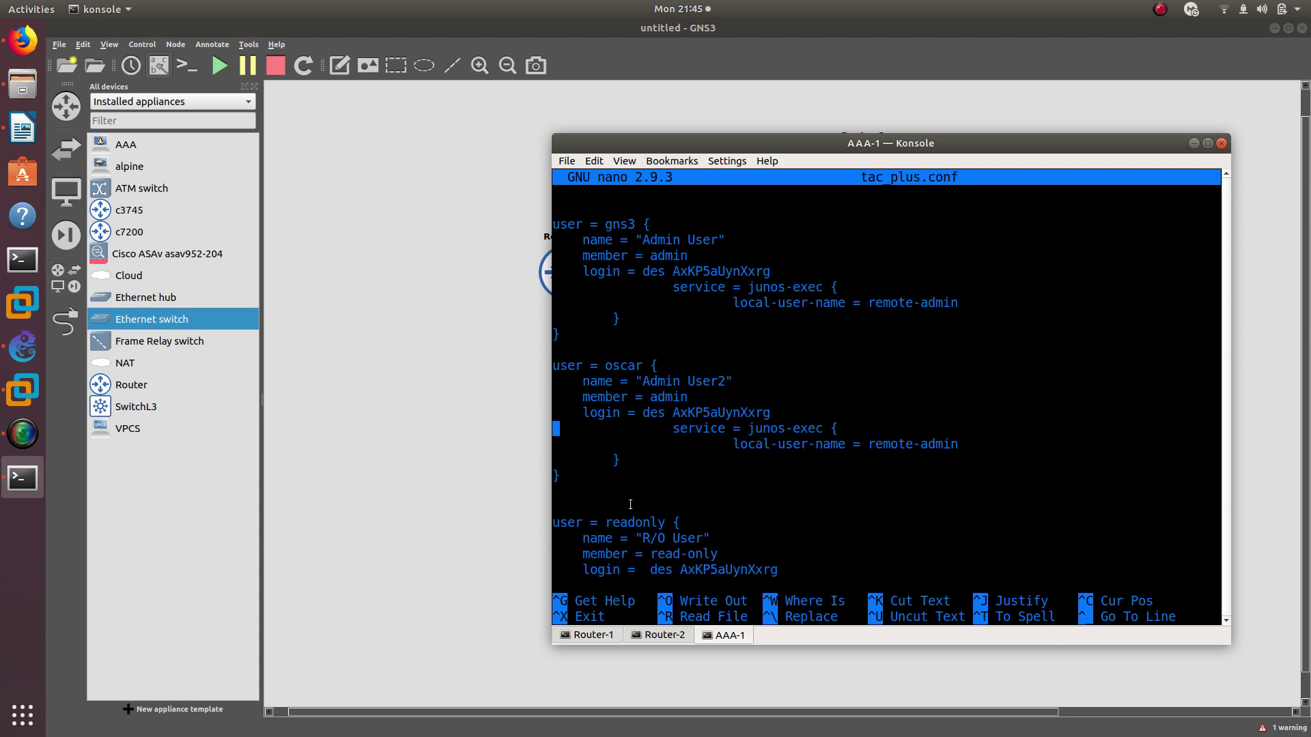
# Start typing a debug command on Router-1's console
pyautogui.click(604, 635)
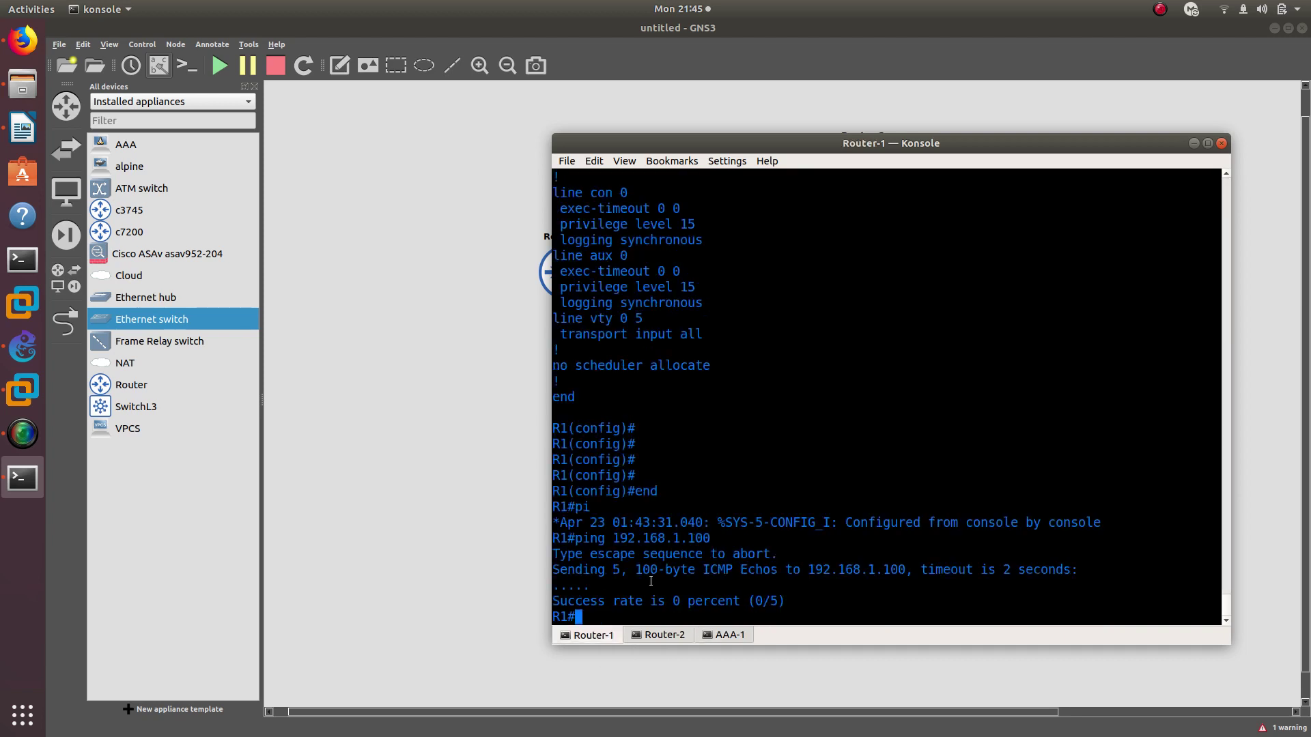
pyautogui.write('debu')
pyautogui.press('Tab')
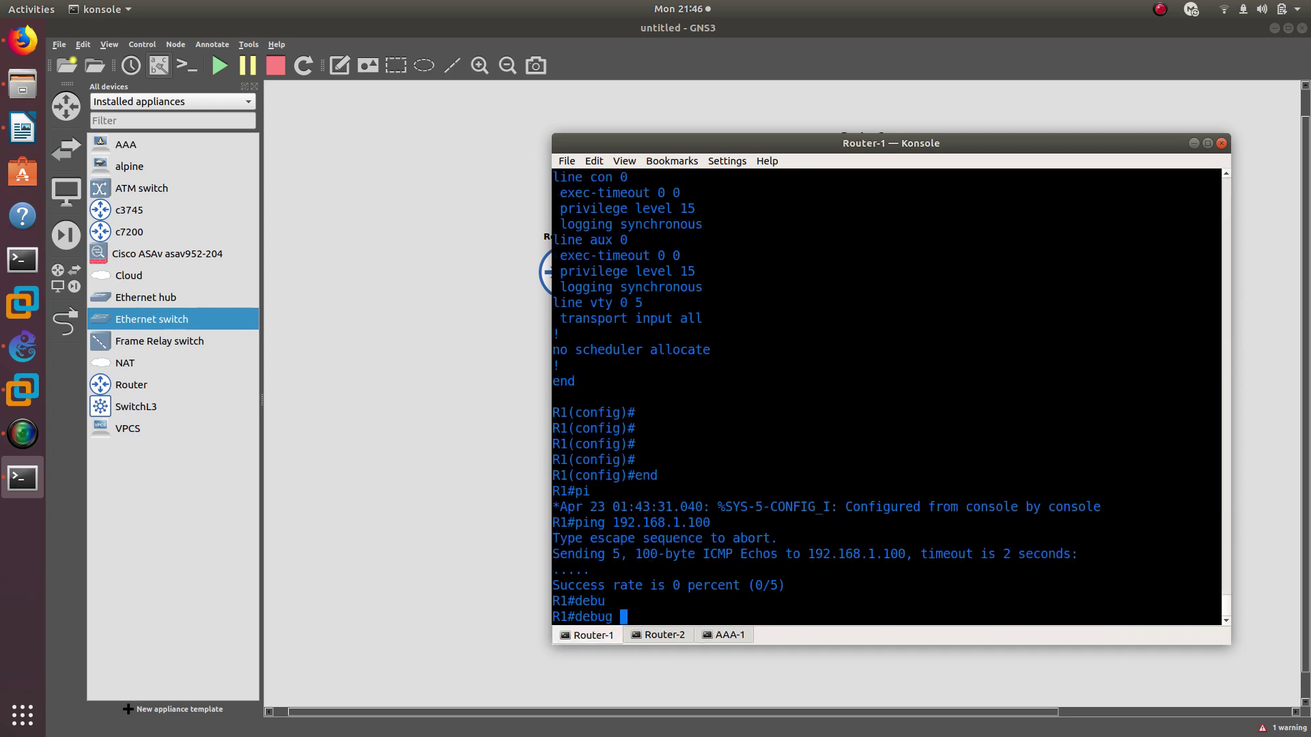
# Turn on debug aaa authentication on Router-1
pyautogui.write('aa')
pyautogui.press('Tab')
pyautogui.write('?')
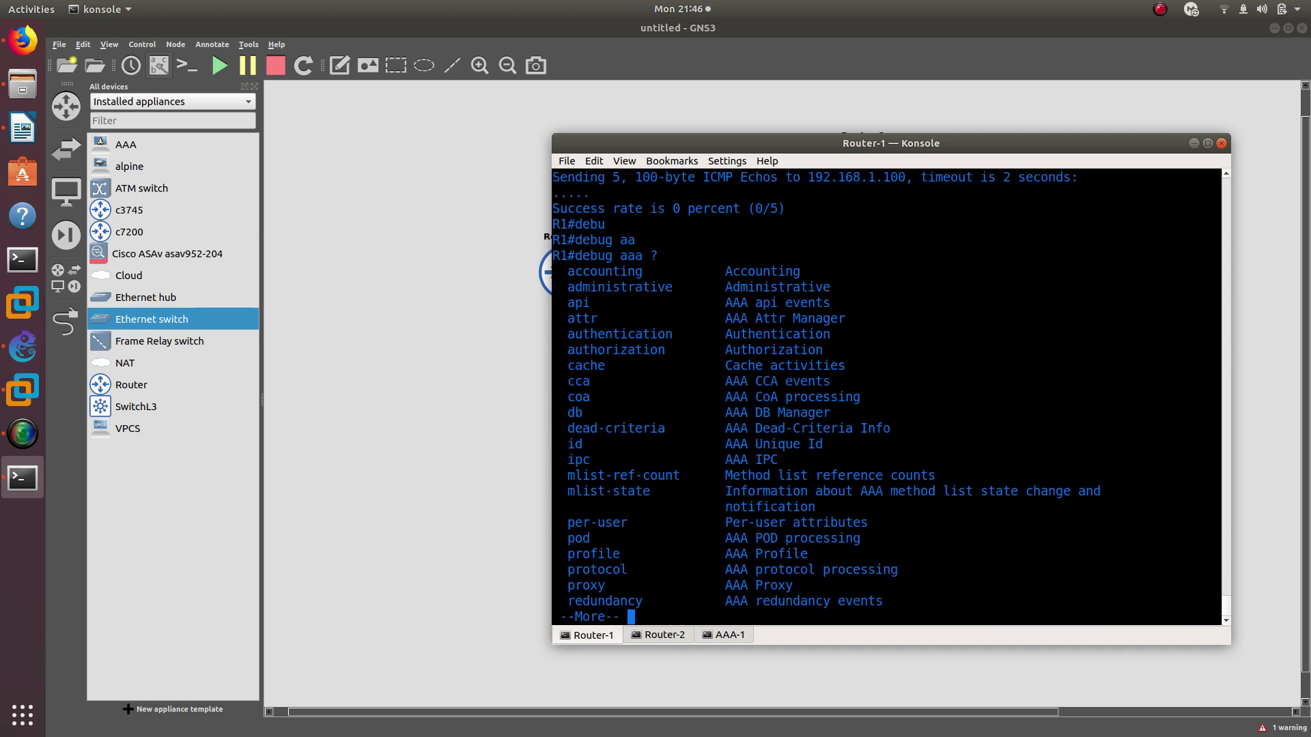
pyautogui.write('auth')
pyautogui.press('BackSpace')
pyautogui.press('BackSpace')
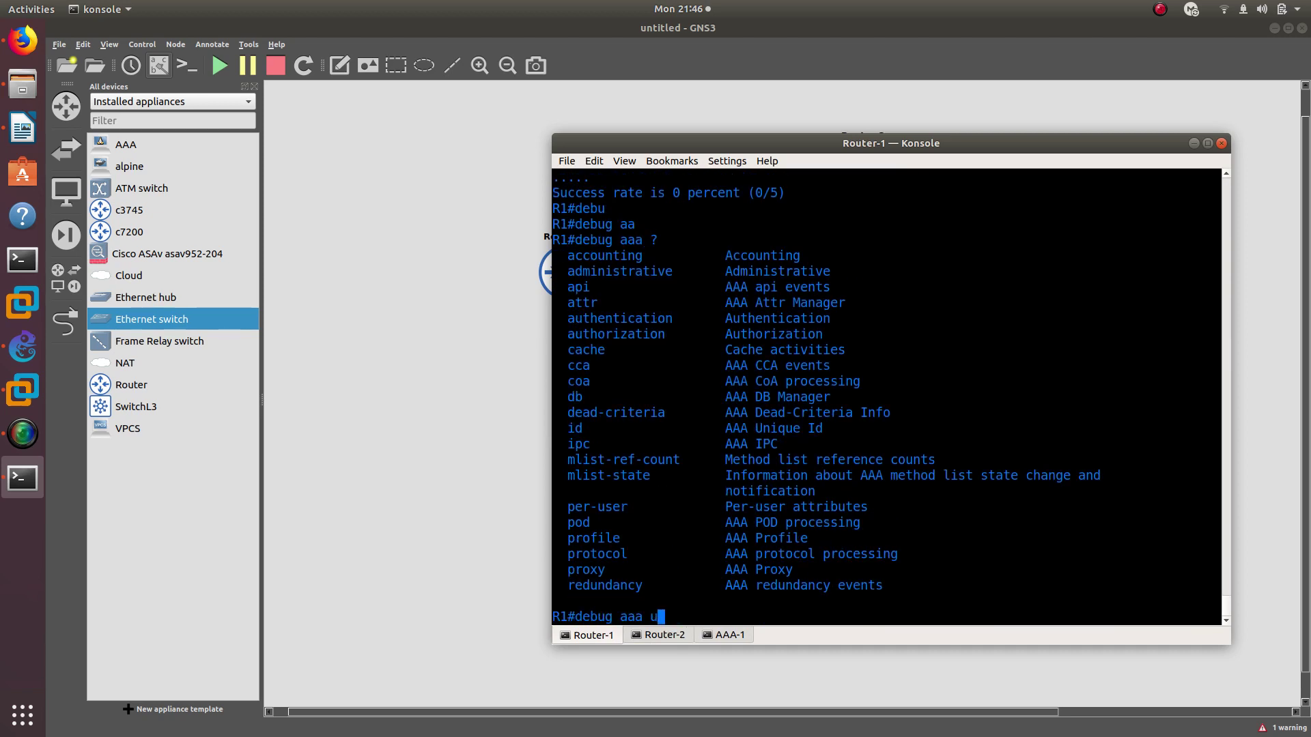
pyautogui.write('uthen')
pyautogui.press('Tab')
pyautogui.press('Return')
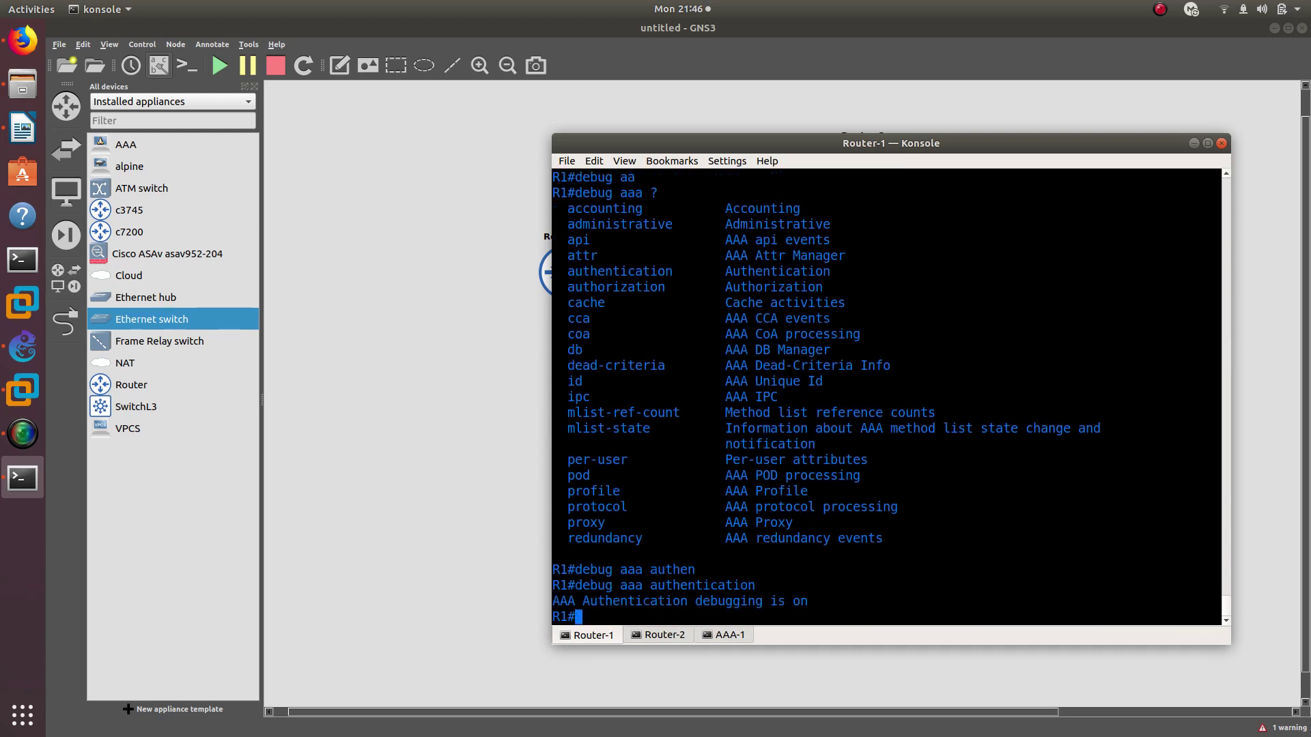
# End Router-2's telnet session and telnet to 192.168.1.1 again
pyautogui.click(659, 635)
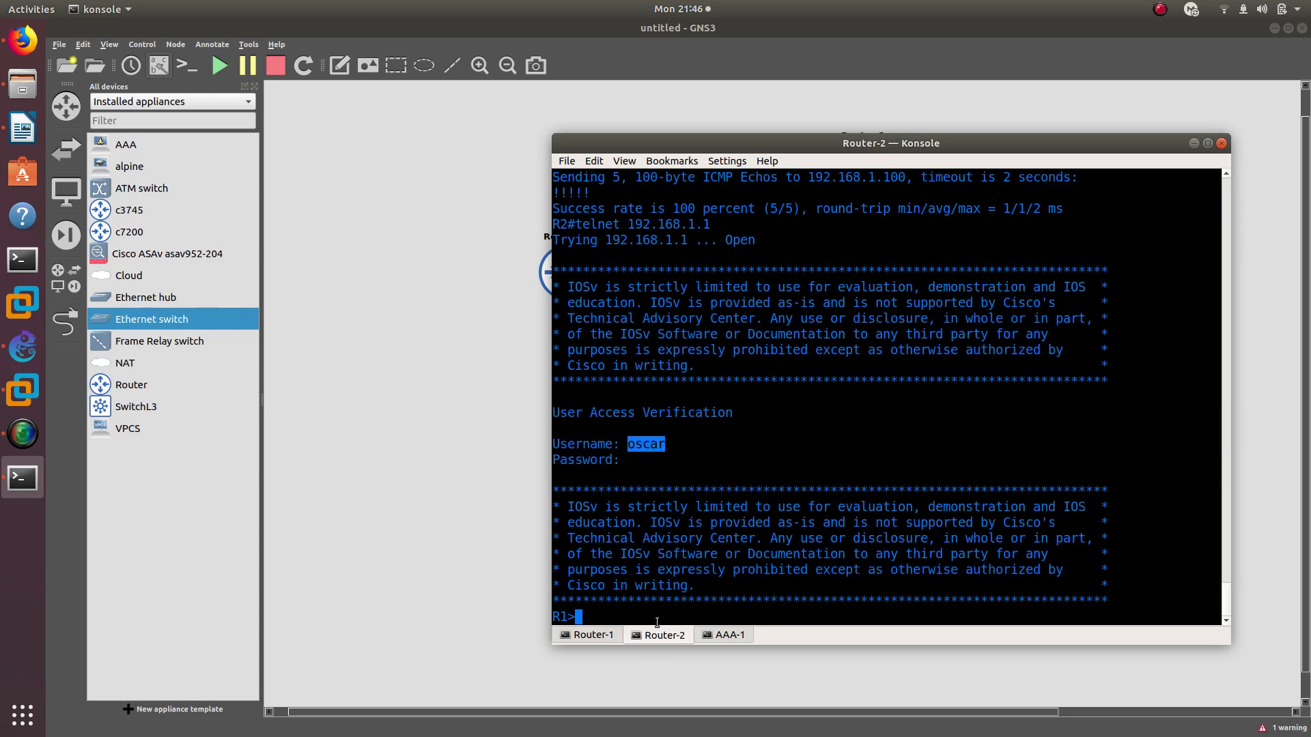
pyautogui.click(692, 542)
pyautogui.write('exit')
pyautogui.press('Return')
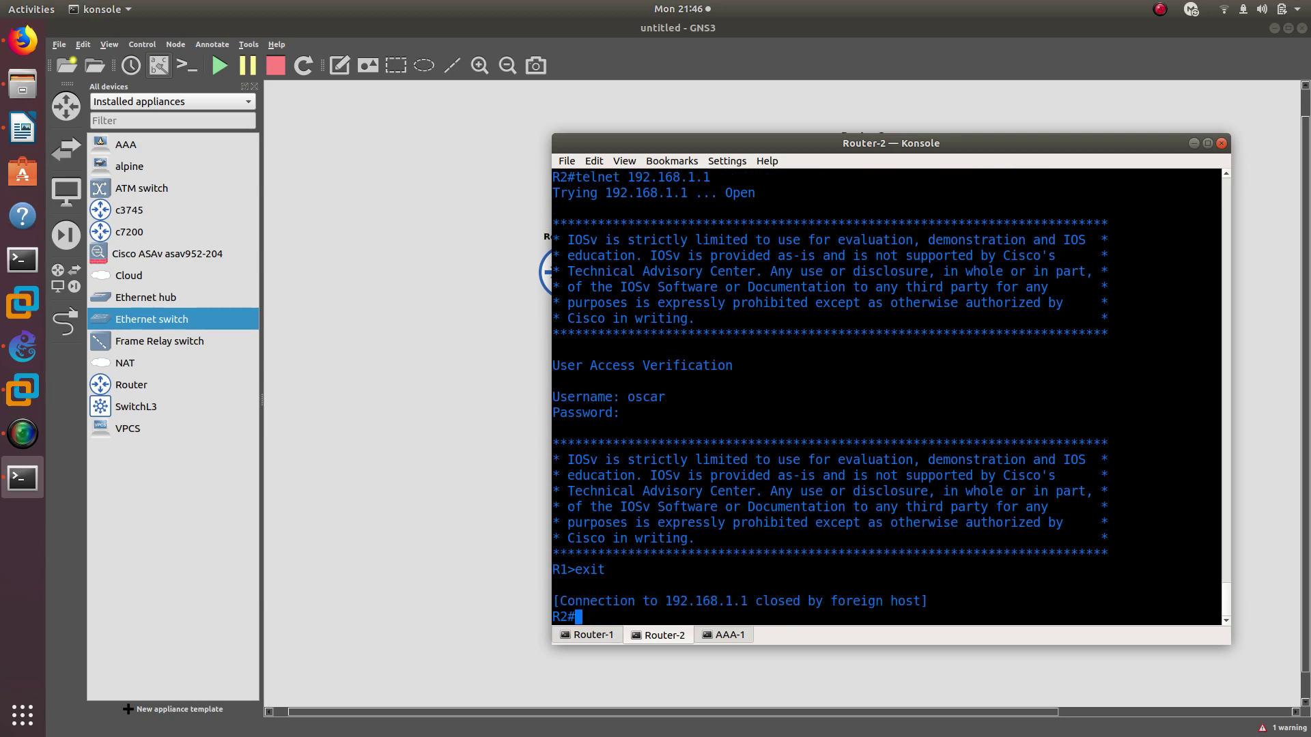
pyautogui.press('Up')
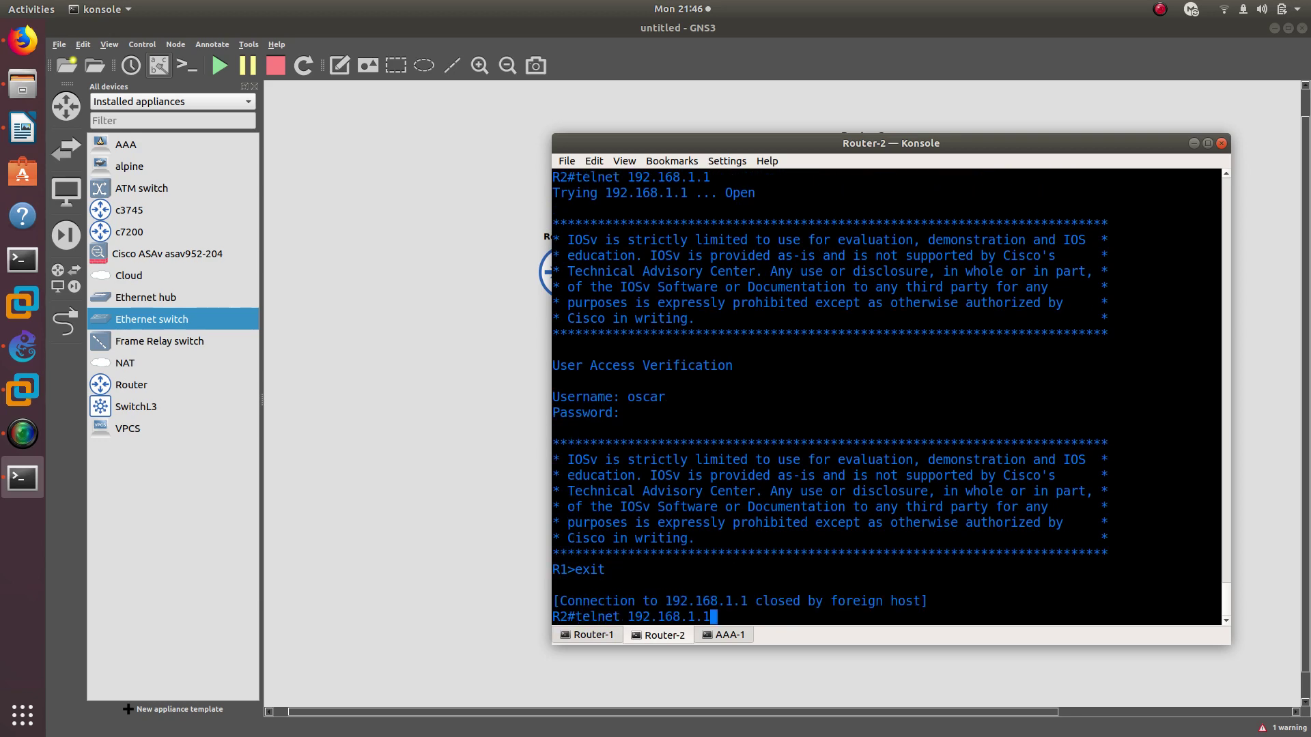
pyautogui.press('Return')
# Log in as oscar from Router-2 and review Router-1's debug output using the 'default' method list
pyautogui.click(601, 635)
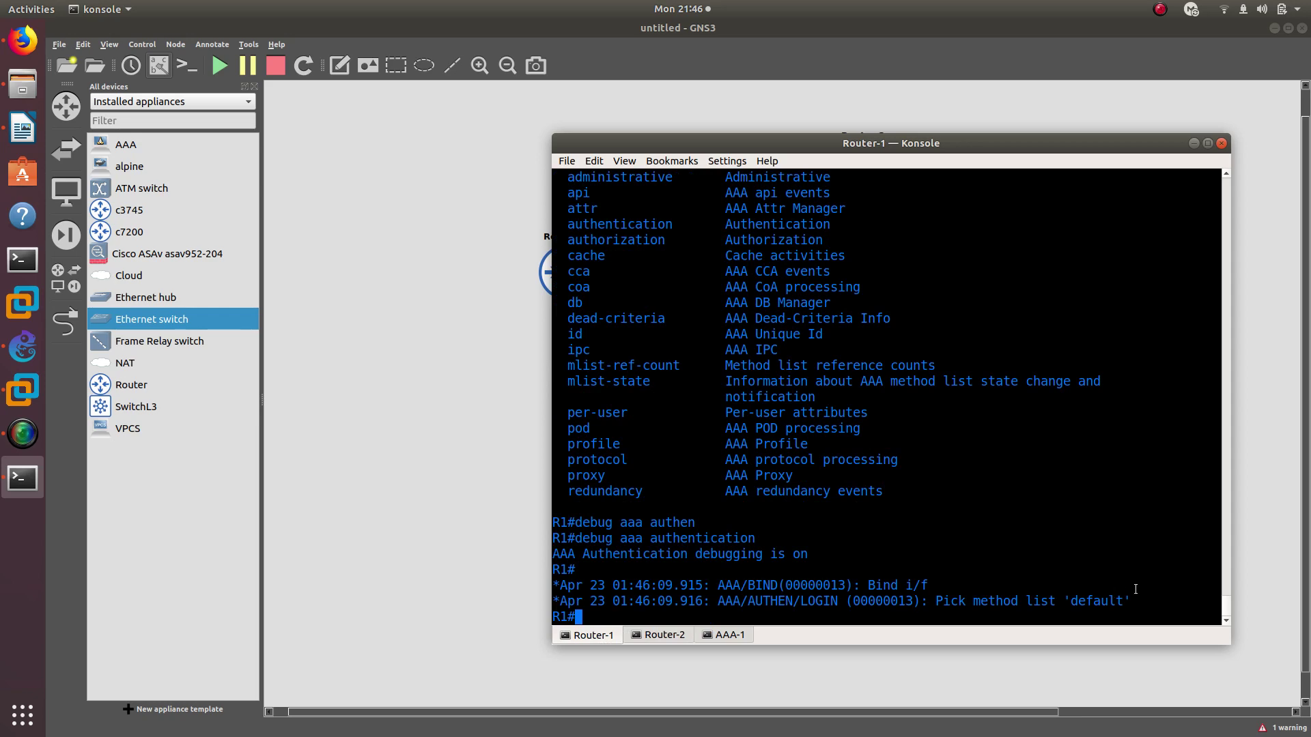
pyautogui.doubleClick(1096, 601)
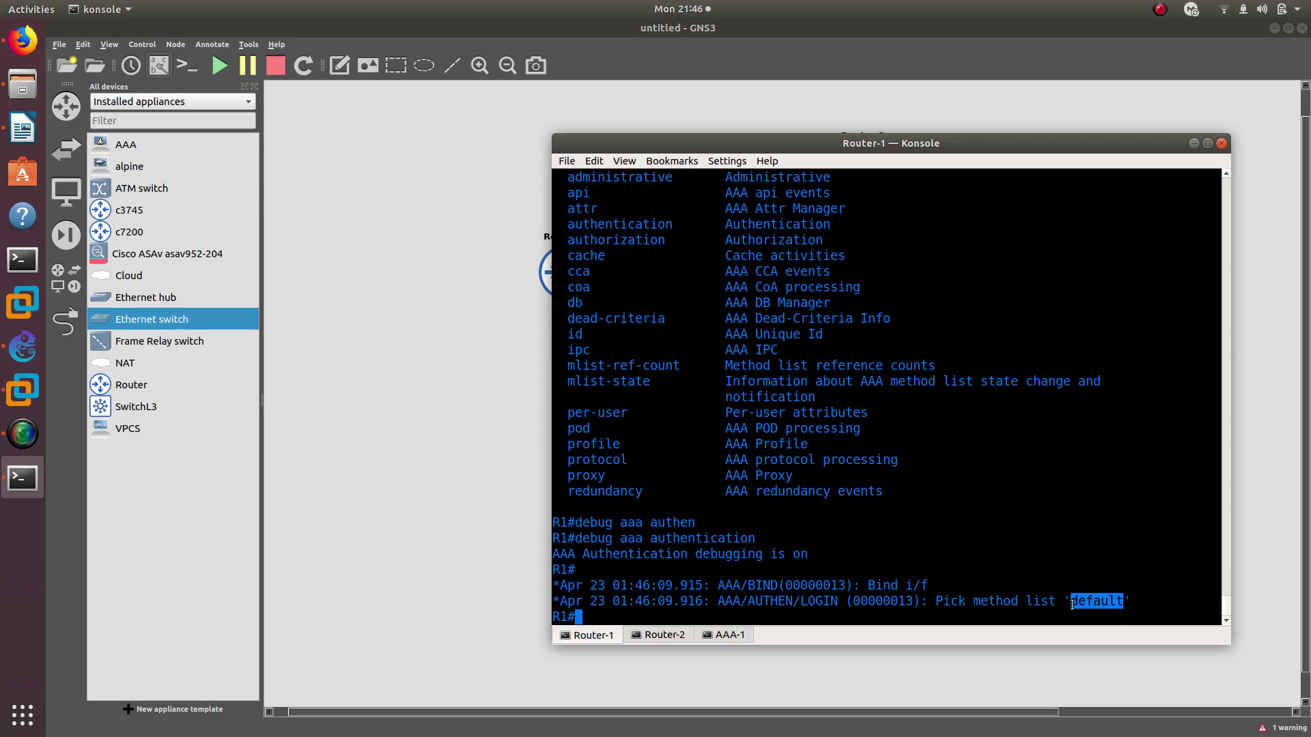
pyautogui.click(650, 636)
pyautogui.write('osca')
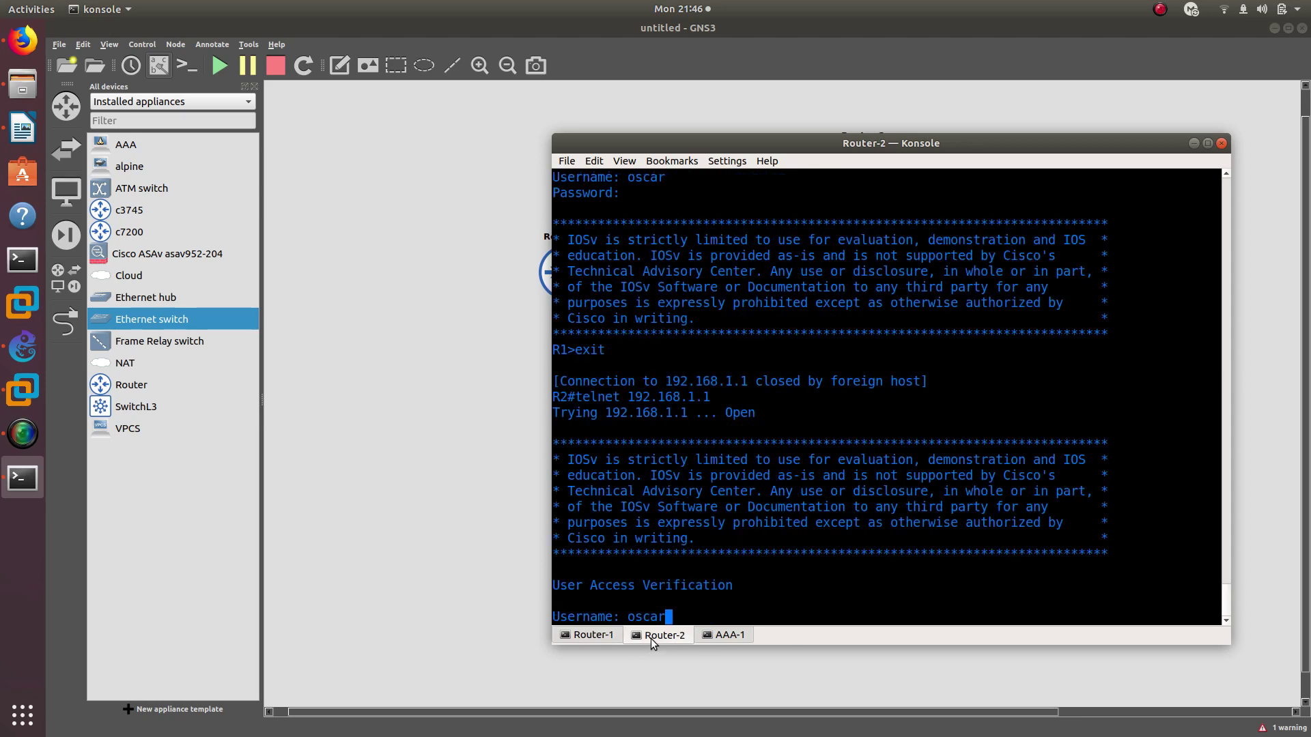
pyautogui.write('r')
pyautogui.press('Return')
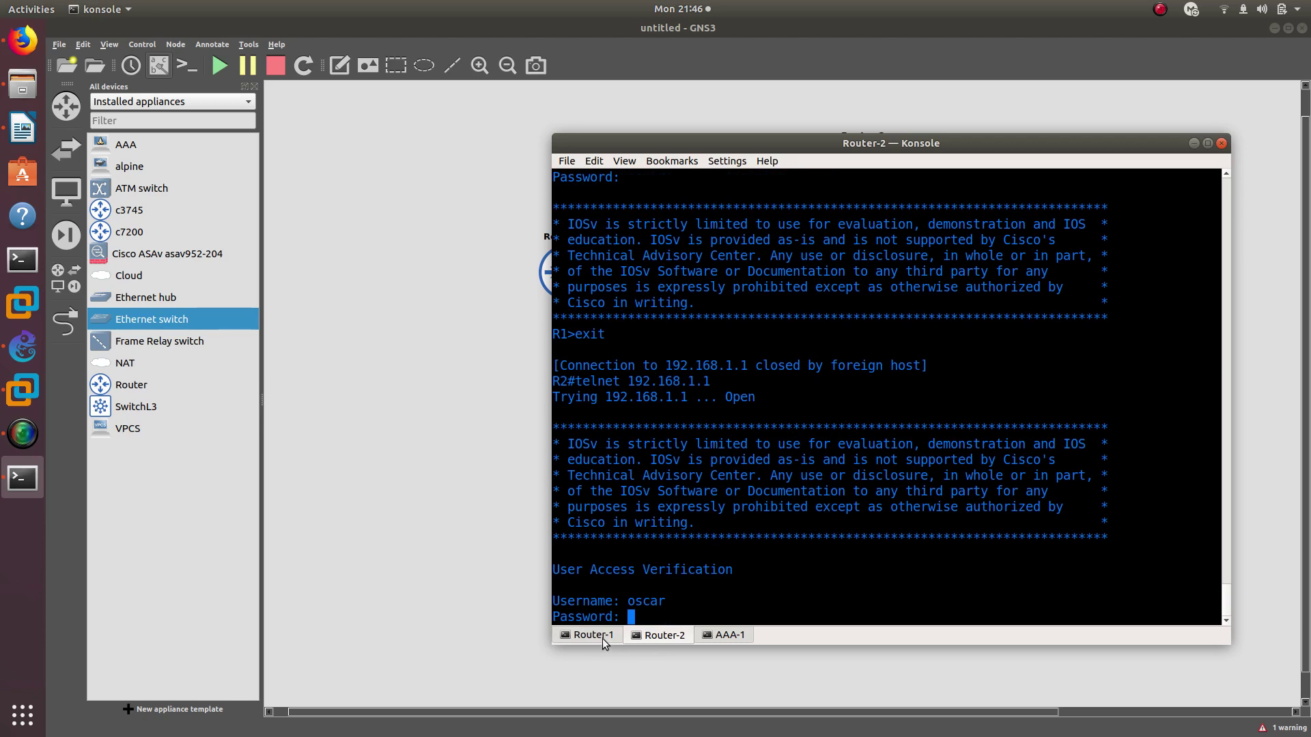
pyautogui.click(600, 636)
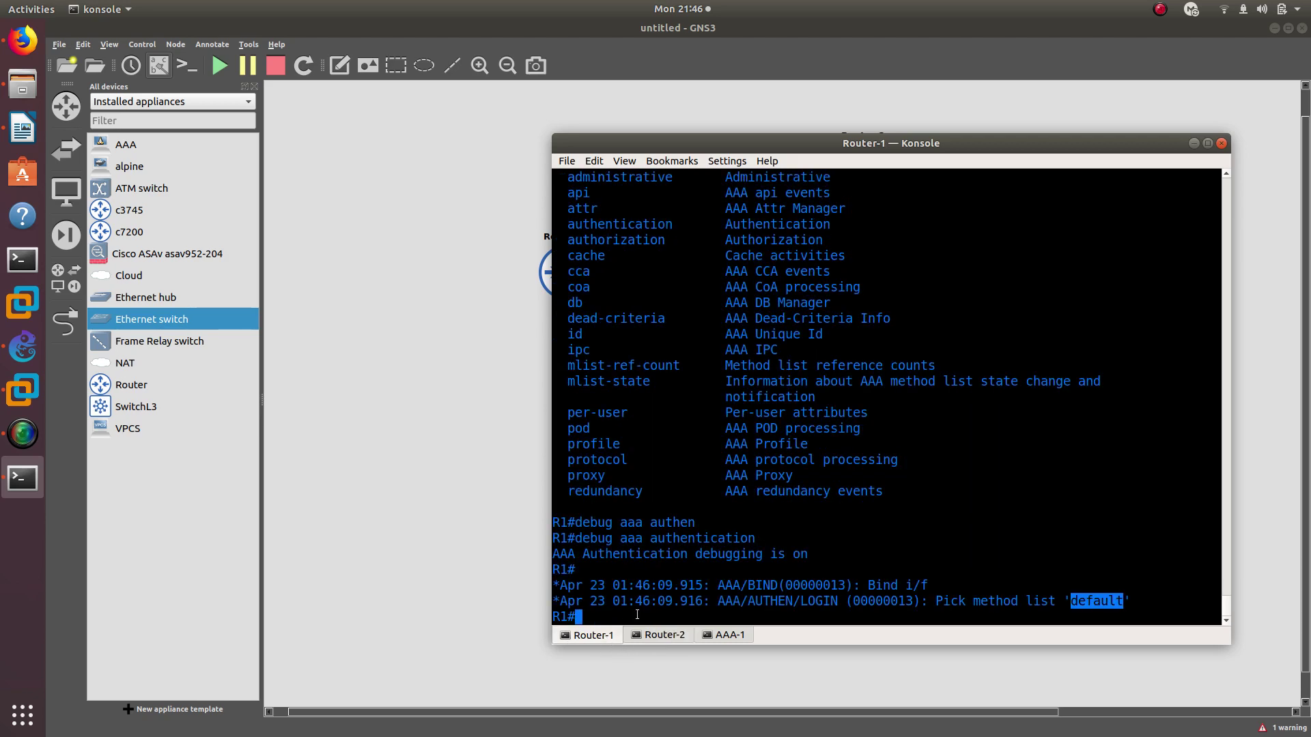
pyautogui.click(672, 636)
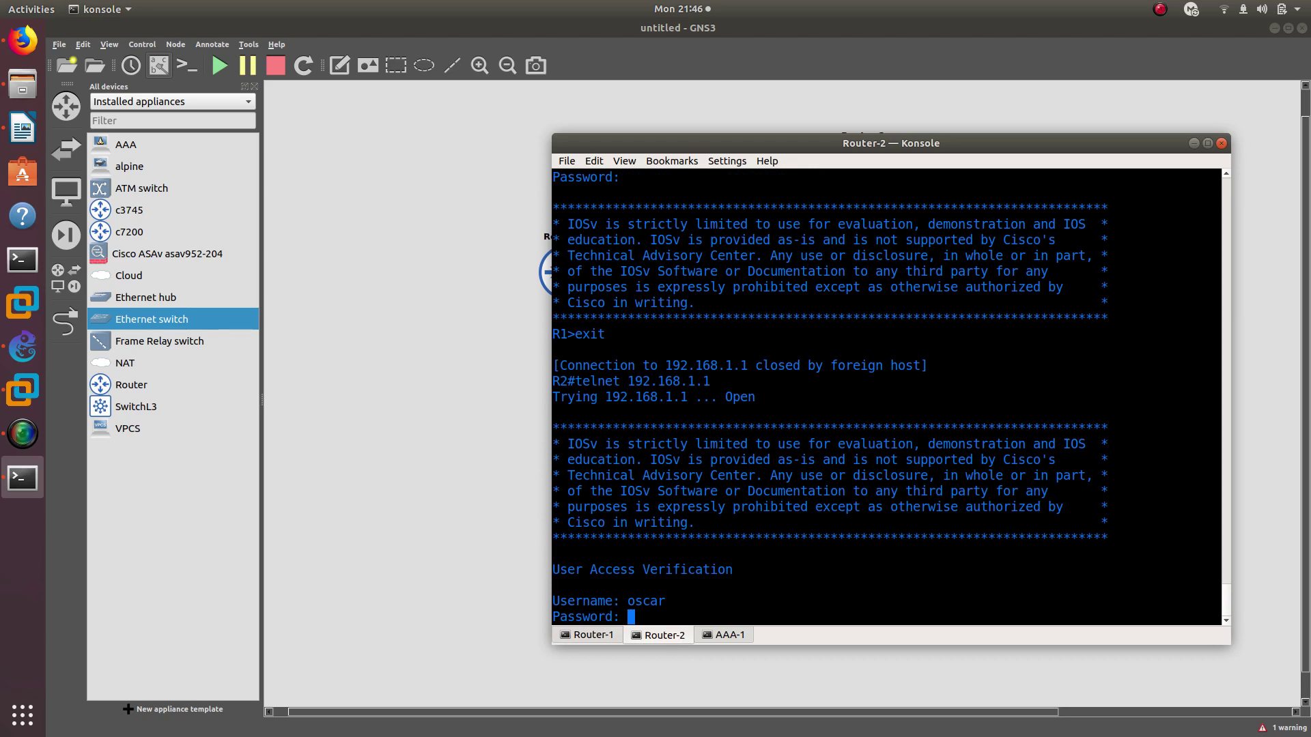
pyautogui.press('Return')
pyautogui.click(588, 635)
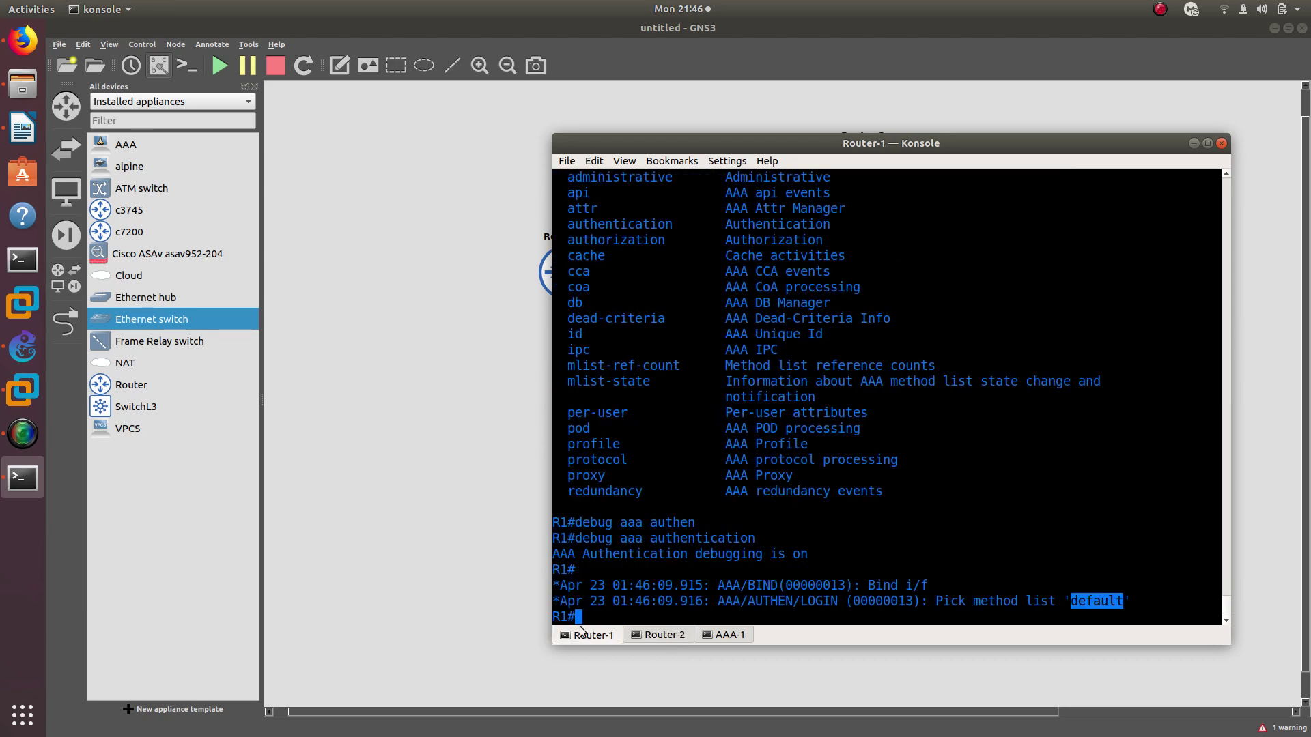
pyautogui.click(656, 638)
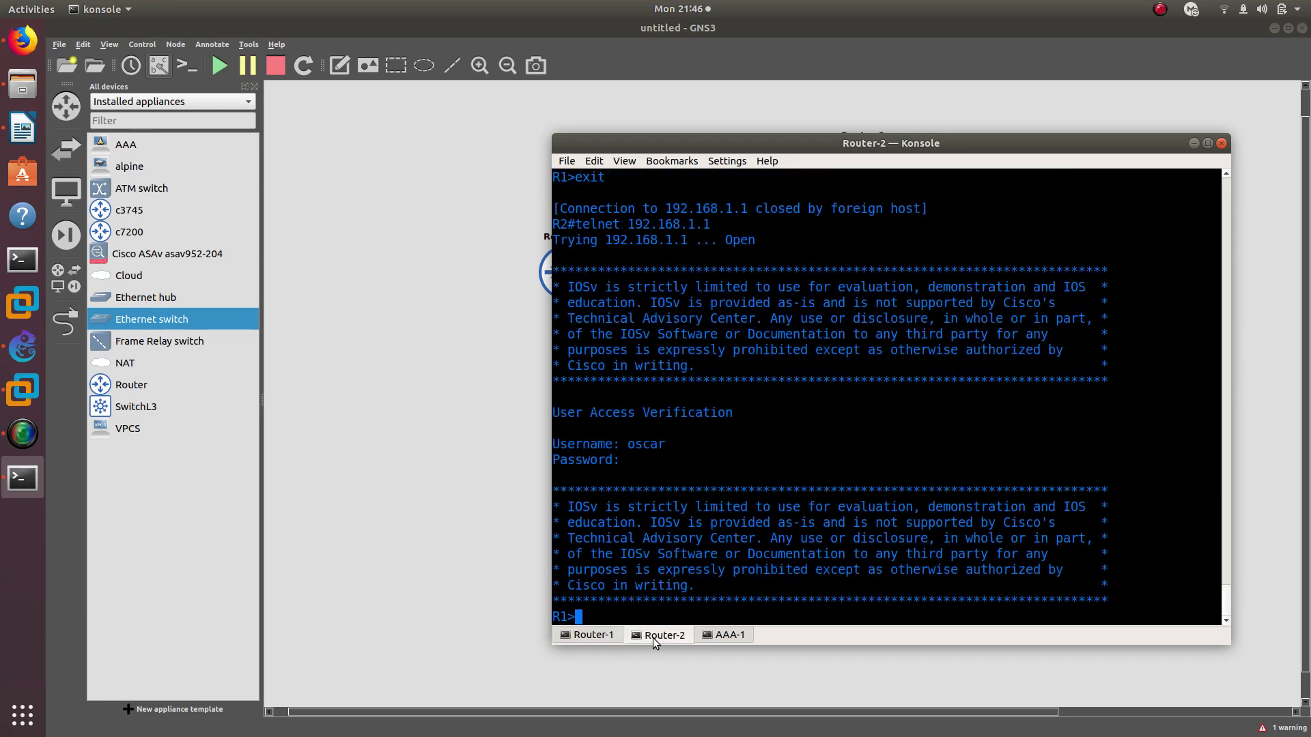
pyautogui.click(594, 635)
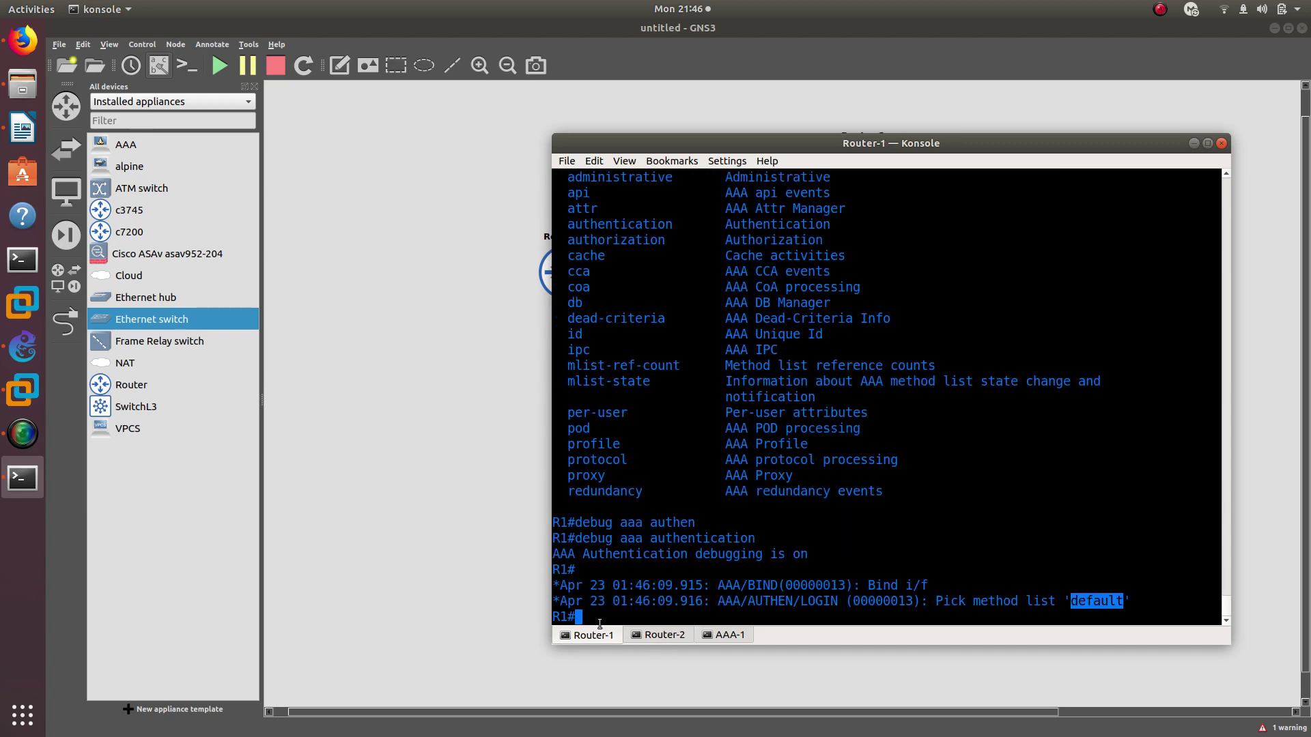
pyautogui.click(597, 620)
# Delete the Ethernetswitch-1 to AAA-1 link on the topology canvas and restore the console
pyautogui.moveTo(710, 149); pyautogui.dragTo(295, 145)
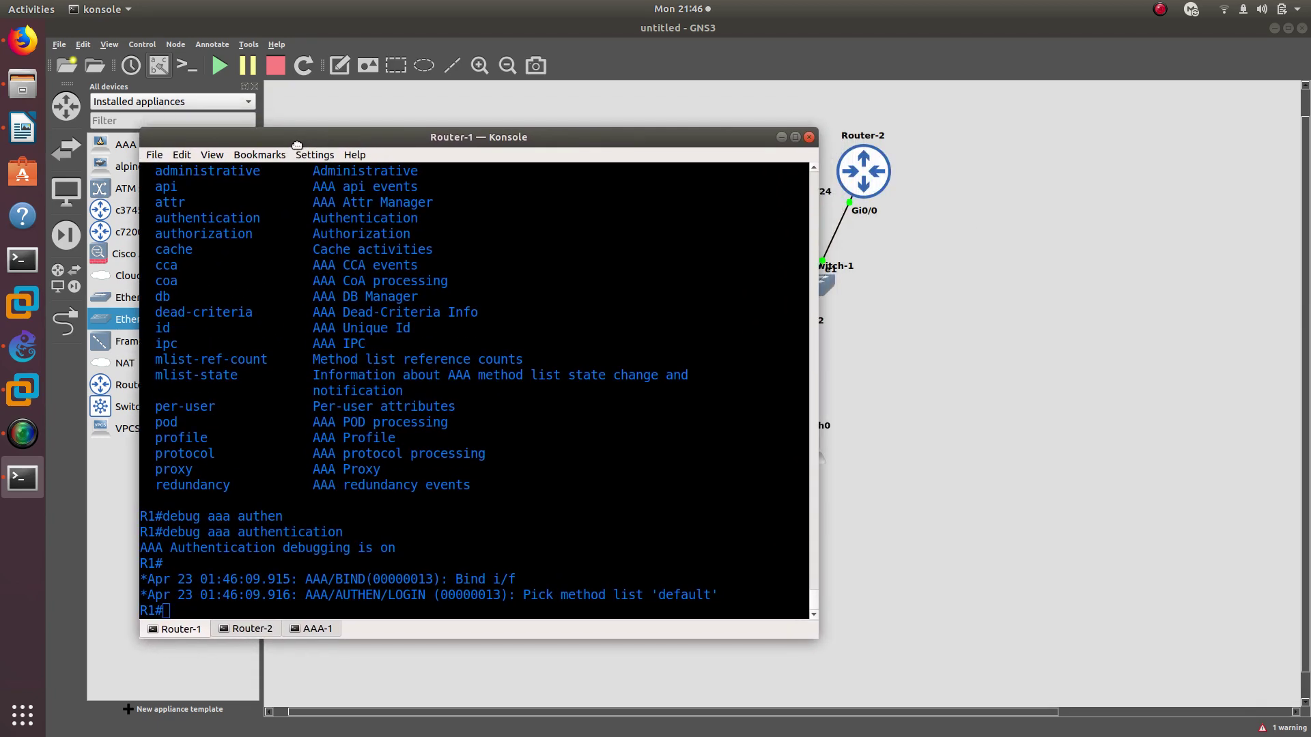
pyautogui.click(898, 321)
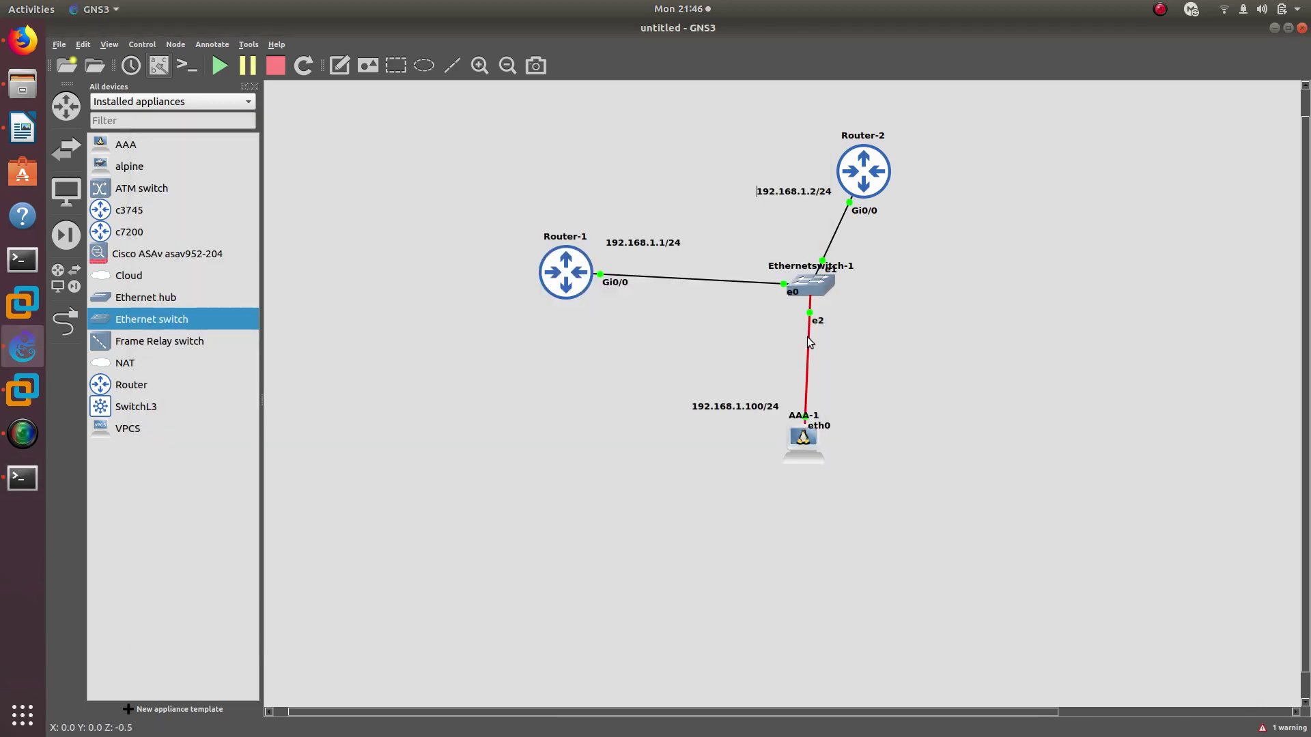
pyautogui.rightClick(808, 342)
pyautogui.click(847, 397)
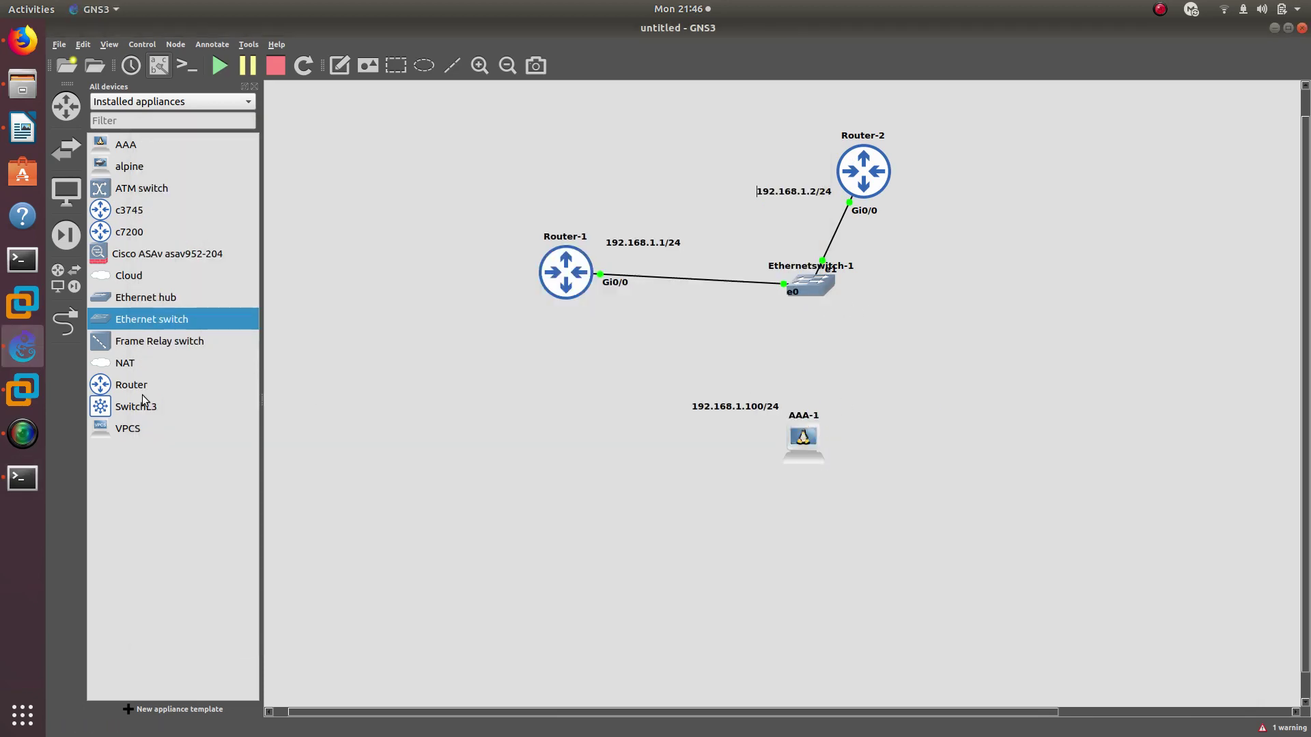
pyautogui.click(23, 478)
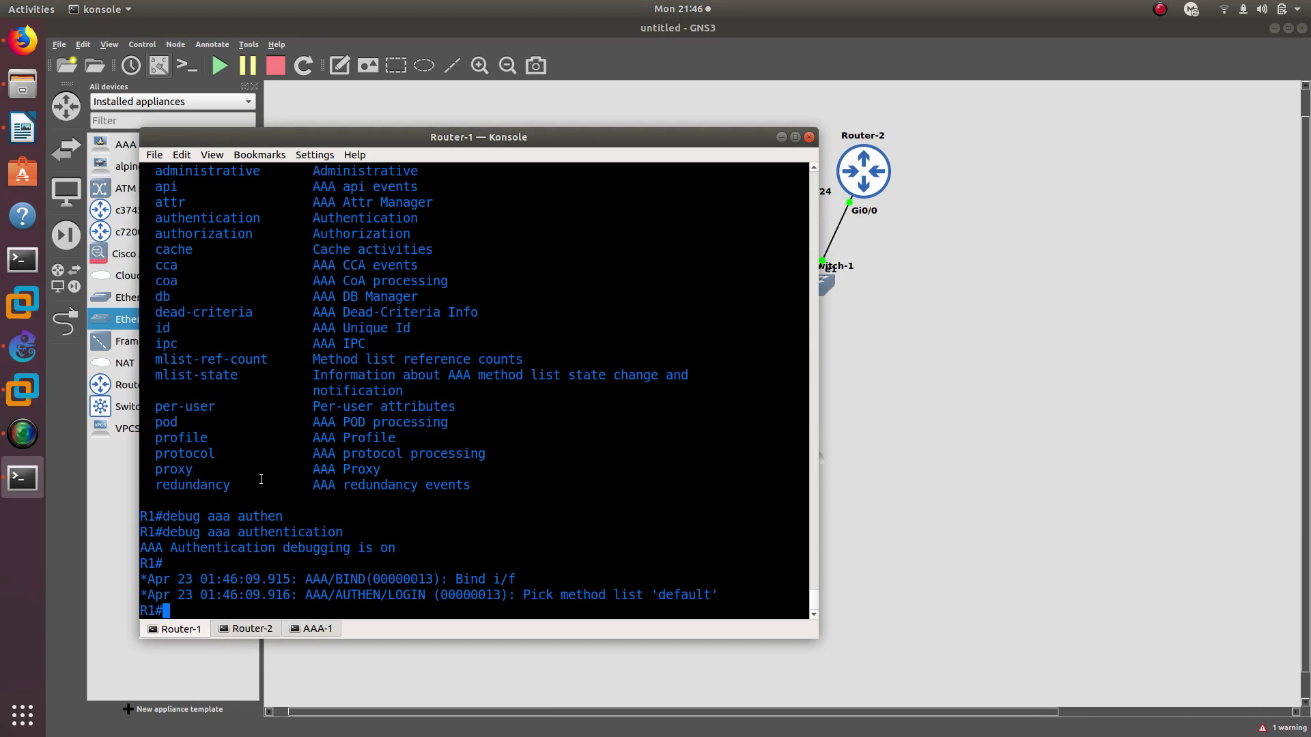
pyautogui.moveTo(473, 138); pyautogui.dragTo(965, 128)
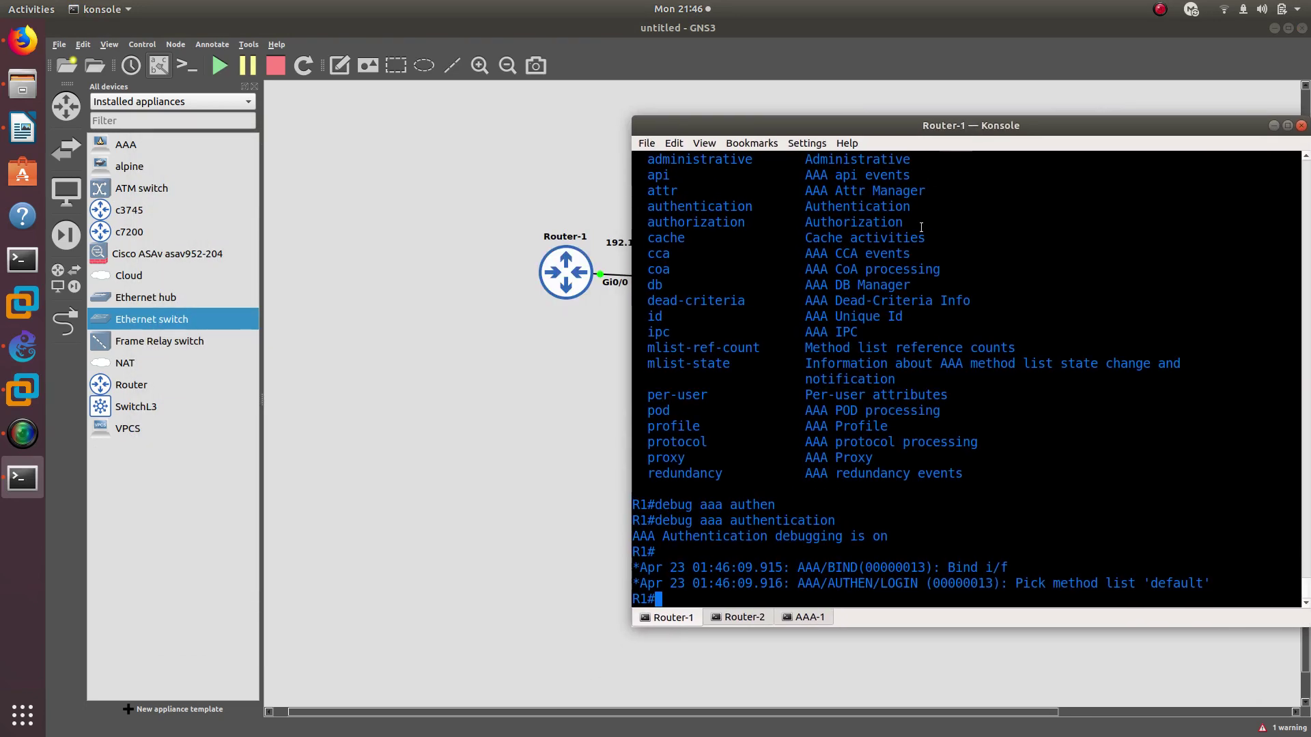
# Exit the telnet session on Router-2, re-telnet to 192.168.1.1, and check Router-1's debug lines
pyautogui.click(755, 614)
pyautogui.write('exit')
pyautogui.press('Return')
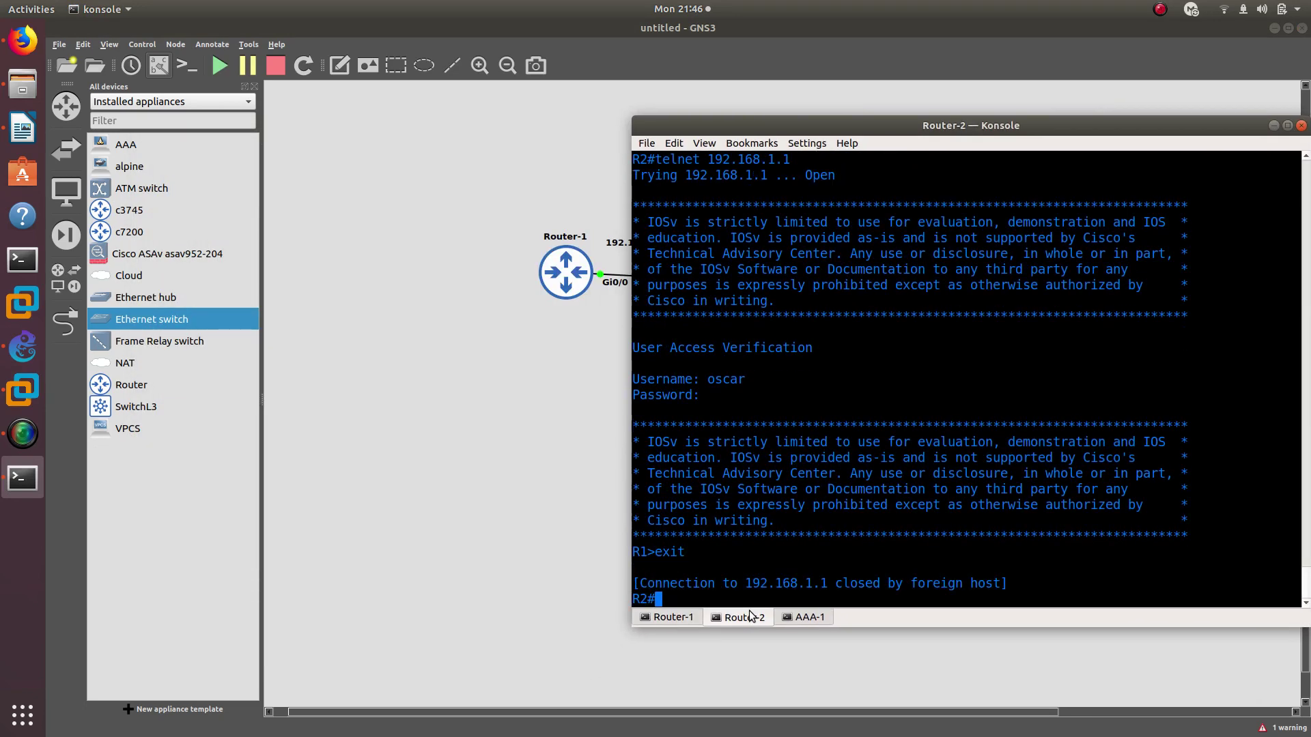
pyautogui.press('Up')
pyautogui.press('Return')
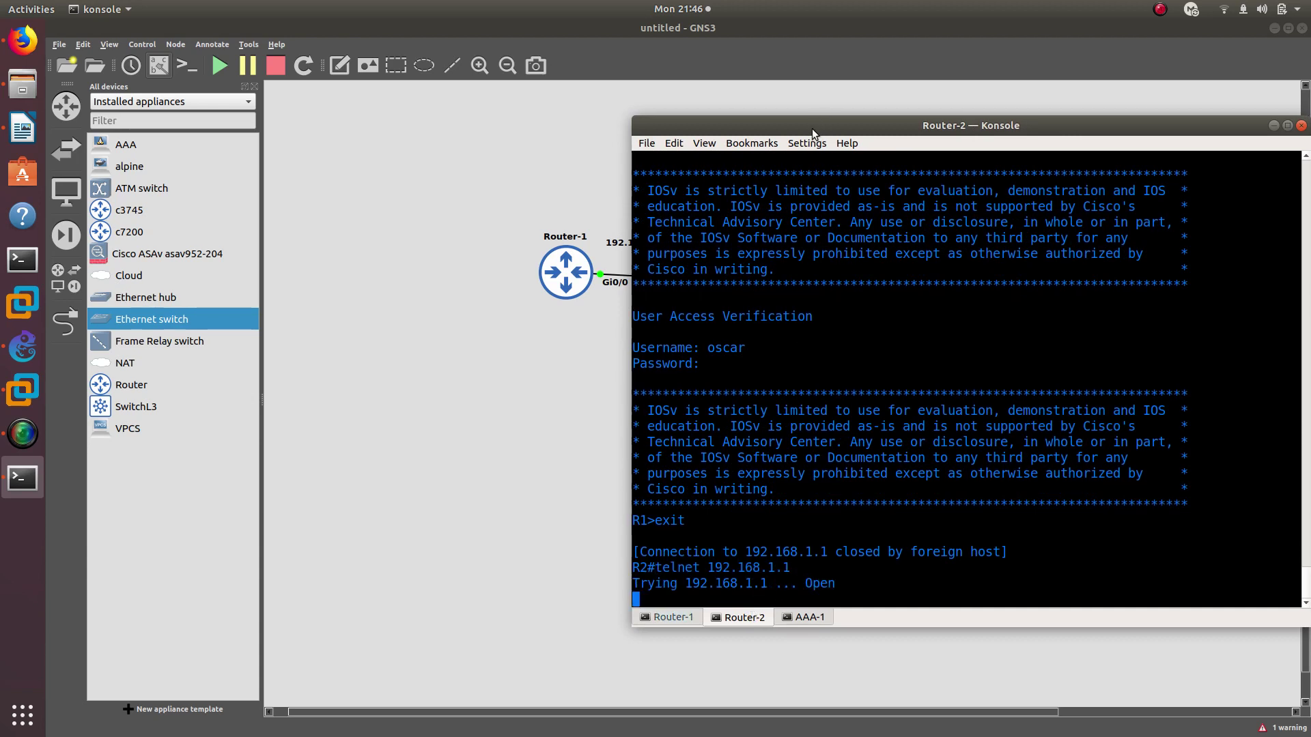
pyautogui.moveTo(812, 128); pyautogui.dragTo(898, 87)
pyautogui.click(757, 575)
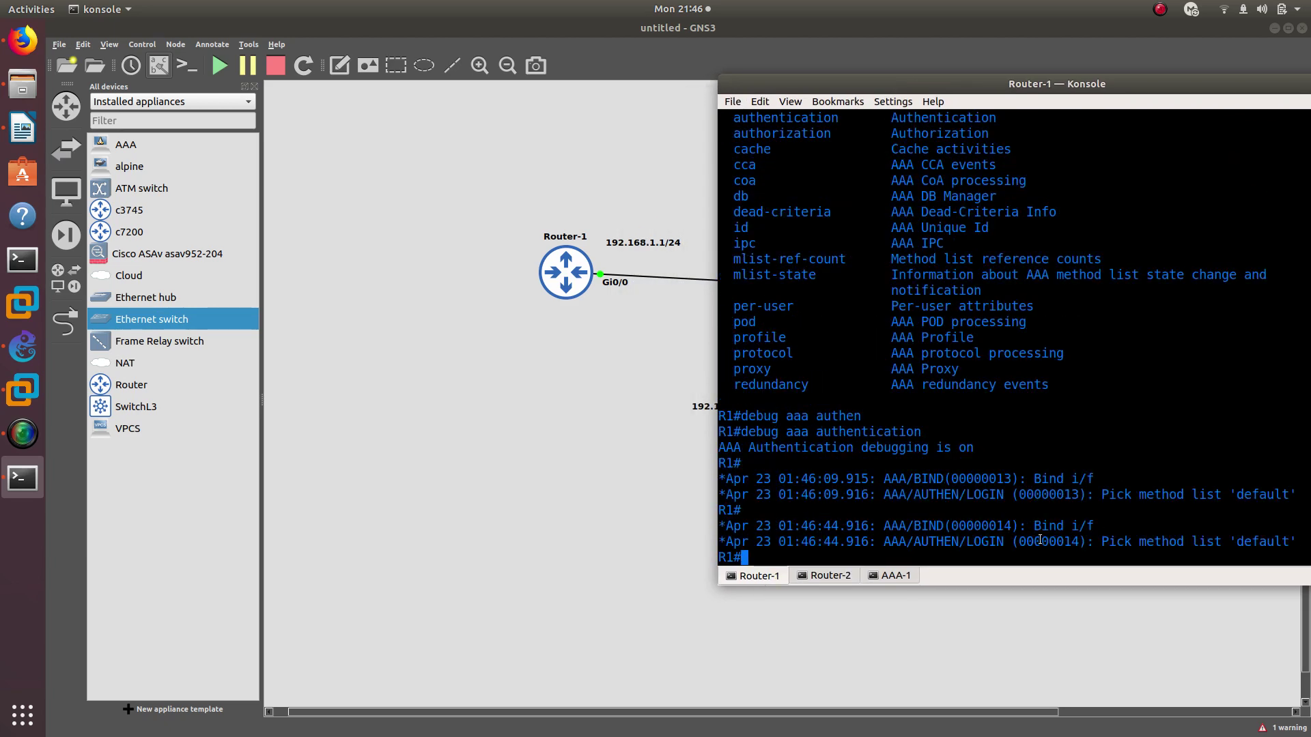
pyautogui.moveTo(1033, 525); pyautogui.dragTo(1056, 541)
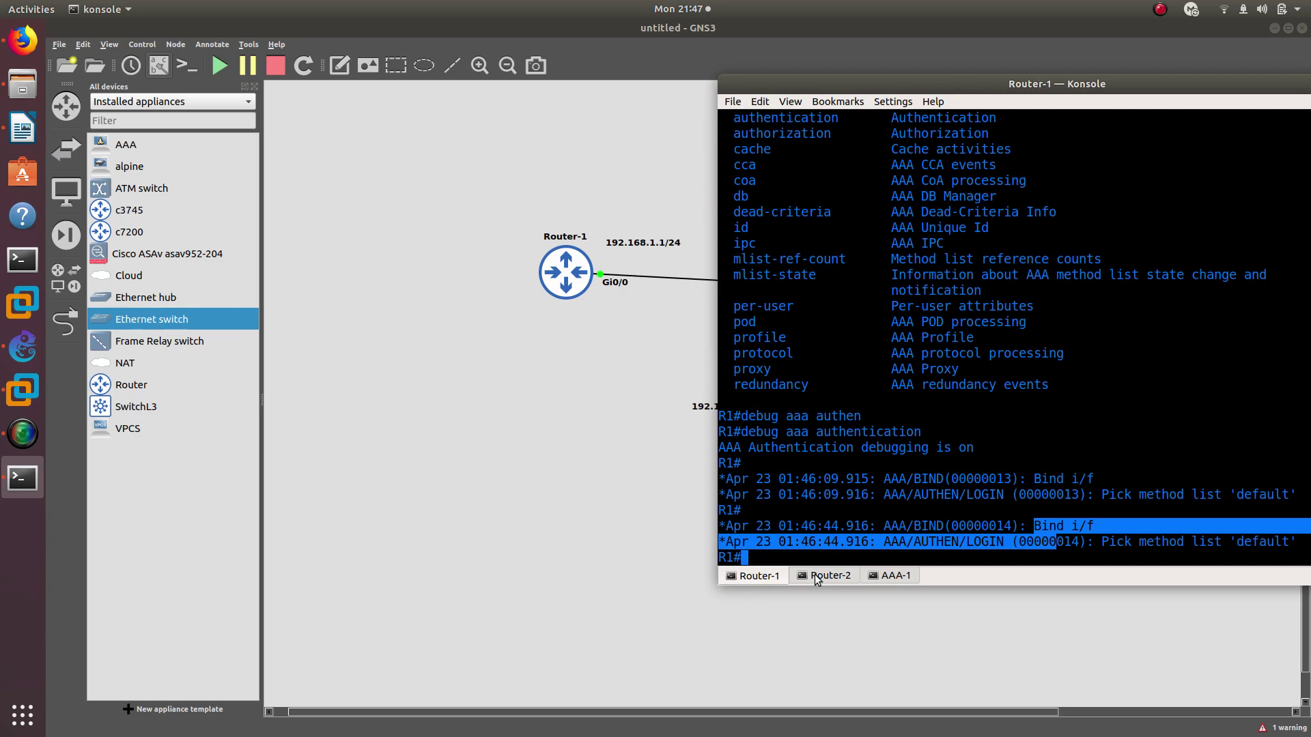
# Attempt login as oscar and compare the Authentication failed message with Router-1's debug output
pyautogui.click(836, 577)
pyautogui.write('oscar')
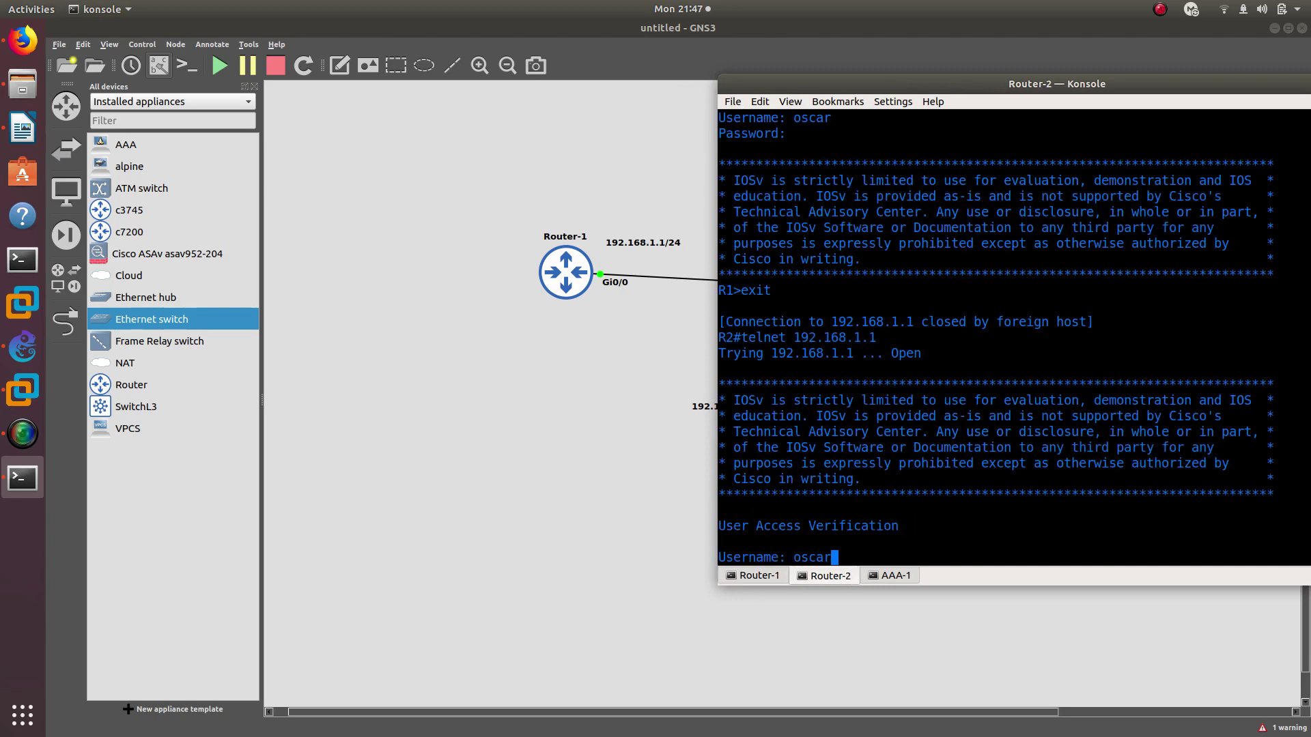
pyautogui.press('Return')
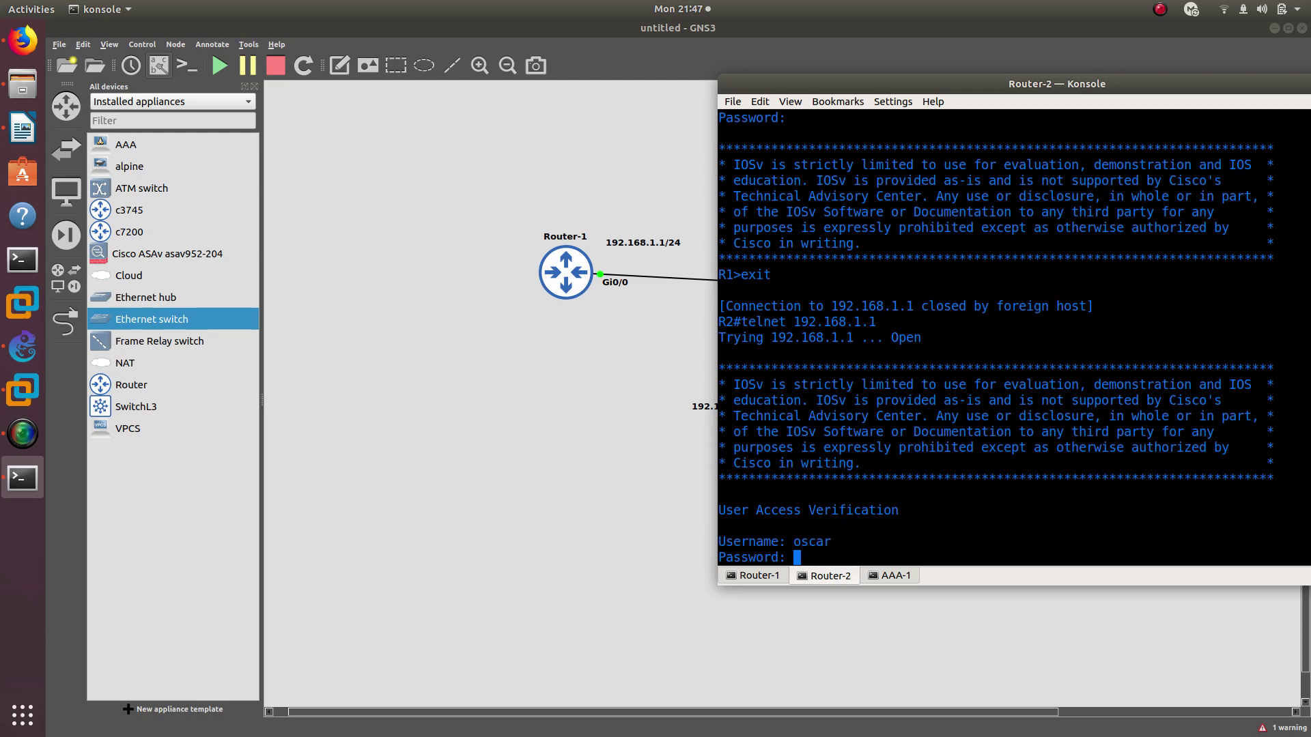
pyautogui.click(751, 576)
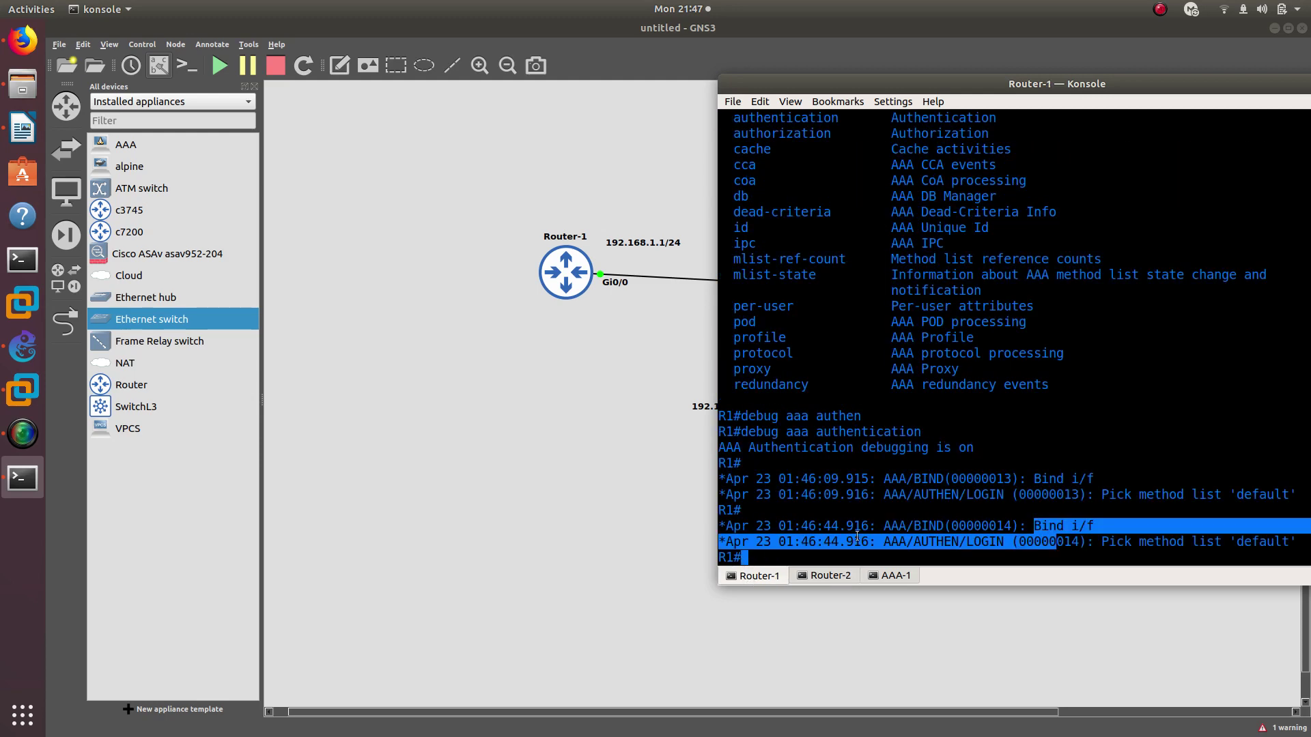
pyautogui.click(837, 548)
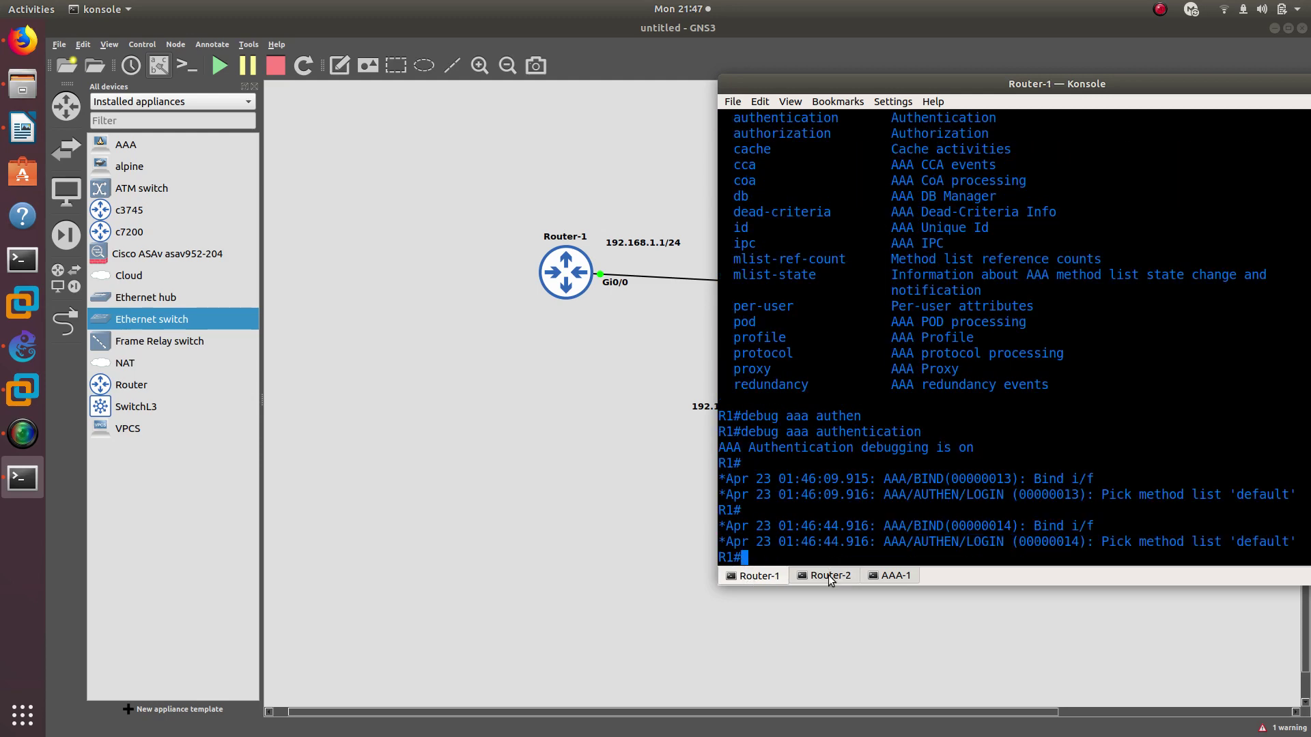
pyautogui.click(829, 575)
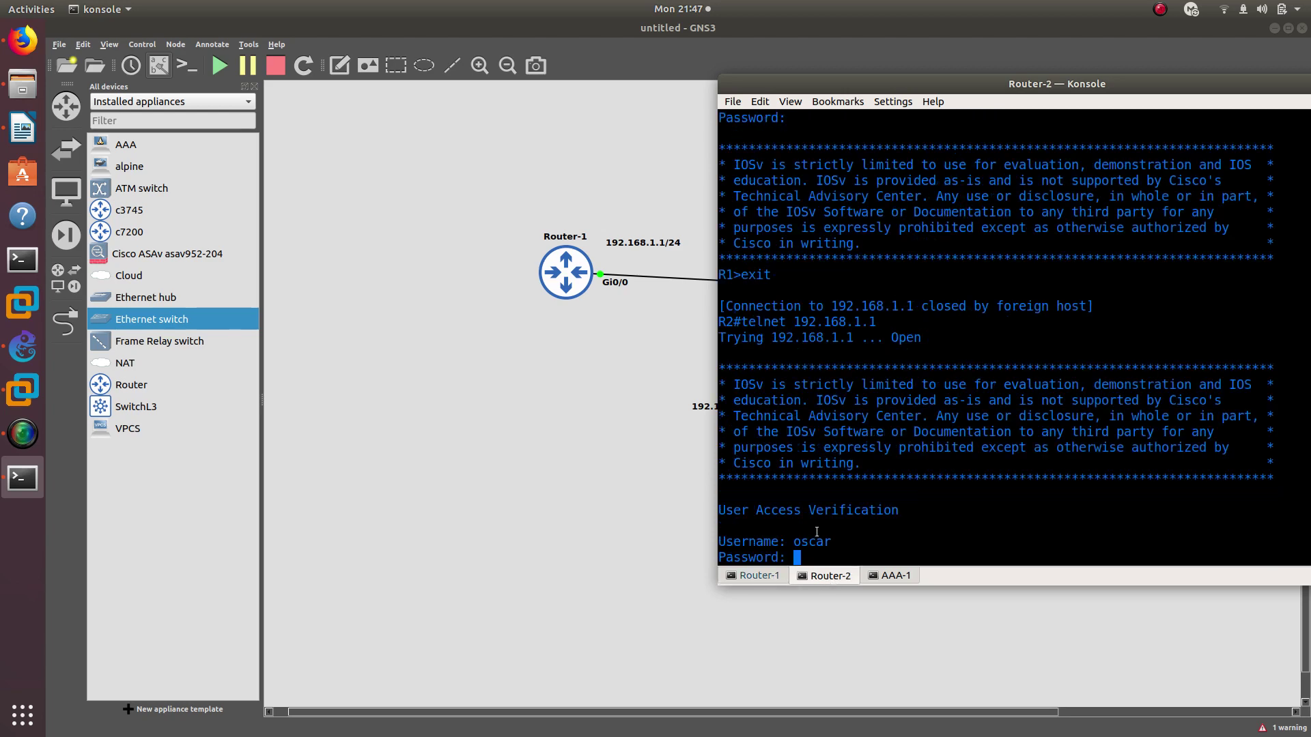
pyautogui.click(770, 575)
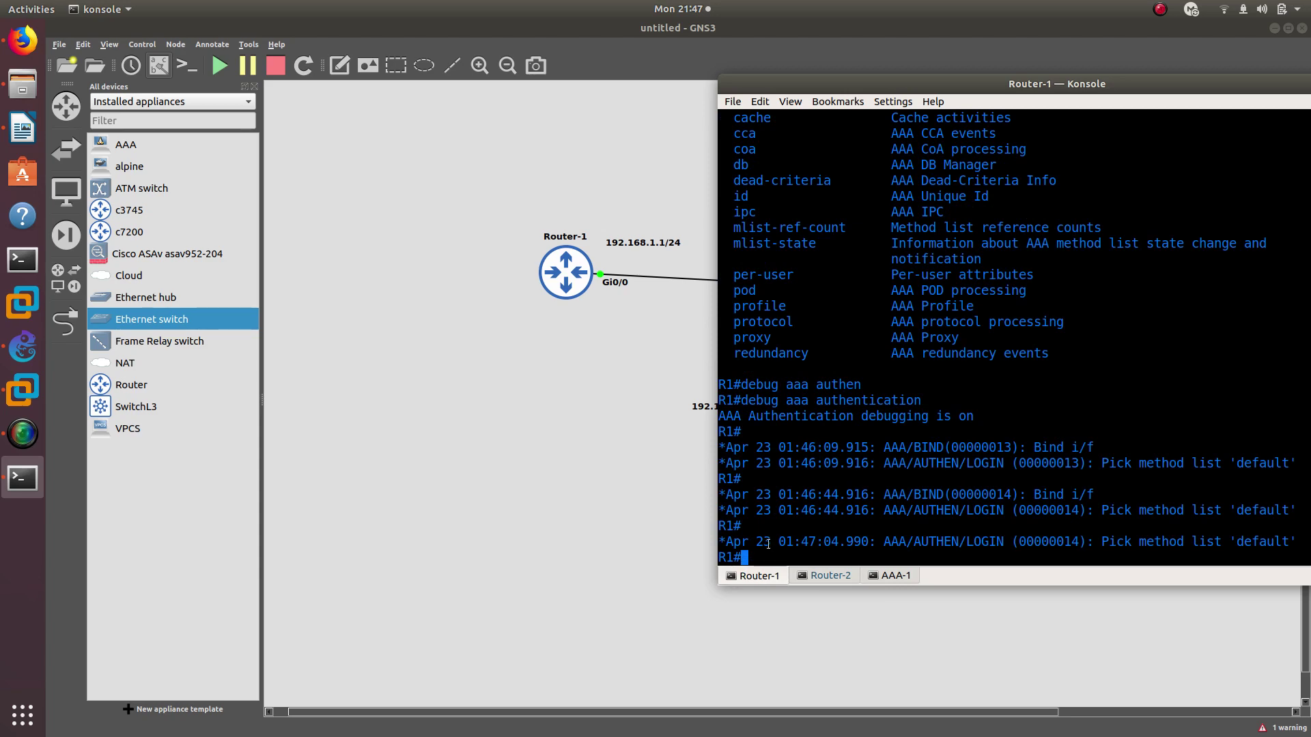
pyautogui.tripleClick(768, 541)
pyautogui.click(811, 575)
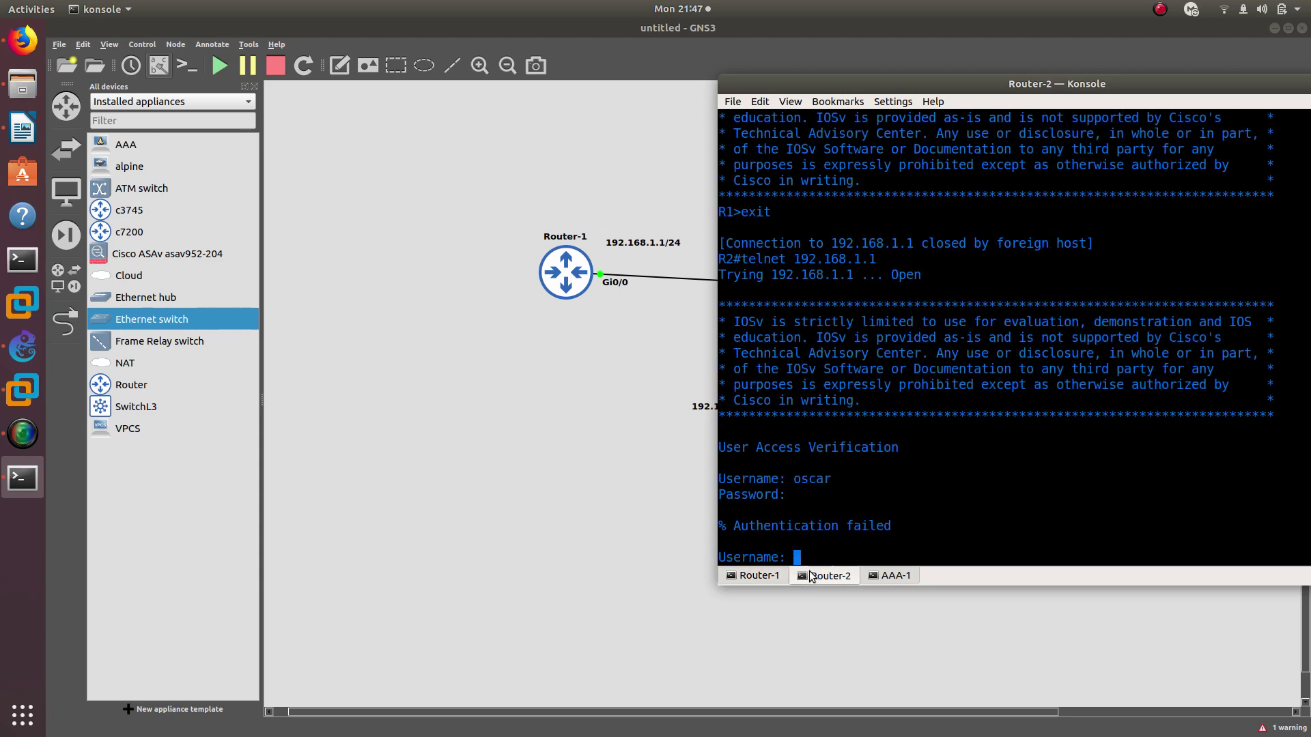
pyautogui.tripleClick(809, 528)
pyautogui.click(760, 575)
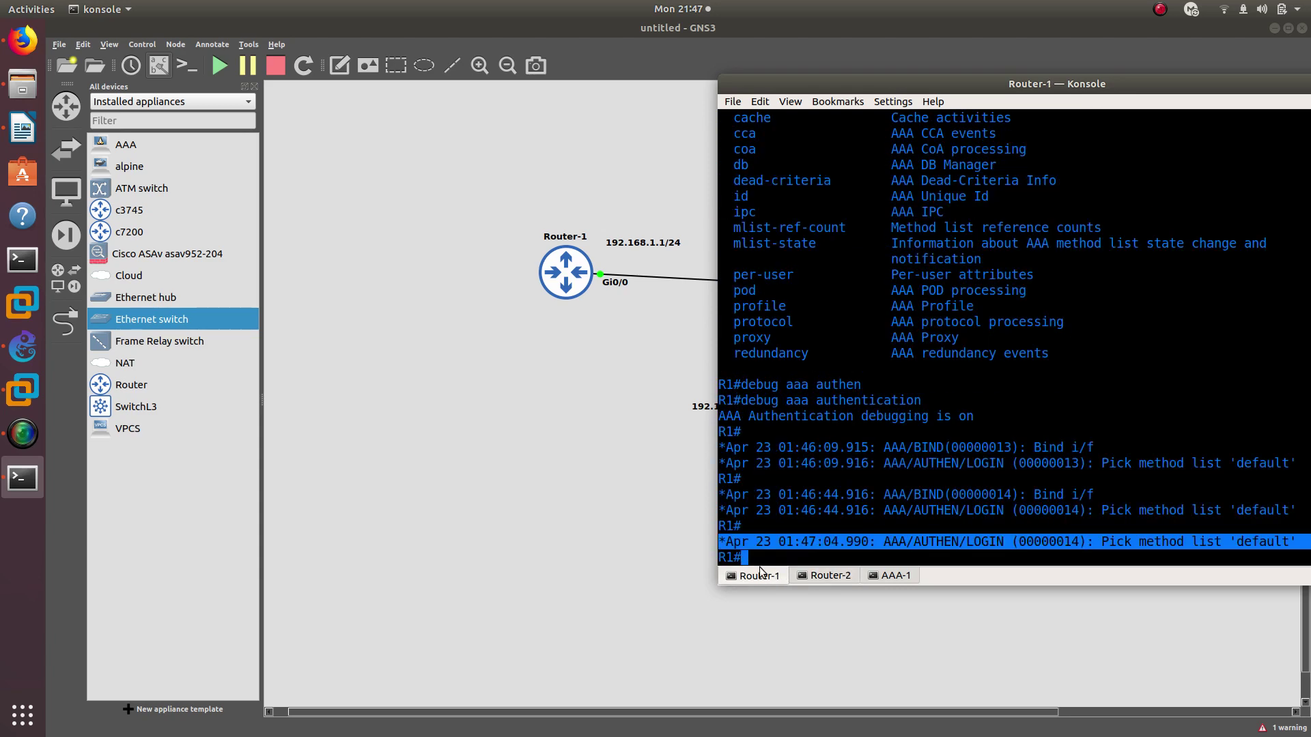
# Log in as local user chris and confirm the R1> prompt appears
pyautogui.moveTo(780, 80); pyautogui.dragTo(722, 108)
pyautogui.click(769, 607)
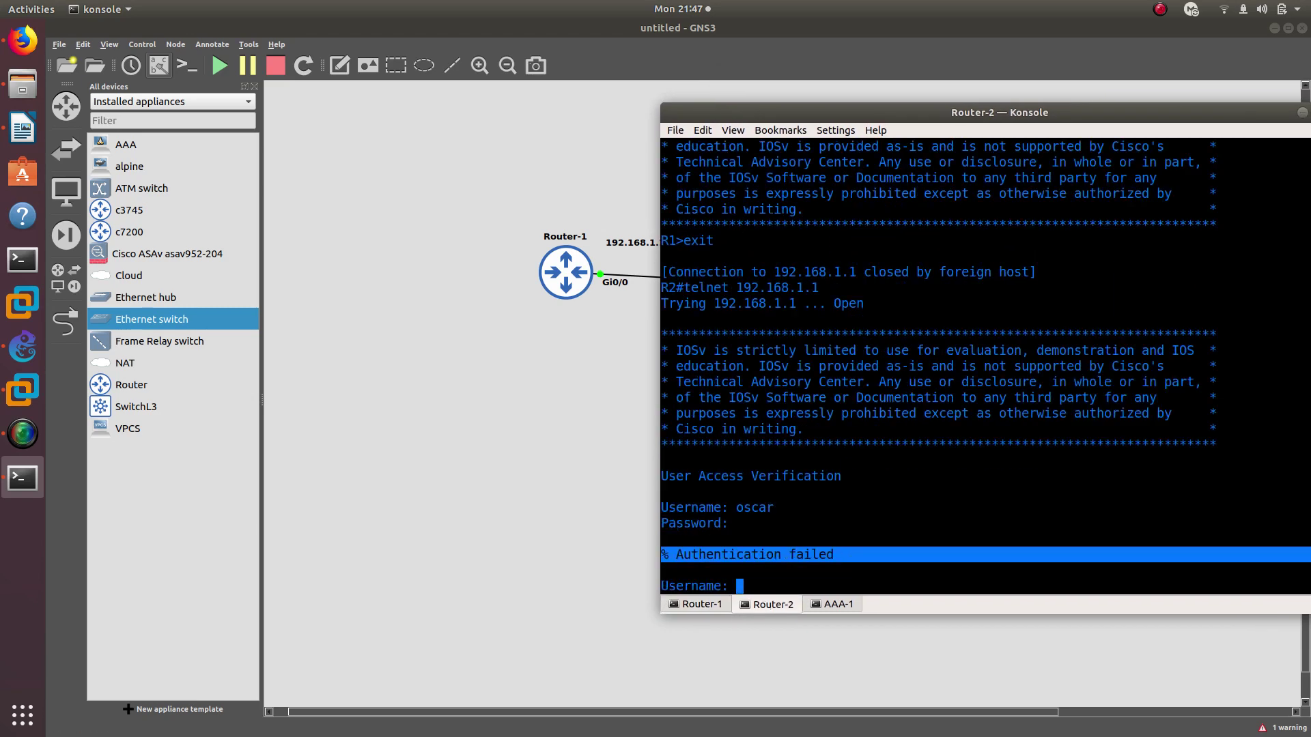
pyautogui.write('chris')
pyautogui.press('Return')
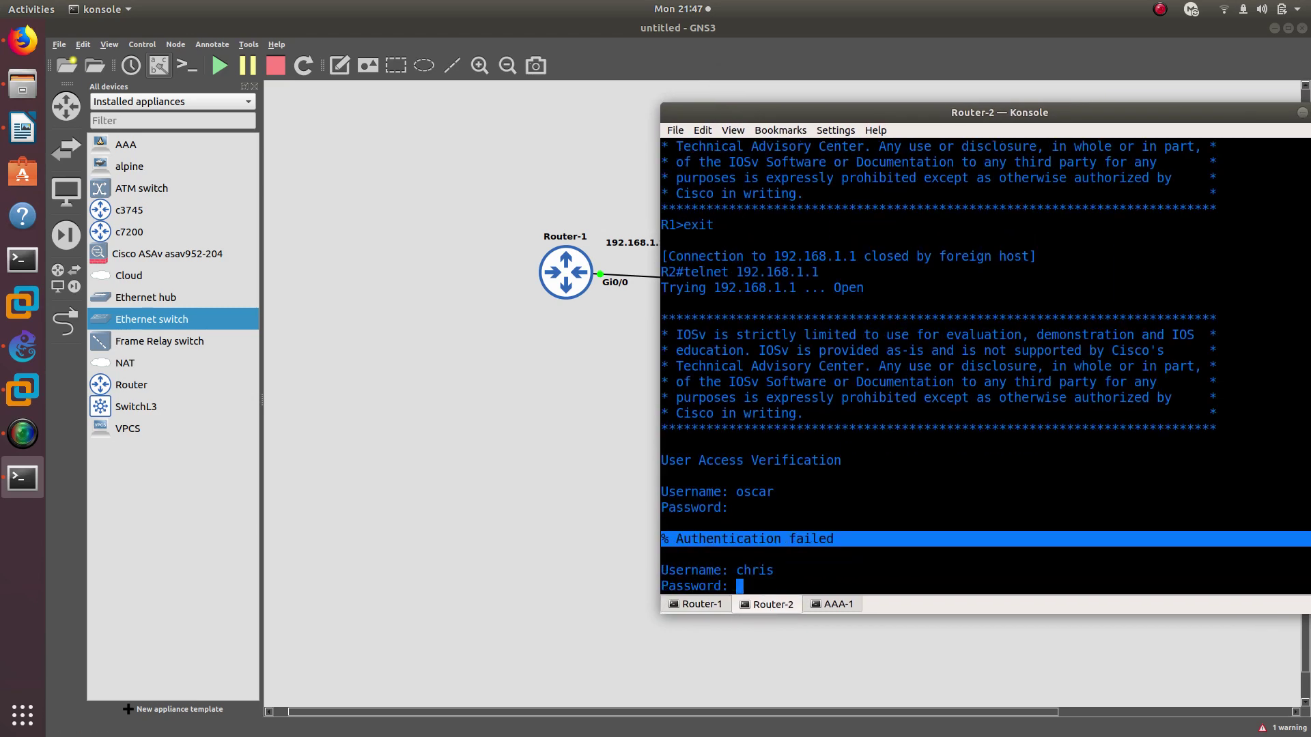
pyautogui.press('Return')
pyautogui.click(700, 605)
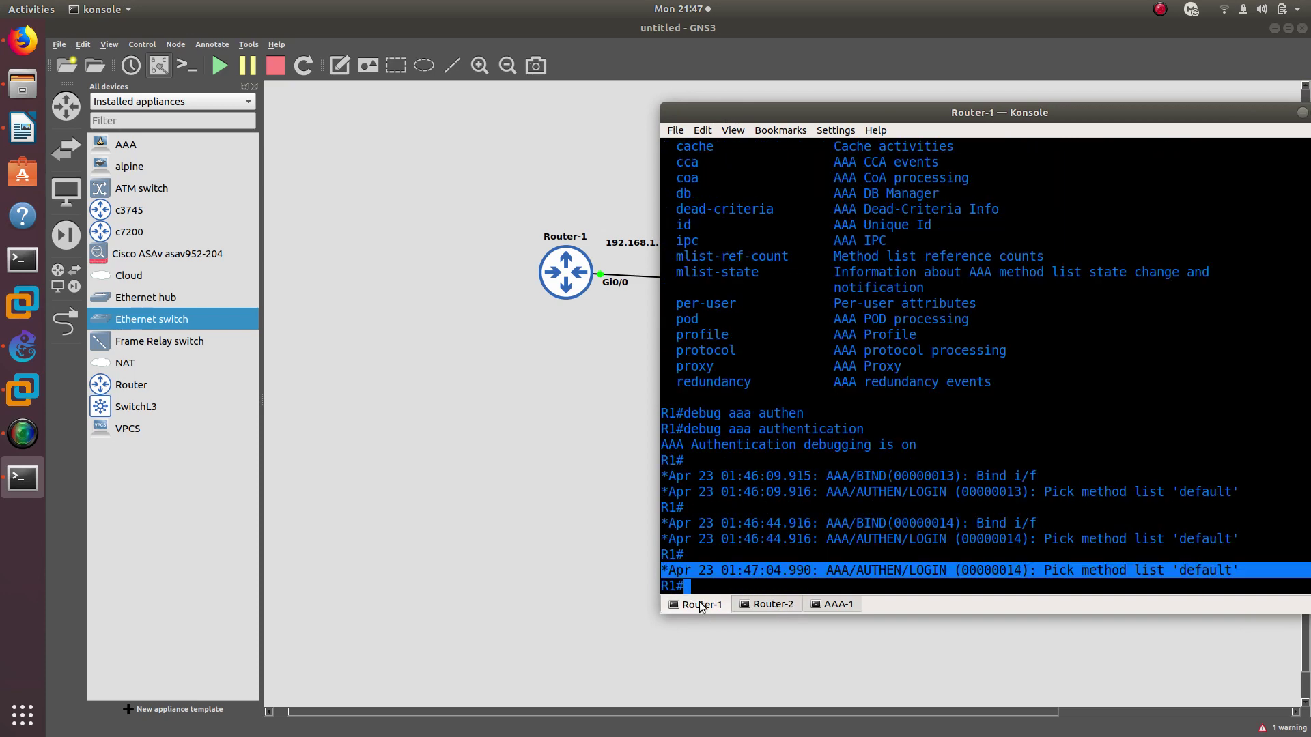
pyautogui.click(768, 606)
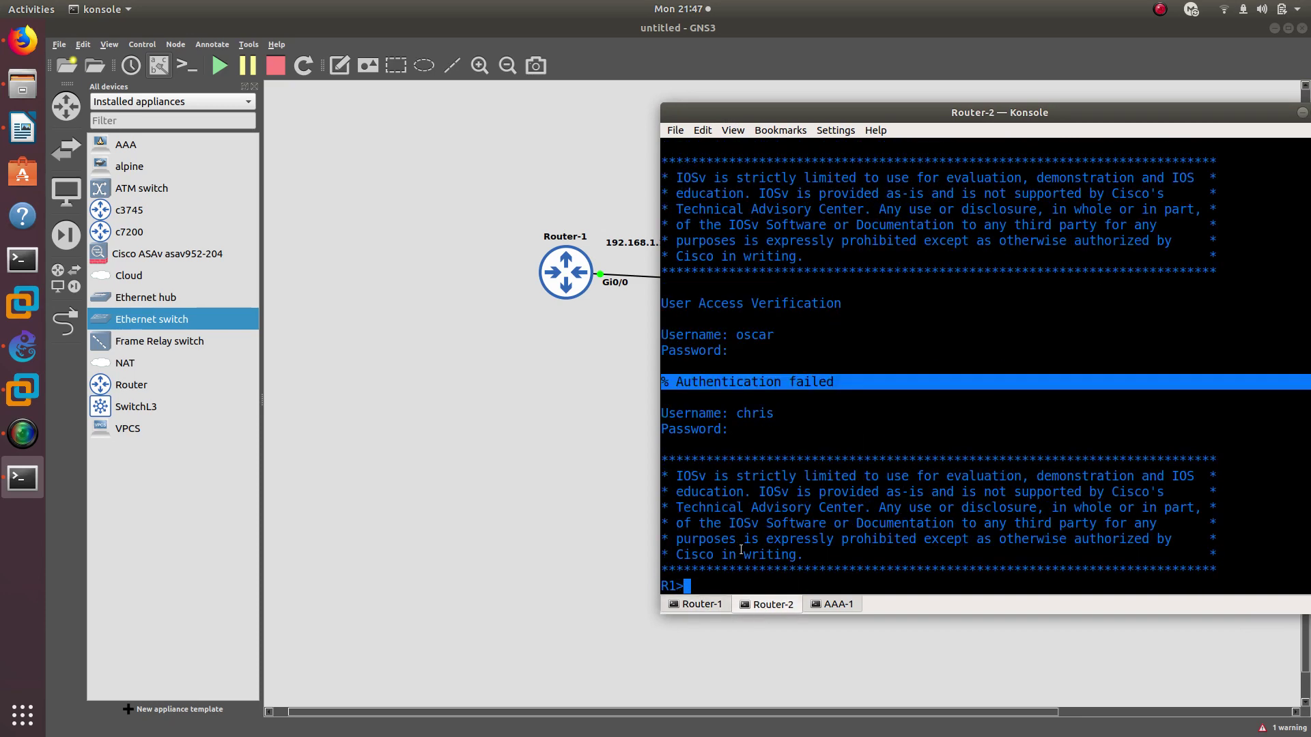
# List all 'debug aaa ?' options on Router-1, from accounting to testing
pyautogui.click(702, 604)
pyautogui.press('Up')
pyautogui.press('BackSpace')
pyautogui.press('BackSpace')
pyautogui.press('BackSpace')
pyautogui.press('BackSpace')
pyautogui.press('BackSpace')
pyautogui.press('BackSpace')
pyautogui.press('BackSpace')
pyautogui.press('BackSpace')
pyautogui.press('BackSpace')
pyautogui.press('BackSpace')
pyautogui.press('BackSpace')
pyautogui.press('BackSpace')
pyautogui.press('BackSpace')
pyautogui.press('BackSpace')
pyautogui.press('BackSpace')
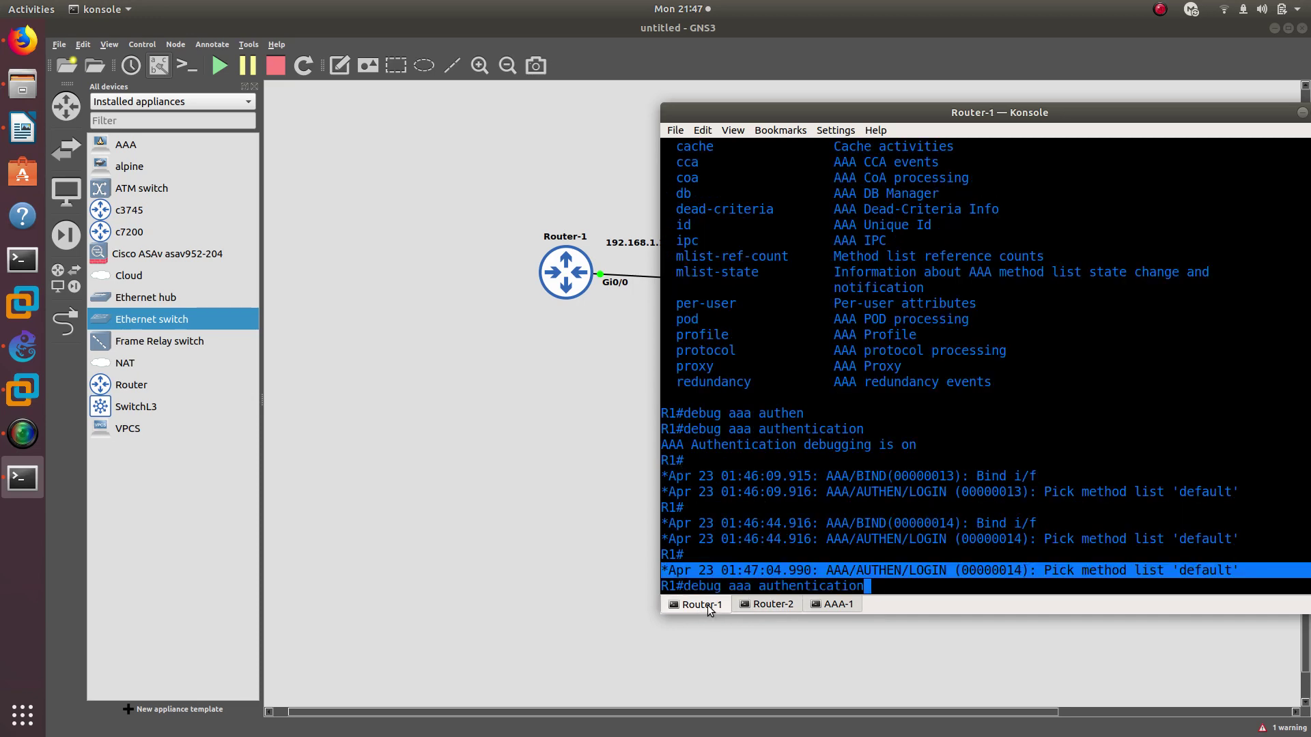
pyautogui.press('Return')
pyautogui.press('Up')
pyautogui.write('?')
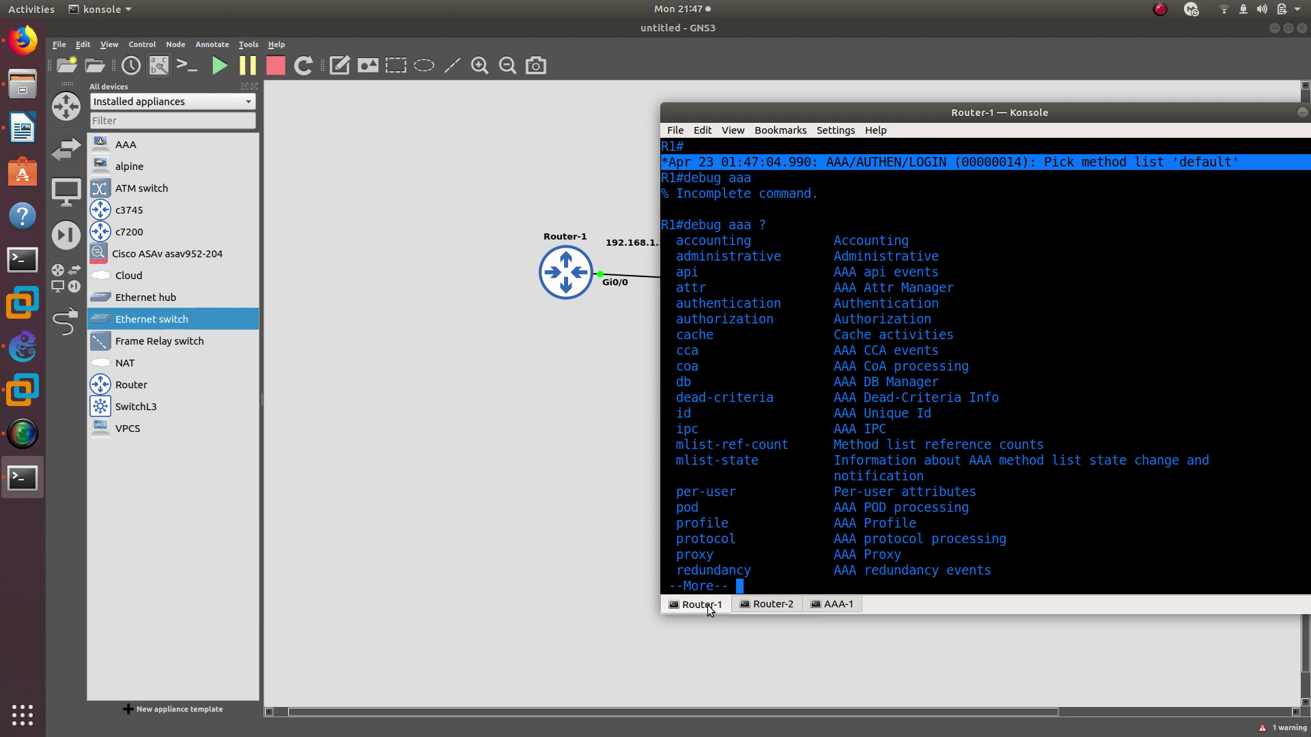
pyautogui.press('space')
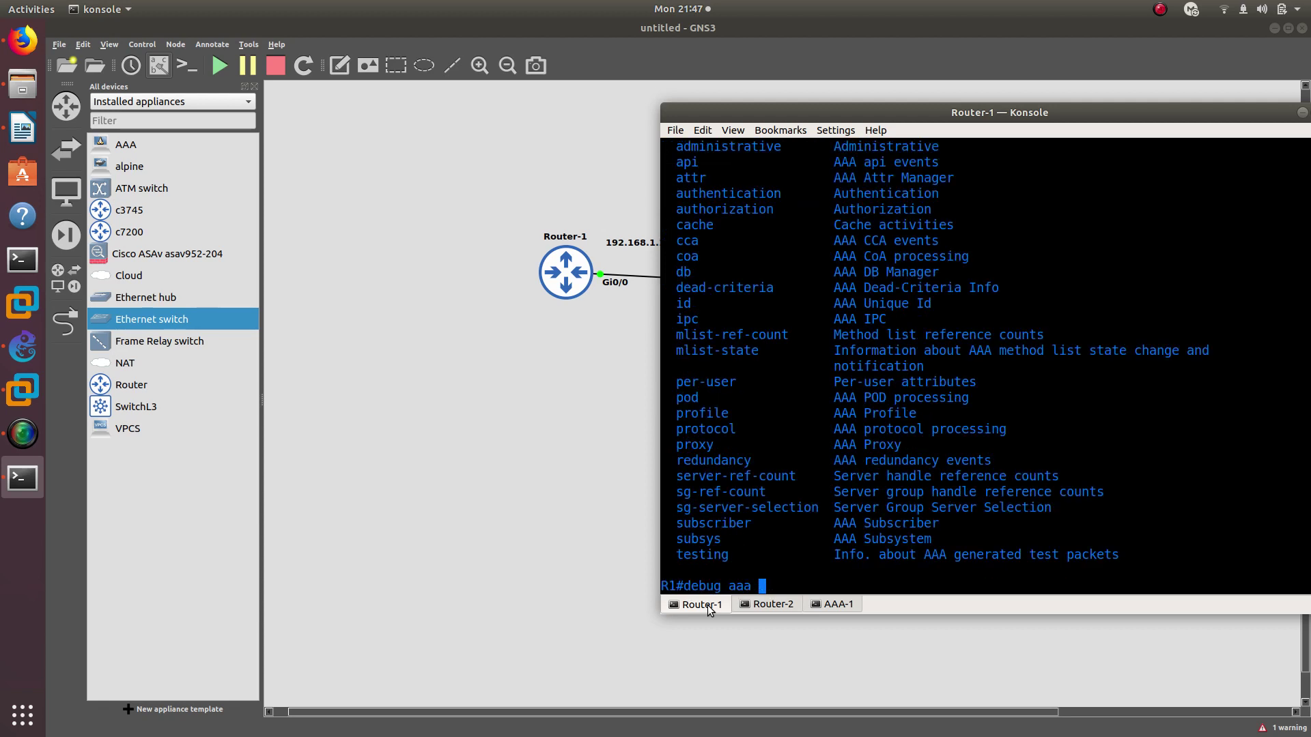
pyautogui.click(758, 606)
pyautogui.hotkey('shift', 'Left')
pyautogui.moveTo(772, 113); pyautogui.dragTo(202, 210)
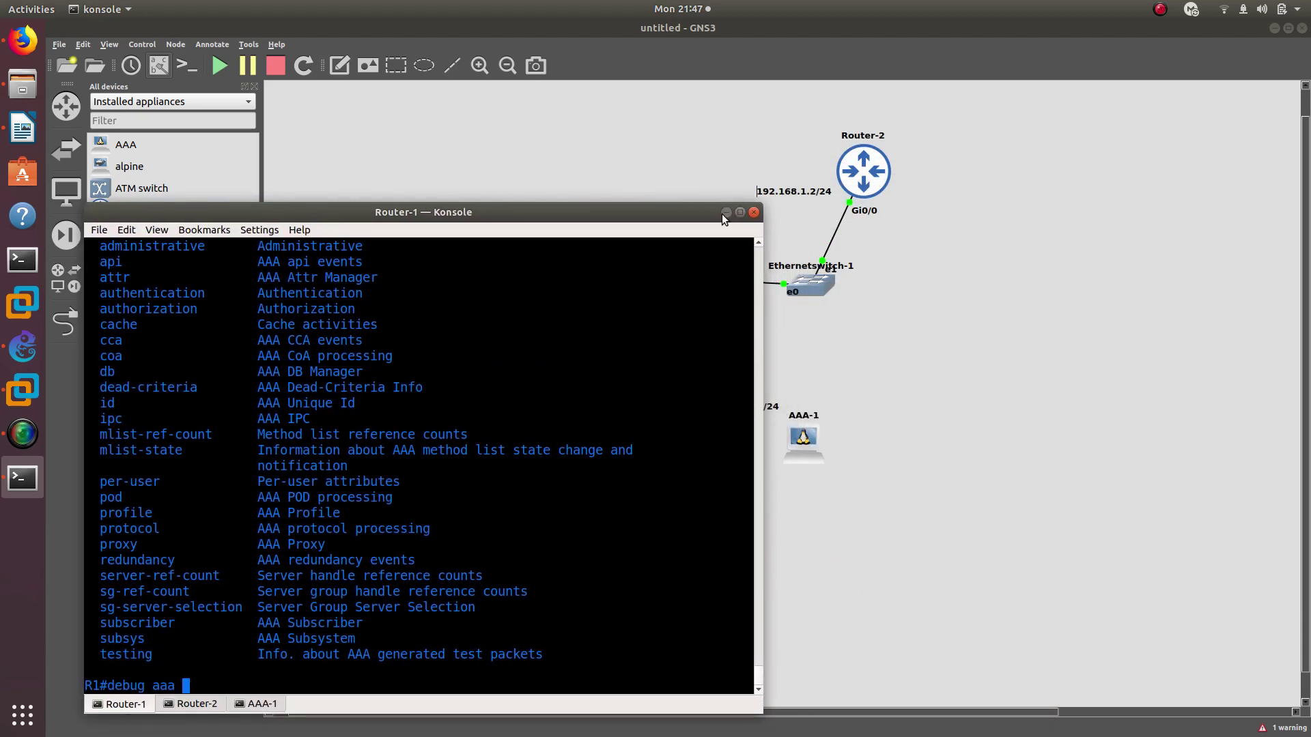
# Minimize the console and nudge the unconnected AAA-1 node slightly up and left
pyautogui.click(725, 213)
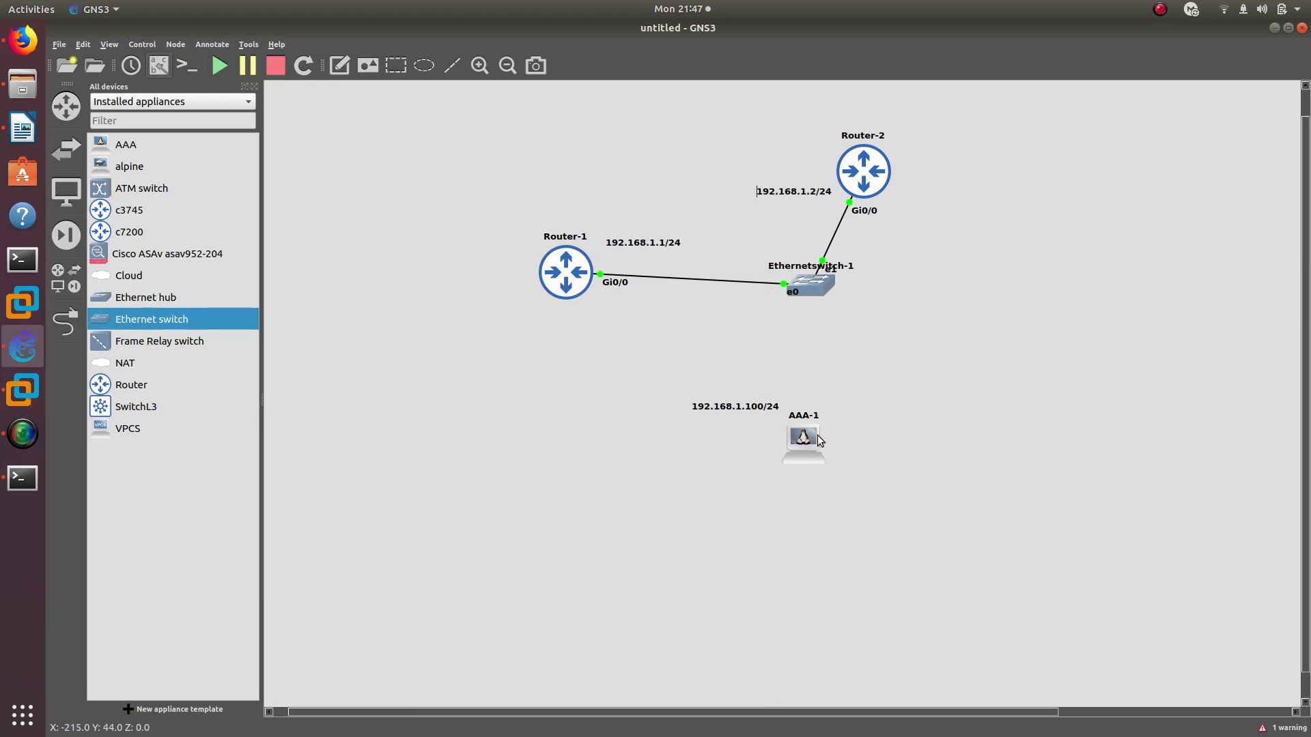
pyautogui.moveTo(806, 441)
pyautogui.moveTo(815, 439)
pyautogui.mouseDown()
pyautogui.moveTo(810, 423)
pyautogui.moveTo(800, 445)
pyautogui.mouseUp()
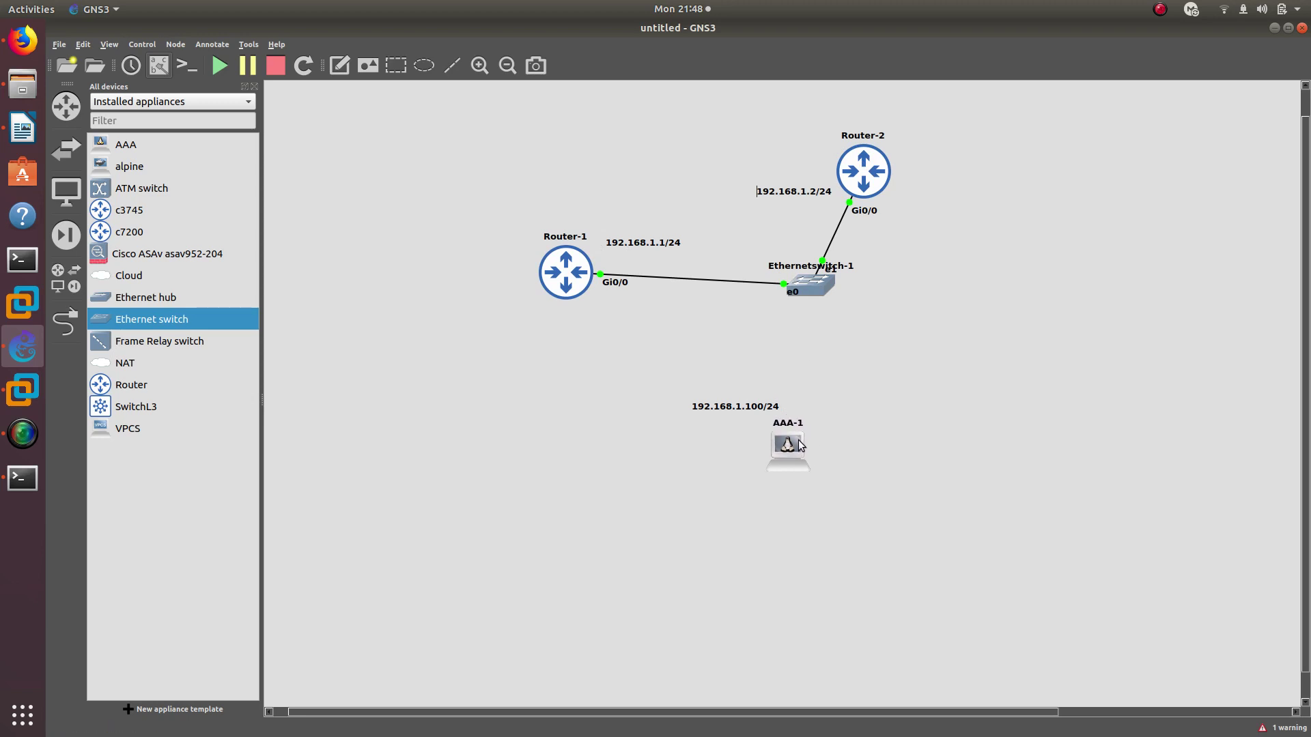
pyautogui.click(800, 445)
pyautogui.click(1160, 9)
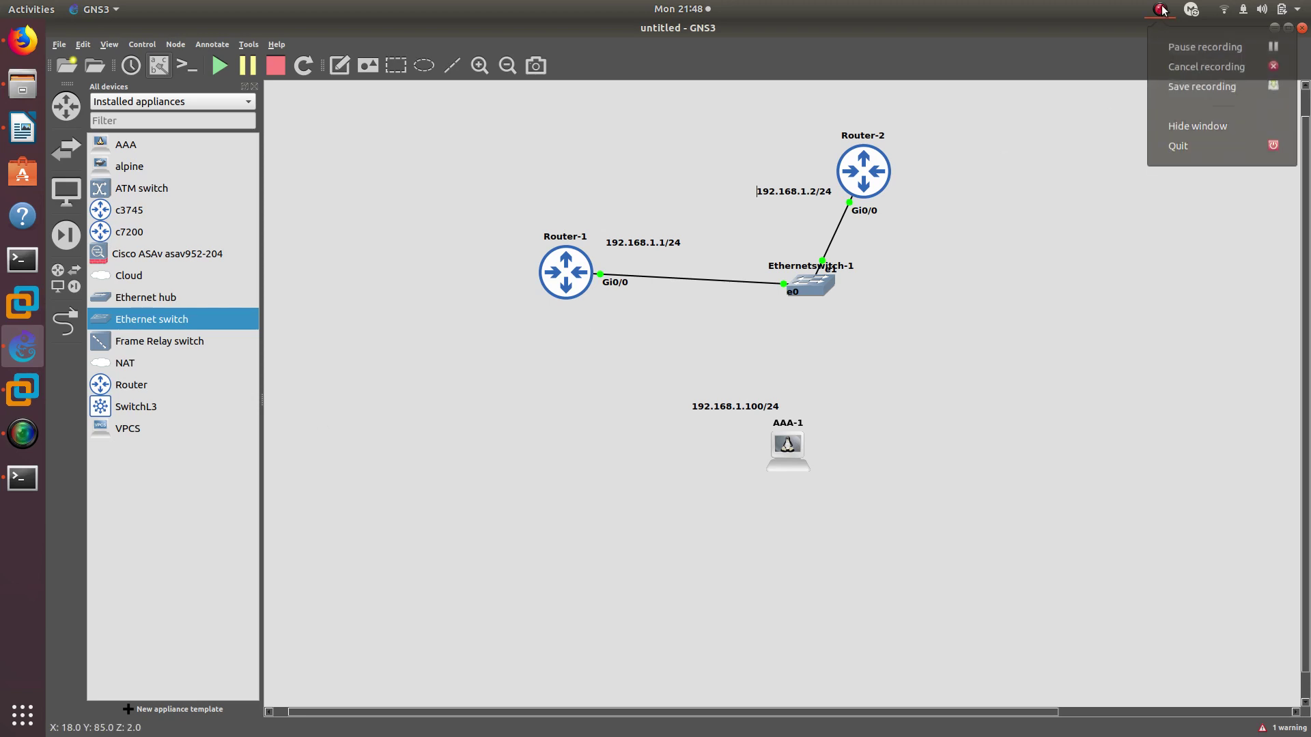